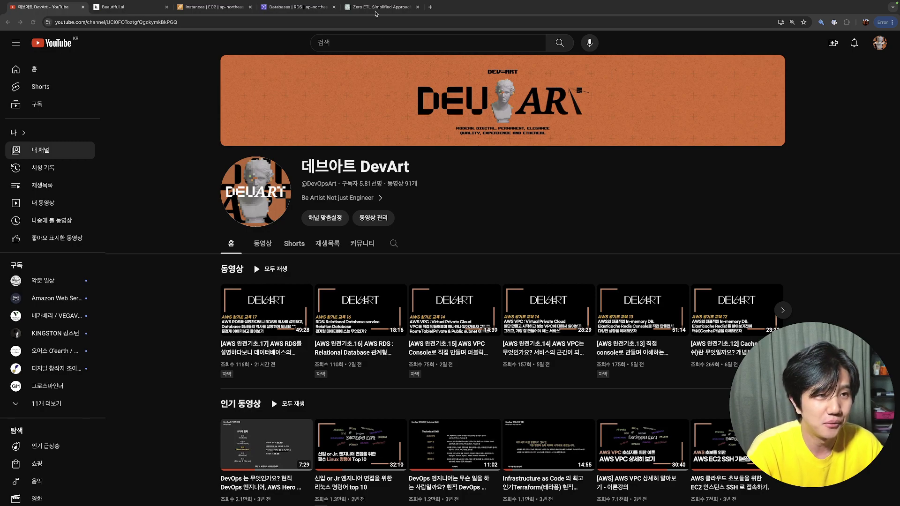
Switch from the ChatGPT conversation to the empty Amazon RDS Databases page.
{"action": "left_click", "coordinate": [374, 11]}
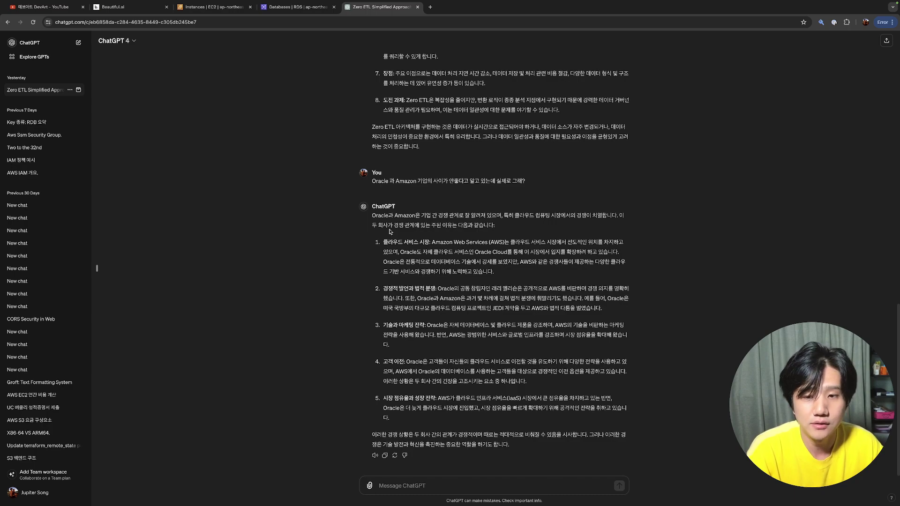
{"action": "left_click", "coordinate": [294, 6]}
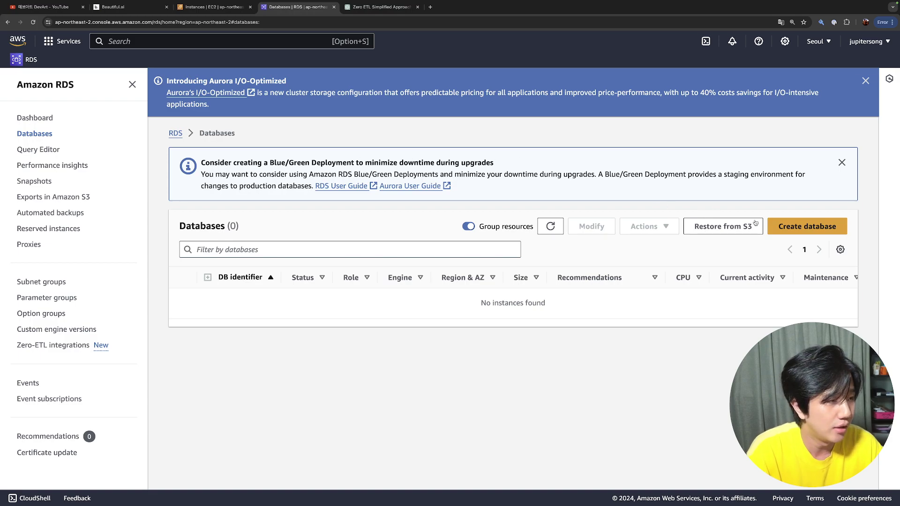
Create a new Aurora (MySQL Compatible) database on engine version 3.05.2 with the Dev/Test template.
{"action": "left_click", "coordinate": [806, 227]}
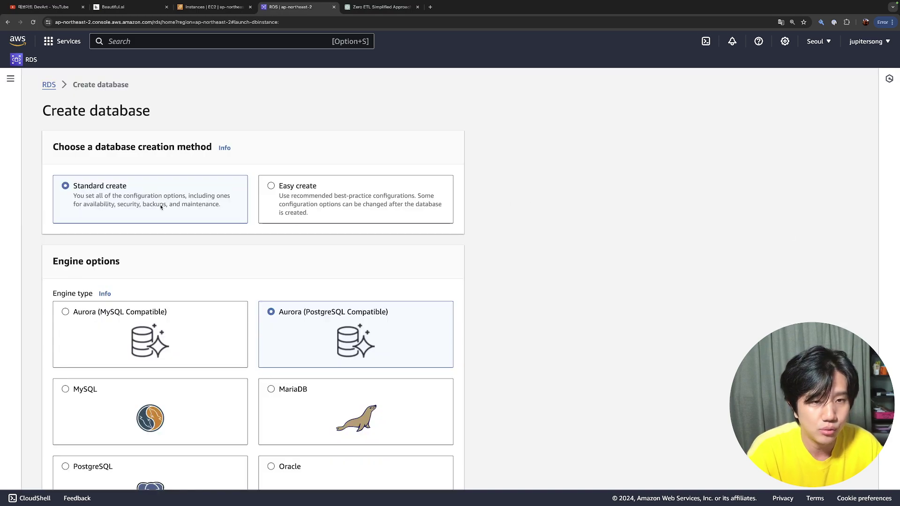
{"action": "scroll", "coordinate": [161, 207], "scroll_direction": "down", "scroll_amount": 3}
{"action": "left_click", "coordinate": [141, 207]}
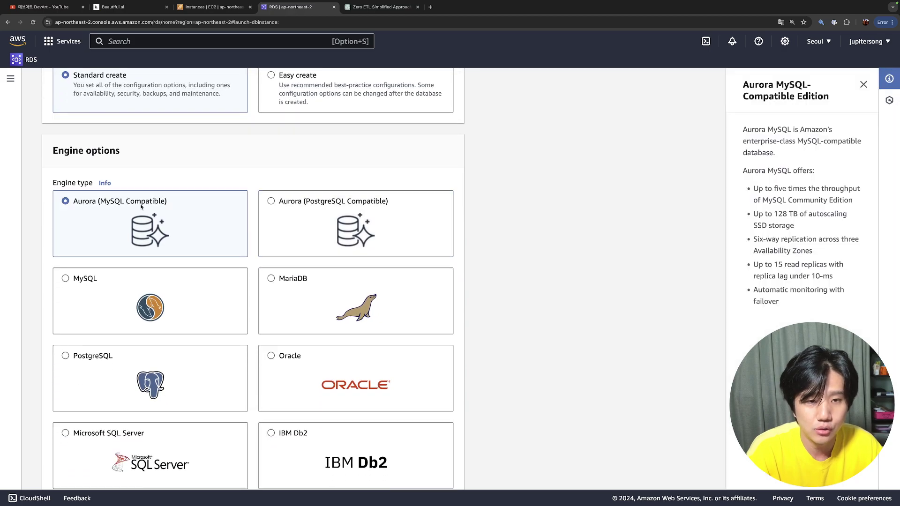
{"action": "scroll", "coordinate": [141, 206], "scroll_direction": "down", "scroll_amount": 1}
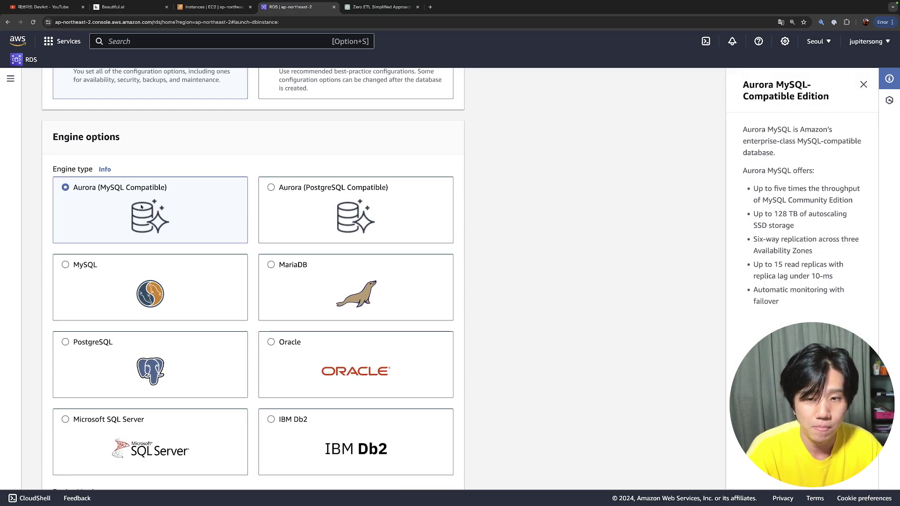
{"action": "scroll", "coordinate": [141, 206], "scroll_direction": "down", "scroll_amount": 5}
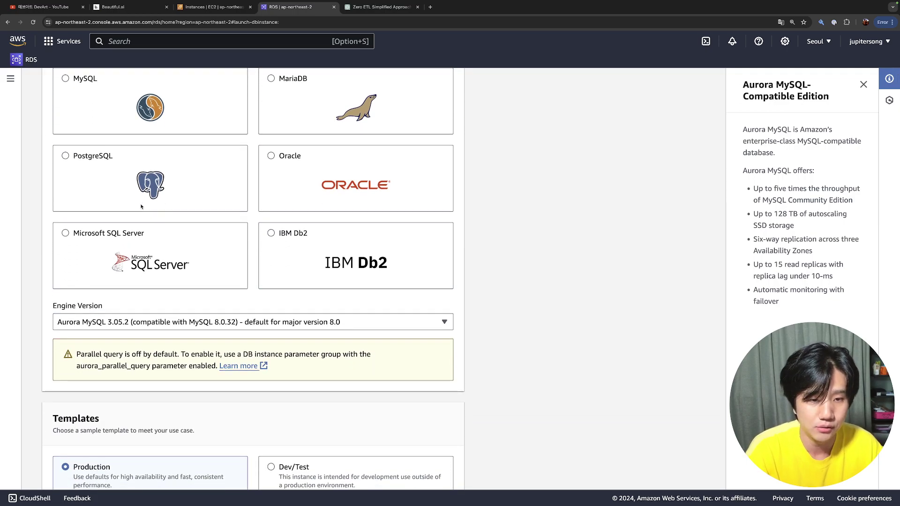
{"action": "scroll", "coordinate": [143, 225], "scroll_direction": "down", "scroll_amount": 2}
{"action": "left_click", "coordinate": [145, 263]}
{"action": "scroll", "coordinate": [149, 356], "scroll_direction": "down", "scroll_amount": 1}
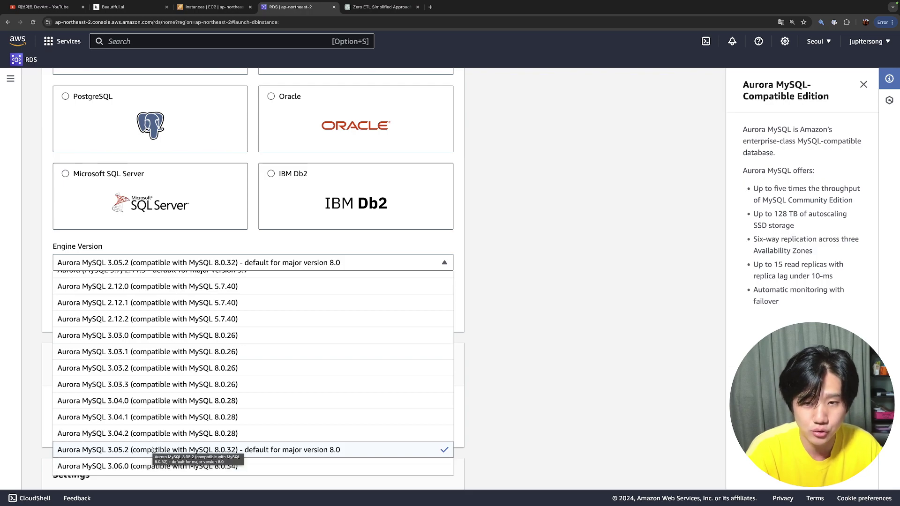
{"action": "left_click", "coordinate": [152, 450]}
{"action": "scroll", "coordinate": [244, 348], "scroll_direction": "down", "scroll_amount": 2}
{"action": "left_click", "coordinate": [271, 303]}
{"action": "scroll", "coordinate": [231, 357], "scroll_direction": "down", "scroll_amount": 2}
Replace the DB cluster identifier database-1 with test-aurora-cluster.
{"action": "left_click", "coordinate": [198, 311]}
{"action": "key", "text": "super+a"}
{"action": "type", "text": "a"}
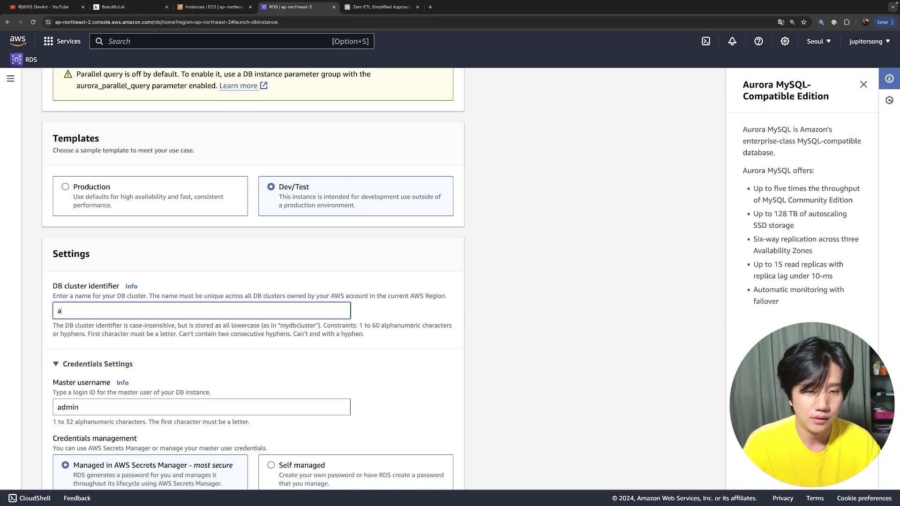
{"action": "key", "text": "BackSpace"}
{"action": "type", "text": "test-auror"}
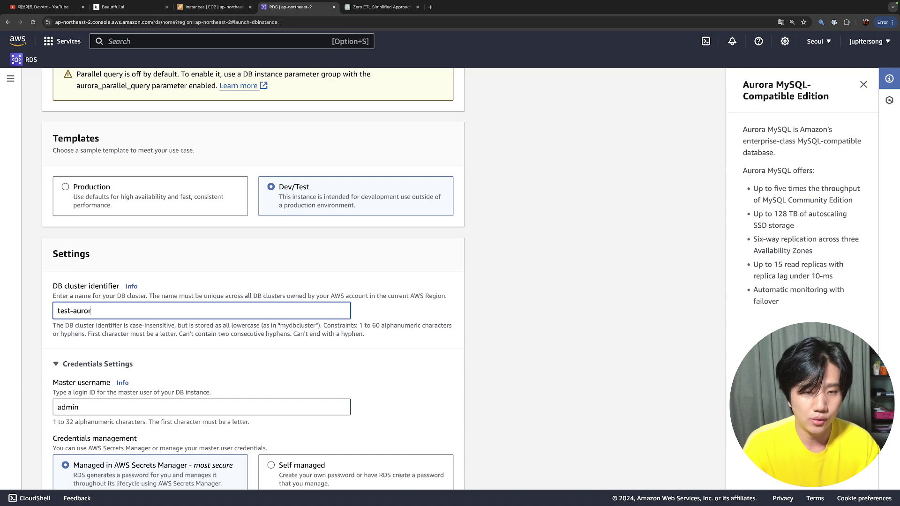
{"action": "type", "text": "a-cluster"}
{"action": "scroll", "coordinate": [179, 262], "scroll_direction": "down", "scroll_amount": 5}
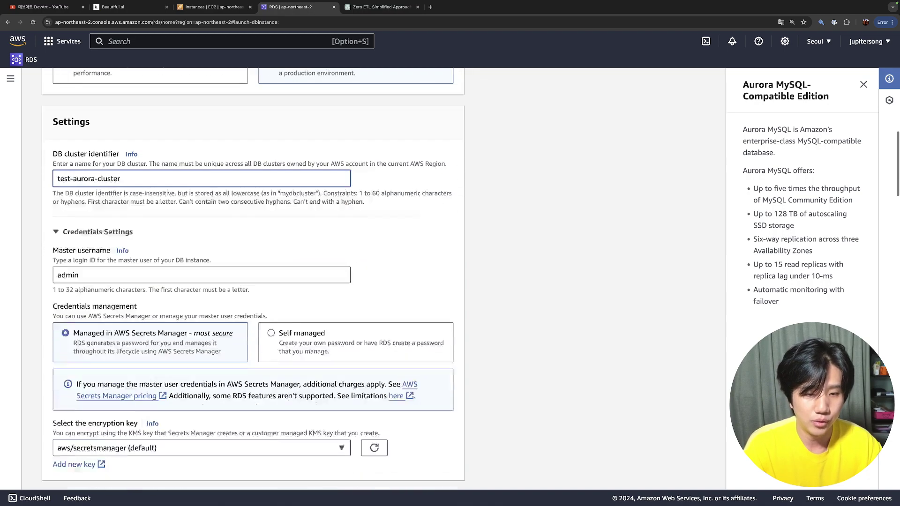
Leave the master username as admin.
{"action": "left_click", "coordinate": [183, 179]}
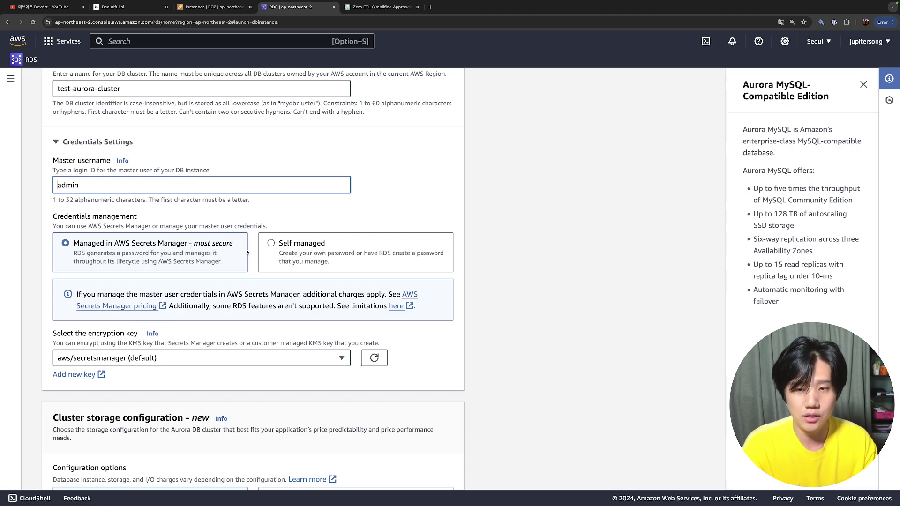
{"action": "key", "text": "super+a"}
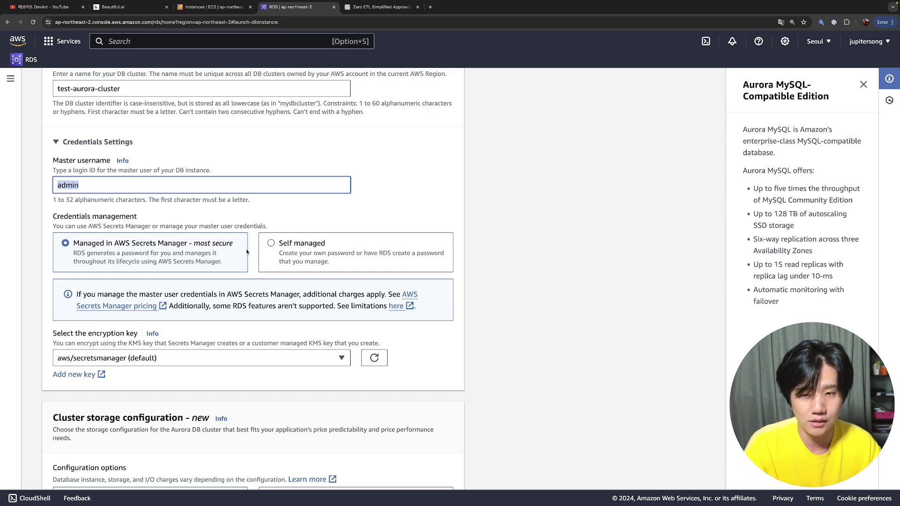
{"action": "left_click", "coordinate": [58, 185]}
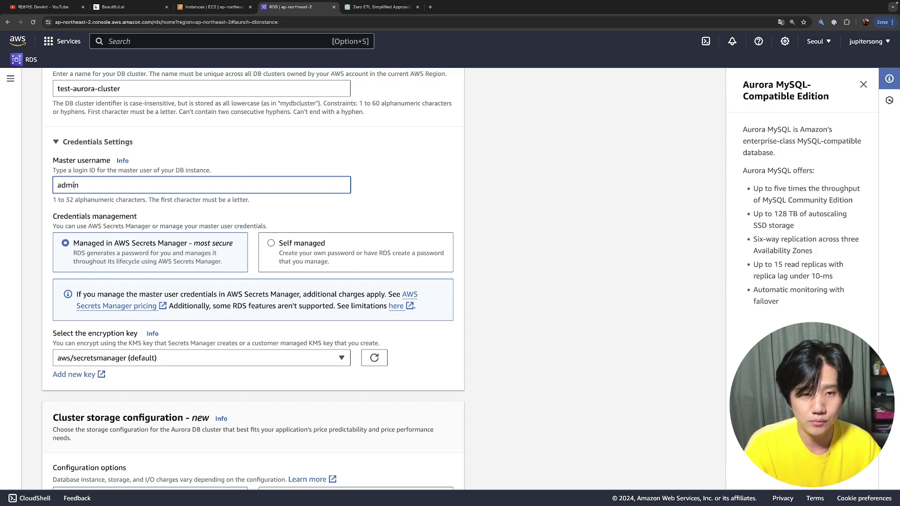
{"action": "key", "text": "super+a"}
{"action": "key", "text": "Left"}
{"action": "left_click", "coordinate": [79, 185]}
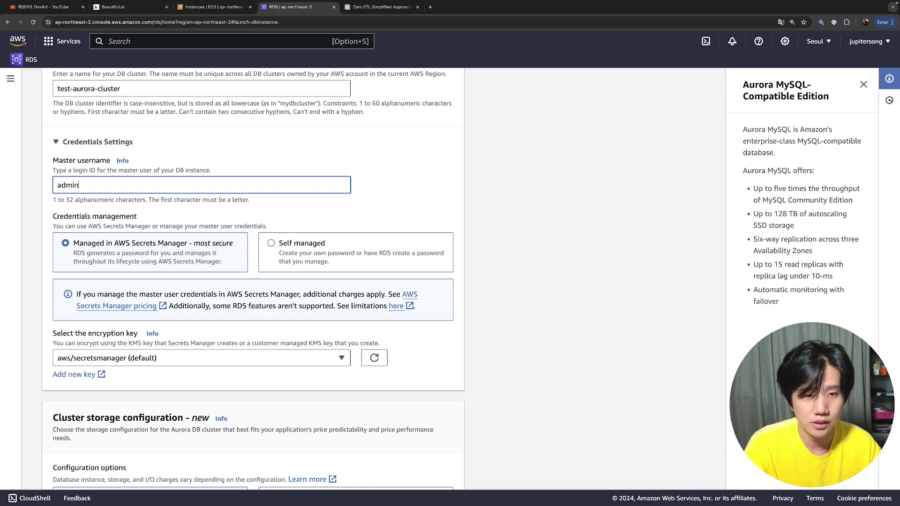
Use self-managed master credentials with an auto-generated password.
{"action": "left_click", "coordinate": [309, 245]}
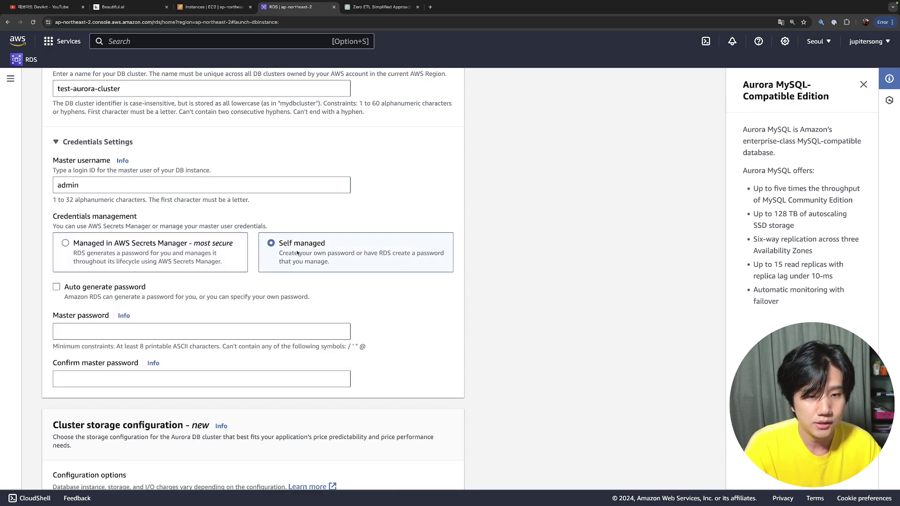
{"action": "left_click", "coordinate": [140, 290]}
{"action": "scroll", "coordinate": [125, 288], "scroll_direction": "down", "scroll_amount": 3}
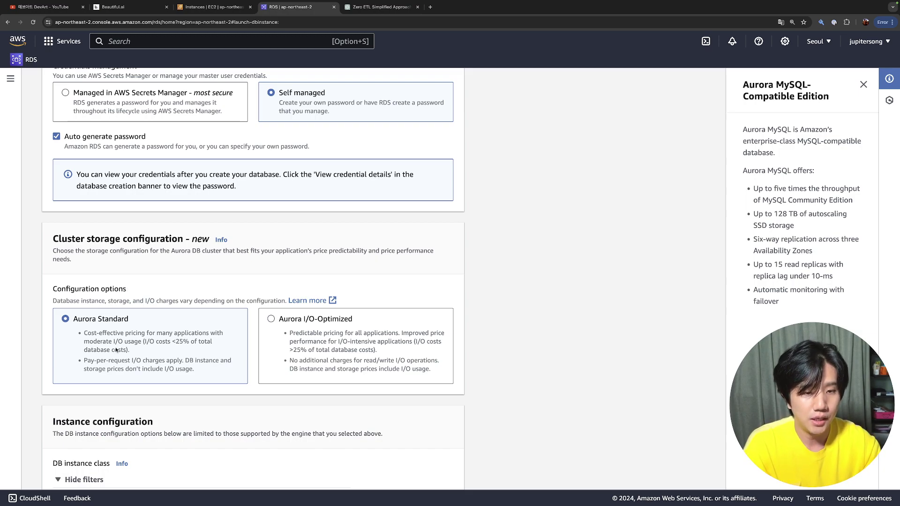
{"action": "scroll", "coordinate": [116, 347], "scroll_direction": "down", "scroll_amount": 1}
{"action": "scroll", "coordinate": [115, 350], "scroll_direction": "down", "scroll_amount": 6}
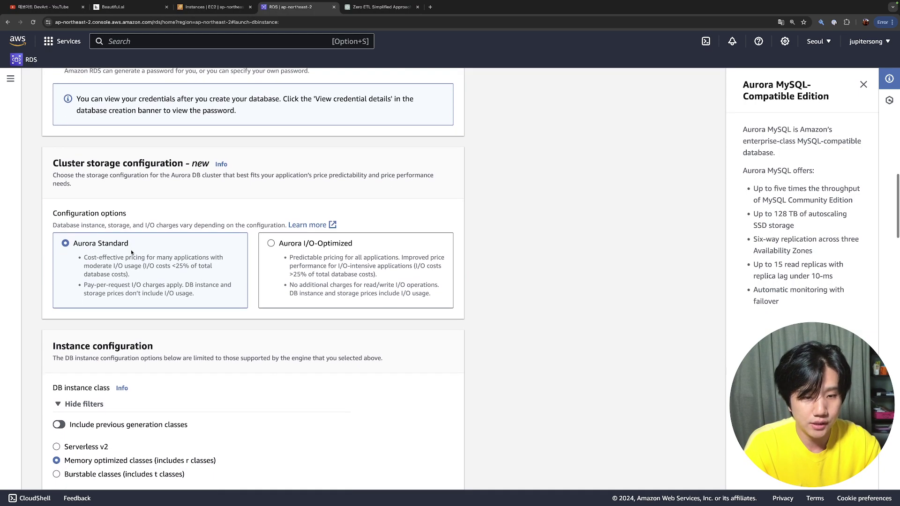
Pick the burstable db.t4g.medium instance class and add an Aurora Replica in another AZ.
{"action": "left_click", "coordinate": [121, 251]}
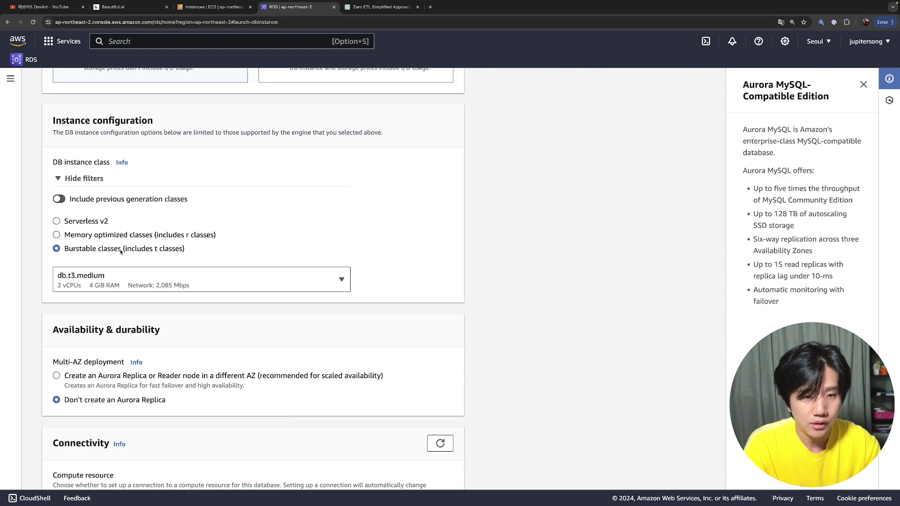
{"action": "left_click", "coordinate": [120, 279]}
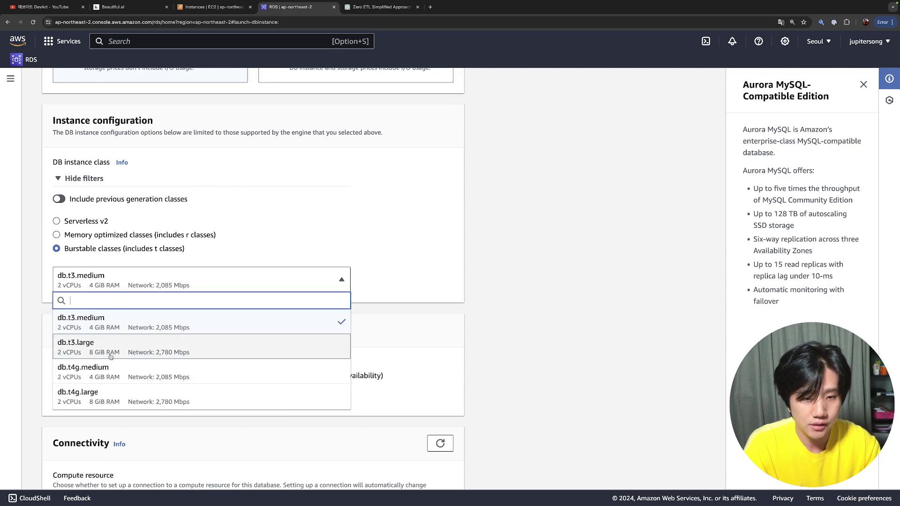
{"action": "scroll", "coordinate": [115, 347], "scroll_direction": "down", "scroll_amount": 1}
{"action": "left_click", "coordinate": [114, 350]}
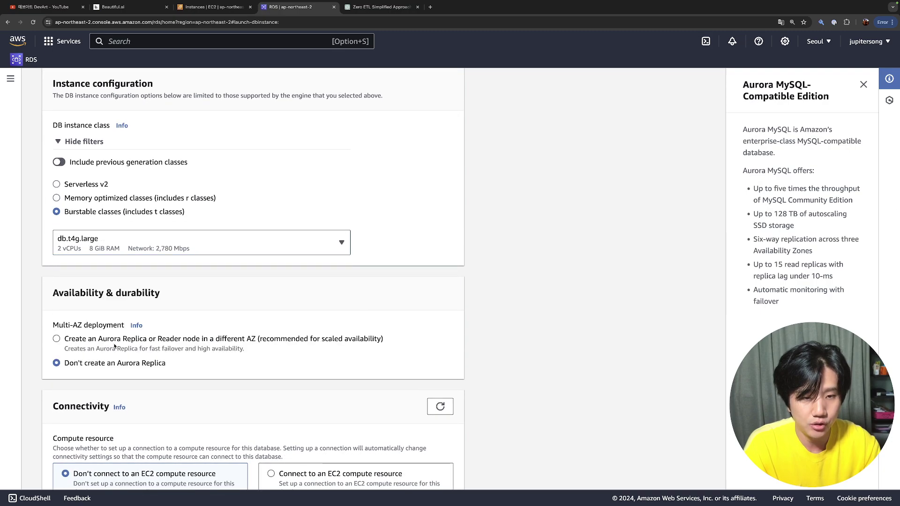
{"action": "left_click", "coordinate": [127, 248]}
{"action": "left_click", "coordinate": [119, 339]}
{"action": "scroll", "coordinate": [120, 339], "scroll_direction": "down", "scroll_amount": 2}
{"action": "left_click", "coordinate": [144, 252]}
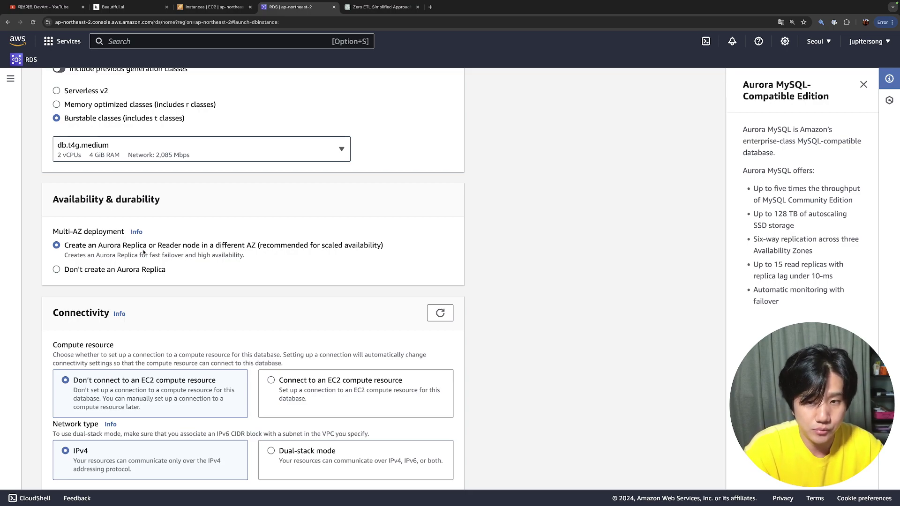
Keep devart-project-vpc as the VPC and a new DB subnet group.
{"action": "scroll", "coordinate": [247, 289], "scroll_direction": "down", "scroll_amount": 3}
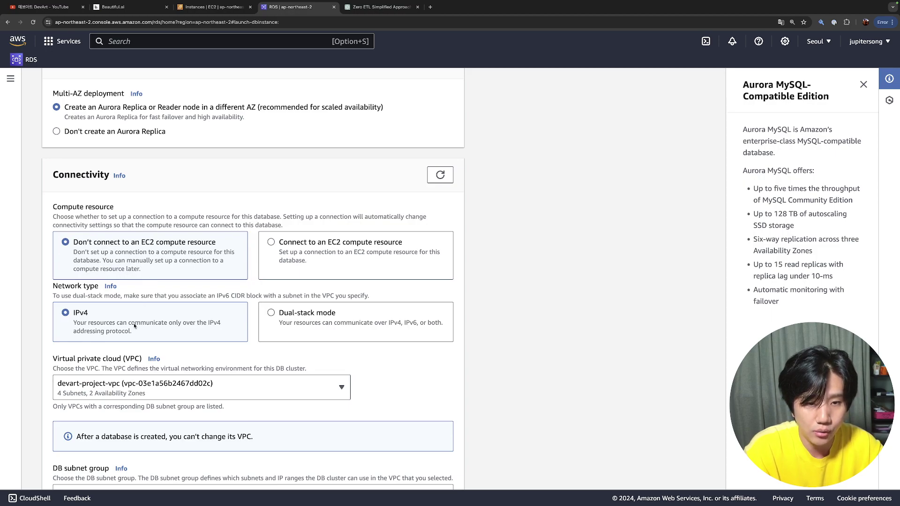
{"action": "scroll", "coordinate": [136, 325], "scroll_direction": "down", "scroll_amount": 3}
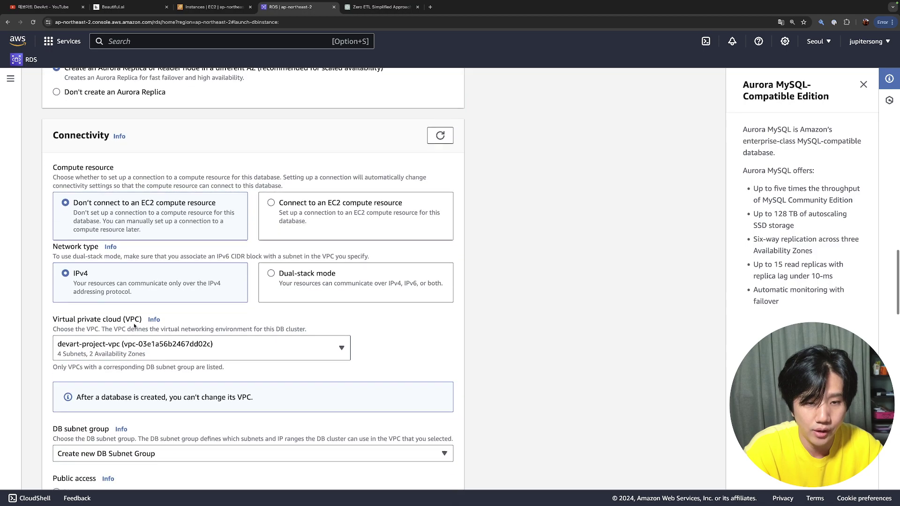
{"action": "left_click", "coordinate": [143, 321]}
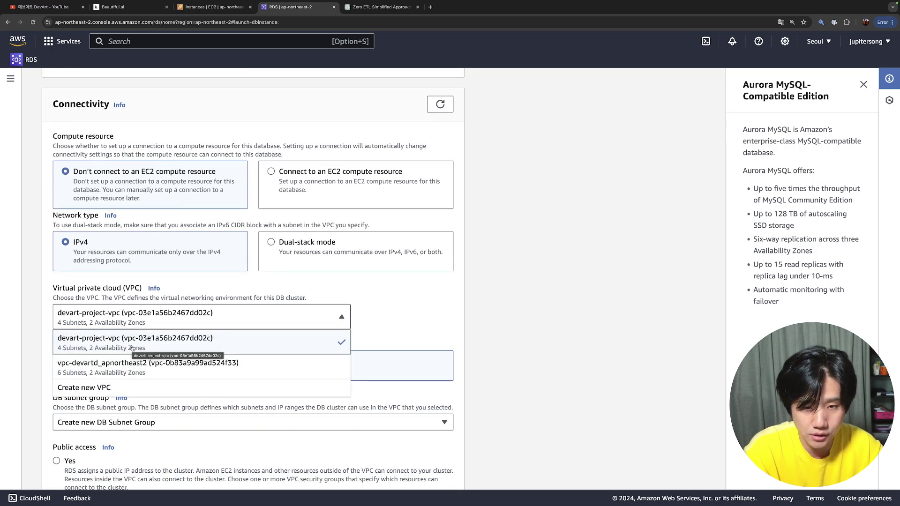
{"action": "left_click", "coordinate": [133, 348]}
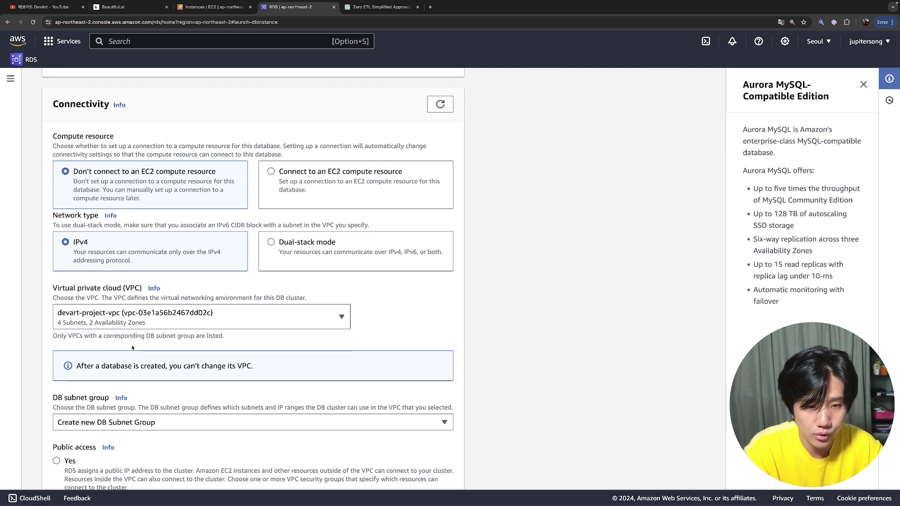
{"action": "scroll", "coordinate": [169, 258], "scroll_direction": "down", "scroll_amount": 4}
{"action": "left_click", "coordinate": [174, 243]}
{"action": "left_click", "coordinate": [174, 244]}
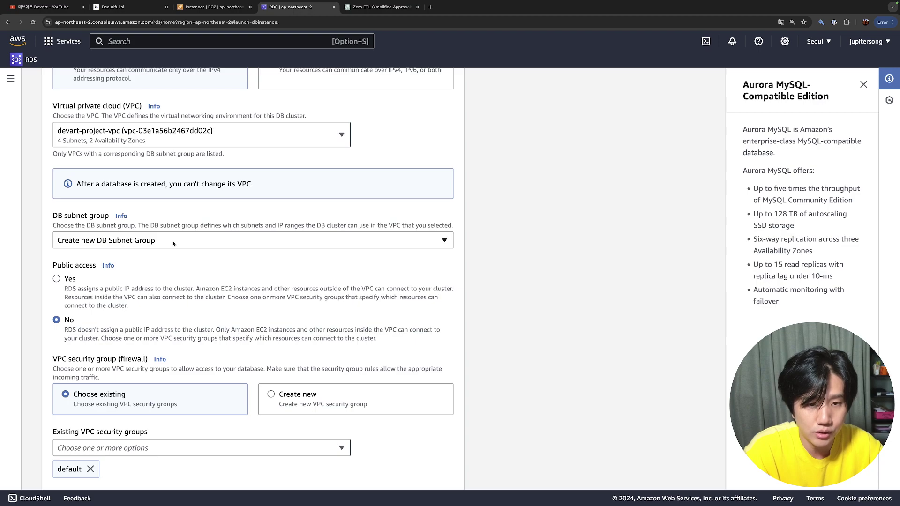
{"action": "left_click", "coordinate": [174, 243]}
{"action": "left_click", "coordinate": [173, 243]}
{"action": "scroll", "coordinate": [98, 328], "scroll_direction": "down", "scroll_amount": 3}
Create a new VPC security group named my-aurora-sg.
{"action": "left_click", "coordinate": [297, 320]}
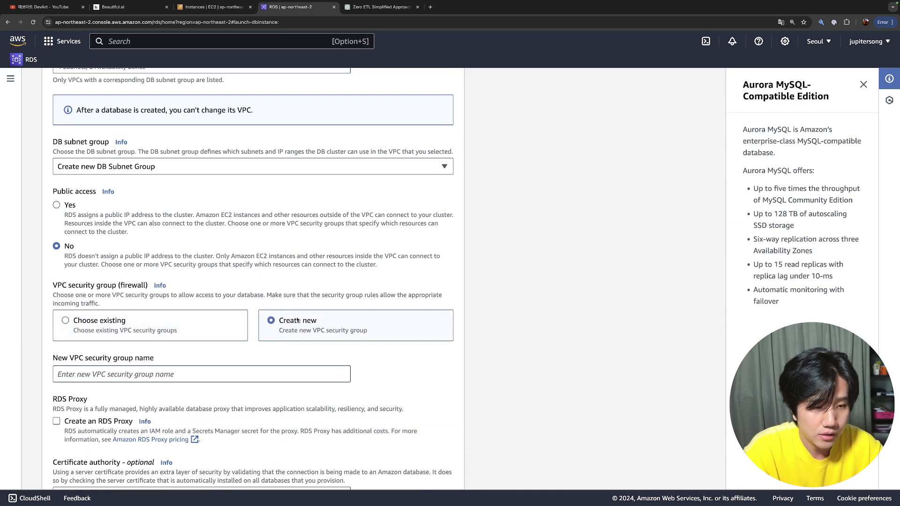
{"action": "left_click", "coordinate": [190, 375]}
{"action": "type", "text": "my-auro"}
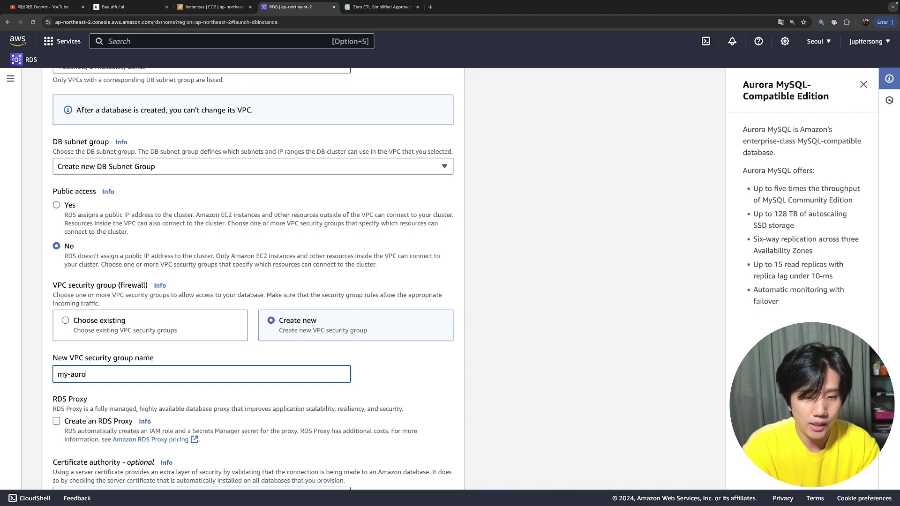
{"action": "type", "text": "ra-sg"}
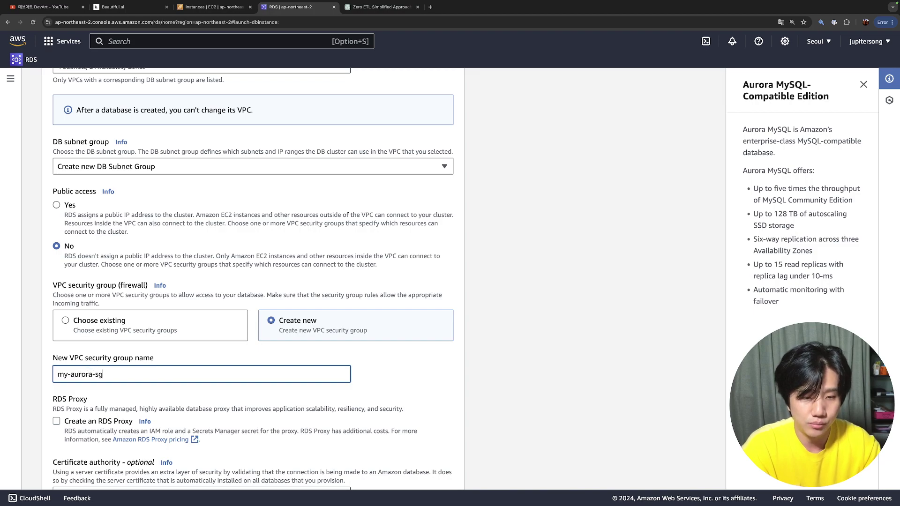
{"action": "scroll", "coordinate": [253, 281], "scroll_direction": "down", "scroll_amount": 1}
{"action": "scroll", "coordinate": [116, 373], "scroll_direction": "down", "scroll_amount": 1}
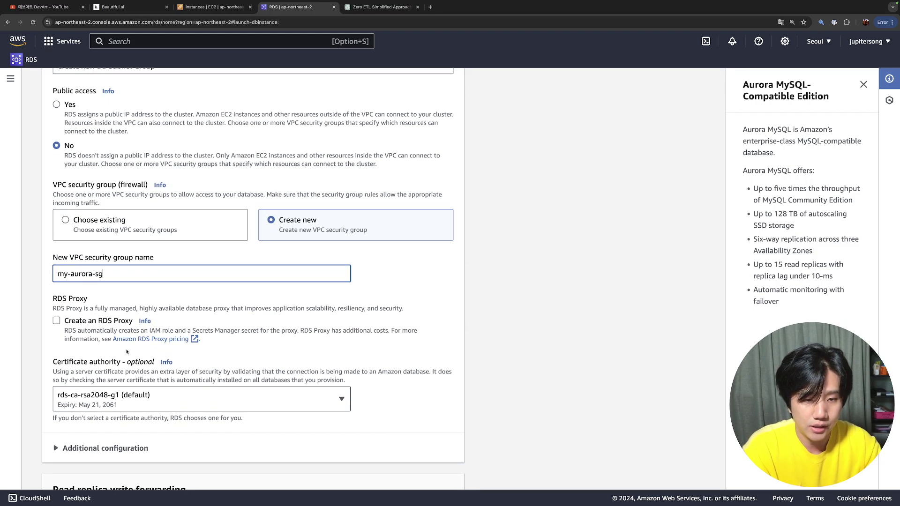
Keep the default rds-ca-rsa2048-g1 certificate authority and expand Additional configuration.
{"action": "left_click", "coordinate": [119, 405]}
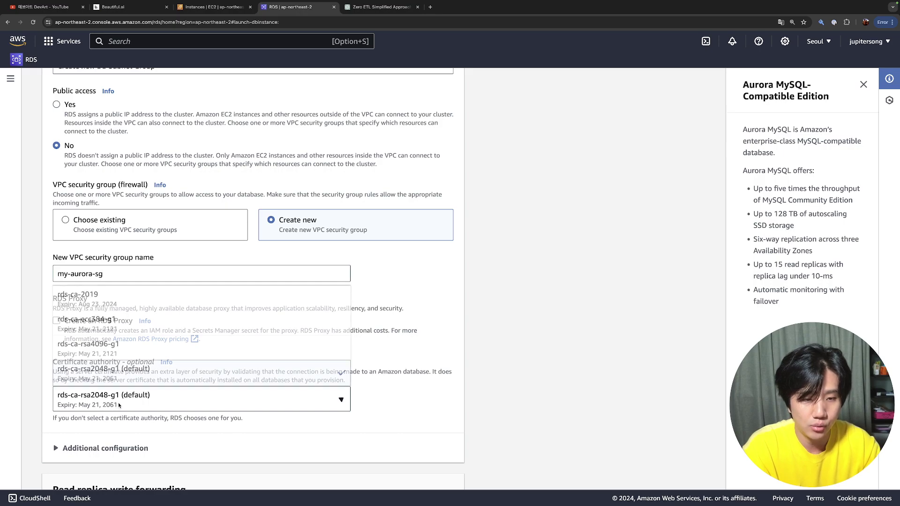
{"action": "left_click", "coordinate": [124, 373]}
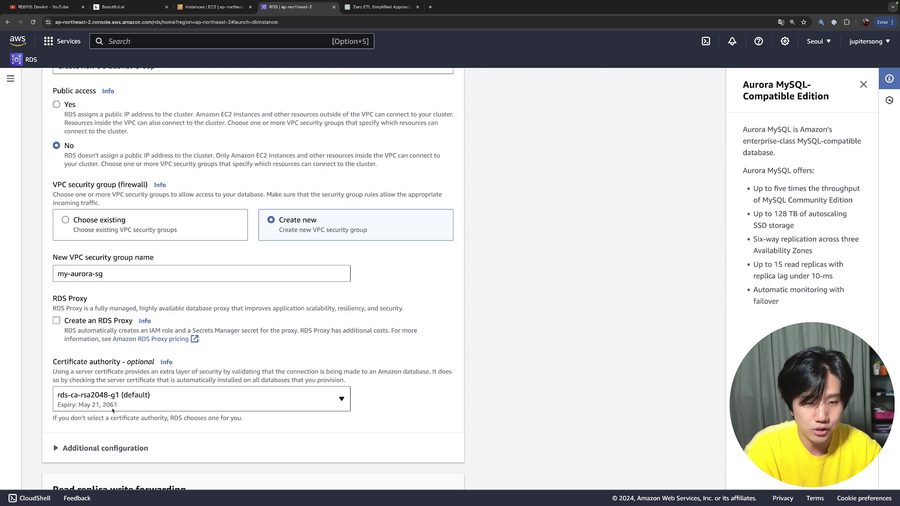
{"action": "scroll", "coordinate": [130, 409], "scroll_direction": "down", "scroll_amount": 1}
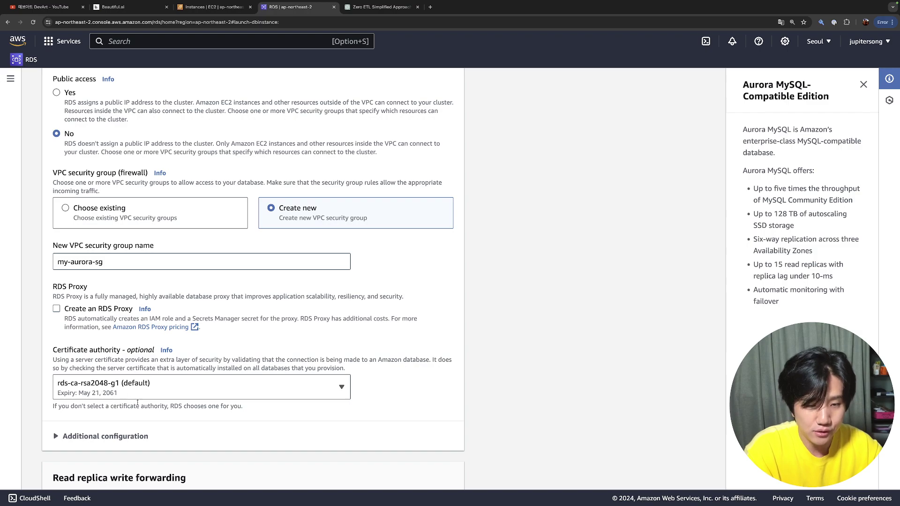
{"action": "scroll", "coordinate": [138, 401], "scroll_direction": "down", "scroll_amount": 3}
{"action": "left_click", "coordinate": [137, 384]}
Edit the Database port field so it reads 3313 instead of 3306.
{"action": "scroll", "coordinate": [137, 386], "scroll_direction": "down", "scroll_amount": 3}
{"action": "left_click", "coordinate": [138, 369]}
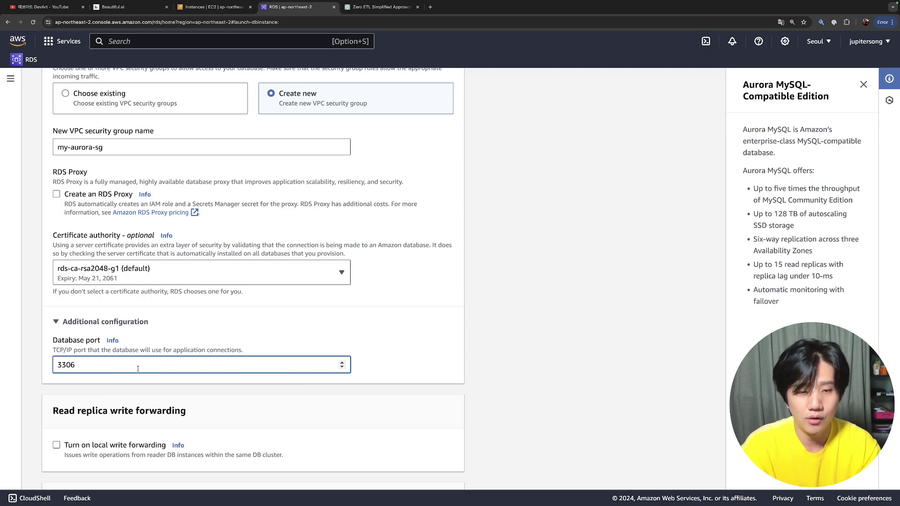
{"action": "key", "text": "BackSpace"}
{"action": "key", "text": "BackSpace"}
{"action": "type", "text": "13"}
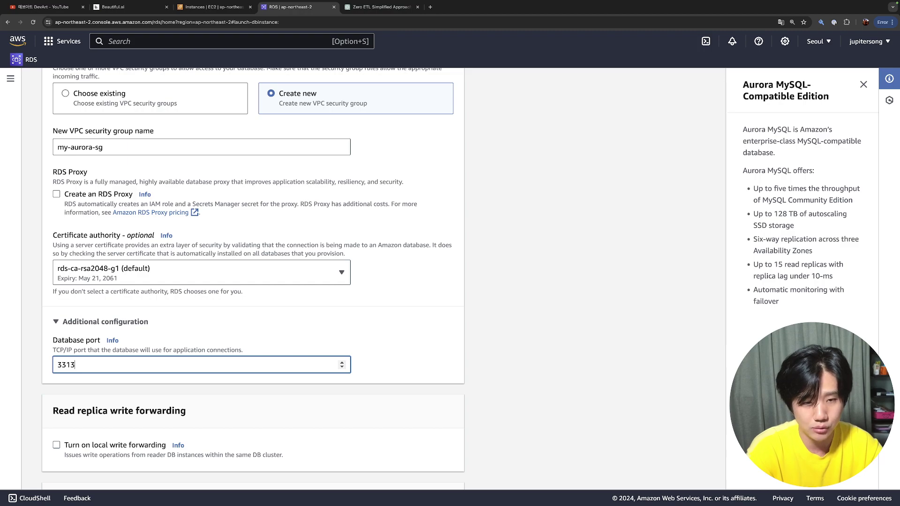
{"action": "double_click", "coordinate": [134, 365]}
{"action": "left_click", "coordinate": [134, 365]}
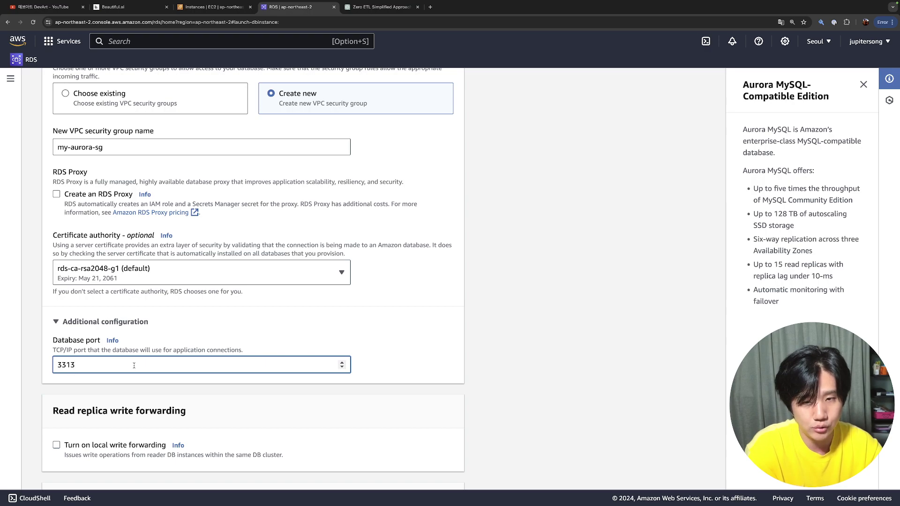
Turn off Enhanced Monitoring.
{"action": "scroll", "coordinate": [134, 365], "scroll_direction": "down", "scroll_amount": 3}
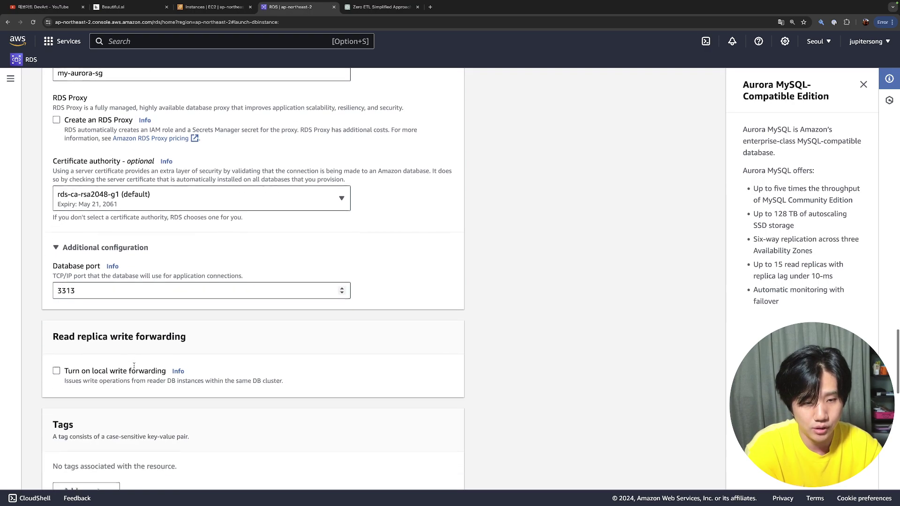
{"action": "scroll", "coordinate": [139, 347], "scroll_direction": "down", "scroll_amount": 2}
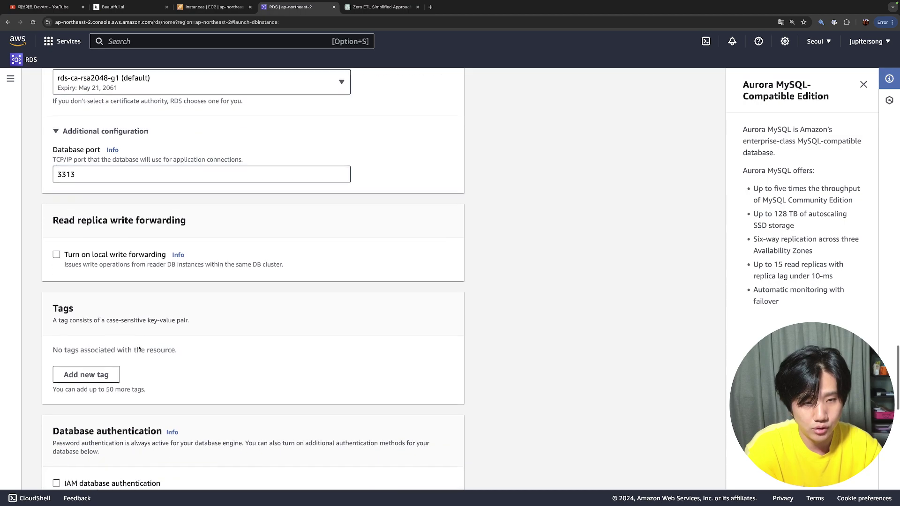
{"action": "scroll", "coordinate": [154, 274], "scroll_direction": "down", "scroll_amount": 7}
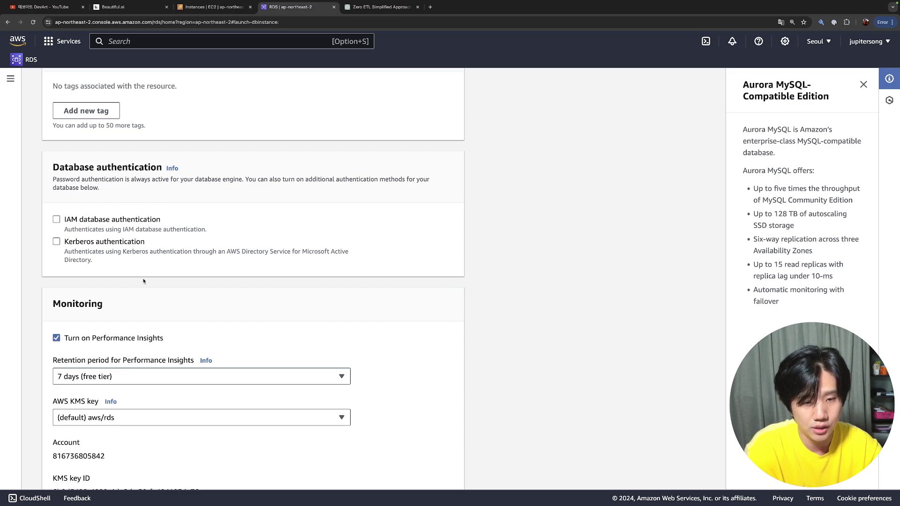
{"action": "scroll", "coordinate": [142, 281], "scroll_direction": "down", "scroll_amount": 3}
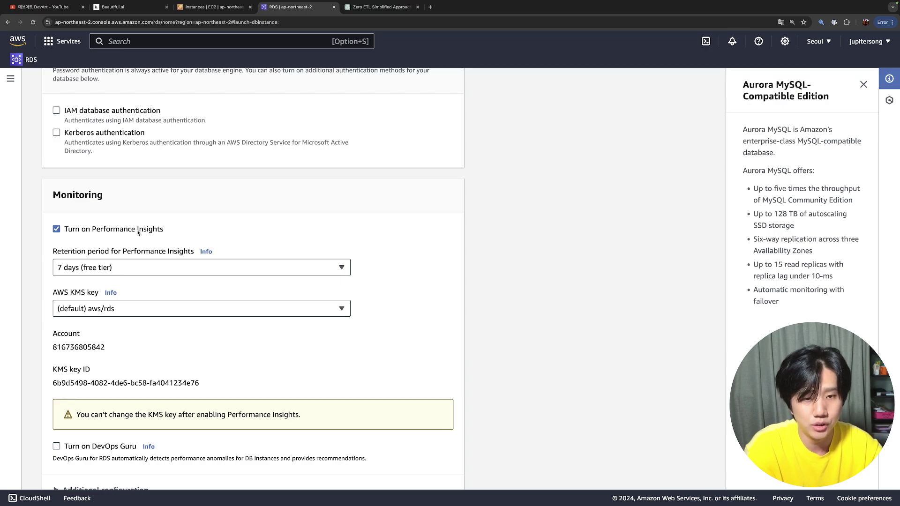
{"action": "scroll", "coordinate": [136, 237], "scroll_direction": "down", "scroll_amount": 5}
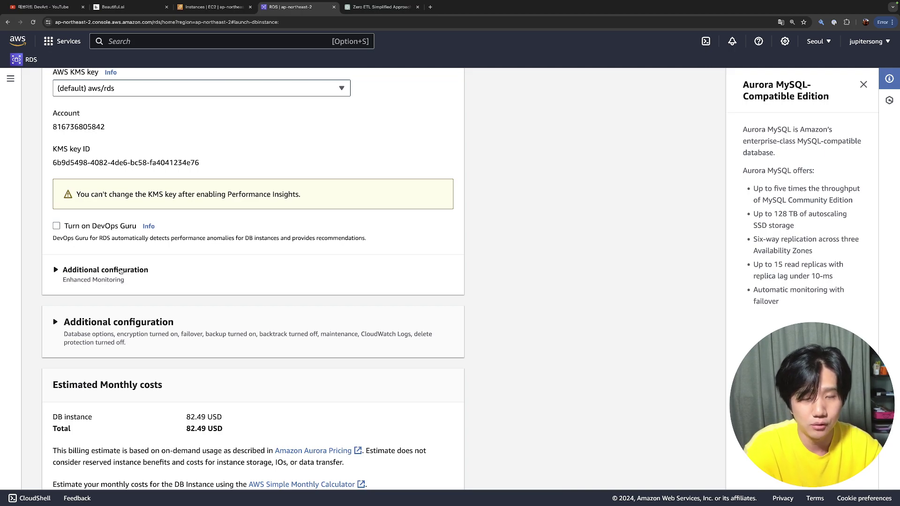
{"action": "left_click", "coordinate": [121, 271]}
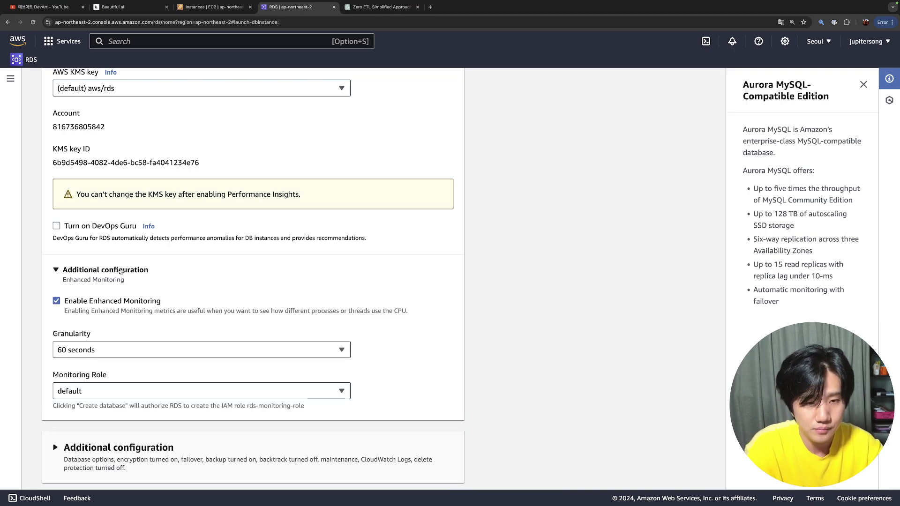
{"action": "left_click", "coordinate": [121, 308]}
{"action": "scroll", "coordinate": [121, 307], "scroll_direction": "down", "scroll_amount": 2}
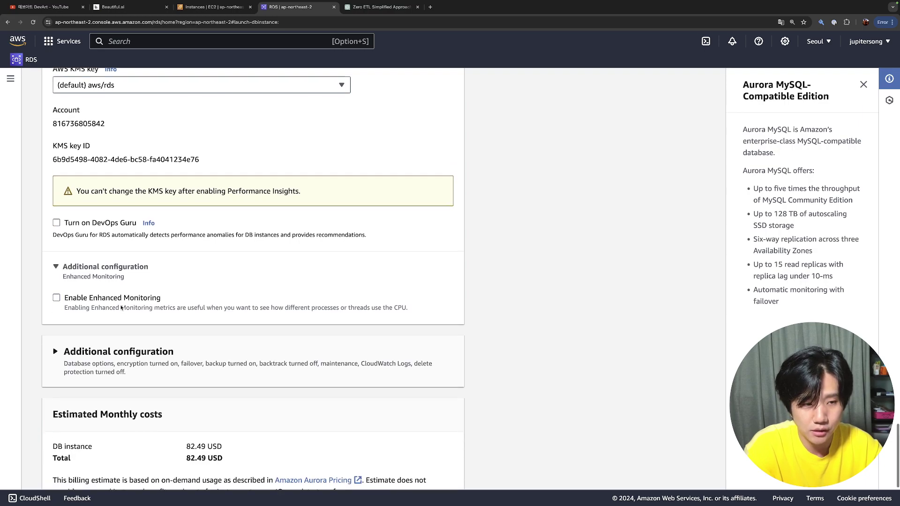
Set the initial database name to devart.
{"action": "left_click", "coordinate": [130, 258]}
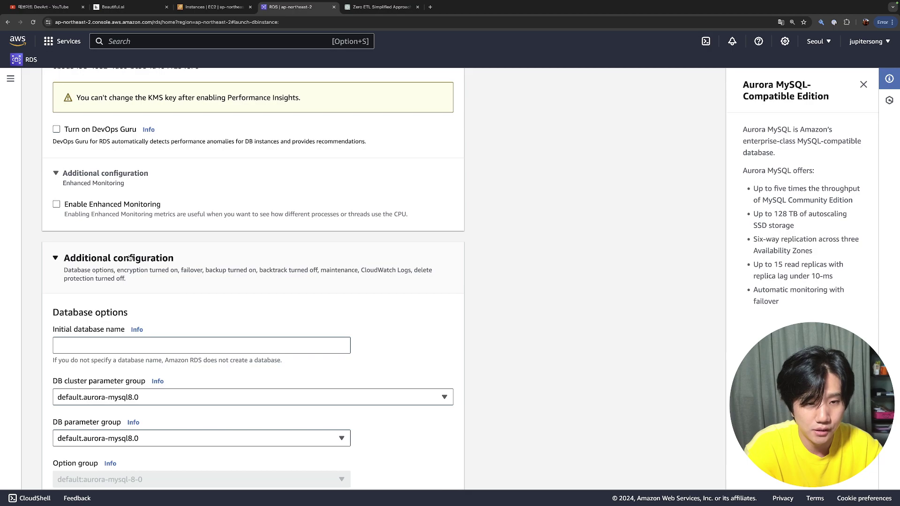
{"action": "scroll", "coordinate": [127, 272], "scroll_direction": "down", "scroll_amount": 2}
{"action": "left_click", "coordinate": [124, 280]}
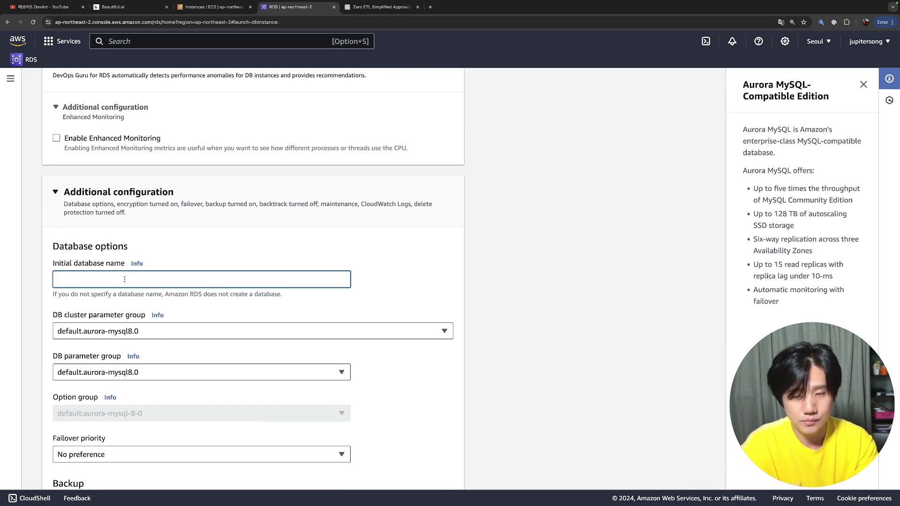
{"action": "type", "text": "devart"}
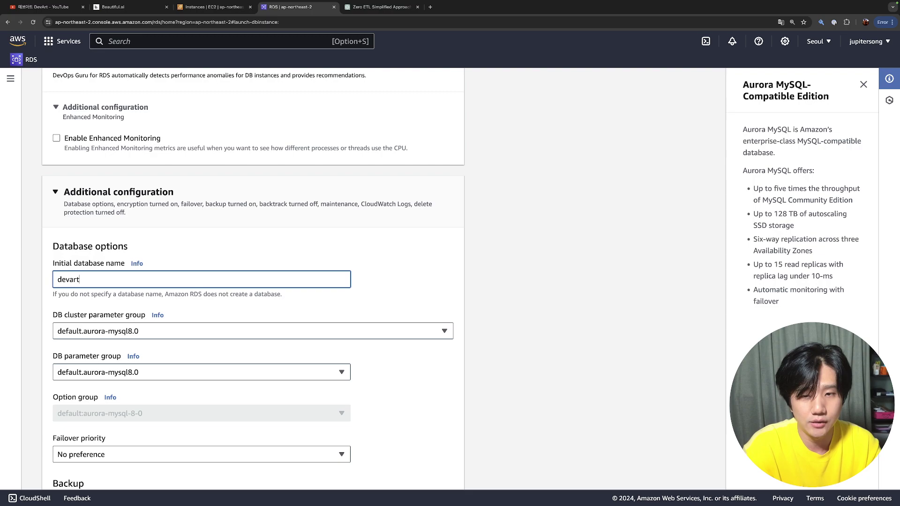
{"action": "key", "text": "super+a"}
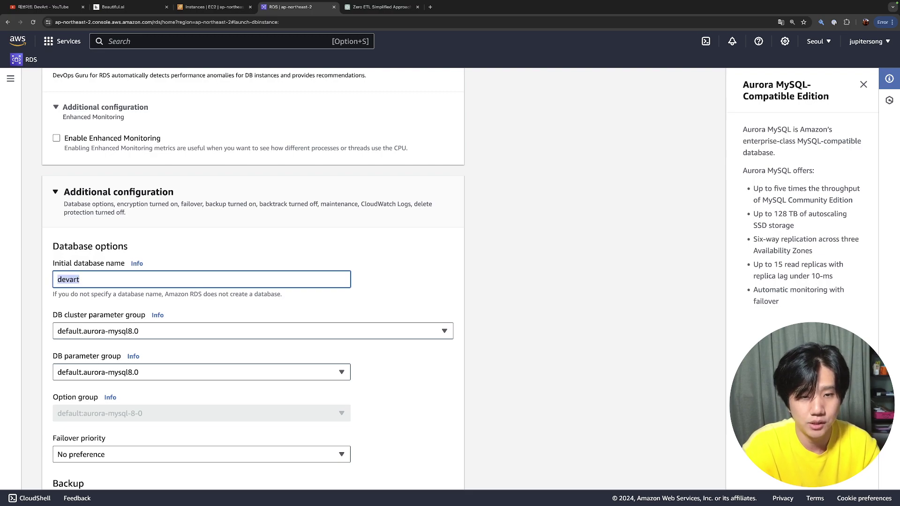
{"action": "scroll", "coordinate": [129, 328], "scroll_direction": "down", "scroll_amount": 1}
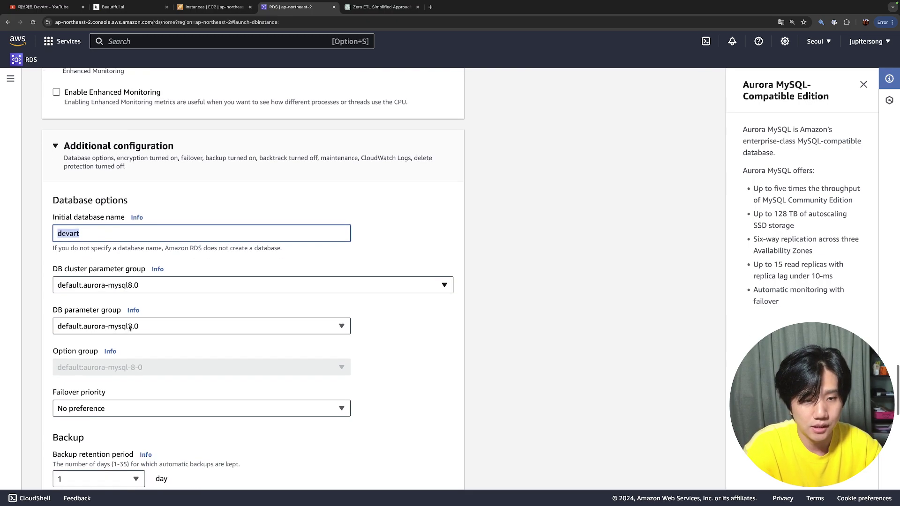
Keep default.aurora-mysql8.0 parameter groups, No preference failover priority, and 1-day backup retention.
{"action": "left_click", "coordinate": [148, 283]}
{"action": "left_click", "coordinate": [148, 286]}
{"action": "left_click", "coordinate": [147, 317]}
{"action": "left_click", "coordinate": [148, 318]}
{"action": "scroll", "coordinate": [148, 317], "scroll_direction": "down", "scroll_amount": 2}
{"action": "left_click", "coordinate": [150, 316]}
{"action": "left_click", "coordinate": [153, 315]}
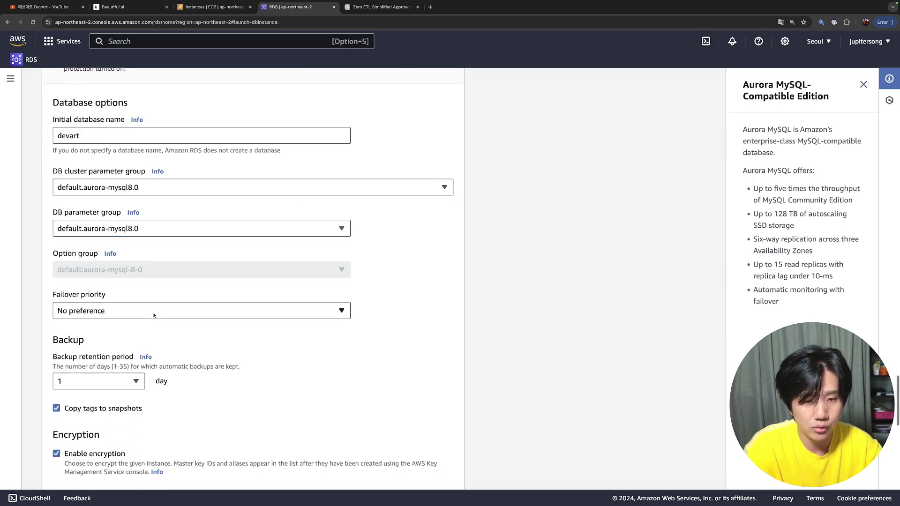
{"action": "scroll", "coordinate": [153, 316], "scroll_direction": "down", "scroll_amount": 4}
{"action": "left_click", "coordinate": [132, 205]}
{"action": "left_click", "coordinate": [133, 205]}
Check Audit, Error, Slow query and General log exports, leaving auto minor version upgrade enabled.
{"action": "scroll", "coordinate": [122, 252], "scroll_direction": "down", "scroll_amount": 1}
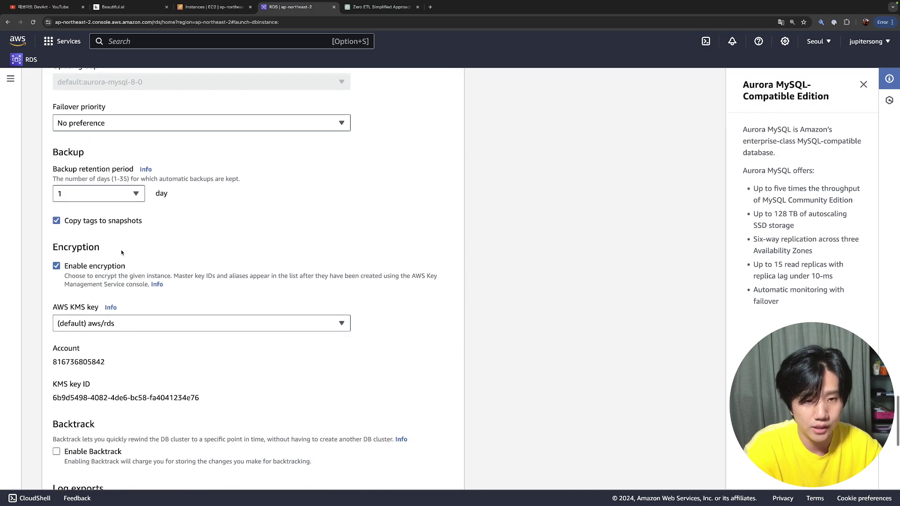
{"action": "scroll", "coordinate": [121, 253], "scroll_direction": "down", "scroll_amount": 1}
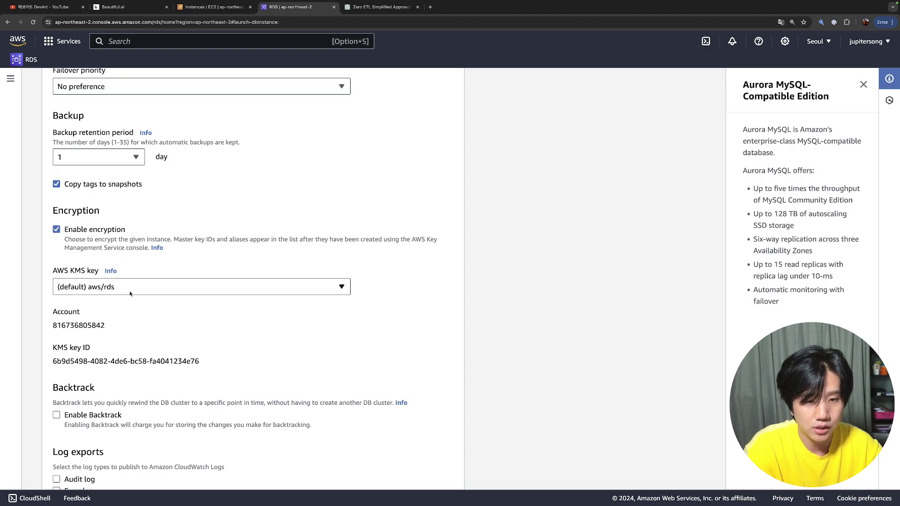
{"action": "scroll", "coordinate": [129, 290], "scroll_direction": "down", "scroll_amount": 3}
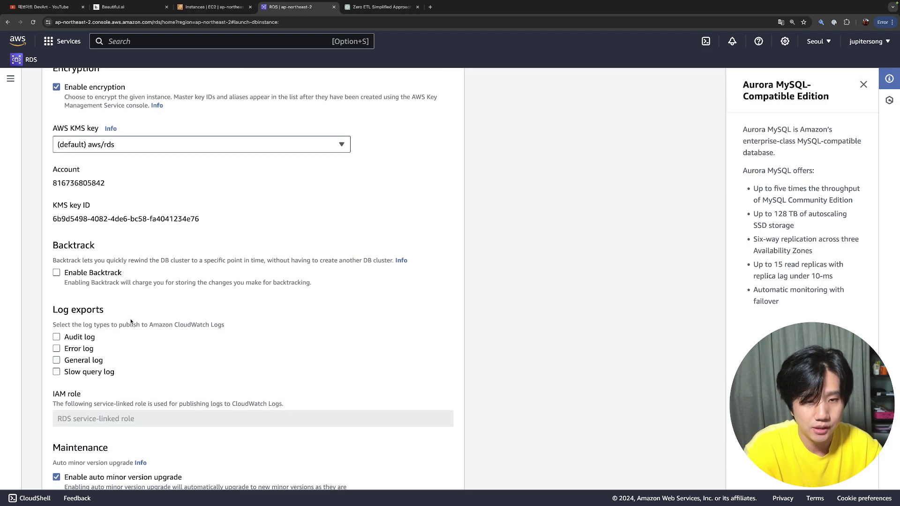
{"action": "scroll", "coordinate": [131, 322], "scroll_direction": "down", "scroll_amount": 1}
{"action": "left_click", "coordinate": [90, 288]}
{"action": "left_click", "coordinate": [86, 296]}
{"action": "left_click", "coordinate": [82, 319]}
{"action": "left_click", "coordinate": [88, 309]}
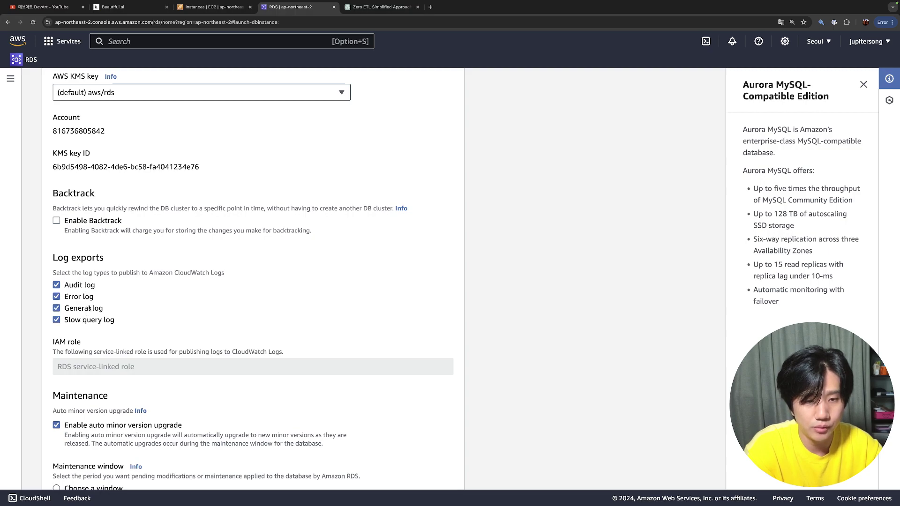
{"action": "scroll", "coordinate": [130, 300], "scroll_direction": "down", "scroll_amount": 5}
{"action": "scroll", "coordinate": [130, 300], "scroll_direction": "up", "scroll_amount": 1}
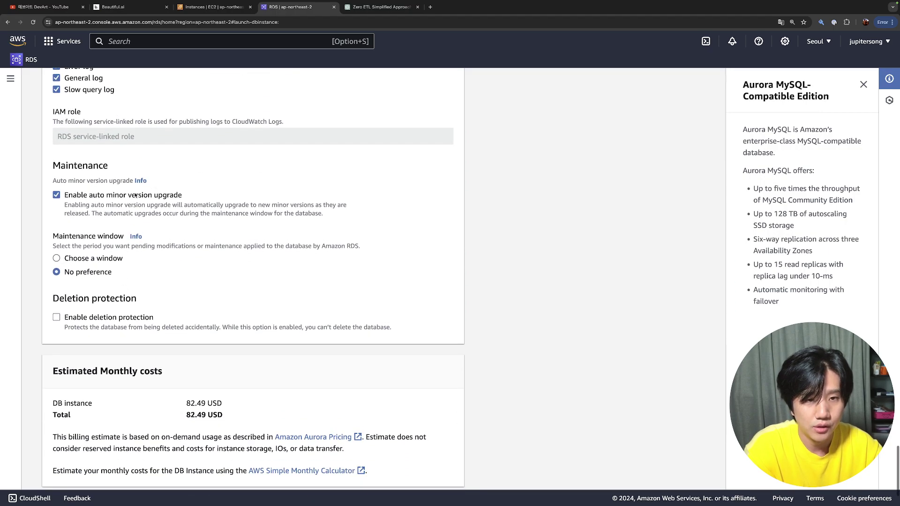
{"action": "left_click", "coordinate": [135, 195]}
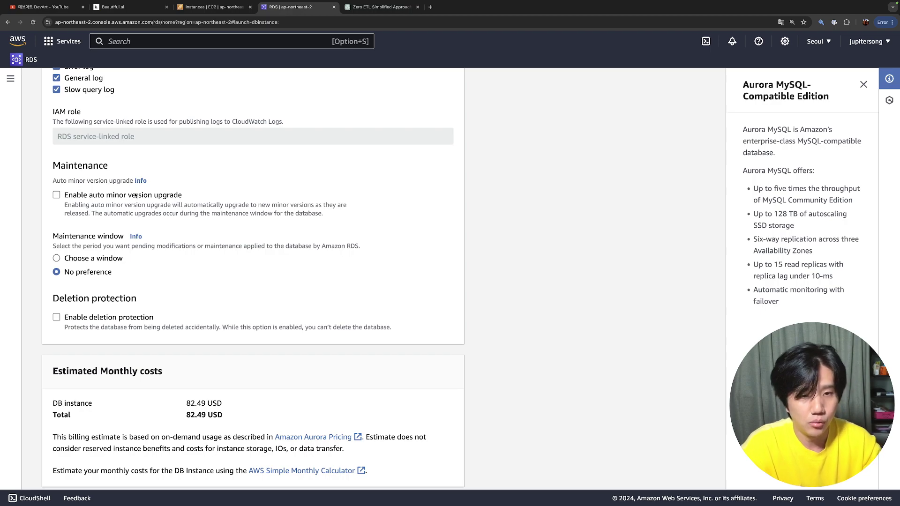
{"action": "left_click", "coordinate": [135, 196]}
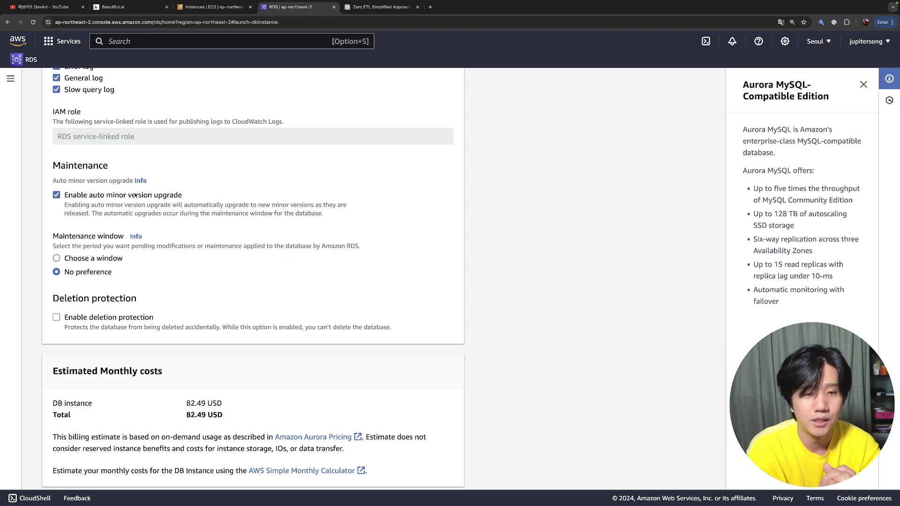
Choose a custom maintenance window: Monday, start hour 00 UTC, duration 0.5 hours.
{"action": "scroll", "coordinate": [149, 309], "scroll_direction": "down", "scroll_amount": 1}
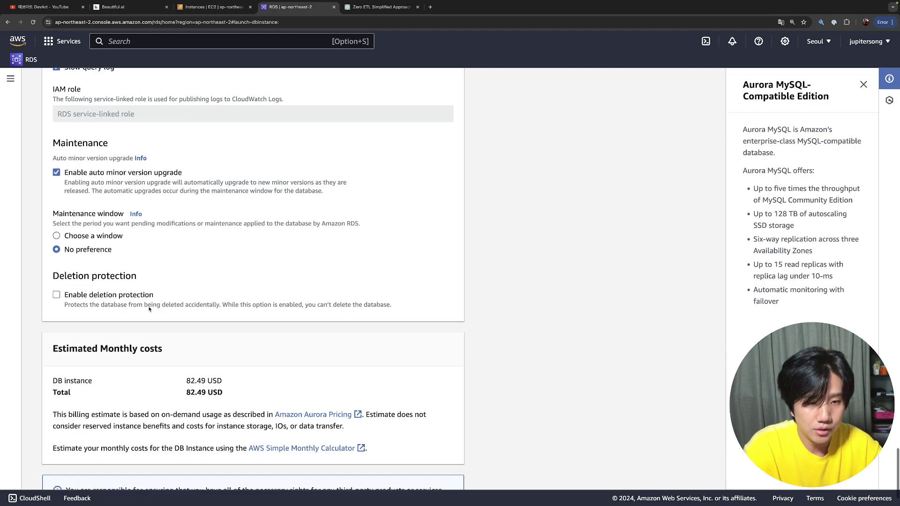
{"action": "scroll", "coordinate": [149, 309], "scroll_direction": "down", "scroll_amount": 3}
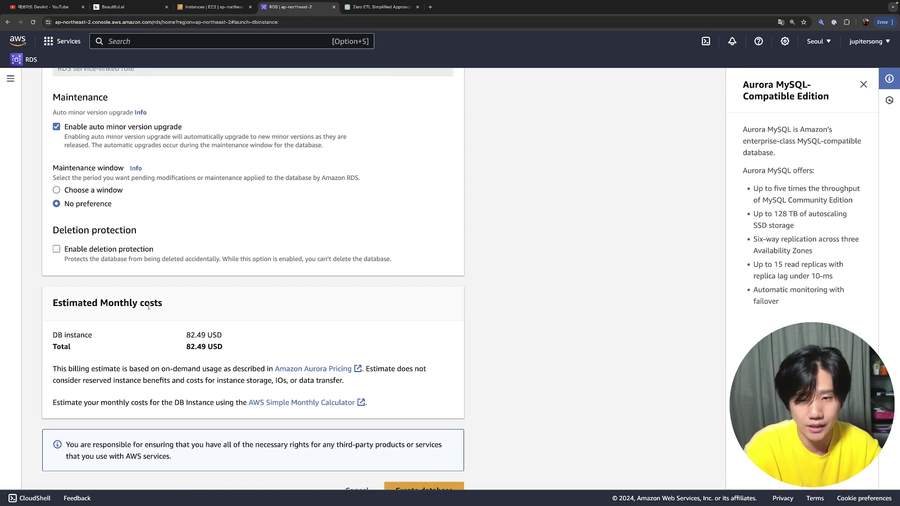
{"action": "scroll", "coordinate": [149, 306], "scroll_direction": "down", "scroll_amount": 1}
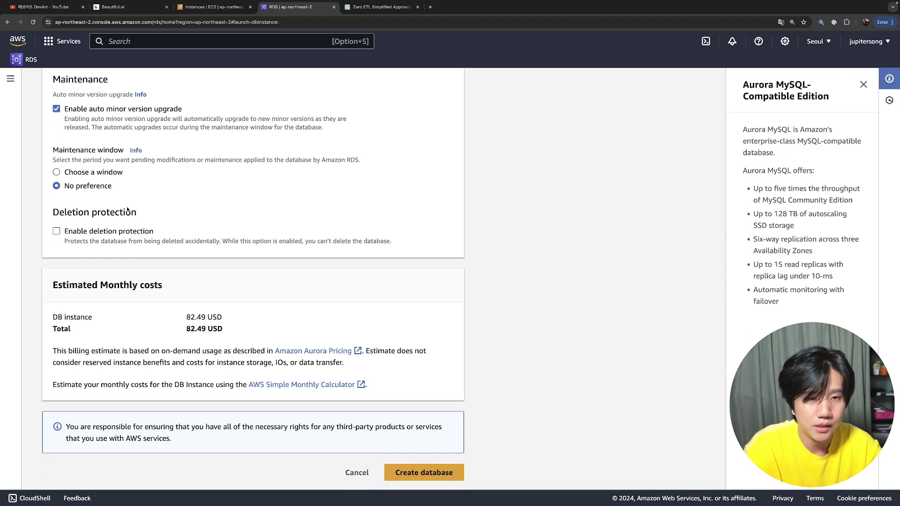
{"action": "left_click", "coordinate": [111, 174]}
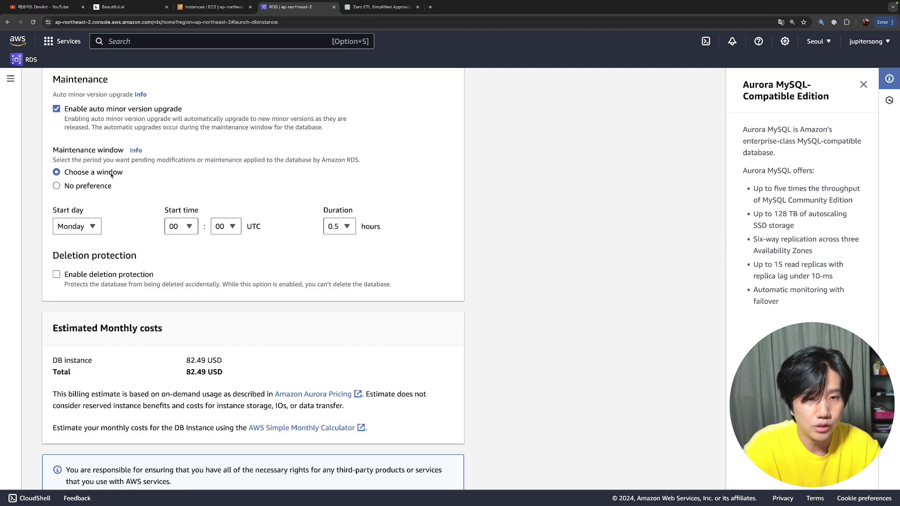
{"action": "left_click", "coordinate": [86, 231]}
{"action": "left_click", "coordinate": [86, 232]}
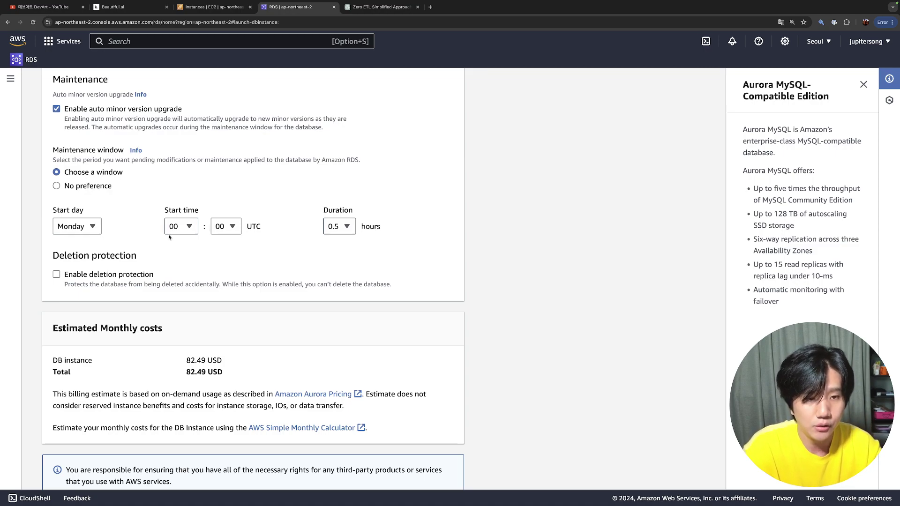
{"action": "left_click", "coordinate": [232, 226]}
{"action": "left_click", "coordinate": [176, 228]}
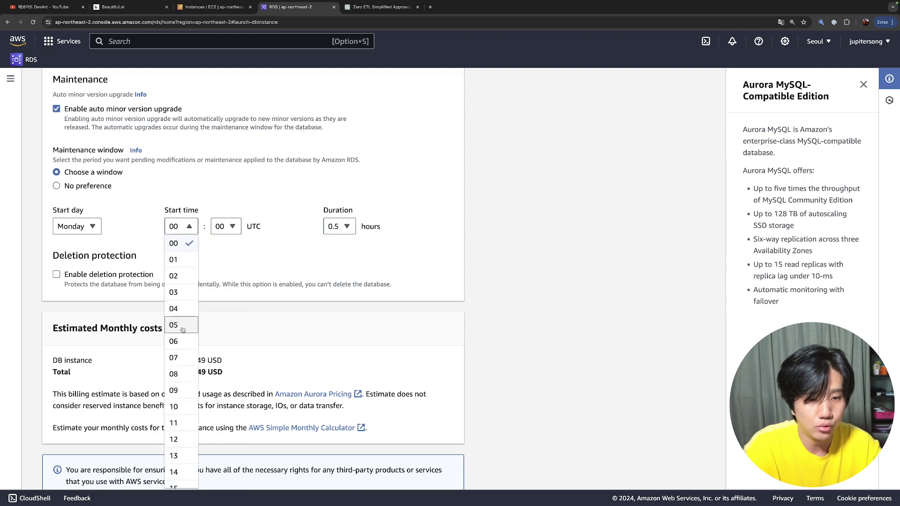
{"action": "left_click", "coordinate": [187, 394]}
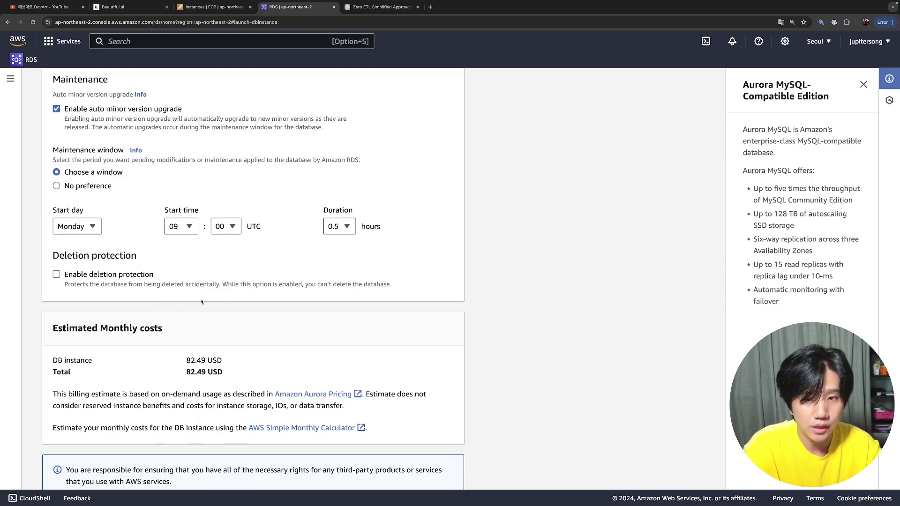
{"action": "left_click", "coordinate": [189, 230]}
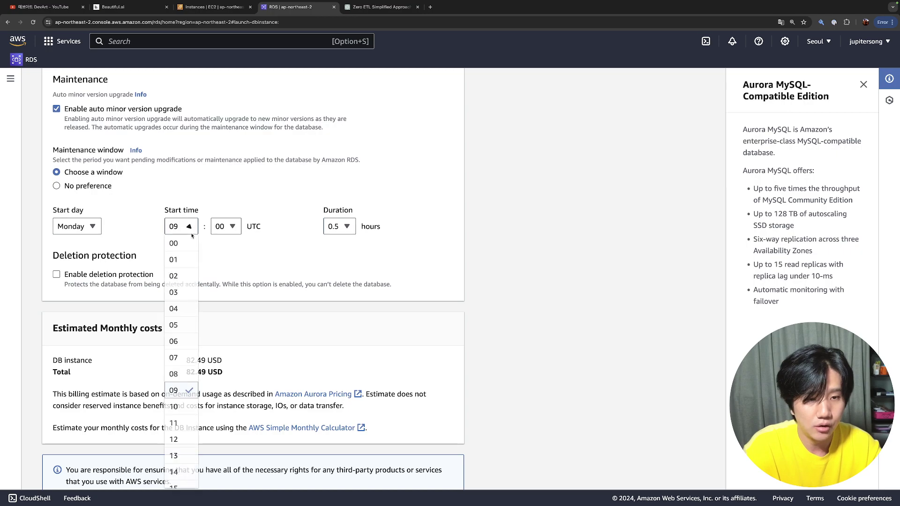
{"action": "left_click", "coordinate": [186, 244]}
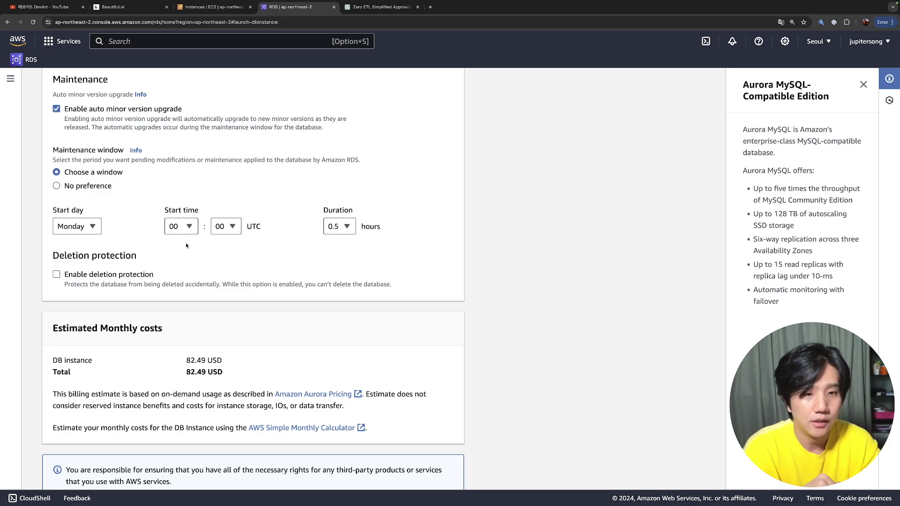
{"action": "left_click", "coordinate": [89, 227]}
{"action": "left_click", "coordinate": [89, 227]}
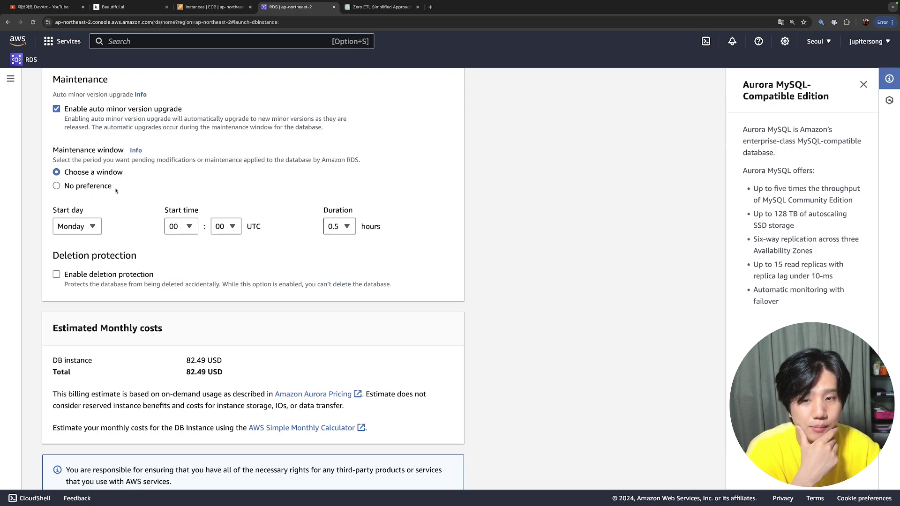
Uncheck auto minor upgrade, select No preference window, enable deletion protection, and create test-aurora-cluster.
{"action": "left_click", "coordinate": [134, 110]}
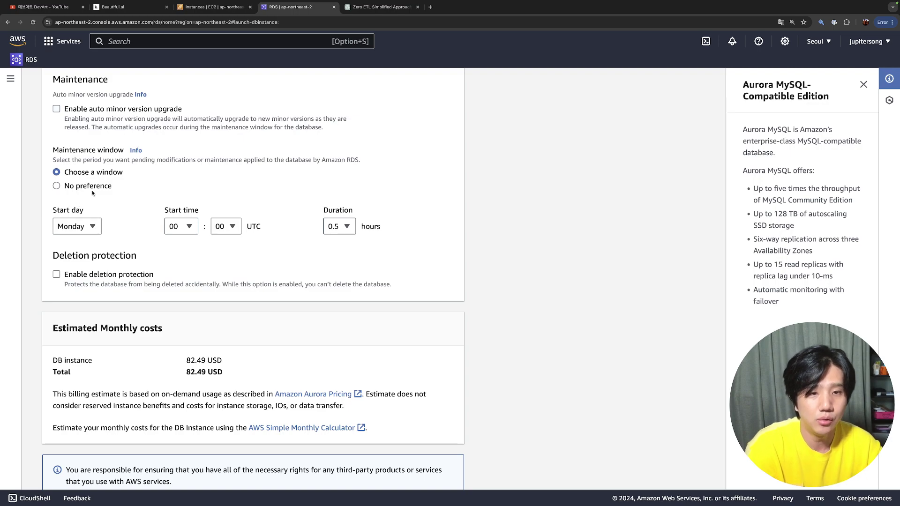
{"action": "left_click", "coordinate": [92, 187]}
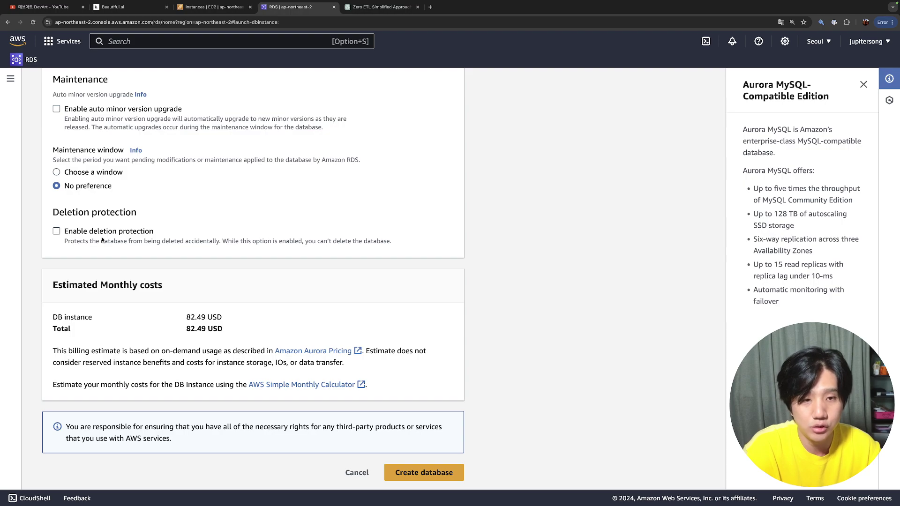
{"action": "left_click", "coordinate": [103, 240]}
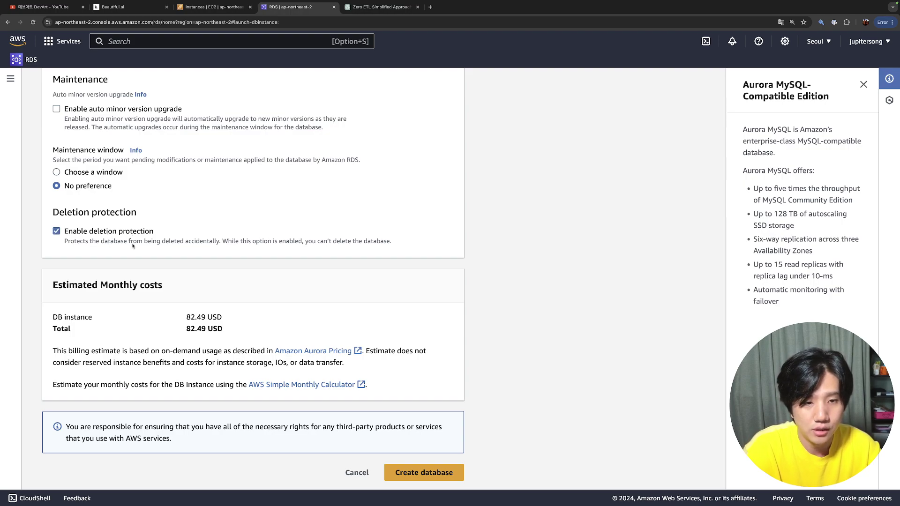
{"action": "left_click", "coordinate": [406, 470]}
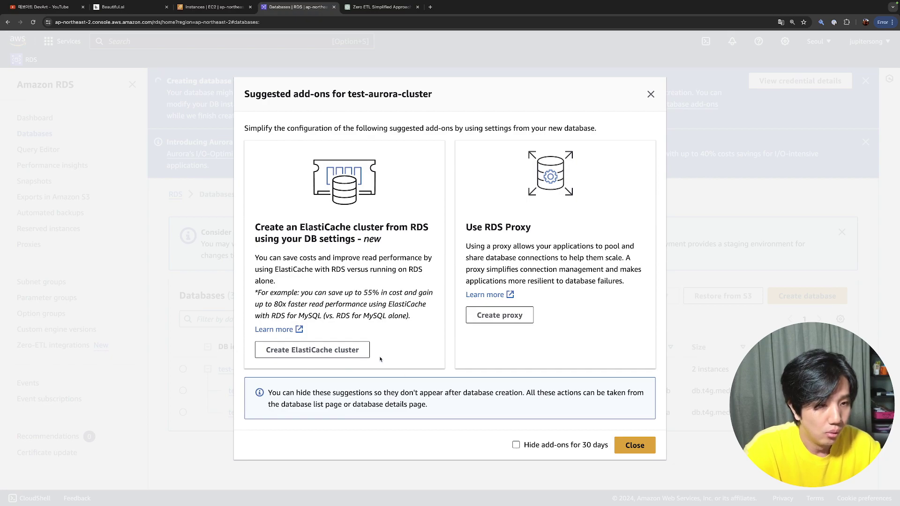
Read the ElastiCache suggestion, then close the Suggested add-ons dialog.
{"action": "left_click_drag", "start_coordinate": [254, 228], "coordinate": [386, 247]}
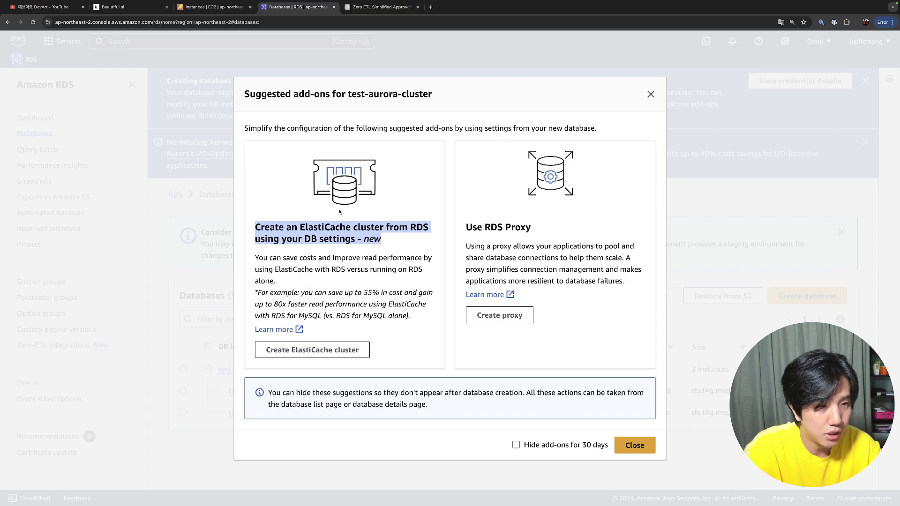
{"action": "triple_click", "coordinate": [333, 258]}
{"action": "left_click", "coordinate": [333, 258]}
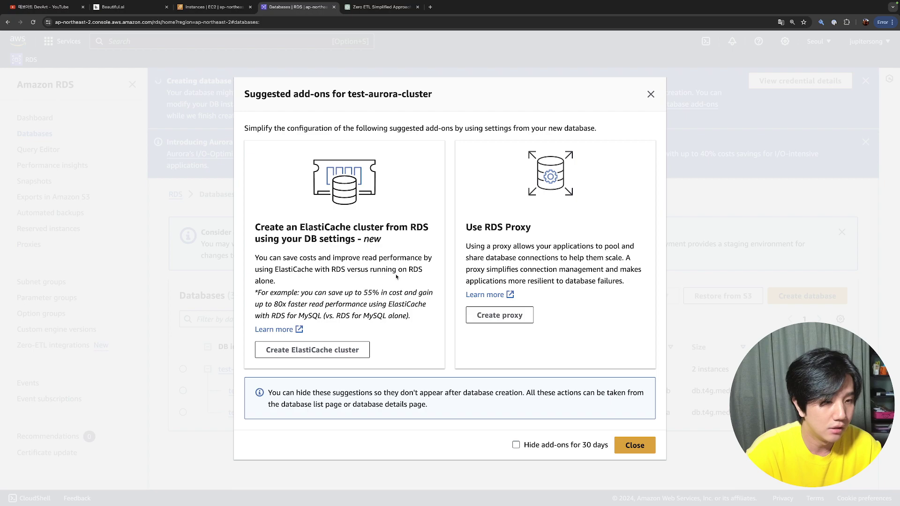
{"action": "left_click_drag", "start_coordinate": [330, 293], "coordinate": [322, 313]}
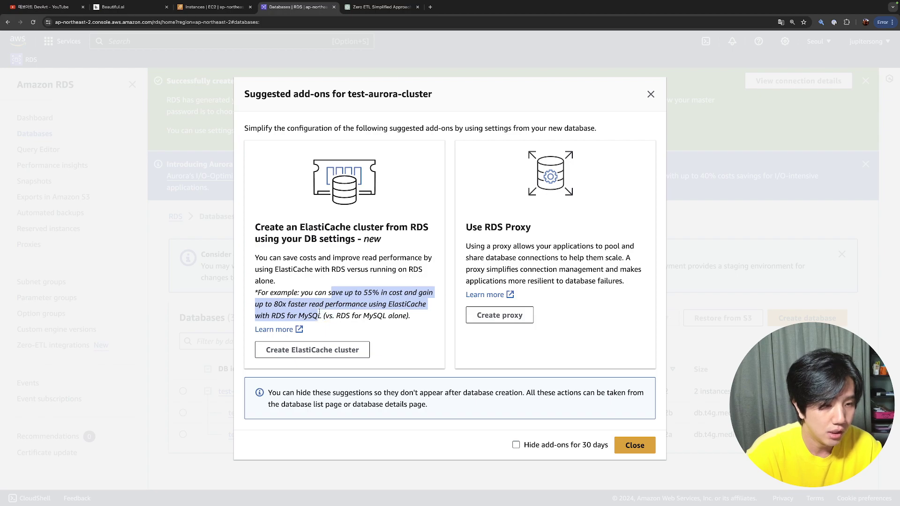
{"action": "left_click", "coordinate": [319, 313]}
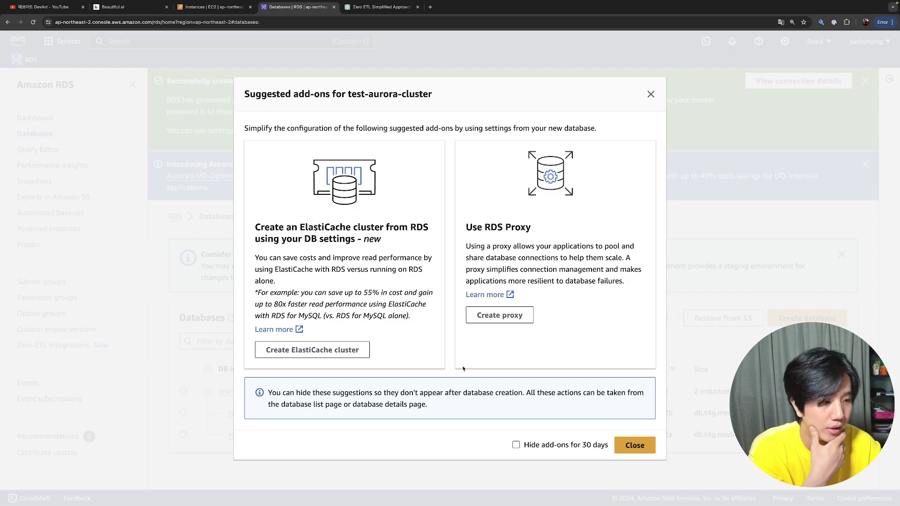
{"action": "left_click", "coordinate": [634, 445]}
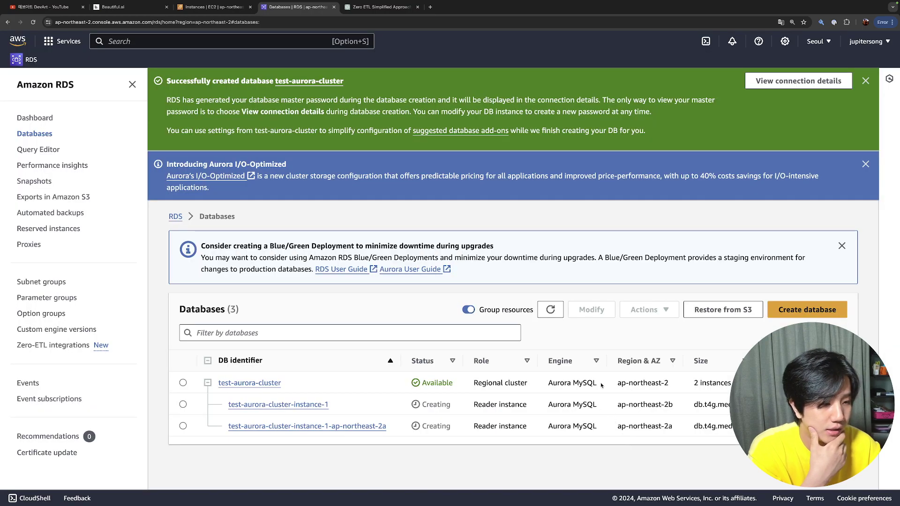
Refresh the databases list and open test-aurora-cluster's details.
{"action": "left_click", "coordinate": [550, 309]}
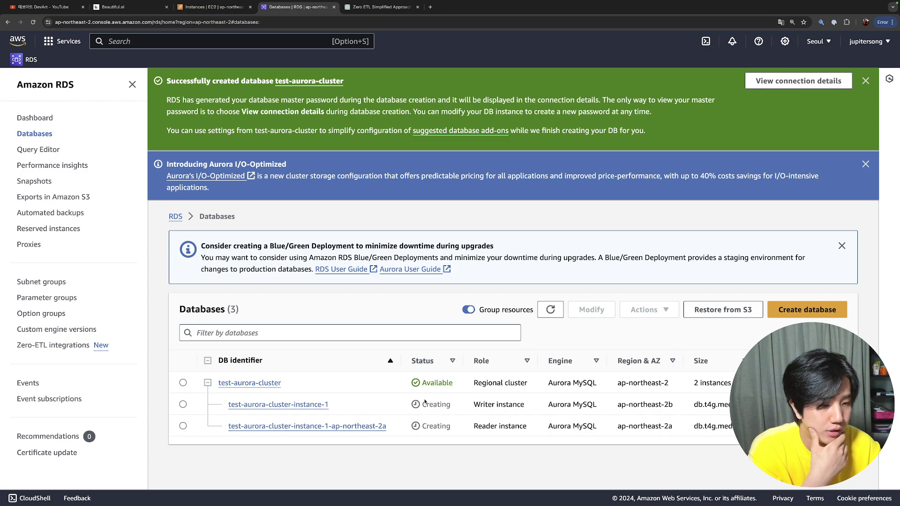
{"action": "left_click", "coordinate": [265, 383]}
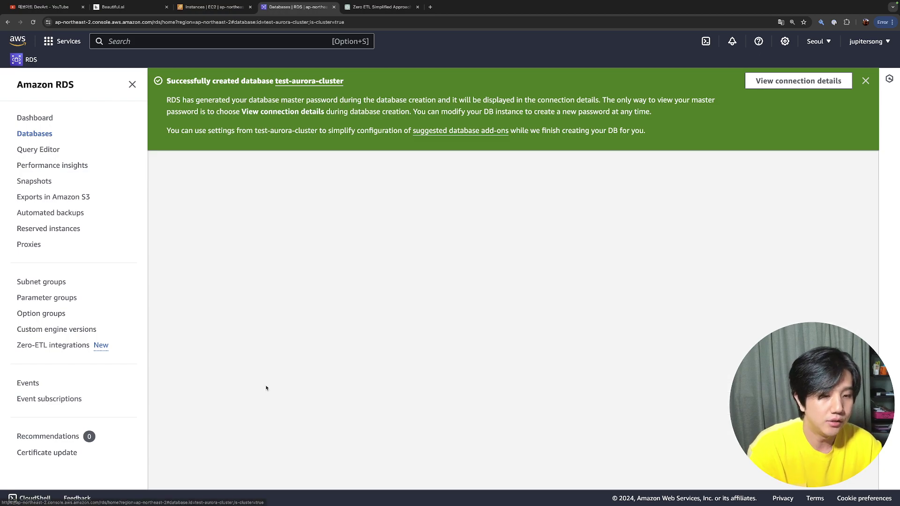
{"action": "scroll", "coordinate": [266, 281], "scroll_direction": "down", "scroll_amount": 2}
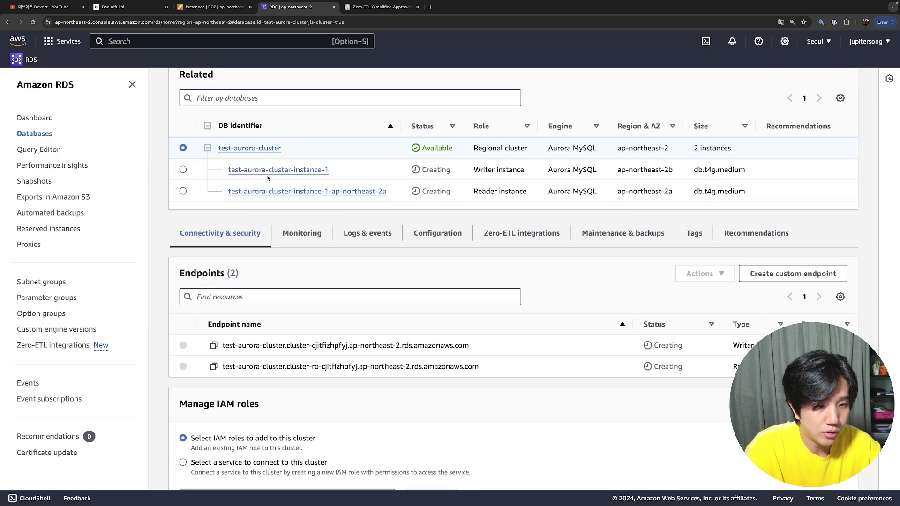
Copy test-aurora-cluster's main writer endpoint address from Connectivity & security.
{"action": "left_click", "coordinate": [214, 345]}
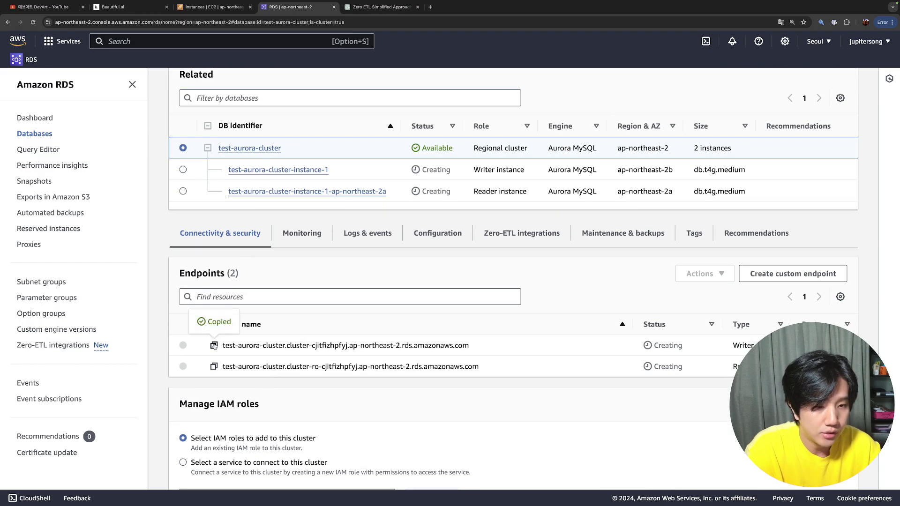
{"action": "left_click", "coordinate": [214, 366]}
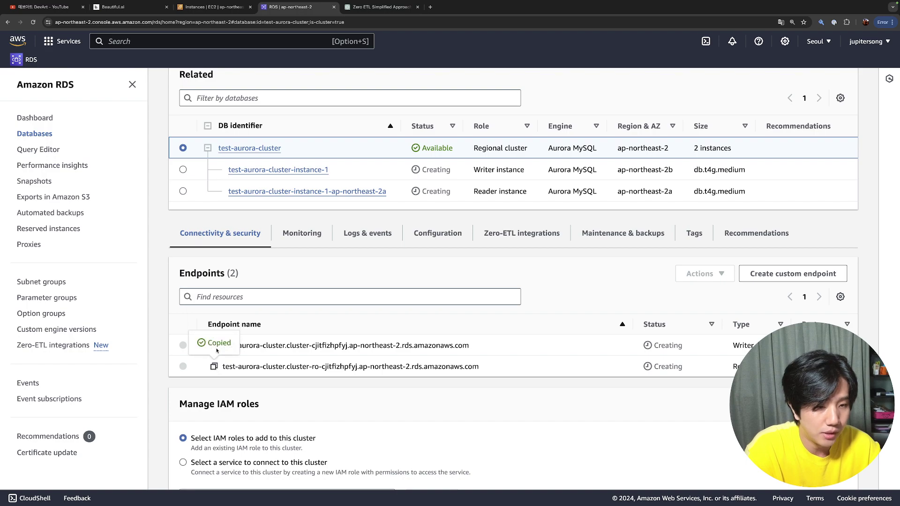
{"action": "triple_click", "coordinate": [266, 346]}
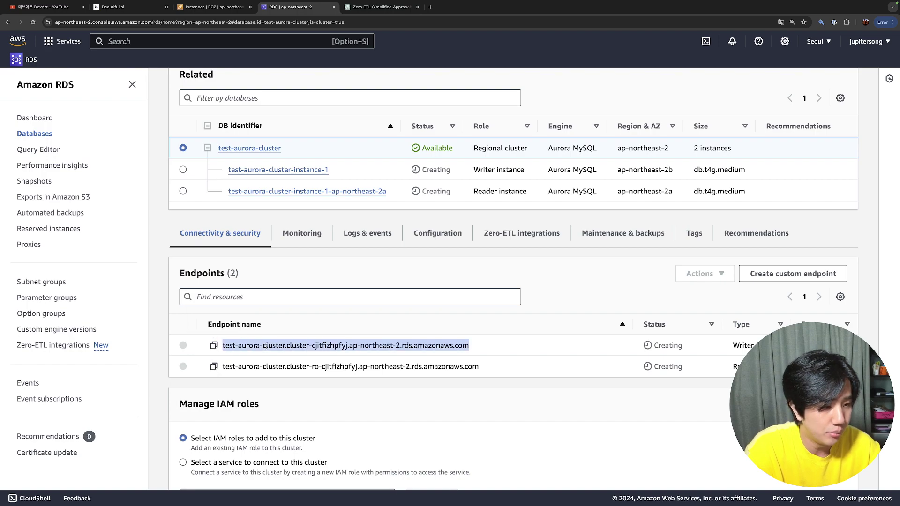
{"action": "left_click", "coordinate": [214, 345]}
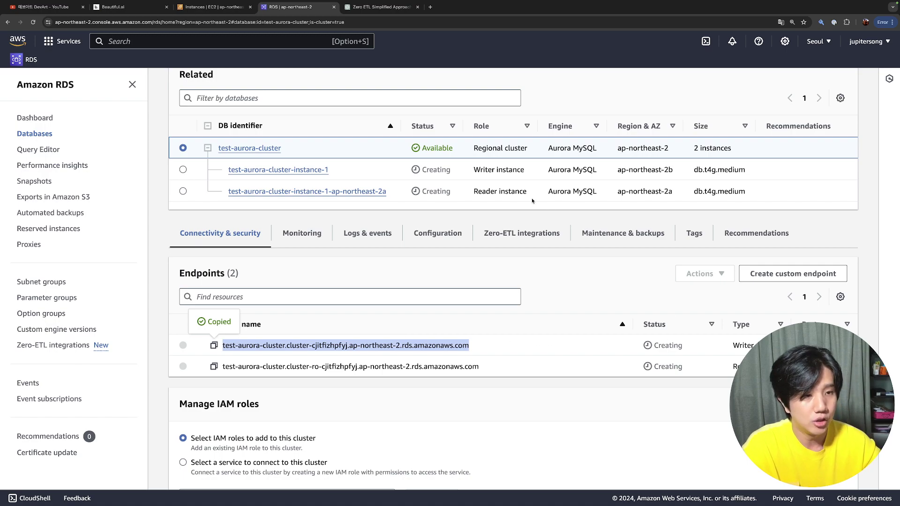
{"action": "left_click", "coordinate": [401, 178]}
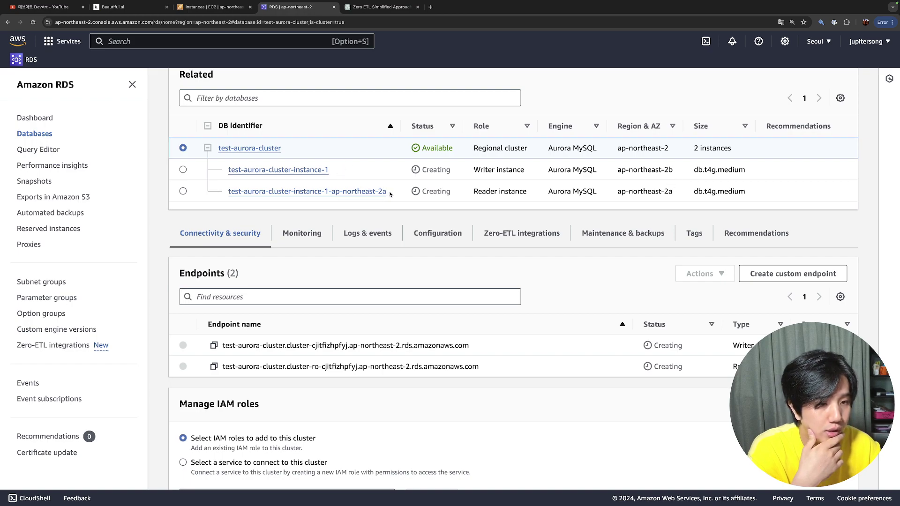
{"action": "left_click", "coordinate": [214, 346]}
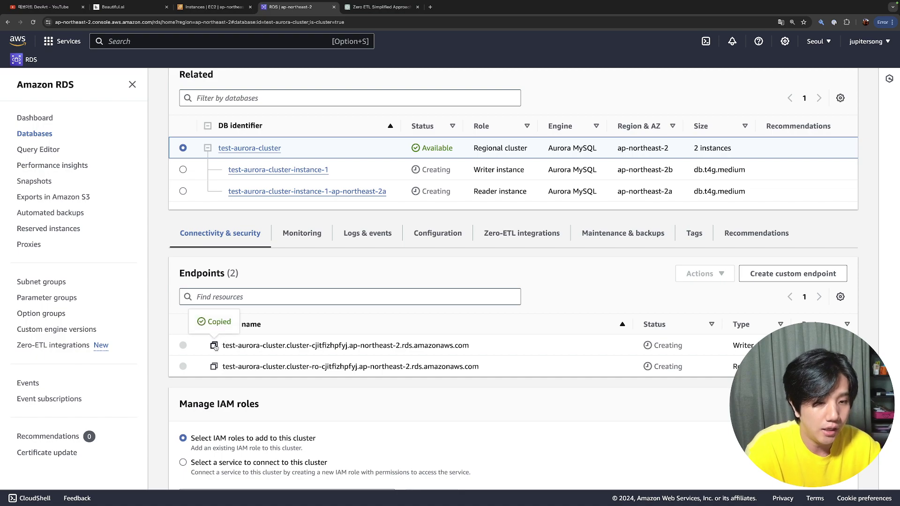
{"action": "key", "text": "ctrl+Up"}
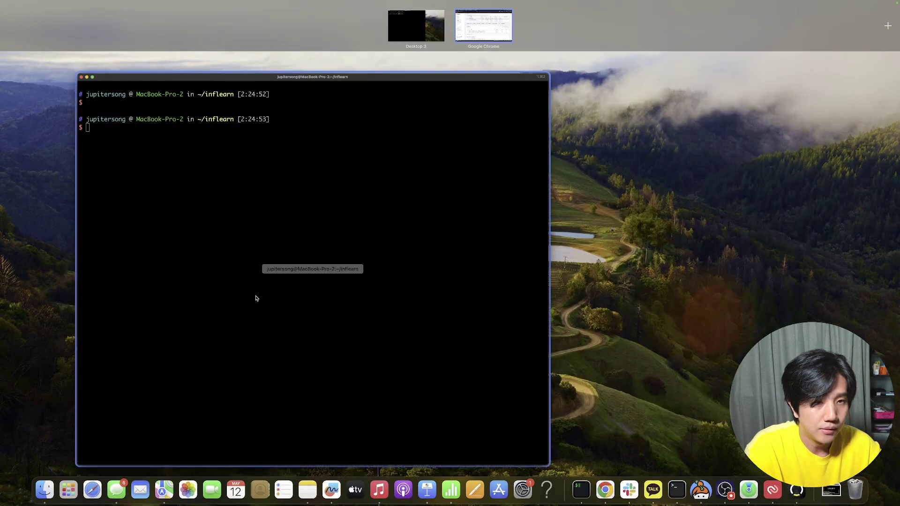
Run nslookup on the pasted writer endpoint twice; both return NXDOMAIN.
{"action": "left_click", "coordinate": [255, 296]}
{"action": "type", "text": "m"}
{"action": "key", "text": "BackSpace"}
{"action": "type", "text": "ns"}
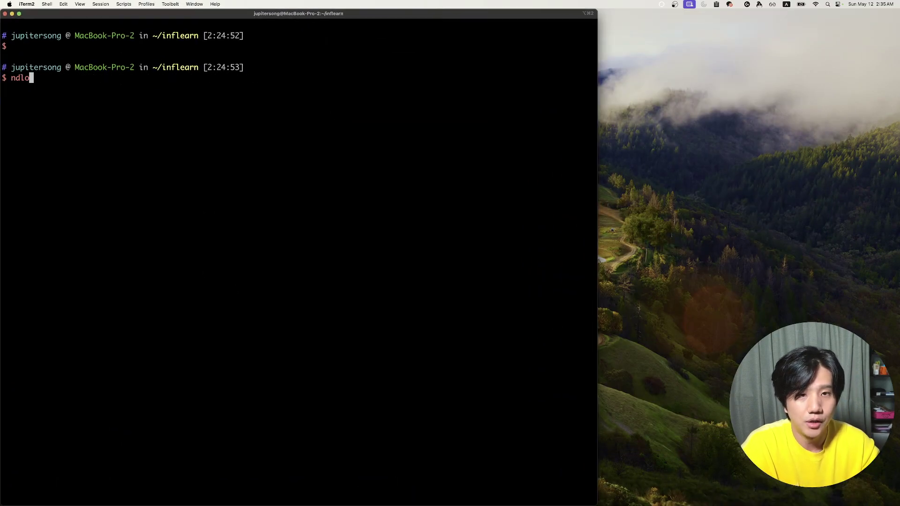
{"action": "type", "text": "lookup"}
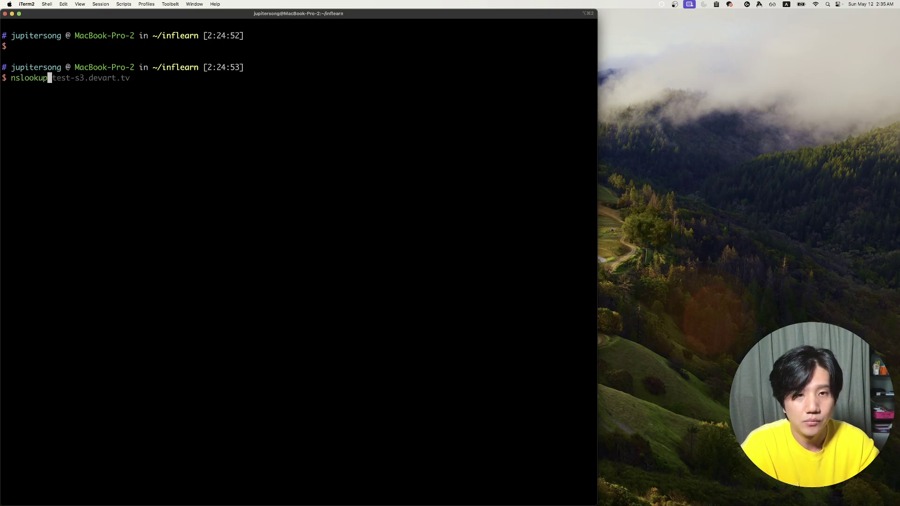
{"action": "key", "text": "super+v"}
{"action": "key", "text": "Return"}
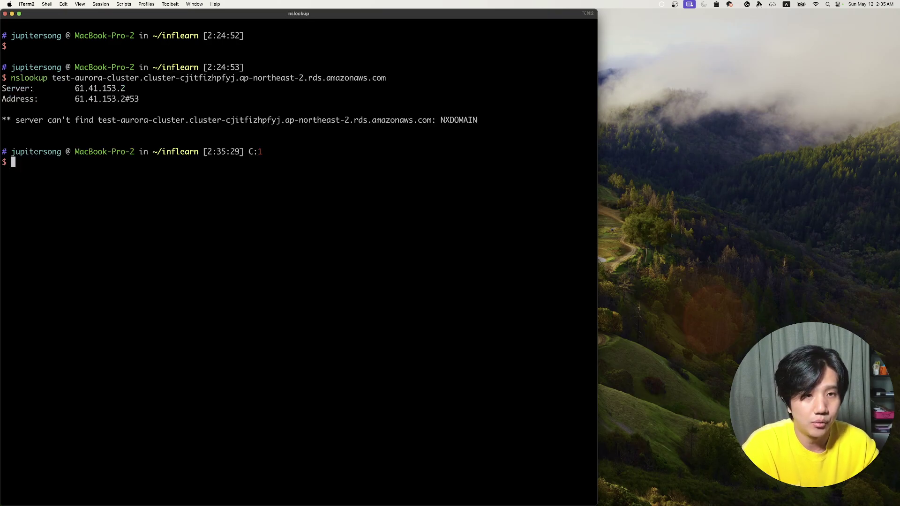
{"action": "key", "text": "Up"}
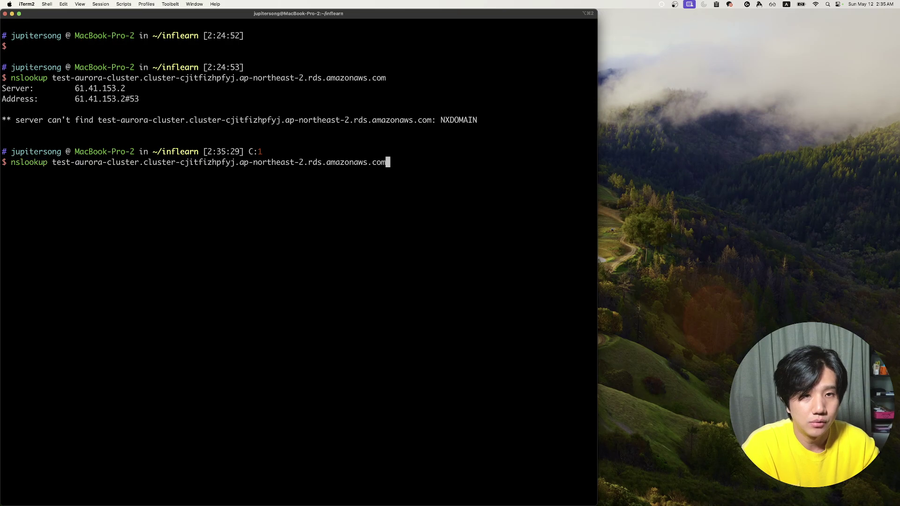
{"action": "key", "text": "Return"}
{"action": "key", "text": "super+Tab"}
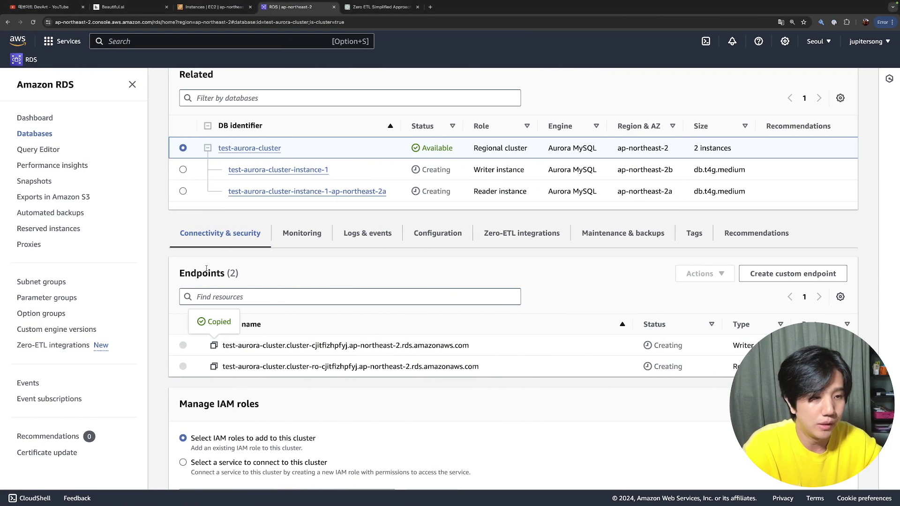
Select the writer and reader endpoint names in the Endpoints table to check them.
{"action": "triple_click", "coordinate": [367, 346]}
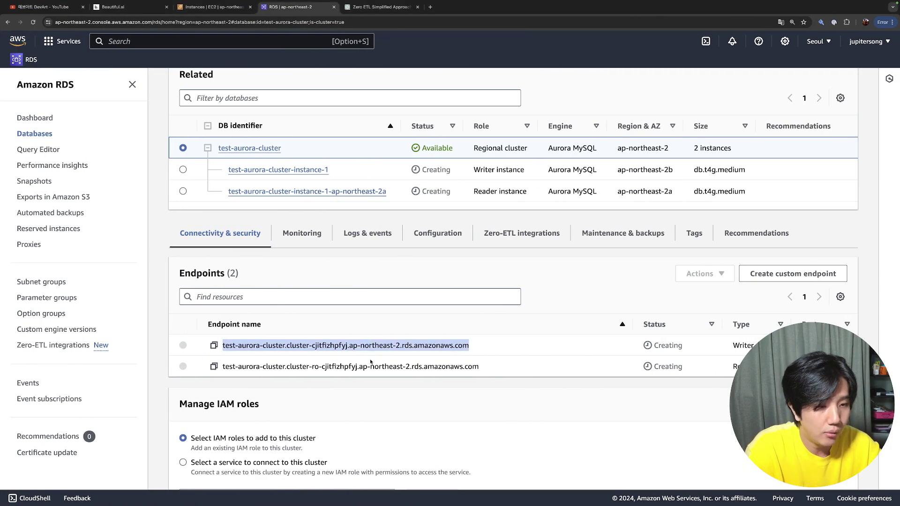
{"action": "double_click", "coordinate": [370, 366]}
{"action": "triple_click", "coordinate": [370, 366]}
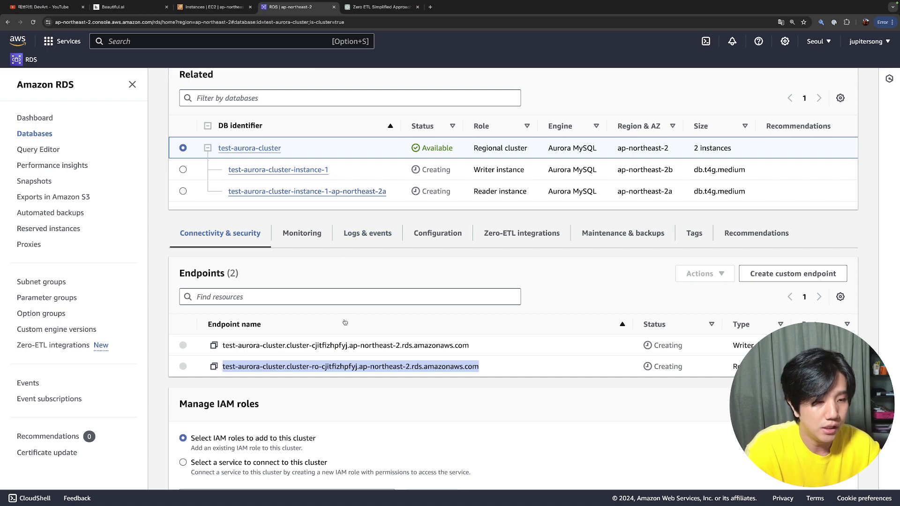
{"action": "triple_click", "coordinate": [340, 346]}
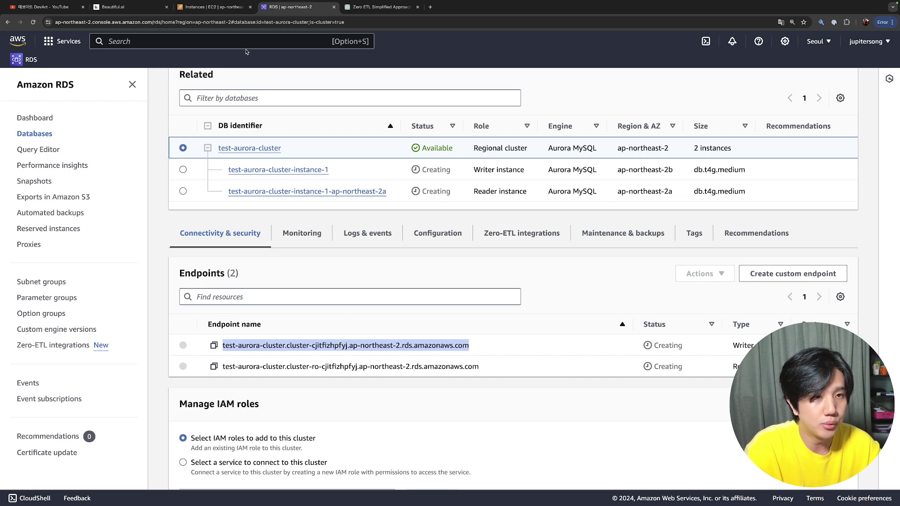
{"action": "left_click", "coordinate": [216, 7]}
Cancel the inline Name edit so my-ec2 keeps its name.
{"action": "left_click", "coordinate": [238, 182]}
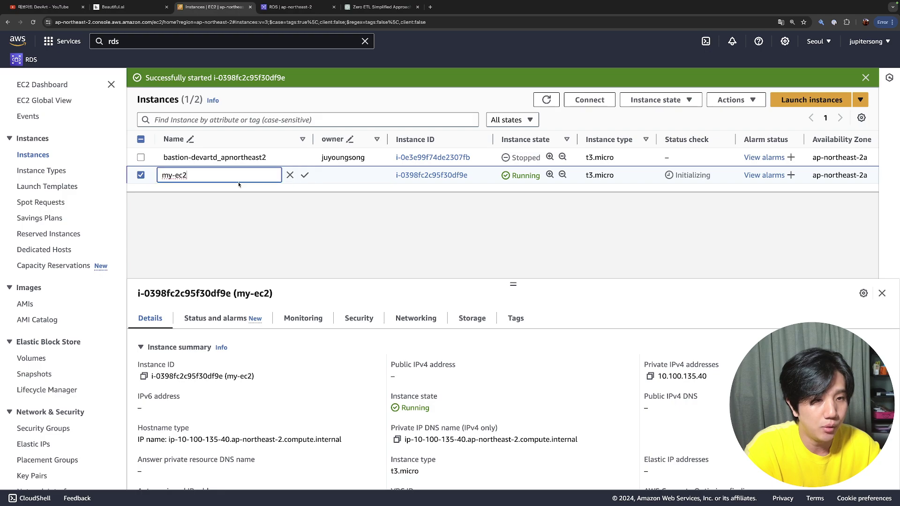
{"action": "left_click", "coordinate": [249, 223]}
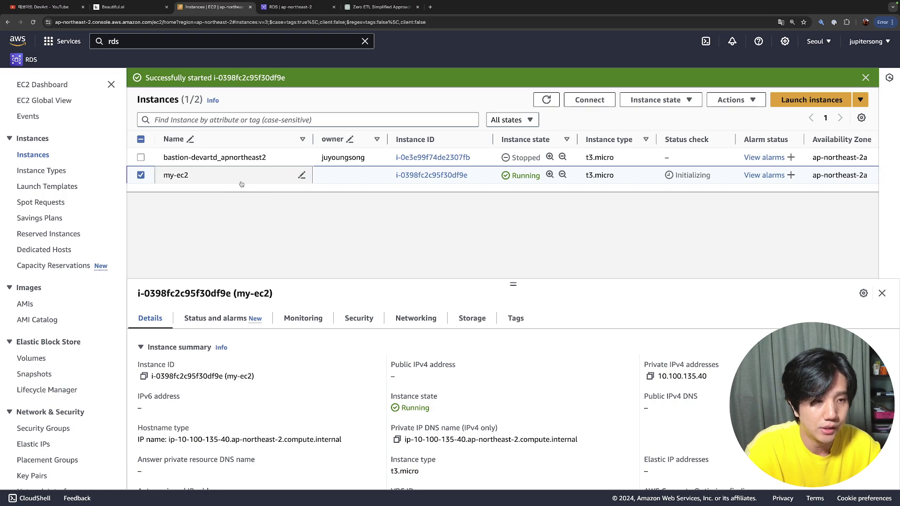
{"action": "key", "text": "ctrl+Left"}
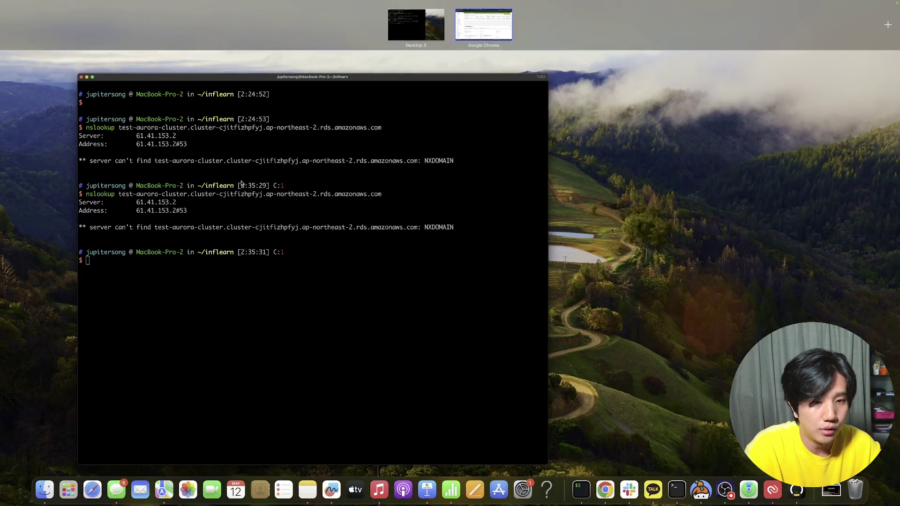
Recall the aws ssm start-session command for my-ec2 from 'aws ss' history.
{"action": "type", "text": "aws ss"}
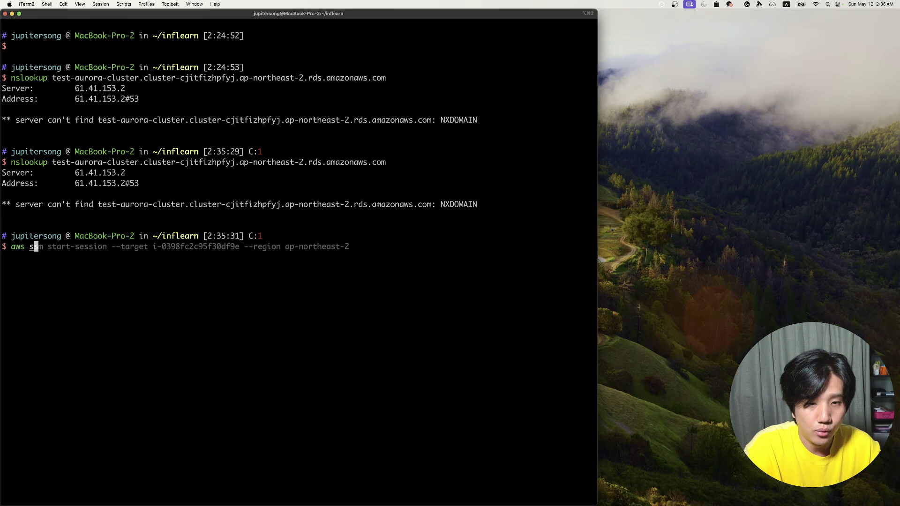
{"action": "key", "text": "Right"}
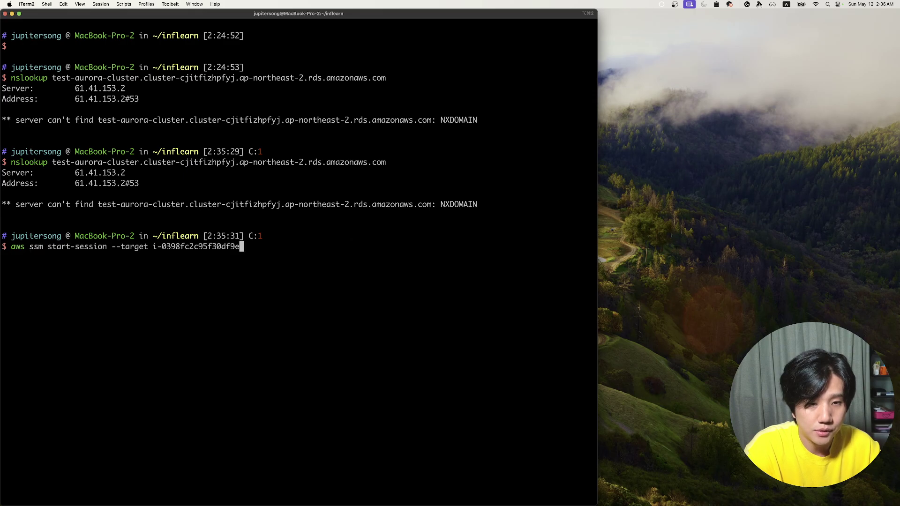
{"action": "key", "text": "ctrl+Right"}
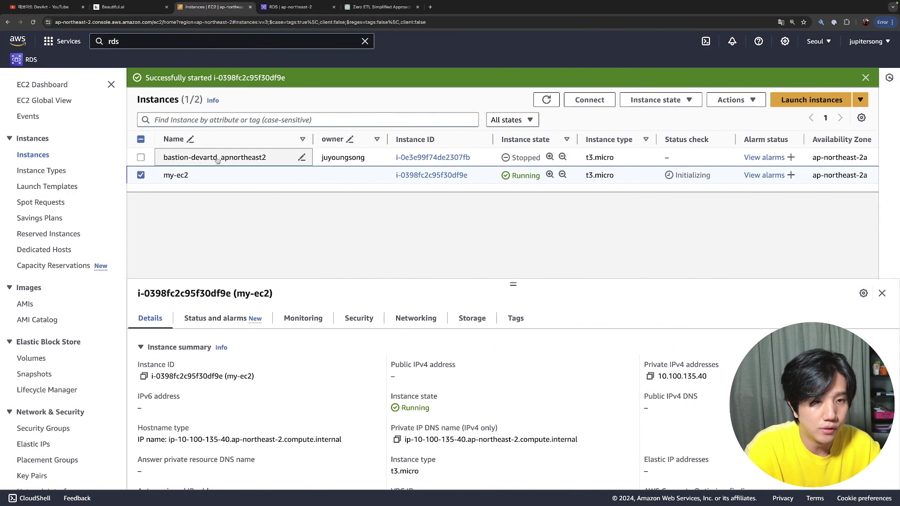
Search the web for 'aws ssm agent' and open the 'SSM Agent 작업' documentation page.
{"action": "left_click", "coordinate": [430, 6]}
{"action": "type", "text": "awww"}
{"action": "key", "text": "BackSpace"}
{"action": "key", "text": "BackSpace"}
{"action": "key", "text": "BackSpace"}
{"action": "key", "text": "BackSpace"}
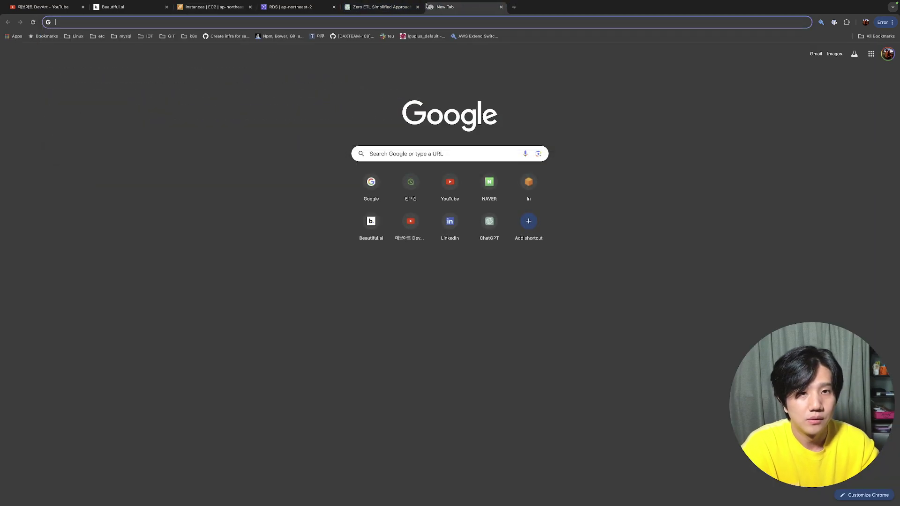
{"action": "type", "text": "aws ssm "}
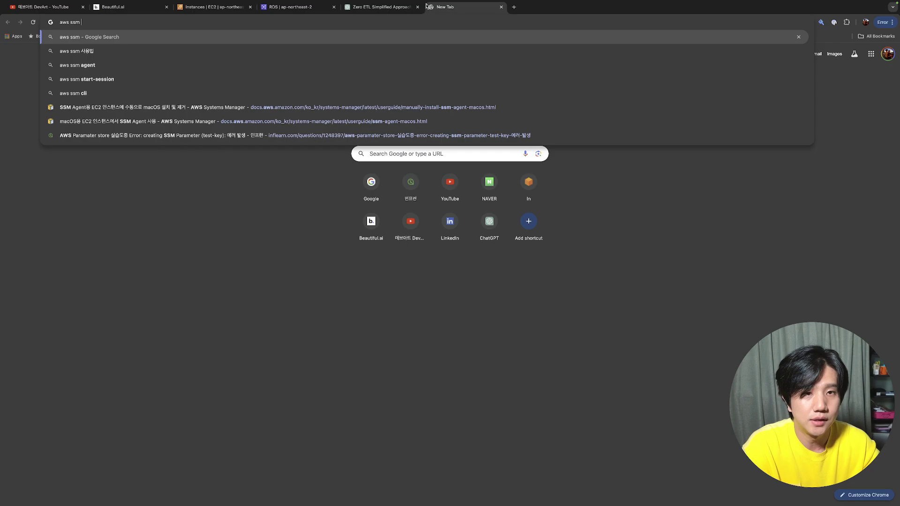
{"action": "type", "text": "ag"}
{"action": "key", "text": "Return"}
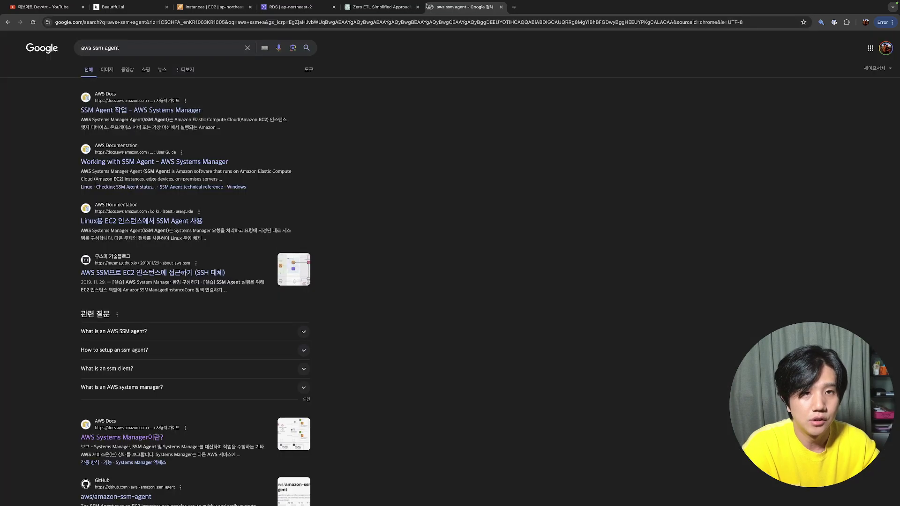
{"action": "left_click", "coordinate": [173, 106]}
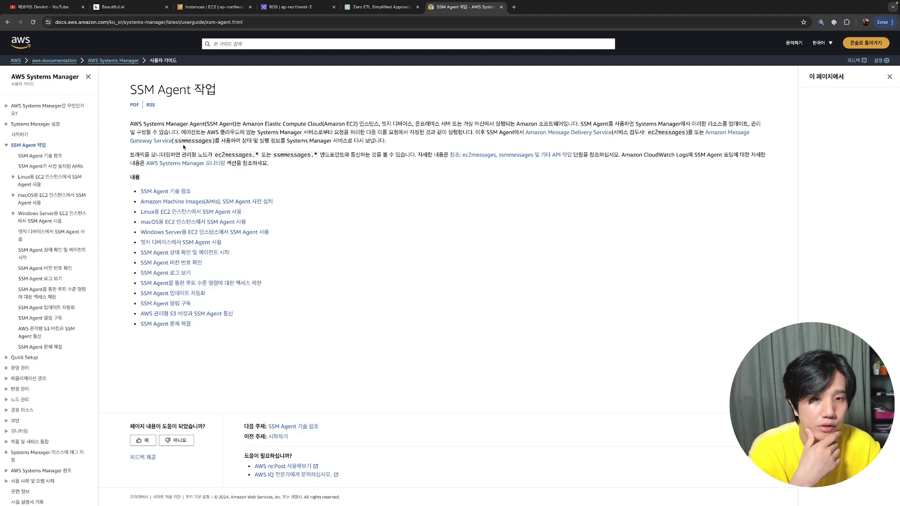
Read the 'SSM Agent 기술 참조' page down through its credentials section.
{"action": "left_click", "coordinate": [58, 156]}
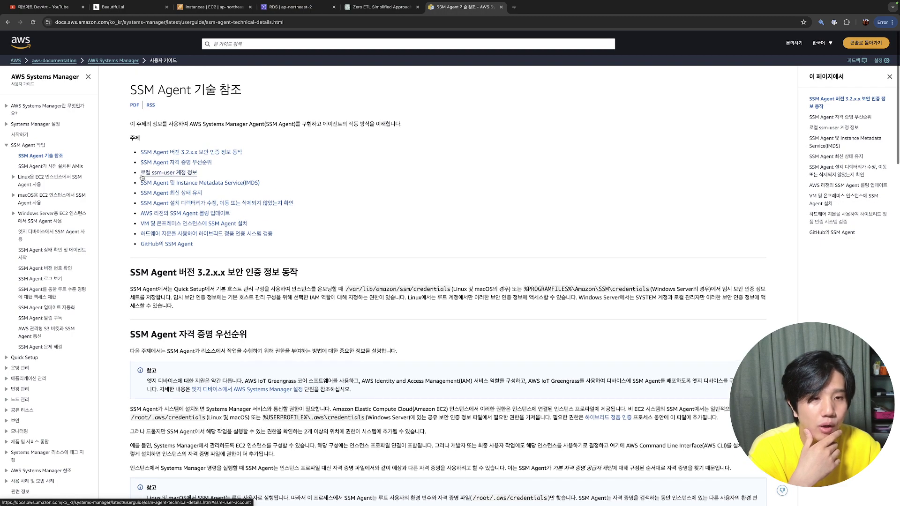
{"action": "scroll", "coordinate": [142, 177], "scroll_direction": "down", "scroll_amount": 2}
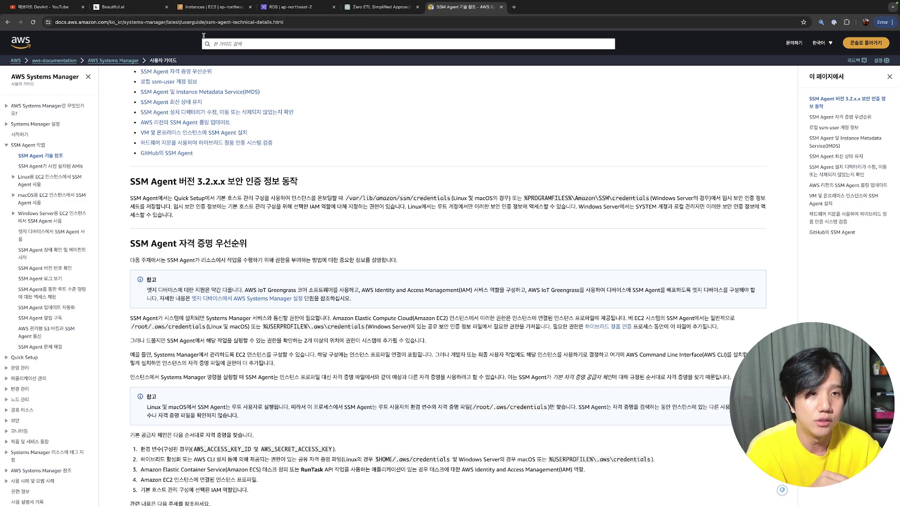
{"action": "left_click", "coordinate": [210, 8]}
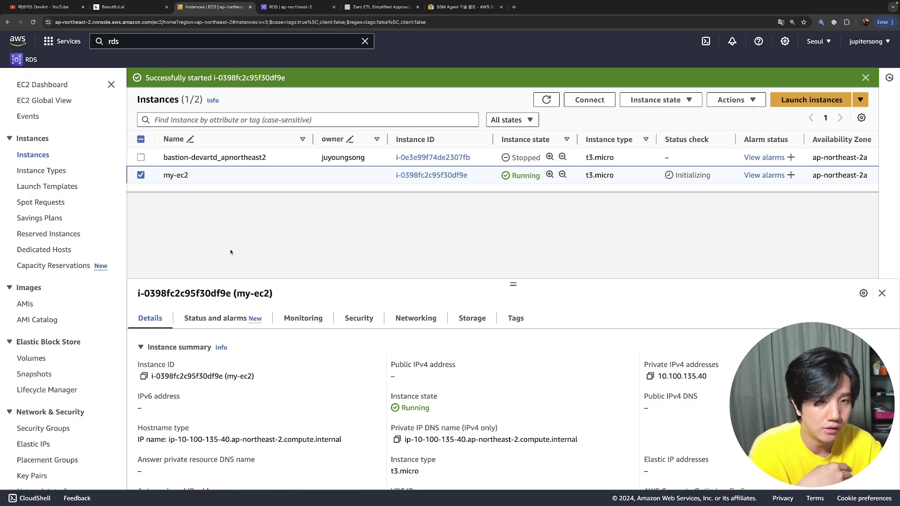
Start the SSM session on my-ec2 and become root with sudo -i.
{"action": "key", "text": "ctrl+Up"}
{"action": "left_click", "coordinate": [230, 251]}
{"action": "key", "text": "Return"}
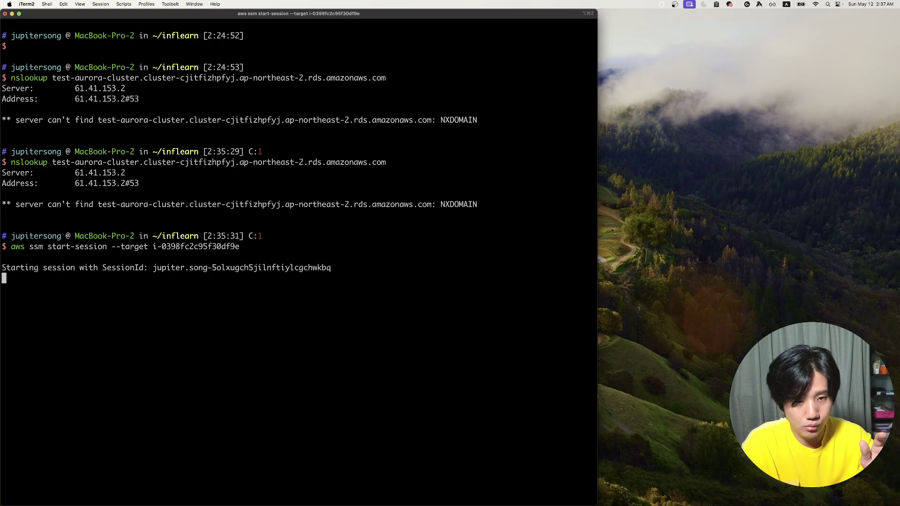
{"action": "type", "text": "sudo -i"}
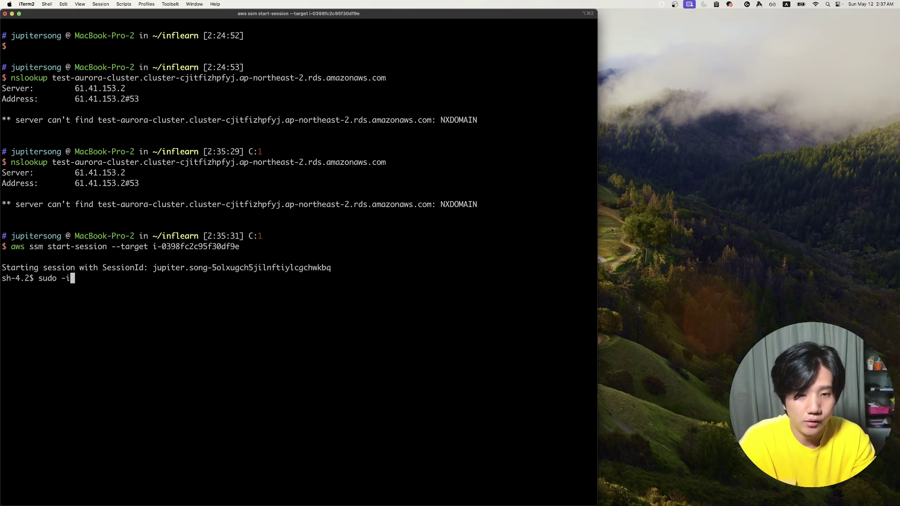
{"action": "key", "text": "Return"}
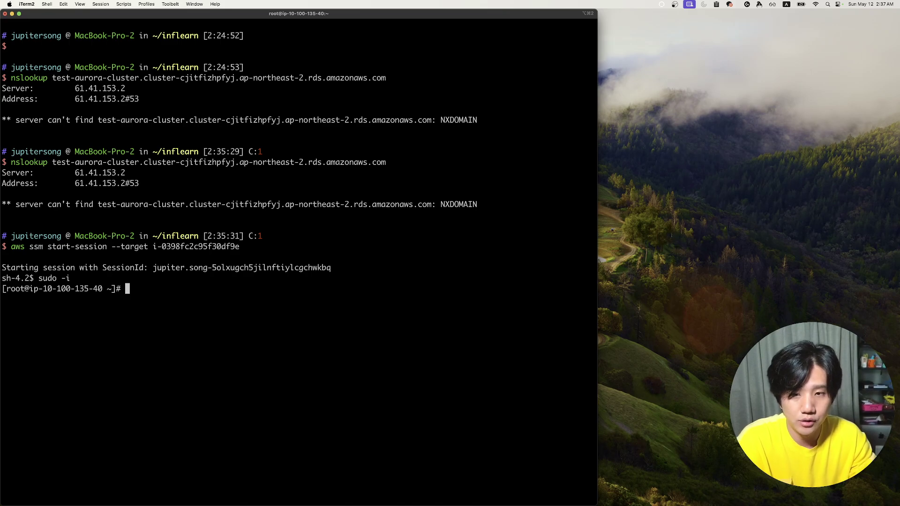
{"action": "key", "text": "super+Tab"}
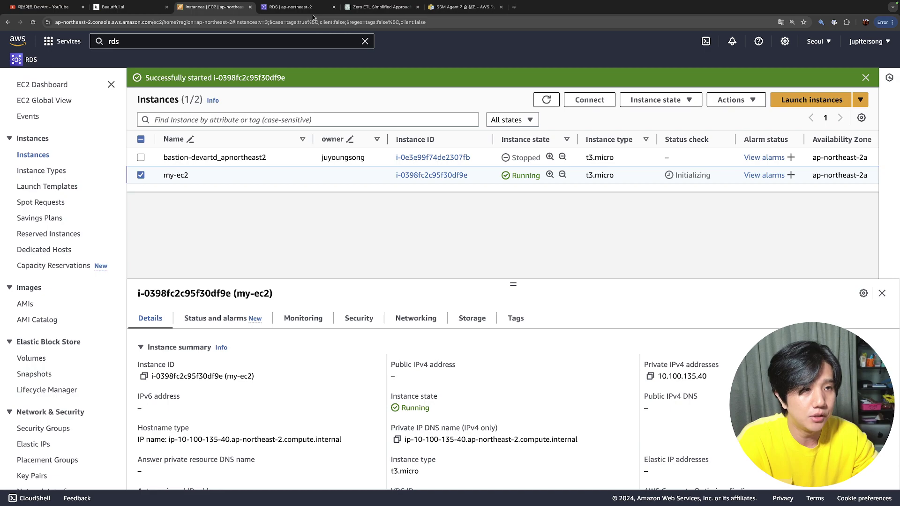
Search the console for 'system manager' and open Systems Manager in a new tab.
{"action": "left_click", "coordinate": [457, 13]}
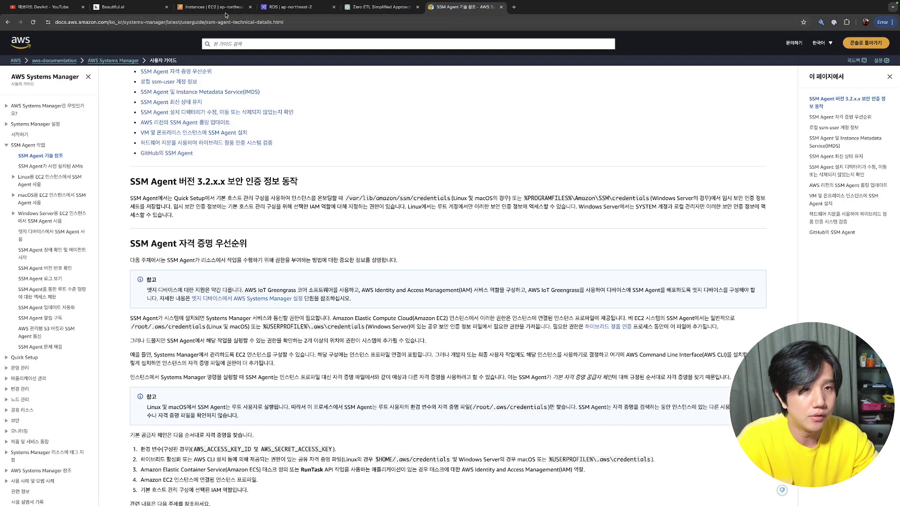
{"action": "left_click", "coordinate": [211, 7]}
{"action": "left_click", "coordinate": [209, 45]}
{"action": "type", "text": "s"}
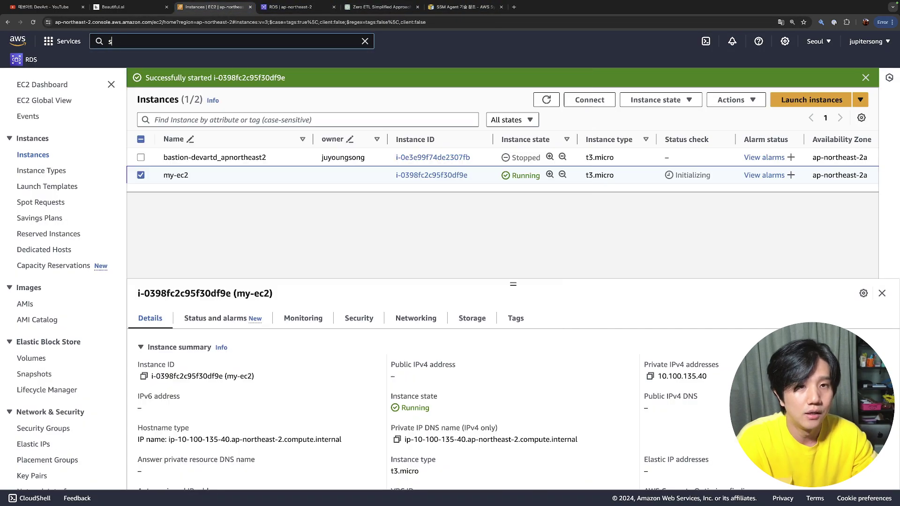
{"action": "type", "text": "ystem "}
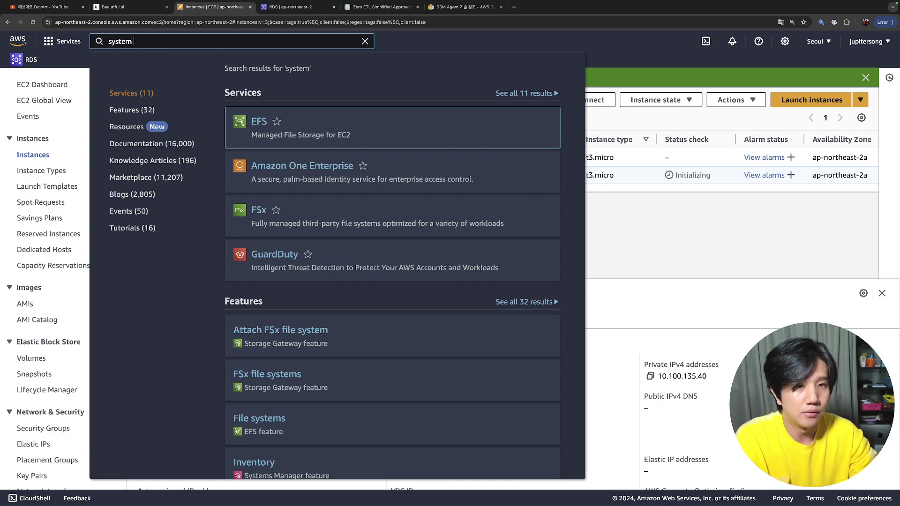
{"action": "type", "text": "manager"}
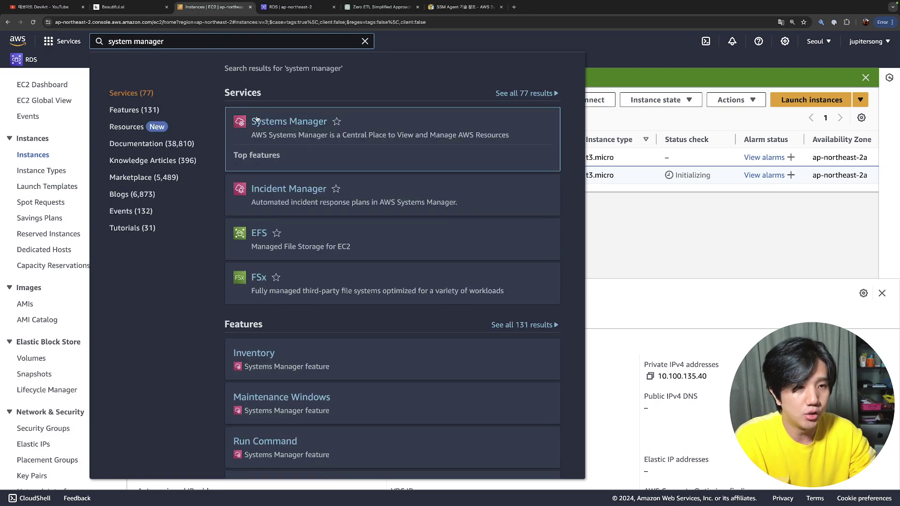
{"action": "right_click", "coordinate": [265, 126]}
{"action": "key", "text": "Escape"}
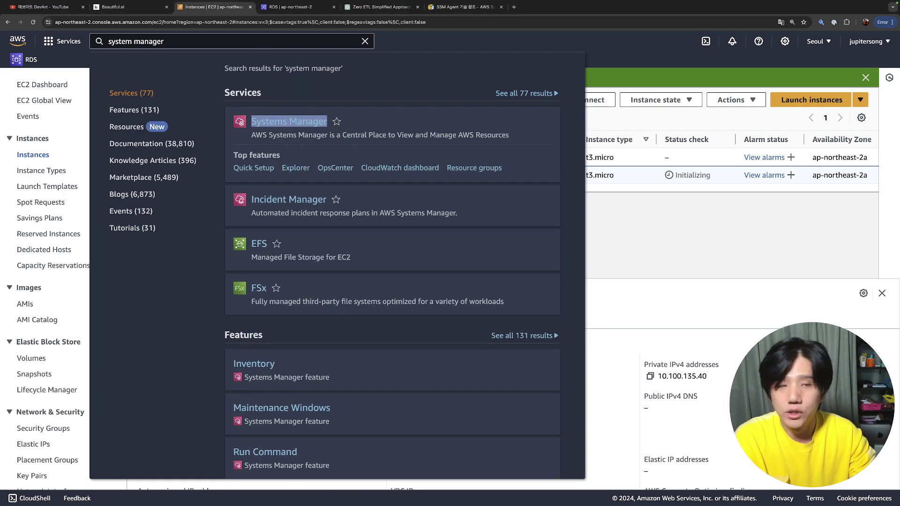
{"action": "left_click", "coordinate": [294, 87]}
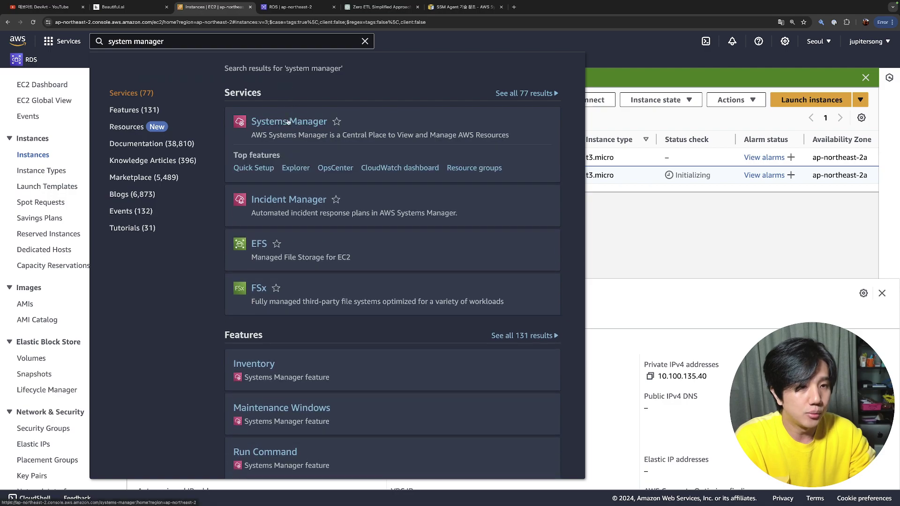
{"action": "right_click", "coordinate": [287, 118]}
{"action": "key", "text": "Escape"}
{"action": "middle_click", "coordinate": [301, 123]}
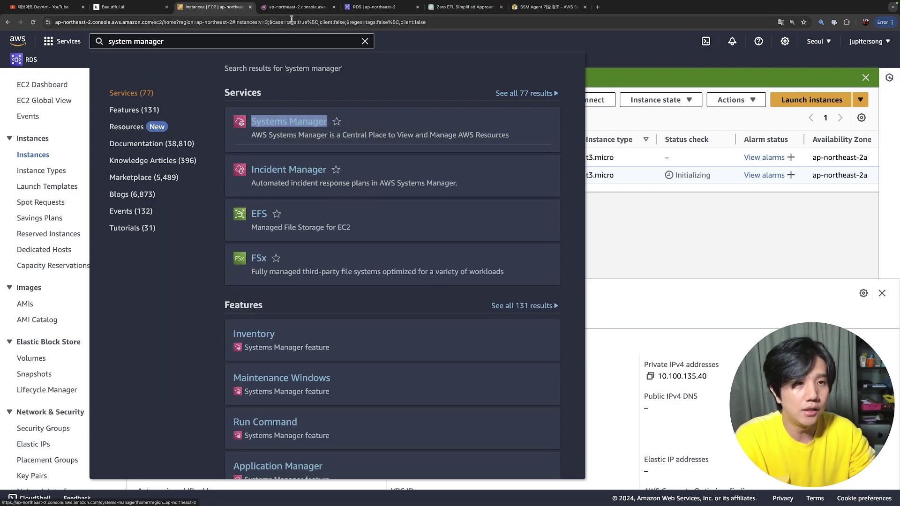
{"action": "left_click", "coordinate": [294, 13]}
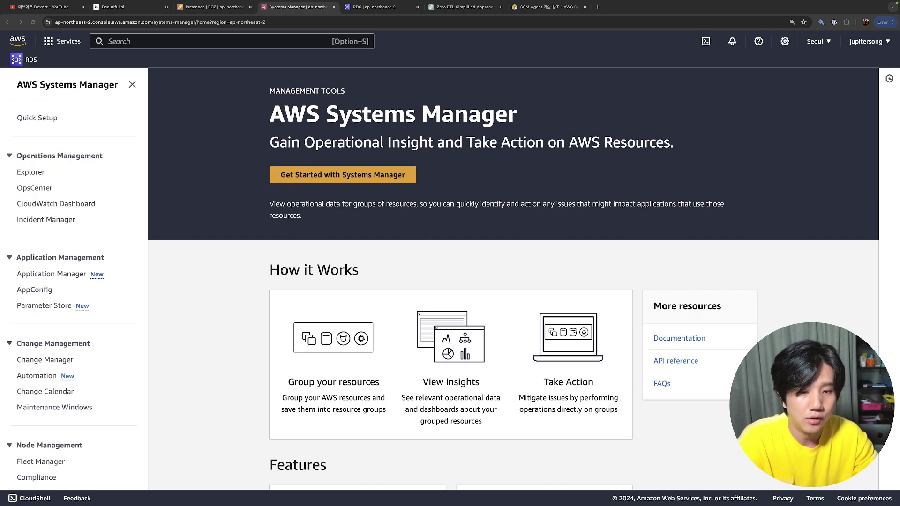
Find 'system' in the Systems Manager page text.
{"action": "scroll", "coordinate": [50, 316], "scroll_direction": "down", "scroll_amount": 5}
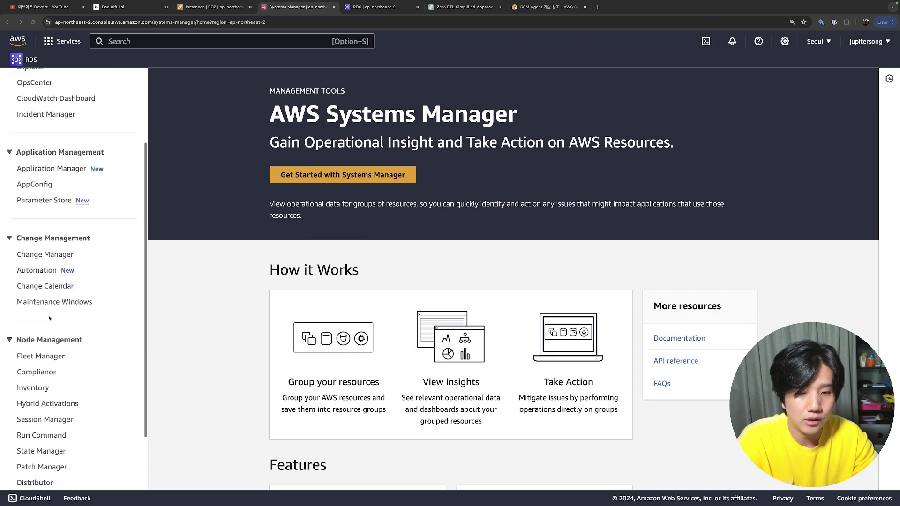
{"action": "scroll", "coordinate": [49, 318], "scroll_direction": "down", "scroll_amount": 3}
{"action": "scroll", "coordinate": [49, 319], "scroll_direction": "up", "scroll_amount": 6}
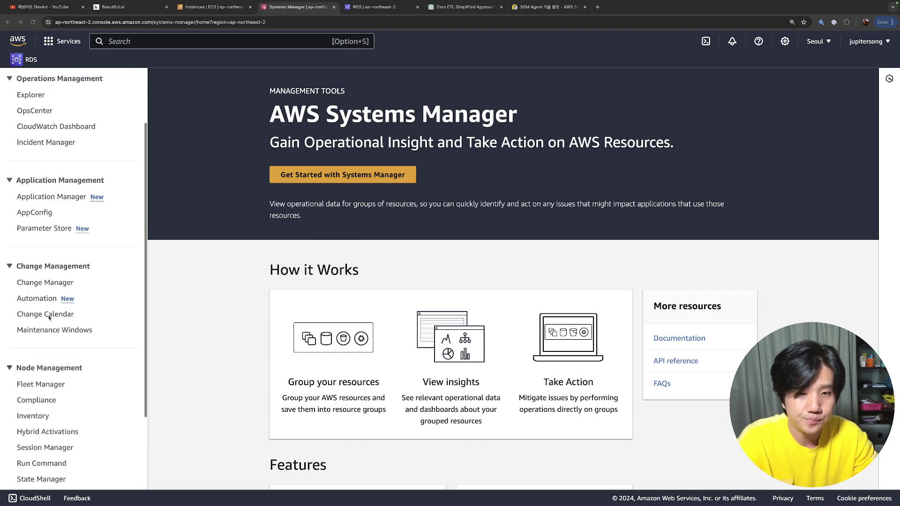
{"action": "scroll", "coordinate": [48, 318], "scroll_direction": "up", "scroll_amount": 2}
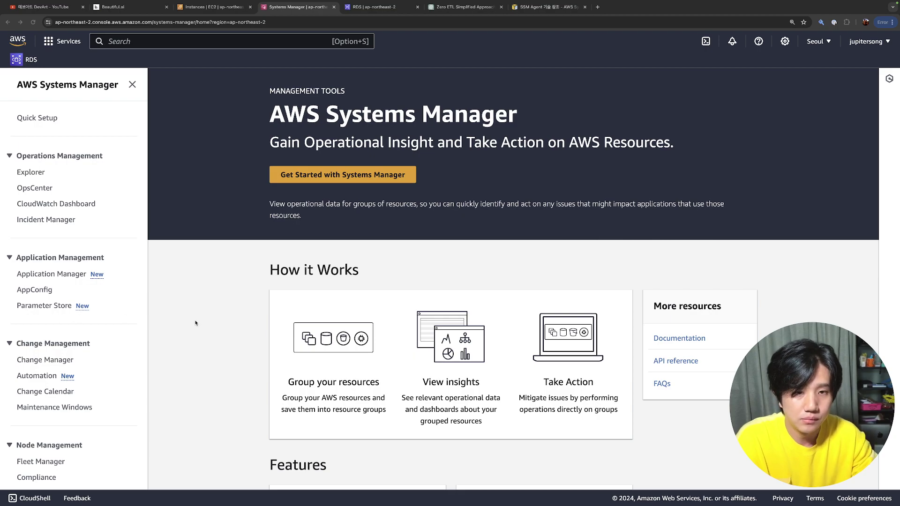
{"action": "key", "text": "super+f"}
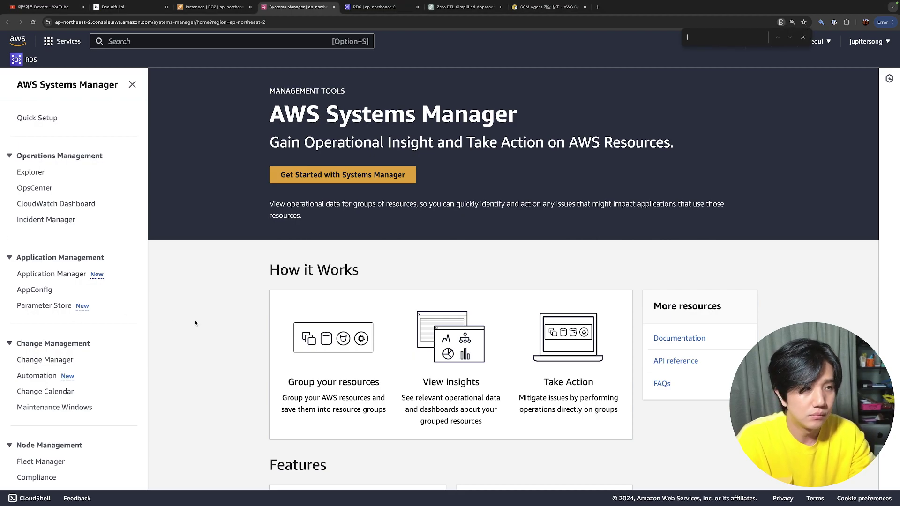
{"action": "type", "text": "system"}
{"action": "key", "text": "Return"}
{"action": "key", "text": "Return"}
{"action": "key", "text": "Return"}
{"action": "scroll", "coordinate": [196, 322], "scroll_direction": "up", "scroll_amount": 6}
{"action": "scroll", "coordinate": [195, 323], "scroll_direction": "up", "scroll_amount": 8}
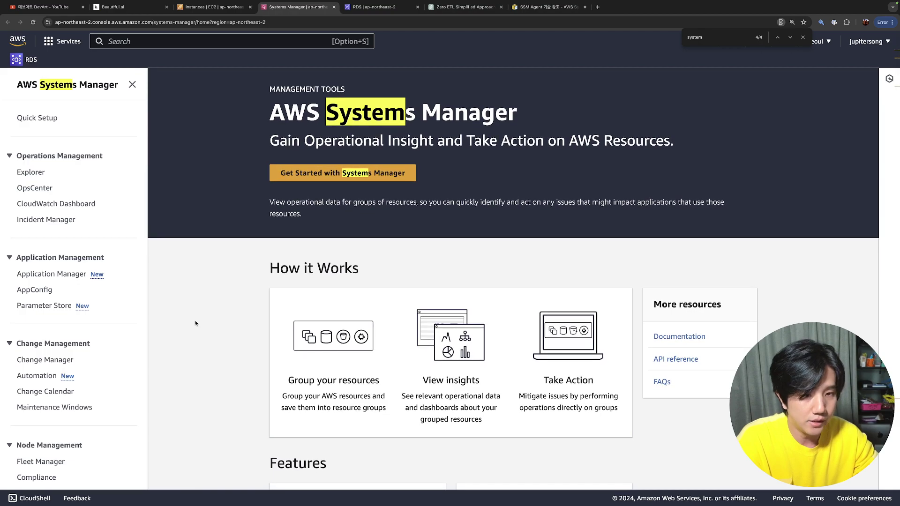
{"action": "scroll", "coordinate": [197, 281], "scroll_direction": "down", "scroll_amount": 3}
Search the console for 'ssm', open Audit Manager and go back, then show all windows.
{"action": "left_click", "coordinate": [227, 41]}
{"action": "type", "text": "ssm"}
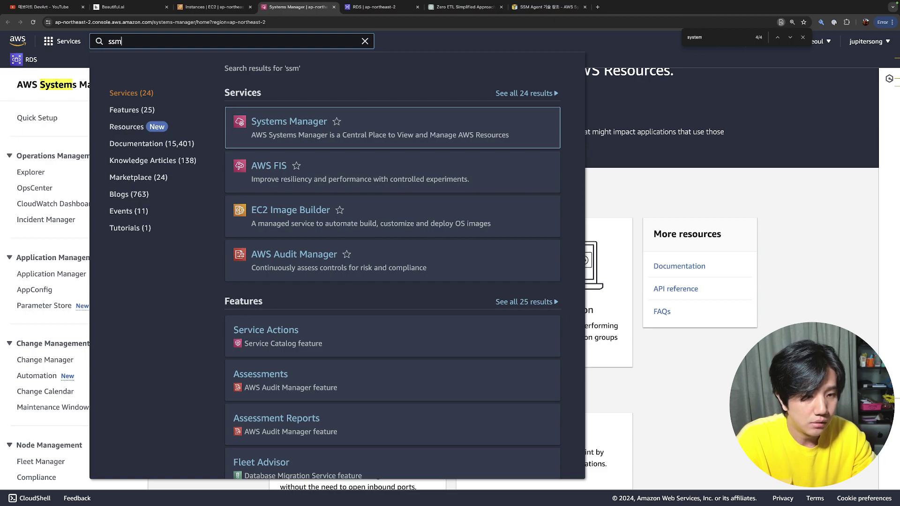
{"action": "mouse_move", "coordinate": [308, 261]}
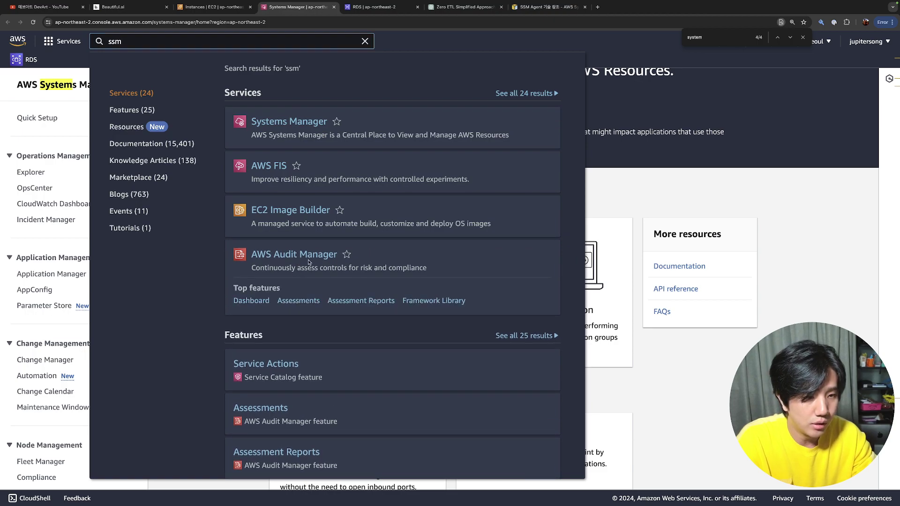
{"action": "left_click", "coordinate": [309, 260]}
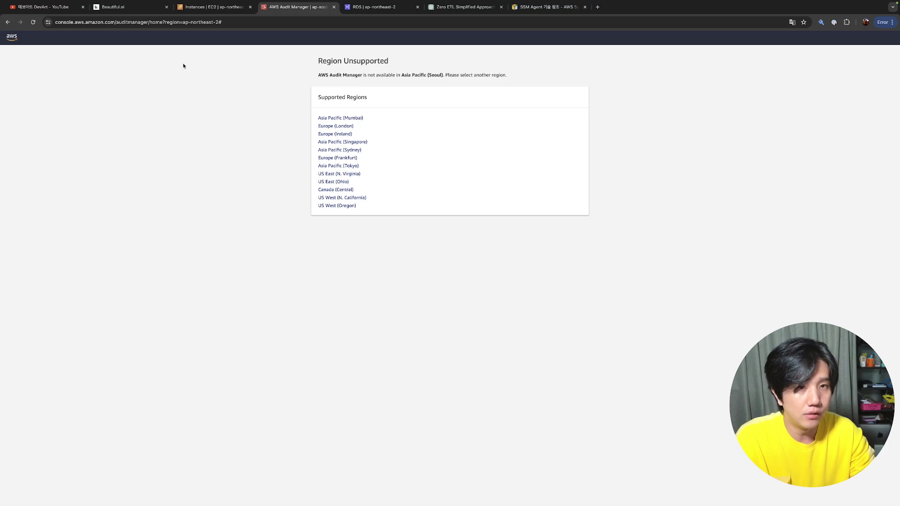
{"action": "left_click", "coordinate": [8, 22]}
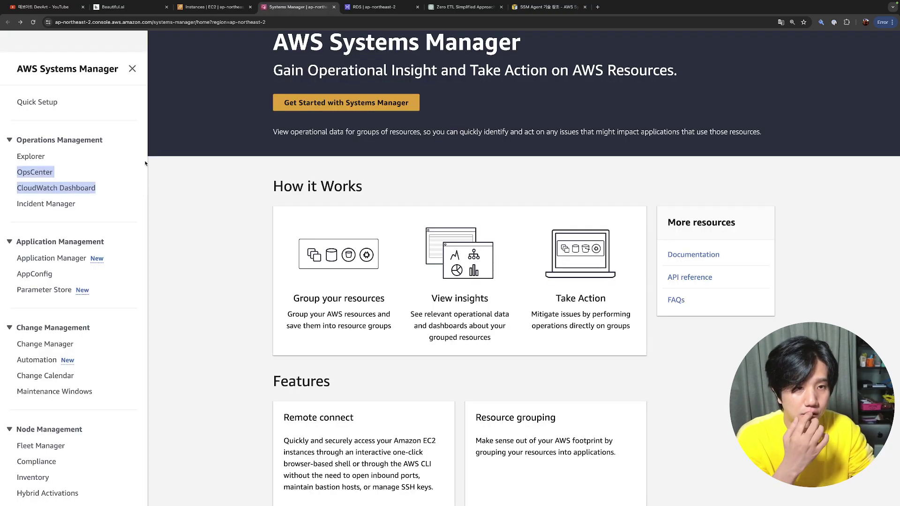
{"action": "key", "text": "ctrl+Up"}
In iTerm2, cancel the stray quoted input at the root prompt with Ctrl+C.
{"action": "left_click", "coordinate": [101, 324]}
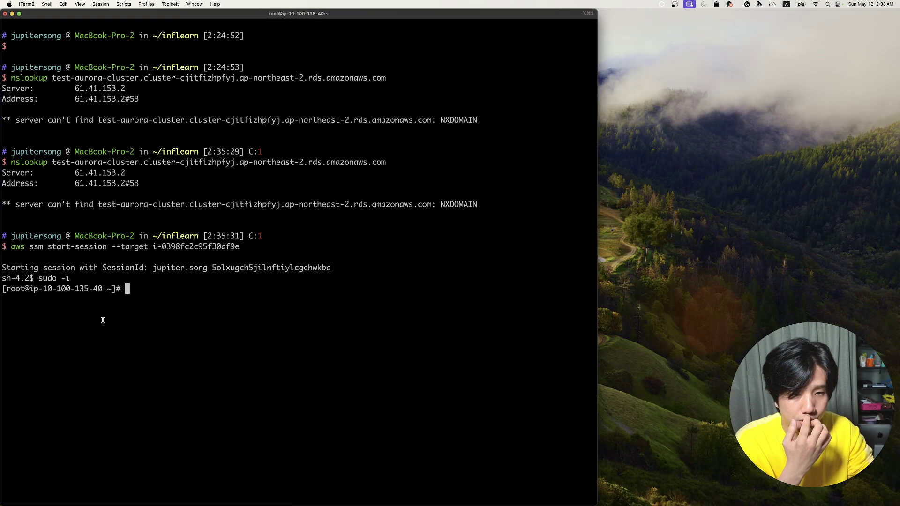
{"action": "type", "text": "dcl;dla'sdl"}
{"action": "key", "text": "Return"}
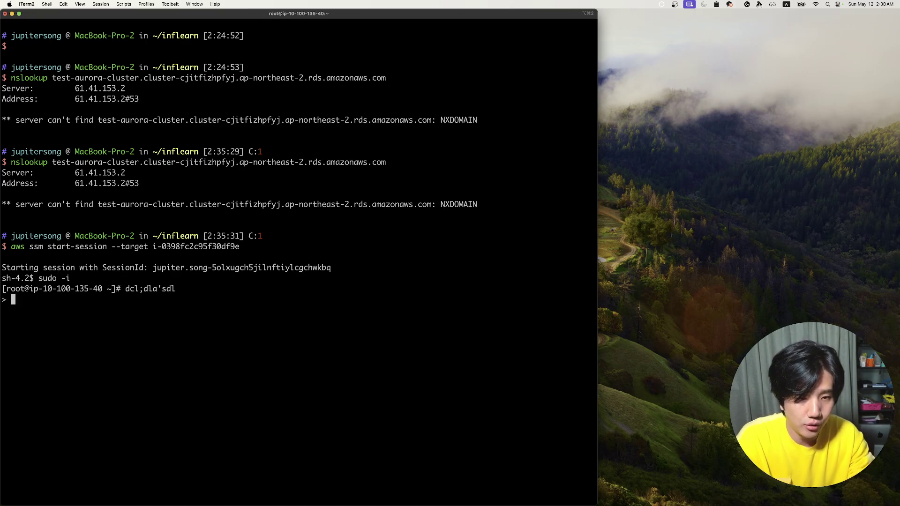
{"action": "key", "text": "Return"}
{"action": "key", "text": "ctrl+c"}
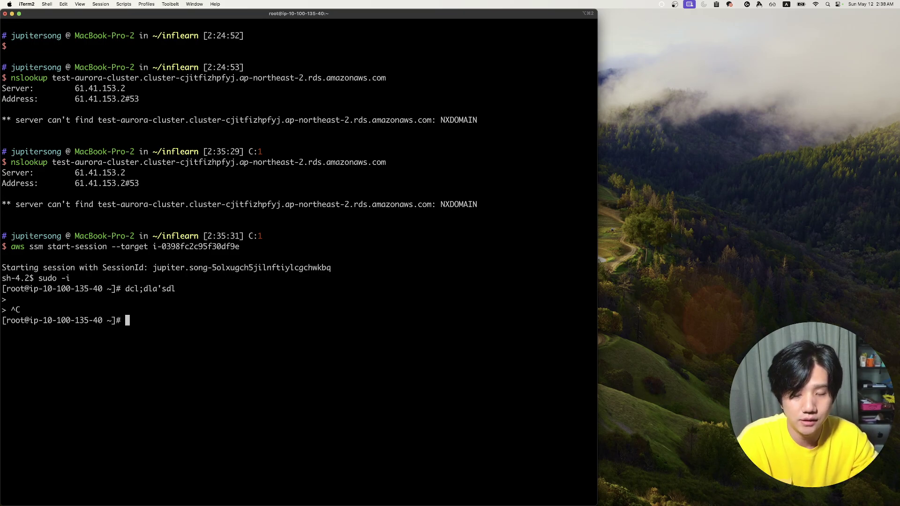
{"action": "triple_click", "coordinate": [115, 300]}
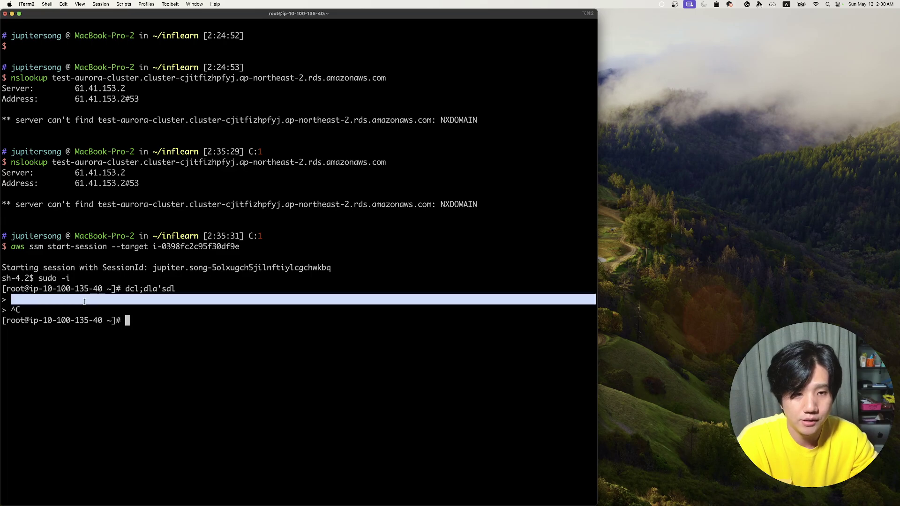
{"action": "left_click", "coordinate": [95, 300]}
Back in Chrome, open Session Manager from the Node Management section of the Systems Manager navigation.
{"action": "key", "text": "ctrl+Right"}
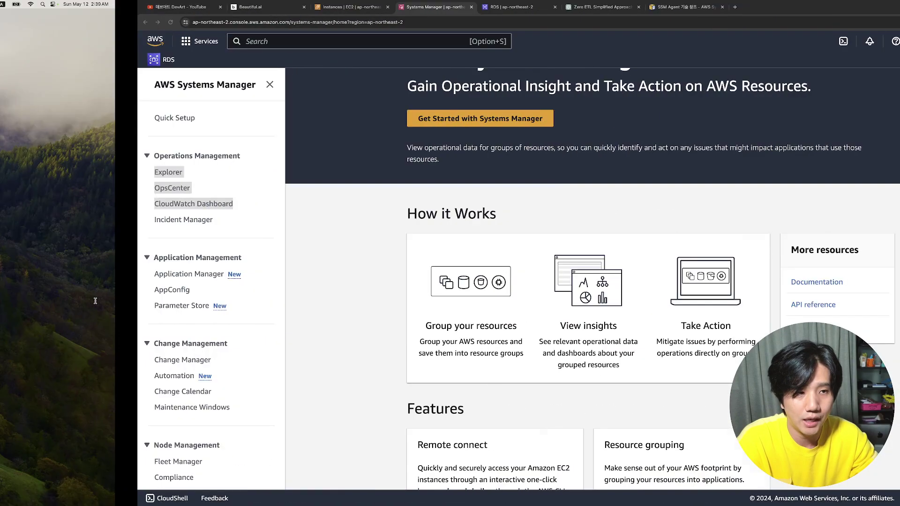
{"action": "left_click", "coordinate": [162, 294]}
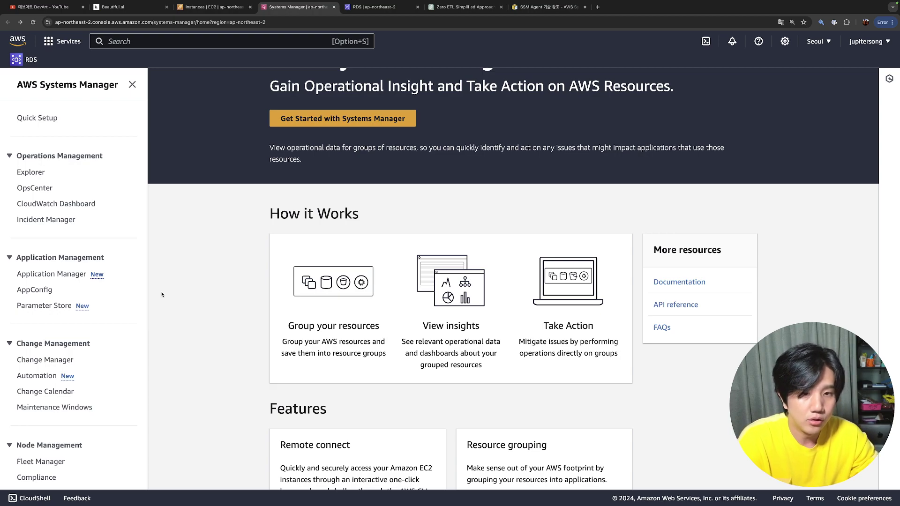
{"action": "scroll", "coordinate": [161, 295], "scroll_direction": "down", "scroll_amount": 2}
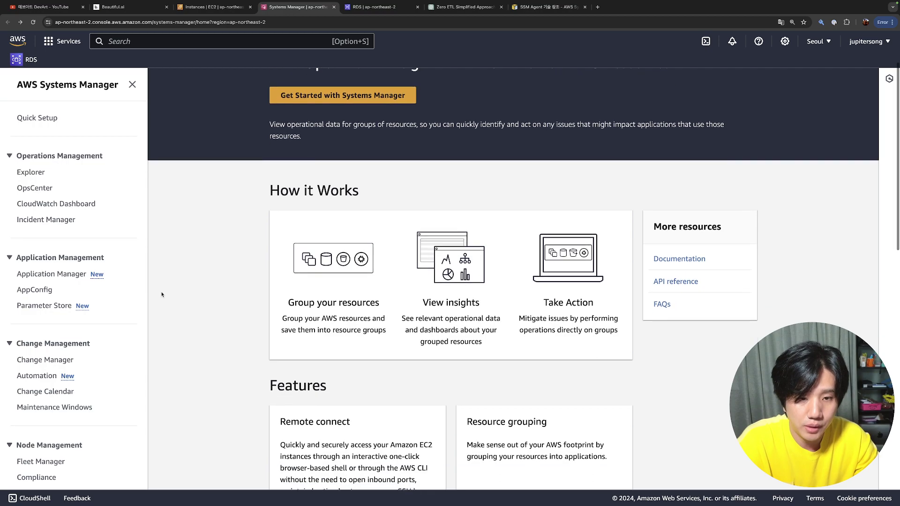
{"action": "scroll", "coordinate": [123, 298], "scroll_direction": "down", "scroll_amount": 2}
{"action": "scroll", "coordinate": [123, 298], "scroll_direction": "down", "scroll_amount": 4}
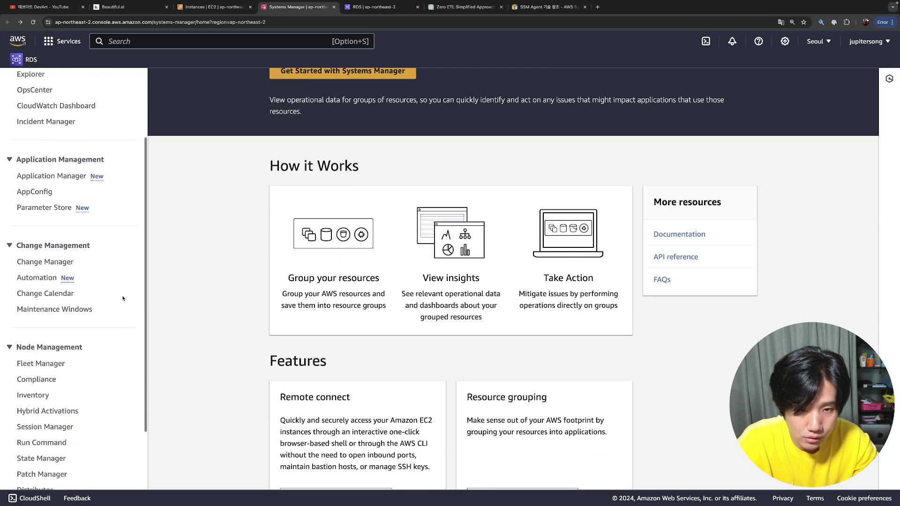
{"action": "scroll", "coordinate": [123, 298], "scroll_direction": "down", "scroll_amount": 4}
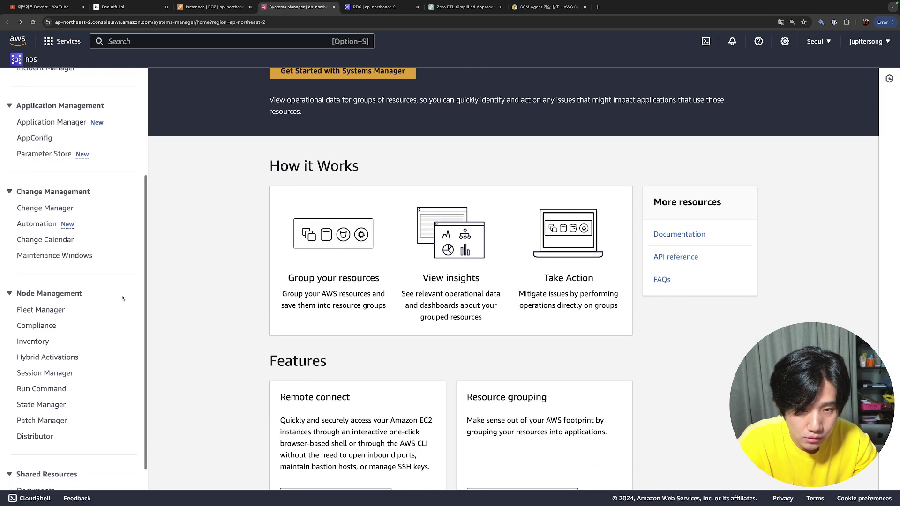
{"action": "scroll", "coordinate": [123, 299], "scroll_direction": "down", "scroll_amount": 1}
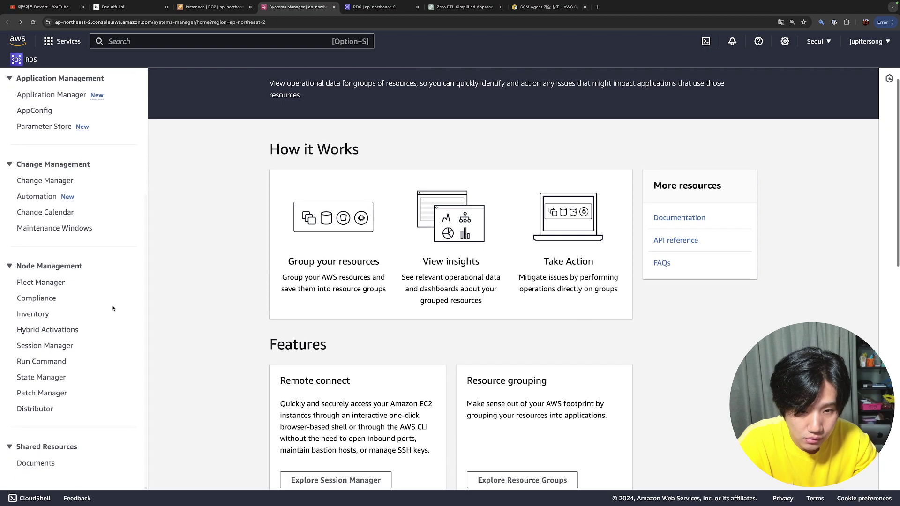
{"action": "left_click", "coordinate": [71, 347]}
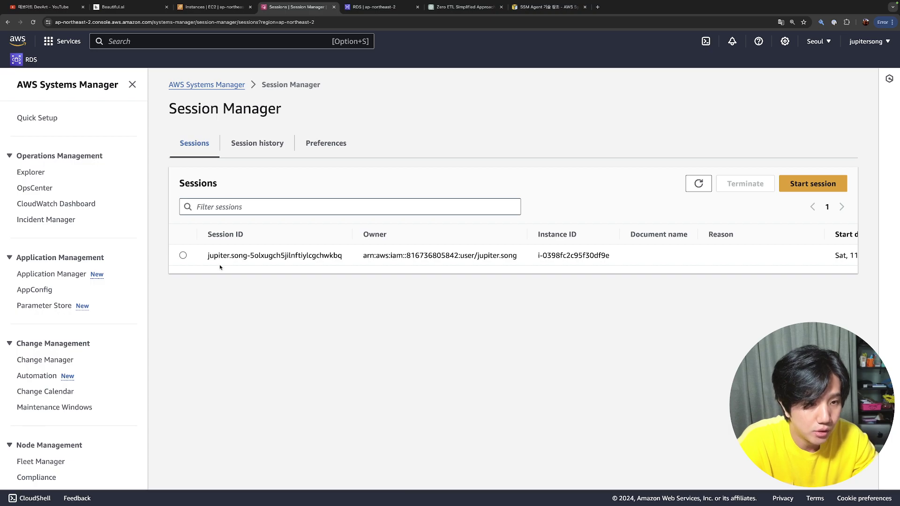
{"action": "left_click", "coordinate": [183, 256]}
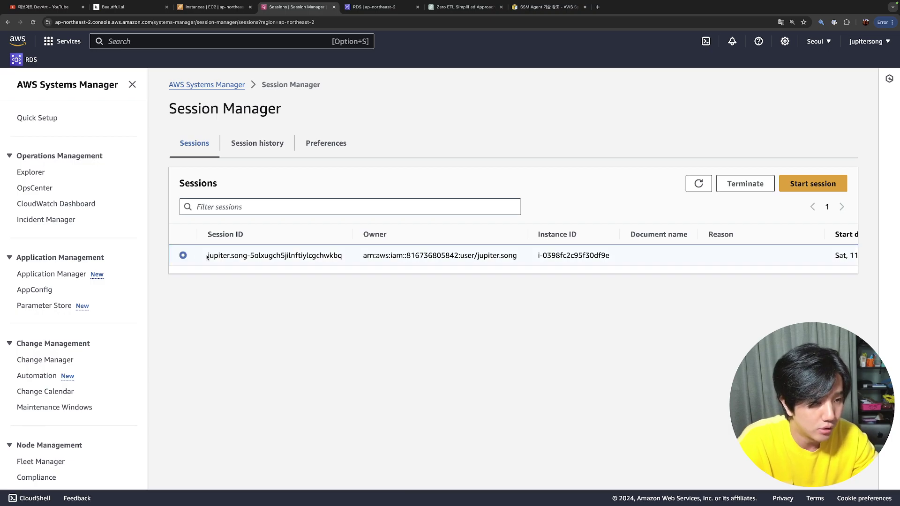
{"action": "triple_click", "coordinate": [395, 256]}
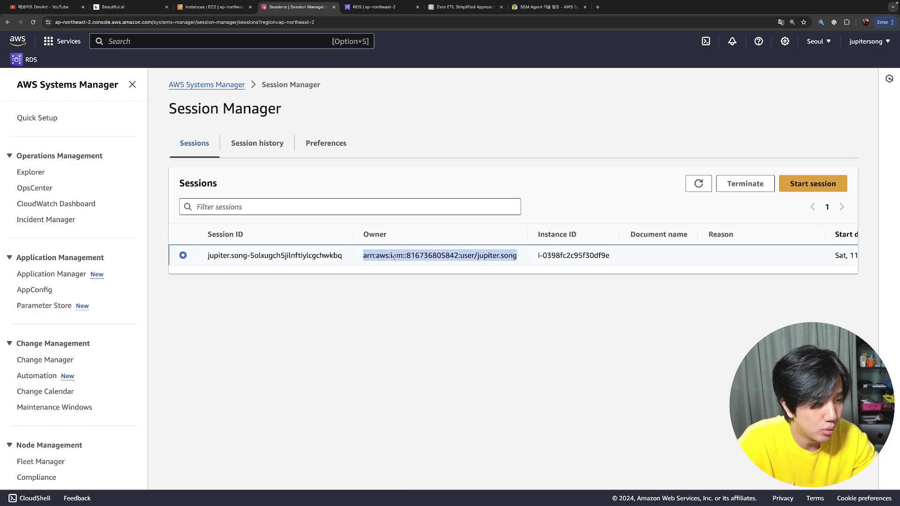
{"action": "triple_click", "coordinate": [549, 256]}
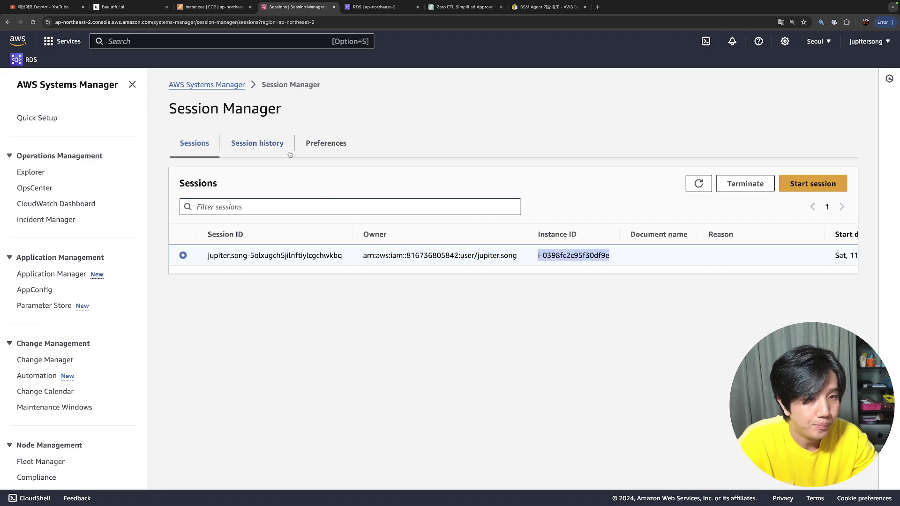
{"action": "left_click", "coordinate": [797, 182]}
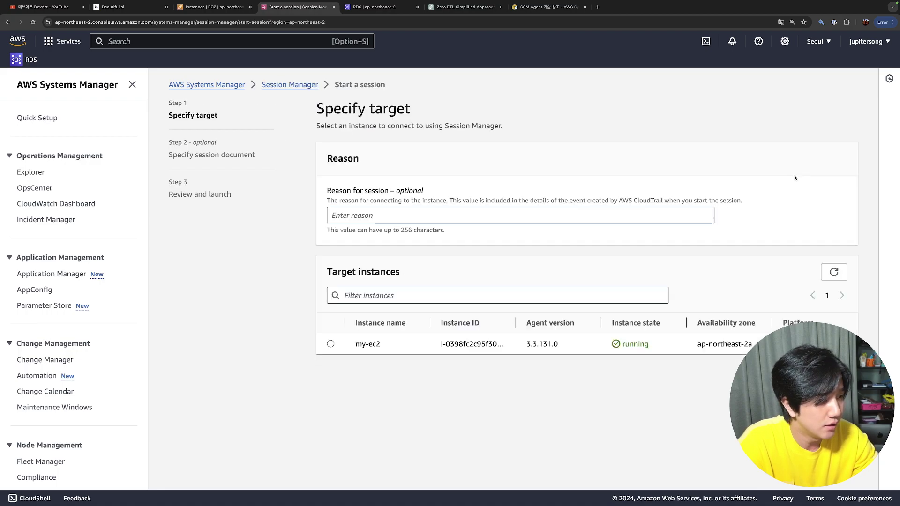
{"action": "left_click", "coordinate": [656, 212]}
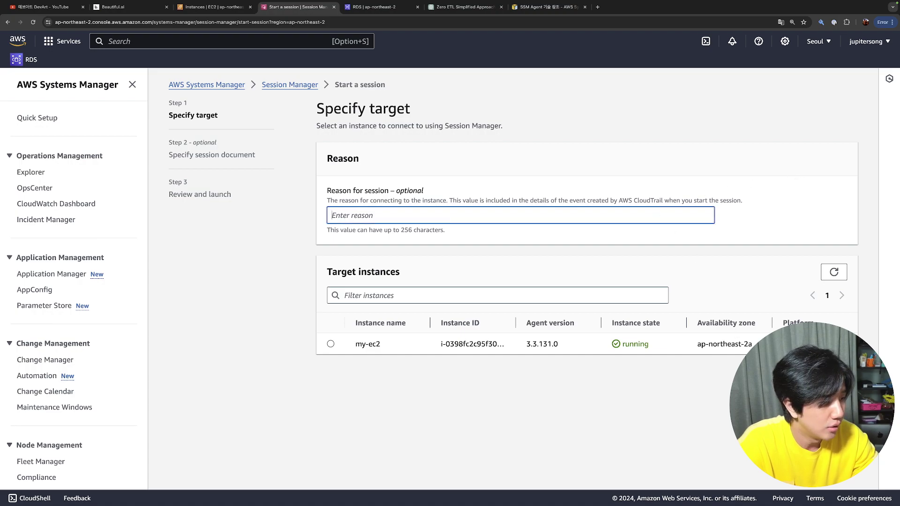
{"action": "left_click", "coordinate": [792, 374]}
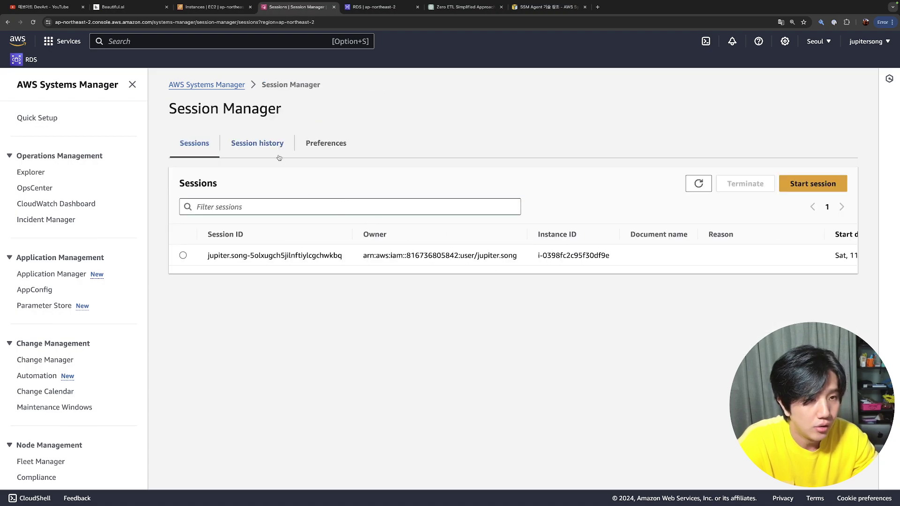
{"action": "left_click", "coordinate": [326, 143]}
Look over Session Manager Preferences, then return to Sessions showing the single my-ec2 session.
{"action": "scroll", "coordinate": [315, 253], "scroll_direction": "down", "scroll_amount": 1}
{"action": "scroll", "coordinate": [315, 253], "scroll_direction": "down", "scroll_amount": 2}
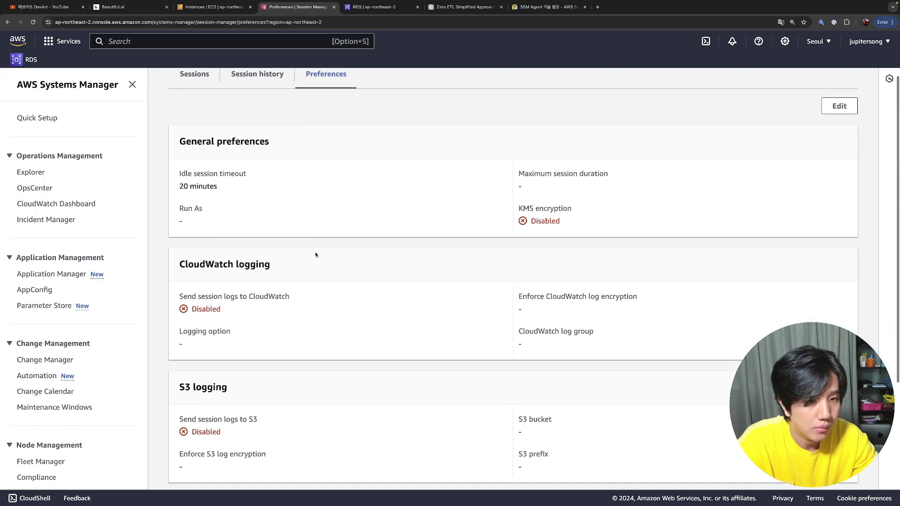
{"action": "scroll", "coordinate": [298, 230], "scroll_direction": "down", "scroll_amount": 1}
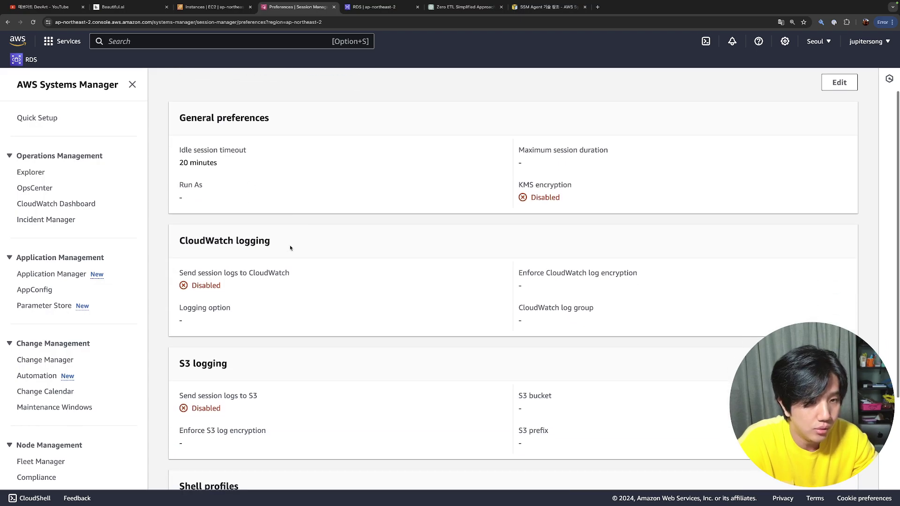
{"action": "scroll", "coordinate": [335, 282], "scroll_direction": "down", "scroll_amount": 5}
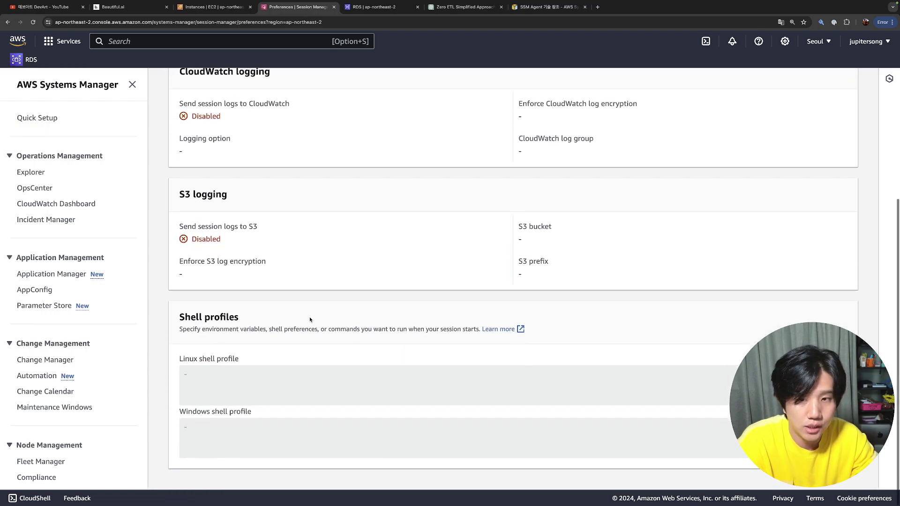
{"action": "scroll", "coordinate": [310, 320], "scroll_direction": "up", "scroll_amount": 10}
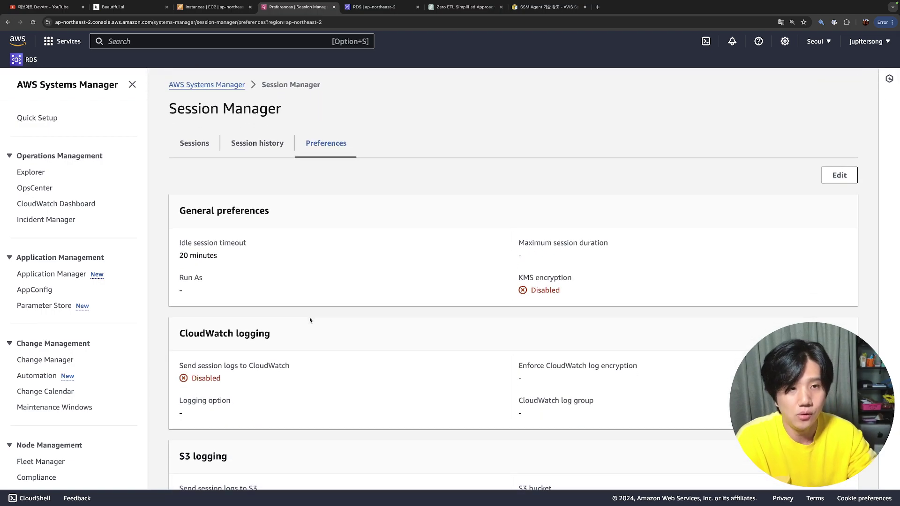
{"action": "left_click", "coordinate": [189, 135]}
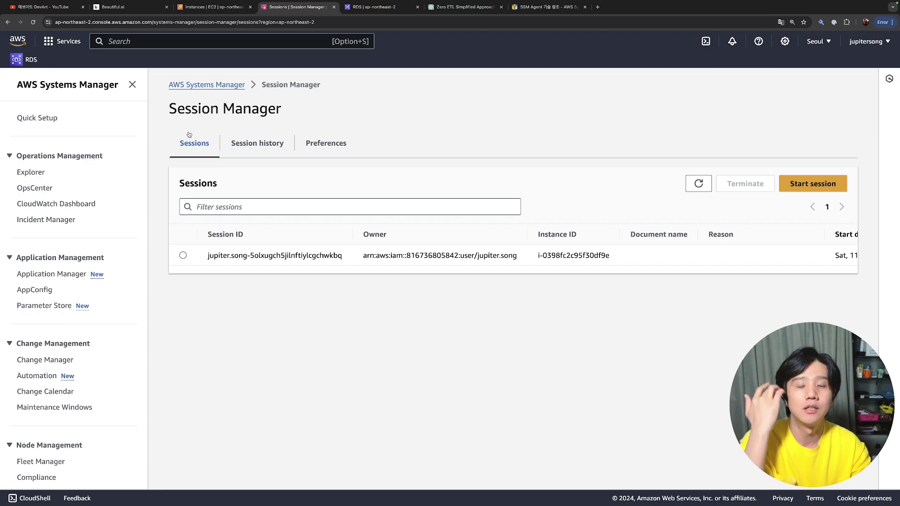
In a new tab, search google.com for 'gravitational teleport'.
{"action": "left_click", "coordinate": [598, 7]}
{"action": "type", "text": "google.com"}
{"action": "key", "text": "Return"}
{"action": "type", "text": "gravitati"}
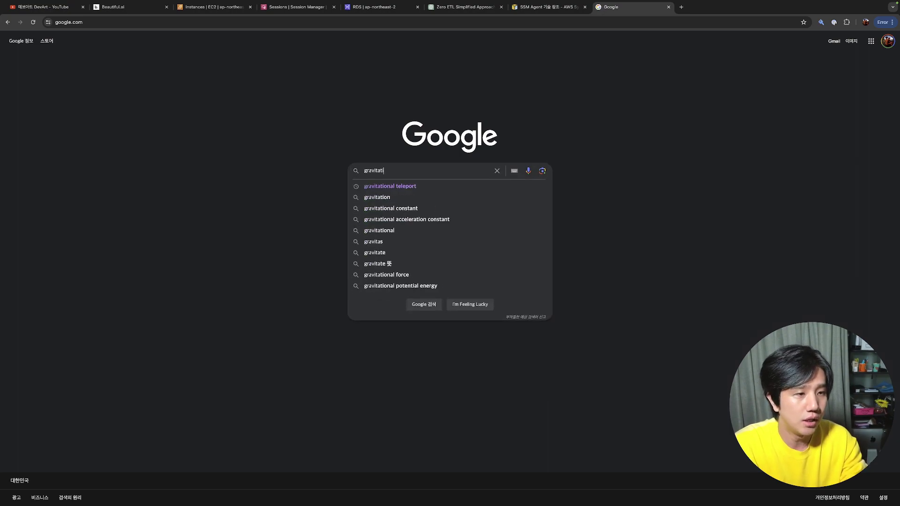
{"action": "type", "text": "onal teleport"}
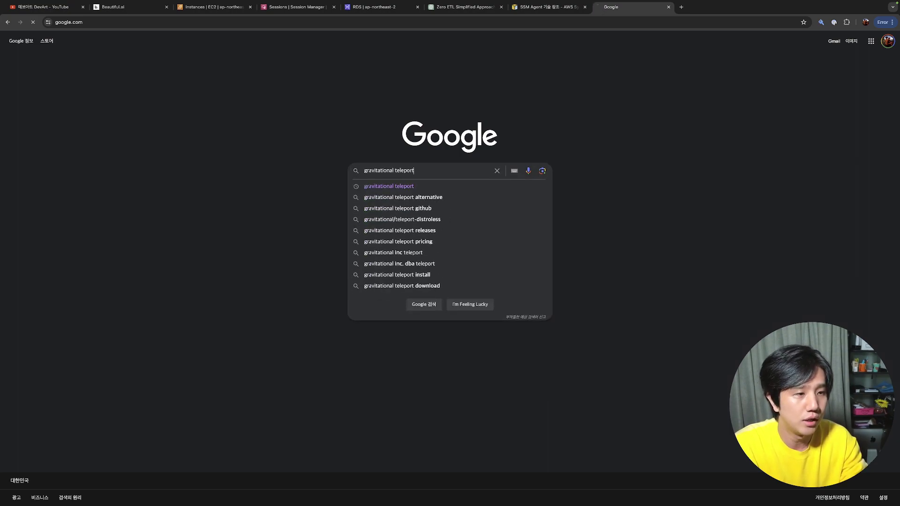
{"action": "key", "text": "Return"}
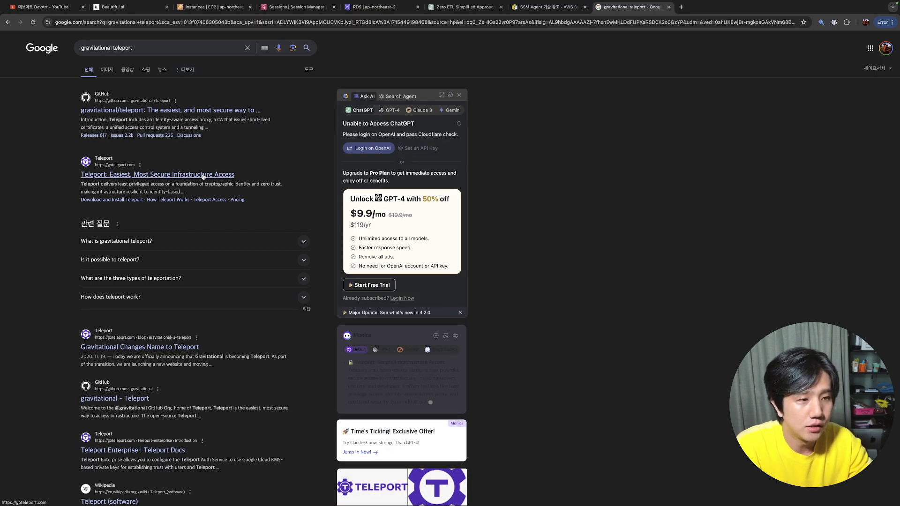
Open goteleport.com from the results and scroll through the Teleport homepage sections.
{"action": "left_click", "coordinate": [115, 176]}
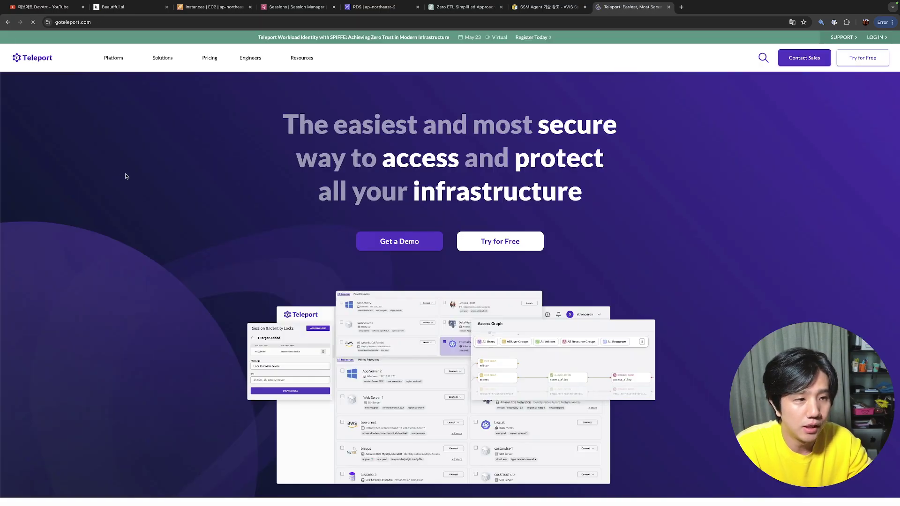
{"action": "scroll", "coordinate": [261, 221], "scroll_direction": "down", "scroll_amount": 4}
{"action": "scroll", "coordinate": [261, 221], "scroll_direction": "down", "scroll_amount": 12}
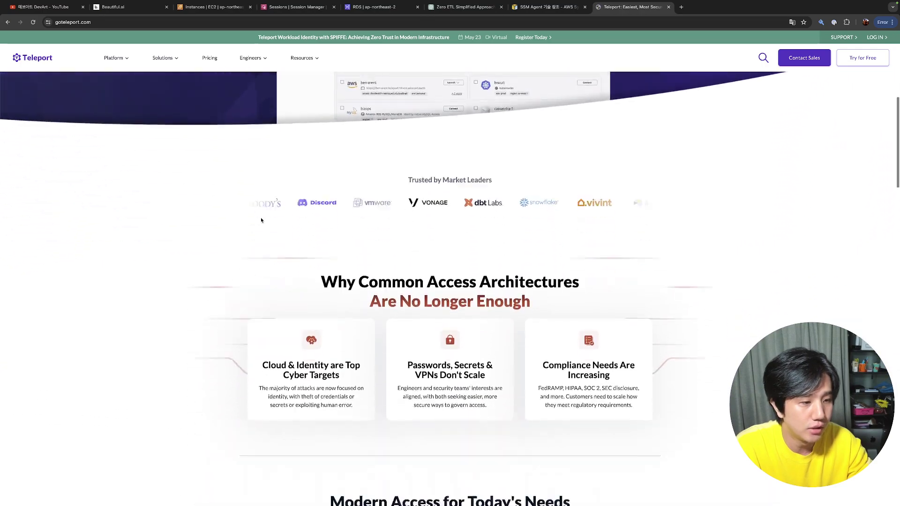
{"action": "scroll", "coordinate": [261, 221], "scroll_direction": "down", "scroll_amount": 3}
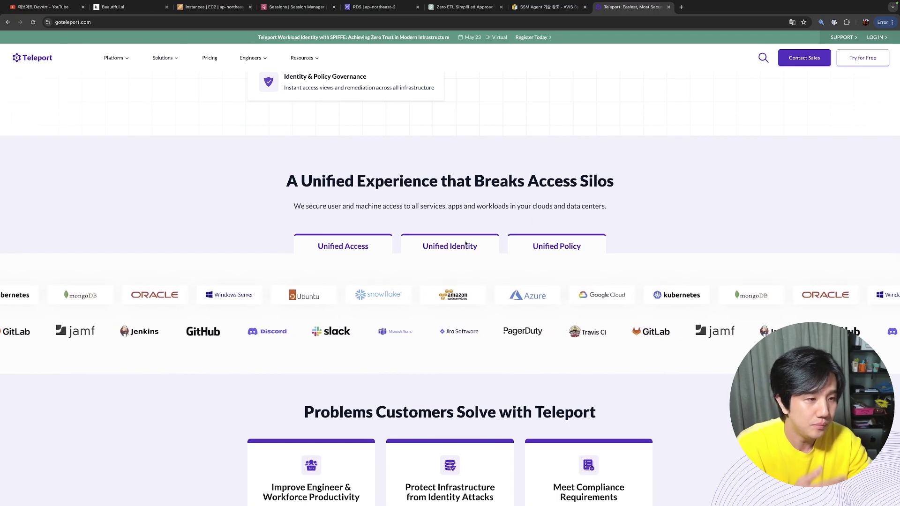
{"action": "scroll", "coordinate": [422, 263], "scroll_direction": "down", "scroll_amount": 2}
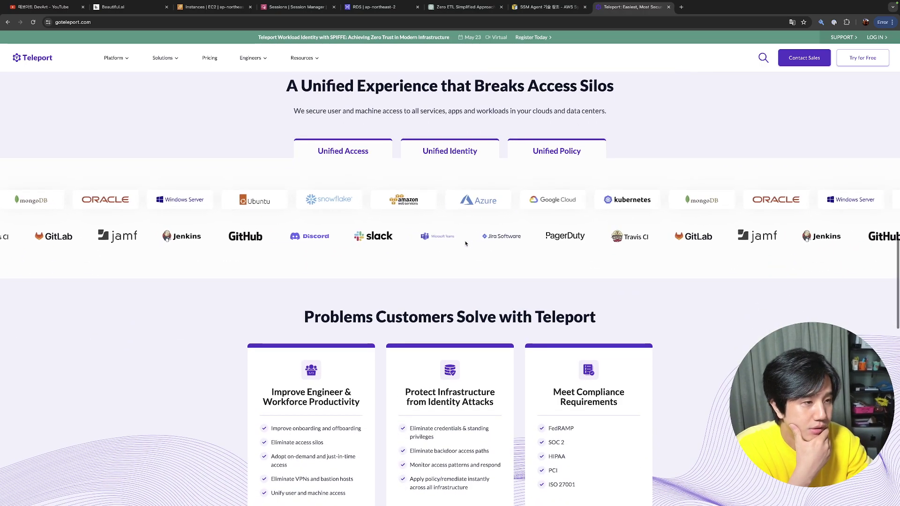
{"action": "scroll", "coordinate": [465, 242], "scroll_direction": "up", "scroll_amount": 15}
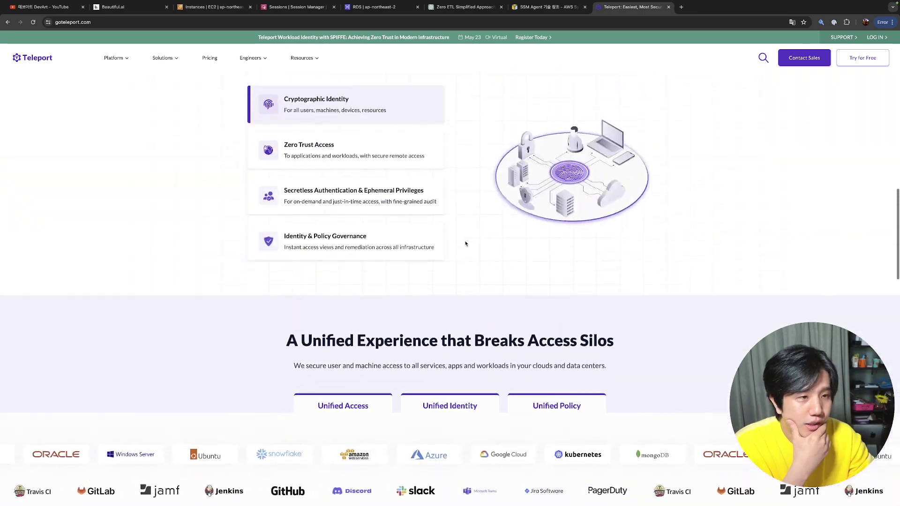
{"action": "scroll", "coordinate": [465, 243], "scroll_direction": "up", "scroll_amount": 2}
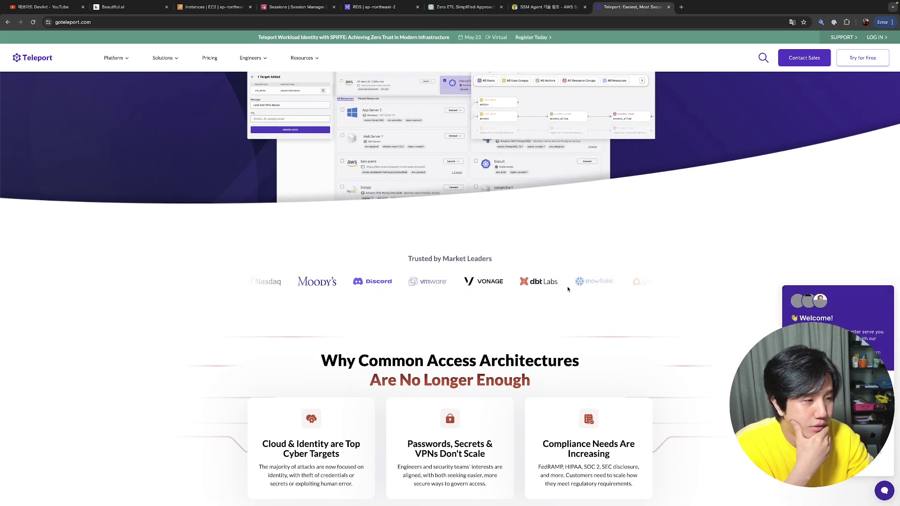
{"action": "scroll", "coordinate": [567, 289], "scroll_direction": "up", "scroll_amount": 8}
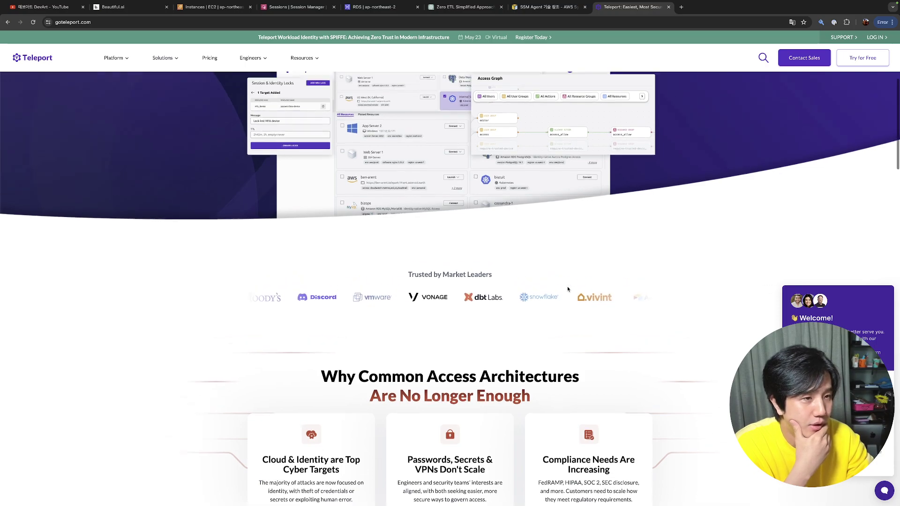
{"action": "scroll", "coordinate": [567, 291], "scroll_direction": "down", "scroll_amount": 6}
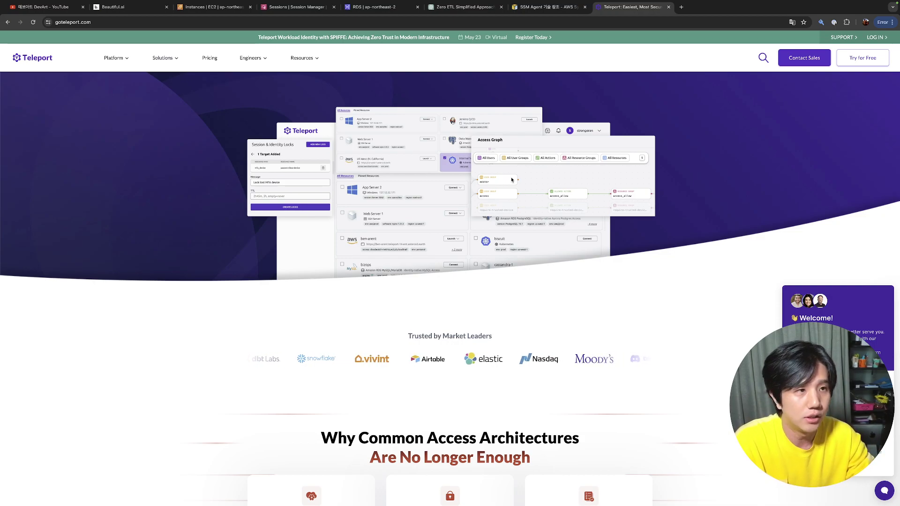
On the test-aurora-cluster page, check the endpoint statuses and copy the cluster endpoint address.
{"action": "left_click", "coordinate": [384, 11]}
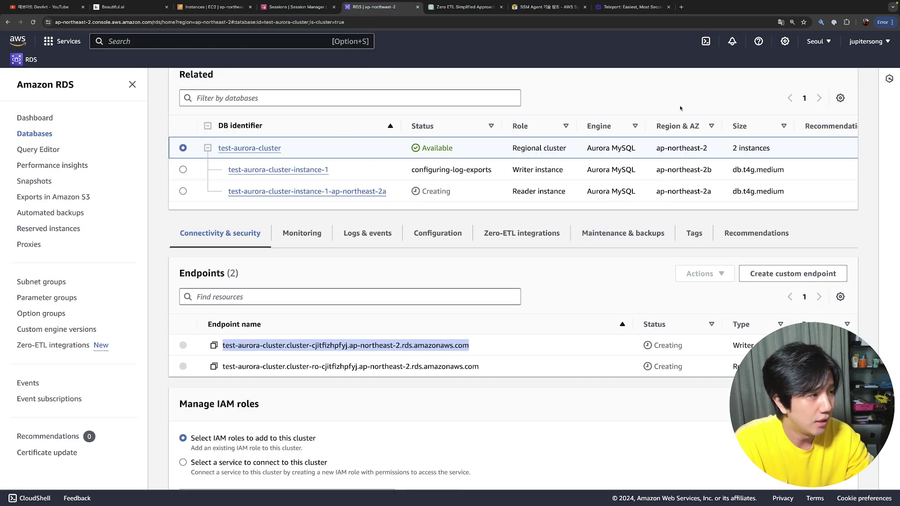
{"action": "scroll", "coordinate": [681, 108], "scroll_direction": "down", "scroll_amount": 7}
{"action": "scroll", "coordinate": [680, 112], "scroll_direction": "up", "scroll_amount": 10}
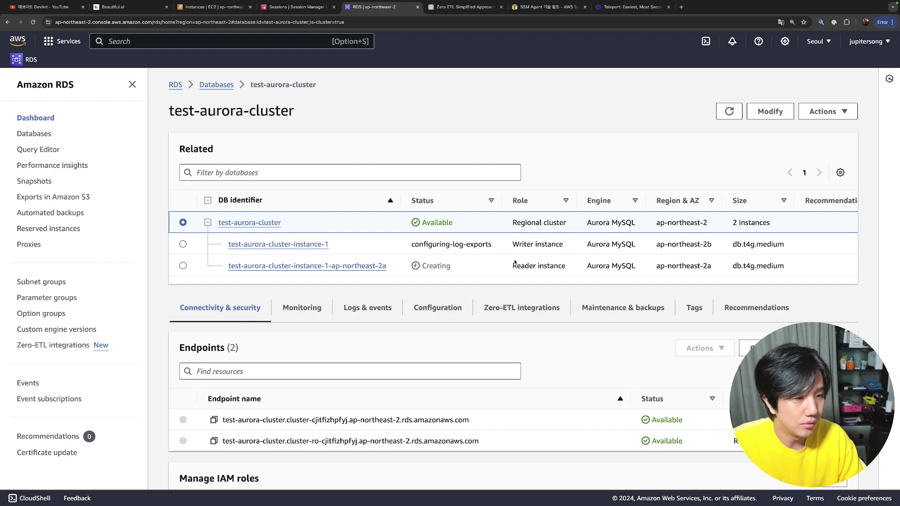
{"action": "triple_click", "coordinate": [481, 246]}
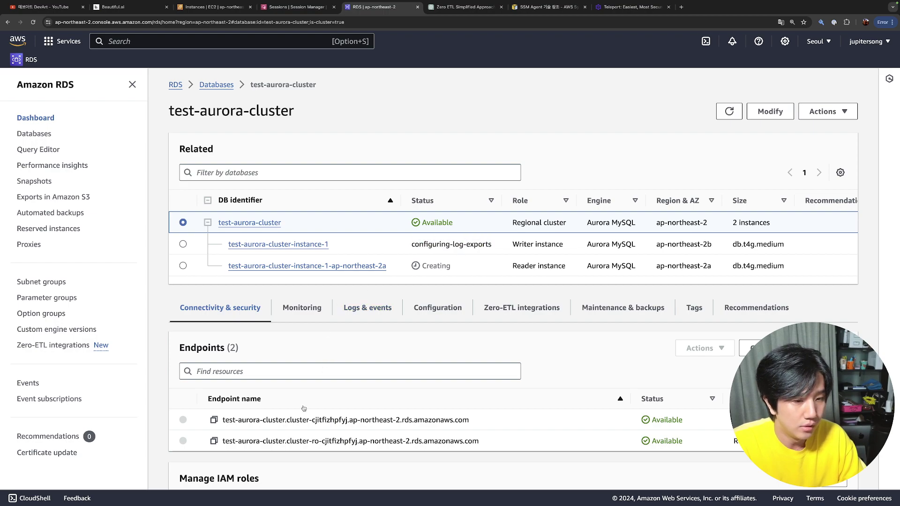
{"action": "left_click", "coordinate": [213, 419]}
{"action": "key", "text": "ctrl+Up"}
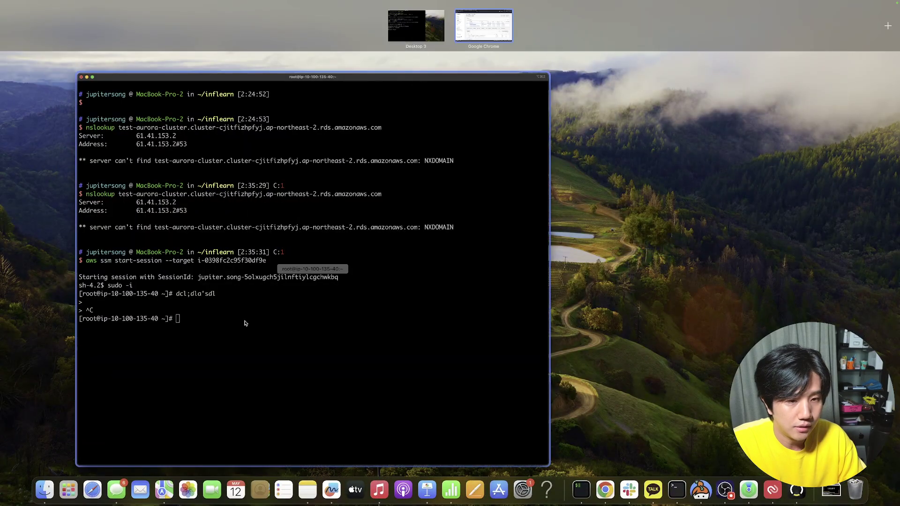
Run nslookup on the pasted cluster-ro endpoint, which resolves to 10.100.18.204.
{"action": "left_click", "coordinate": [244, 323]}
{"action": "type", "text": "nslo"}
{"action": "key", "text": "BackSpace"}
{"action": "key", "text": "BackSpace"}
{"action": "key", "text": "BackSpace"}
{"action": "key", "text": "BackSpace"}
{"action": "type", "text": "nslookup"}
{"action": "key", "text": "super+v"}
{"action": "key", "text": "Return"}
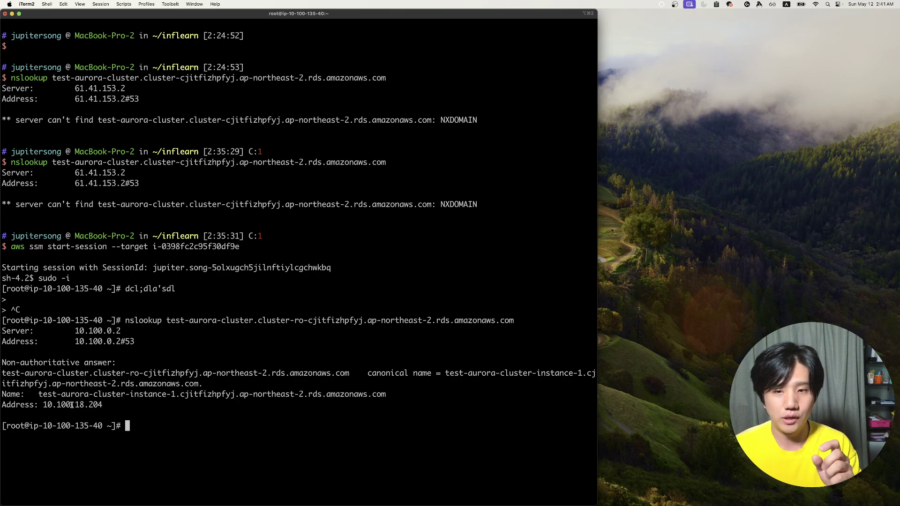
Run 'yum install mysql' to start installing the MySQL client.
{"action": "type", "text": "yum "}
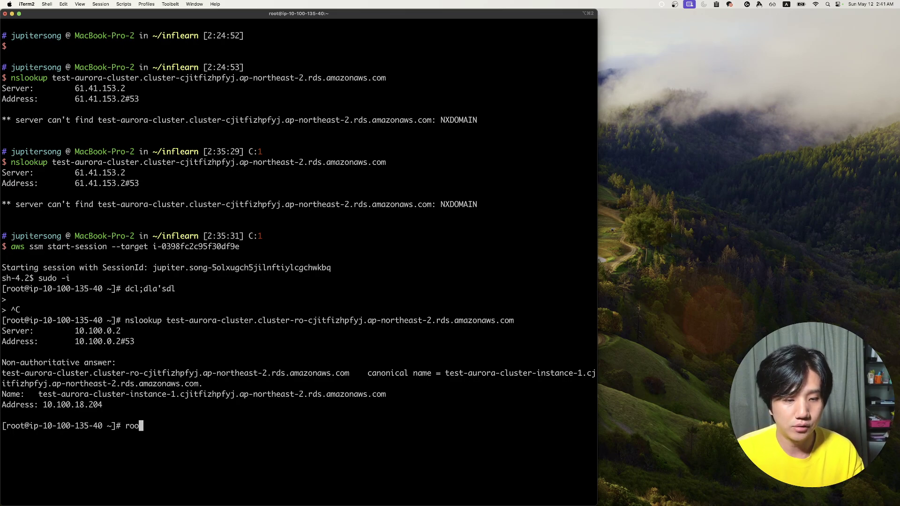
{"action": "type", "text": "install mysql-"}
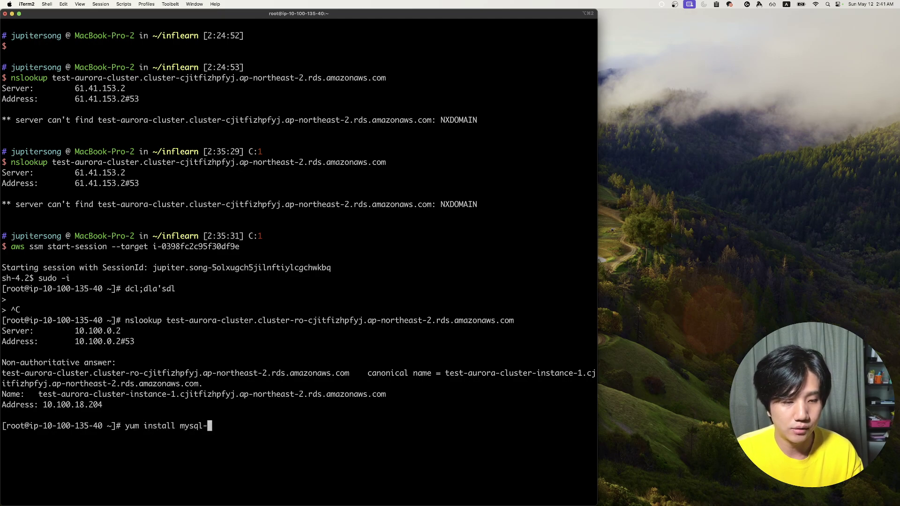
{"action": "key", "text": "BackSpace"}
{"action": "key", "text": "Return"}
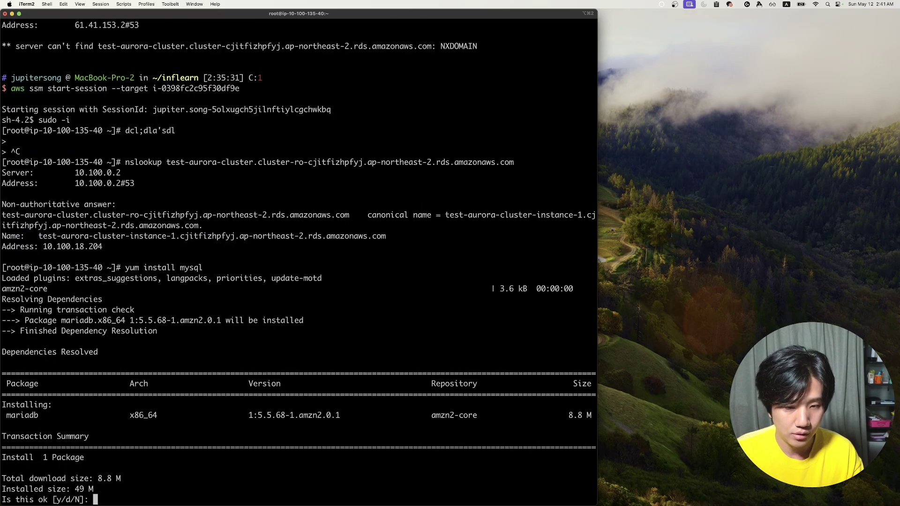
Confirm the mariadb install, test mysql, and begin typing 'mysql -u admin -p'.
{"action": "type", "text": "y"}
{"action": "key", "text": "Return"}
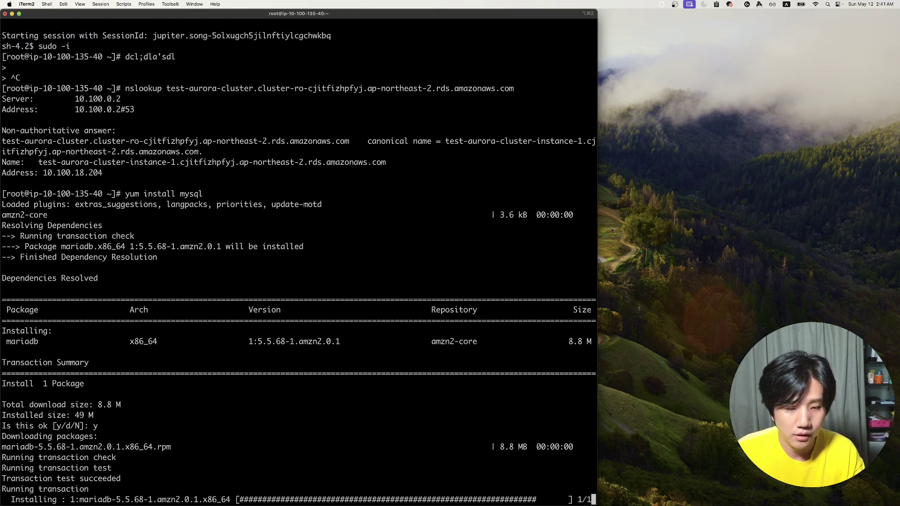
{"action": "type", "text": "mysql"}
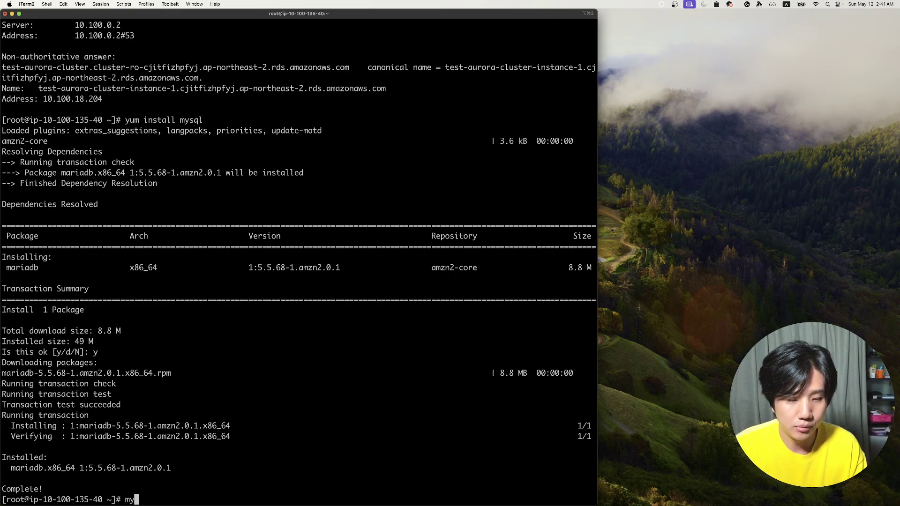
{"action": "key", "text": "Return"}
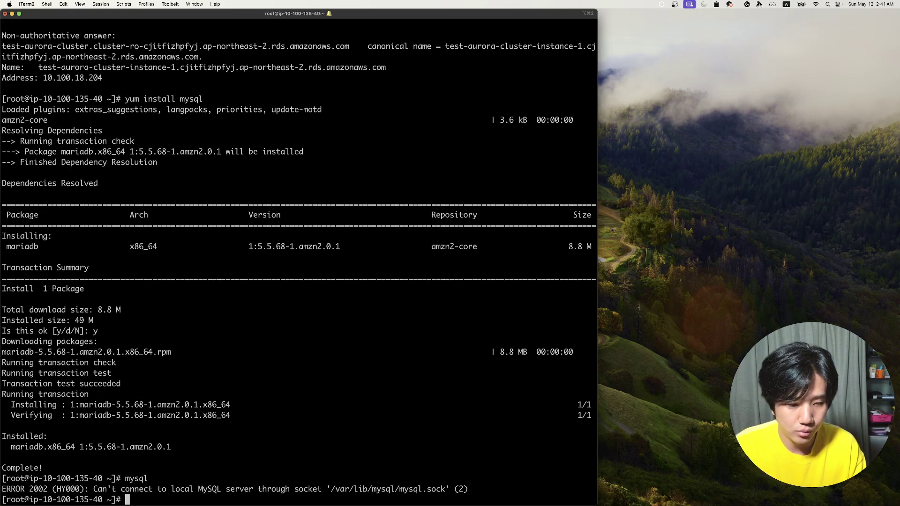
{"action": "type", "text": "my"}
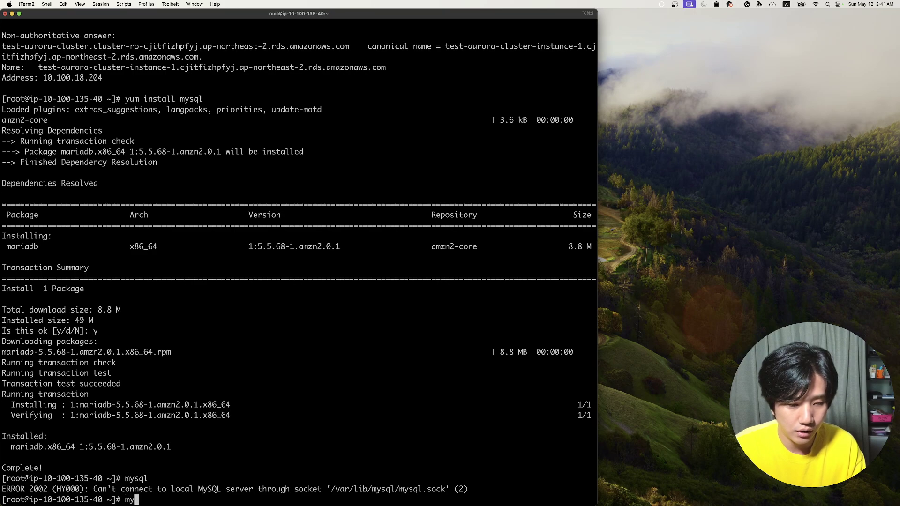
{"action": "type", "text": "sql -u"}
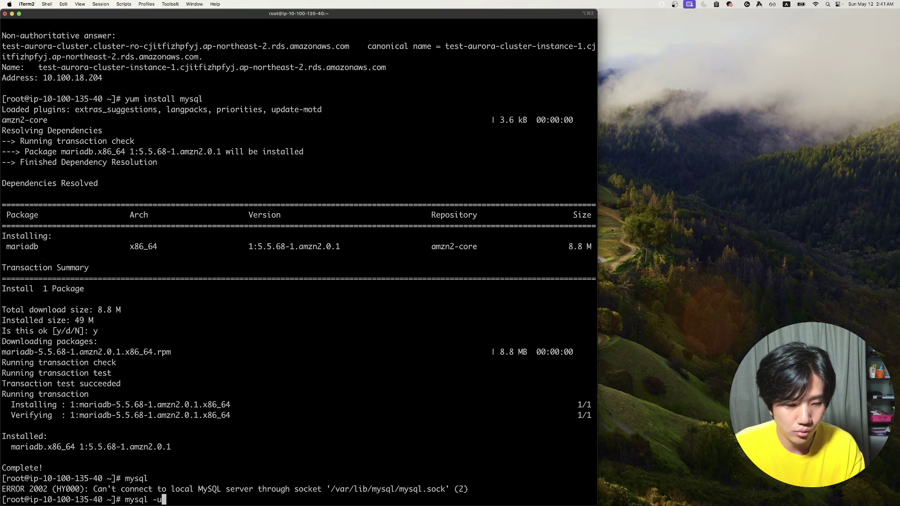
{"action": "type", "text": " admin -p"}
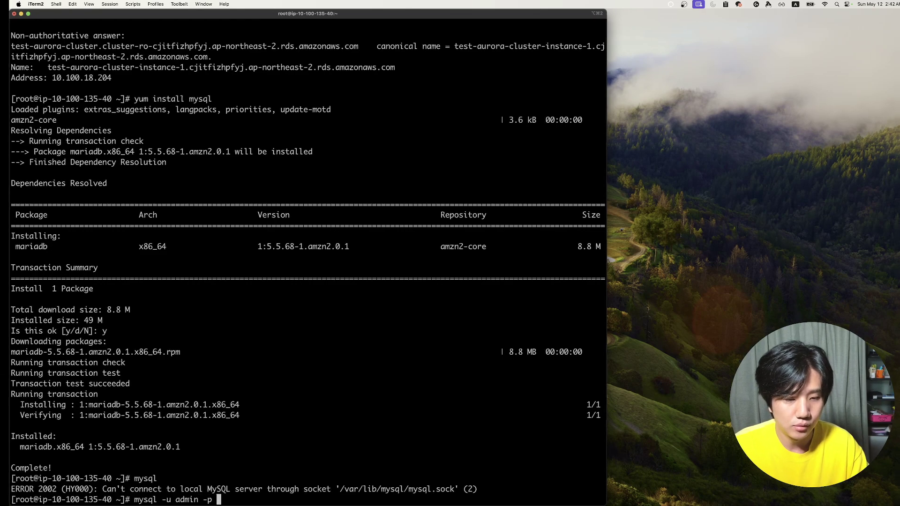
{"action": "key", "text": "ctrl+Right"}
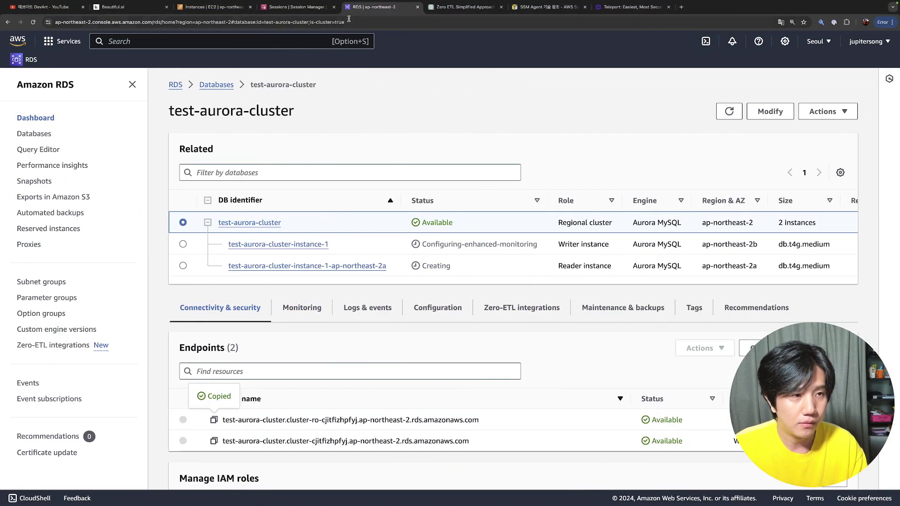
{"action": "scroll", "coordinate": [347, 267], "scroll_direction": "down", "scroll_amount": 2}
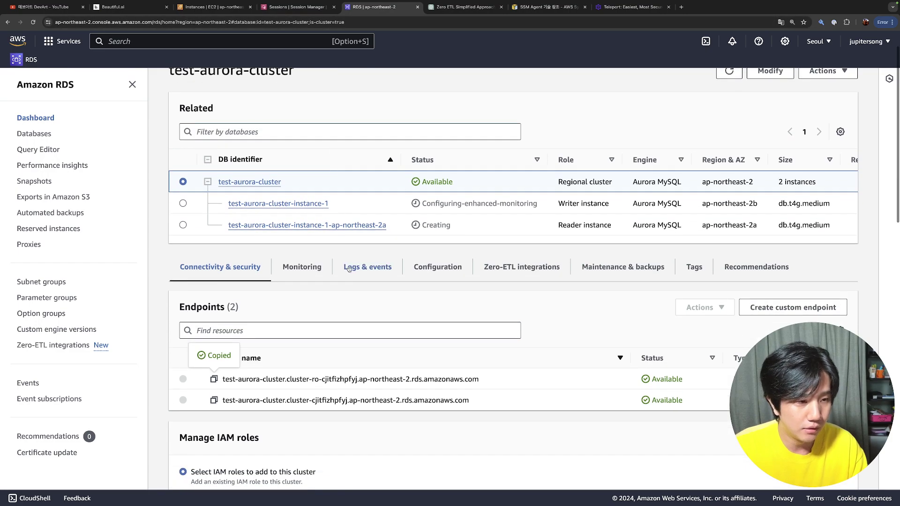
{"action": "left_click", "coordinate": [410, 266]}
{"action": "scroll", "coordinate": [410, 267], "scroll_direction": "down", "scroll_amount": 1}
{"action": "scroll", "coordinate": [385, 282], "scroll_direction": "up", "scroll_amount": 3}
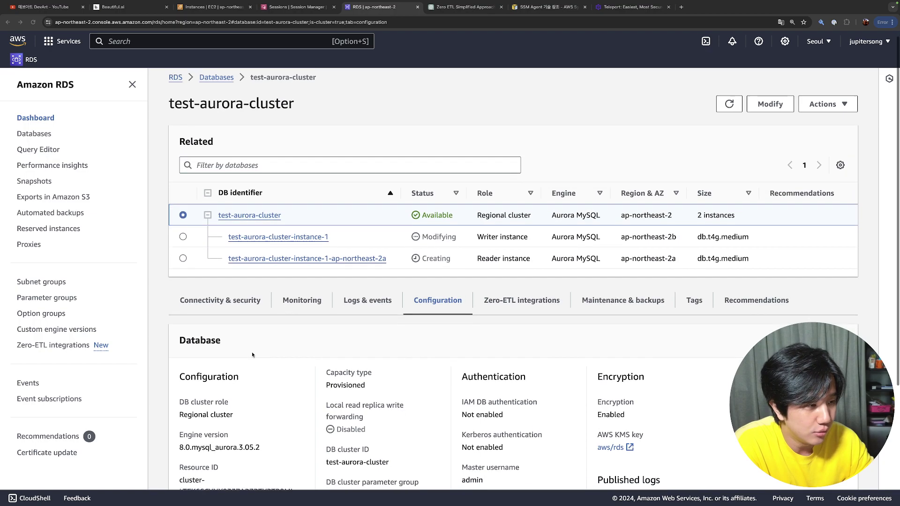
{"action": "scroll", "coordinate": [255, 345], "scroll_direction": "down", "scroll_amount": 1}
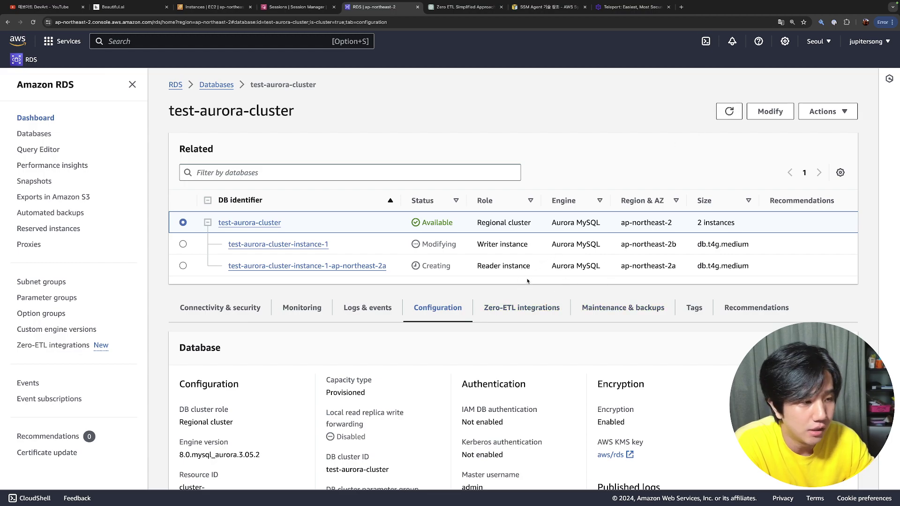
{"action": "left_click", "coordinate": [522, 298]}
{"action": "left_click", "coordinate": [245, 315]}
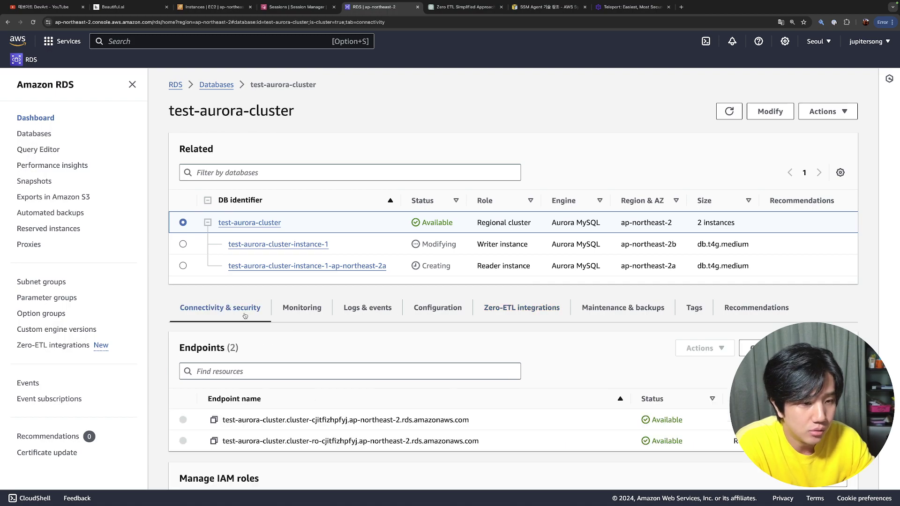
{"action": "key", "text": "ctrl+Left"}
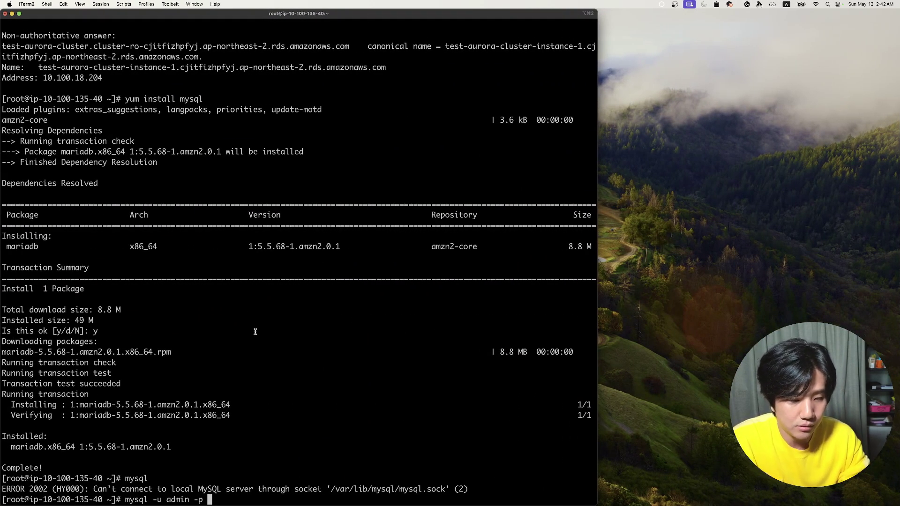
Complete the mysql command with the read-only endpoint as -h and -P3313, and run it.
{"action": "type", "text": "-"}
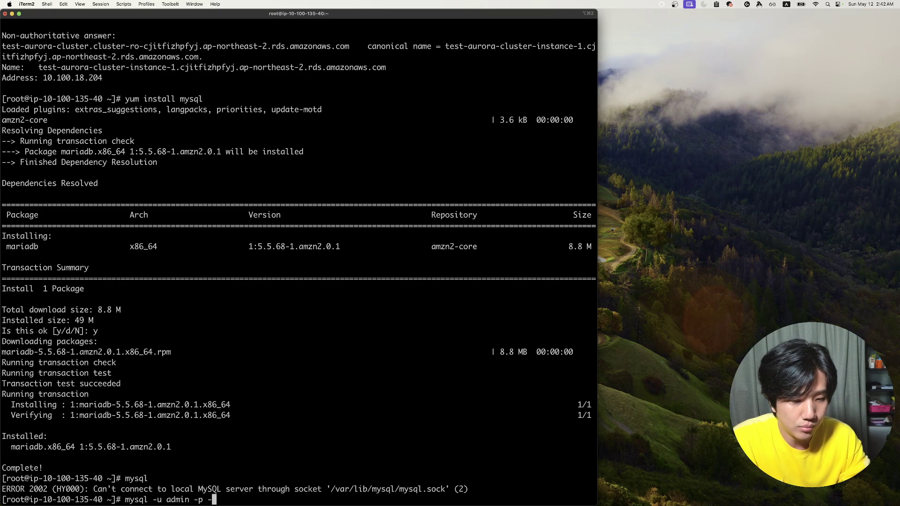
{"action": "type", "text": "h"}
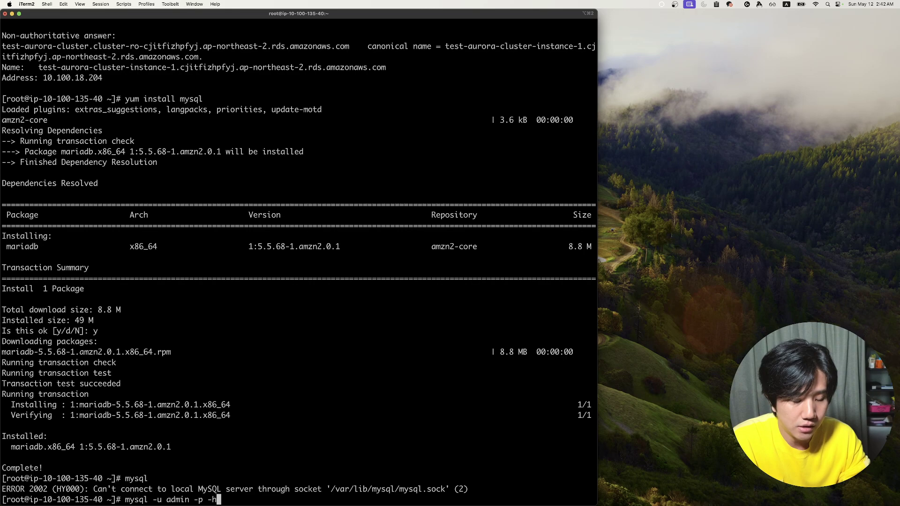
{"action": "type", "text": " -"}
{"action": "type", "text": "P3"}
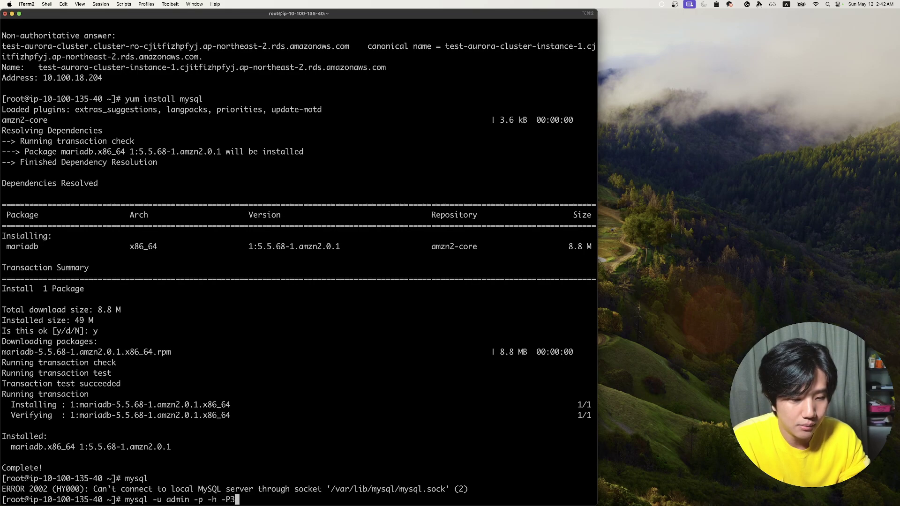
{"action": "type", "text": "313"}
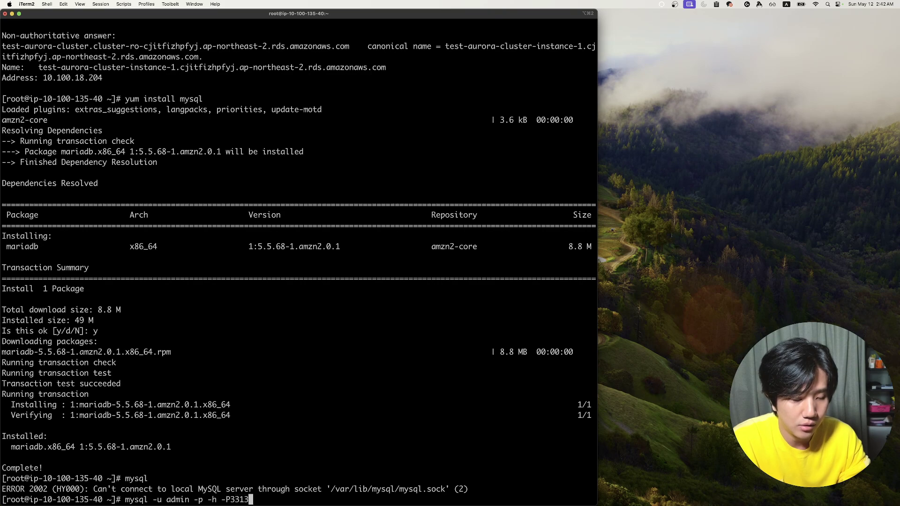
{"action": "key", "text": "Left"}
{"action": "key", "text": "Left"}
{"action": "key", "text": "Left"}
{"action": "key", "text": "Left"}
{"action": "key", "text": "Left"}
{"action": "key", "text": "Left"}
{"action": "key", "text": "Left"}
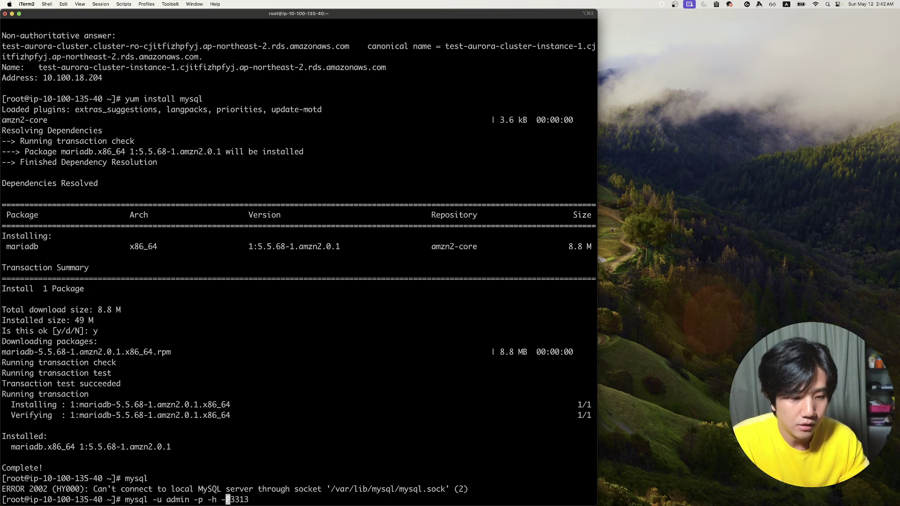
{"action": "scroll", "coordinate": [250, 317], "scroll_direction": "up", "scroll_amount": 5}
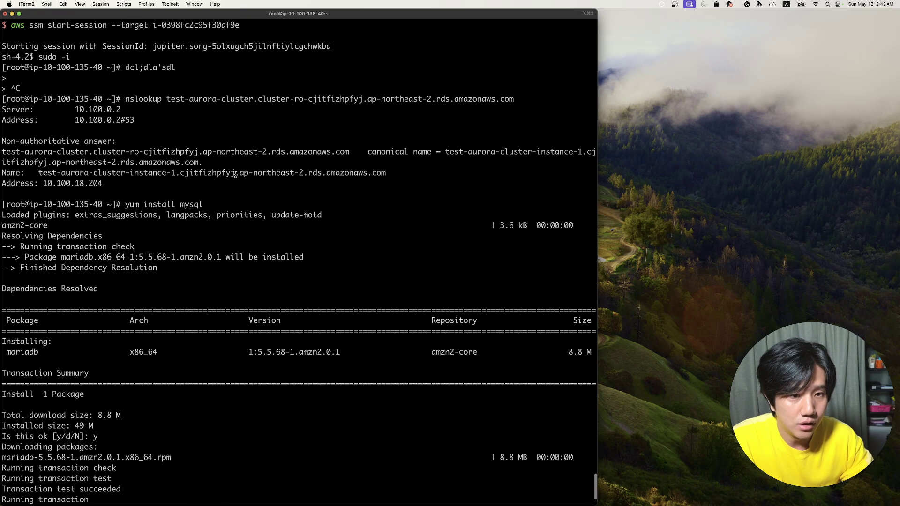
{"action": "double_click", "coordinate": [239, 159]}
{"action": "double_click", "coordinate": [238, 153]}
{"action": "key", "text": "super+c"}
{"action": "scroll", "coordinate": [238, 157], "scroll_direction": "down", "scroll_amount": 5}
{"action": "key", "text": "super+v"}
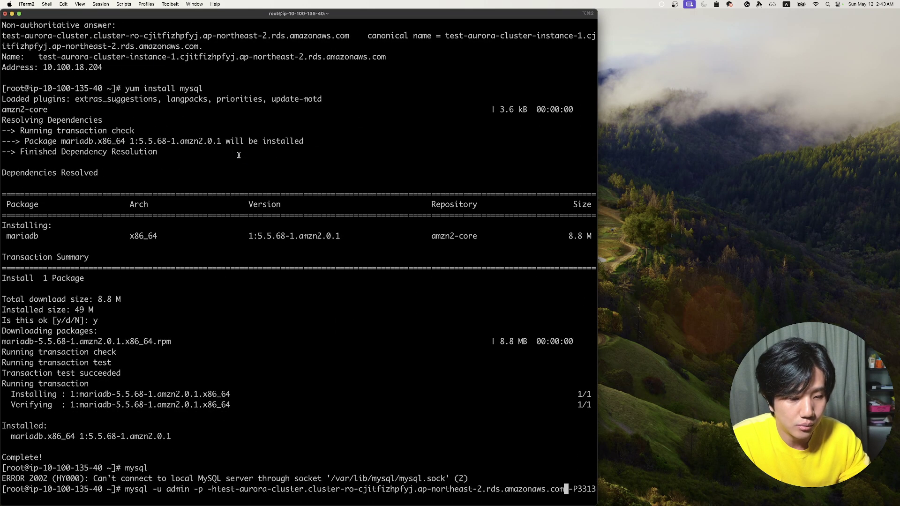
{"action": "key", "text": "Return"}
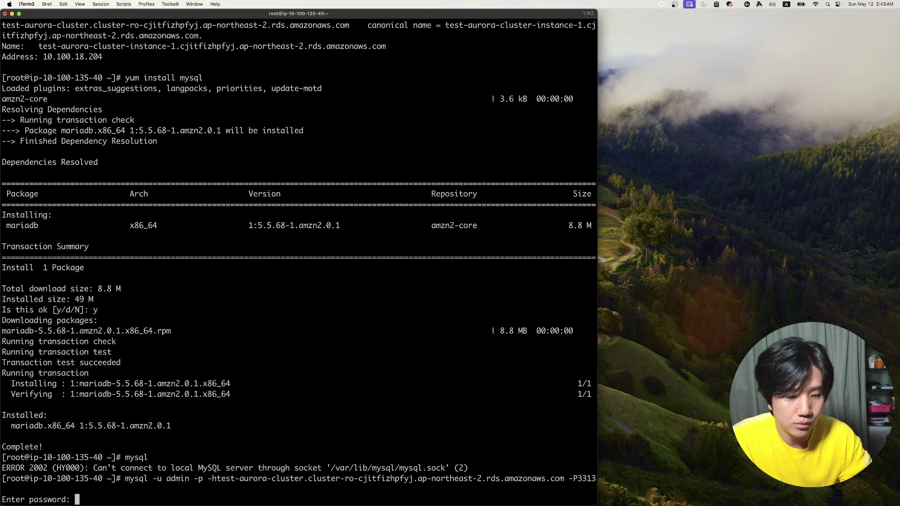
{"action": "key", "text": "ctrl+Right"}
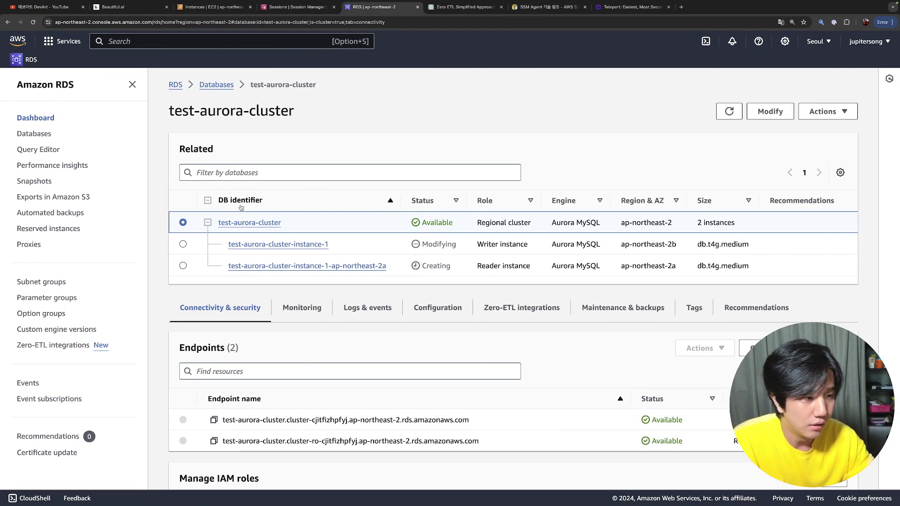
Browse test-aurora-cluster's Monitoring, Logs & events and Configuration tabs to find the admin master username.
{"action": "left_click", "coordinate": [300, 312]}
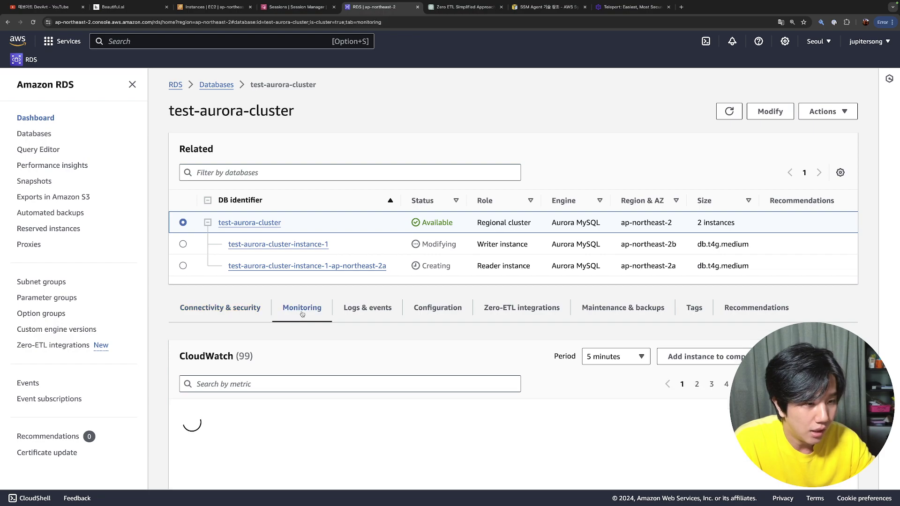
{"action": "left_click", "coordinate": [361, 313]}
{"action": "left_click", "coordinate": [429, 313]}
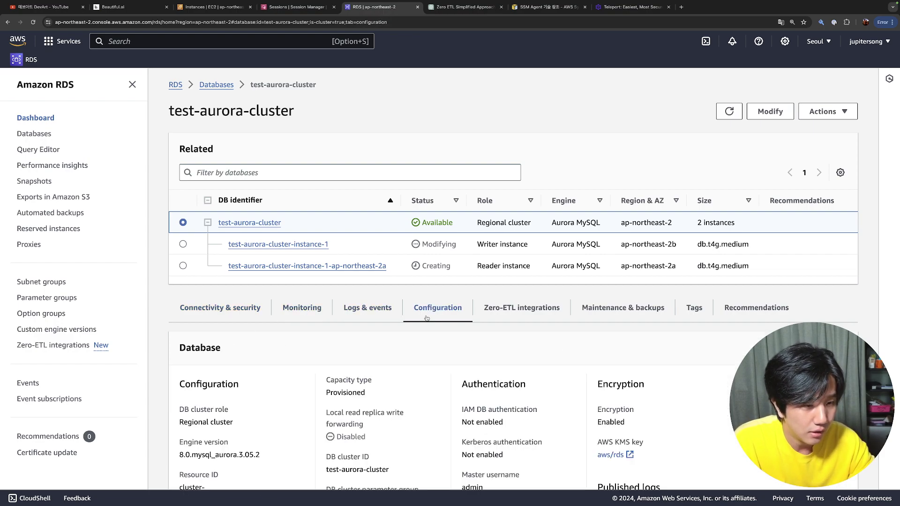
{"action": "scroll", "coordinate": [426, 318], "scroll_direction": "down", "scroll_amount": 2}
{"action": "scroll", "coordinate": [427, 319], "scroll_direction": "down", "scroll_amount": 1}
{"action": "scroll", "coordinate": [427, 319], "scroll_direction": "down", "scroll_amount": 1}
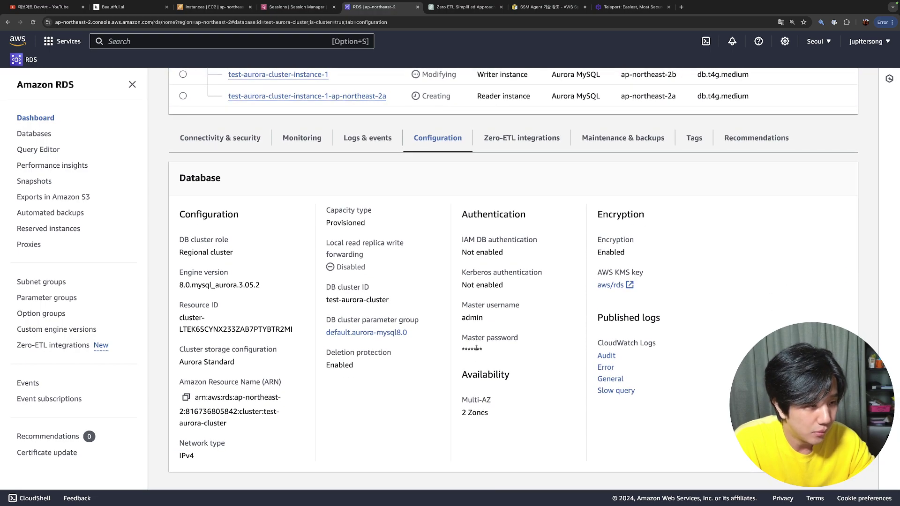
{"action": "scroll", "coordinate": [446, 327], "scroll_direction": "up", "scroll_amount": 4}
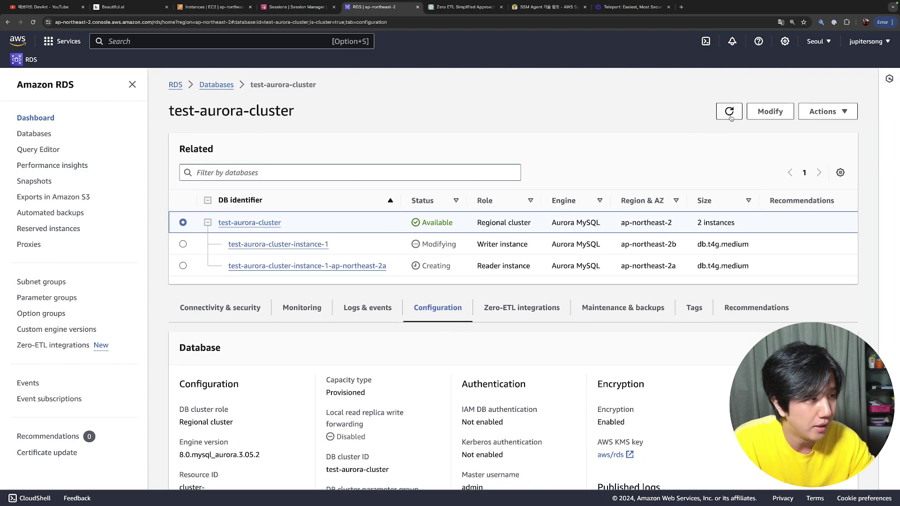
{"action": "left_click", "coordinate": [774, 113]}
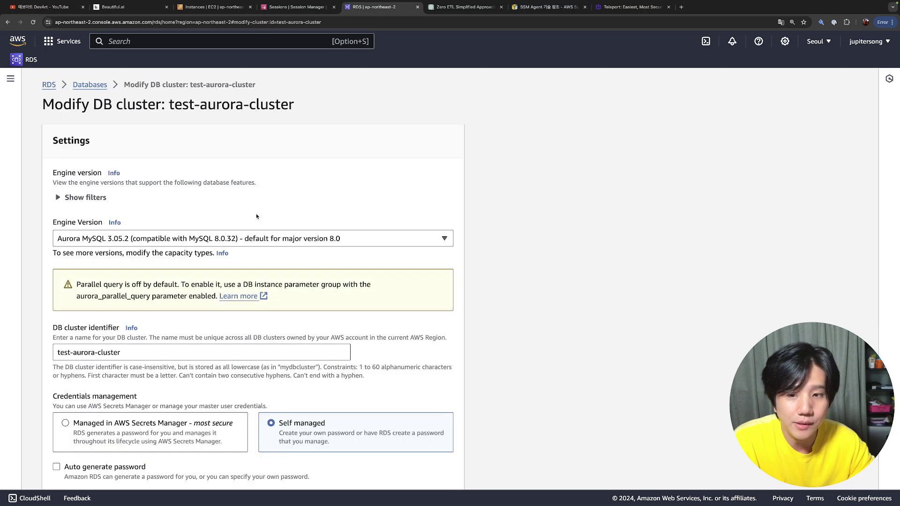
Switch the cluster to an auto-generated master password, copy it from the summary, and apply the change.
{"action": "scroll", "coordinate": [192, 228], "scroll_direction": "down", "scroll_amount": 5}
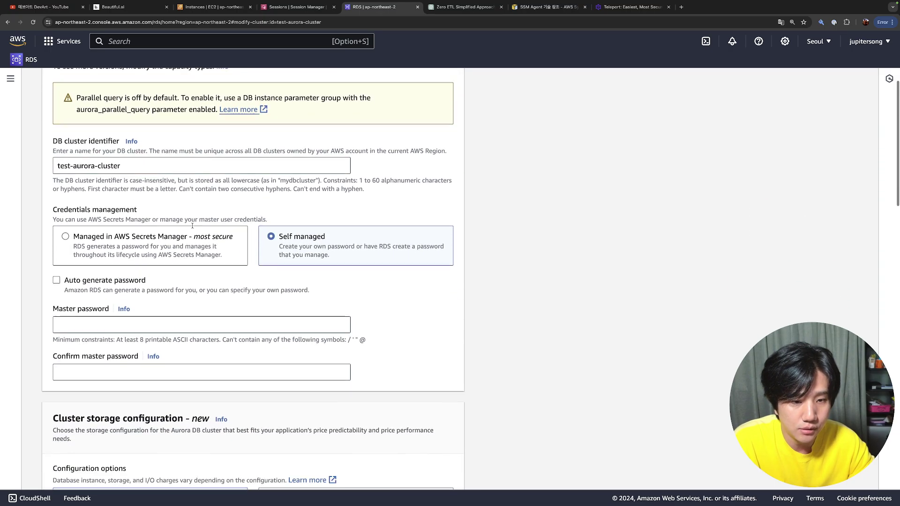
{"action": "left_click", "coordinate": [136, 262]}
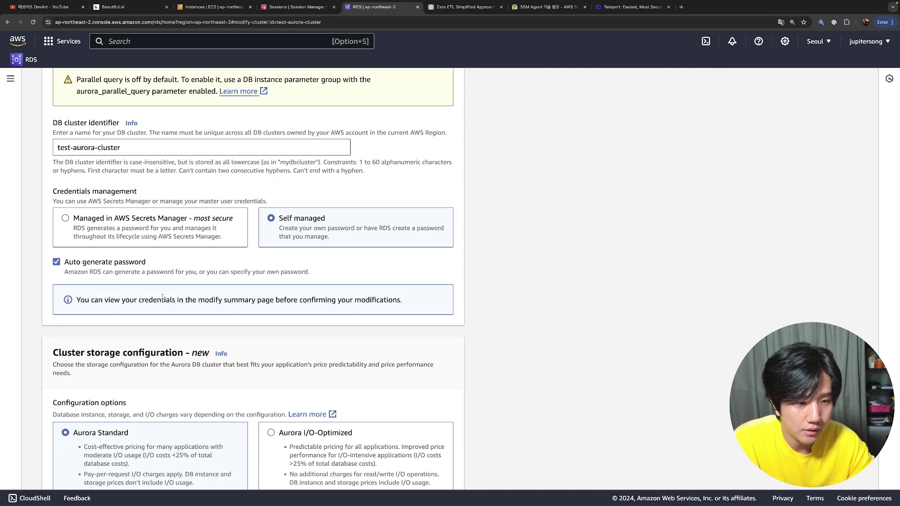
{"action": "scroll", "coordinate": [163, 298], "scroll_direction": "down", "scroll_amount": 3}
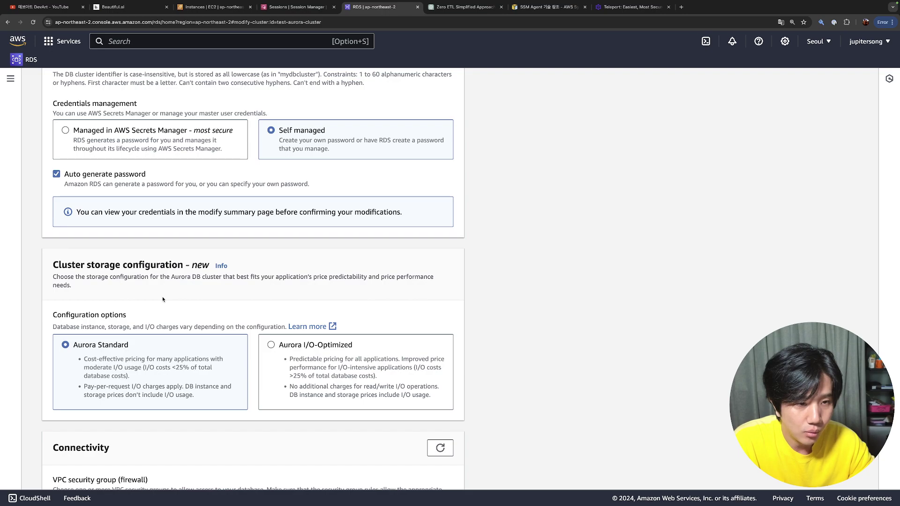
{"action": "scroll", "coordinate": [162, 299], "scroll_direction": "down", "scroll_amount": 6}
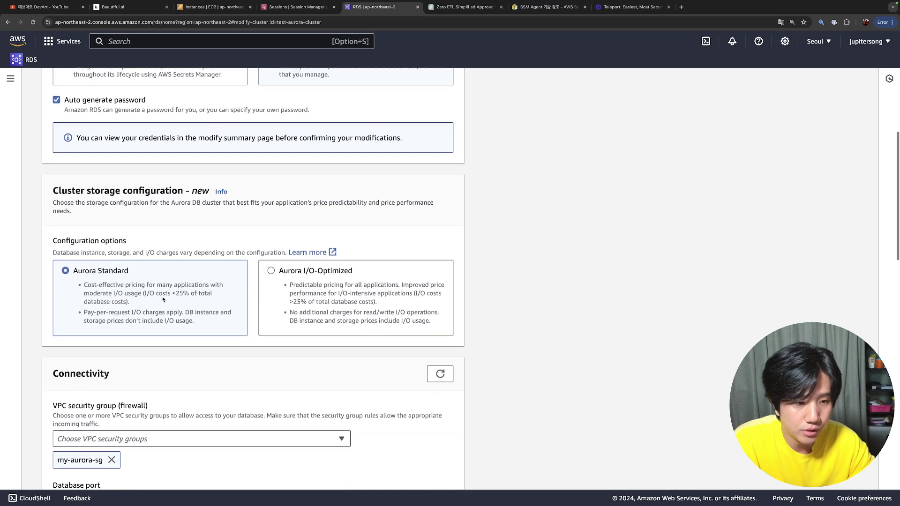
{"action": "scroll", "coordinate": [162, 299], "scroll_direction": "down", "scroll_amount": 15}
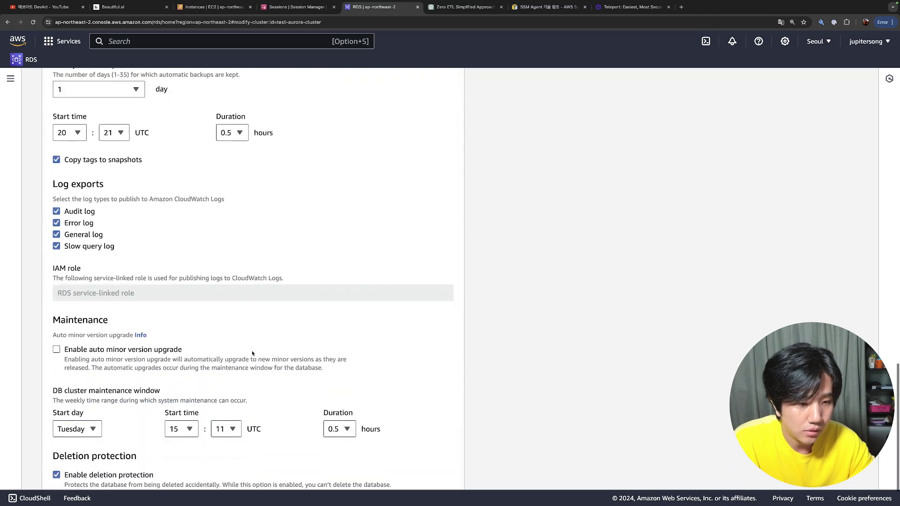
{"action": "scroll", "coordinate": [355, 399], "scroll_direction": "down", "scroll_amount": 2}
{"action": "left_click", "coordinate": [425, 468]}
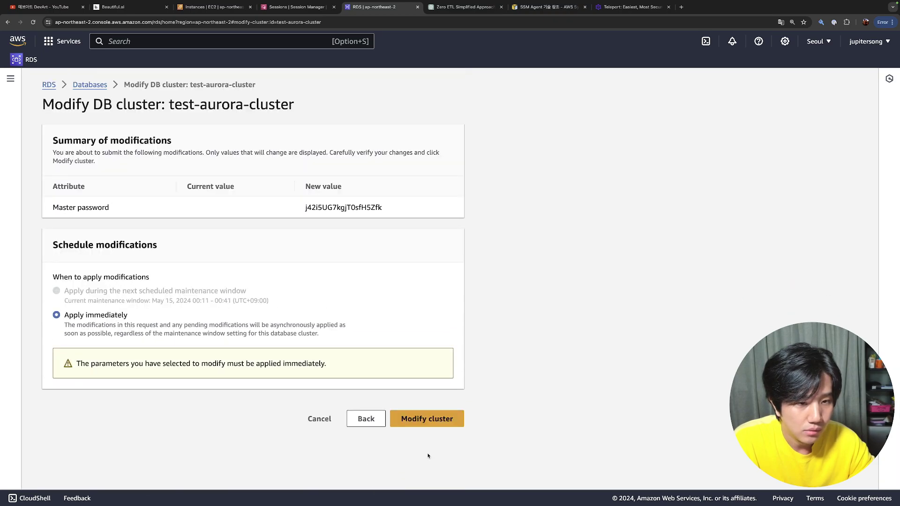
{"action": "double_click", "coordinate": [363, 207]}
{"action": "left_click", "coordinate": [417, 424]}
Try the copied master password at the mysql prompt, then cancel the stalled prompt.
{"action": "key", "text": "ctrl+Left"}
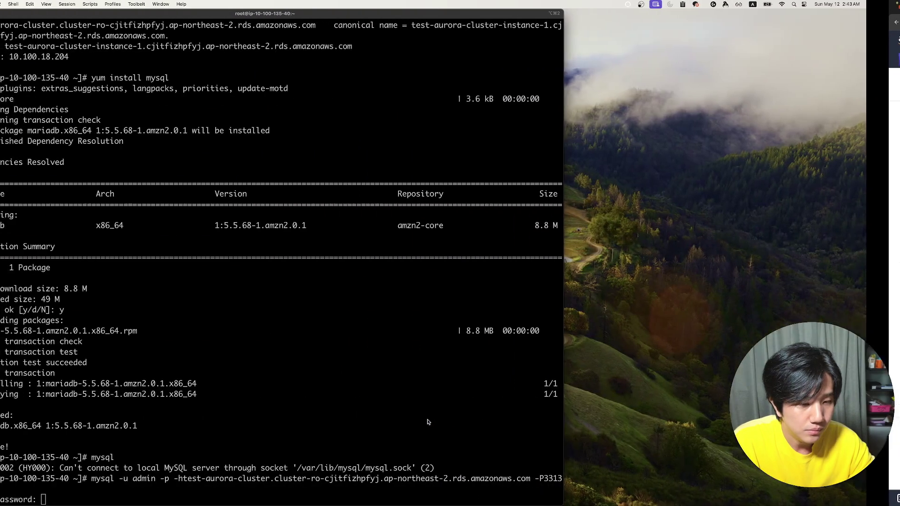
{"action": "key", "text": "Return"}
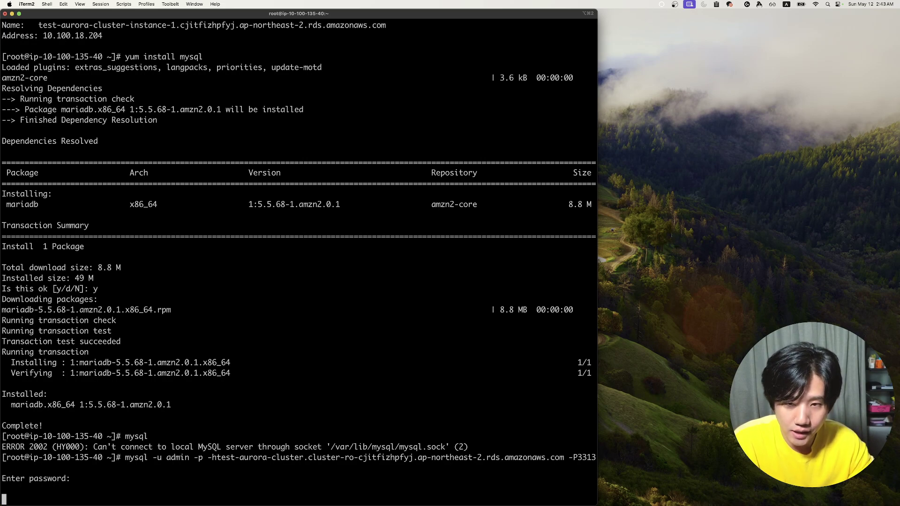
{"action": "key", "text": "ctrl+c"}
Start installing telnet on the EC2 instance with 'yum install telnet'.
{"action": "type", "text": "telnet"}
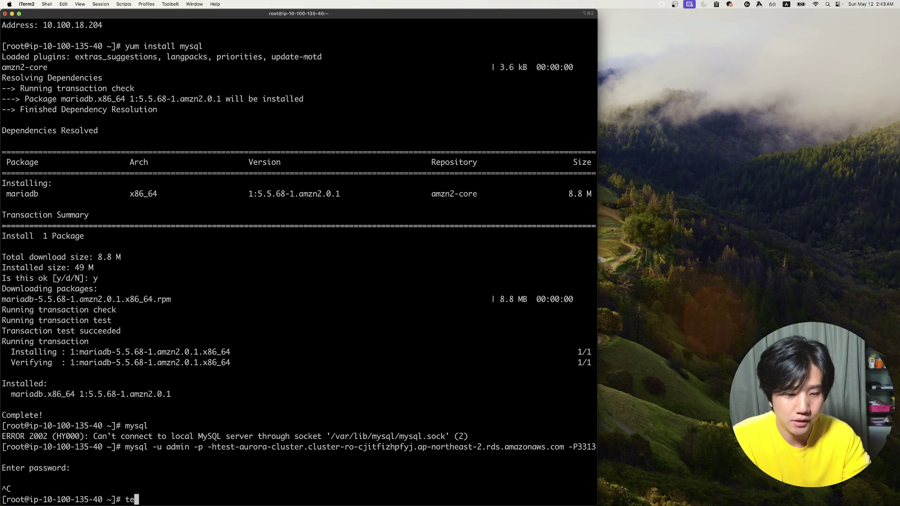
{"action": "key", "text": "BackSpace"}
{"action": "key", "text": "BackSpace"}
{"action": "key", "text": "BackSpace"}
{"action": "key", "text": "BackSpace"}
{"action": "key", "text": "BackSpace"}
{"action": "key", "text": "BackSpace"}
{"action": "key", "text": "BackSpace"}
{"action": "type", "text": "yum install telnet"}
{"action": "key", "text": "Return"}
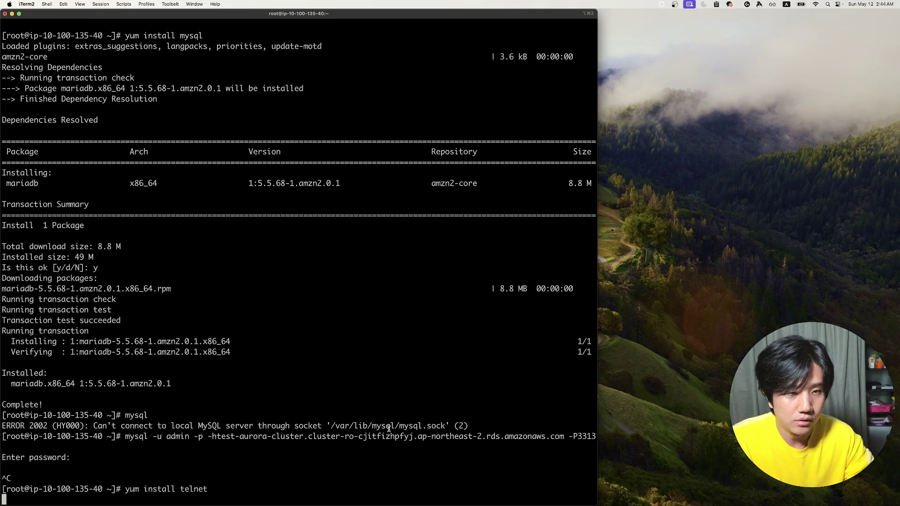
{"action": "key", "text": "ctrl+Up"}
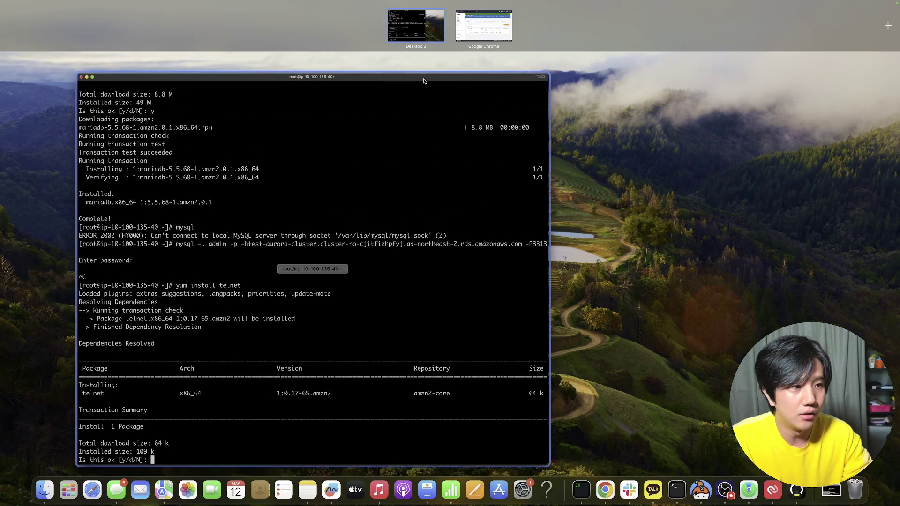
Search the DevArt YouTube channel for 리눅스, then go back to the channel home page.
{"action": "key", "text": "ctrl+Right"}
{"action": "left_click", "coordinate": [50, 13]}
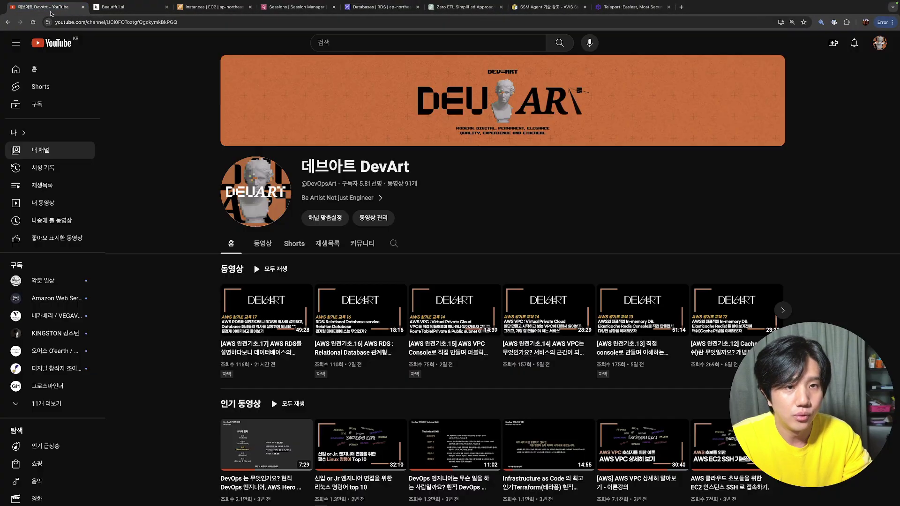
{"action": "scroll", "coordinate": [192, 188], "scroll_direction": "down", "scroll_amount": 2}
{"action": "left_click", "coordinate": [394, 184]}
{"action": "type", "text": "f"}
{"action": "type", "text": "눅스"}
{"action": "key", "text": "Return"}
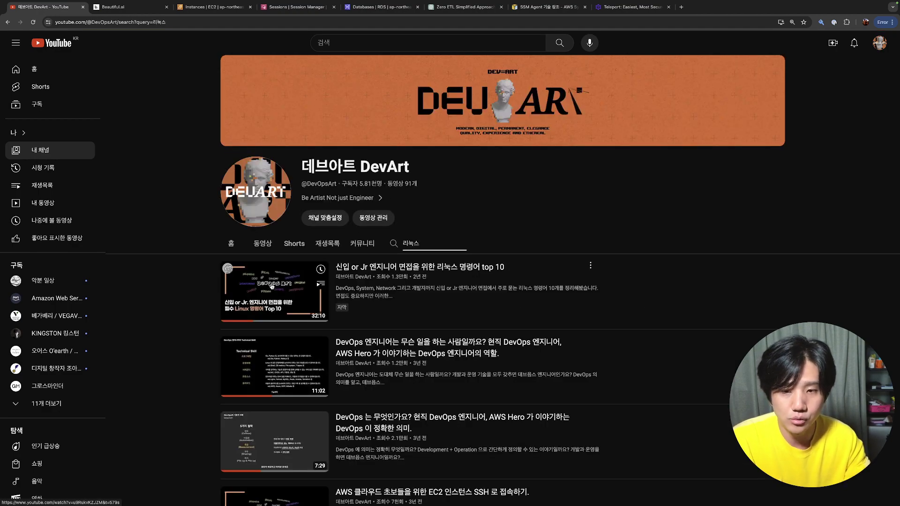
{"action": "left_click", "coordinate": [5, 23]}
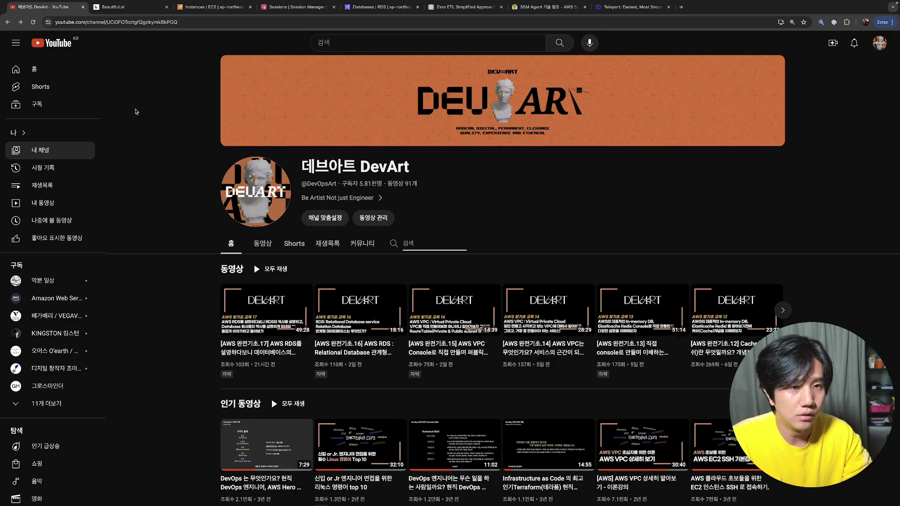
{"action": "key", "text": "ctrl+Left"}
Answer y to the yum prompt to finish installing telnet.
{"action": "type", "text": "ㅛ"}
{"action": "key", "text": "BackSpace"}
{"action": "key", "text": "ctrl+space"}
{"action": "type", "text": "y"}
{"action": "key", "text": "Return"}
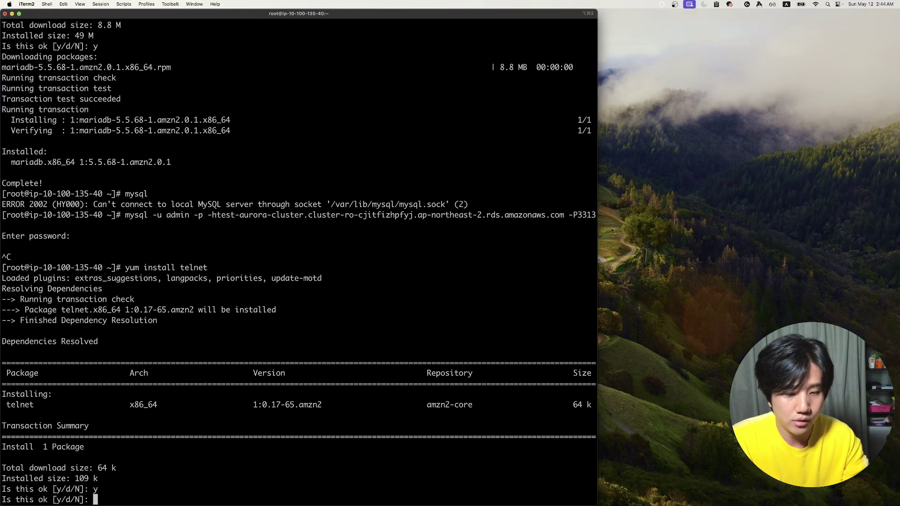
{"action": "type", "text": "y"}
{"action": "key", "text": "Return"}
Type telnet and copy the Aurora endpoint hostname, without the -h prefix, from the earlier mysql command.
{"action": "type", "text": "telnet"}
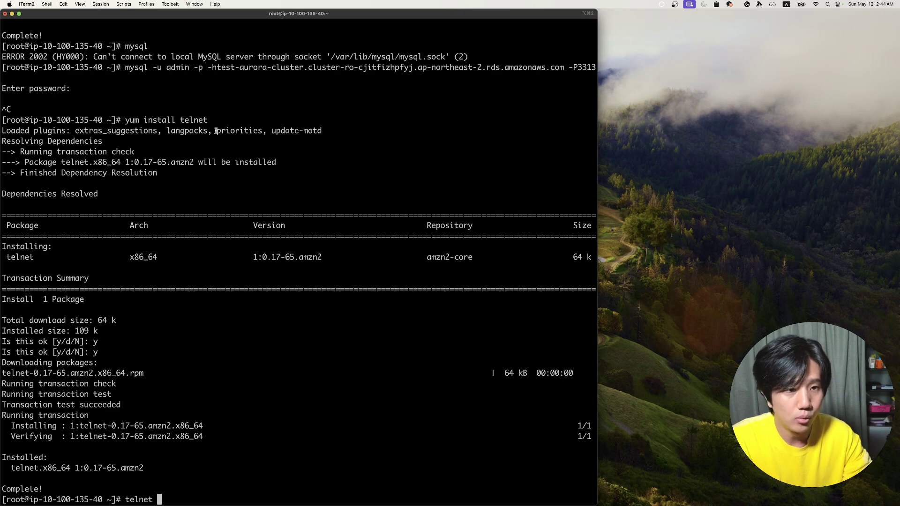
{"action": "double_click", "coordinate": [237, 67]}
{"action": "left_click", "coordinate": [237, 67]}
{"action": "double_click", "coordinate": [237, 67]}
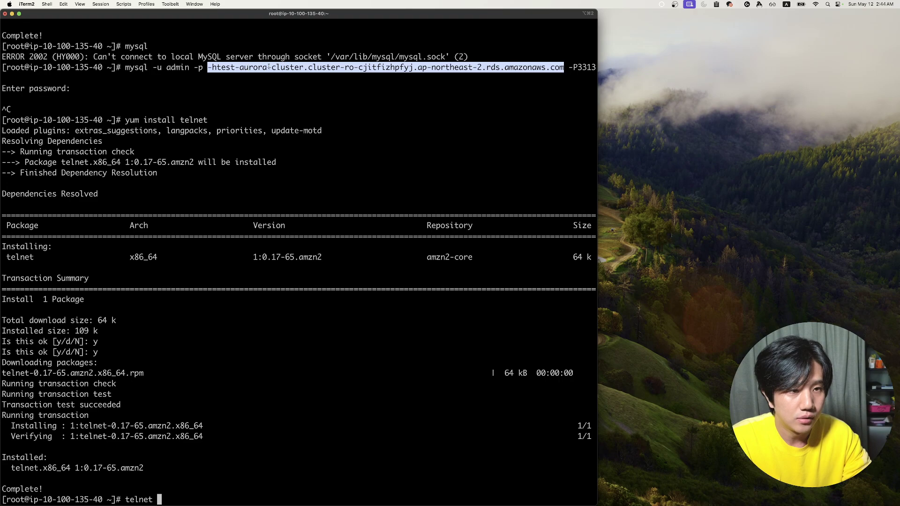
{"action": "left_click", "coordinate": [226, 72]}
{"action": "left_click_drag", "start_coordinate": [216, 69], "coordinate": [566, 68]}
{"action": "key", "text": "super+c"}
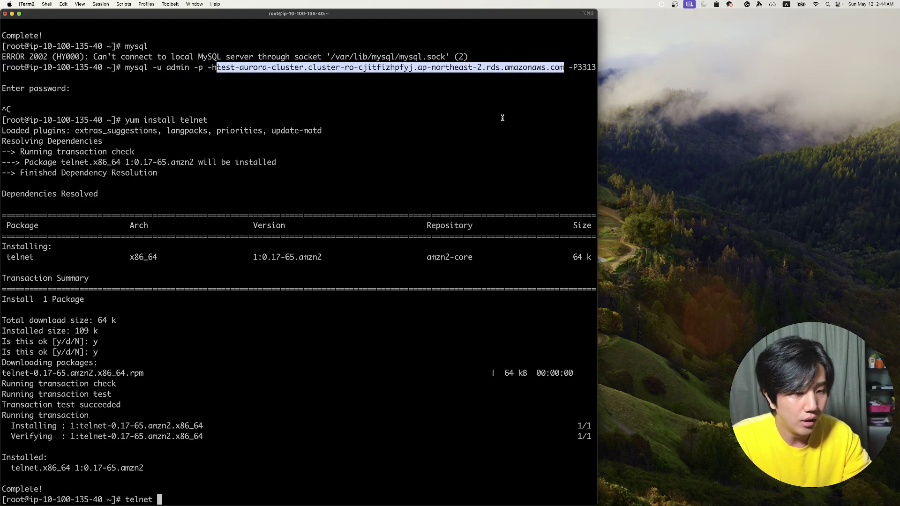
{"action": "left_click", "coordinate": [380, 245]}
Telnet to the endpoint on port 3313; it hangs at Trying 10.100.18.204, so abort it.
{"action": "key", "text": "super+v"}
{"action": "type", "text": "3313"}
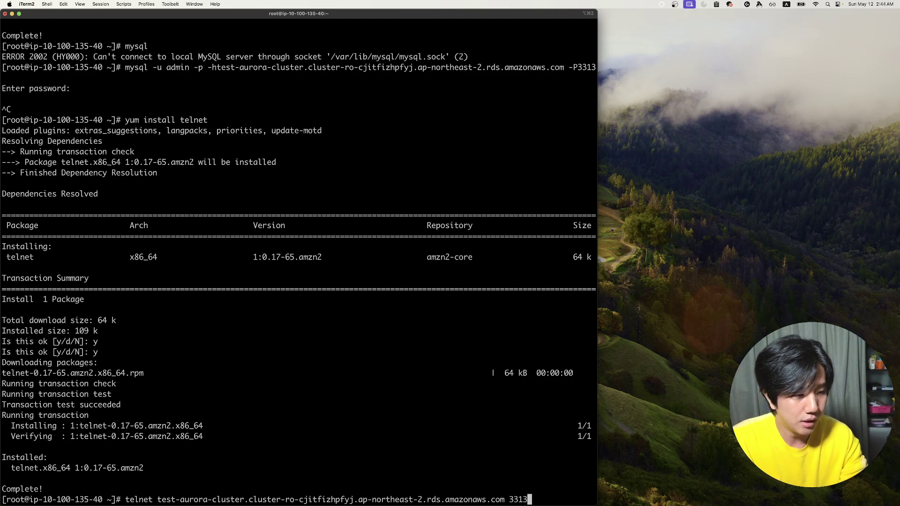
{"action": "key", "text": "Return"}
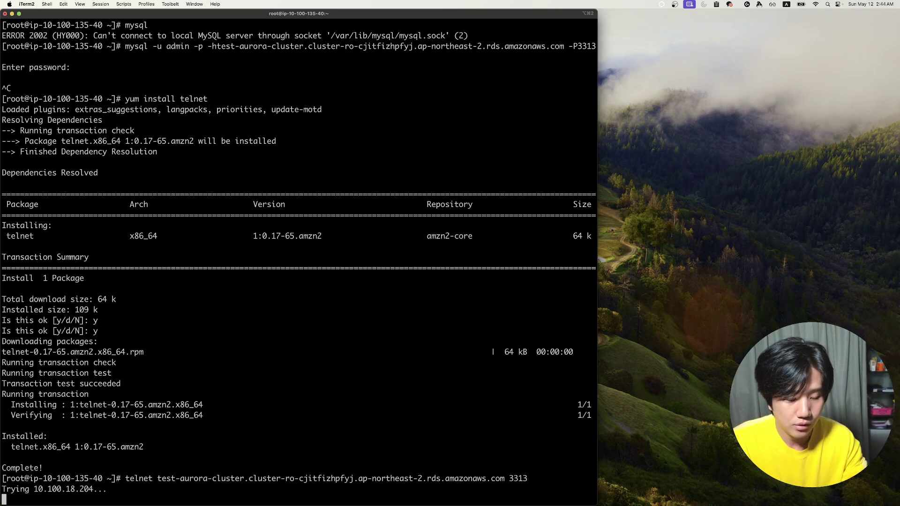
{"action": "double_click", "coordinate": [78, 490]}
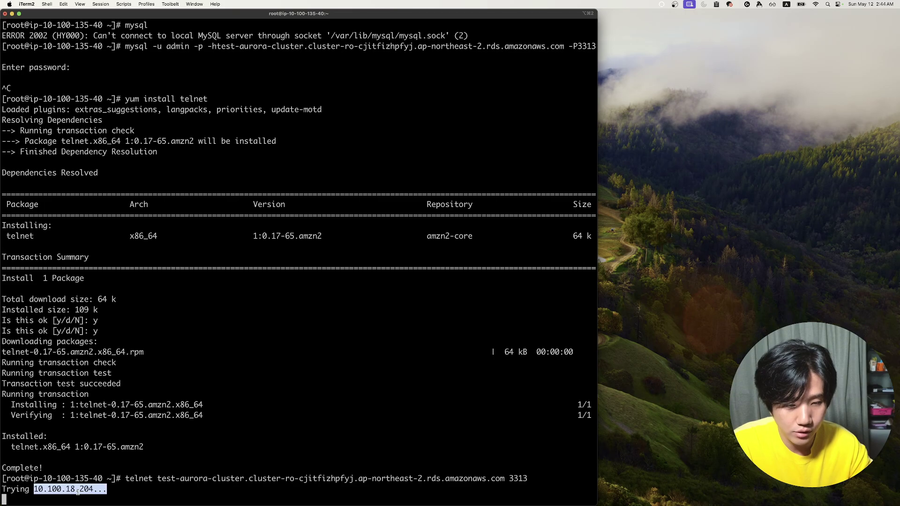
{"action": "key", "text": "ctrl+c"}
{"action": "key", "text": "ctrl+Right"}
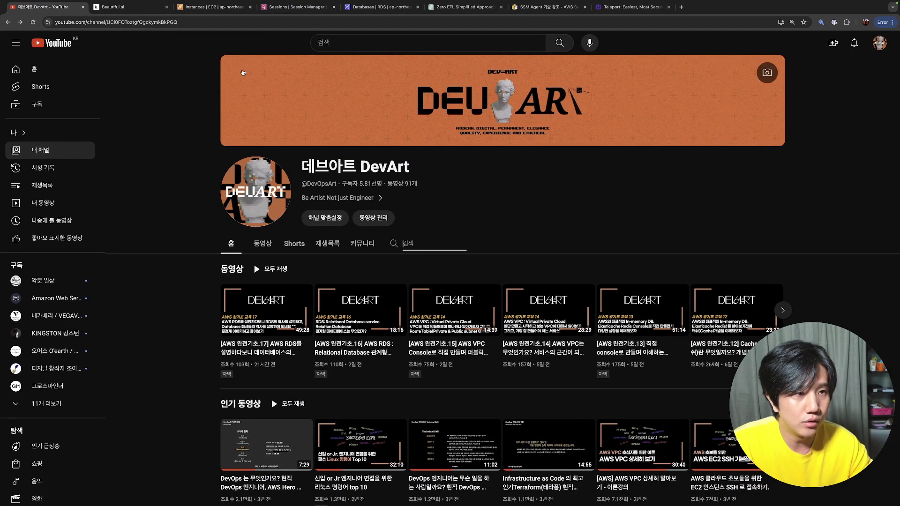
From the Databases | RDS list, select the test-aurora-cluster row and open its details page.
{"action": "left_click", "coordinate": [370, 10]}
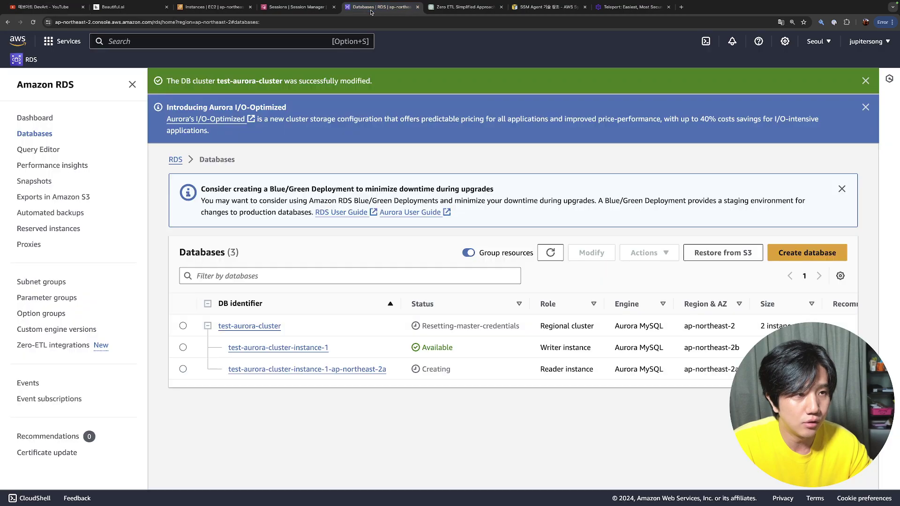
{"action": "left_click", "coordinate": [183, 327]}
{"action": "left_click", "coordinate": [183, 369]}
{"action": "left_click", "coordinate": [183, 326]}
{"action": "key", "text": "ctrl+Left"}
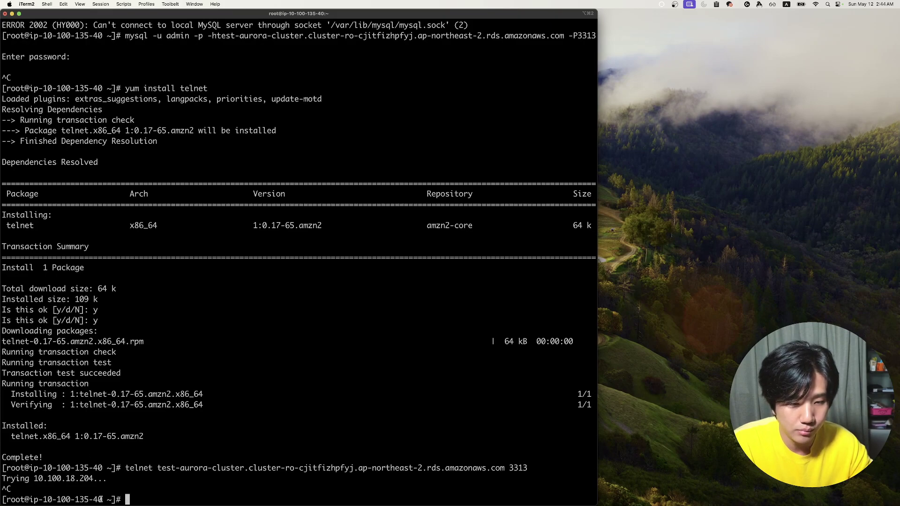
{"action": "key", "text": "ctrl+Right"}
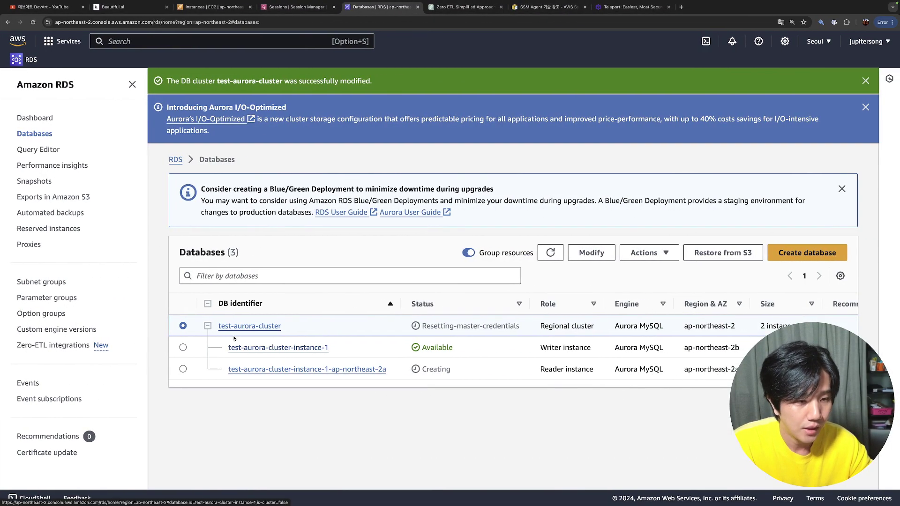
{"action": "left_click", "coordinate": [243, 333]}
Open writer instance test-aurora-cluster-instance-1 and view its Connectivity & security settings.
{"action": "scroll", "coordinate": [262, 323], "scroll_direction": "down", "scroll_amount": 2}
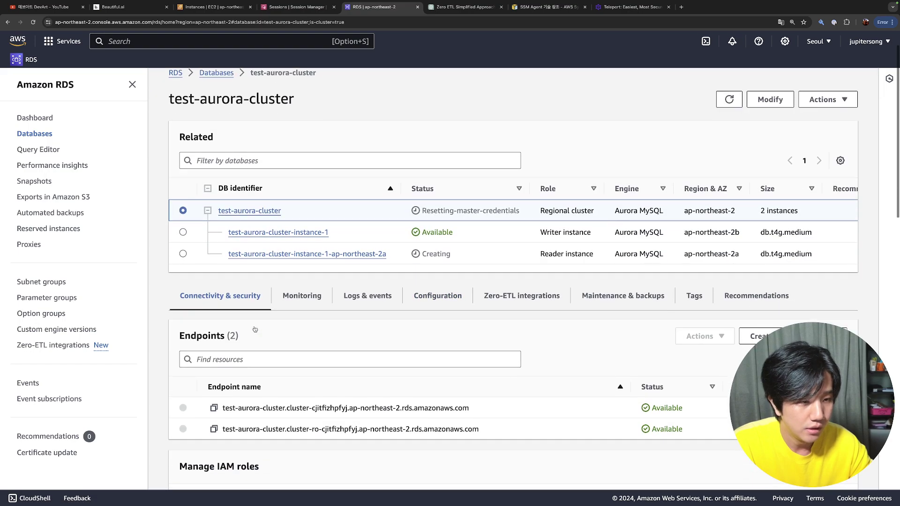
{"action": "left_click", "coordinate": [428, 296]}
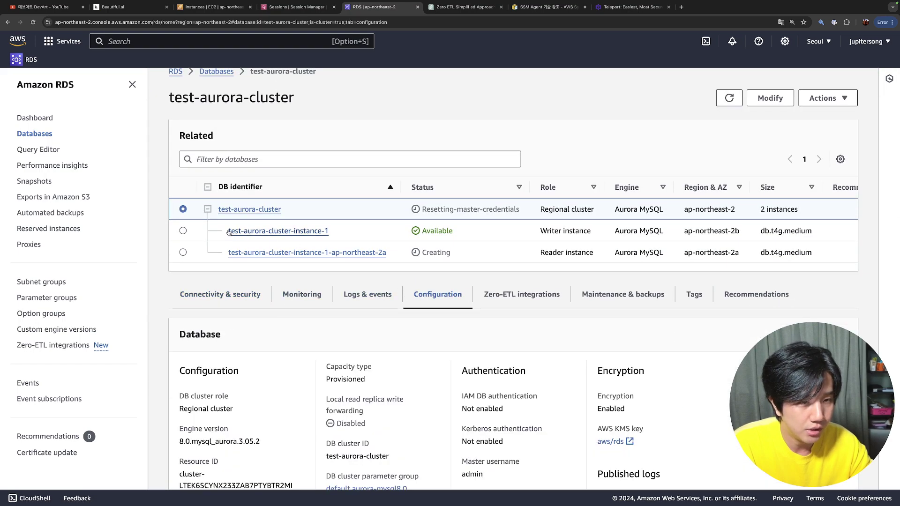
{"action": "left_click", "coordinate": [183, 230]}
{"action": "scroll", "coordinate": [302, 181], "scroll_direction": "down", "scroll_amount": 3}
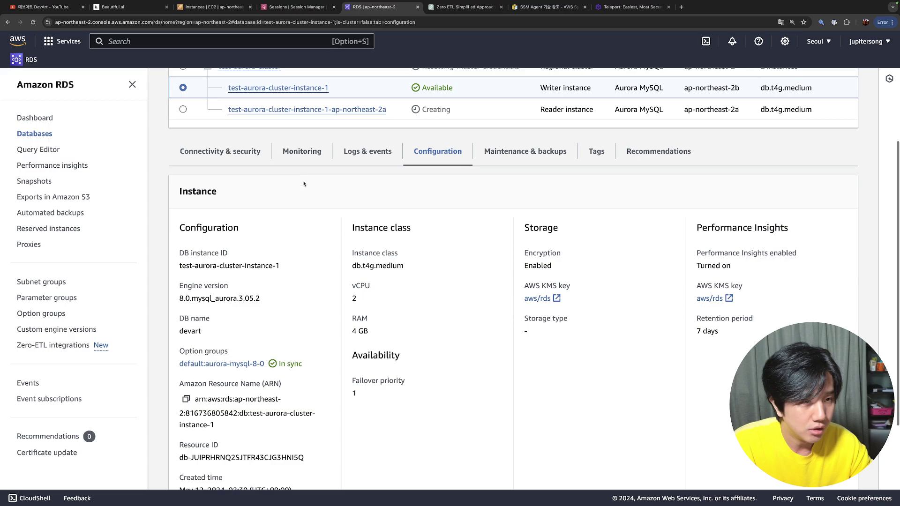
{"action": "left_click", "coordinate": [237, 158]}
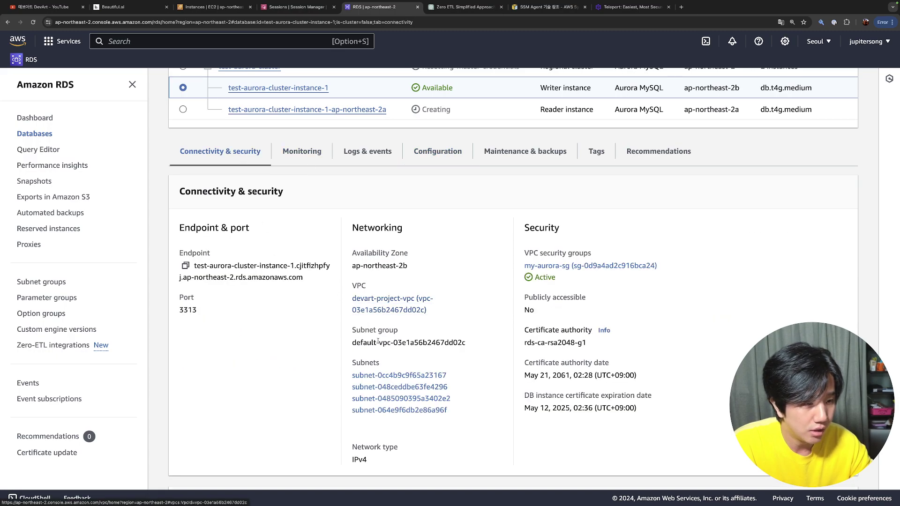
Open the my-aurora-sg security group and inspect its inbound Custom TCP rule on port 3313.
{"action": "left_click", "coordinate": [548, 266]}
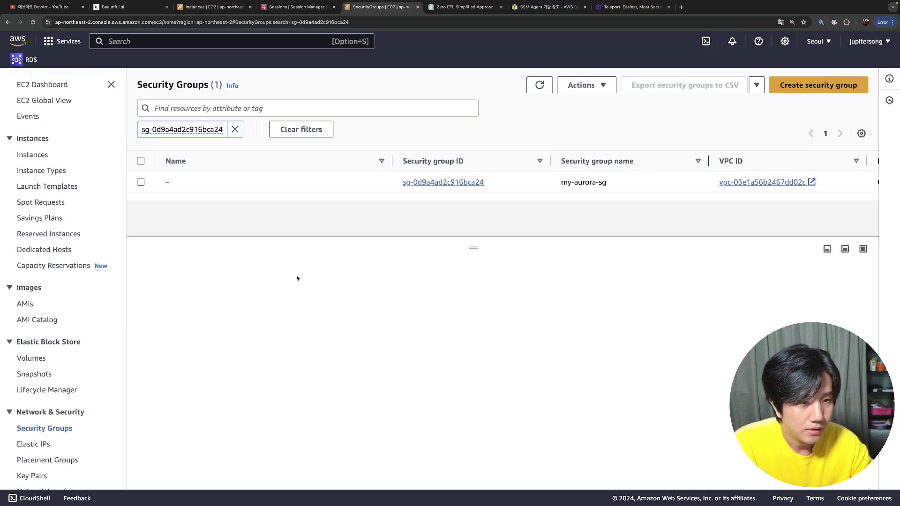
{"action": "left_click", "coordinate": [377, 190]}
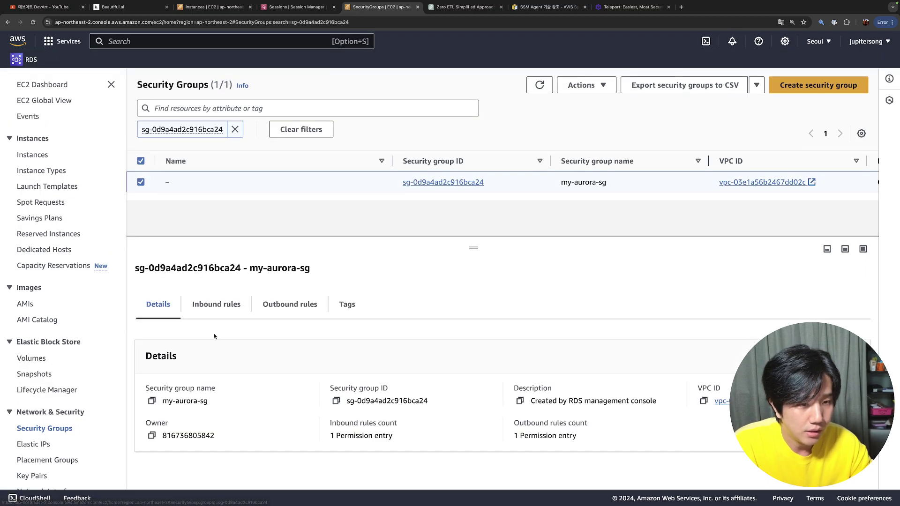
{"action": "left_click", "coordinate": [230, 305]}
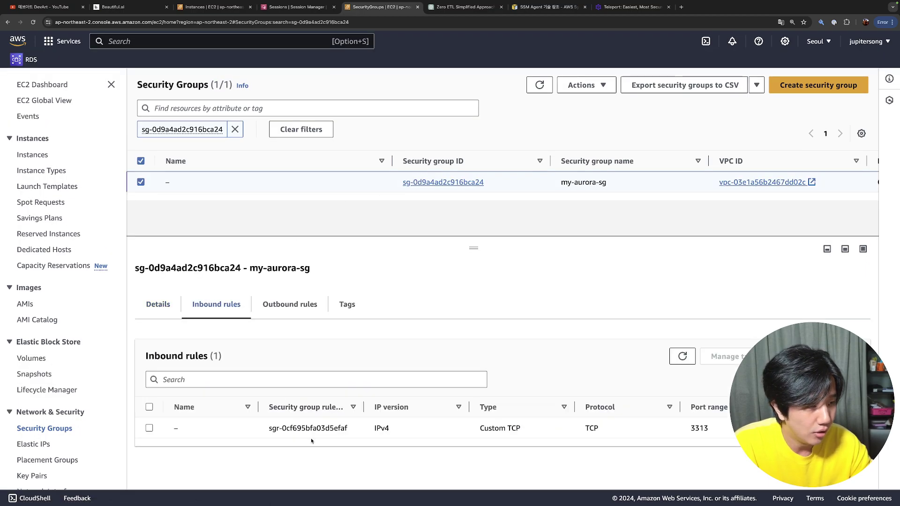
{"action": "scroll", "coordinate": [347, 428], "scroll_direction": "right", "scroll_amount": 3}
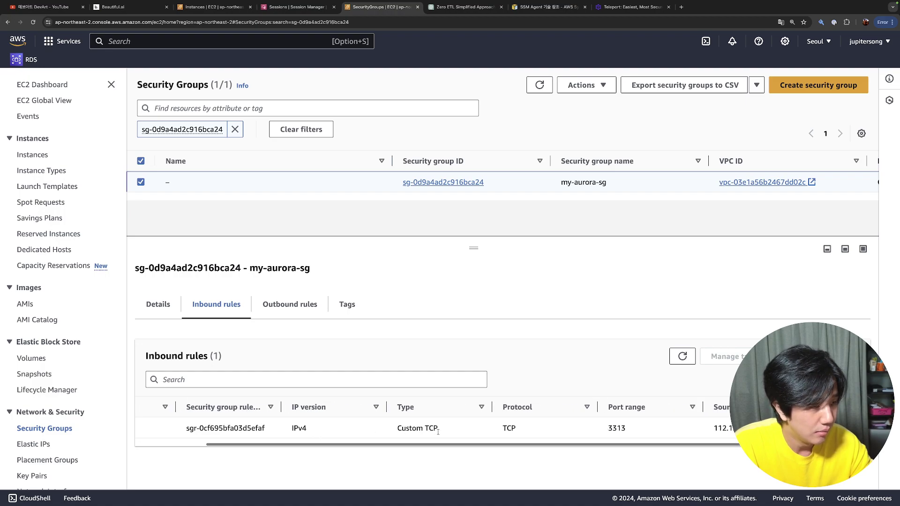
{"action": "left_click", "coordinate": [717, 427]}
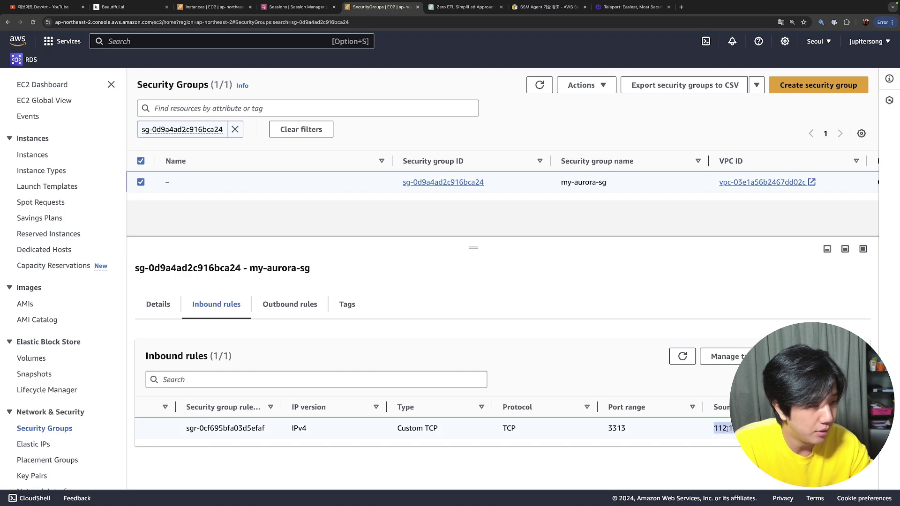
{"action": "scroll", "coordinate": [724, 429], "scroll_direction": "left", "scroll_amount": 3}
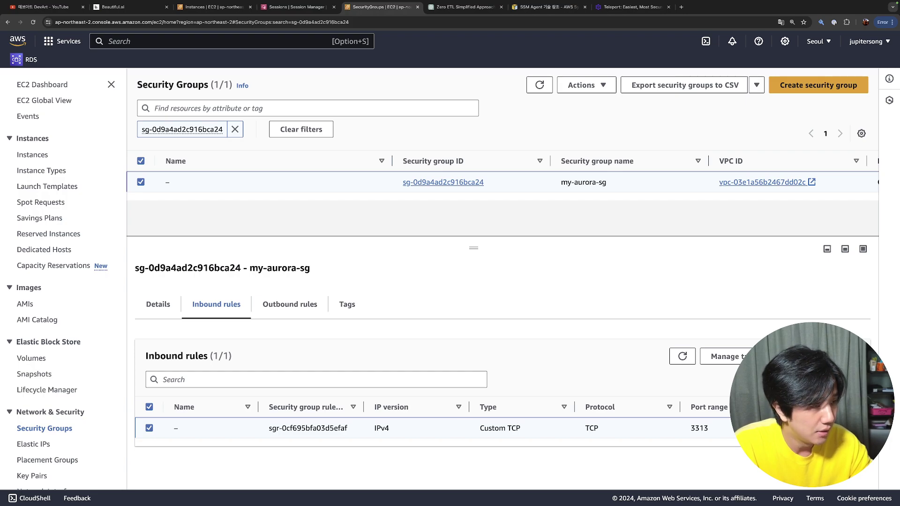
Edit the inbound rules and add a second rule with port range 3313.
{"action": "left_click", "coordinate": [725, 356]}
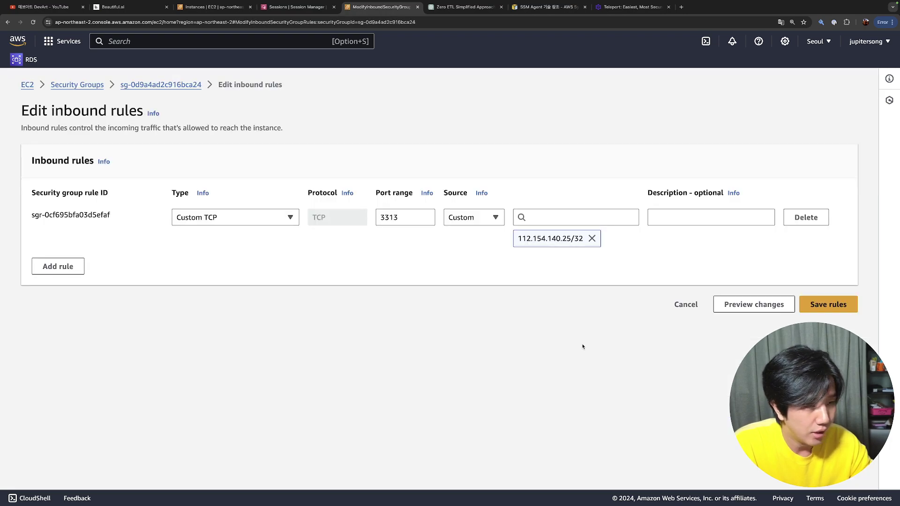
{"action": "left_click", "coordinate": [73, 275]}
{"action": "left_click", "coordinate": [417, 262]}
{"action": "key", "text": "super+a"}
{"action": "type", "text": "3313"}
Set the new rule's source to the EC2 private address 10.100.135.40/32.
{"action": "left_click", "coordinate": [539, 264]}
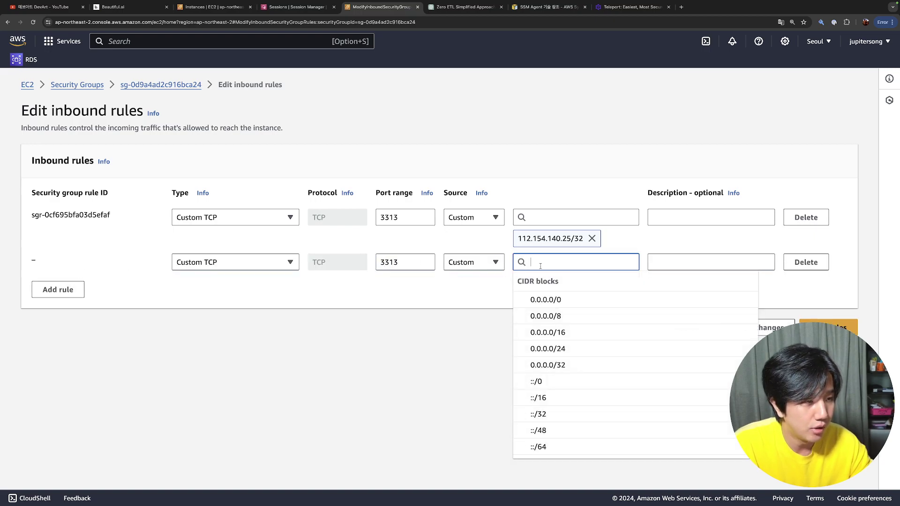
{"action": "key", "text": "ctrl+Left"}
{"action": "key", "text": "ctrl+Right"}
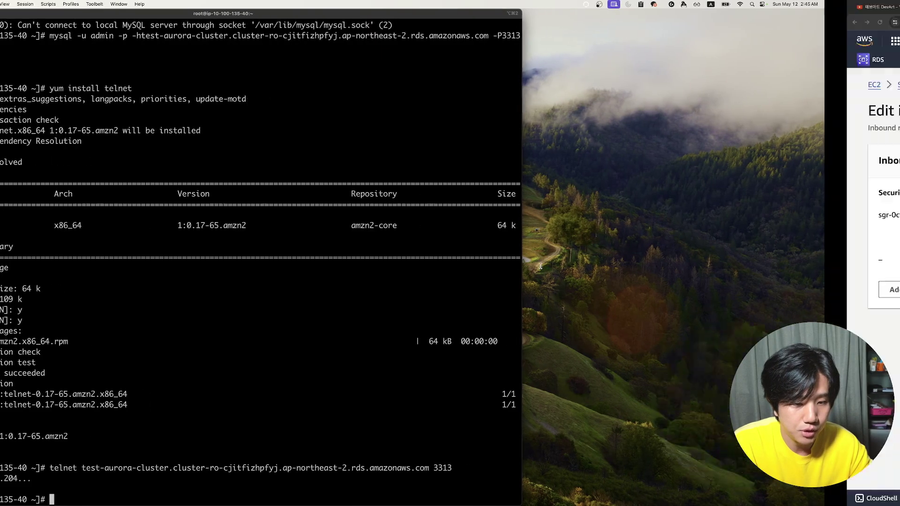
{"action": "left_click", "coordinate": [540, 264]}
{"action": "type", "text": "10."}
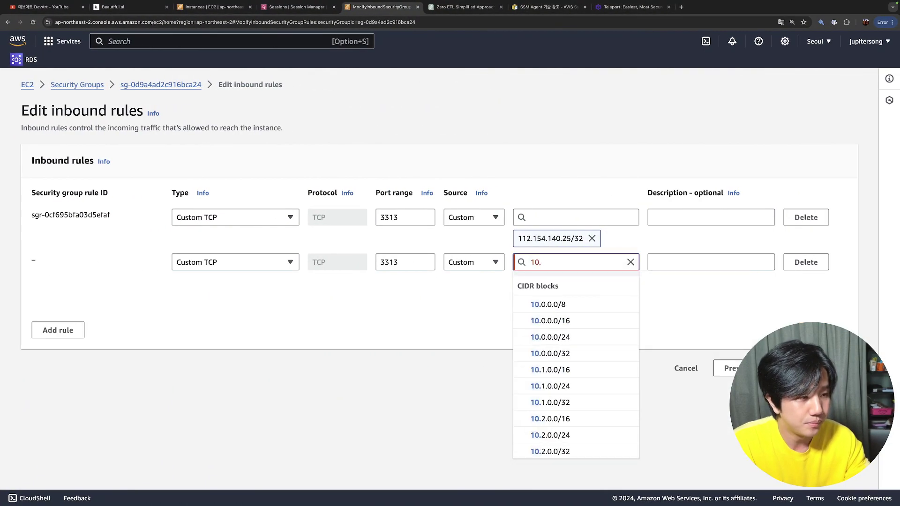
{"action": "key", "text": "ctrl+Left"}
{"action": "key", "text": "ctrl+Right"}
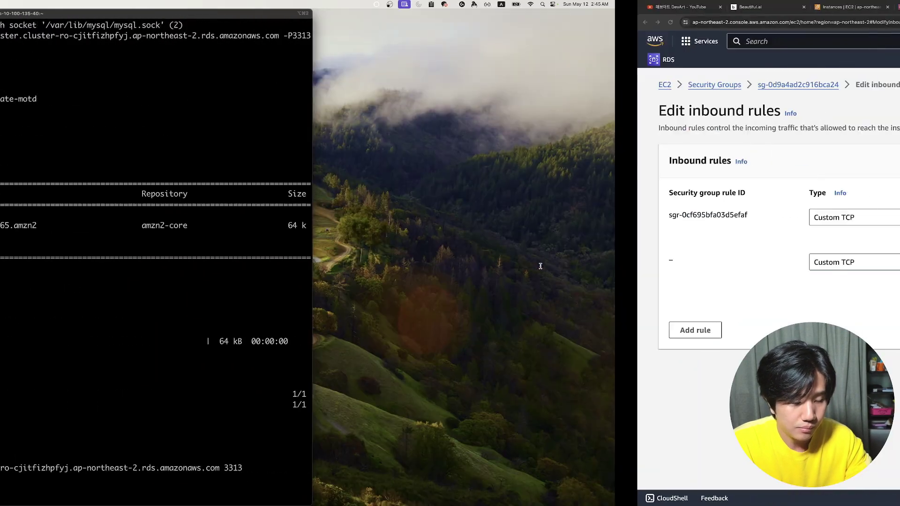
{"action": "type", "text": "00.1"}
{"action": "key", "text": "BackSpace"}
{"action": "key", "text": "BackSpace"}
{"action": "key", "text": "BackSpace"}
{"action": "key", "text": "BackSpace"}
{"action": "type", "text": "100.13"}
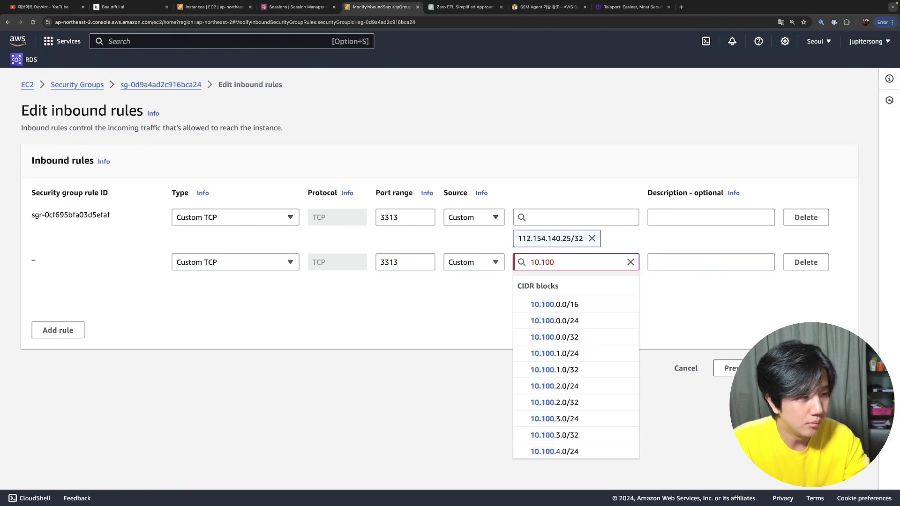
{"action": "type", "text": "45"}
{"action": "key", "text": "BackSpace"}
{"action": "key", "text": "BackSpace"}
{"action": "type", "text": "5"}
{"action": "type", "text": "4"}
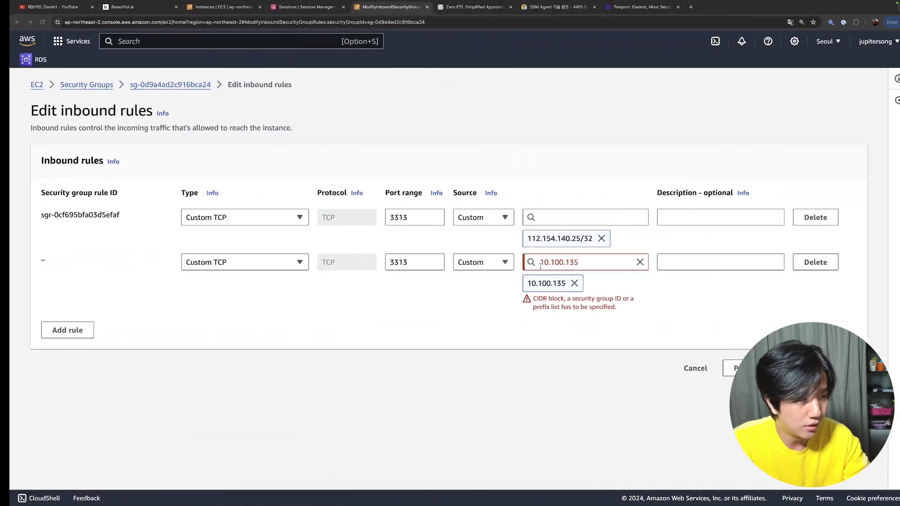
{"action": "key", "text": "BackSpace"}
{"action": "type", "text": ".40/32"}
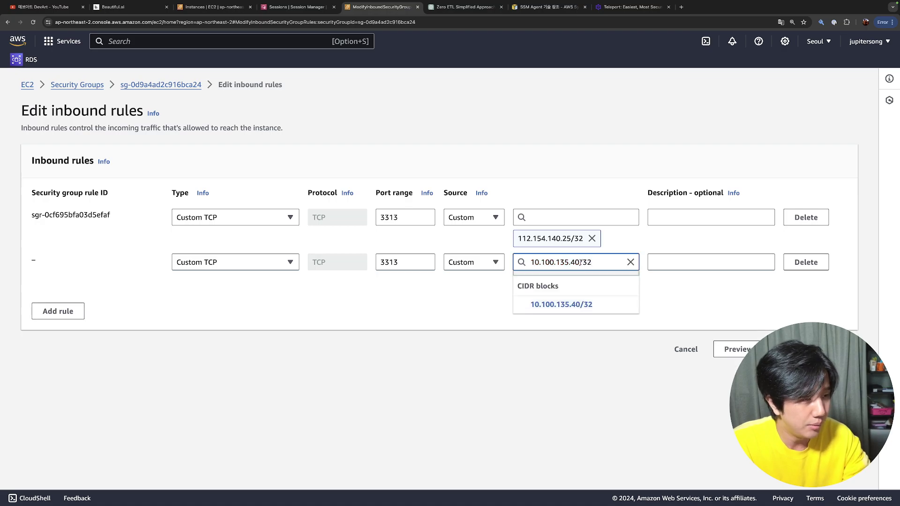
{"action": "left_click_drag", "start_coordinate": [583, 262], "coordinate": [593, 263]}
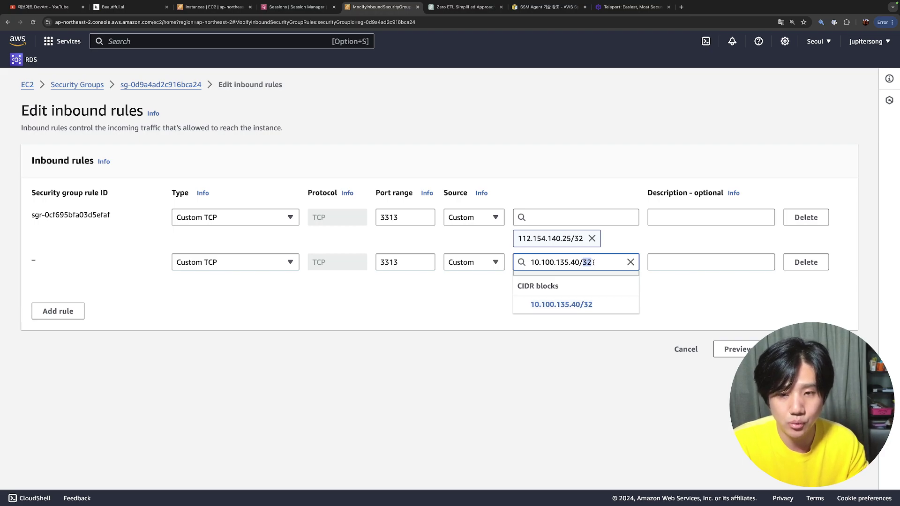
{"action": "triple_click", "coordinate": [594, 263]}
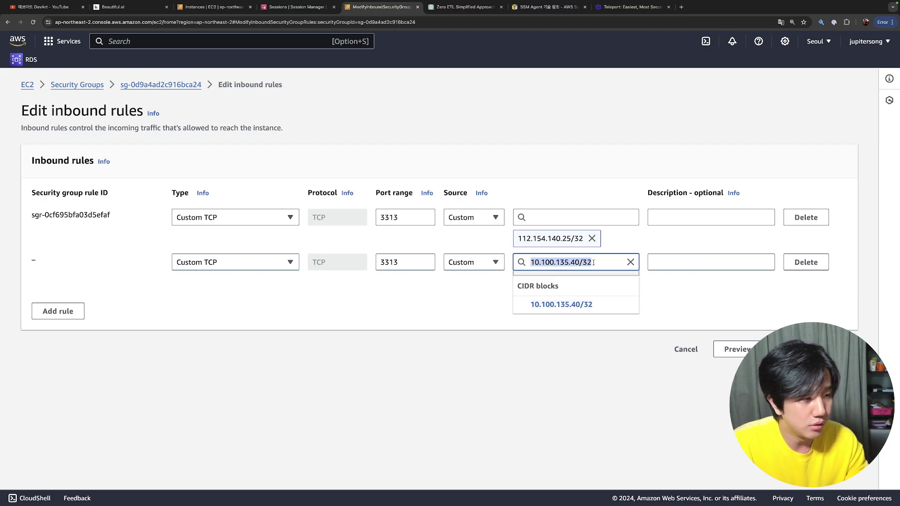
{"action": "left_click_drag", "start_coordinate": [583, 262], "coordinate": [599, 260]}
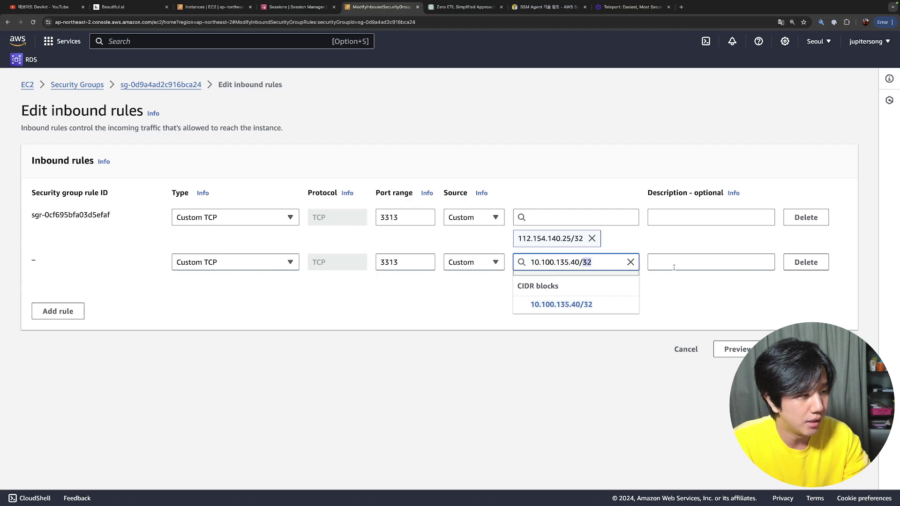
Give the rule the description 'from my-ec2 instance'.
{"action": "left_click", "coordinate": [728, 266]}
{"action": "type", "text": "from my-e"}
{"action": "type", "text": "c"}
{"action": "key", "text": "BackSpace"}
{"action": "type", "text": "-ec2 i"}
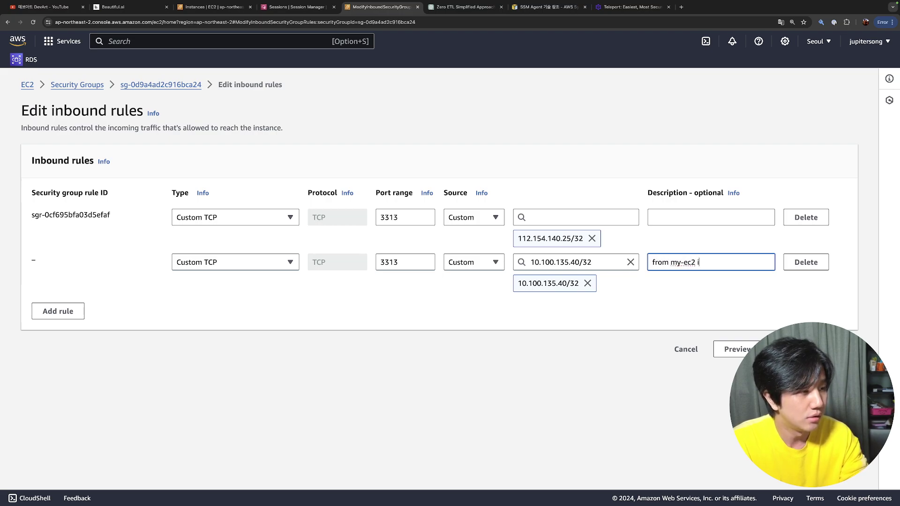
{"action": "type", "text": "nstance"}
Save the inbound rules and rerun the telnet test to the endpoint on port 3313.
{"action": "left_click", "coordinate": [810, 350]}
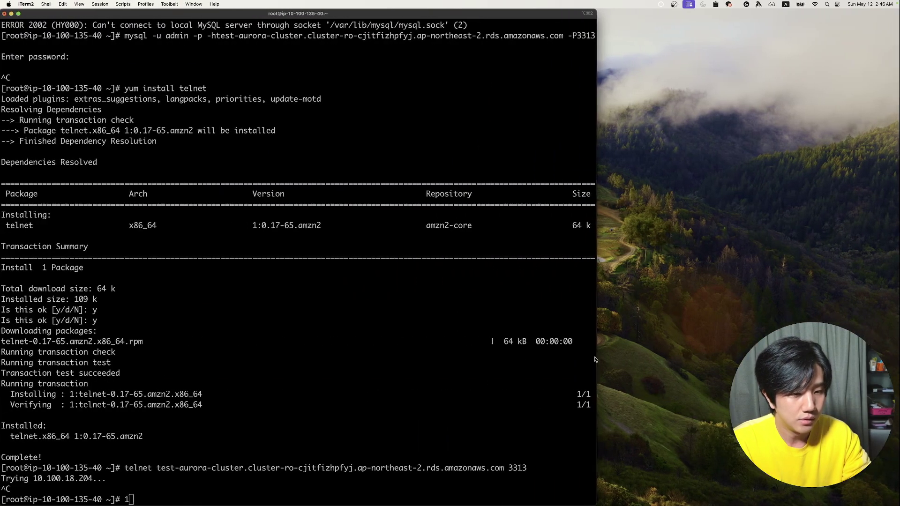
{"action": "left_click", "coordinate": [424, 364]}
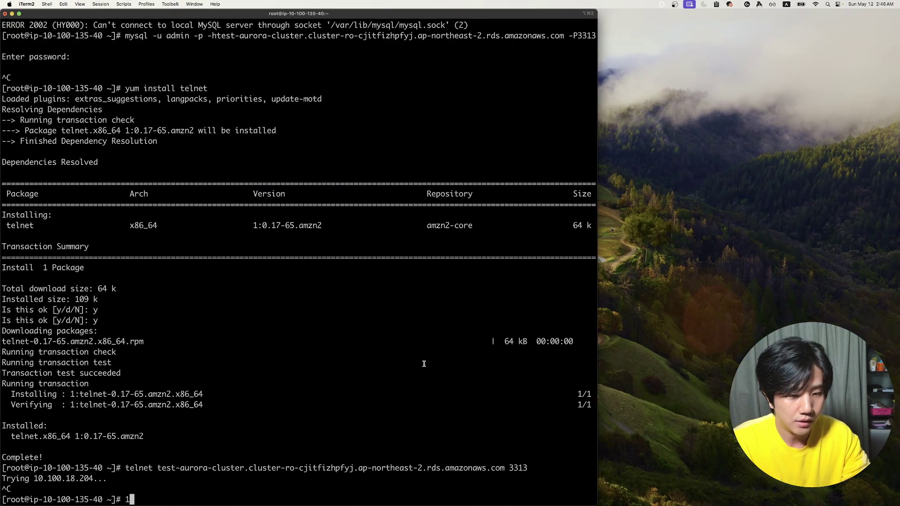
{"action": "key", "text": "Up"}
{"action": "key", "text": "Return"}
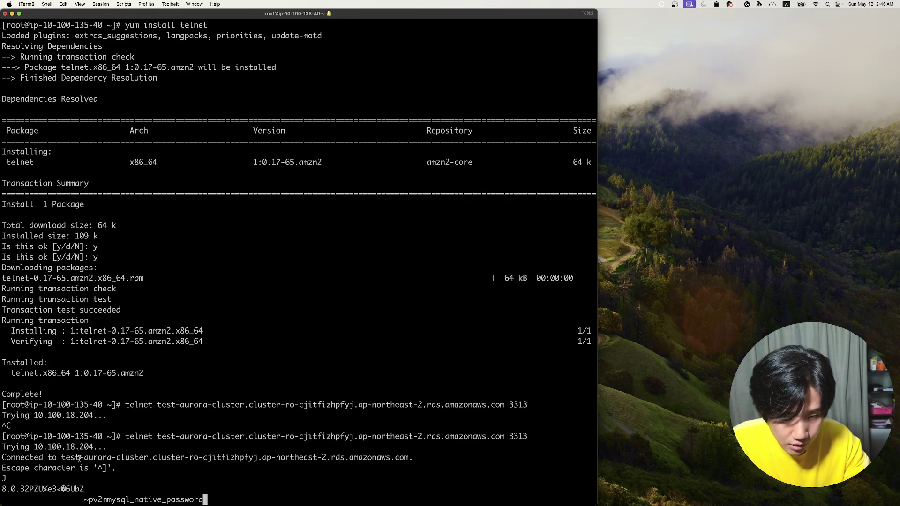
Close the telnet session, which reached MySQL 8.0.32, and recall the mysql -u admin -p login.
{"action": "key", "text": "Return"}
{"action": "key", "text": "Return"}
{"action": "key", "text": "ctrl+c"}
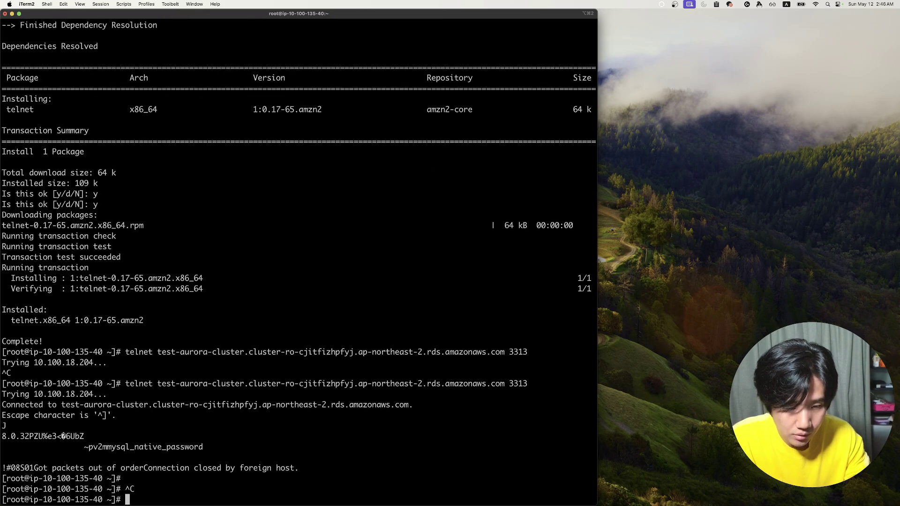
{"action": "key", "text": "Return"}
{"action": "key", "text": "Return"}
{"action": "key", "text": "Return"}
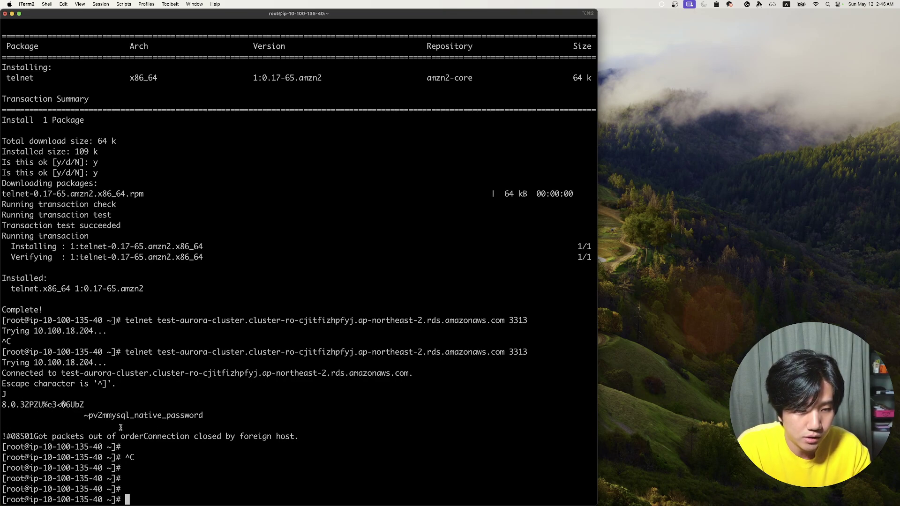
{"action": "key", "text": "Up"}
{"action": "key", "text": "Up"}
{"action": "key", "text": "Up"}
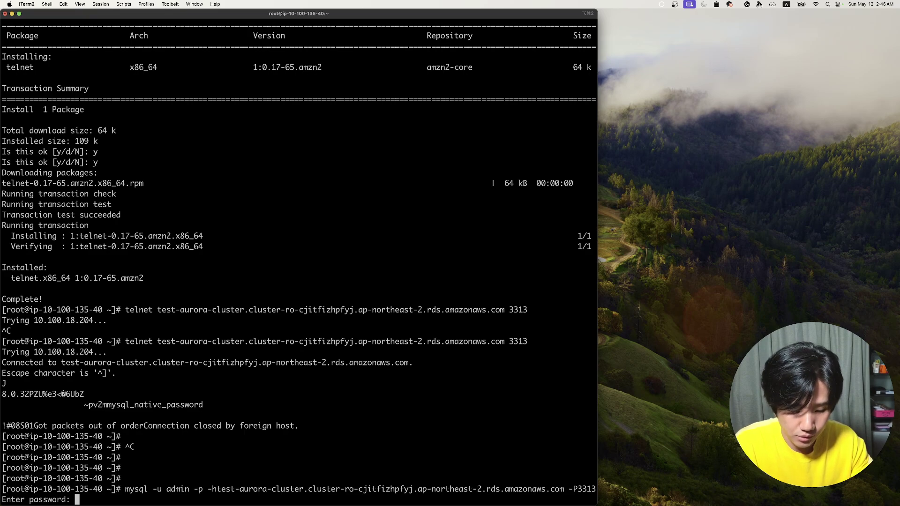
Submit the password at the mysql prompt, get Access denied, and recall the login command.
{"action": "key", "text": "Return"}
{"action": "key", "text": "Up"}
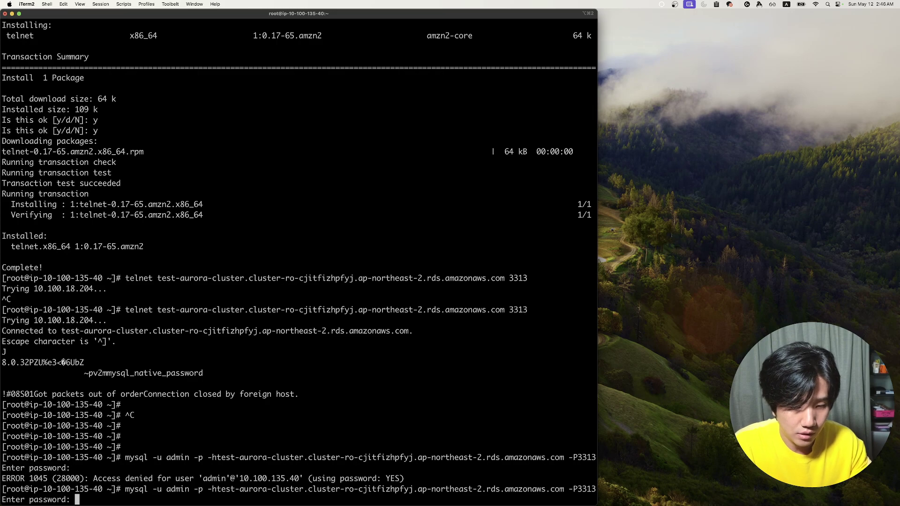
{"action": "key", "text": "Return"}
{"action": "key", "text": "Up"}
{"action": "key", "text": "Left"}
{"action": "key", "text": "Left"}
{"action": "key", "text": "Left"}
{"action": "key", "text": "Left"}
{"action": "key", "text": "Left"}
{"action": "key", "text": "Left"}
{"action": "key", "text": "Left"}
{"action": "key", "text": "Left"}
{"action": "key", "text": "Left"}
{"action": "key", "text": "Left"}
{"action": "key", "text": "Left"}
{"action": "key", "text": "Left"}
{"action": "key", "text": "Left"}
{"action": "key", "text": "Left"}
{"action": "key", "text": "Left"}
{"action": "key", "text": "Left"}
{"action": "key", "text": "Left"}
{"action": "key", "text": "Left"}
{"action": "key", "text": "Left"}
{"action": "key", "text": "Left"}
{"action": "key", "text": "Left"}
{"action": "key", "text": "Left"}
{"action": "key", "text": "Left"}
{"action": "key", "text": "Left"}
{"action": "key", "text": "Left"}
{"action": "key", "text": "Left"}
{"action": "key", "text": "Left"}
{"action": "key", "text": "Left"}
{"action": "key", "text": "Left"}
{"action": "key", "text": "Left"}
{"action": "key", "text": "Left"}
{"action": "key", "text": "Left"}
{"action": "key", "text": "Left"}
{"action": "key", "text": "Left"}
{"action": "key", "text": "Left"}
{"action": "key", "text": "Left"}
{"action": "key", "text": "Left"}
{"action": "key", "text": "Left"}
{"action": "key", "text": "Left"}
{"action": "key", "text": "Left"}
{"action": "key", "text": "Left"}
{"action": "key", "text": "Left"}
{"action": "key", "text": "Left"}
{"action": "key", "text": "Left"}
{"action": "key", "text": "Left"}
{"action": "key", "text": "Left"}
{"action": "key", "text": "Left"}
Insert the saved password right after -p from Clipy history and run the admin login on port 3313.
{"action": "key", "text": "super+shift+v"}
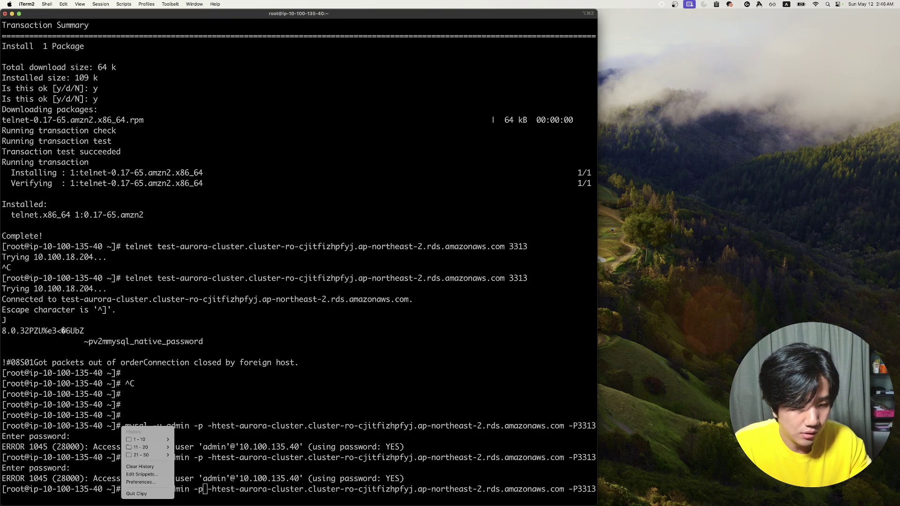
{"action": "key", "text": "Escape"}
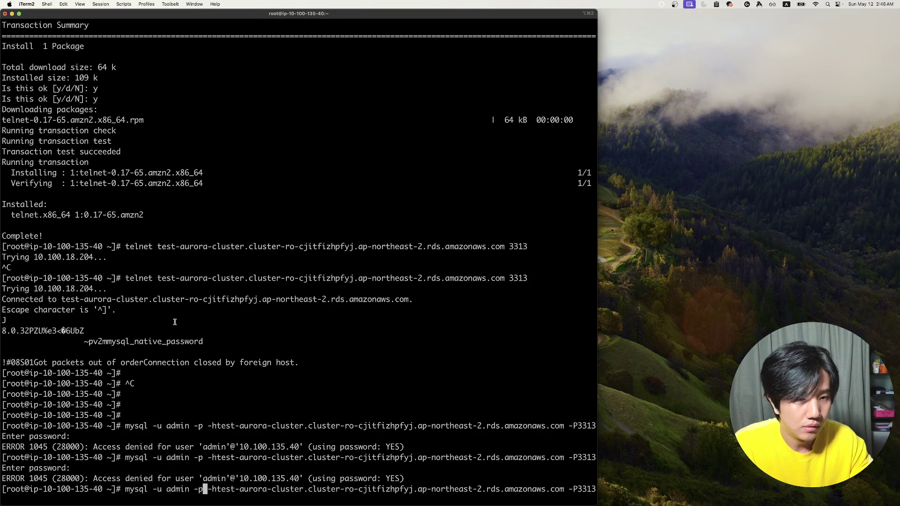
{"action": "key", "text": "super+shift+v"}
{"action": "key", "text": "Down"}
{"action": "key", "text": "Right"}
{"action": "key", "text": "Down"}
{"action": "key", "text": "Down"}
{"action": "key", "text": "Down"}
{"action": "key", "text": "Down"}
{"action": "key", "text": "Down"}
{"action": "key", "text": "Down"}
{"action": "key", "text": "Return"}
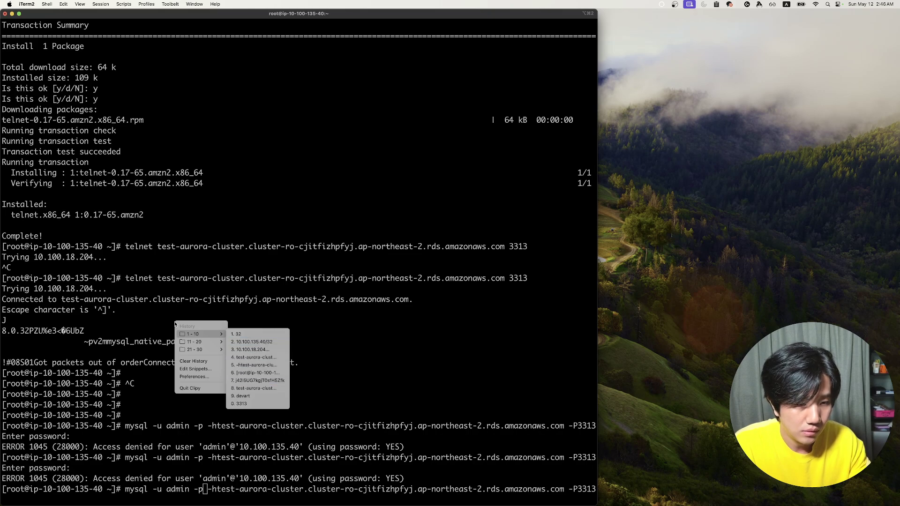
{"action": "key", "text": "Return"}
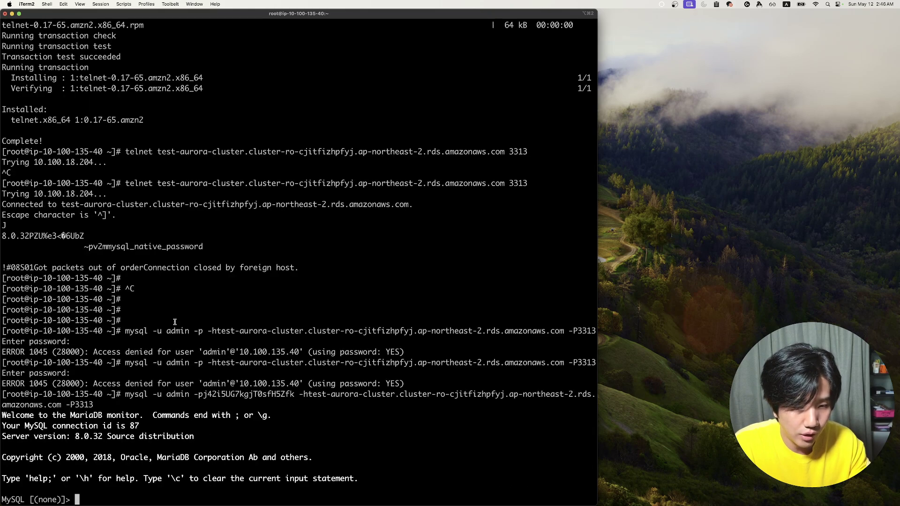
Review the successful mysql command line, then exit the MySQL session.
{"action": "left_click_drag", "start_coordinate": [125, 394], "coordinate": [367, 401]}
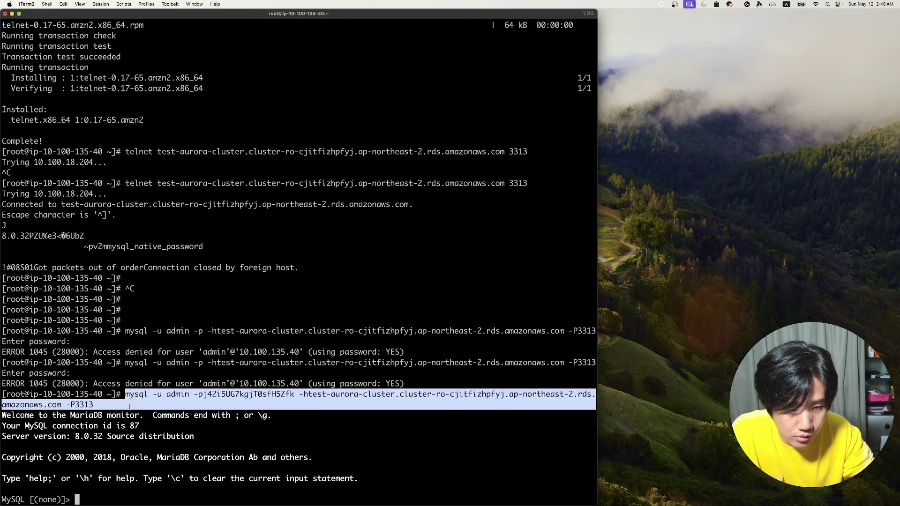
{"action": "left_click_drag", "start_coordinate": [105, 405], "coordinate": [95, 404]}
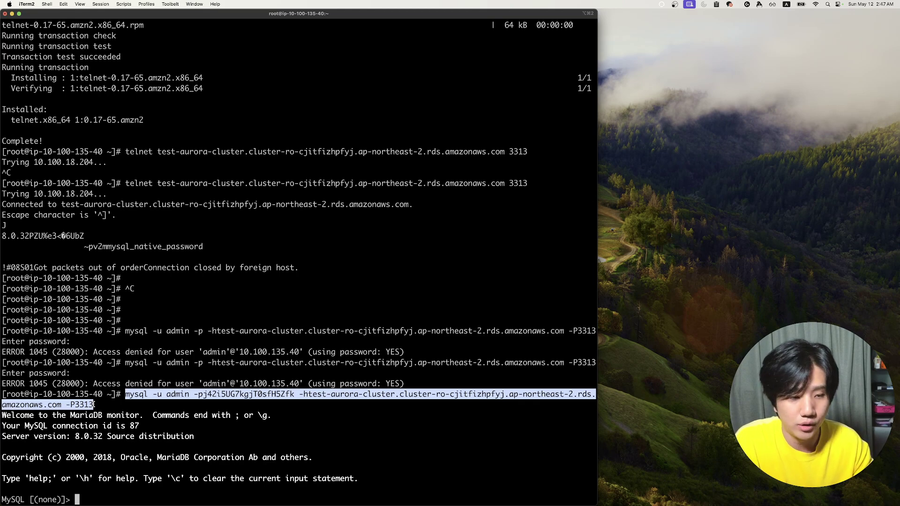
{"action": "left_click", "coordinate": [188, 398]}
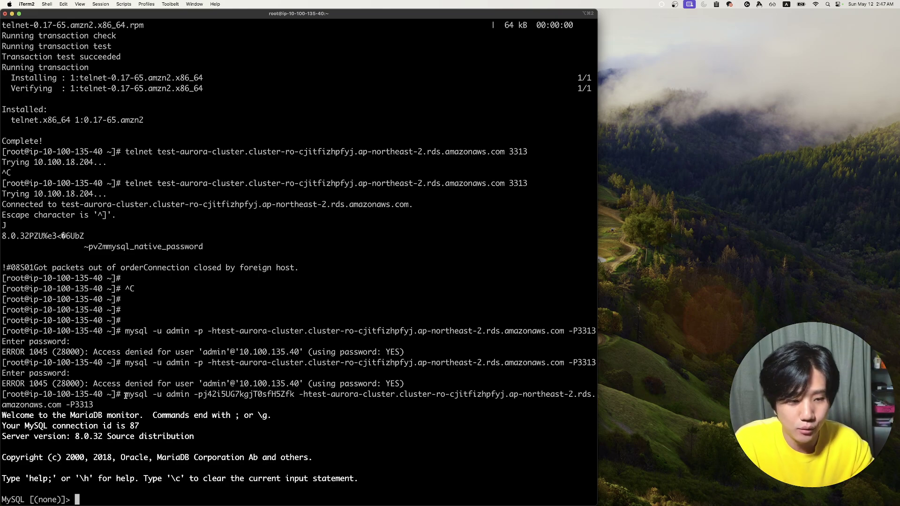
{"action": "double_click", "coordinate": [206, 395]}
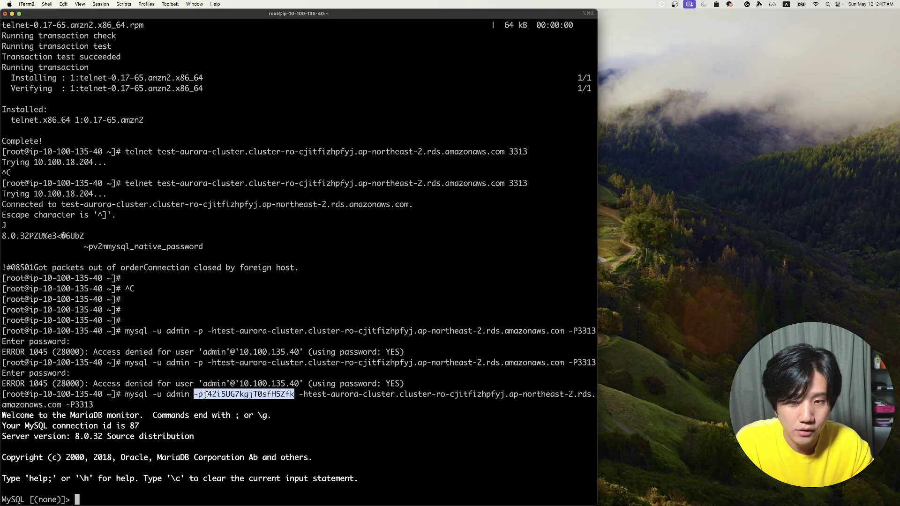
{"action": "left_click", "coordinate": [206, 395]}
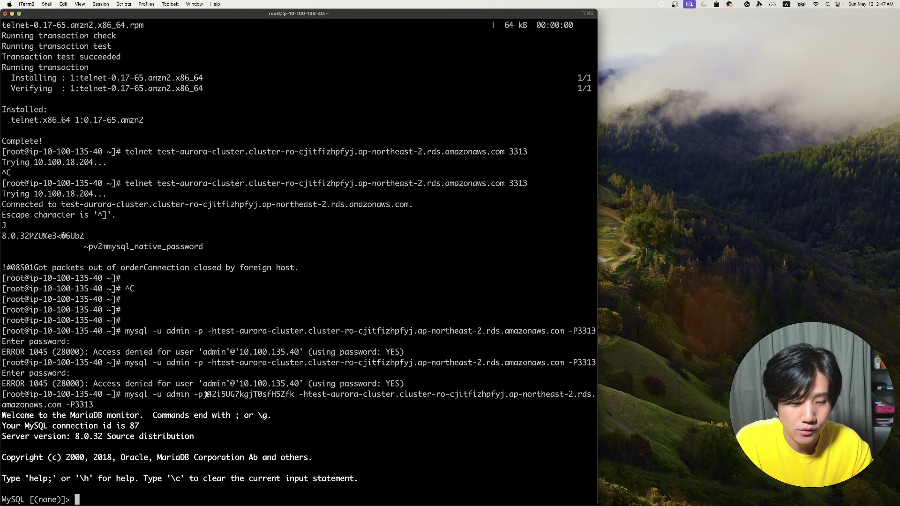
{"action": "type", "text": "exit"}
{"action": "key", "text": "Return"}
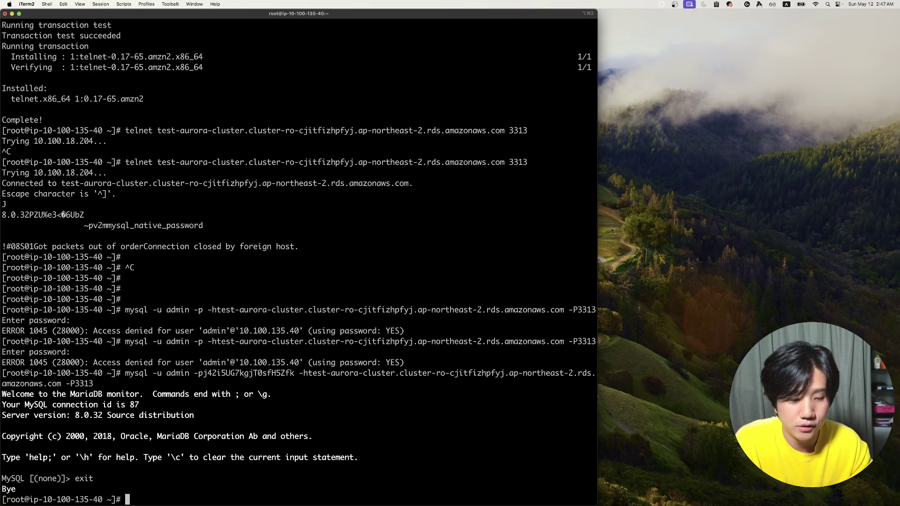
Recall the mysql command, remove the inline password, and rerun it so it prompts for the password.
{"action": "key", "text": "Up"}
{"action": "key", "text": "Left"}
{"action": "key", "text": "Left"}
{"action": "key", "text": "Left"}
{"action": "key", "text": "Left"}
{"action": "key", "text": "Left"}
{"action": "key", "text": "Left"}
{"action": "key", "text": "Left"}
{"action": "key", "text": "Left"}
{"action": "key", "text": "Left"}
{"action": "key", "text": "Left"}
{"action": "key", "text": "Left"}
{"action": "key", "text": "Left"}
{"action": "key", "text": "Left"}
{"action": "key", "text": "Left"}
{"action": "key", "text": "Left"}
{"action": "key", "text": "Left"}
{"action": "key", "text": "Left"}
{"action": "key", "text": "Left"}
{"action": "key", "text": "Left"}
{"action": "key", "text": "Left"}
{"action": "key", "text": "Left"}
{"action": "key", "text": "Left"}
{"action": "key", "text": "Left"}
{"action": "key", "text": "Left"}
{"action": "key", "text": "Left"}
{"action": "key", "text": "Left"}
{"action": "key", "text": "Left"}
{"action": "key", "text": "Left"}
{"action": "key", "text": "Left"}
{"action": "key", "text": "Left"}
{"action": "key", "text": "Left"}
{"action": "key", "text": "Left"}
{"action": "key", "text": "Left"}
{"action": "key", "text": "Left"}
{"action": "key", "text": "Left"}
{"action": "key", "text": "Left"}
{"action": "key", "text": "Left"}
{"action": "key", "text": "Left"}
{"action": "key", "text": "Left"}
{"action": "key", "text": "Left"}
{"action": "key", "text": "Right"}
{"action": "key", "text": "BackSpace"}
{"action": "key", "text": "BackSpace"}
{"action": "key", "text": "BackSpace"}
{"action": "key", "text": "BackSpace"}
{"action": "key", "text": "BackSpace"}
{"action": "key", "text": "BackSpace"}
{"action": "key", "text": "BackSpace"}
{"action": "key", "text": "BackSpace"}
{"action": "key", "text": "BackSpace"}
{"action": "key", "text": "BackSpace"}
{"action": "key", "text": "BackSpace"}
{"action": "key", "text": "BackSpace"}
{"action": "key", "text": "BackSpace"}
{"action": "key", "text": "BackSpace"}
{"action": "key", "text": "BackSpace"}
{"action": "key", "text": "BackSpace"}
{"action": "key", "text": "BackSpace"}
{"action": "key", "text": "BackSpace"}
{"action": "key", "text": "BackSpace"}
{"action": "key", "text": "BackSpace"}
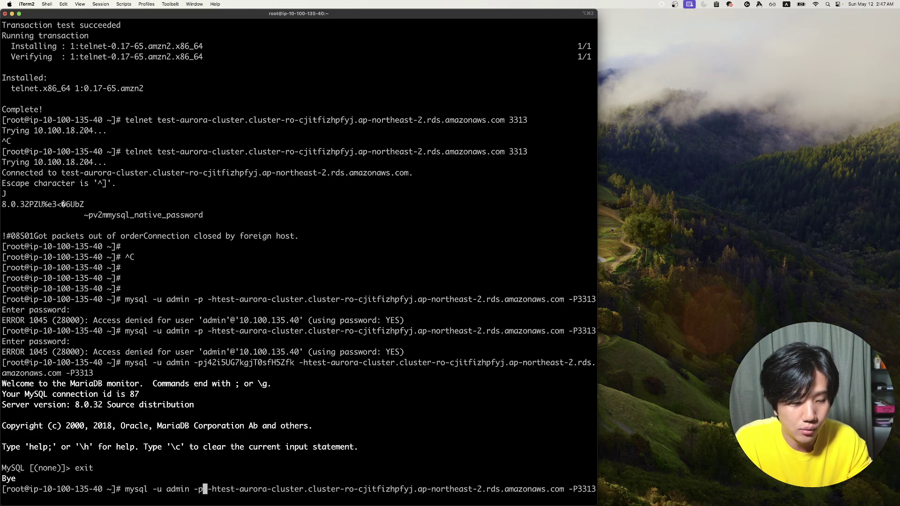
{"action": "key", "text": "Return"}
{"action": "key", "text": "Return"}
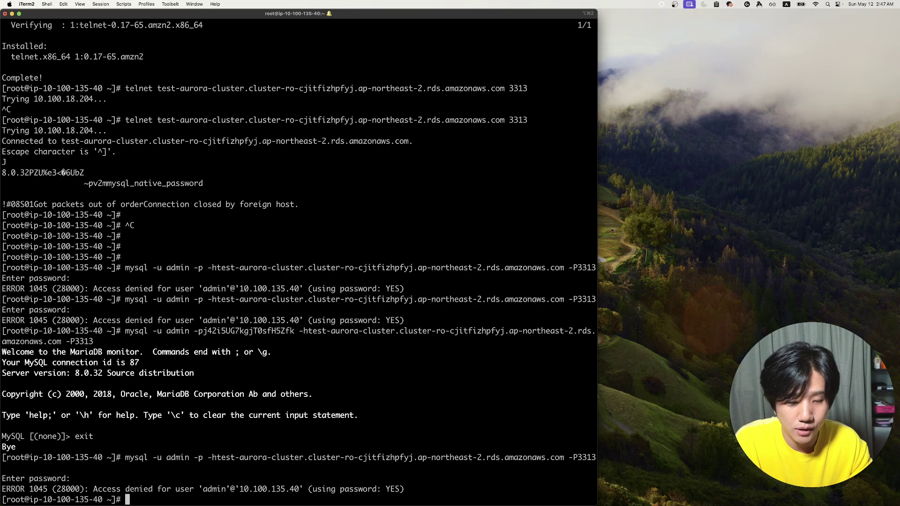
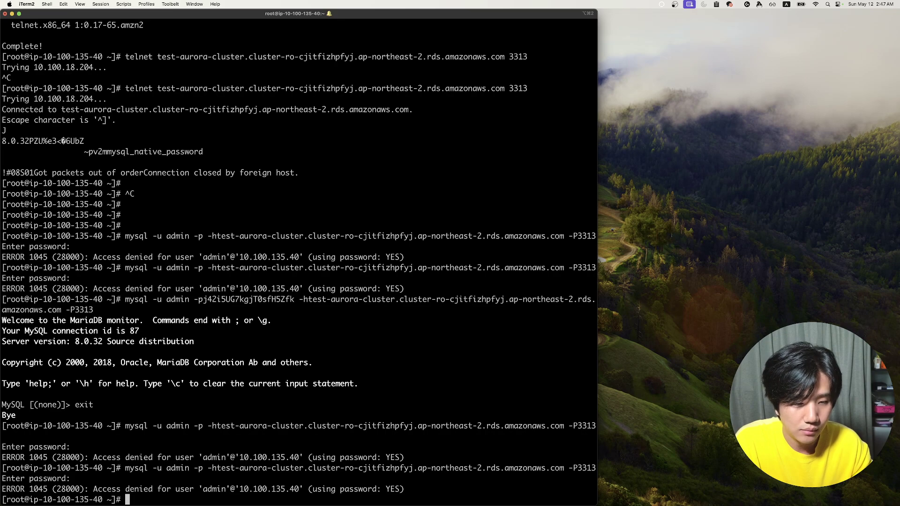
Copy the password from the earlier mysql login command and paste it at the shell prompt.
{"action": "key", "text": "Up"}
{"action": "key", "text": "Down"}
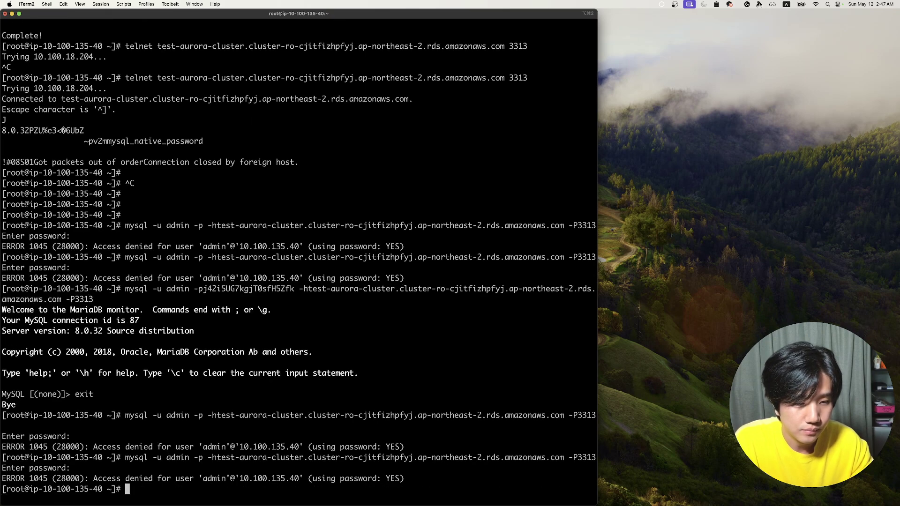
{"action": "left_click_drag", "start_coordinate": [203, 289], "coordinate": [294, 289]}
{"action": "key", "text": "super+c"}
{"action": "right_click", "coordinate": [294, 289]}
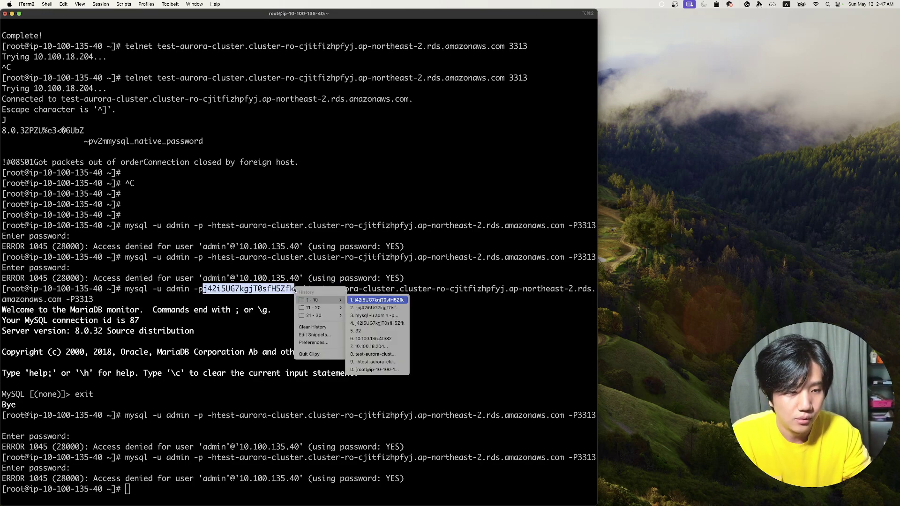
{"action": "left_click", "coordinate": [312, 299]}
{"action": "key", "text": "Return"}
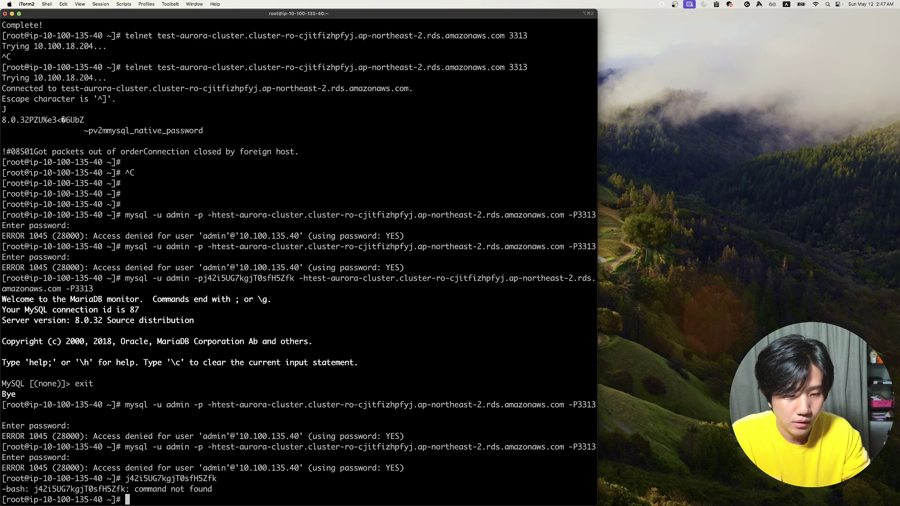
Rerun the mysql login, paste the password, and reach the MySQL prompt as connection 94.
{"action": "key", "text": "Up"}
{"action": "key", "text": "Up"}
{"action": "key", "text": "Return"}
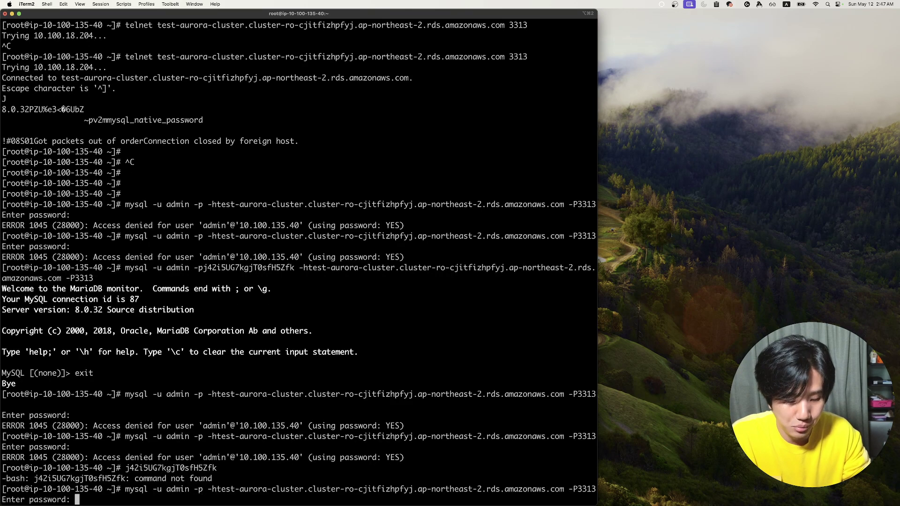
{"action": "key", "text": "super+v"}
{"action": "key", "text": "Return"}
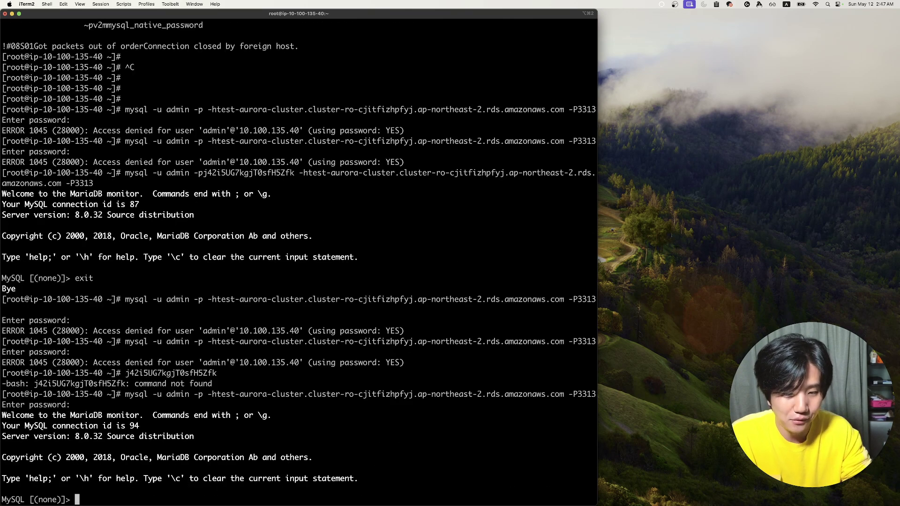
{"action": "key", "text": "Return"}
{"action": "key", "text": "Return"}
{"action": "key", "text": "Return"}
{"action": "key", "text": "Return"}
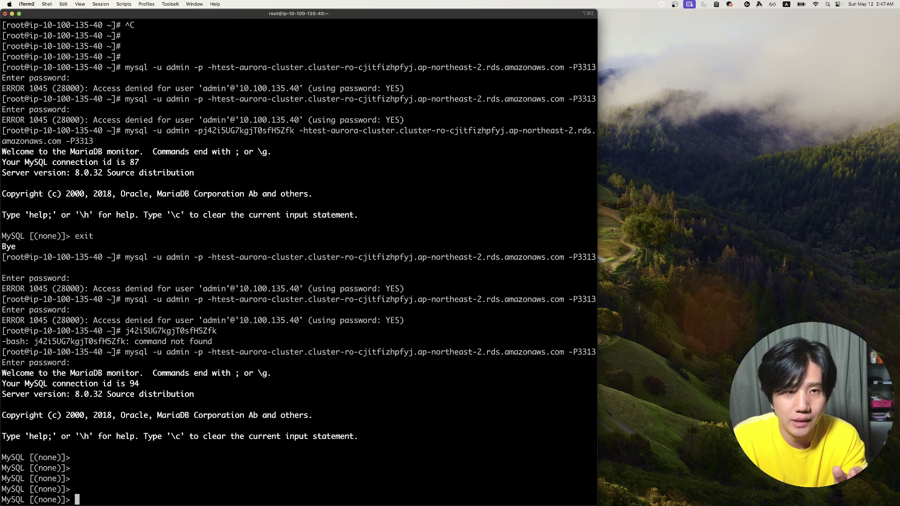
{"action": "key", "text": "F4"}
Launch App Store and search it for 'db safer'.
{"action": "type", "text": "app"}
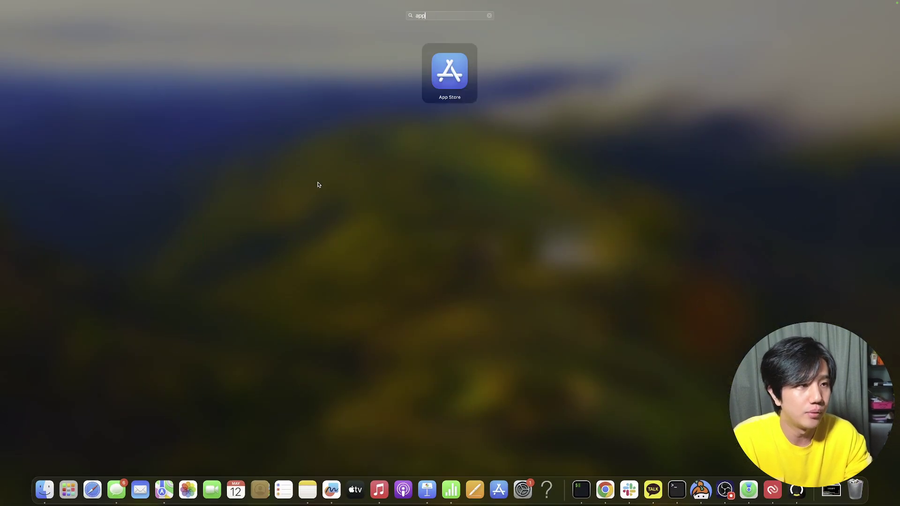
{"action": "key", "text": "Return"}
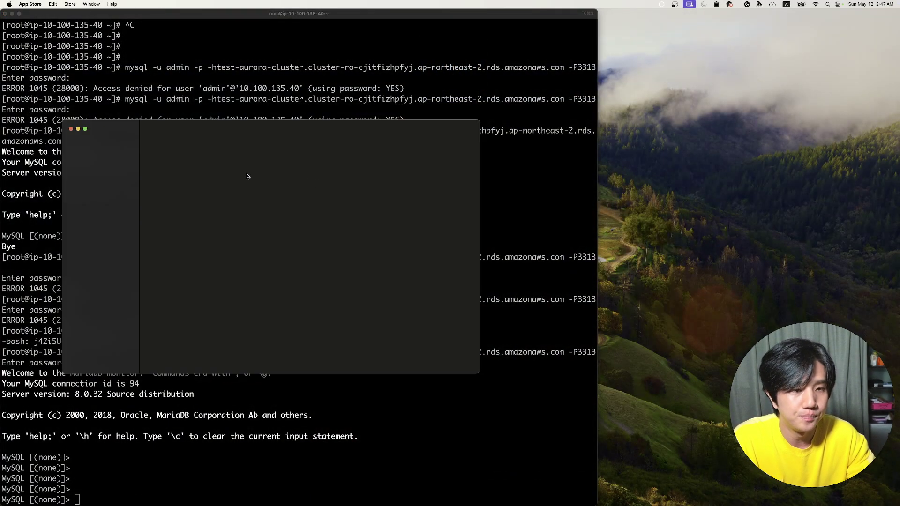
{"action": "left_click", "coordinate": [119, 145]}
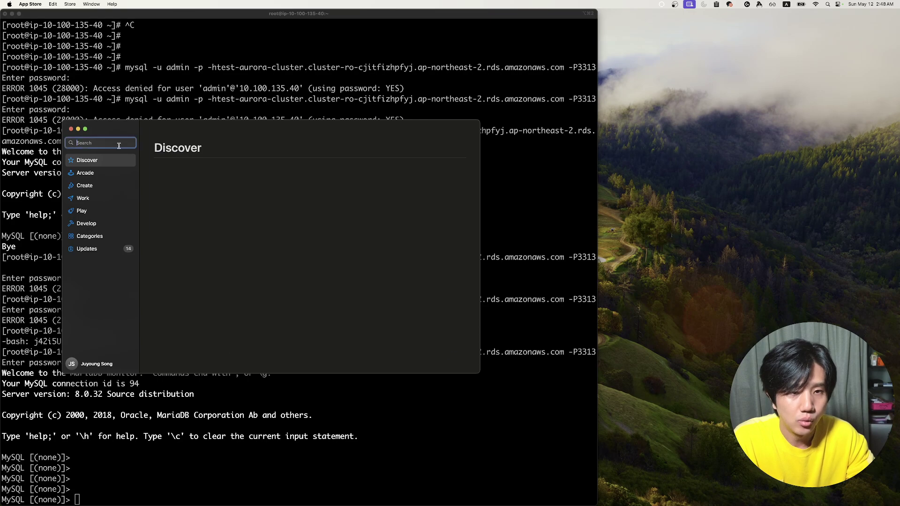
{"action": "type", "text": "db safer"}
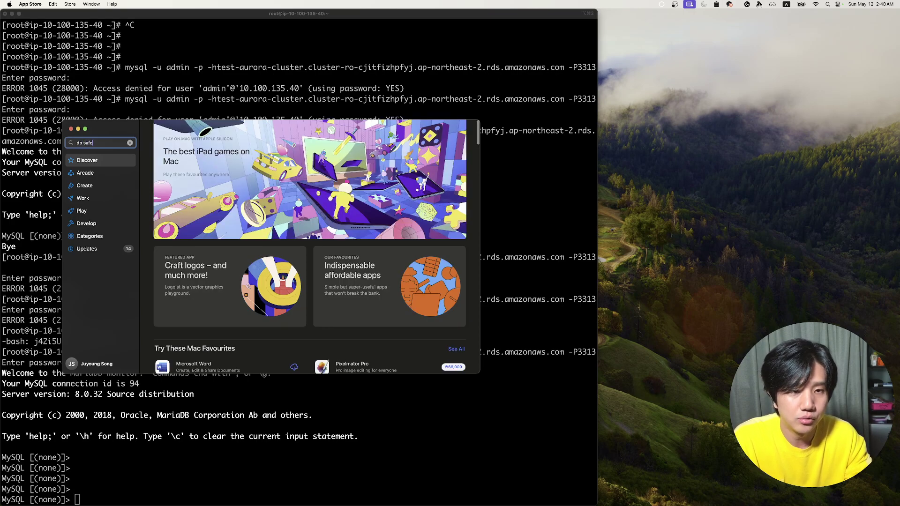
{"action": "key", "text": "Return"}
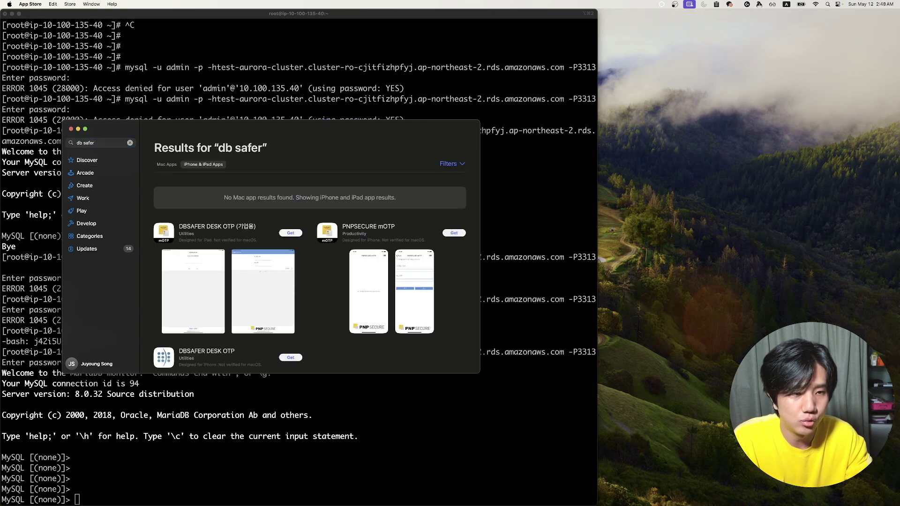
Redo the App Store search as 'dbever', then return to the full-screen browser.
{"action": "left_click", "coordinate": [115, 144]}
{"action": "key", "text": "BackSpace"}
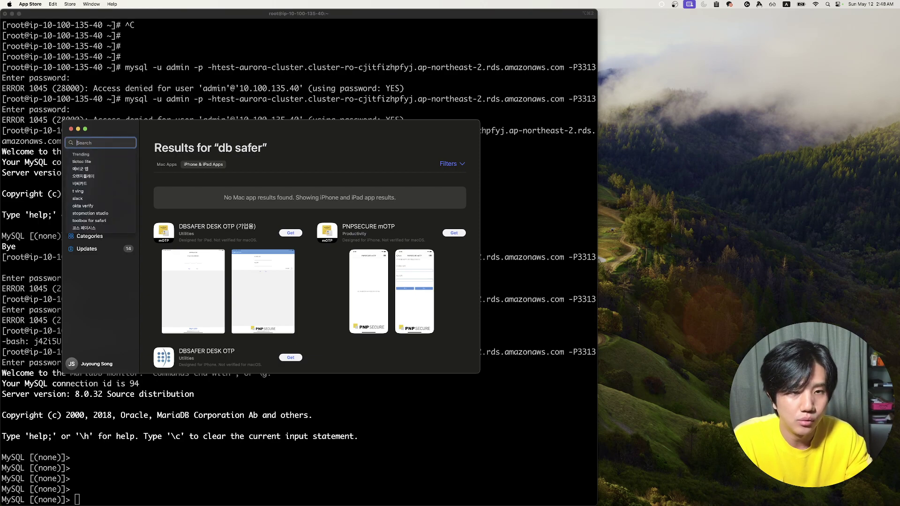
{"action": "type", "text": "d"}
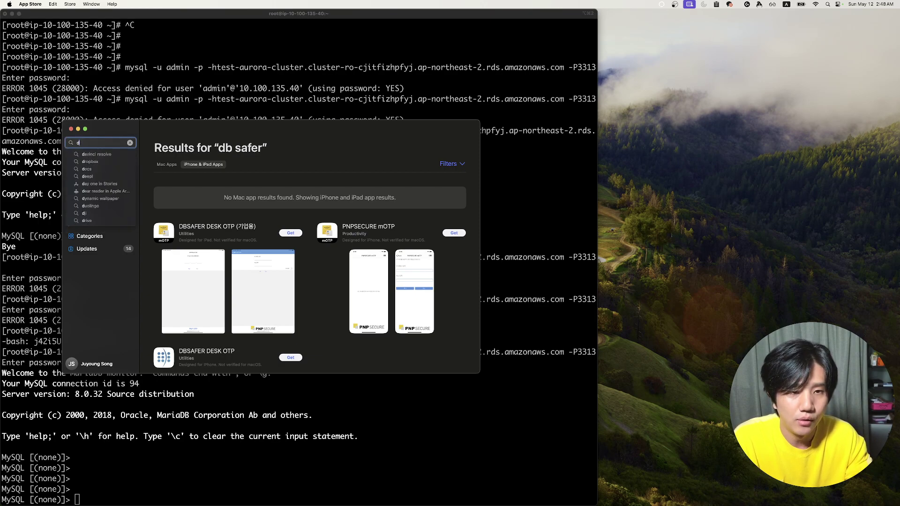
{"action": "type", "text": "bever"}
{"action": "key", "text": "Return"}
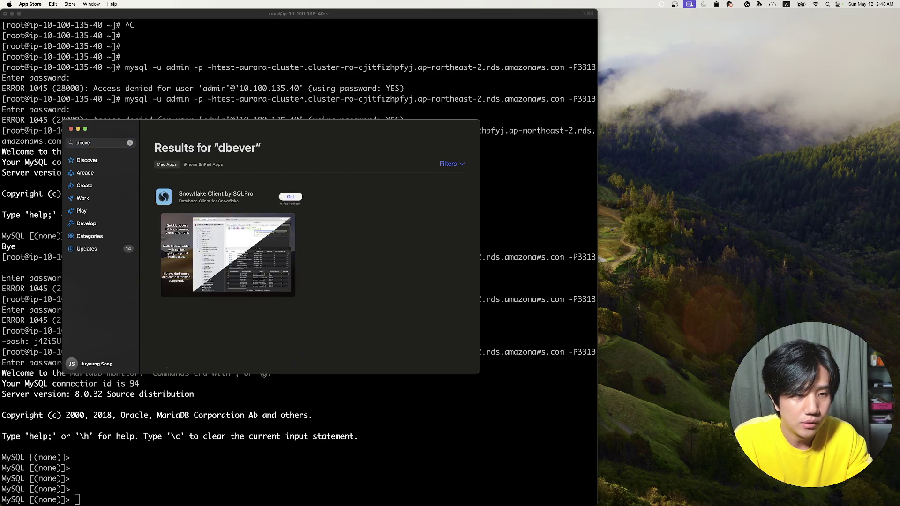
{"action": "key", "text": "ctrl+Right"}
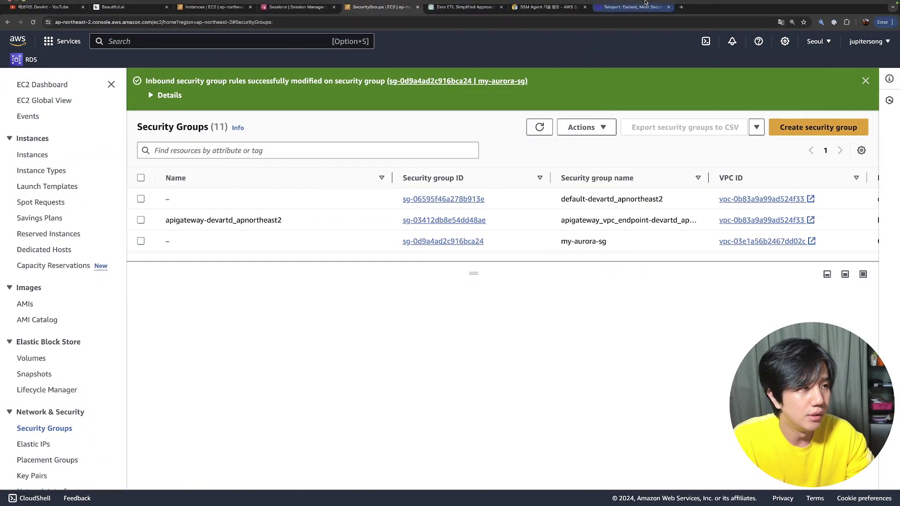
Google 'dbeaver' in a new tab and open the DBeaver release page.
{"action": "left_click", "coordinate": [680, 7]}
{"action": "type", "text": "www."}
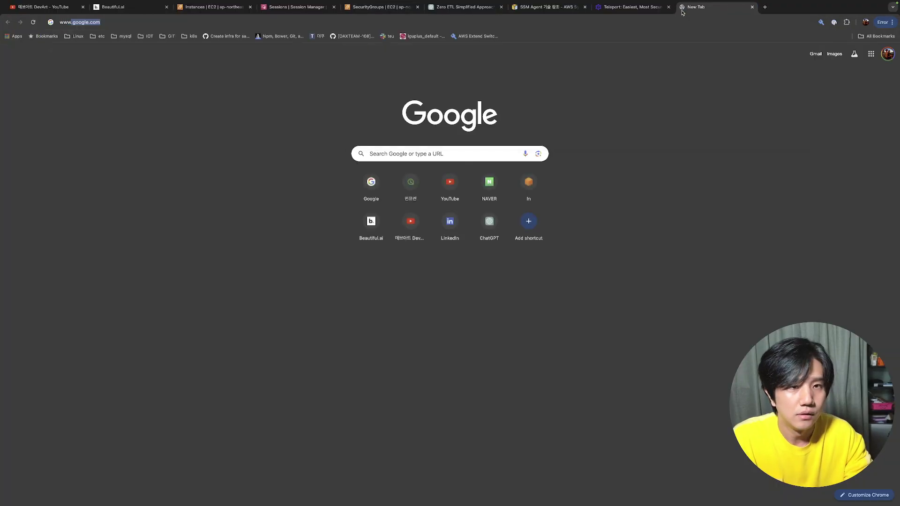
{"action": "key", "text": "Return"}
{"action": "type", "text": "dbeave"}
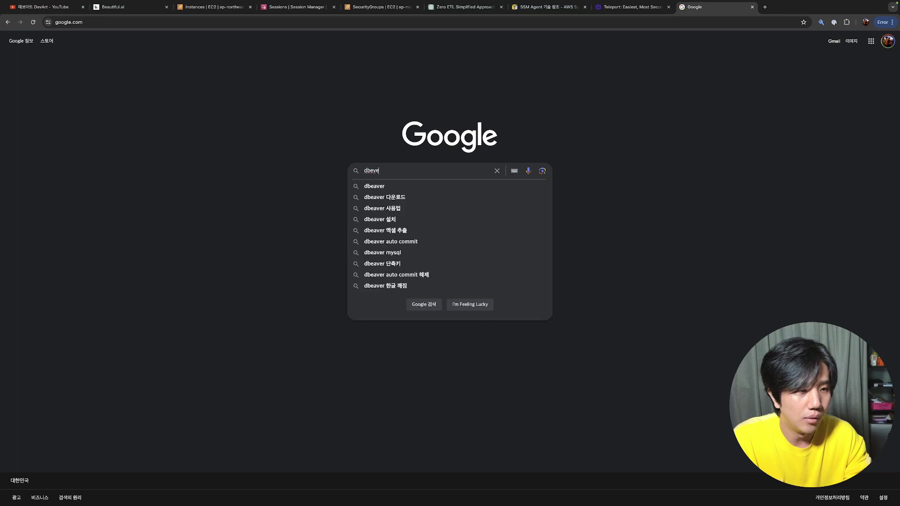
{"action": "type", "text": "r"}
{"action": "key", "text": "Up"}
{"action": "key", "text": "Down"}
{"action": "key", "text": "Down"}
{"action": "key", "text": "Down"}
{"action": "key", "text": "Up"}
{"action": "key", "text": "Return"}
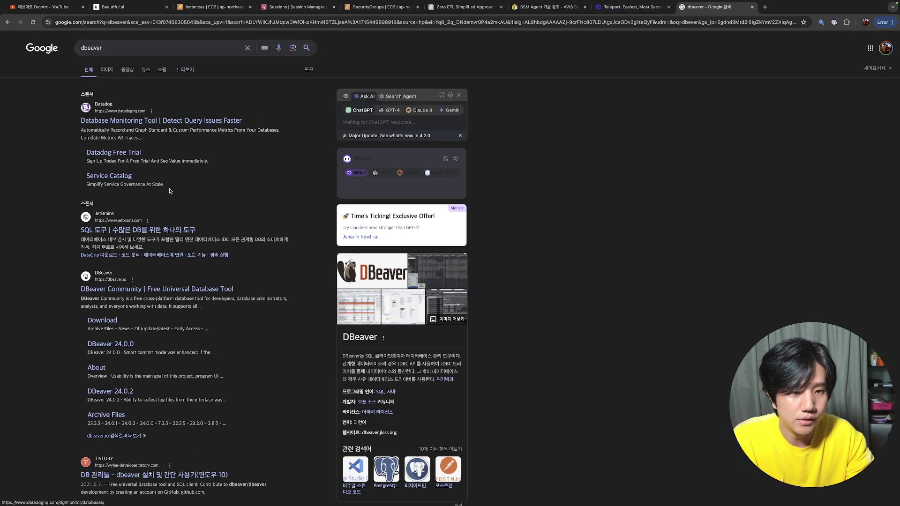
{"action": "scroll", "coordinate": [158, 209], "scroll_direction": "down", "scroll_amount": 1}
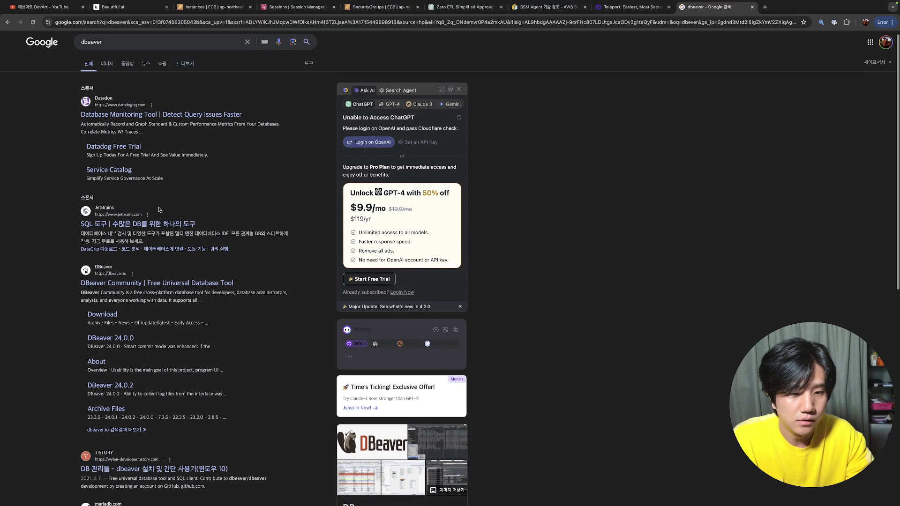
{"action": "left_click", "coordinate": [108, 388]}
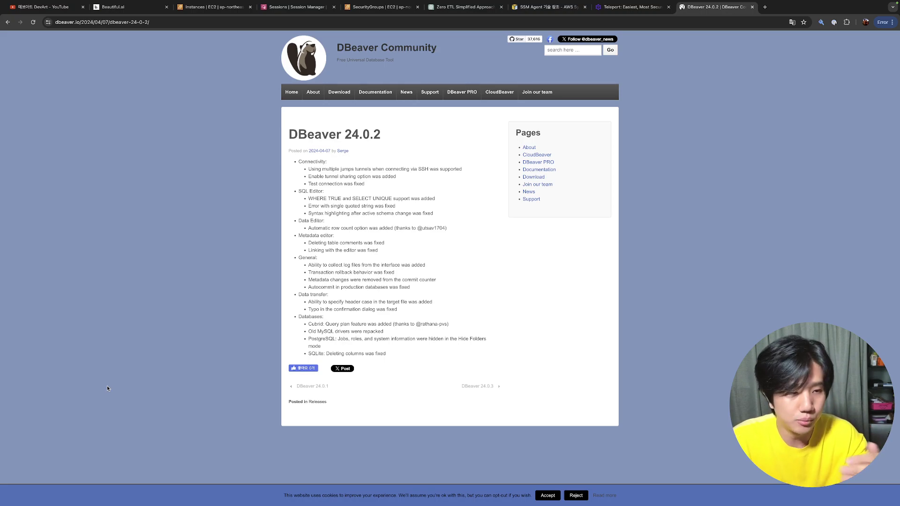
Accept cookies and download the DBeaver macOS for Apple Silicon dmg.
{"action": "left_click", "coordinate": [543, 495]}
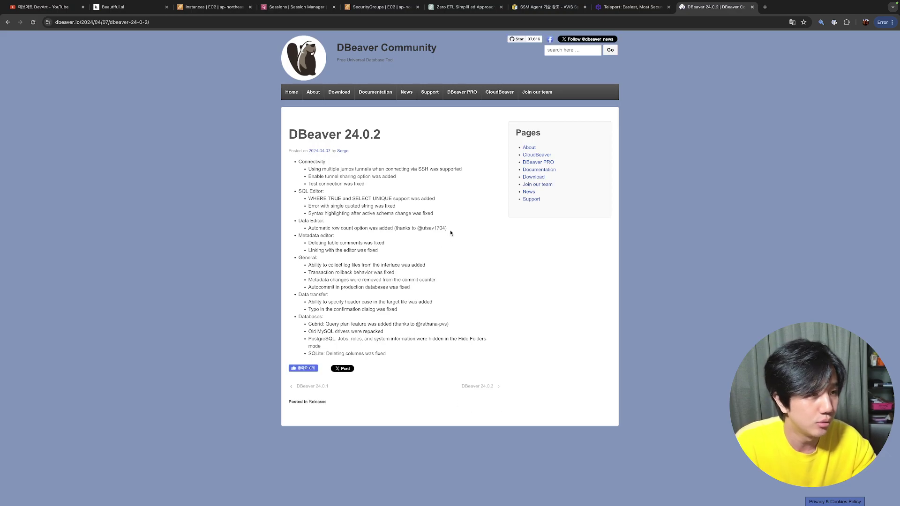
{"action": "left_click", "coordinate": [538, 177]}
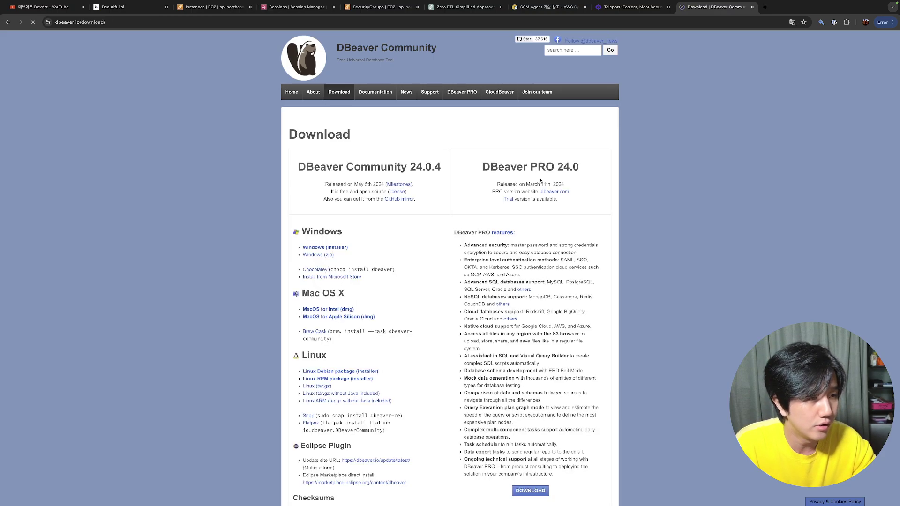
{"action": "left_click", "coordinate": [343, 320]}
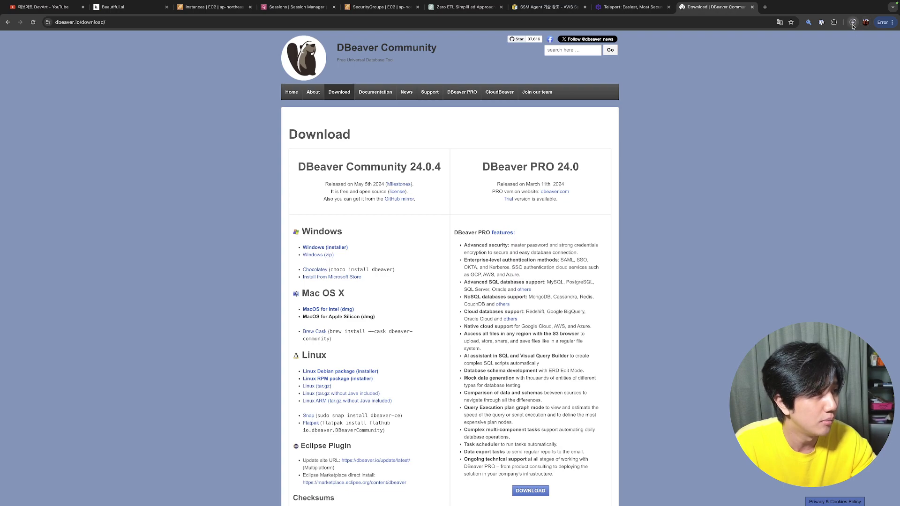
Confirm the DBeaver 24.0.4 dmg finished downloading and show it in its folder.
{"action": "key", "text": "F4"}
{"action": "type", "text": "db"}
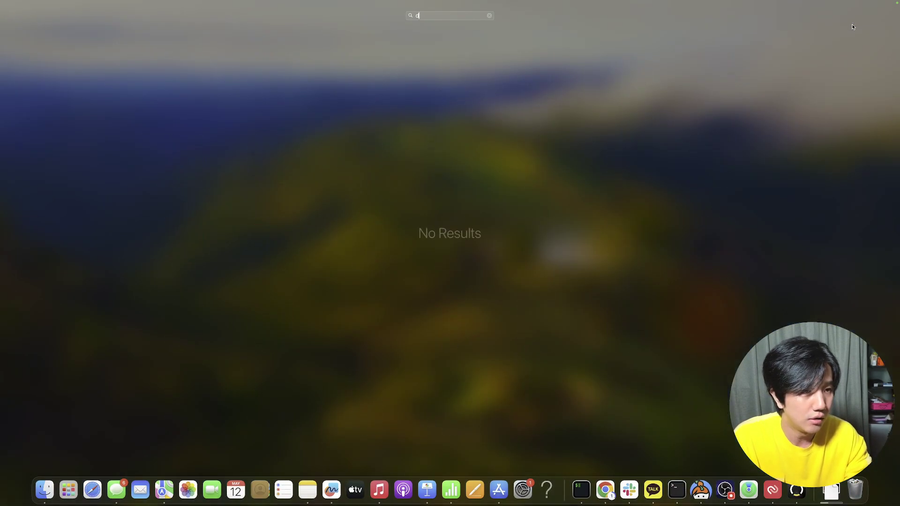
{"action": "key", "text": "Escape"}
{"action": "key", "text": "Escape"}
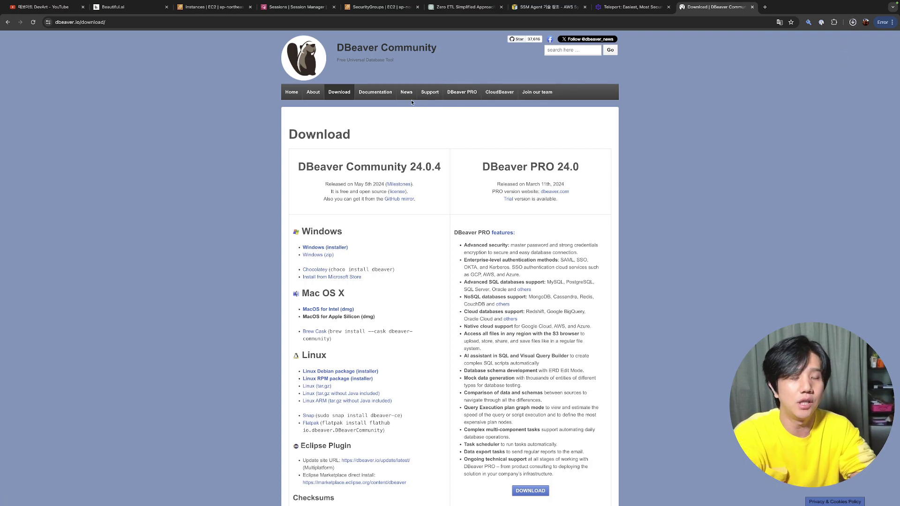
{"action": "left_click", "coordinate": [852, 22]}
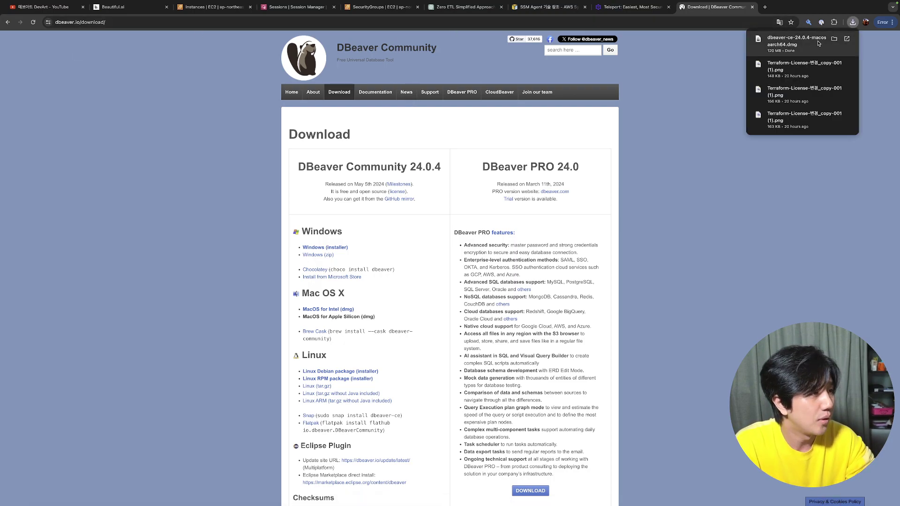
{"action": "left_click", "coordinate": [834, 38]}
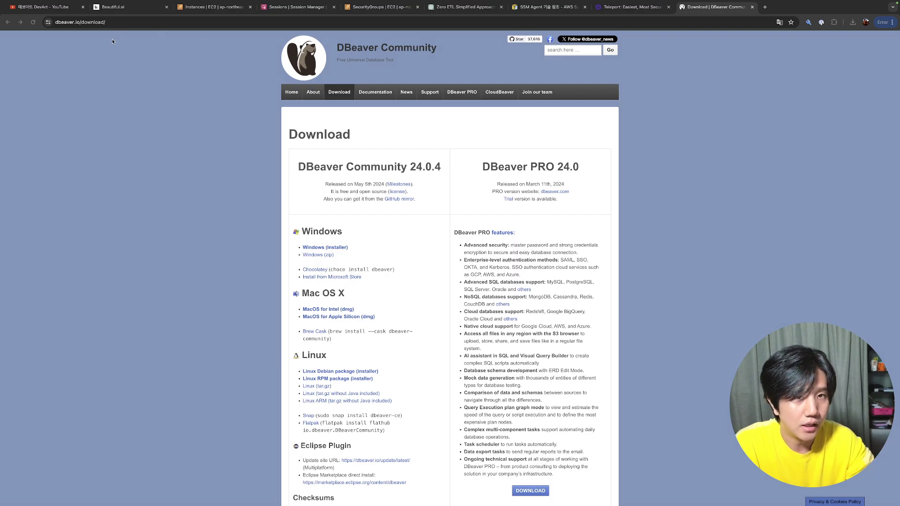
{"action": "left_click", "coordinate": [7, 22]}
Search Google for 'intellij datagrip' and open JetBrains' Korean DataGrip page.
{"action": "left_click", "coordinate": [58, 22]}
{"action": "type", "text": "ww"}
{"action": "key", "text": "Return"}
{"action": "type", "text": "intelli"}
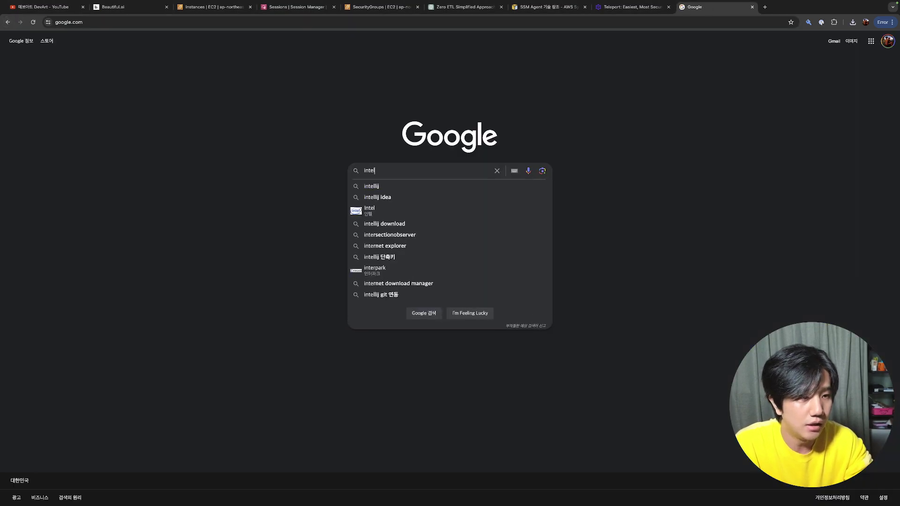
{"action": "type", "text": "j databa"}
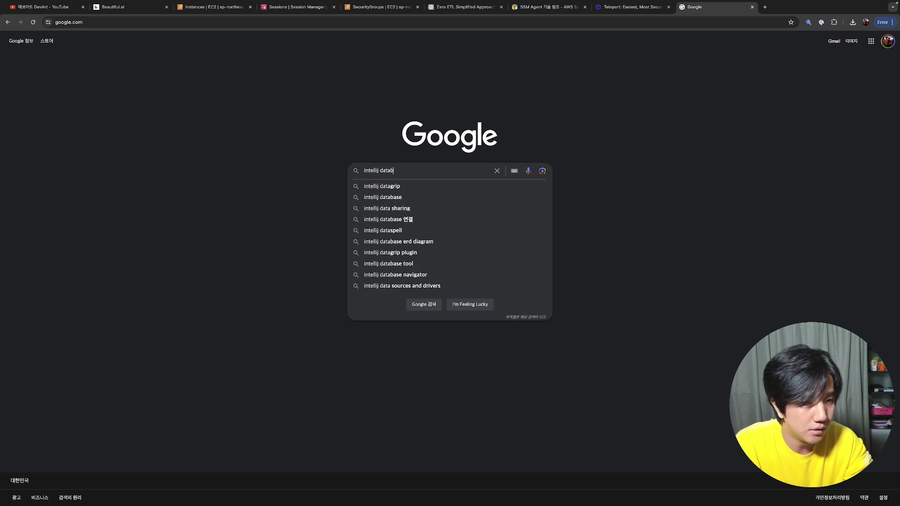
{"action": "key", "text": "BackSpace"}
{"action": "key", "text": "BackSpace"}
{"action": "type", "text": "grip"}
{"action": "key", "text": "Return"}
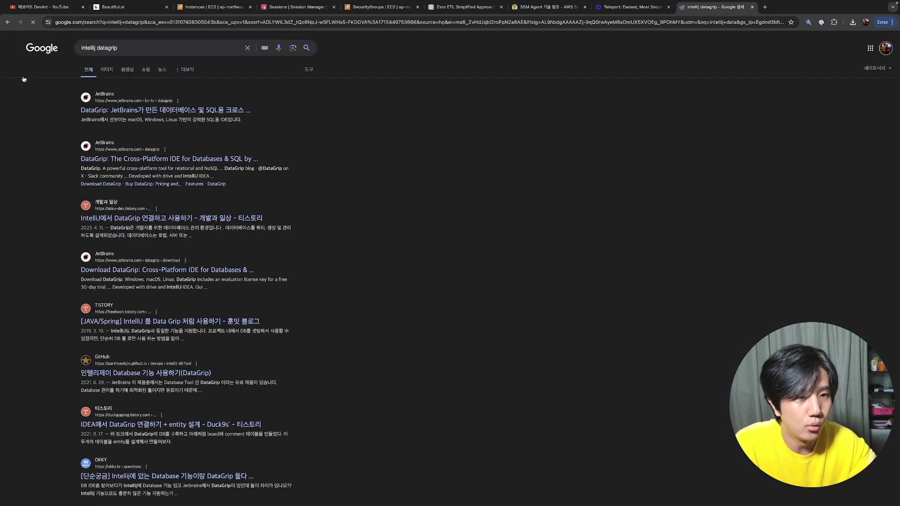
{"action": "left_click", "coordinate": [115, 110]}
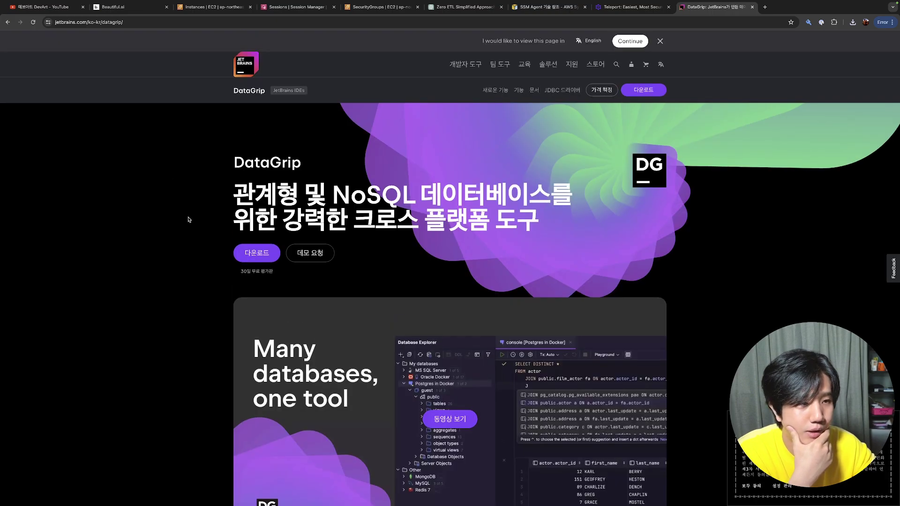
Scroll through the DataGrip features, go back to results, then forward to the page again.
{"action": "scroll", "coordinate": [191, 211], "scroll_direction": "down", "scroll_amount": 1}
{"action": "scroll", "coordinate": [358, 171], "scroll_direction": "down", "scroll_amount": 2}
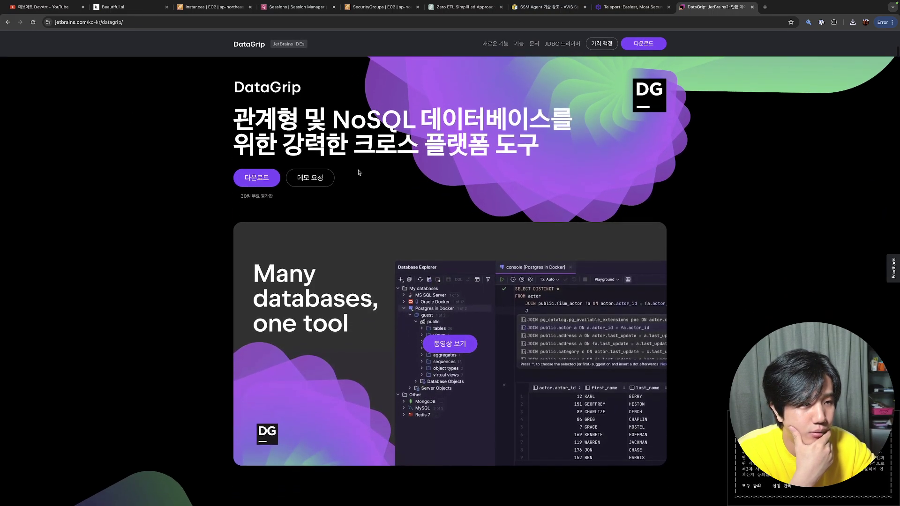
{"action": "scroll", "coordinate": [470, 334], "scroll_direction": "down", "scroll_amount": 6}
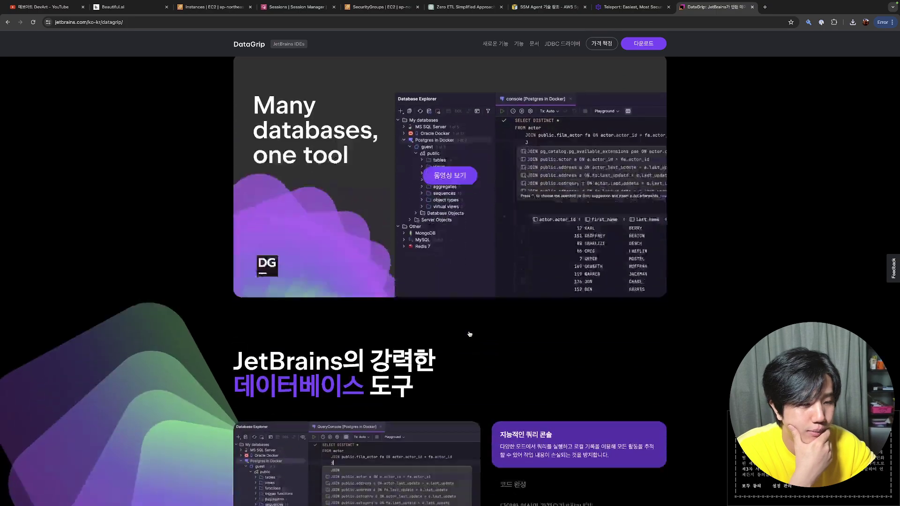
{"action": "scroll", "coordinate": [469, 333], "scroll_direction": "down", "scroll_amount": 3}
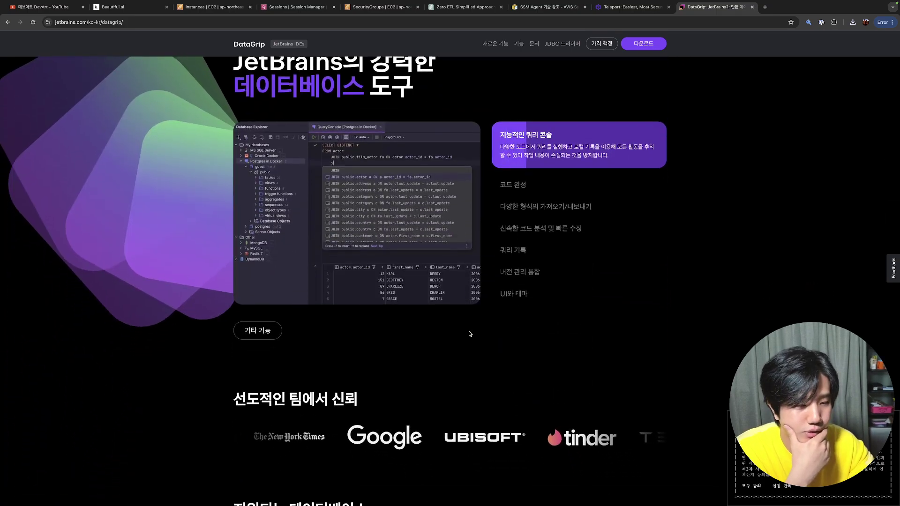
{"action": "scroll", "coordinate": [469, 334], "scroll_direction": "down", "scroll_amount": 2}
{"action": "scroll", "coordinate": [470, 334], "scroll_direction": "down", "scroll_amount": 1}
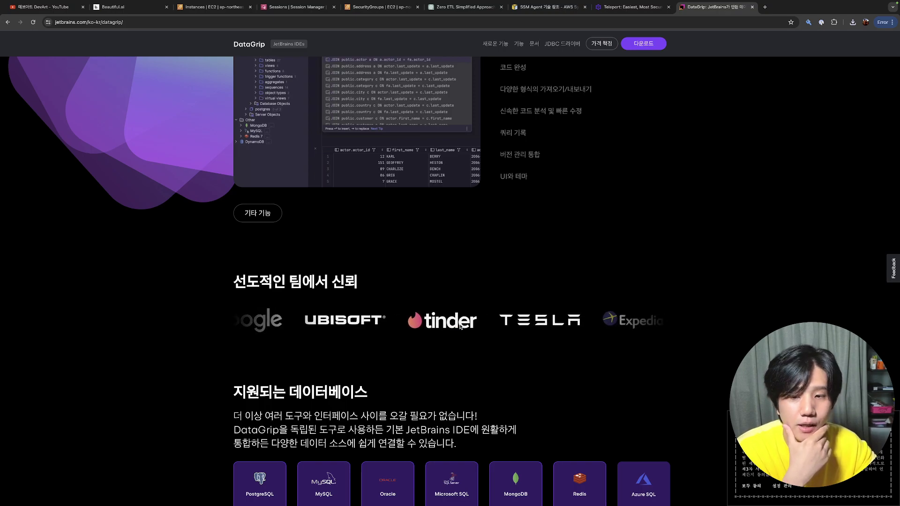
{"action": "scroll", "coordinate": [460, 327], "scroll_direction": "up", "scroll_amount": 15}
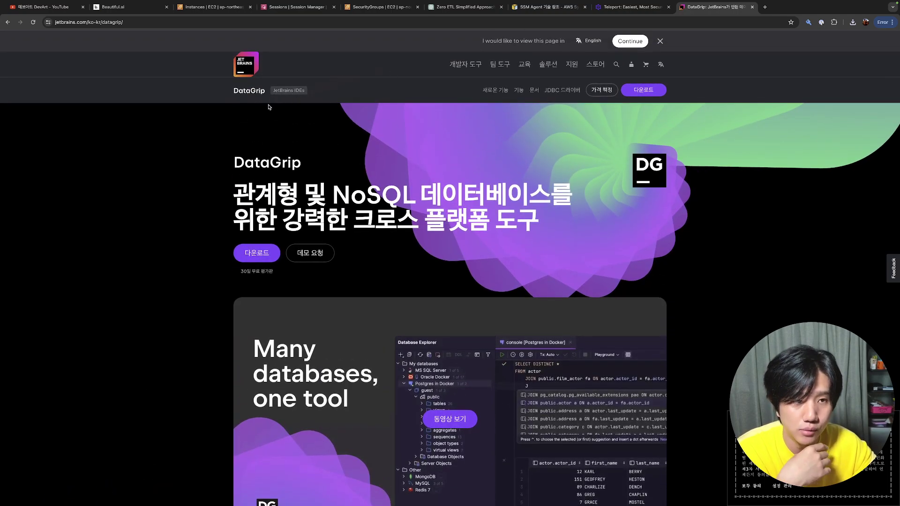
{"action": "left_click", "coordinate": [8, 22]}
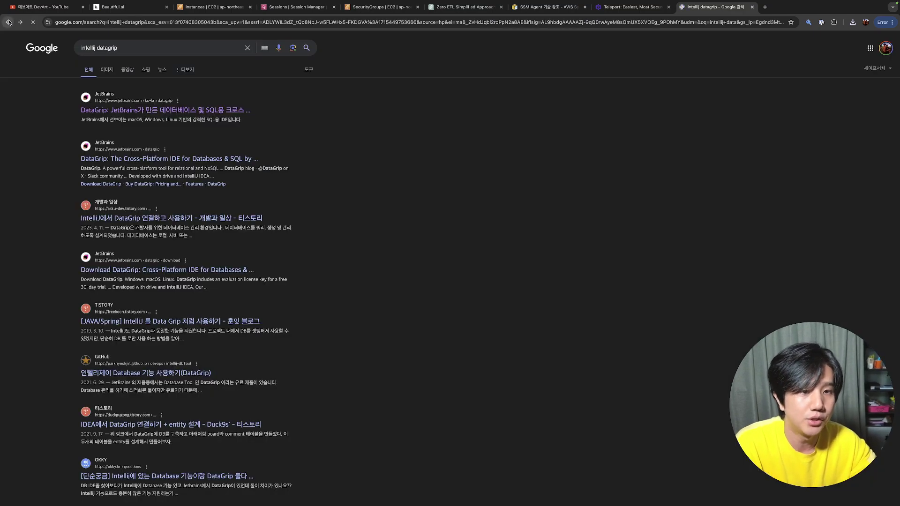
{"action": "left_click", "coordinate": [164, 109]}
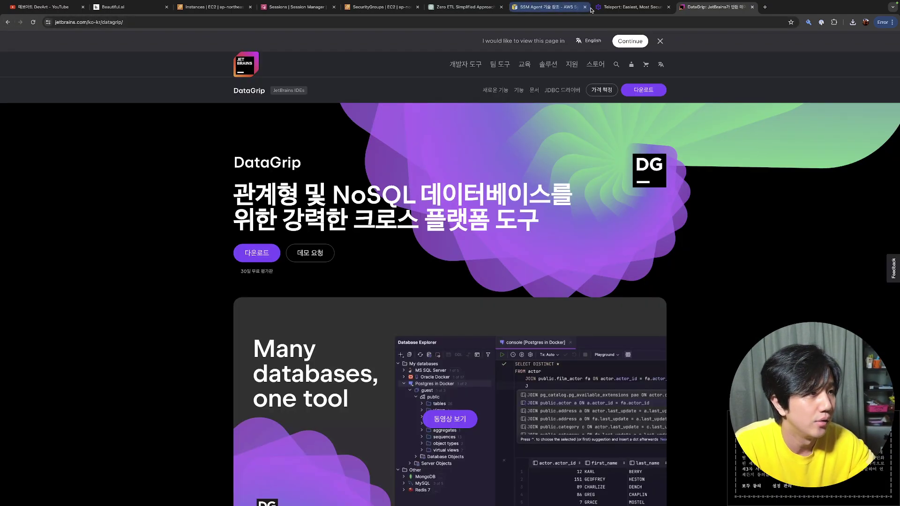
Cycle through the SSM docs and DevArt YouTube tabs to Instances | EC2, then show Mission Control.
{"action": "left_click", "coordinate": [631, 7]}
{"action": "left_click", "coordinate": [548, 7]}
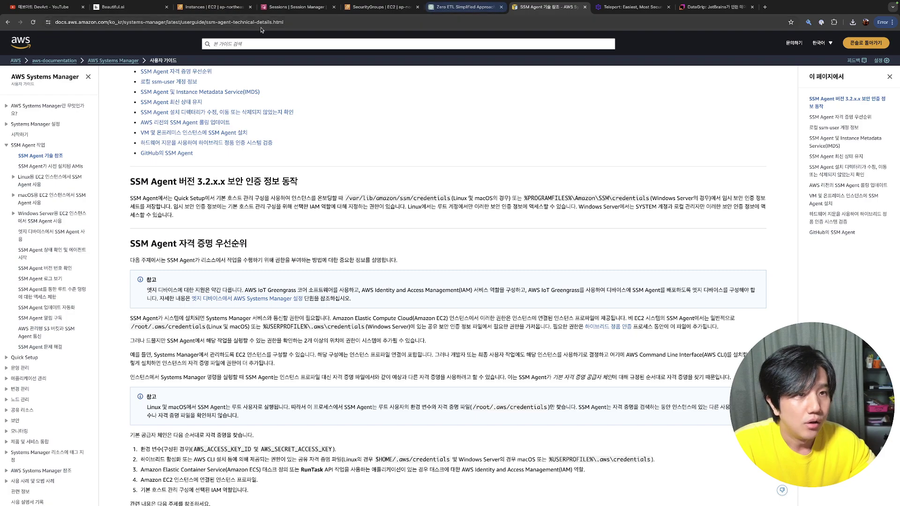
{"action": "left_click", "coordinate": [64, 13]}
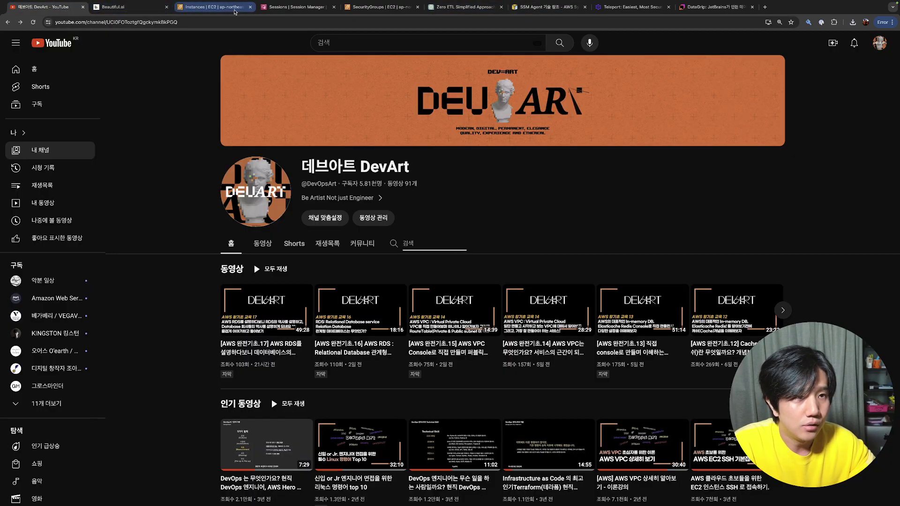
{"action": "left_click", "coordinate": [225, 9]}
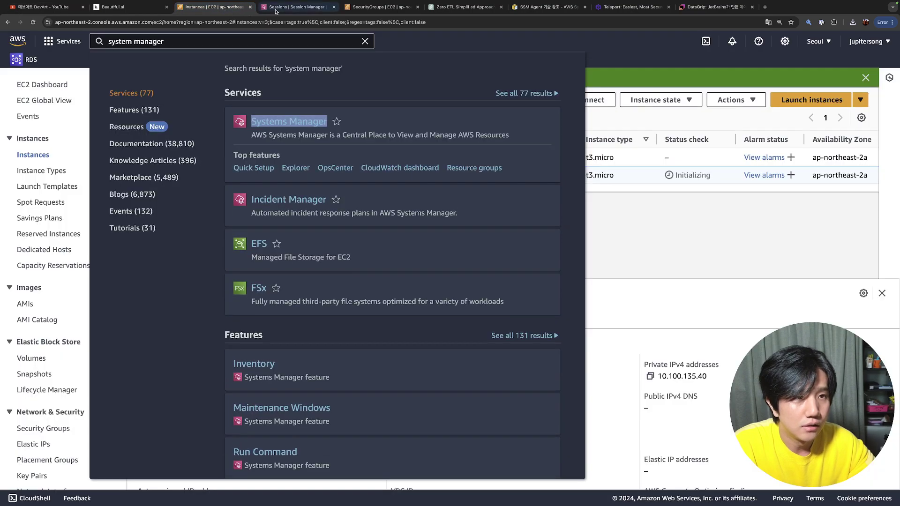
{"action": "key", "text": "ctrl+Up"}
Bring the MySQL session forward, clear stray input, and run SHOW DATABASES.
{"action": "left_click", "coordinate": [237, 159]}
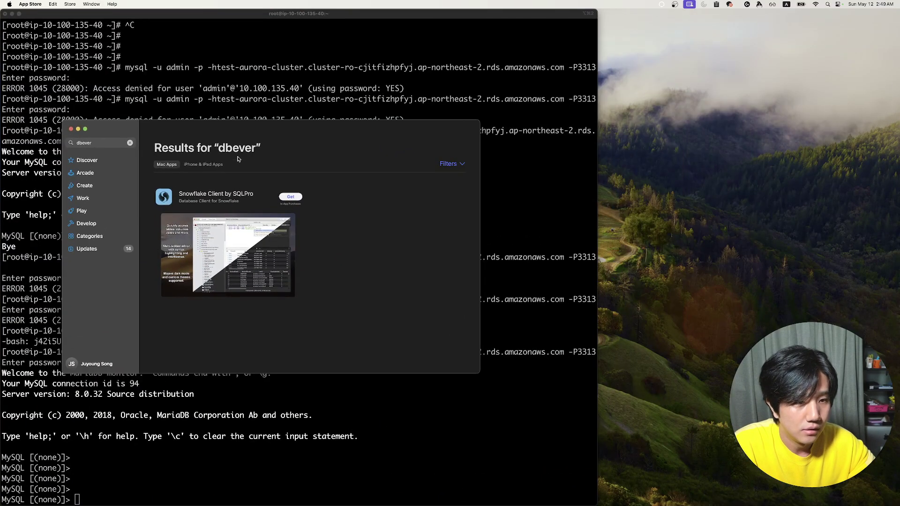
{"action": "key", "text": "cmd+q"}
{"action": "key", "text": "Return"}
{"action": "key", "text": "Return"}
{"action": "type", "text": "clear"}
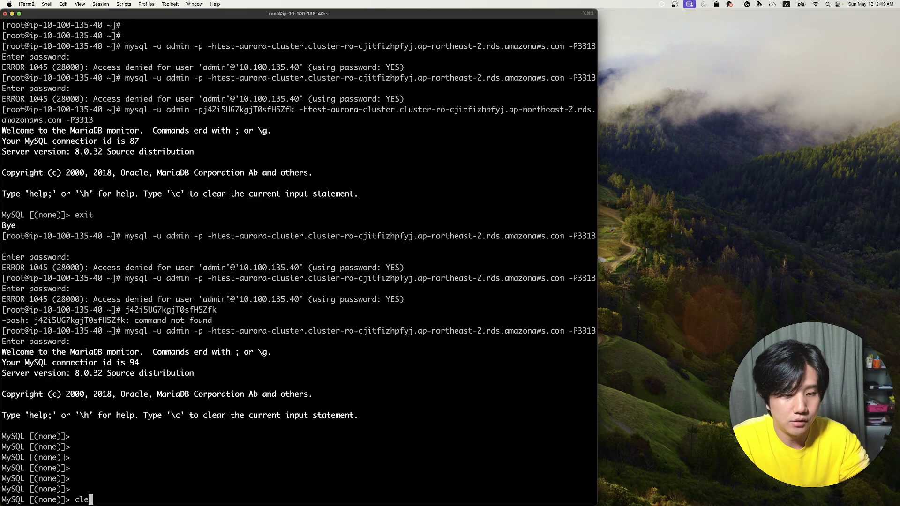
{"action": "key", "text": "Return"}
{"action": "type", "text": "ls"}
{"action": "key", "text": "Return"}
{"action": "type", "text": ";"}
{"action": "key", "text": "Return"}
{"action": "type", "text": "show databases;"}
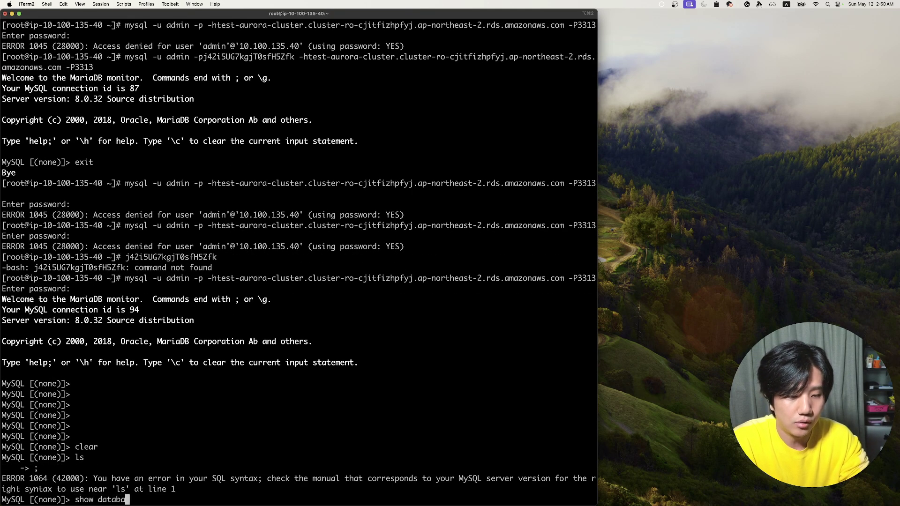
{"action": "key", "text": "Return"}
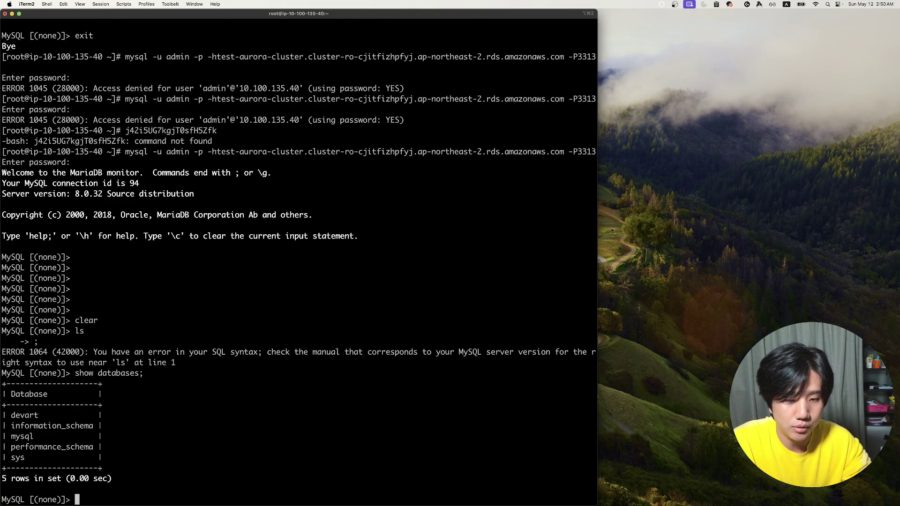
Switch to the devart database with USE devart and run SHOW TABLES.
{"action": "double_click", "coordinate": [24, 418]}
{"action": "type", "text": "use dv"}
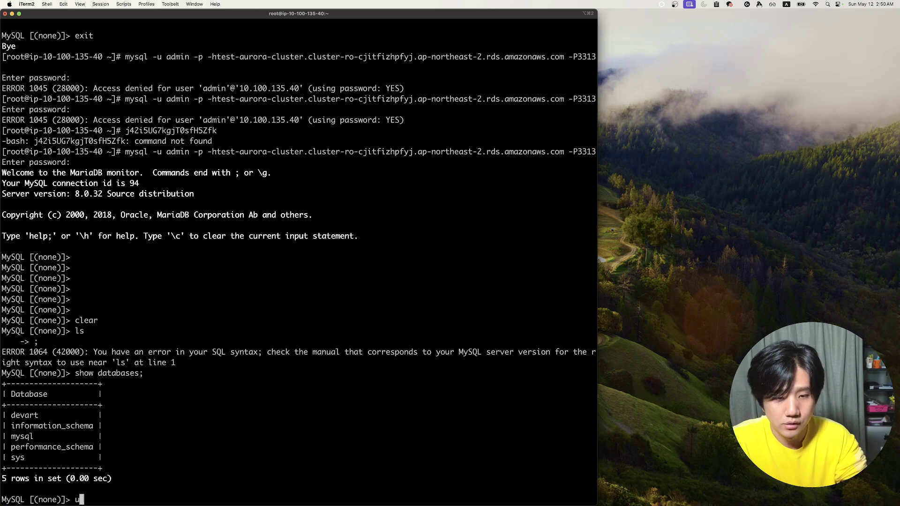
{"action": "type", "text": "var"}
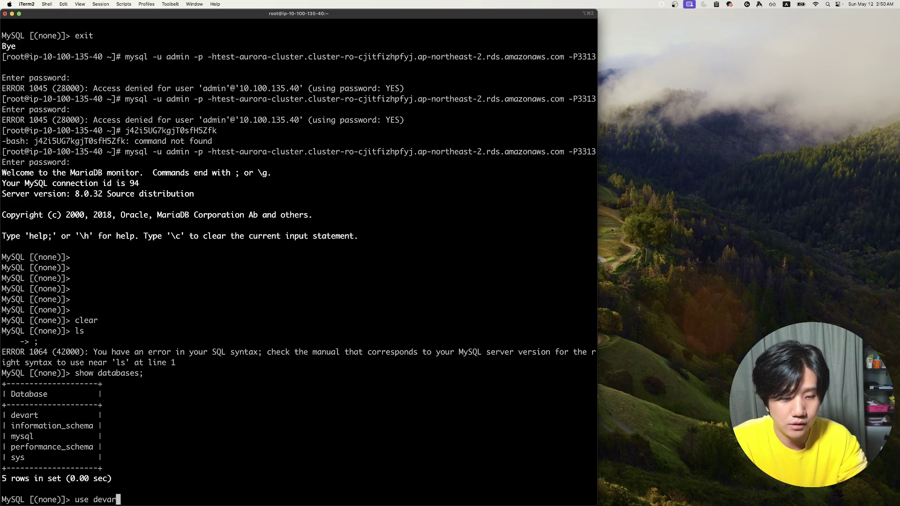
{"action": "type", "text": "t;"}
{"action": "key", "text": "Return"}
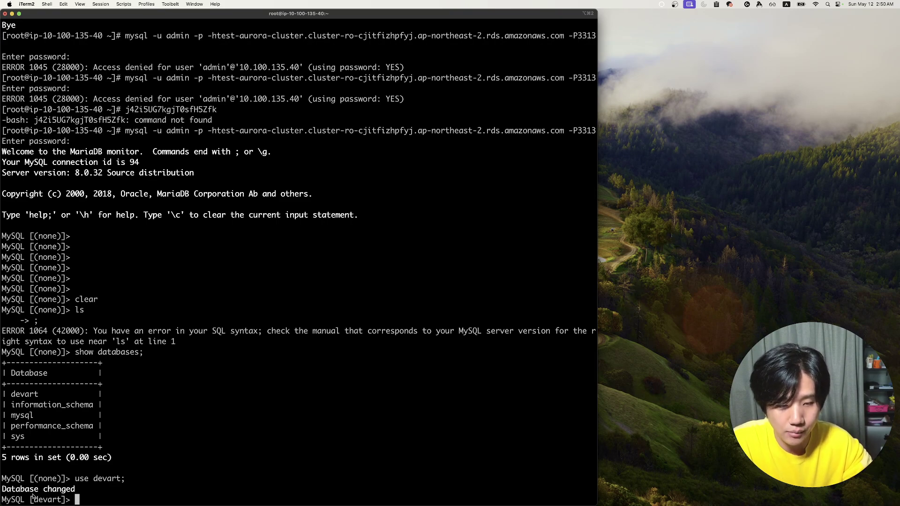
{"action": "type", "text": "show tables"}
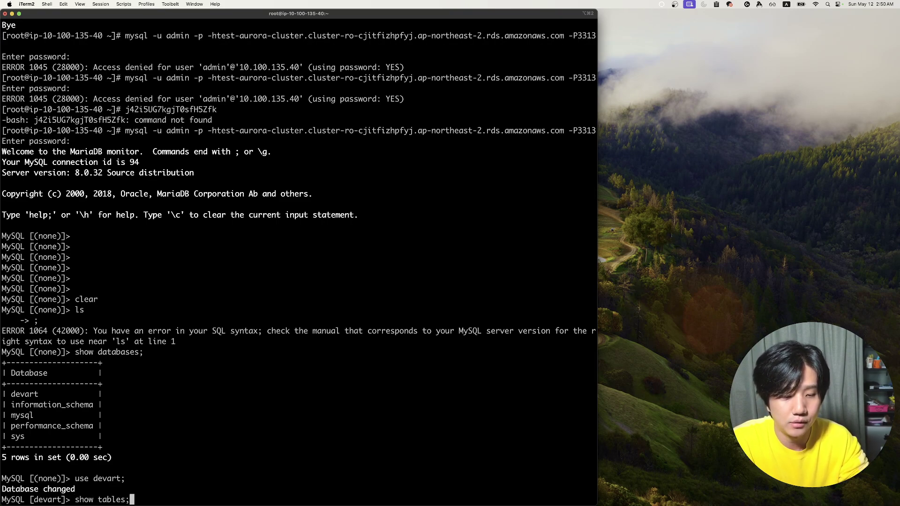
{"action": "type", "text": ";"}
{"action": "key", "text": "Return"}
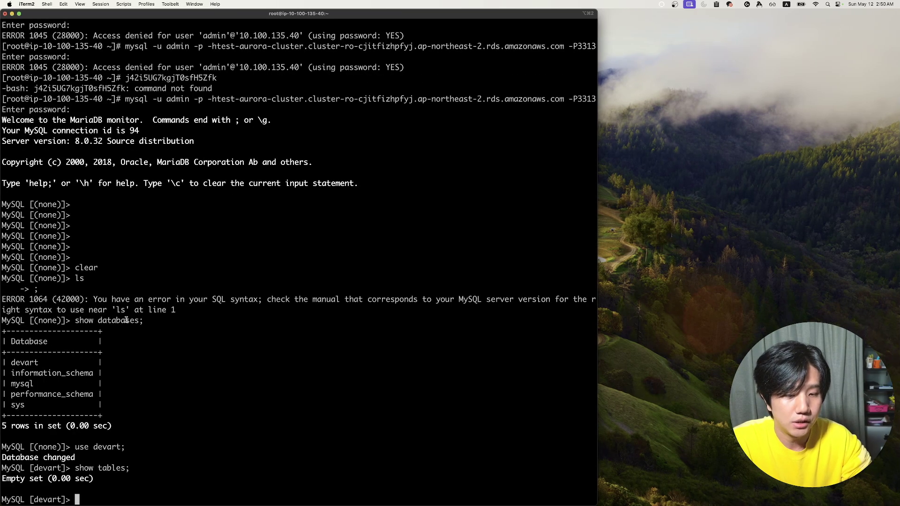
In the Zero ETL ChatGPT conversation, ask in Korean for MySQL DML managing bank accounts and balances.
{"action": "key", "text": "ctrl+Right"}
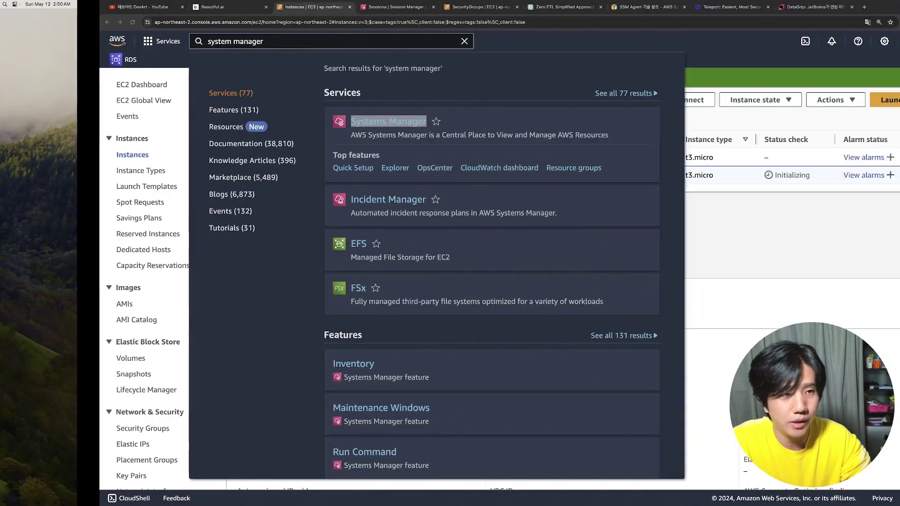
{"action": "left_click", "coordinate": [464, 6]}
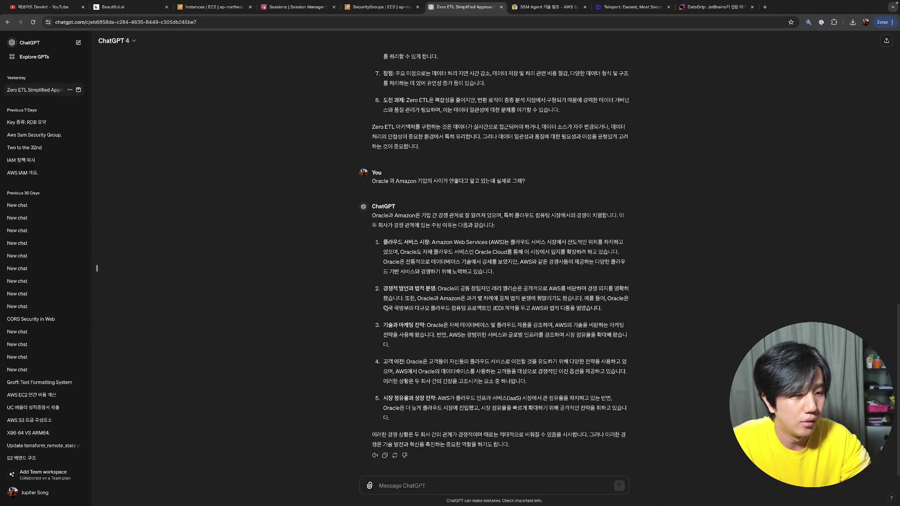
{"action": "left_click", "coordinate": [401, 490]}
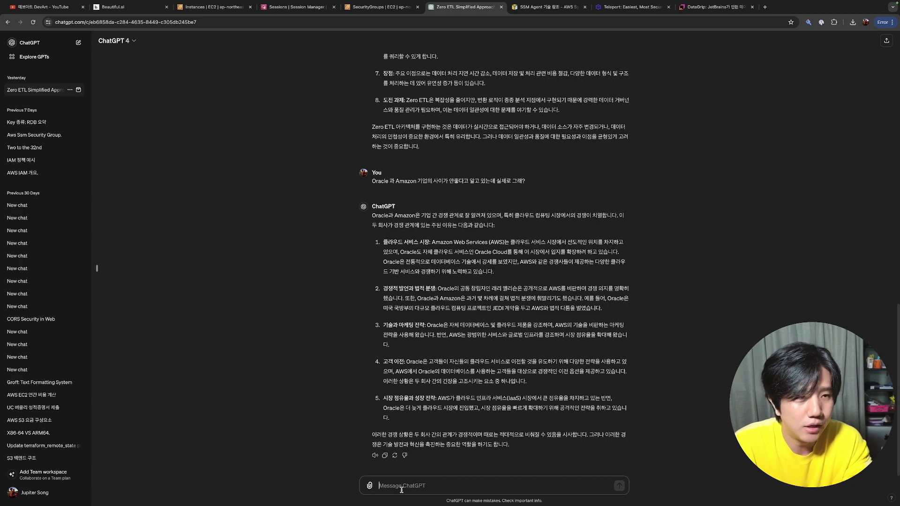
{"action": "type", "text": "ㅇ"}
{"action": "key", "text": "BackSpace"}
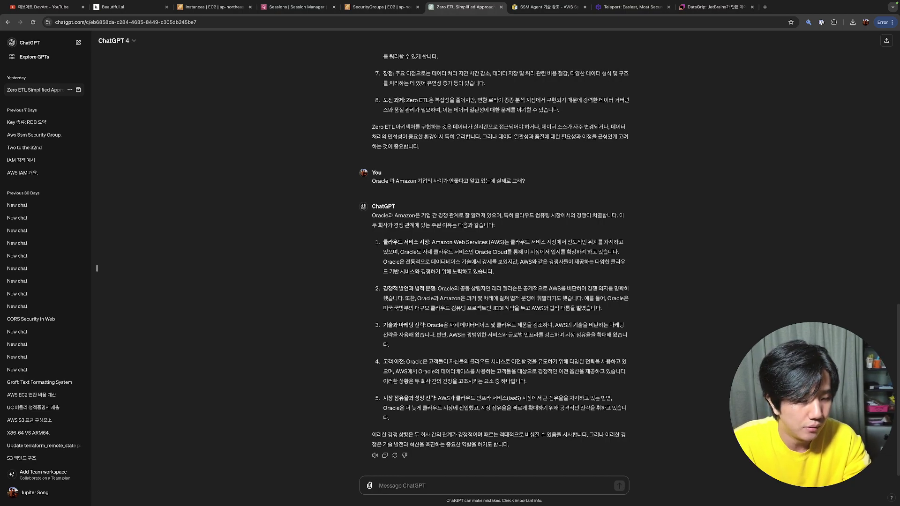
{"action": "type", "text": "mysql DML"}
{"action": "key", "text": "Caps_Lock"}
{"action": "type", "text": "은행잔고"}
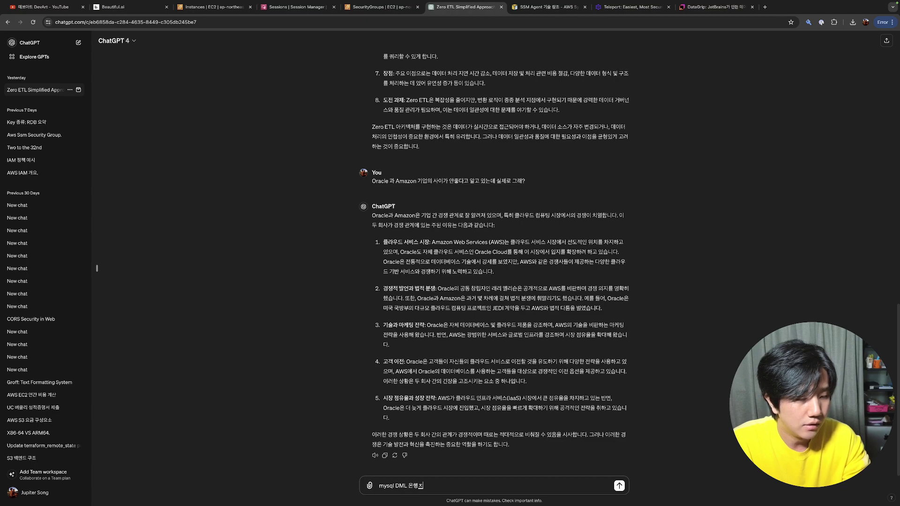
{"action": "type", "text": " ㄱ"}
{"action": "type", "text": "좌를 관리하는"}
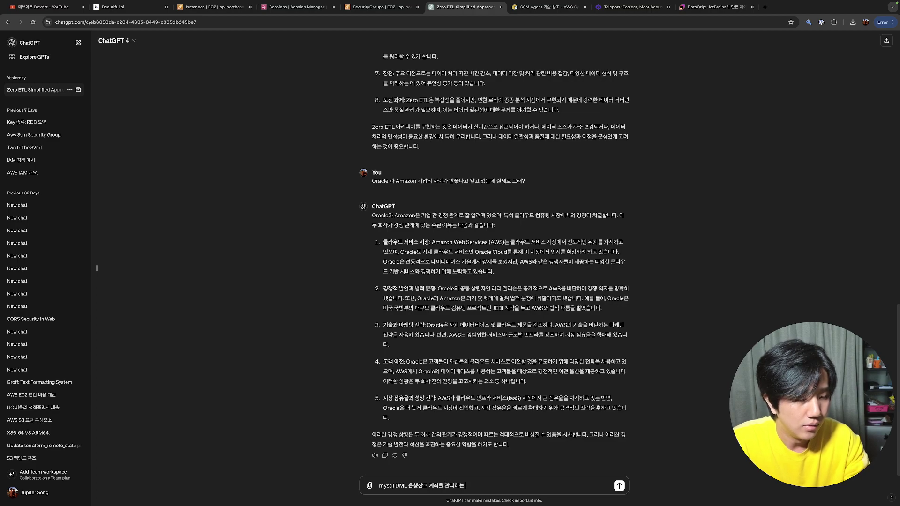
{"action": "type", "text": " mysql database dml 을 작성해줘"}
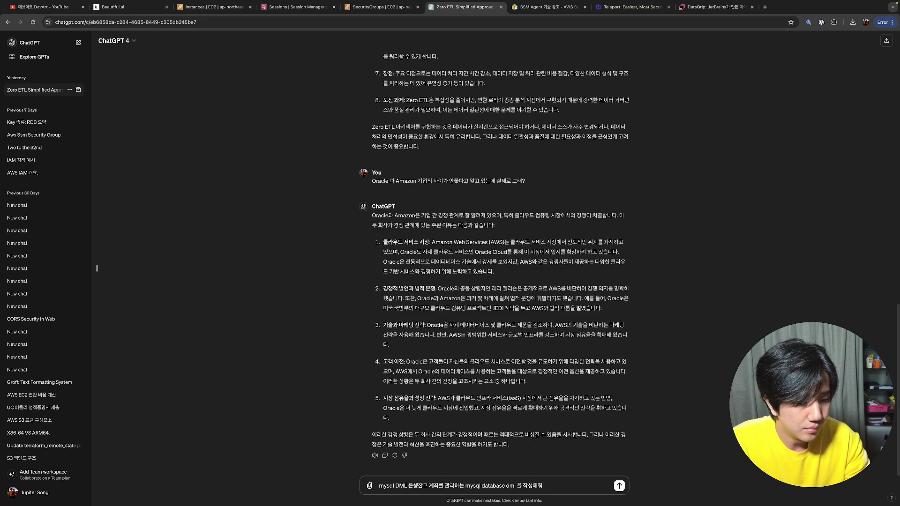
{"action": "key", "text": "ctrl+shift+Left"}
{"action": "key", "text": "ctrl+shift+Left"}
{"action": "key", "text": "BackSpace"}
{"action": "key", "text": "Return"}
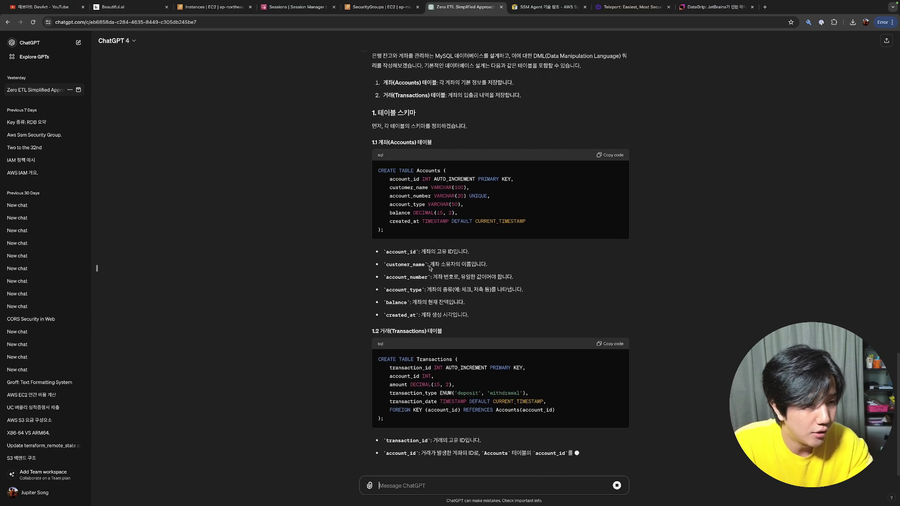
Select lines in the Accounts schema and account queries, scrolling through the reply to its end.
{"action": "double_click", "coordinate": [501, 179]}
{"action": "triple_click", "coordinate": [501, 178]}
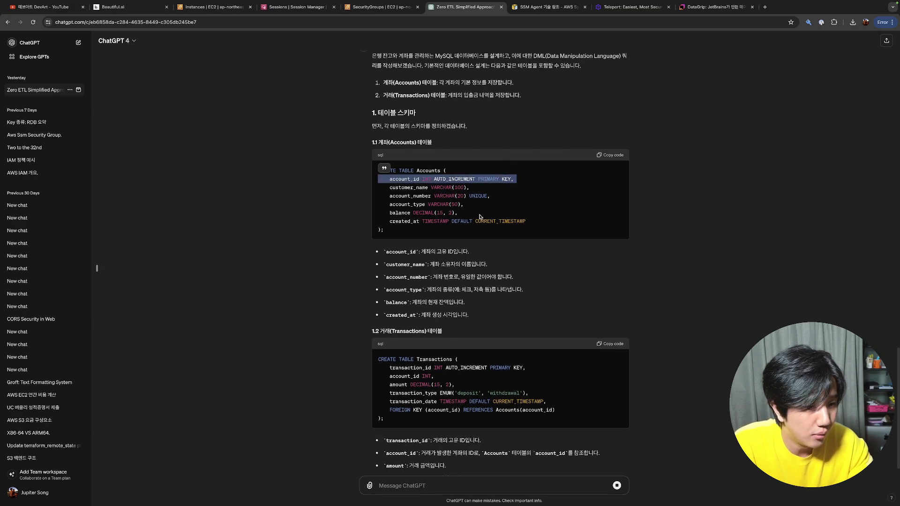
{"action": "left_click", "coordinate": [432, 365]}
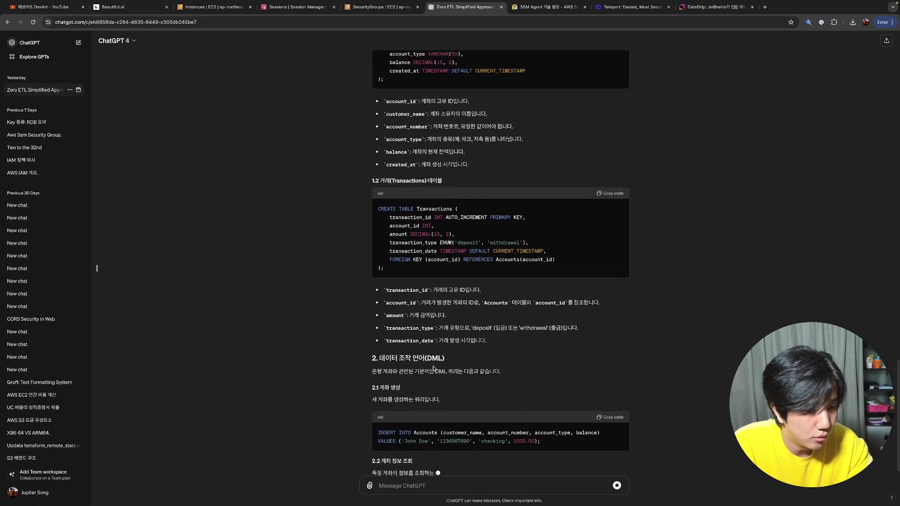
{"action": "triple_click", "coordinate": [415, 415]}
{"action": "double_click", "coordinate": [421, 409]}
{"action": "left_click", "coordinate": [420, 415]}
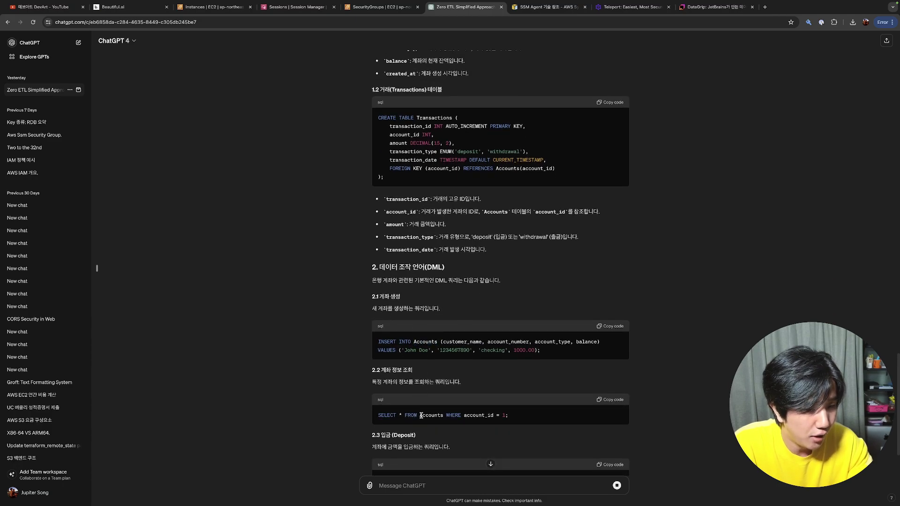
{"action": "triple_click", "coordinate": [420, 415]}
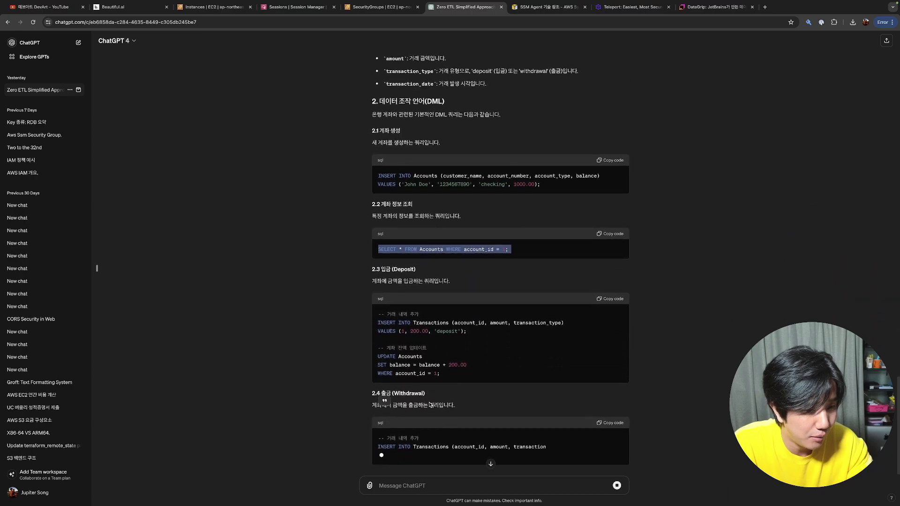
{"action": "scroll", "coordinate": [429, 402], "scroll_direction": "up", "scroll_amount": 10}
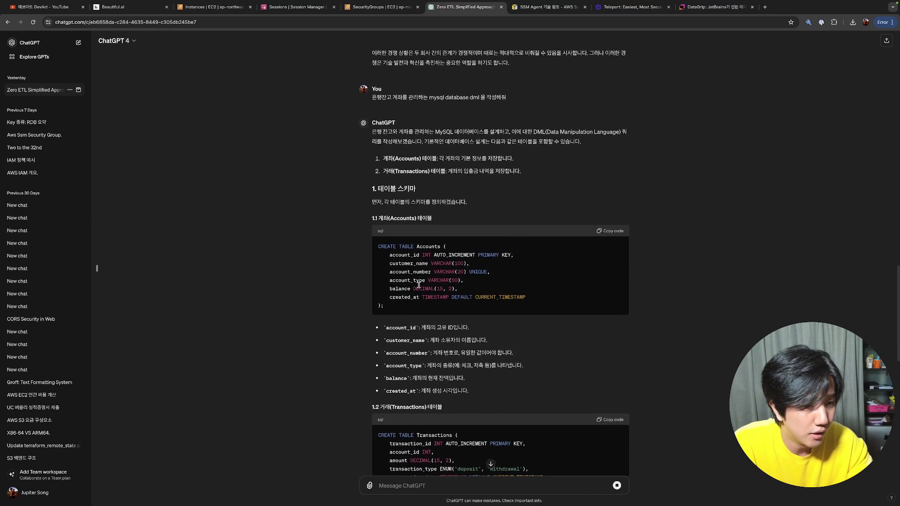
{"action": "scroll", "coordinate": [429, 402], "scroll_direction": "down", "scroll_amount": 10}
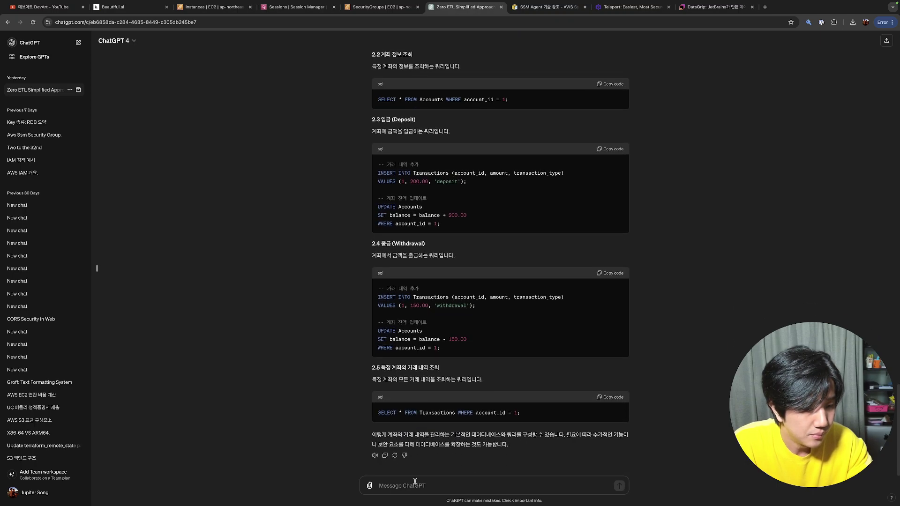
Thank ChatGPT and ask for UTF-8 encoding in the CREATE statements to support nearly all countries.
{"action": "type", "text": "sjan"}
{"action": "key", "text": "BackSpace"}
{"action": "key", "text": "BackSpace"}
{"action": "key", "text": "BackSpace"}
{"action": "key", "text": "BackSpace"}
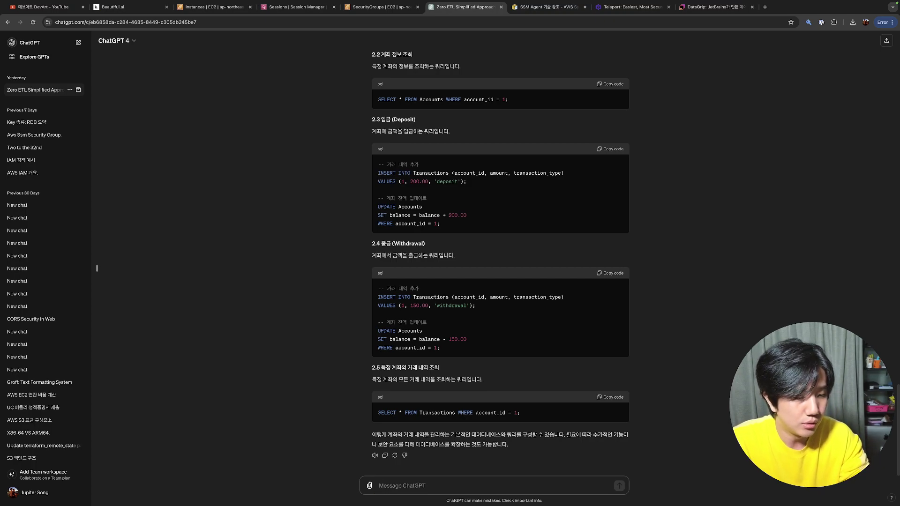
{"action": "type", "text": "너무 잘맨"}
{"action": "type", "text": "들어줬어 고마워"}
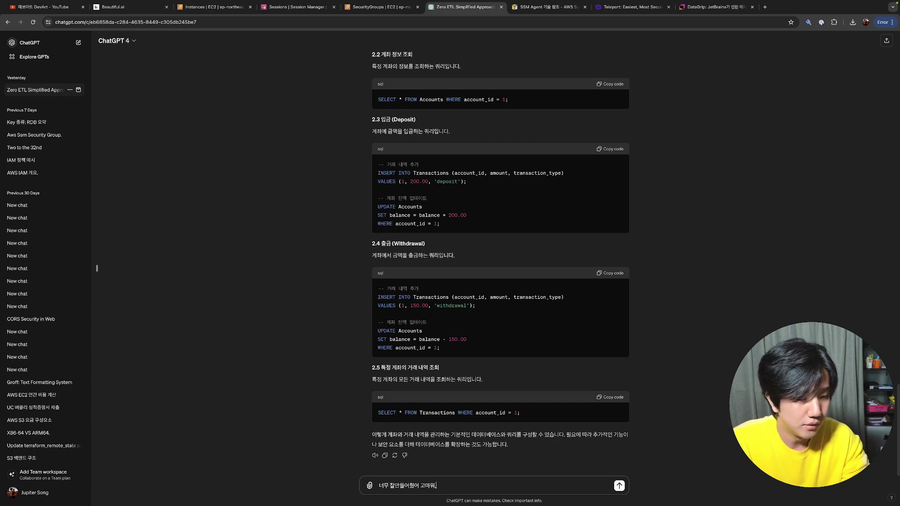
{"action": "type", "text": ", 근데"}
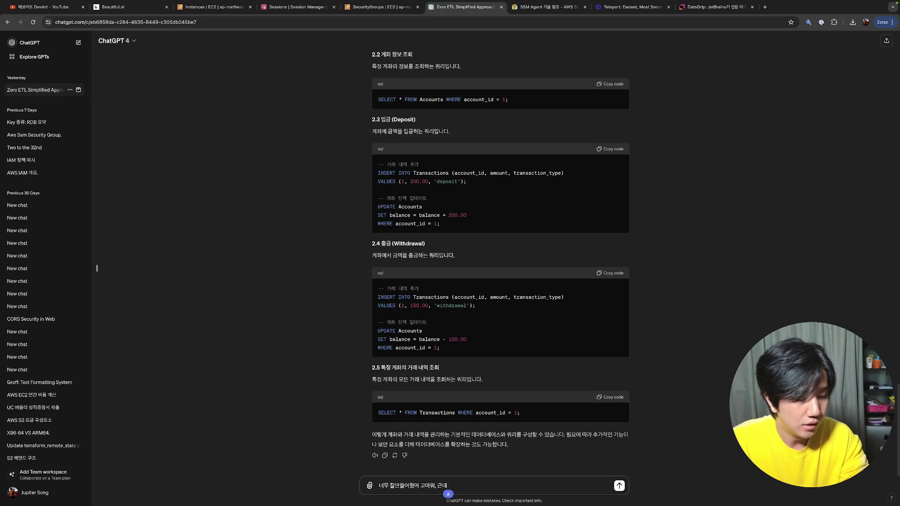
{"action": "type", "text": " end"}
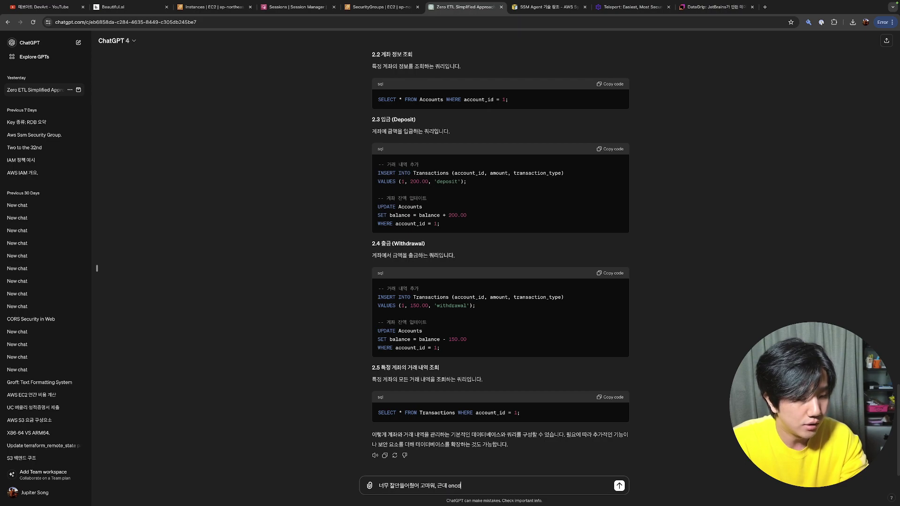
{"action": "type", "text": " Create 쪽에"}
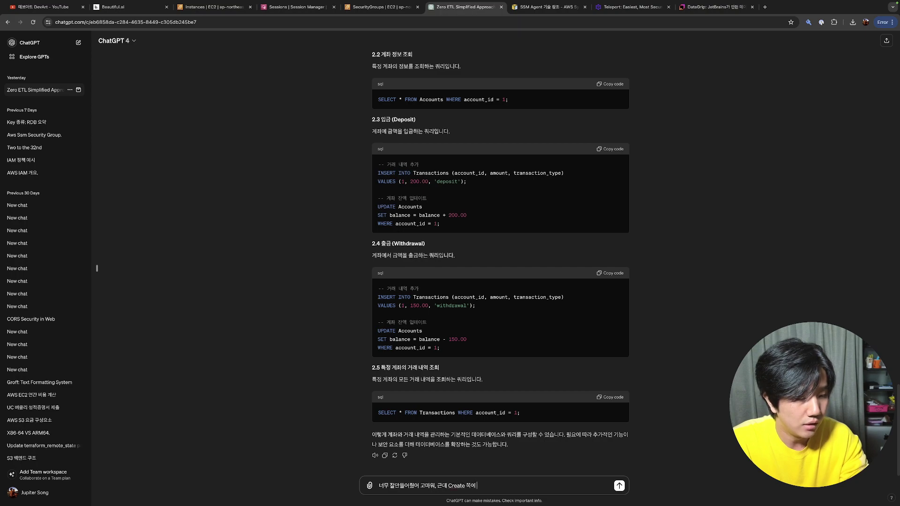
{"action": "type", "text": " Ec"}
{"action": "type", "text": "ncoding"}
{"action": "type", "text": " 문의"}
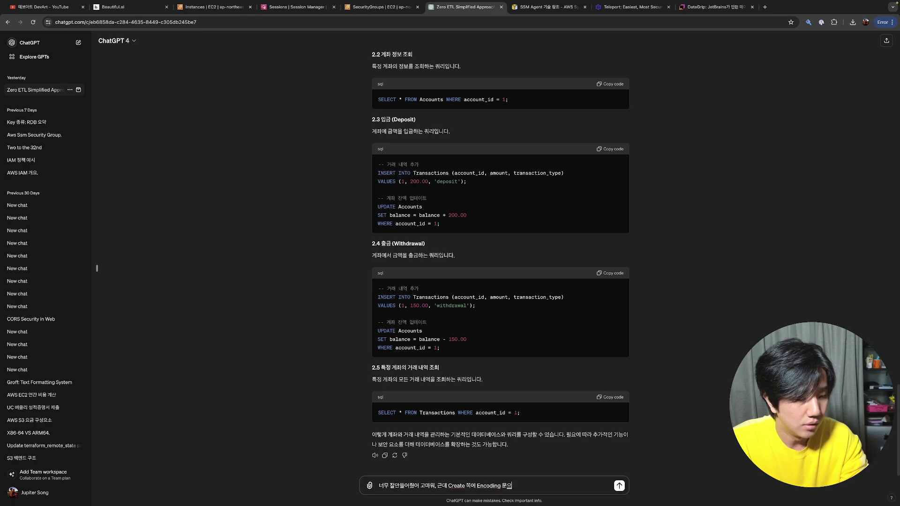
{"action": "key", "text": "BackSpace"}
{"action": "type", "text": "을 서술해줬으면"}
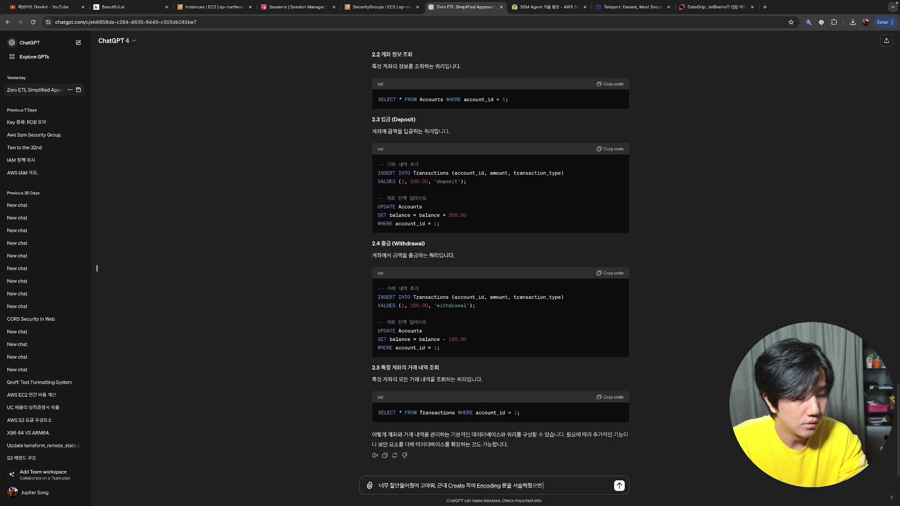
{"action": "type", "text": " 좋고로"}
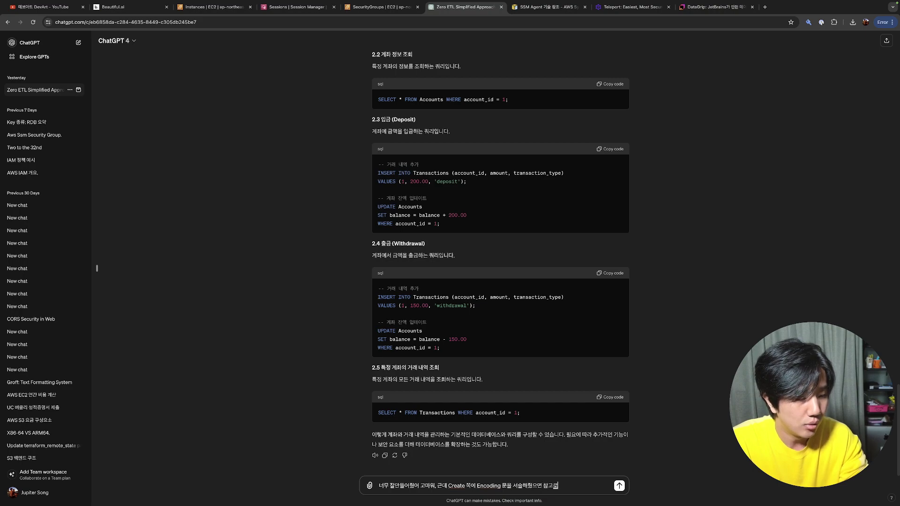
{"action": "type", "text": " 거의 모든 ㄱ국가를 질"}
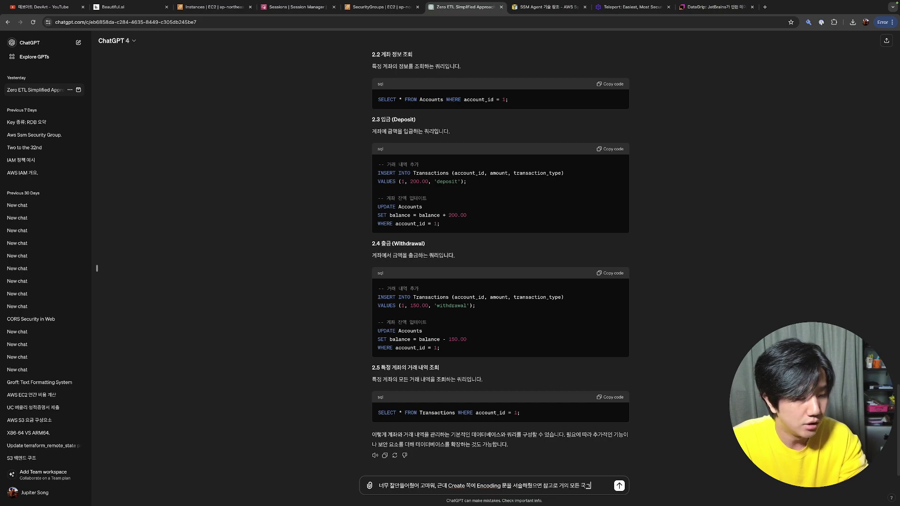
{"action": "type", "text": "원할"}
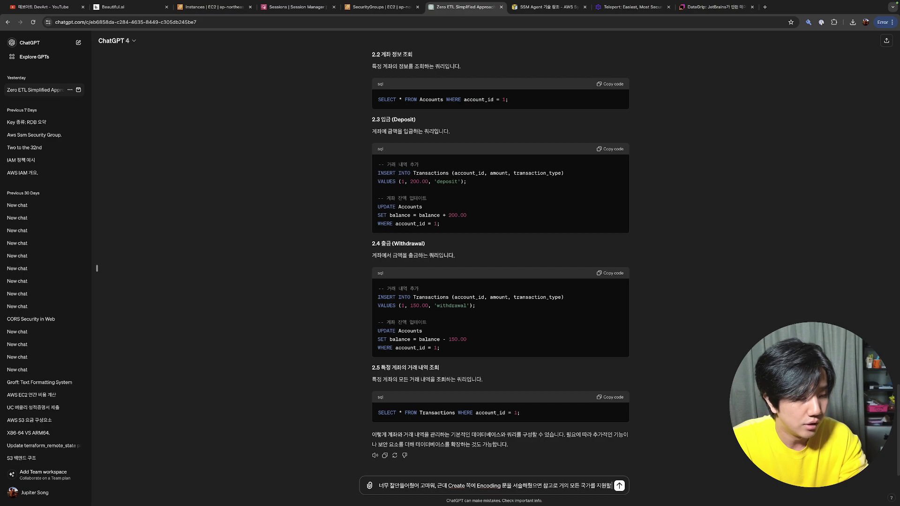
{"action": "type", "text": " 수 있는 UTF"}
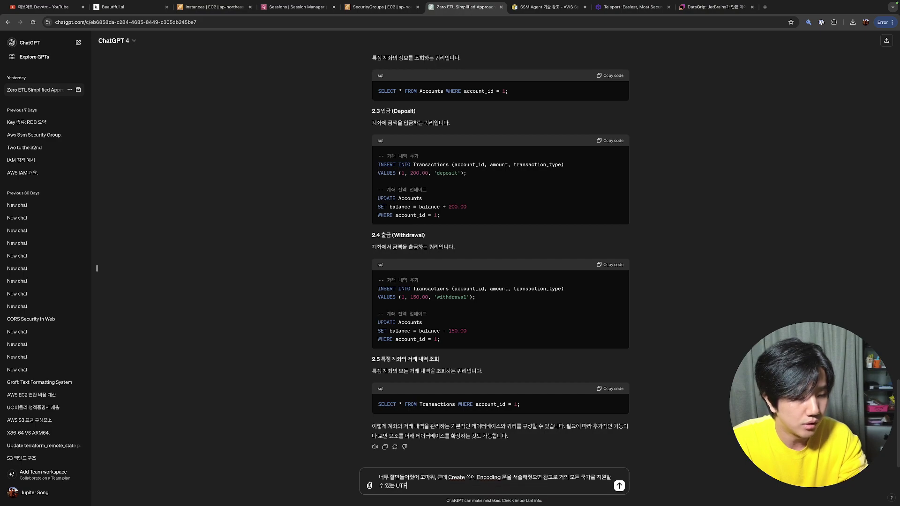
{"action": "type", "text": " rkxo"}
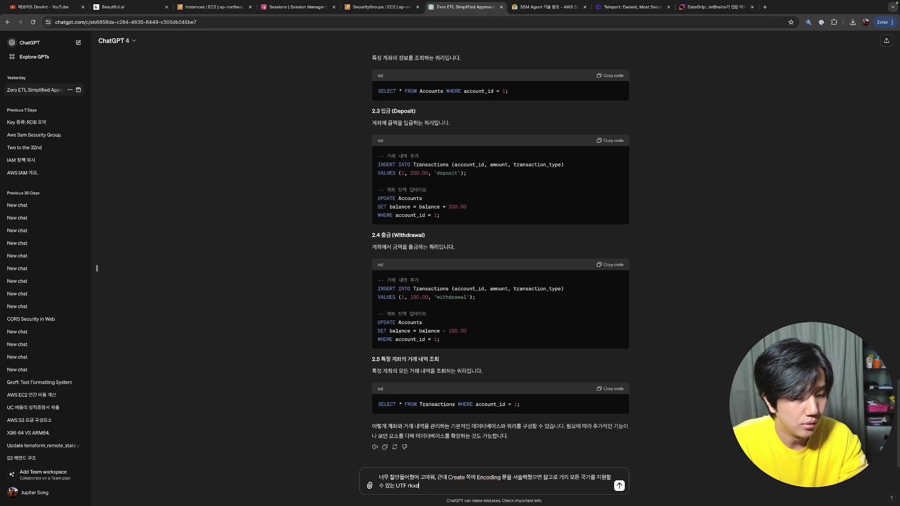
{"action": "type", "text": "ㅌ은걸ㄹ"}
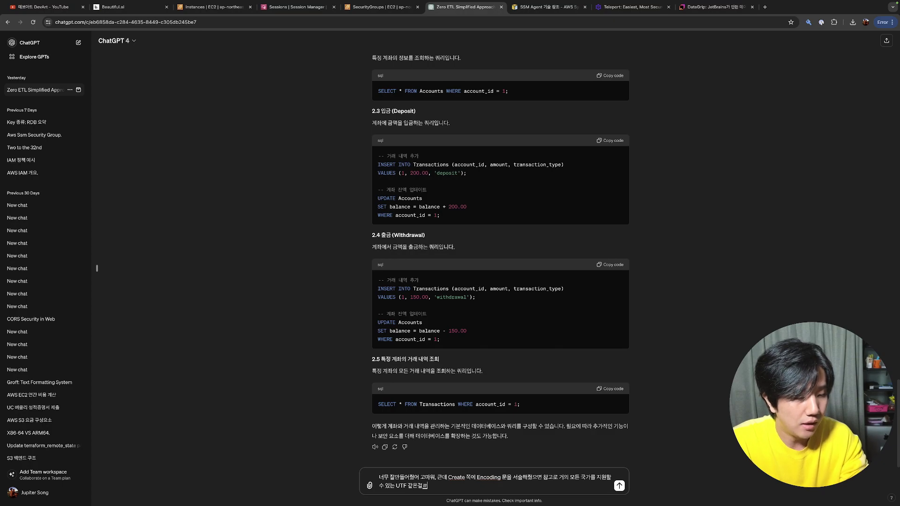
{"action": "type", "text": "ㅗ 만들어줘"}
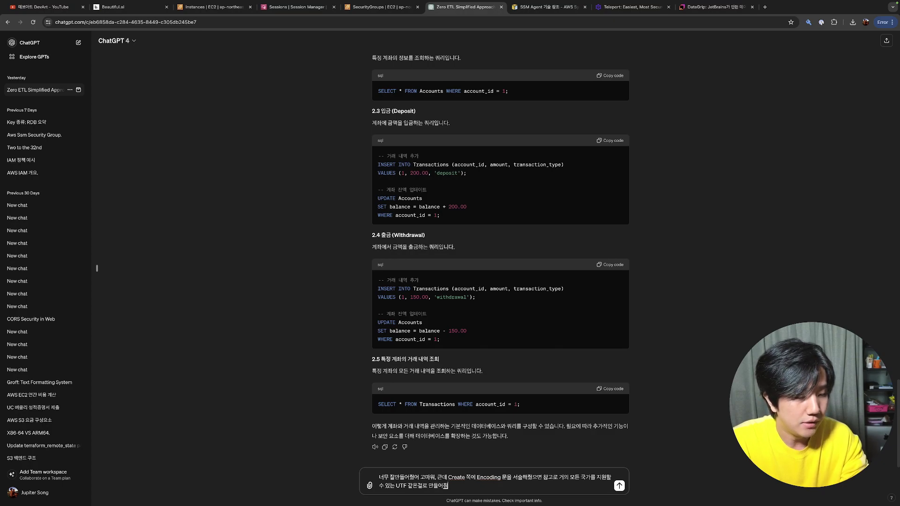
{"action": "key", "text": "Return"}
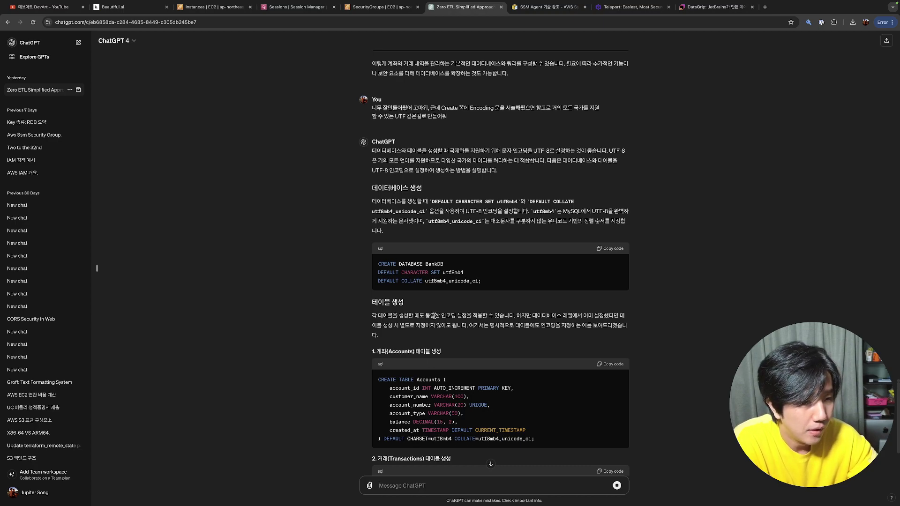
Copy the CREATE DATABASE BankDB line with utf8mb4 from the reply.
{"action": "double_click", "coordinate": [401, 265]}
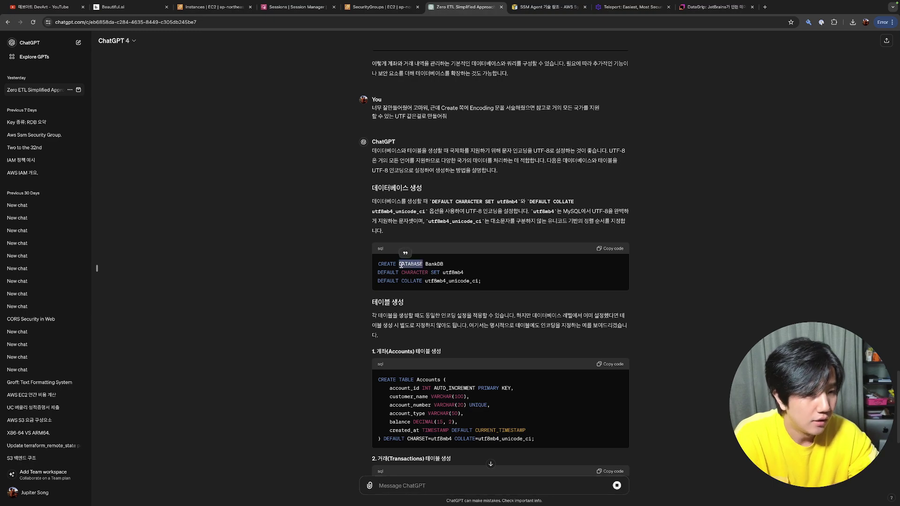
{"action": "triple_click", "coordinate": [401, 265]}
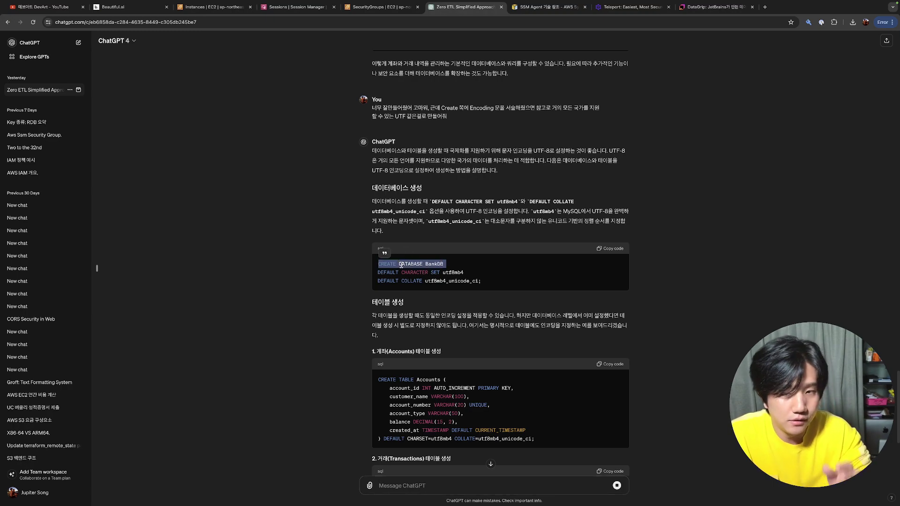
{"action": "triple_click", "coordinate": [401, 265]}
{"action": "key", "text": "super+c"}
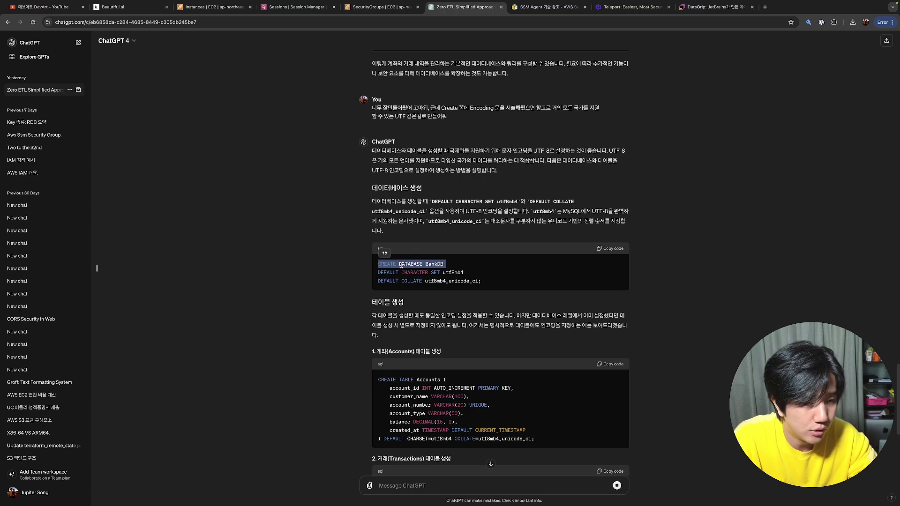
{"action": "key", "text": "ctrl+Left"}
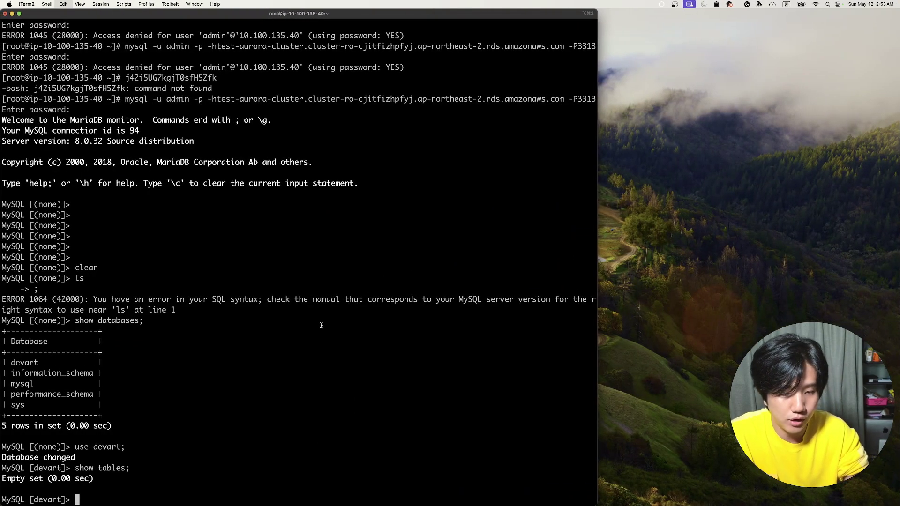
Paste and run CREATE DATABASE BankDB; at the mysql prompt.
{"action": "key", "text": "super+v"}
{"action": "type", "text": ";"}
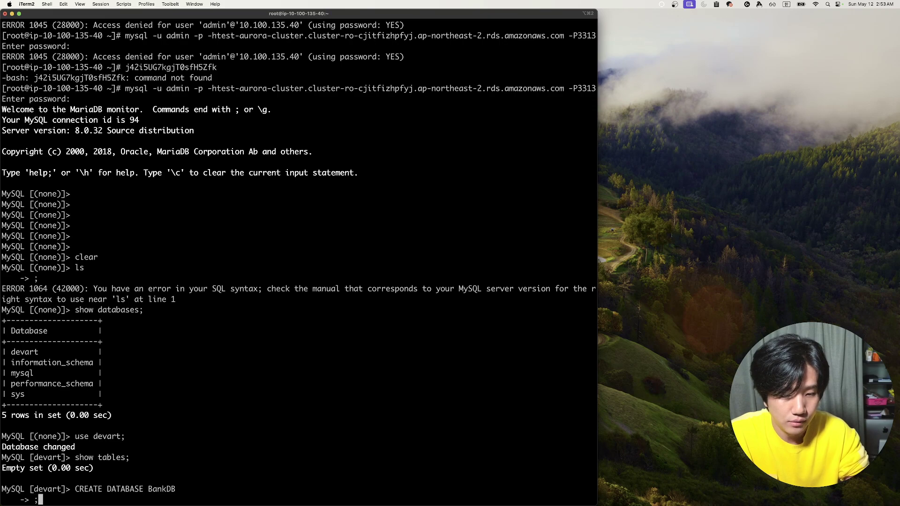
{"action": "key", "text": "Return"}
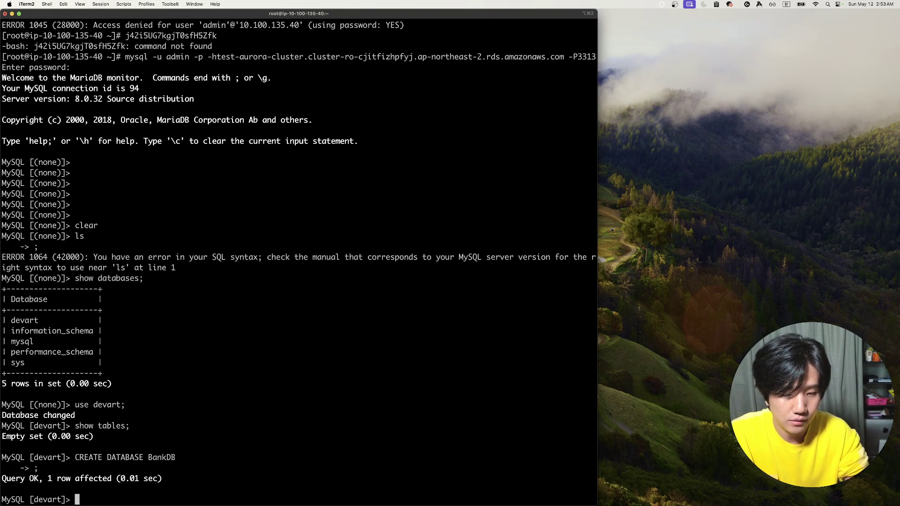
Run show databases; and highlight BankDB among the six listed databases.
{"action": "type", "text": "show datab"}
{"action": "key", "text": "BackSpace"}
{"action": "key", "text": "BackSpace"}
{"action": "key", "text": "BackSpace"}
{"action": "type", "text": "databases;"}
{"action": "key", "text": "Return"}
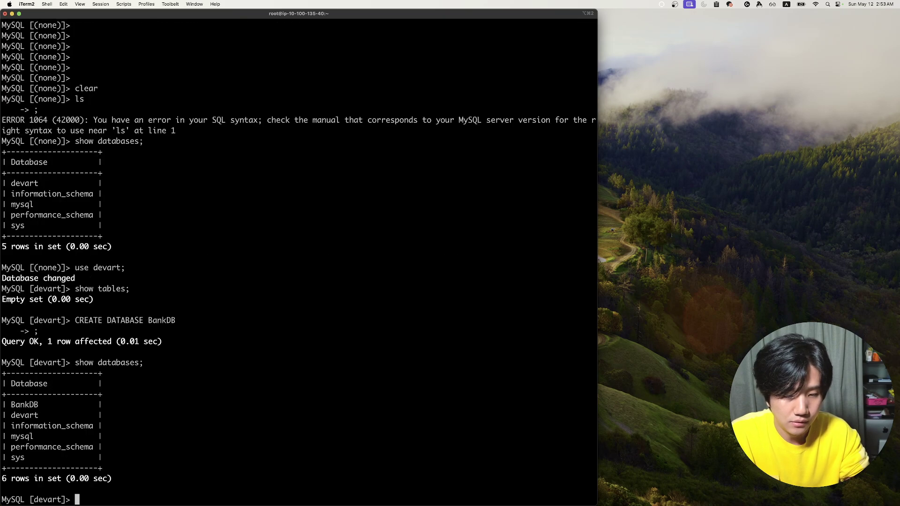
{"action": "triple_click", "coordinate": [26, 404]}
{"action": "double_click", "coordinate": [27, 404]}
{"action": "double_click", "coordinate": [24, 415]}
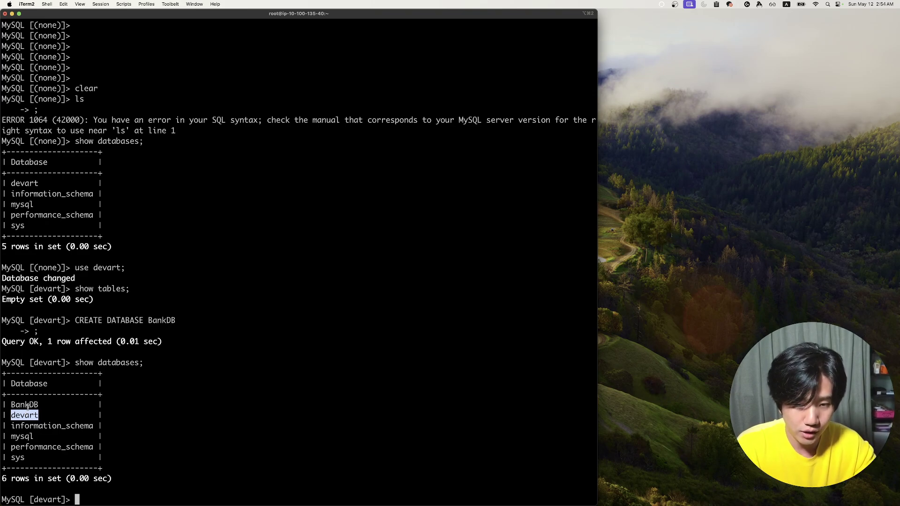
{"action": "double_click", "coordinate": [27, 407]}
{"action": "left_click", "coordinate": [28, 412]}
{"action": "double_click", "coordinate": [29, 406]}
{"action": "key", "text": "super+c"}
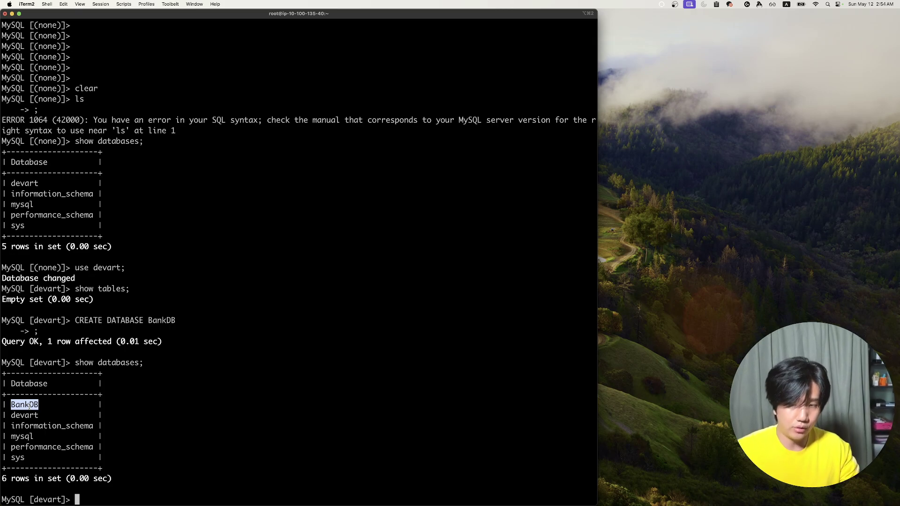
Try 'use bankdb;' in lowercase, which MySQL rejects as an unknown database.
{"action": "type", "text": "use "}
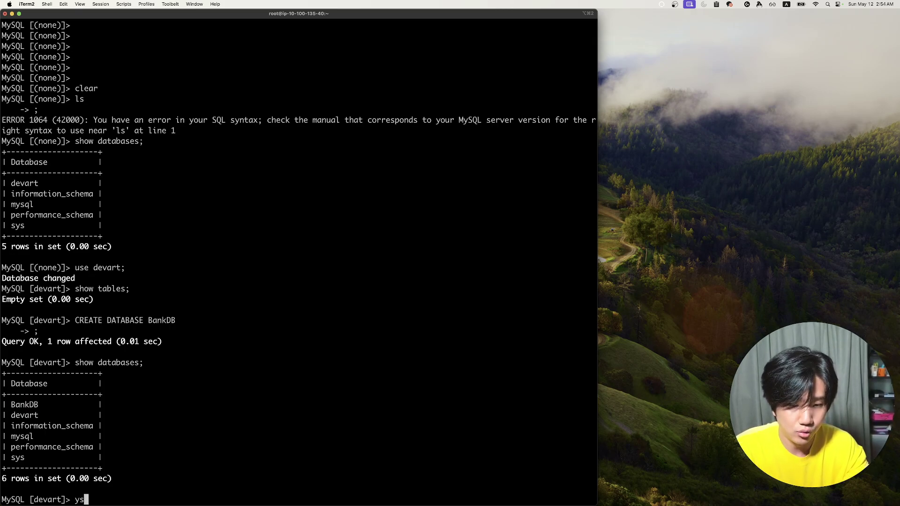
{"action": "type", "text": "bankd"}
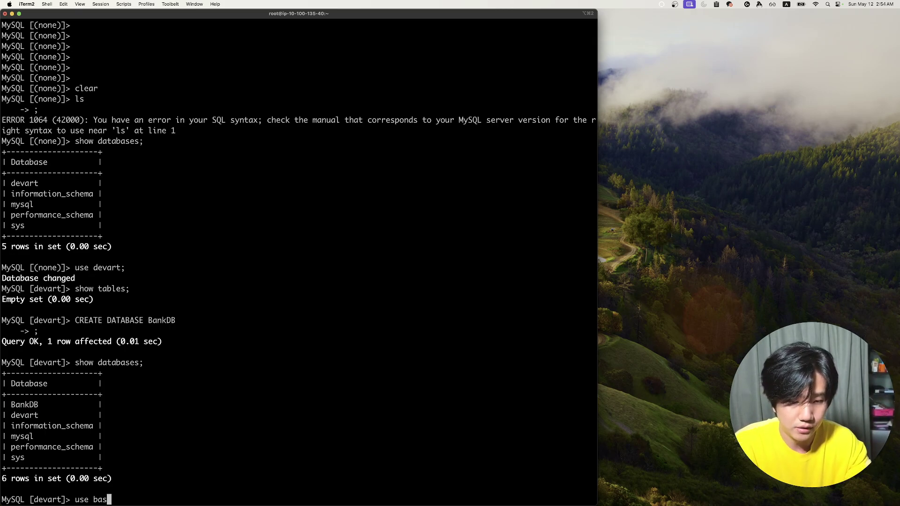
{"action": "type", "text": "b"}
{"action": "key", "text": "Return"}
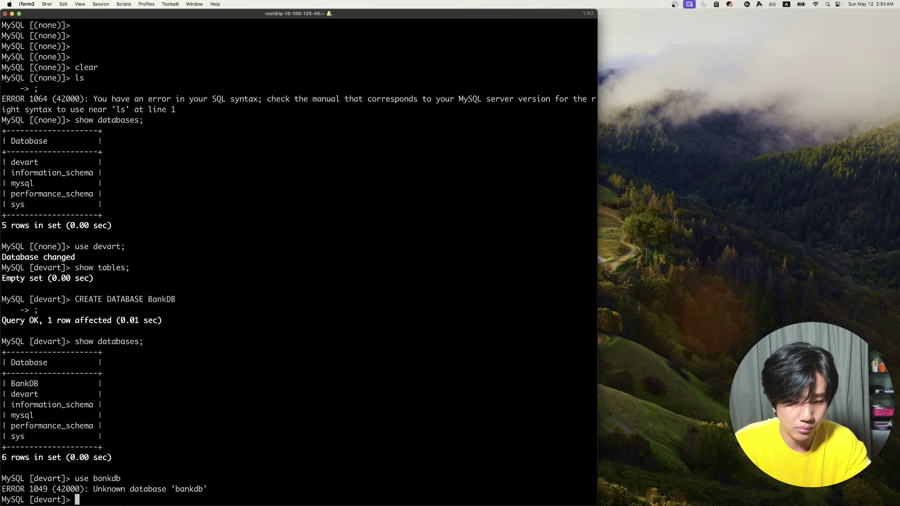
{"action": "key", "text": "Up"}
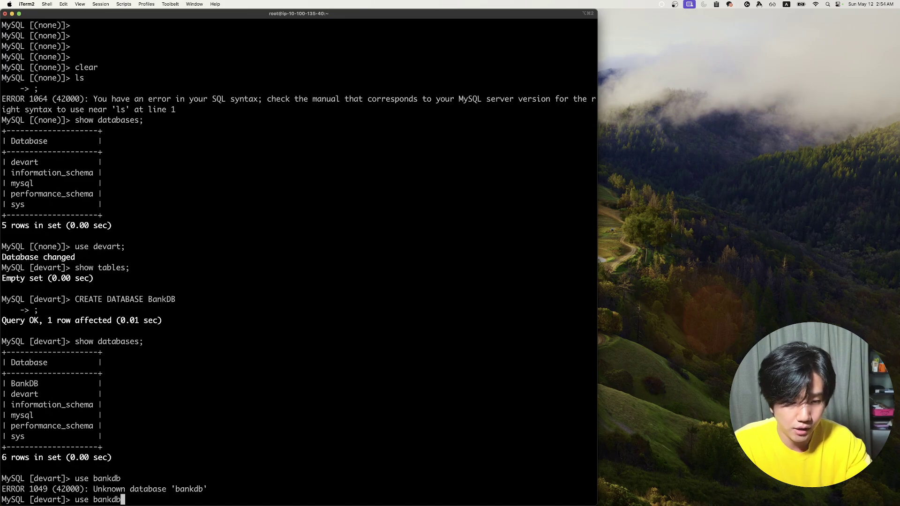
{"action": "type", "text": ";"}
{"action": "key", "text": "Return"}
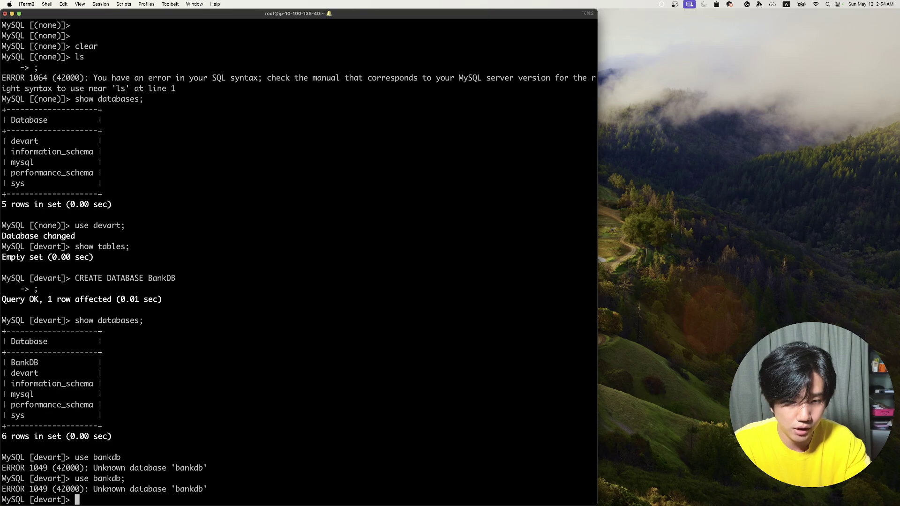
Run 'use BankDB;' with the exact name copied from the databases list.
{"action": "type", "text": "use"}
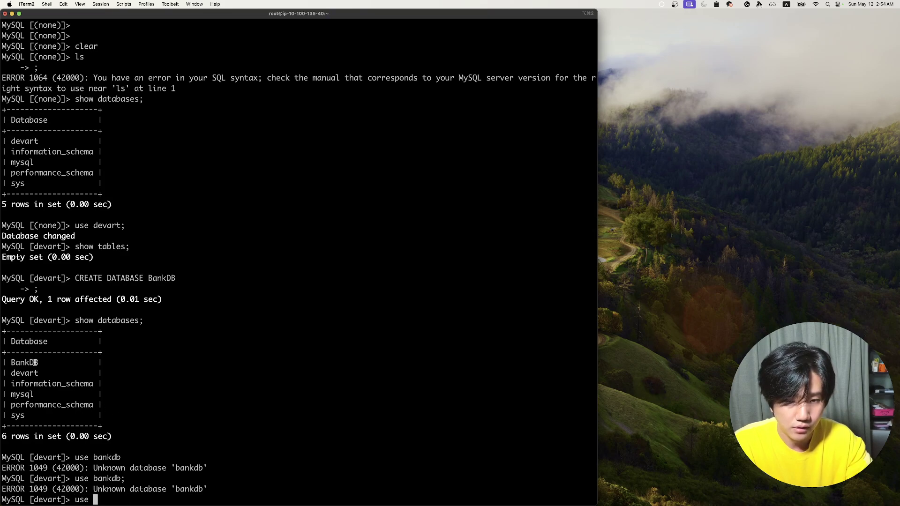
{"action": "triple_click", "coordinate": [36, 362]}
{"action": "double_click", "coordinate": [31, 362]}
{"action": "key", "text": "super+v"}
{"action": "type", "text": ";"}
{"action": "key", "text": "Return"}
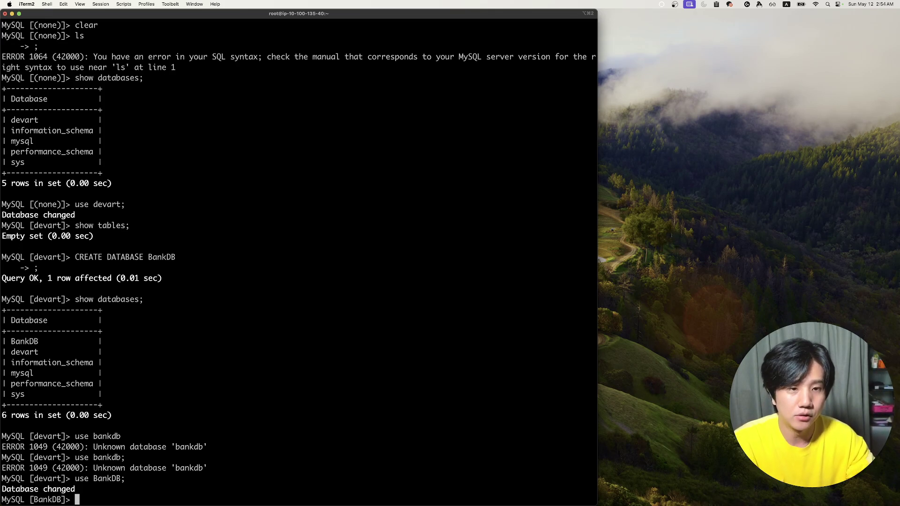
Create the Accounts table from ChatGPT's CREATE TABLE code and list the tables.
{"action": "key", "text": "ctrl+Right"}
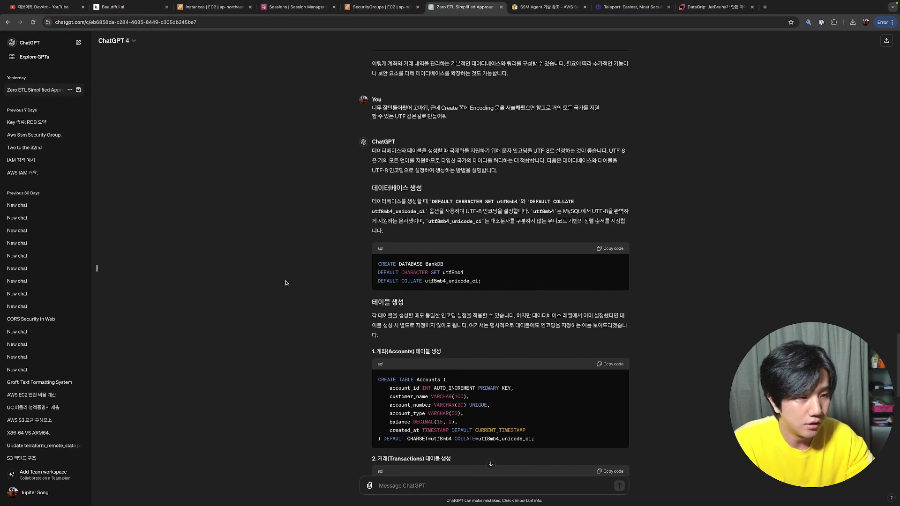
{"action": "scroll", "coordinate": [397, 298], "scroll_direction": "down", "scroll_amount": 2}
{"action": "left_click_drag", "start_coordinate": [378, 334], "coordinate": [540, 394]}
{"action": "key", "text": "super+c"}
{"action": "key", "text": "ctrl+Left"}
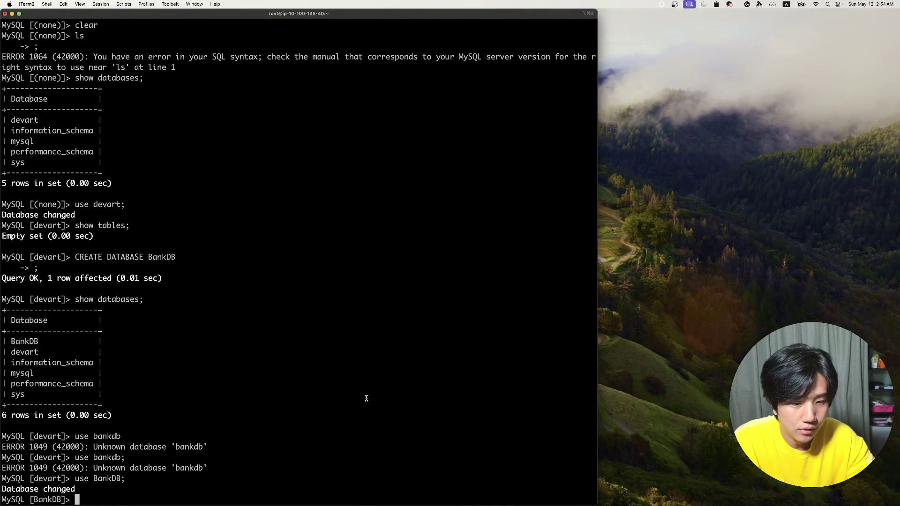
{"action": "key", "text": "super+v"}
{"action": "key", "text": "Return"}
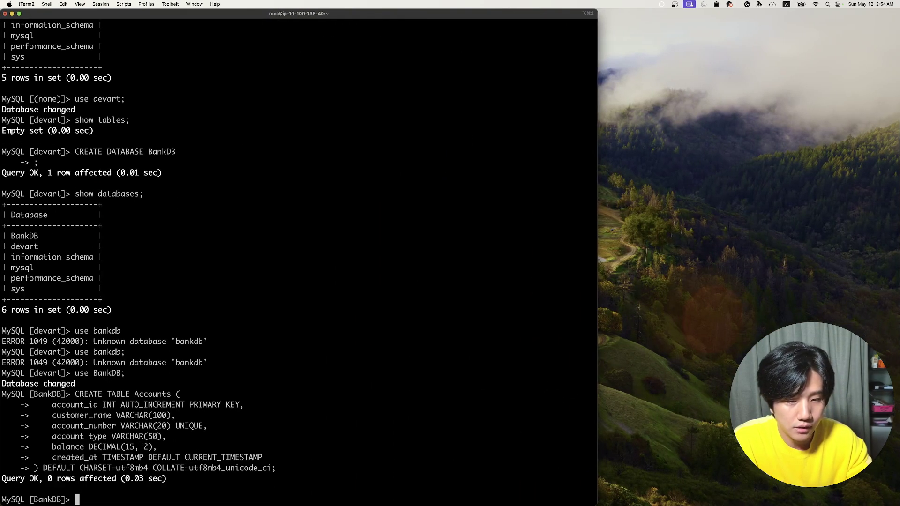
{"action": "type", "text": "show tables;"}
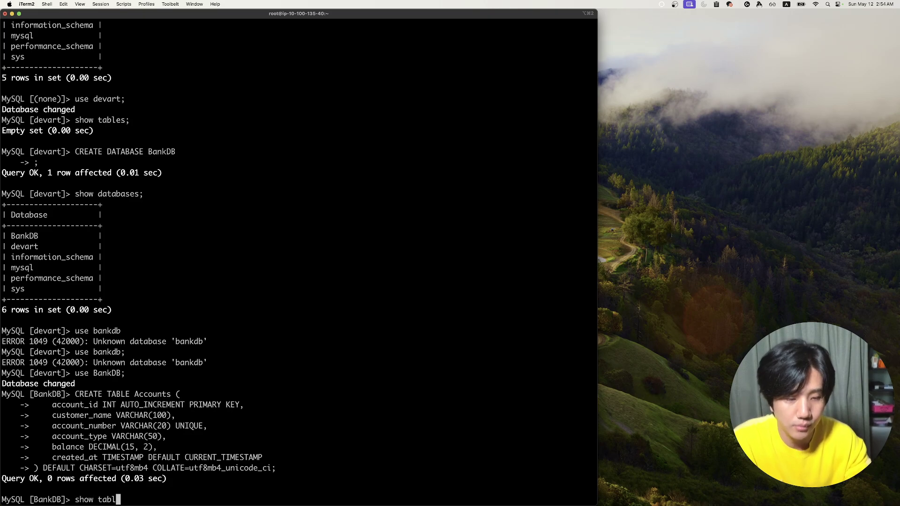
{"action": "key", "text": "Return"}
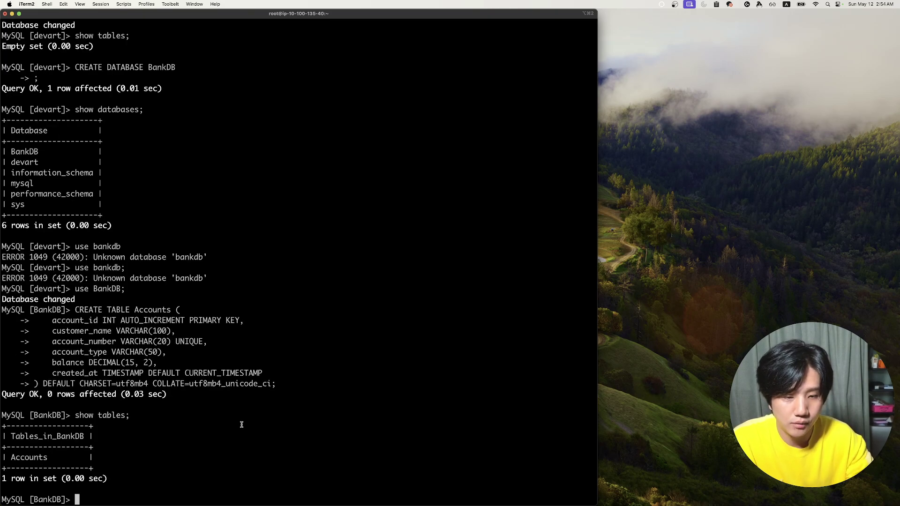
Create the Transactions table and confirm both Accounts and Transactions appear in show tables.
{"action": "key", "text": "ctrl+Right"}
{"action": "scroll", "coordinate": [359, 387], "scroll_direction": "down", "scroll_amount": 3}
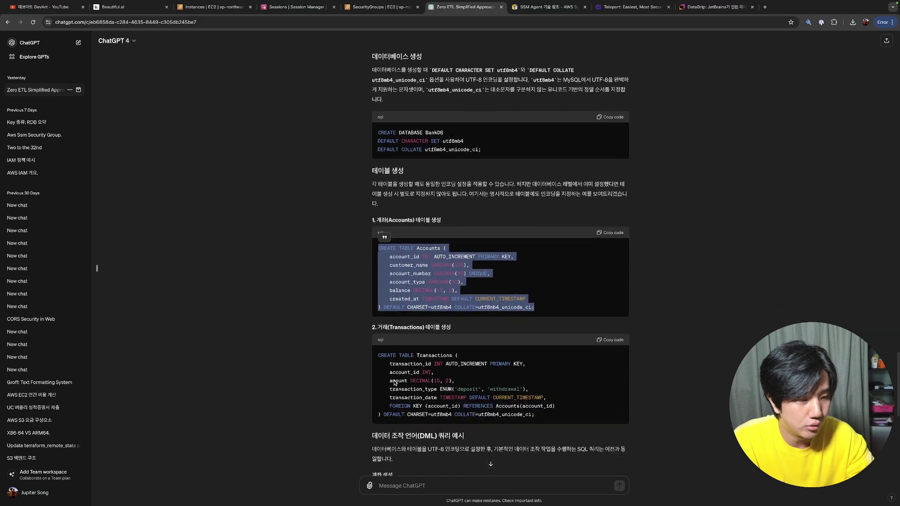
{"action": "left_click_drag", "start_coordinate": [379, 331], "coordinate": [547, 393]}
{"action": "key", "text": "ctrl+Left"}
{"action": "key", "text": "super+v"}
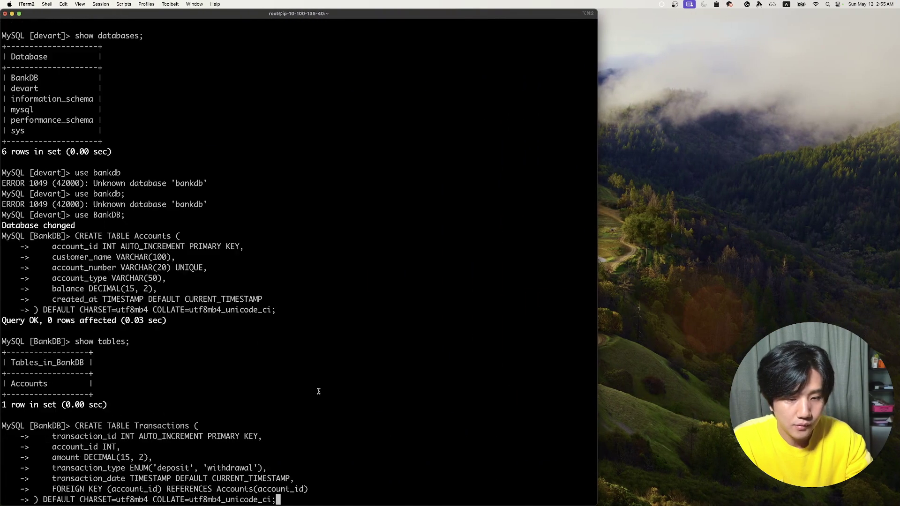
{"action": "key", "text": "Return"}
{"action": "type", "text": "show"}
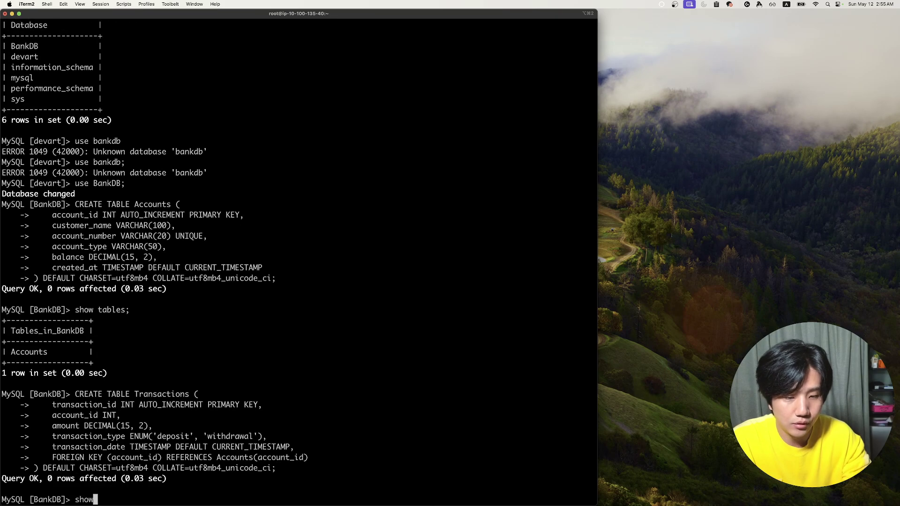
{"action": "type", "text": " tables;"}
{"action": "key", "text": "Return"}
Insert one checking account with a 1000.00 balance into Accounts.
{"action": "key", "text": "ctrl+Right"}
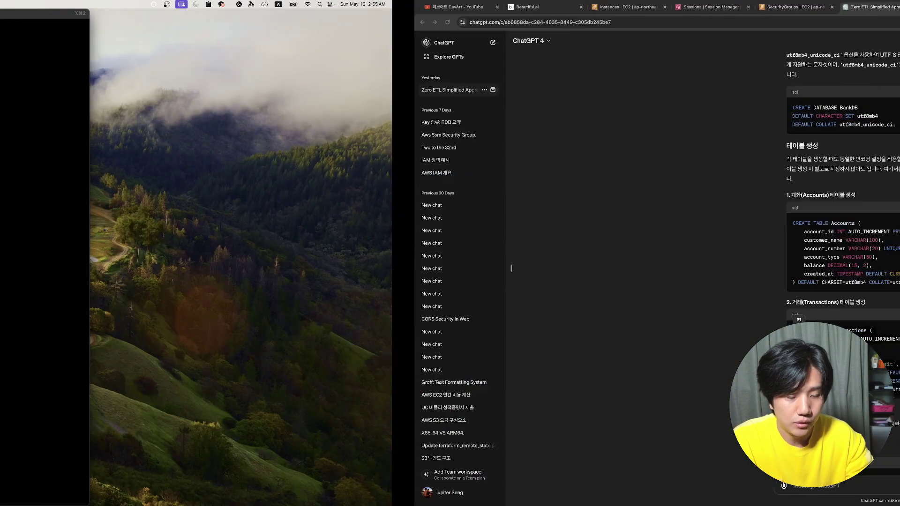
{"action": "scroll", "coordinate": [318, 393], "scroll_direction": "down", "scroll_amount": 2}
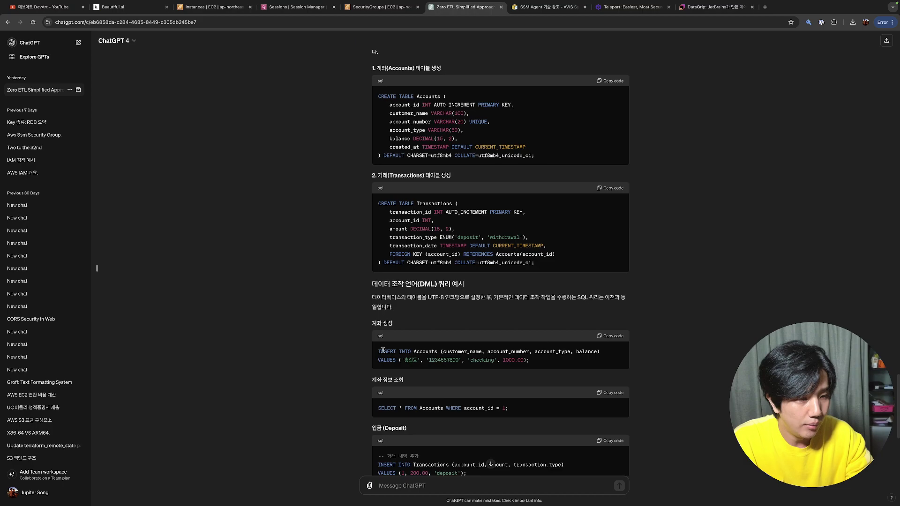
{"action": "left_click_drag", "start_coordinate": [378, 352], "coordinate": [579, 366]}
{"action": "key", "text": "super+c"}
{"action": "key", "text": "ctrl+Left"}
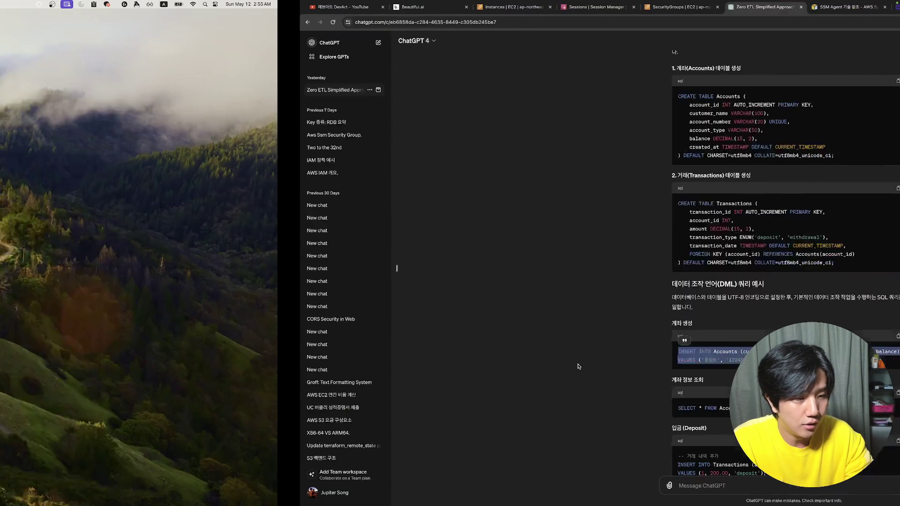
{"action": "key", "text": "super+v"}
{"action": "key", "text": "Return"}
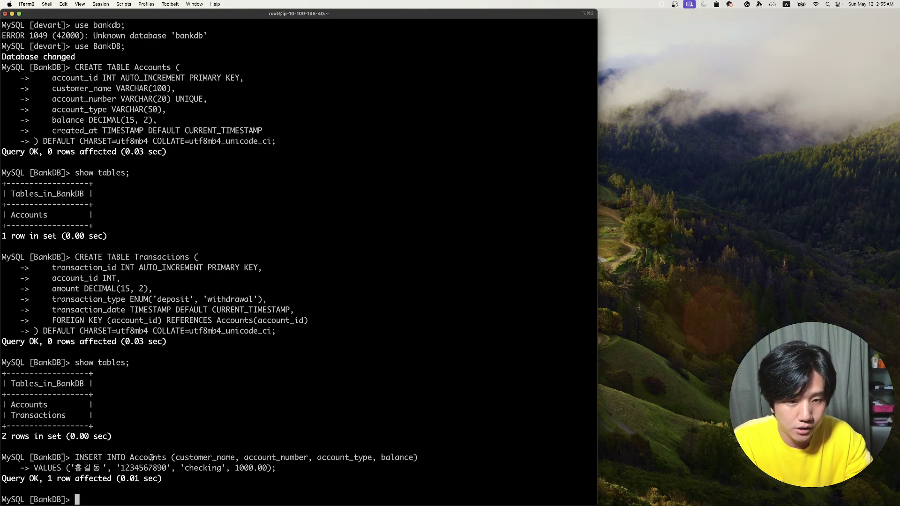
Run the ChatGPT SELECT query showing the Accounts row for account_id 1.
{"action": "key", "text": "ctrl+Right"}
{"action": "triple_click", "coordinate": [407, 406]}
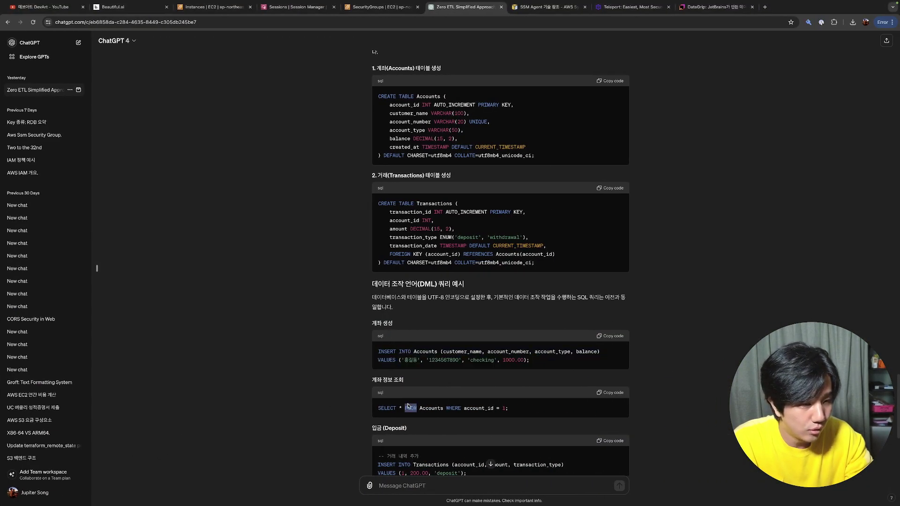
{"action": "key", "text": "ctrl+Left"}
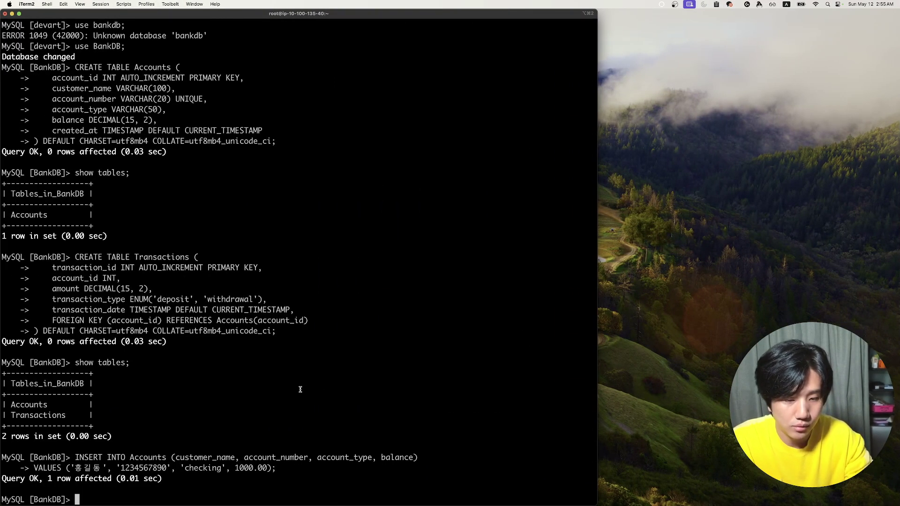
{"action": "key", "text": "ctrl+Right"}
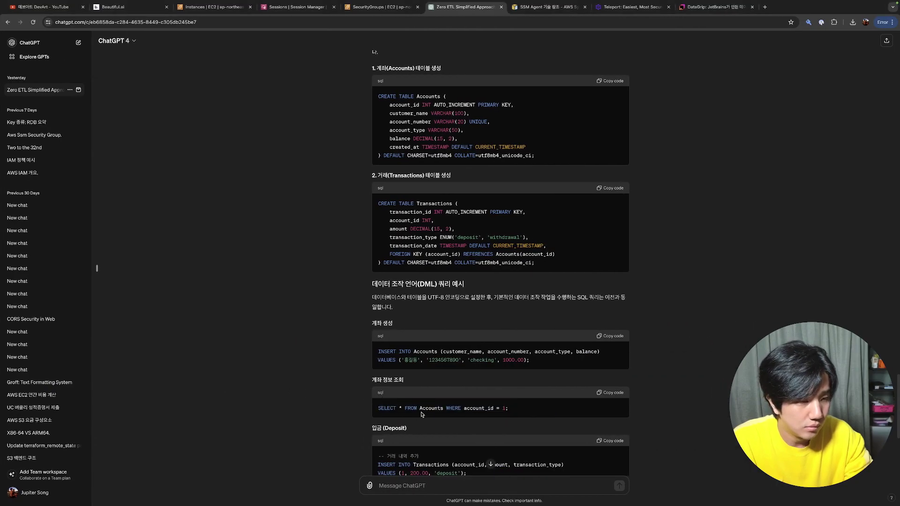
{"action": "triple_click", "coordinate": [422, 414]}
{"action": "key", "text": "super+c"}
{"action": "key", "text": "ctrl+Left"}
{"action": "key", "text": "super+v"}
{"action": "key", "text": "Return"}
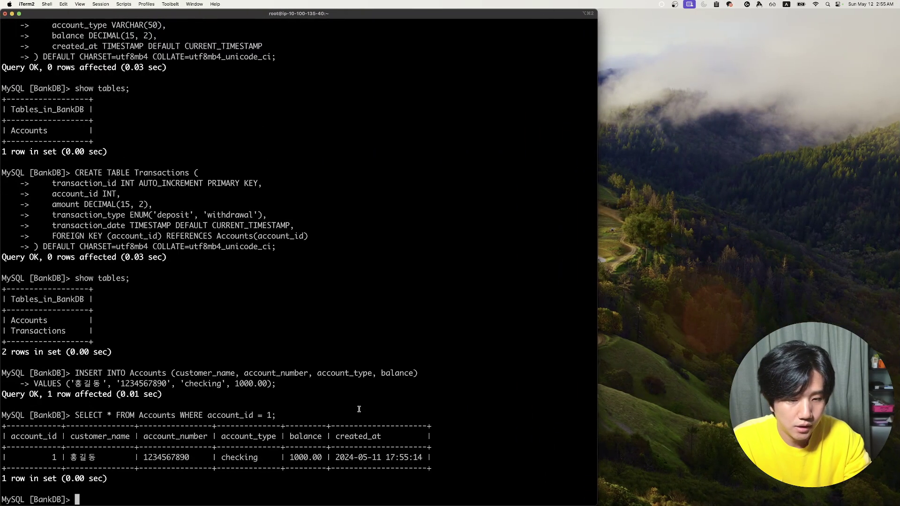
Copy the deposit code block from the ChatGPT answer.
{"action": "key", "text": "ctrl+Right"}
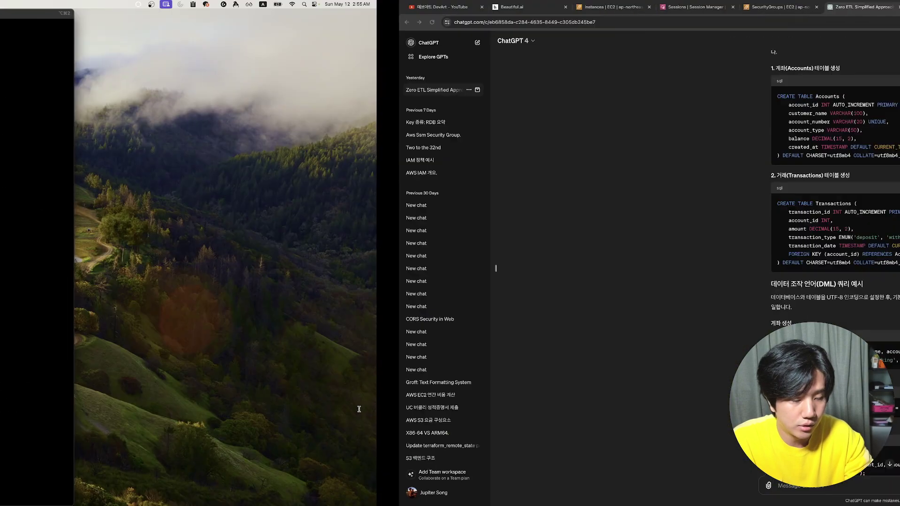
{"action": "scroll", "coordinate": [421, 396], "scroll_direction": "down", "scroll_amount": 4}
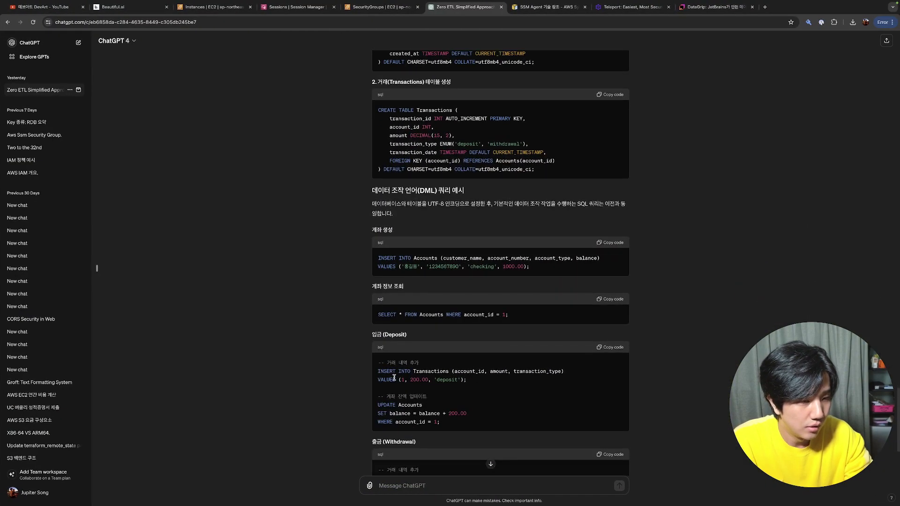
{"action": "left_click_drag", "start_coordinate": [377, 372], "coordinate": [478, 381]}
{"action": "key", "text": "super+c"}
{"action": "key", "text": "ctrl+Left"}
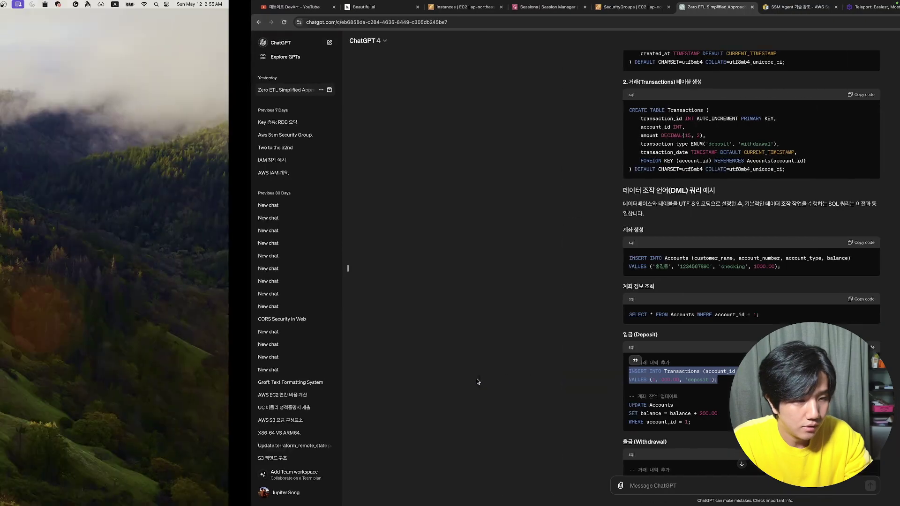
{"action": "key", "text": "ctrl+Right"}
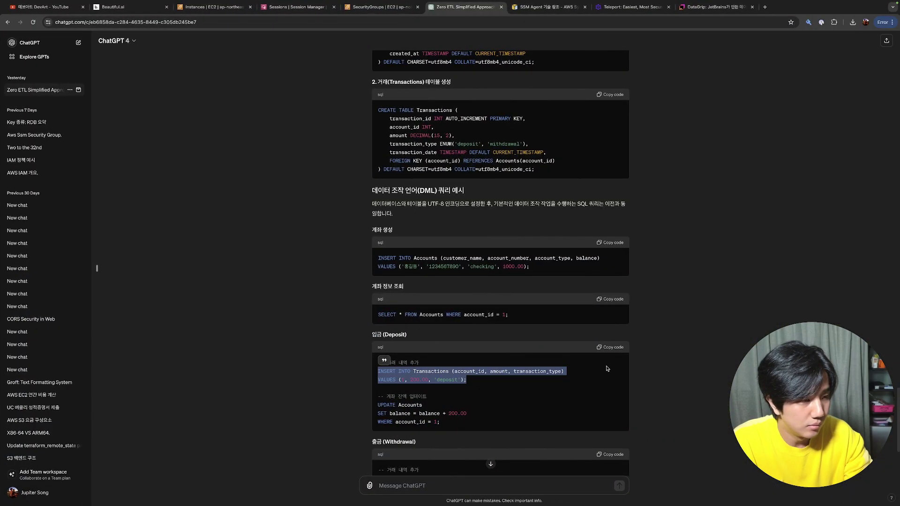
{"action": "left_click", "coordinate": [617, 348]}
{"action": "key", "text": "ctrl+Left"}
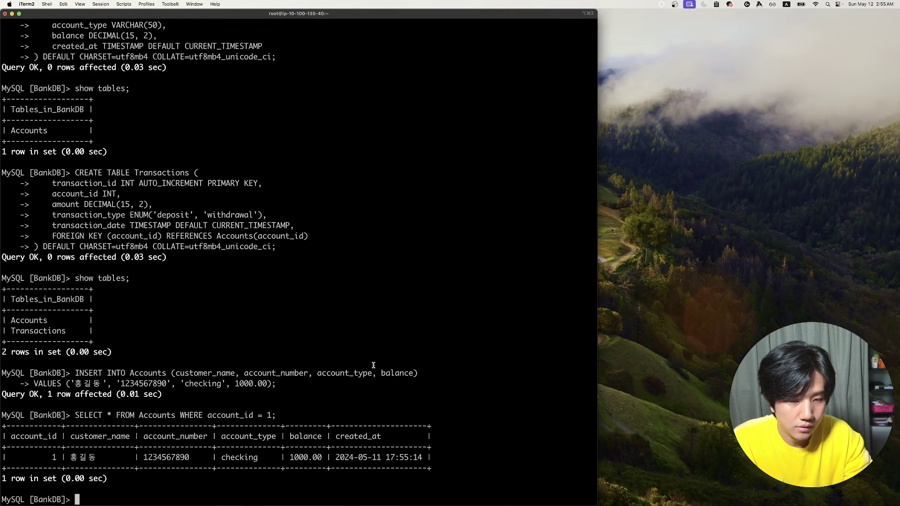
Insert a 200.00 deposit transaction for account 1 at the mysql prompt.
{"action": "key", "text": "super+v"}
{"action": "key", "text": "ctrl+Right"}
{"action": "key", "text": "ctrl+Left"}
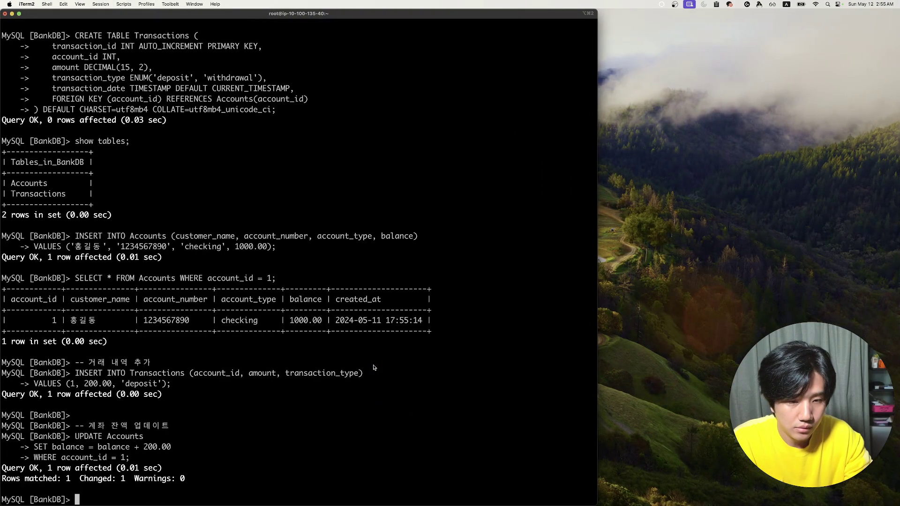
{"action": "key", "text": "ctrl+Right"}
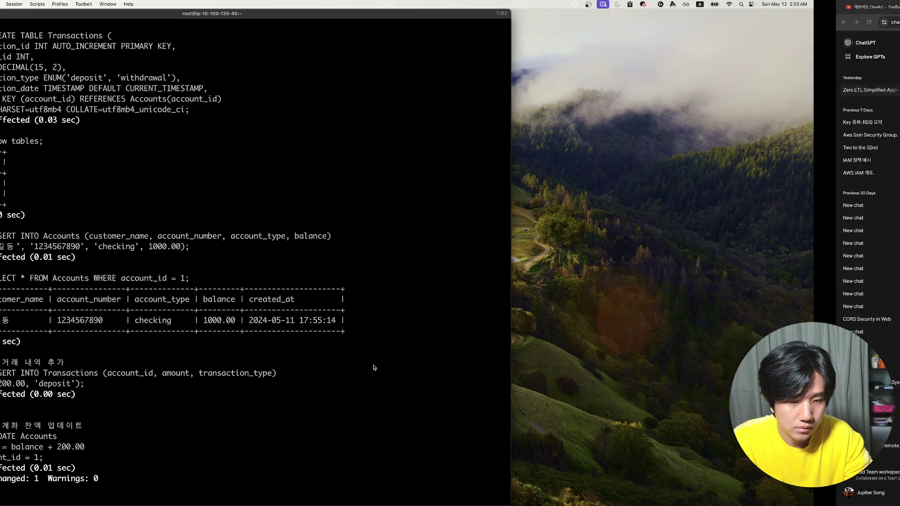
{"action": "left_click_drag", "start_coordinate": [373, 367], "coordinate": [488, 387]}
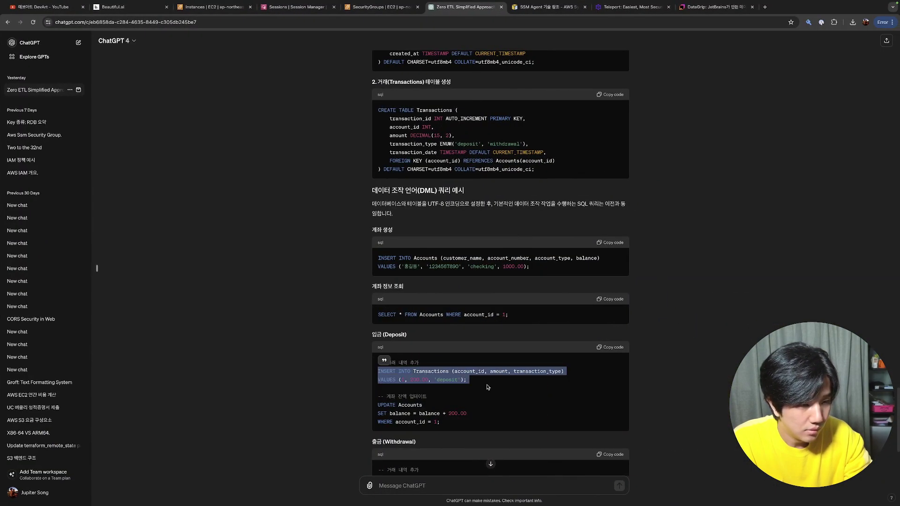
{"action": "key", "text": "super+c"}
{"action": "key", "text": "ctrl+Left"}
{"action": "key", "text": "super+v"}
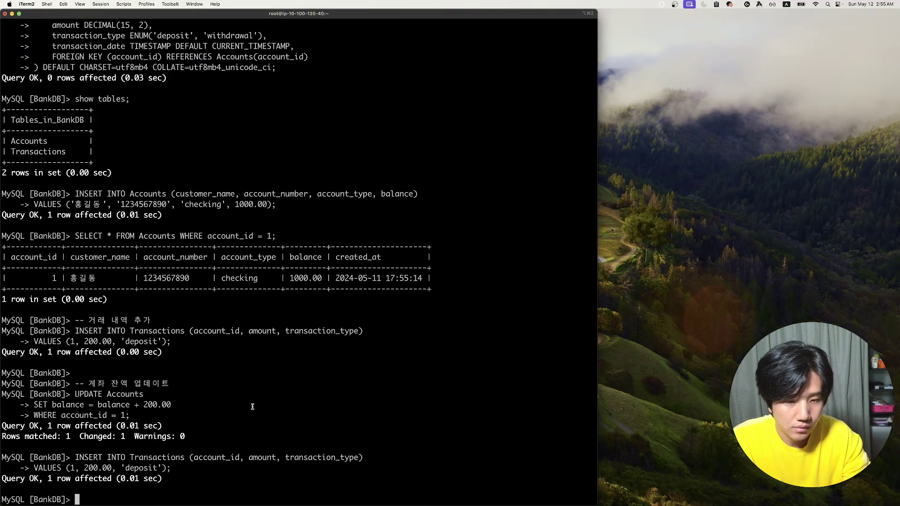
Run the UPDATE adding the 200.00 deposit to account 1's balance.
{"action": "key", "text": "ctrl+Right"}
{"action": "left_click_drag", "start_coordinate": [377, 405], "coordinate": [450, 430]}
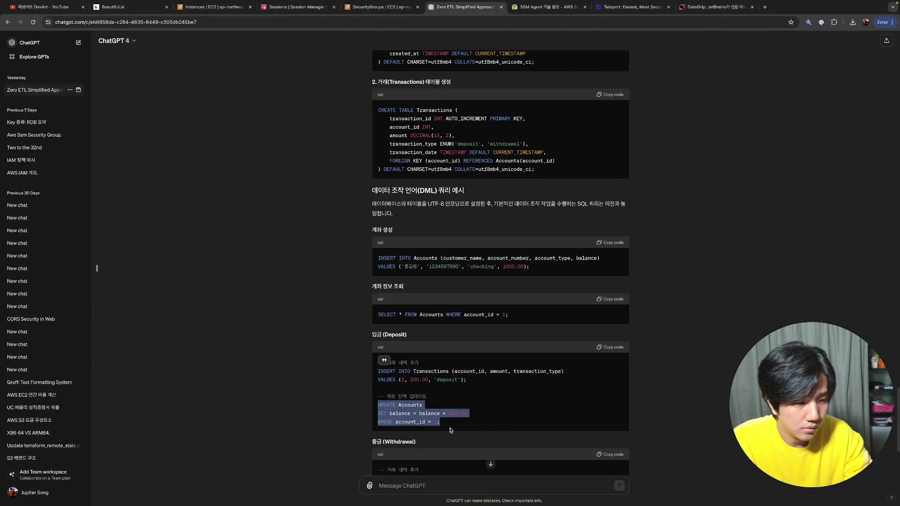
{"action": "key", "text": "super+c"}
{"action": "key", "text": "ctrl+Left"}
{"action": "key", "text": "super+v"}
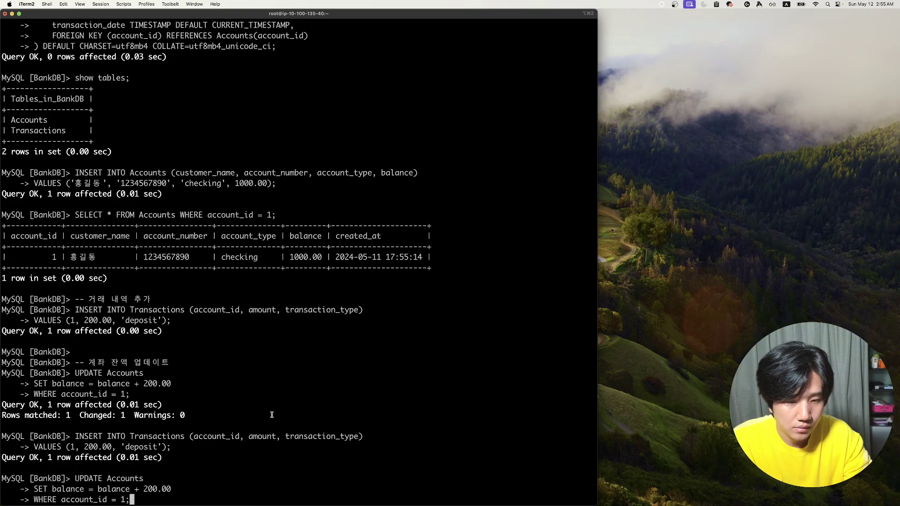
{"action": "key", "text": "Return"}
Insert a 150.00 withdrawal transaction for account 1.
{"action": "key", "text": "ctrl+Right"}
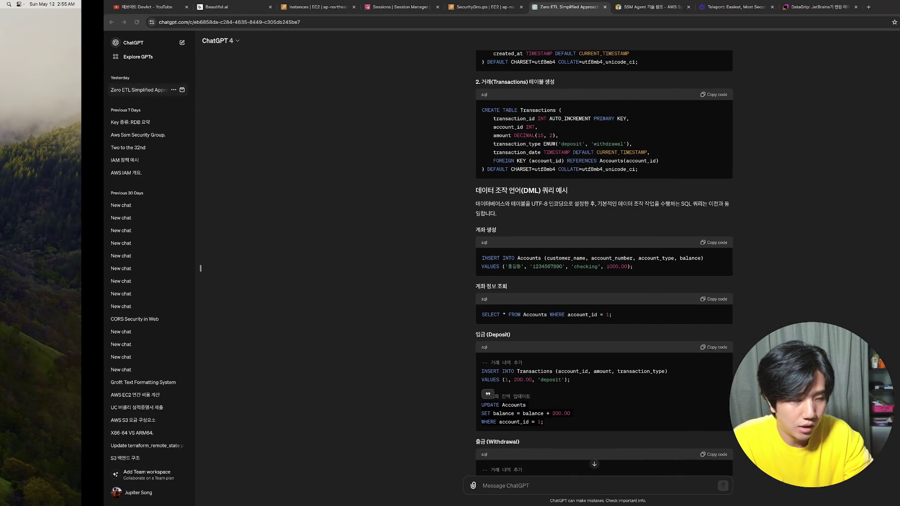
{"action": "scroll", "coordinate": [540, 326], "scroll_direction": "down", "scroll_amount": 5}
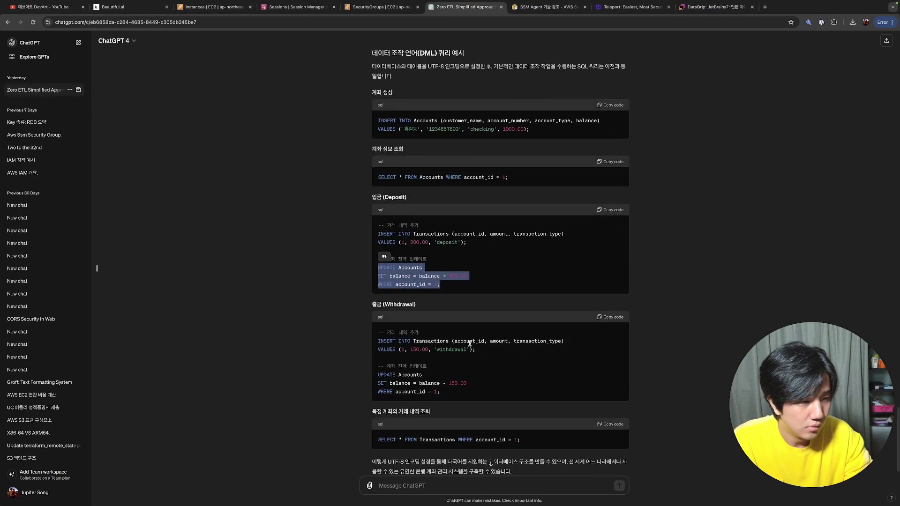
{"action": "left_click_drag", "start_coordinate": [377, 340], "coordinate": [475, 350]}
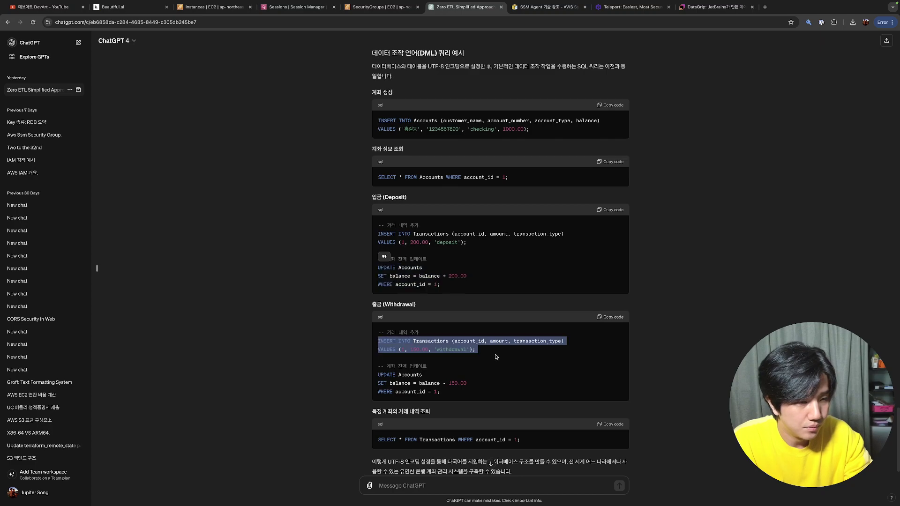
{"action": "key", "text": "super+c"}
{"action": "key", "text": "ctrl+Left"}
{"action": "key", "text": "super+v"}
{"action": "key", "text": "Return"}
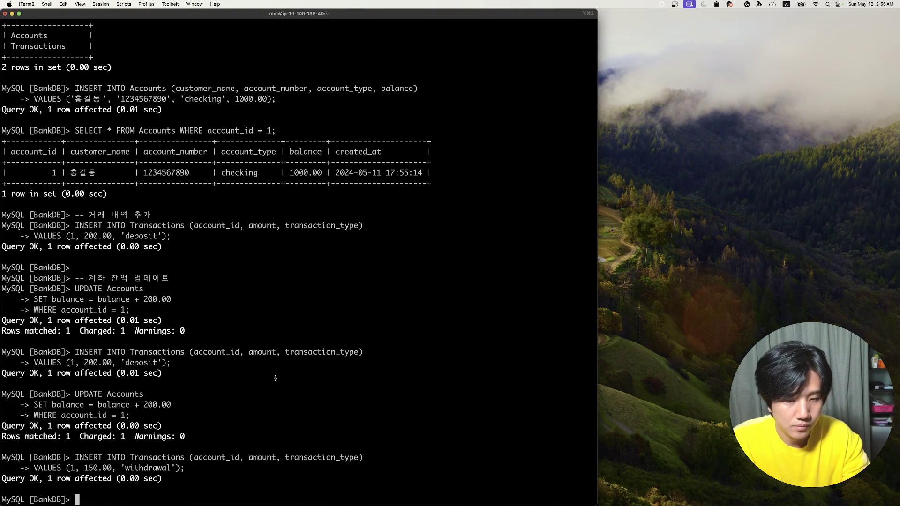
Run the UPDATE subtracting 150.00 from account 1's balance.
{"action": "key", "text": "ctrl+Right"}
{"action": "left_click_drag", "start_coordinate": [378, 374], "coordinate": [439, 391]}
{"action": "key", "text": "super+c"}
{"action": "key", "text": "ctrl+Left"}
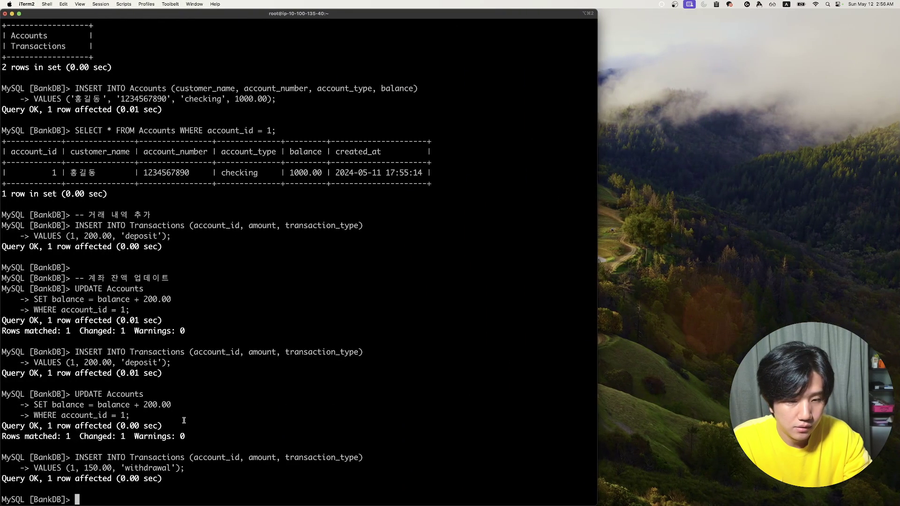
{"action": "key", "text": "super+v"}
{"action": "key", "text": "Return"}
List account 1's transactions, showing two 200.00 deposits and one 150.00 withdrawal.
{"action": "key", "text": "ctrl+Right"}
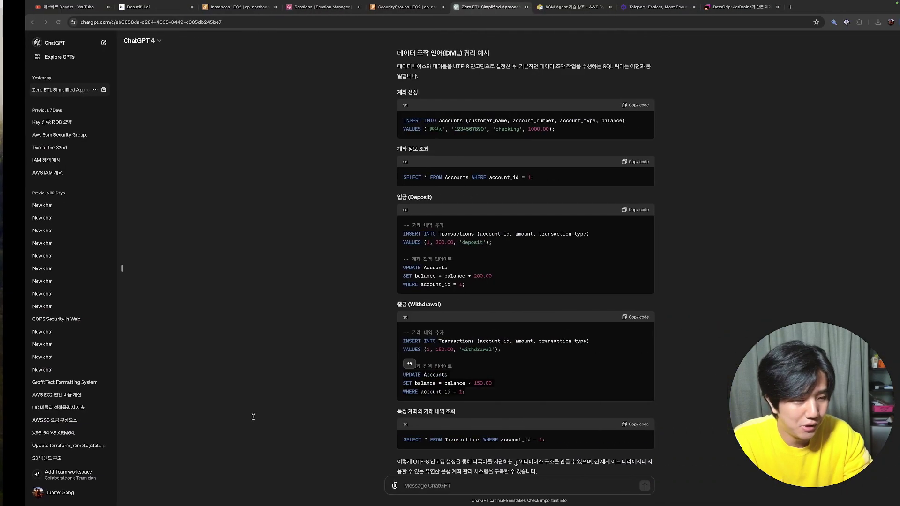
{"action": "scroll", "coordinate": [402, 400], "scroll_direction": "down", "scroll_amount": 1}
{"action": "triple_click", "coordinate": [403, 413]}
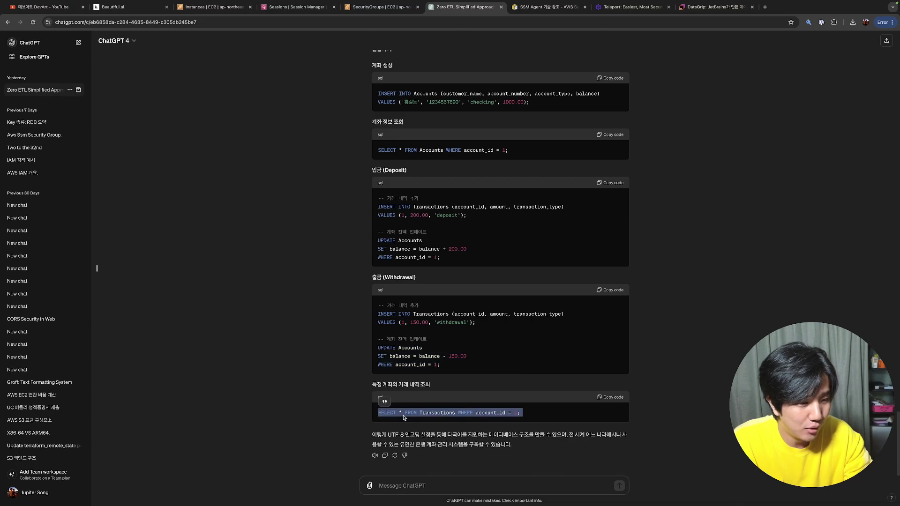
{"action": "key", "text": "super+c"}
{"action": "key", "text": "ctrl+Left"}
{"action": "key", "text": "super+v"}
{"action": "key", "text": "Return"}
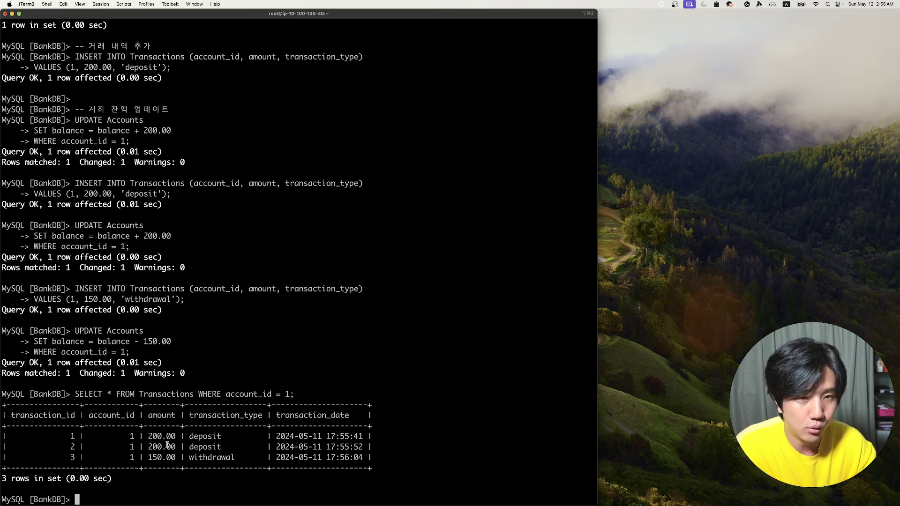
Rerun the Accounts SELECT to confirm account 1's balance is 1250.00.
{"action": "scroll", "coordinate": [167, 445], "scroll_direction": "up", "scroll_amount": 5}
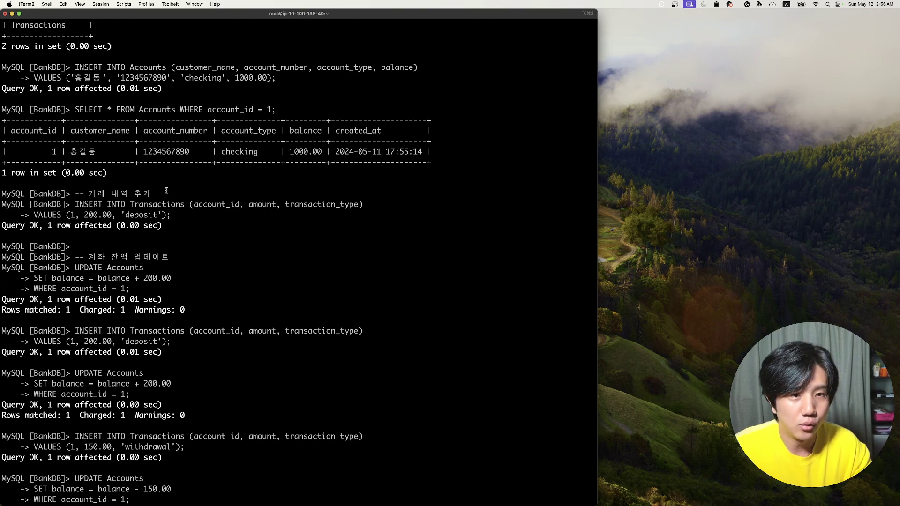
{"action": "left_click_drag", "start_coordinate": [76, 109], "coordinate": [274, 110]}
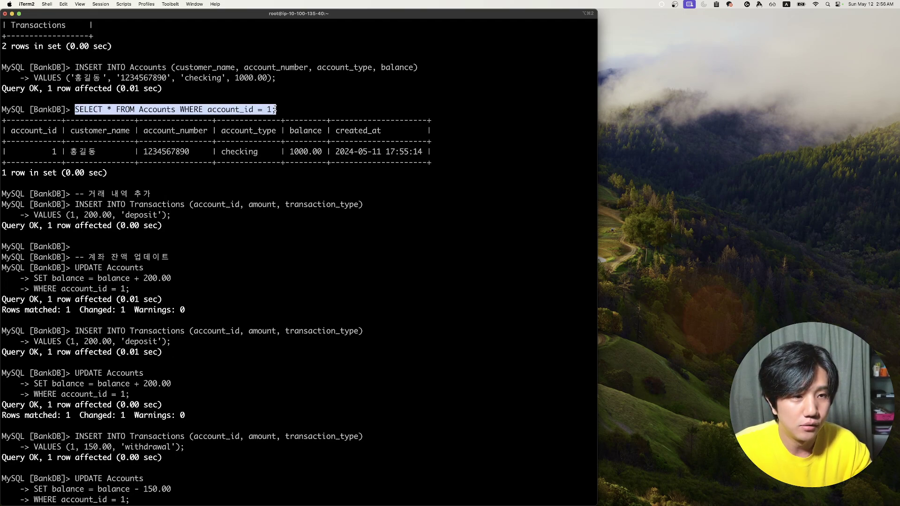
{"action": "scroll", "coordinate": [276, 109], "scroll_direction": "down", "scroll_amount": 5}
{"action": "key", "text": "super+v"}
{"action": "key", "text": "Return"}
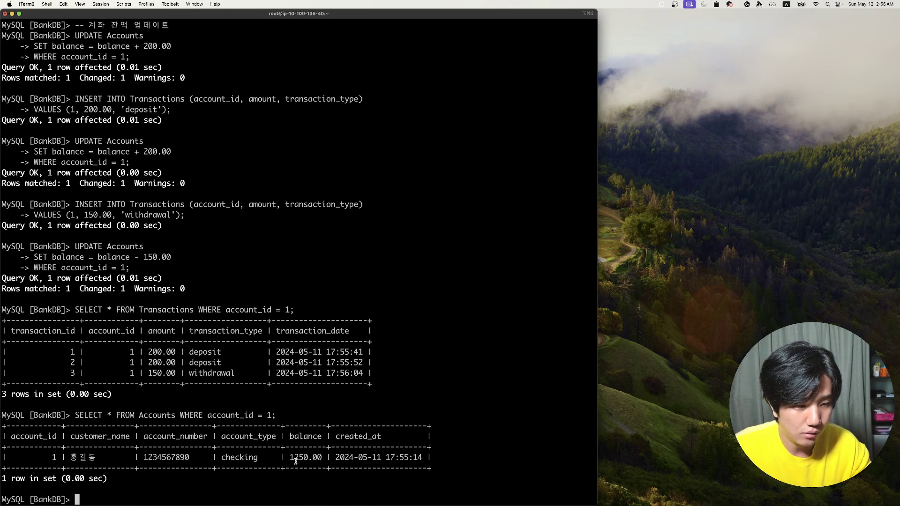
Highlight the 1000.00 balance, the 200.00 deposits and the 150.00 withdrawal in the results.
{"action": "scroll", "coordinate": [295, 462], "scroll_direction": "up", "scroll_amount": 10}
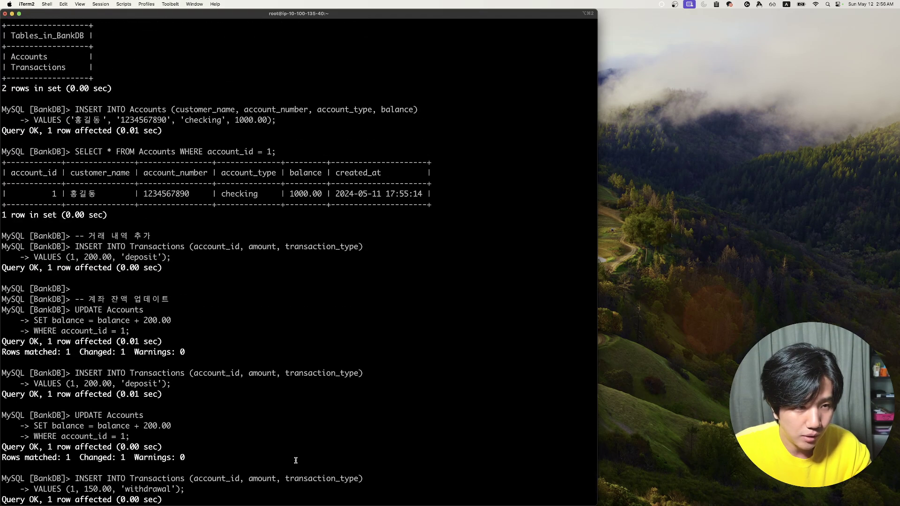
{"action": "double_click", "coordinate": [303, 193]}
{"action": "scroll", "coordinate": [303, 194], "scroll_direction": "down", "scroll_amount": 10}
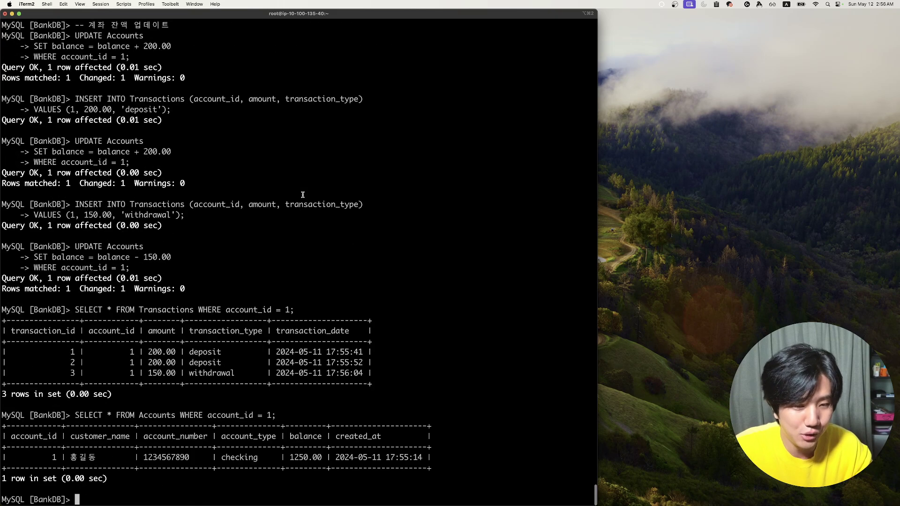
{"action": "double_click", "coordinate": [159, 352]}
{"action": "left_click", "coordinate": [157, 359]}
{"action": "double_click", "coordinate": [157, 362]}
{"action": "double_click", "coordinate": [159, 356]}
{"action": "left_click", "coordinate": [159, 357]}
{"action": "double_click", "coordinate": [159, 372]}
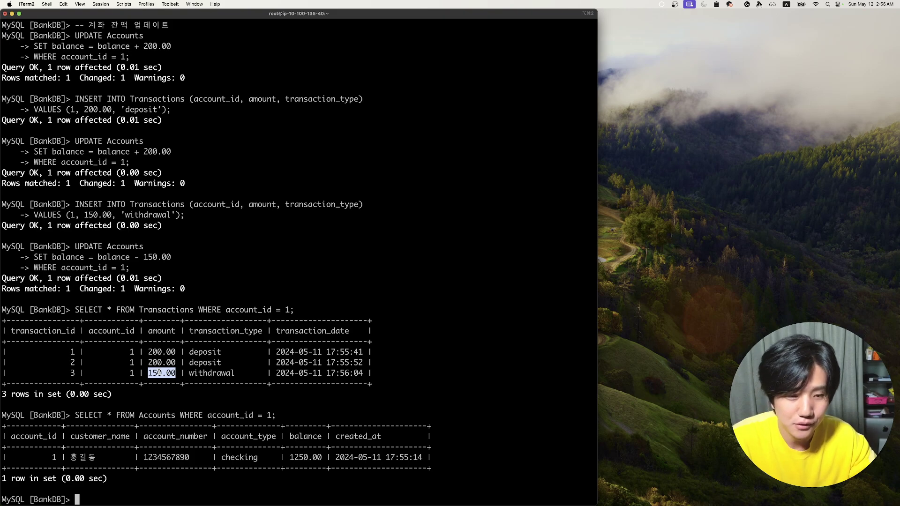
{"action": "left_click", "coordinate": [159, 372]}
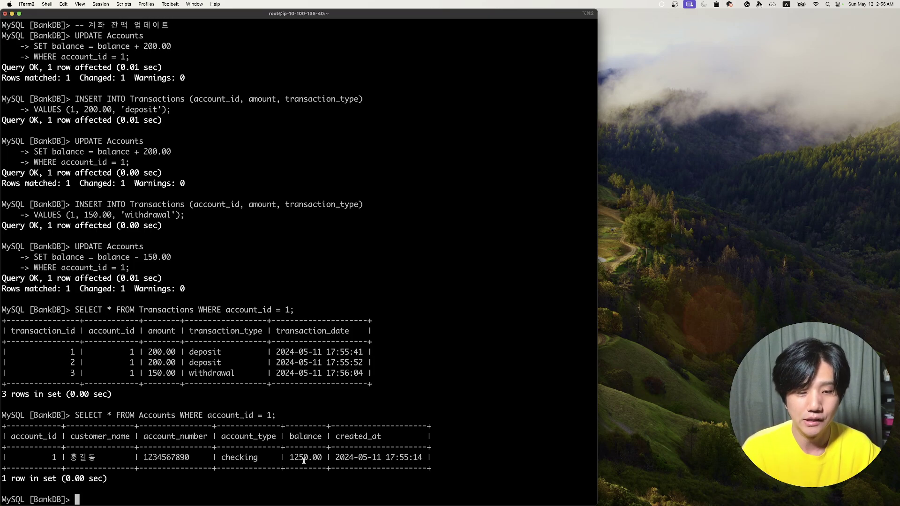
Attempt to exit mysql with mistyped 'exitl', getting ERROR 1064, then clear the prompt.
{"action": "key", "text": "super+Tab"}
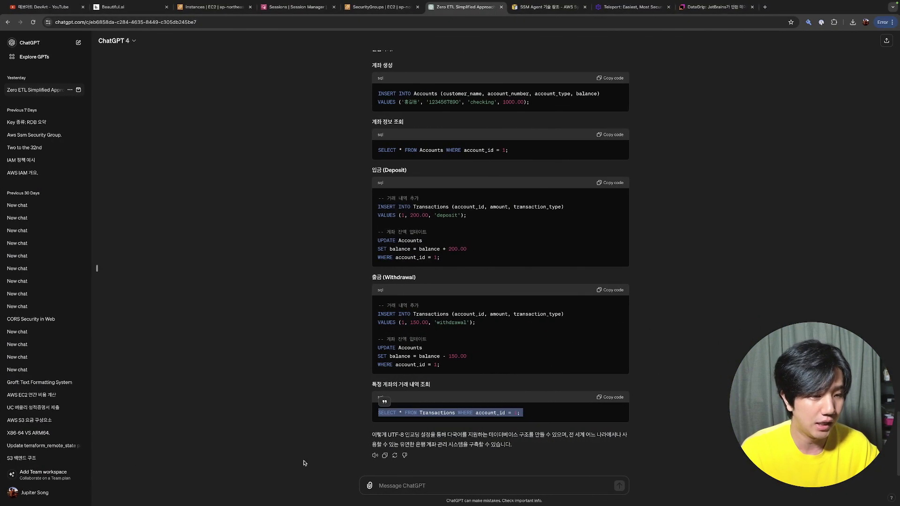
{"action": "scroll", "coordinate": [409, 379], "scroll_direction": "up", "scroll_amount": 5}
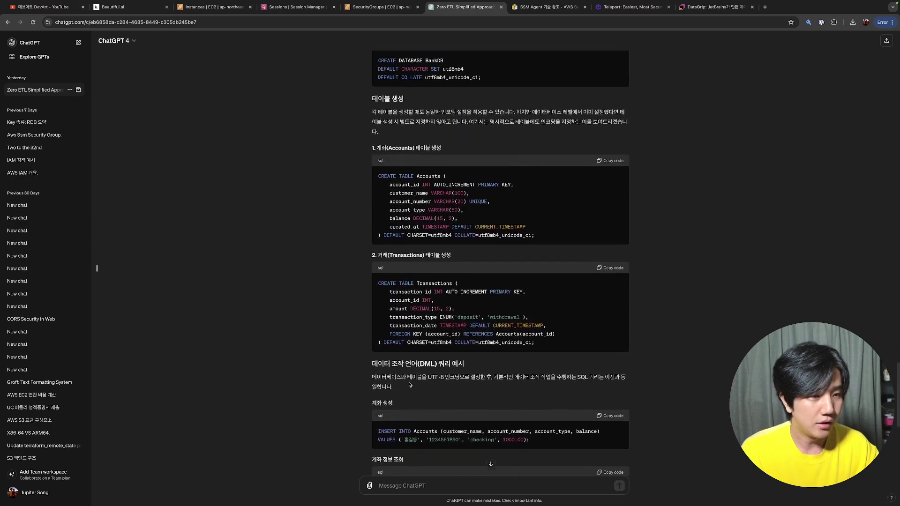
{"action": "scroll", "coordinate": [409, 378], "scroll_direction": "down", "scroll_amount": 5}
{"action": "key", "text": "super+Tab"}
{"action": "type", "text": "exitl"}
{"action": "key", "text": "Return"}
{"action": "type", "text": "exit;"}
{"action": "key", "text": "Return"}
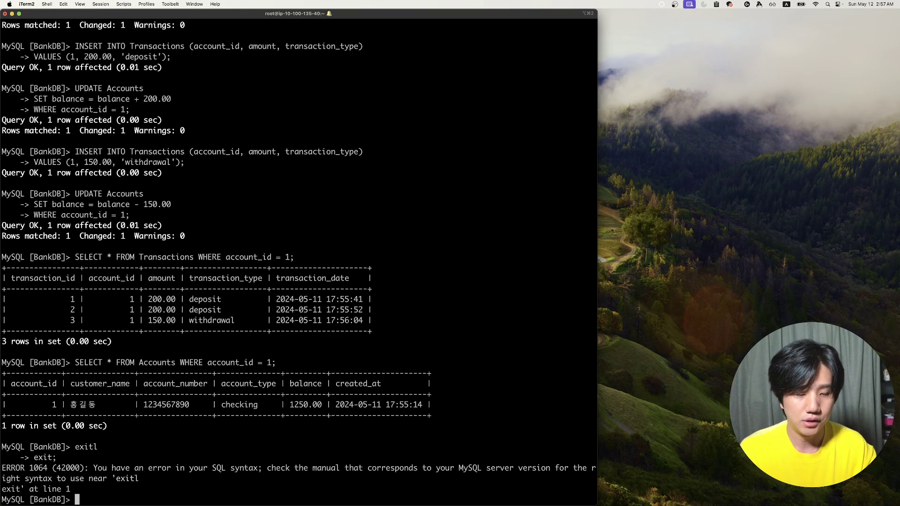
{"action": "key", "text": "Up"}
{"action": "key", "text": "Home"}
{"action": "key", "text": "Delete"}
{"action": "key", "text": "Delete"}
{"action": "key", "text": "Delete"}
{"action": "key", "text": "Delete"}
{"action": "key", "text": "Delete"}
{"action": "key", "text": "Delete"}
{"action": "key", "text": "End"}
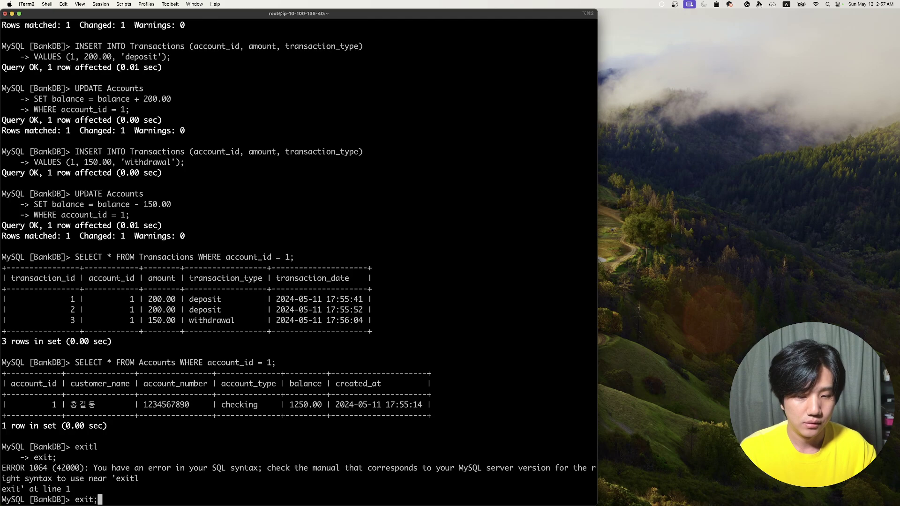
{"action": "key", "text": "BackSpace"}
{"action": "key", "text": "BackSpace"}
{"action": "key", "text": "BackSpace"}
{"action": "key", "text": "BackSpace"}
{"action": "key", "text": "BackSpace"}
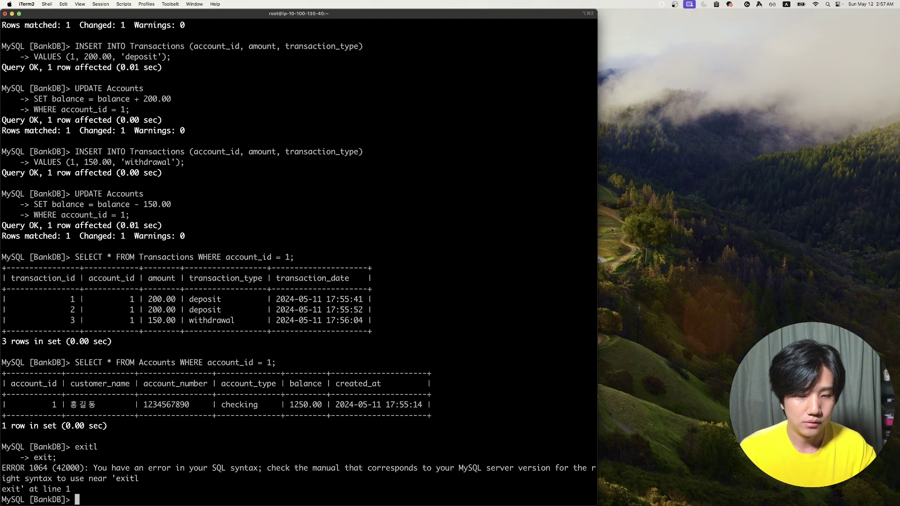
{"action": "key", "text": "Return"}
{"action": "key", "text": "Return"}
{"action": "key", "text": "Return"}
{"action": "key", "text": "Return"}
{"action": "key", "text": "Return"}
{"action": "key", "text": "Return"}
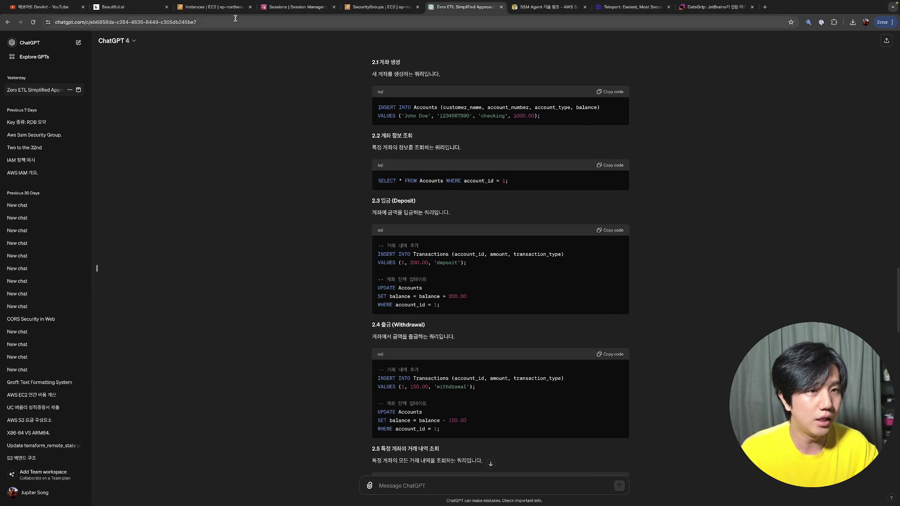
Go to the RDS Databases list and select test-aurora-cluster.
{"action": "left_click", "coordinate": [214, 6]}
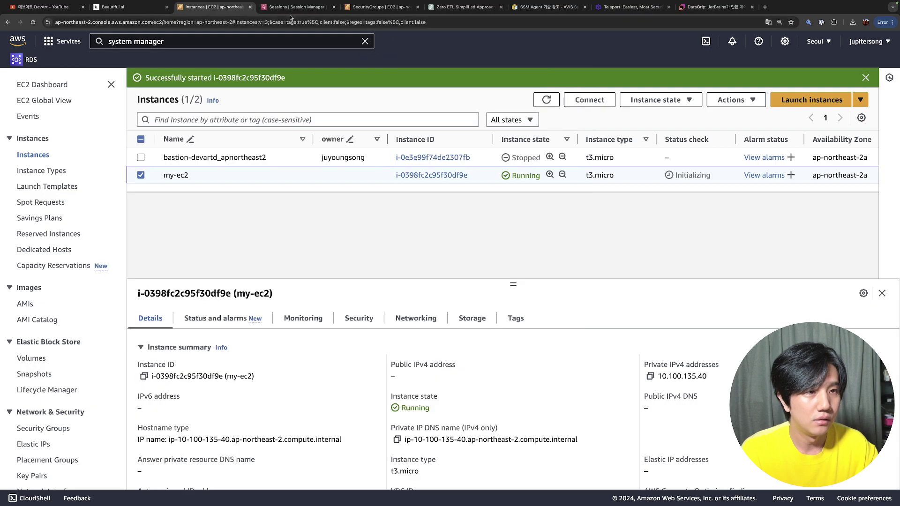
{"action": "left_click", "coordinate": [293, 7]}
{"action": "left_click", "coordinate": [40, 61]}
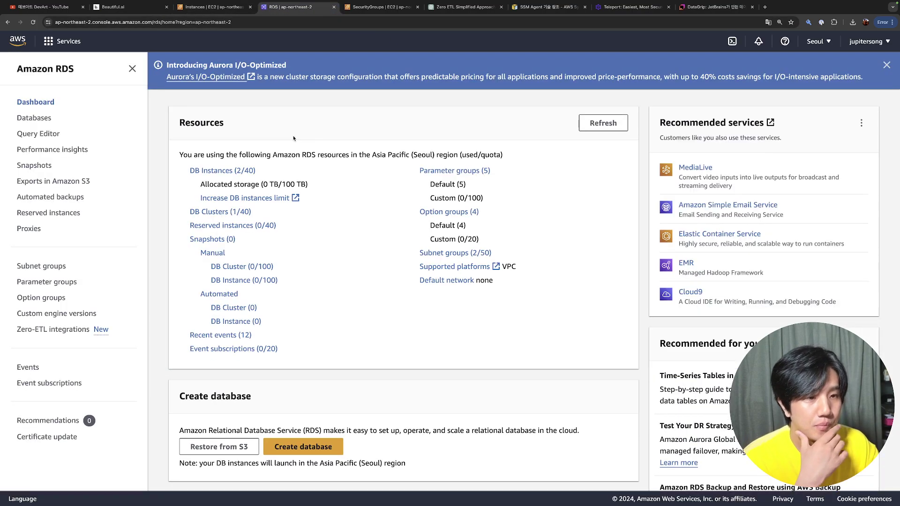
{"action": "left_click", "coordinate": [202, 197]}
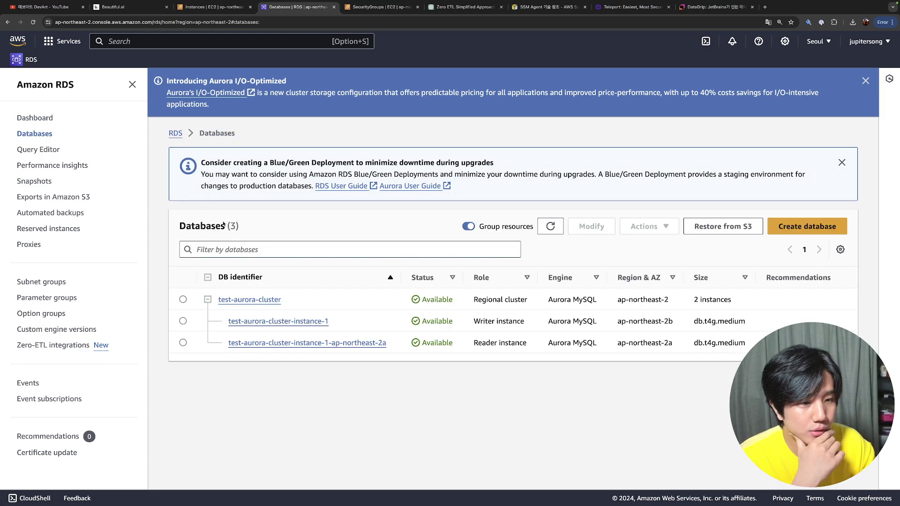
{"action": "left_click", "coordinate": [183, 299]}
{"action": "key", "text": "ctrl+Left"}
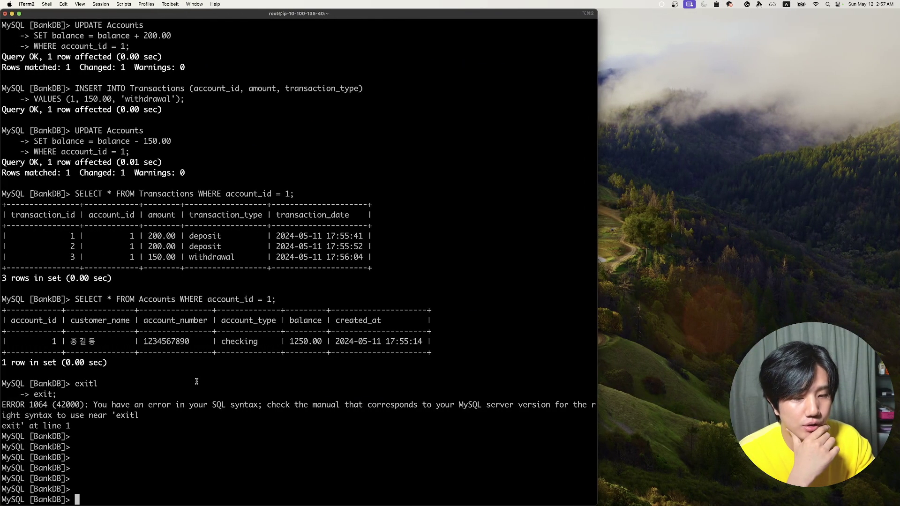
{"action": "key", "text": "ctrl+Right"}
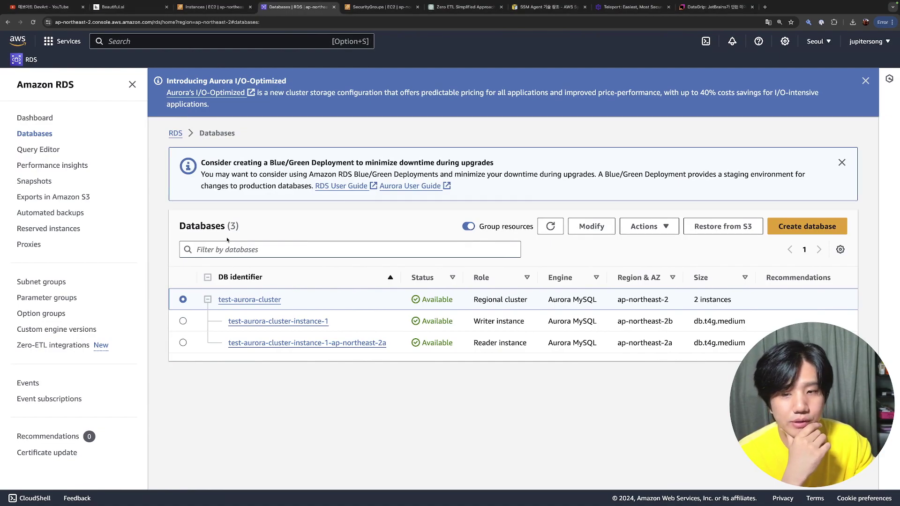
Select writer instance test-aurora-cluster-instance-1, skip failover, and open test-aurora-cluster details.
{"action": "left_click", "coordinate": [646, 227]}
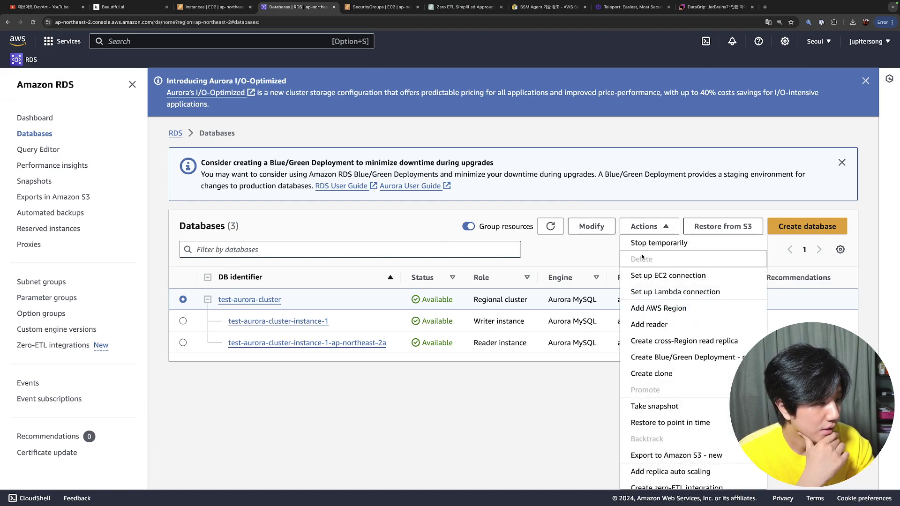
{"action": "scroll", "coordinate": [643, 262], "scroll_direction": "down", "scroll_amount": 2}
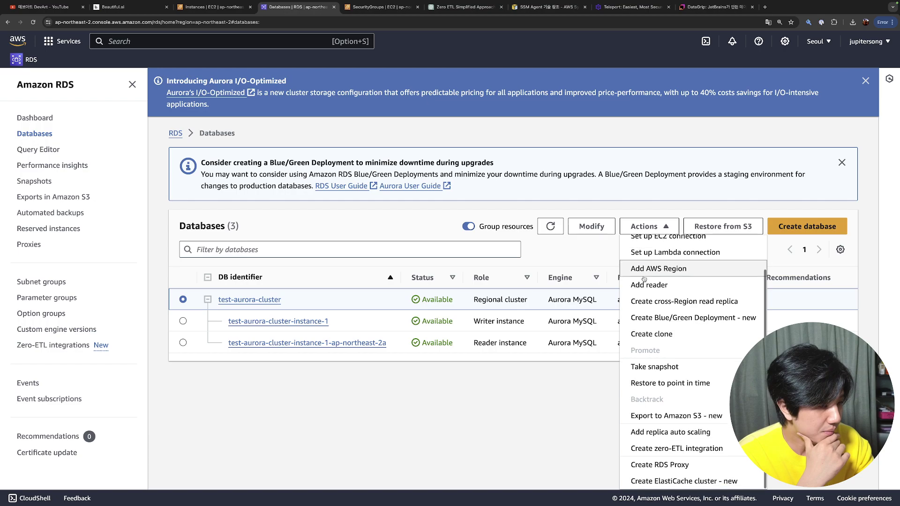
{"action": "left_click", "coordinate": [183, 321]}
{"action": "left_click", "coordinate": [631, 230]}
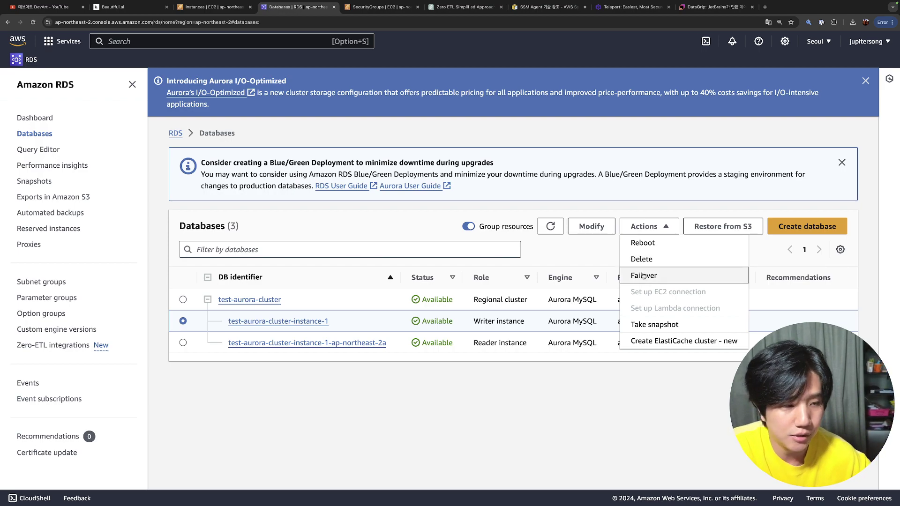
{"action": "left_click", "coordinate": [396, 329]}
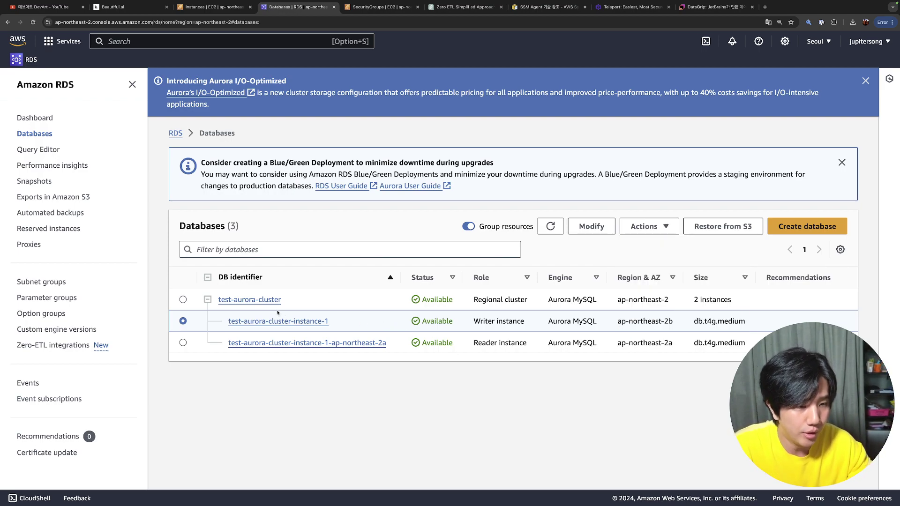
{"action": "left_click", "coordinate": [263, 302]}
Copy the writer cluster endpoint and run nslookup on it in a new, enlarged iTerm2 window.
{"action": "scroll", "coordinate": [262, 303], "scroll_direction": "down", "scroll_amount": 3}
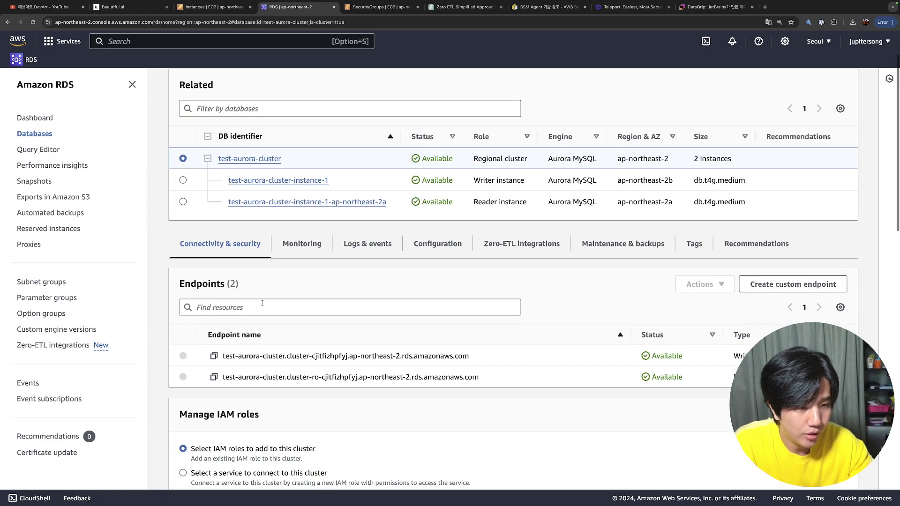
{"action": "left_click", "coordinate": [214, 356]}
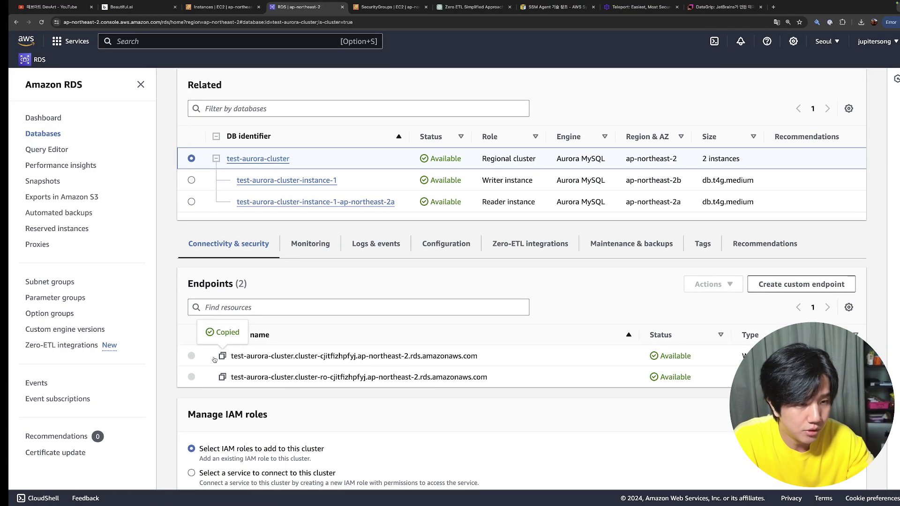
{"action": "triple_click", "coordinate": [263, 358]}
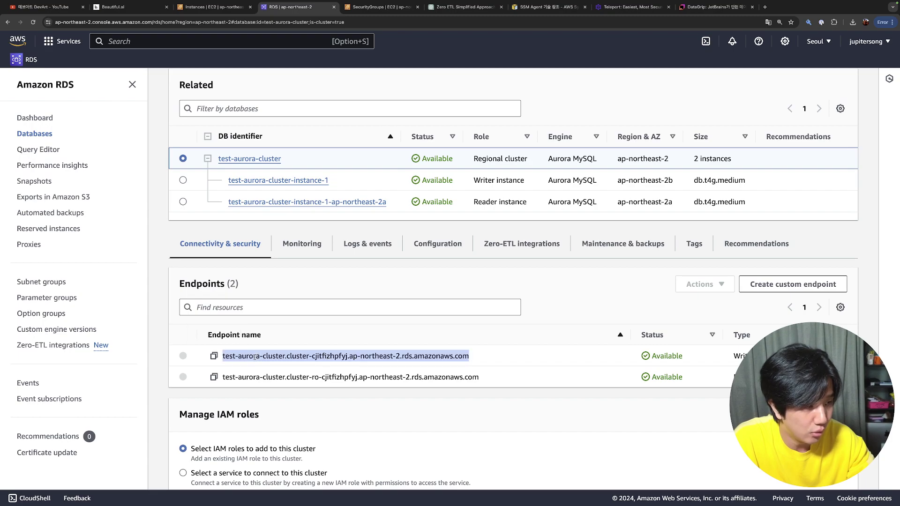
{"action": "key", "text": "super+Tab"}
{"action": "type", "text": "e"}
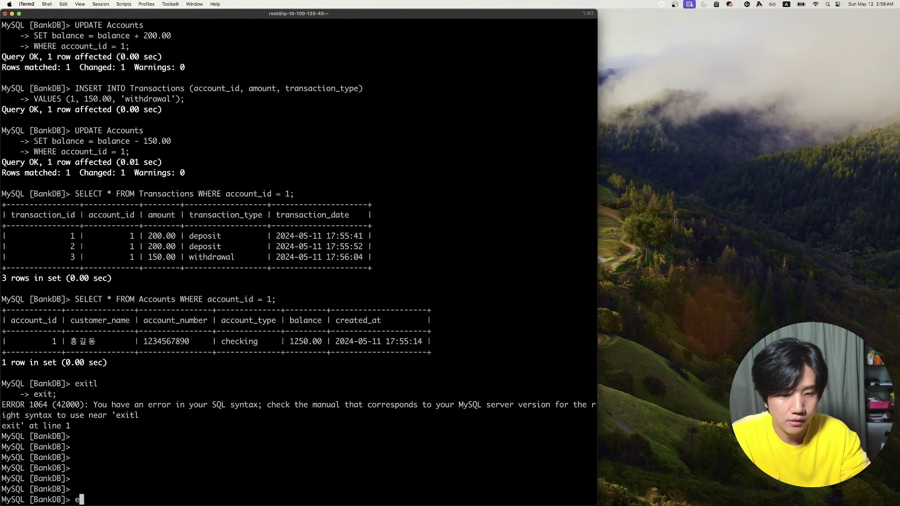
{"action": "key", "text": "super+n"}
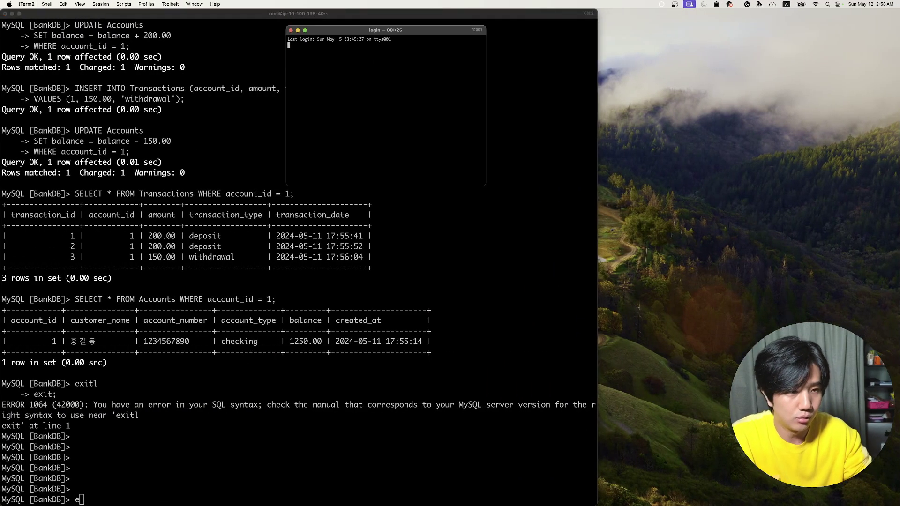
{"action": "key", "text": "super+minus"}
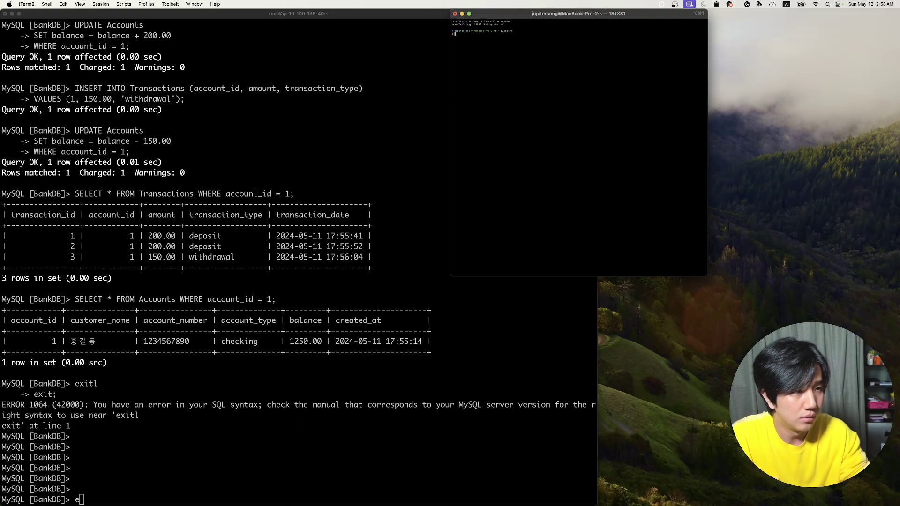
{"action": "key", "text": "ctrl+alt+Right"}
{"action": "key", "text": "super+equal"}
{"action": "key", "text": "super+equal"}
{"action": "type", "text": "nslookup"}
{"action": "key", "text": "Right"}
{"action": "key", "text": "Return"}
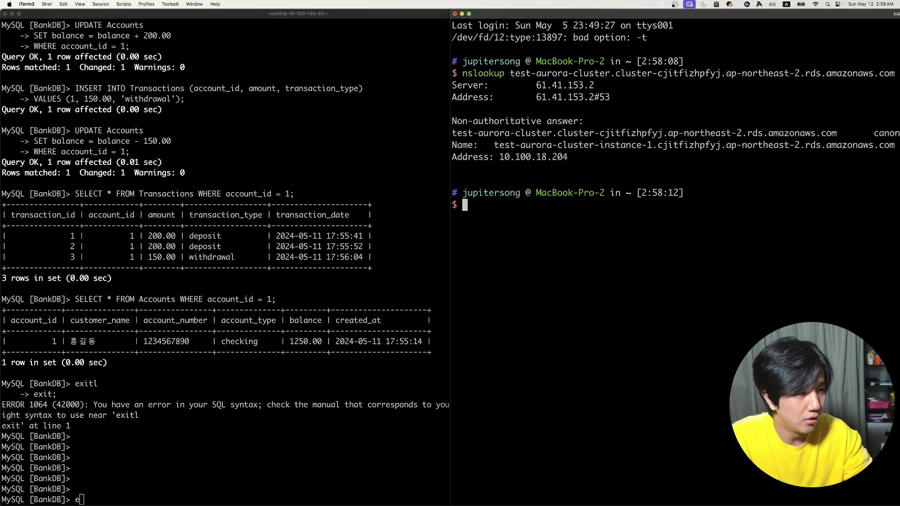
Copy the cluster-ro reader endpoint and run nslookup on it, noting the ro part.
{"action": "key", "text": "ctrl+Right"}
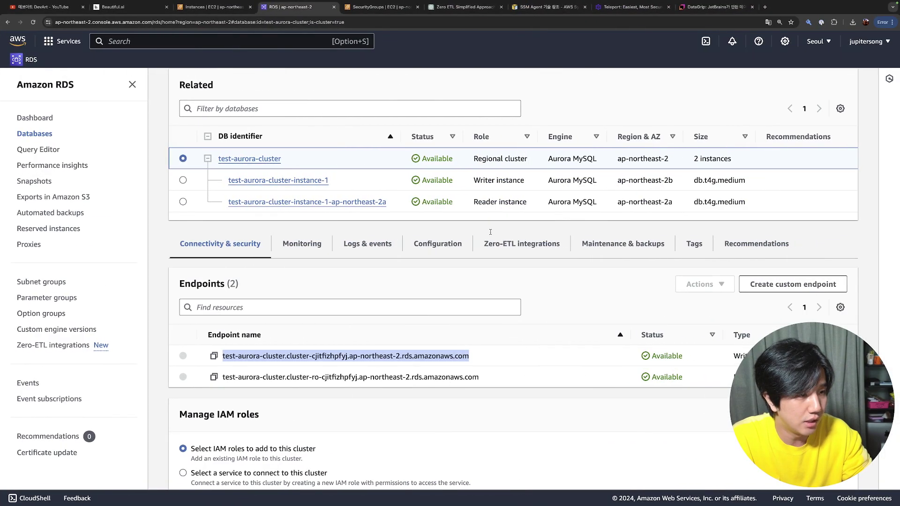
{"action": "left_click", "coordinate": [213, 355]}
{"action": "key", "text": "ctrl+Left"}
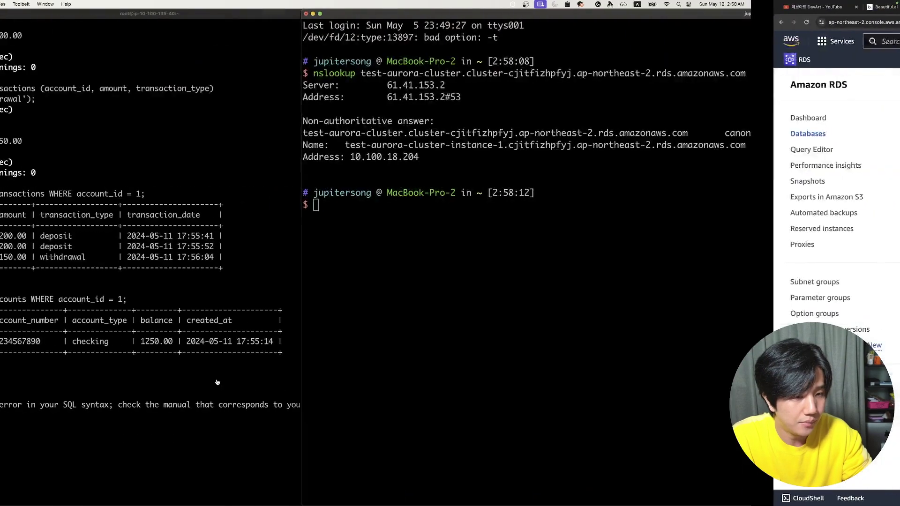
{"action": "type", "text": "nslookup"}
{"action": "key", "text": "super+v"}
{"action": "key", "text": "Return"}
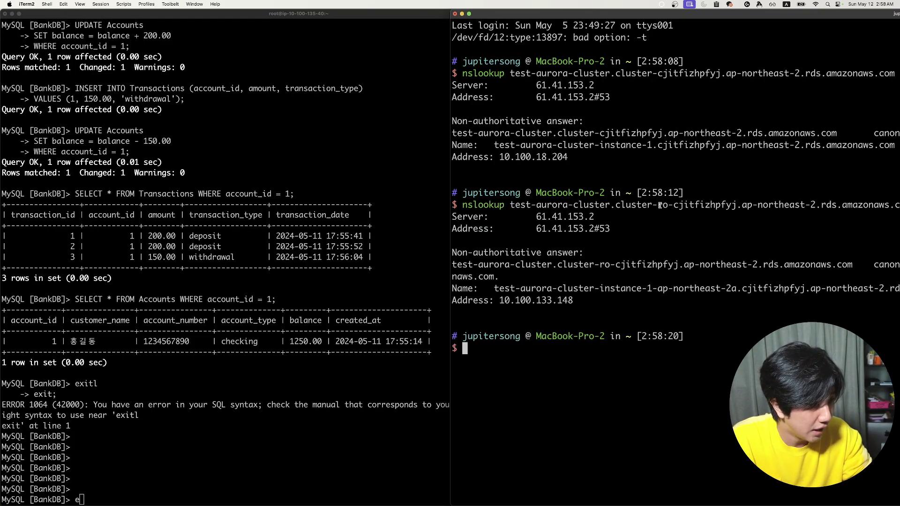
{"action": "left_click_drag", "start_coordinate": [657, 205], "coordinate": [664, 207]}
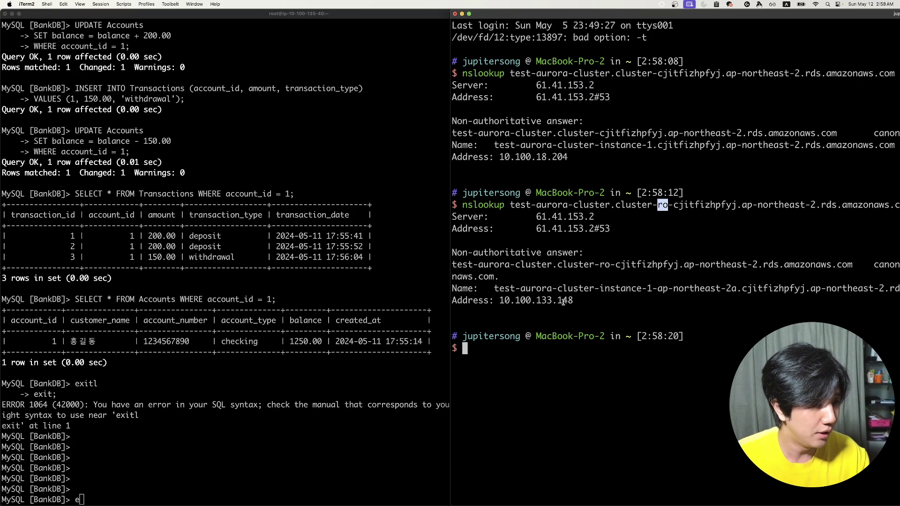
{"action": "key", "text": "ctrl+Right"}
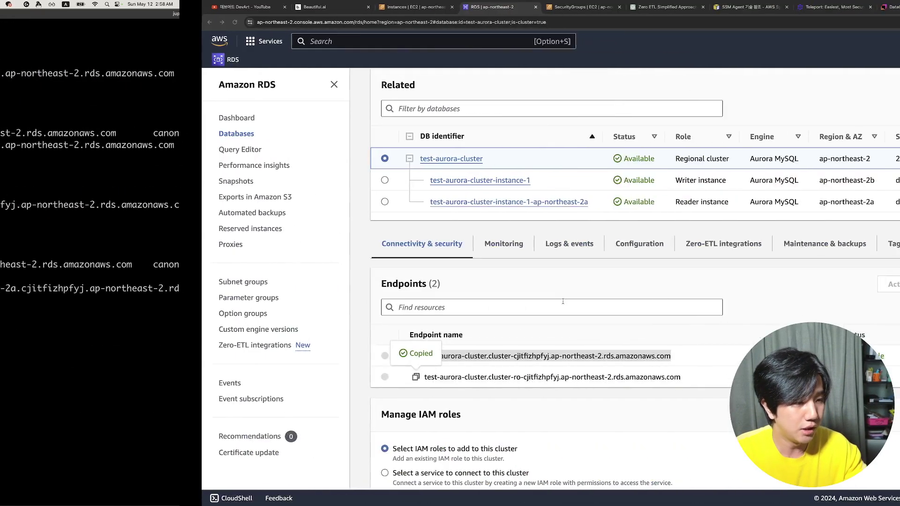
{"action": "left_click", "coordinate": [330, 323]}
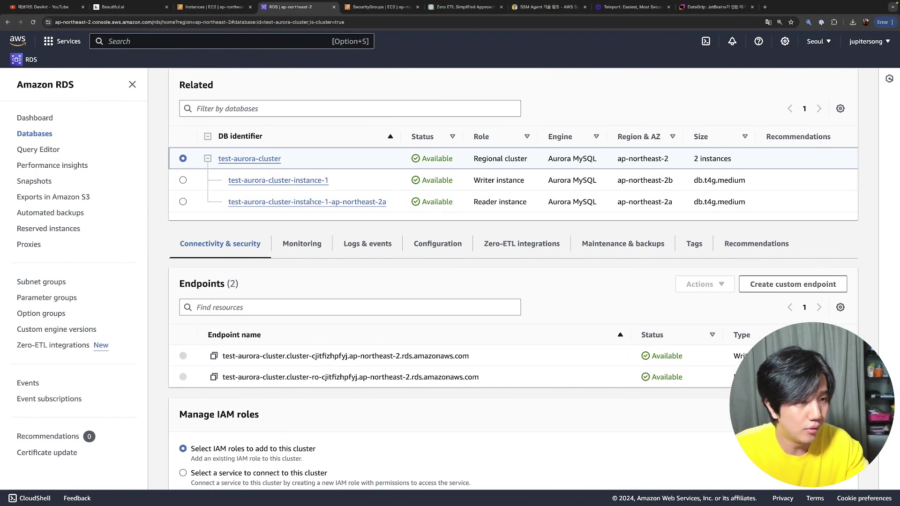
Check the cluster's Actions menu, then open test-aurora-cluster-instance-1-ap-northeast-2a from the Related table.
{"action": "scroll", "coordinate": [651, 90], "scroll_direction": "up", "scroll_amount": 2}
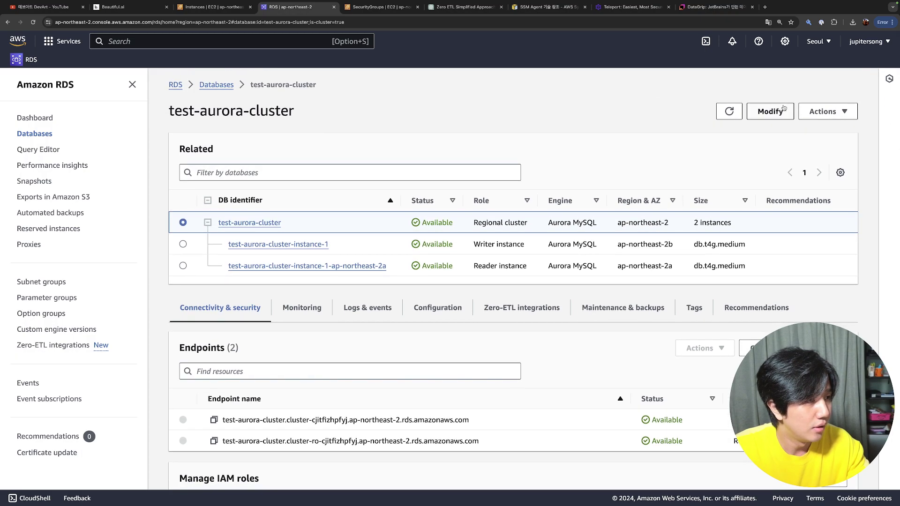
{"action": "left_click", "coordinate": [820, 112]}
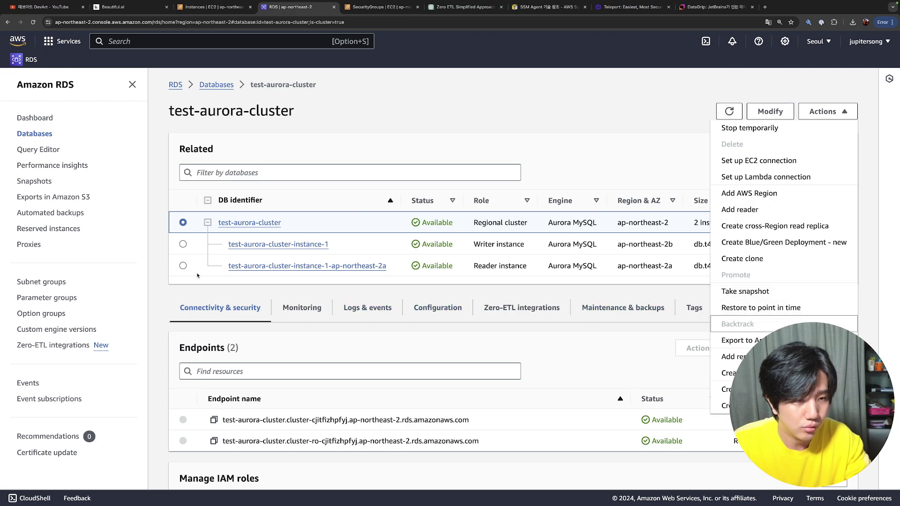
{"action": "left_click", "coordinate": [182, 265]}
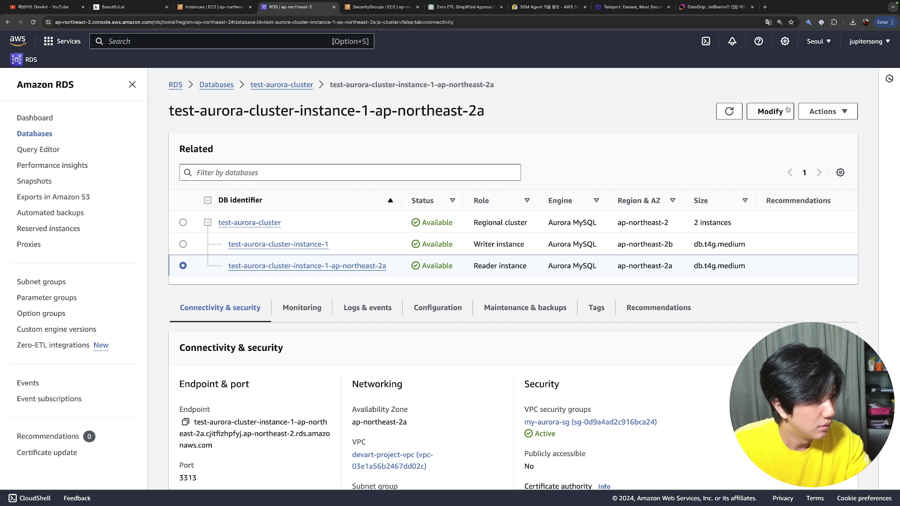
Browse the Modify DB cluster form for test-aurora-cluster and cancel without changes.
{"action": "left_click", "coordinate": [839, 110]}
{"action": "left_click", "coordinate": [838, 110]}
{"action": "left_click", "coordinate": [183, 222]}
{"action": "left_click", "coordinate": [759, 107]}
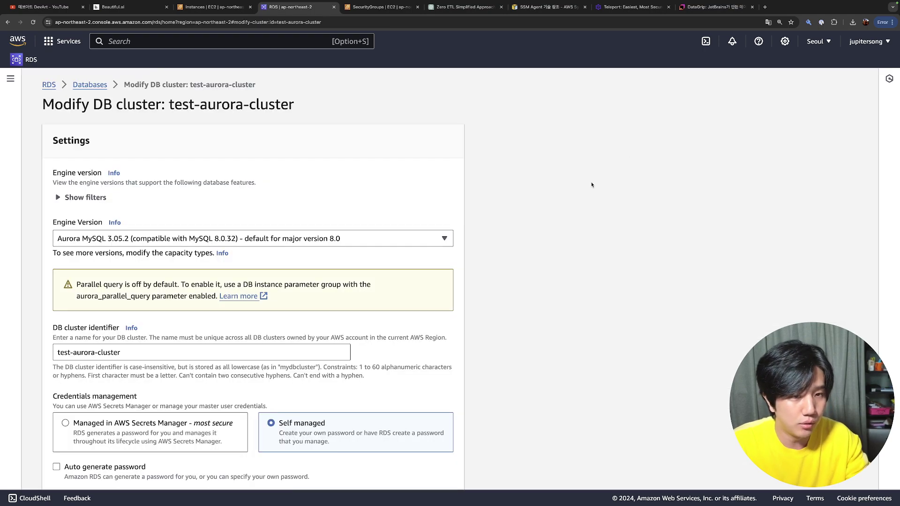
{"action": "scroll", "coordinate": [363, 236], "scroll_direction": "down", "scroll_amount": 5}
{"action": "scroll", "coordinate": [363, 237], "scroll_direction": "down", "scroll_amount": 10}
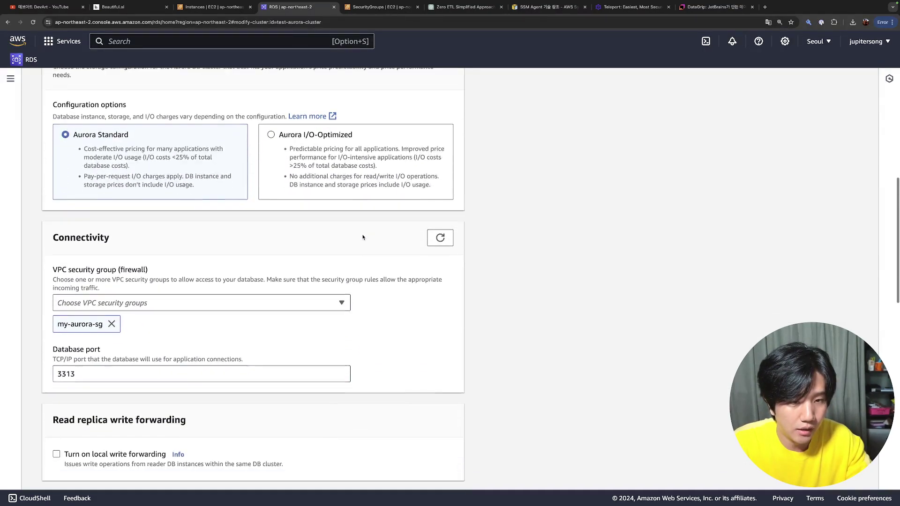
{"action": "scroll", "coordinate": [363, 236], "scroll_direction": "down", "scroll_amount": 10}
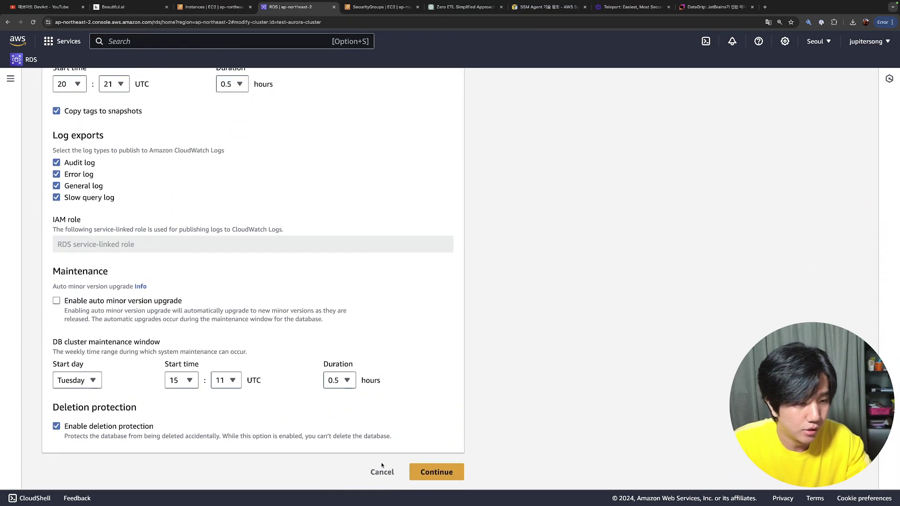
{"action": "left_click", "coordinate": [381, 466]}
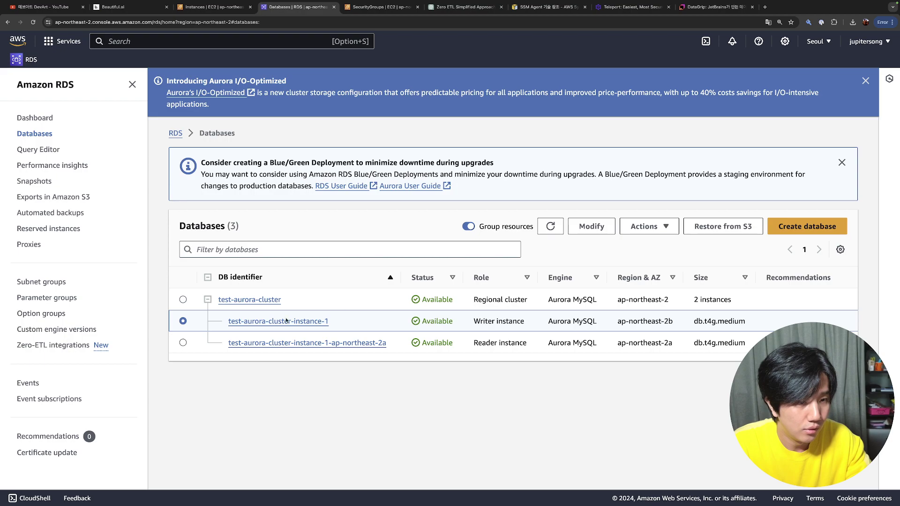
Scroll through the reader instance's Modify settings, then return to the Databases list.
{"action": "left_click", "coordinate": [183, 344]}
{"action": "left_click", "coordinate": [654, 230]}
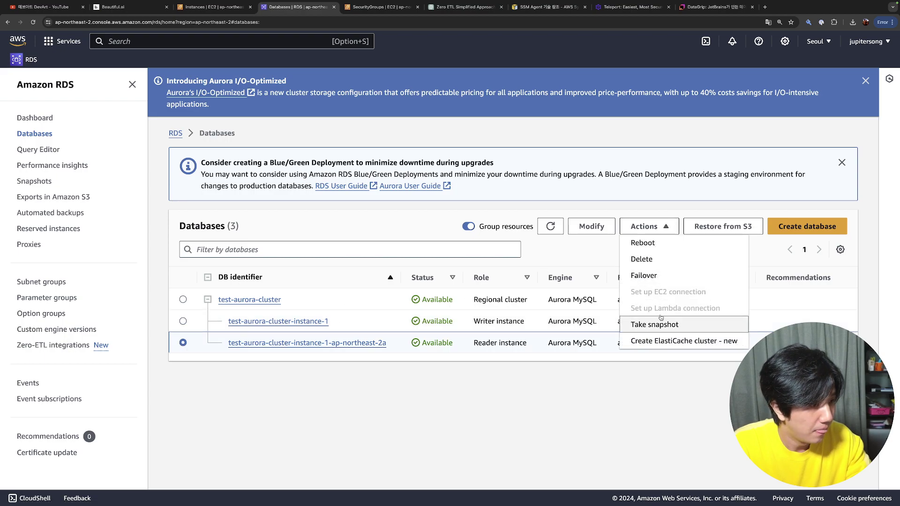
{"action": "left_click", "coordinate": [608, 244]}
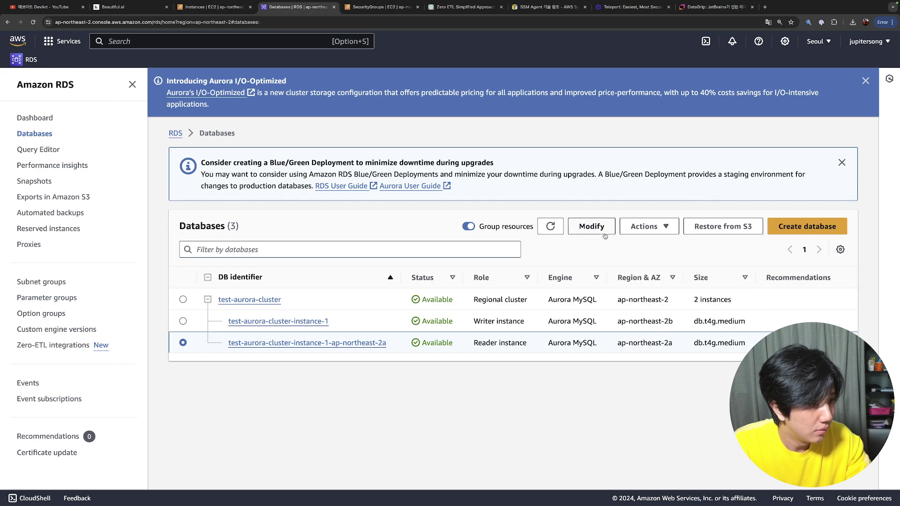
{"action": "left_click", "coordinate": [605, 234]}
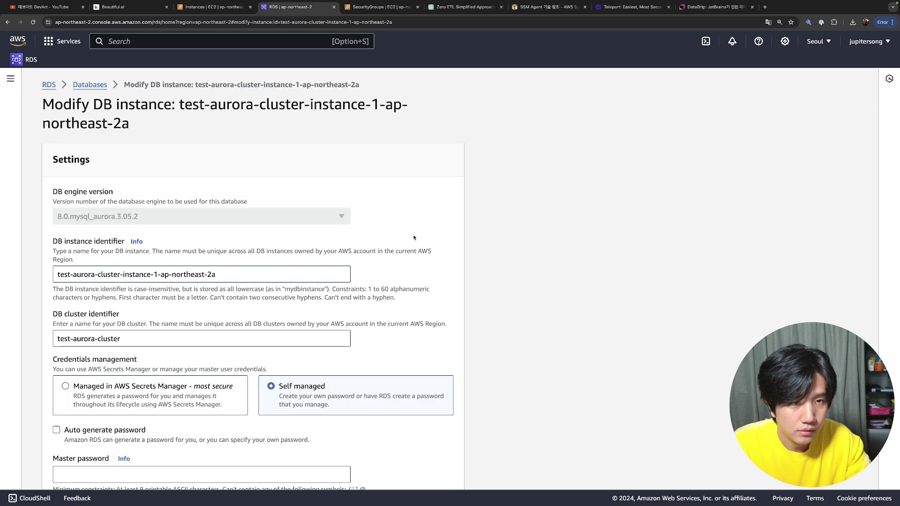
{"action": "scroll", "coordinate": [337, 248], "scroll_direction": "down", "scroll_amount": 3}
{"action": "scroll", "coordinate": [309, 260], "scroll_direction": "down", "scroll_amount": 5}
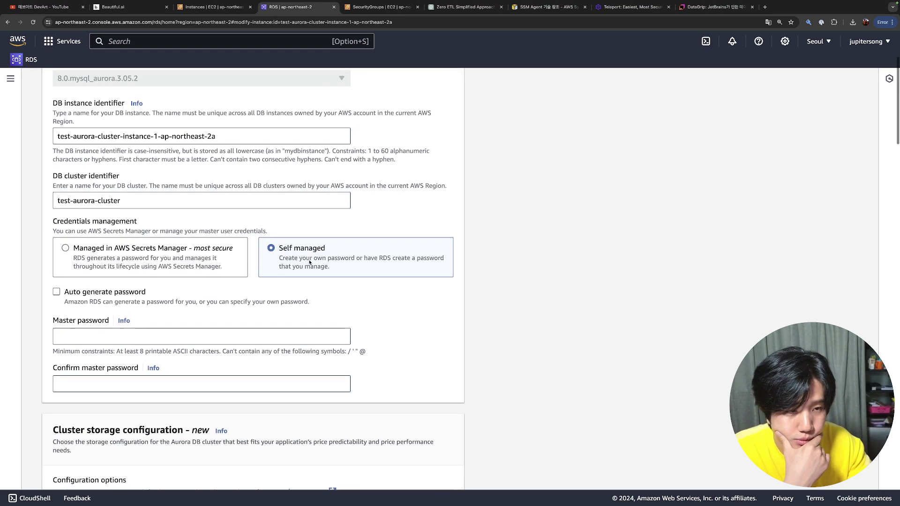
{"action": "scroll", "coordinate": [309, 263], "scroll_direction": "down", "scroll_amount": 8}
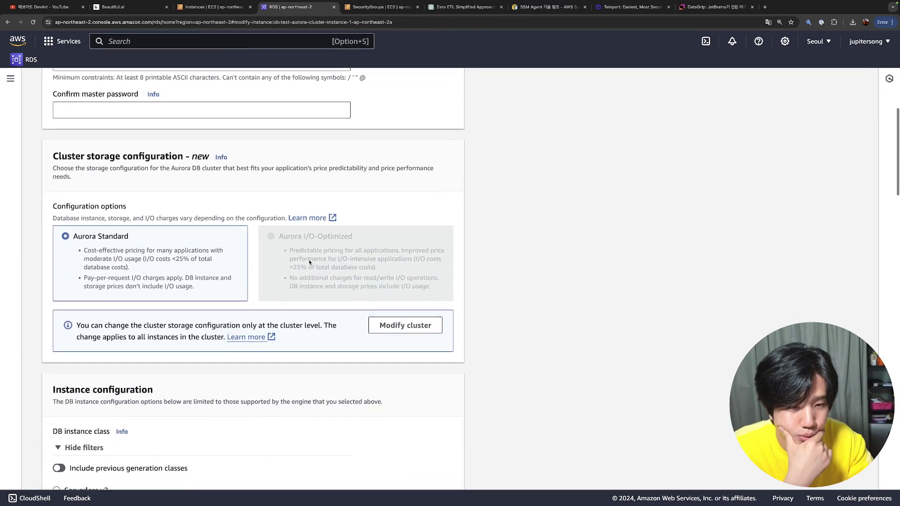
{"action": "scroll", "coordinate": [309, 262], "scroll_direction": "down", "scroll_amount": 11}
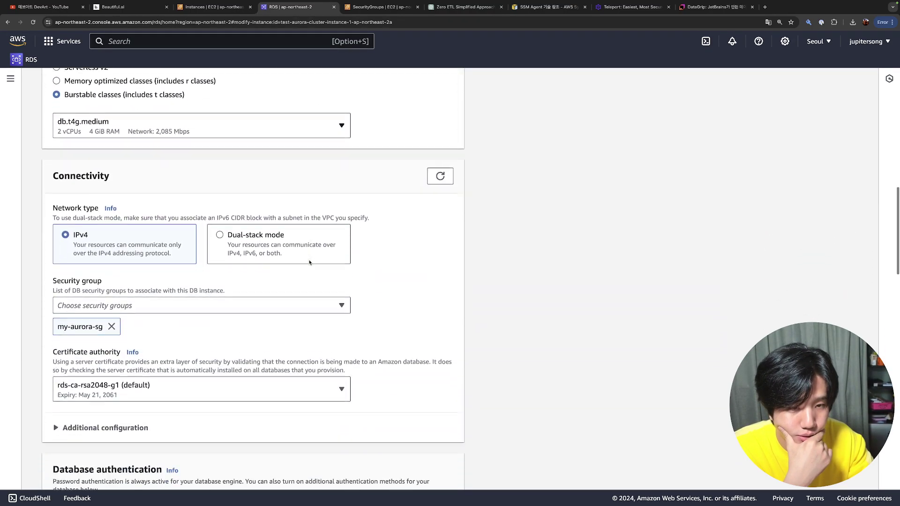
{"action": "scroll", "coordinate": [167, 166], "scroll_direction": "down", "scroll_amount": 8}
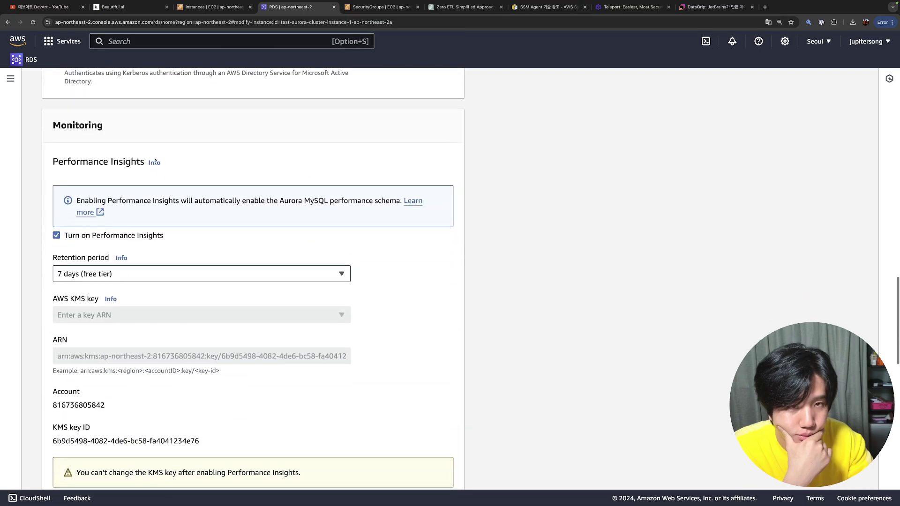
{"action": "scroll", "coordinate": [154, 164], "scroll_direction": "down", "scroll_amount": 10}
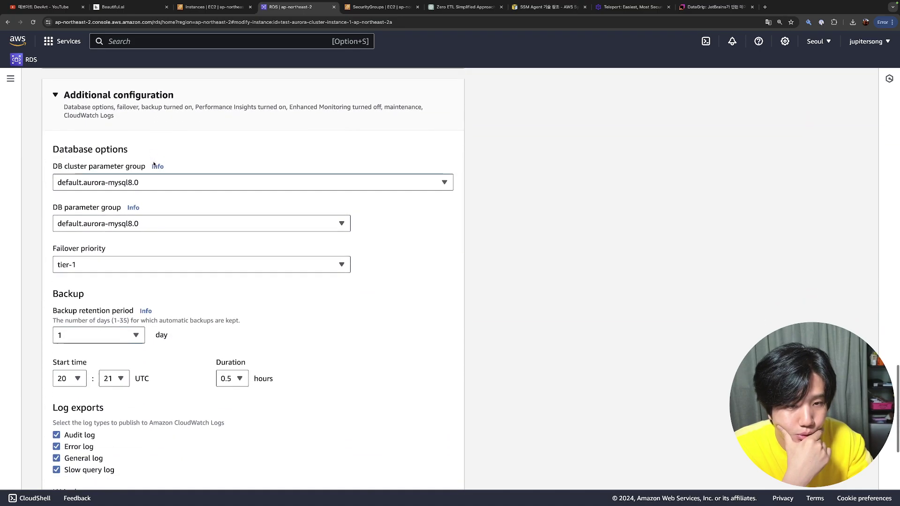
{"action": "scroll", "coordinate": [154, 164], "scroll_direction": "up", "scroll_amount": 20}
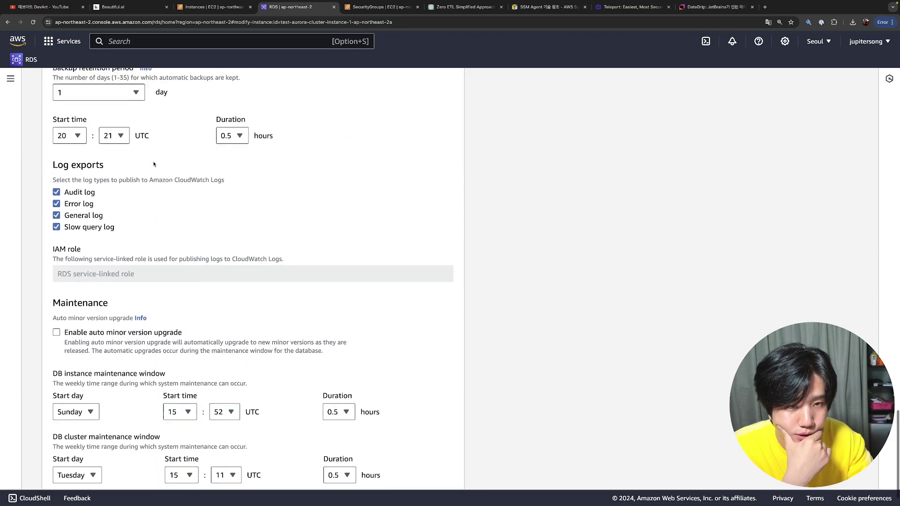
{"action": "scroll", "coordinate": [154, 164], "scroll_direction": "up", "scroll_amount": 8}
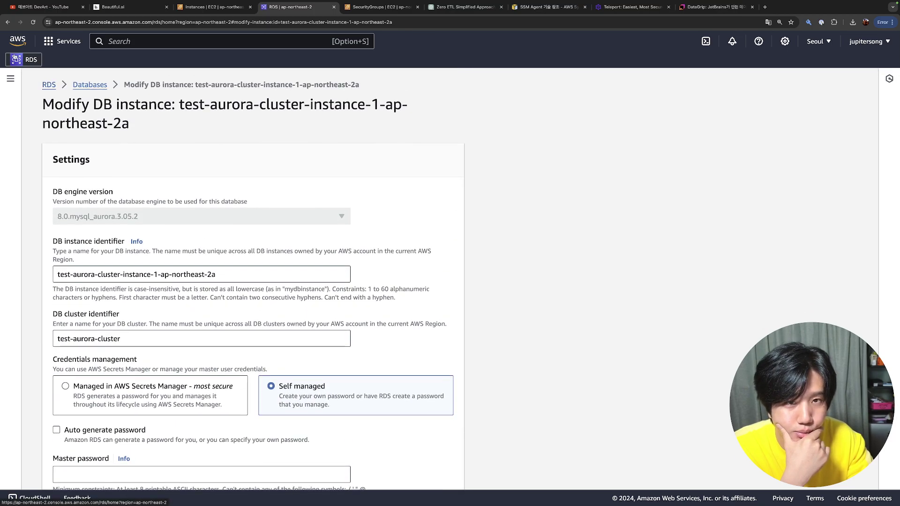
{"action": "left_click", "coordinate": [90, 85]}
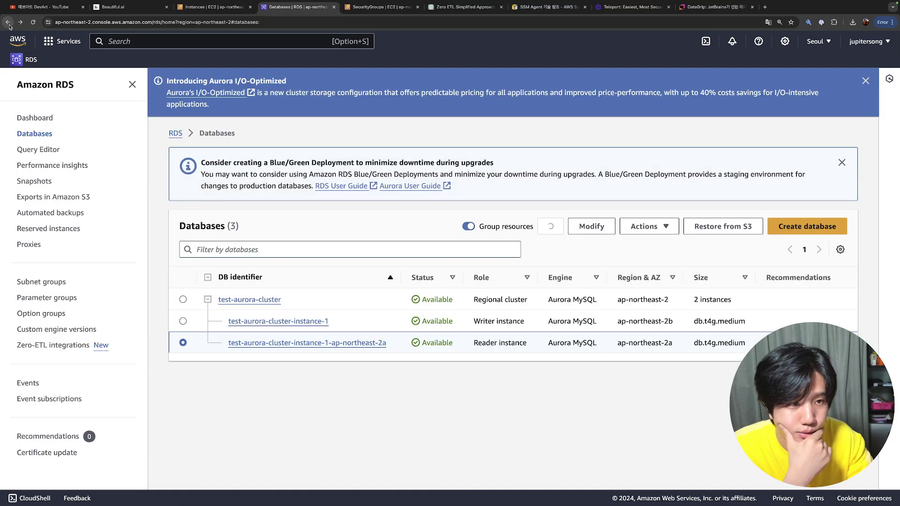
Compare the Actions menus of the reader, writer test-aurora-cluster-instance-1, and the whole cluster.
{"action": "right_click", "coordinate": [182, 343]}
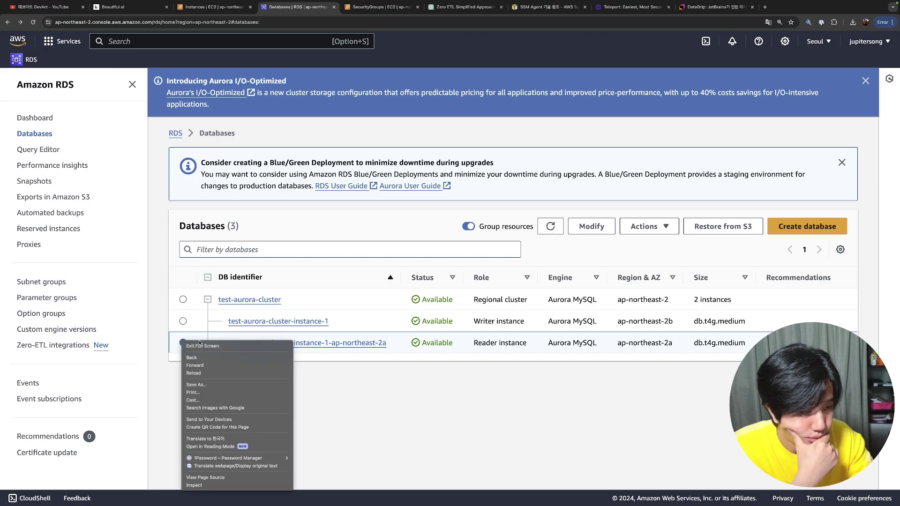
{"action": "key", "text": "Escape"}
{"action": "left_click", "coordinate": [589, 226]}
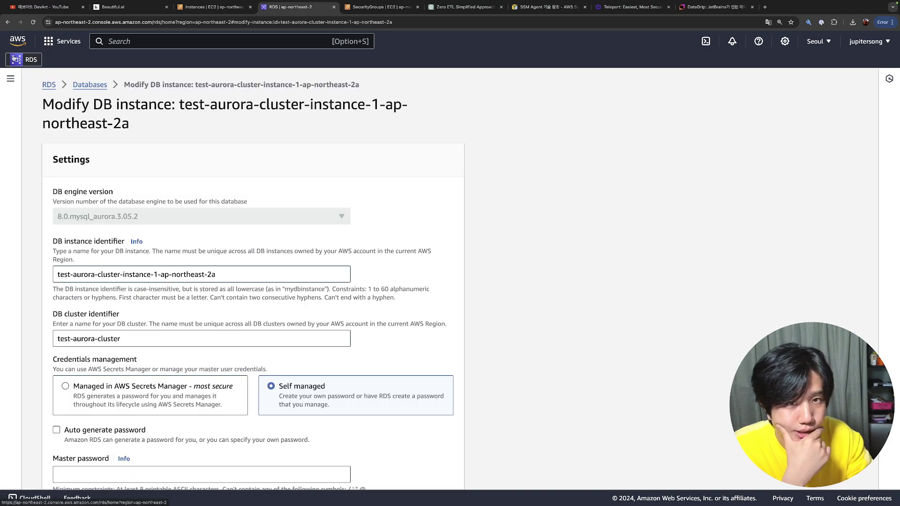
{"action": "left_click", "coordinate": [90, 85]}
{"action": "left_click", "coordinate": [641, 220]}
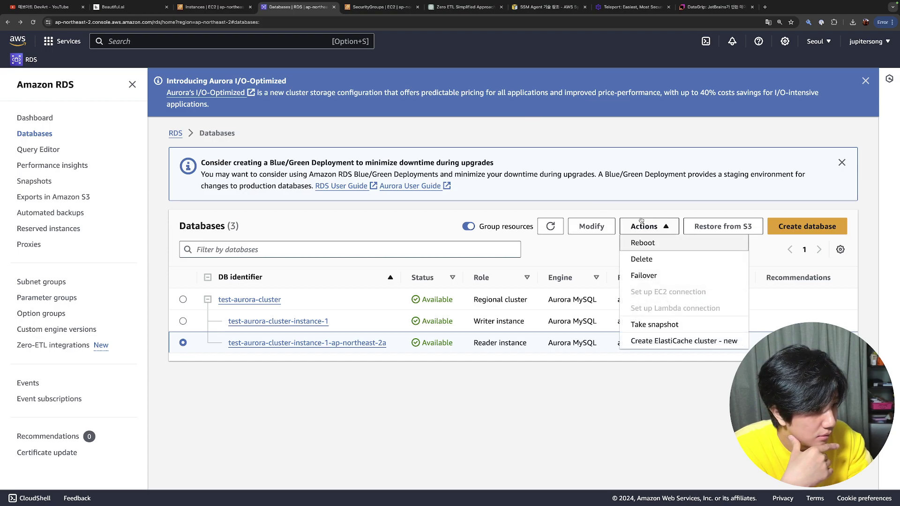
{"action": "left_click", "coordinate": [549, 251]}
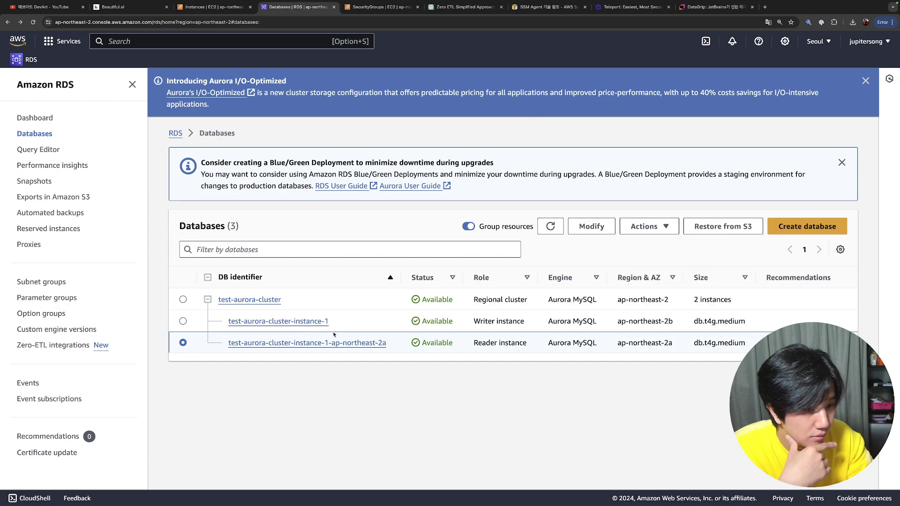
{"action": "left_click", "coordinate": [182, 321]}
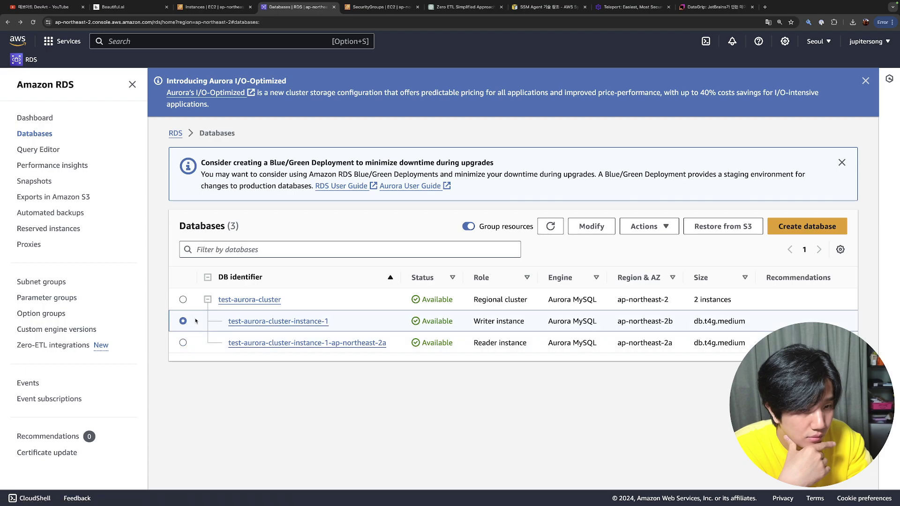
{"action": "left_click", "coordinate": [629, 225]}
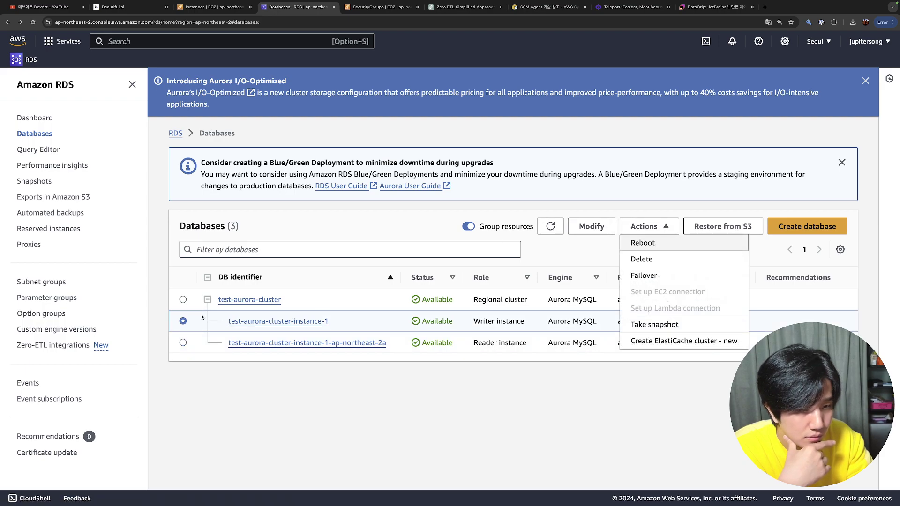
{"action": "left_click", "coordinate": [183, 299]}
{"action": "left_click", "coordinate": [635, 227]}
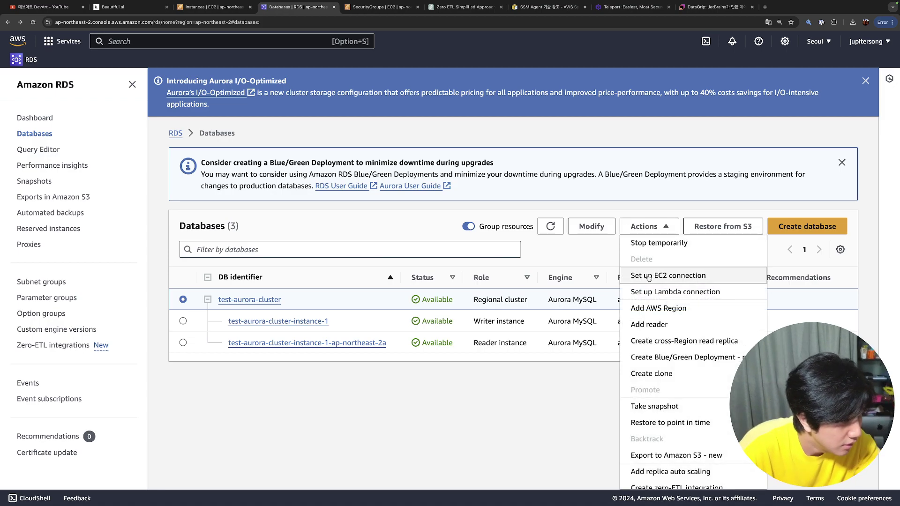
Add a reader instance named reader-01 to test-aurora-cluster, keeping all default settings.
{"action": "left_click", "coordinate": [652, 308]}
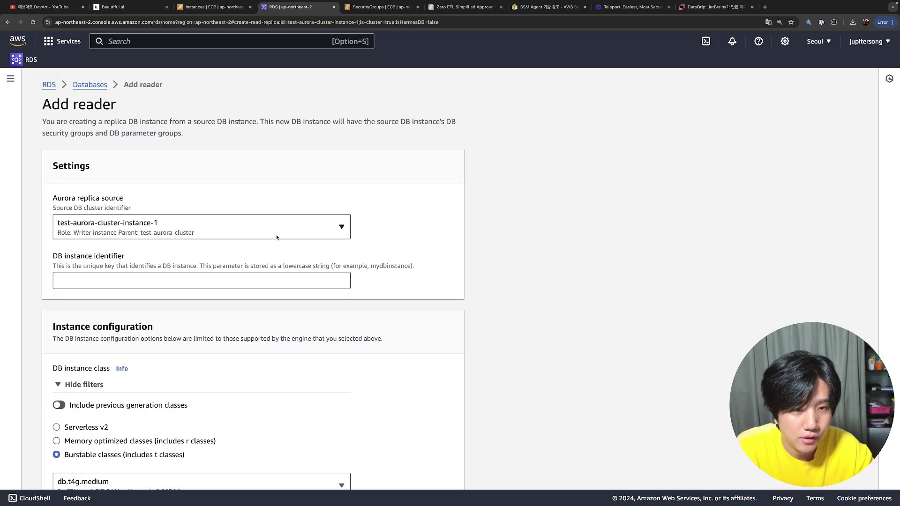
{"action": "left_click", "coordinate": [233, 282]}
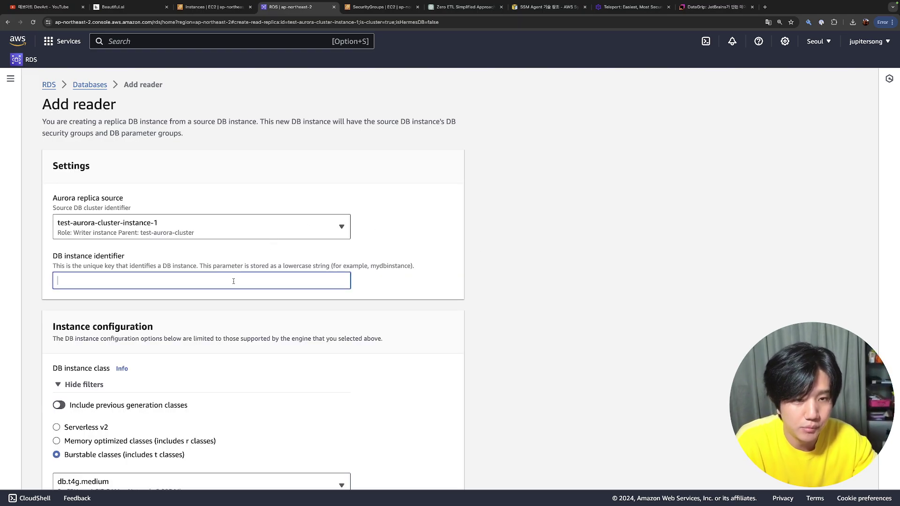
{"action": "type", "text": "s"}
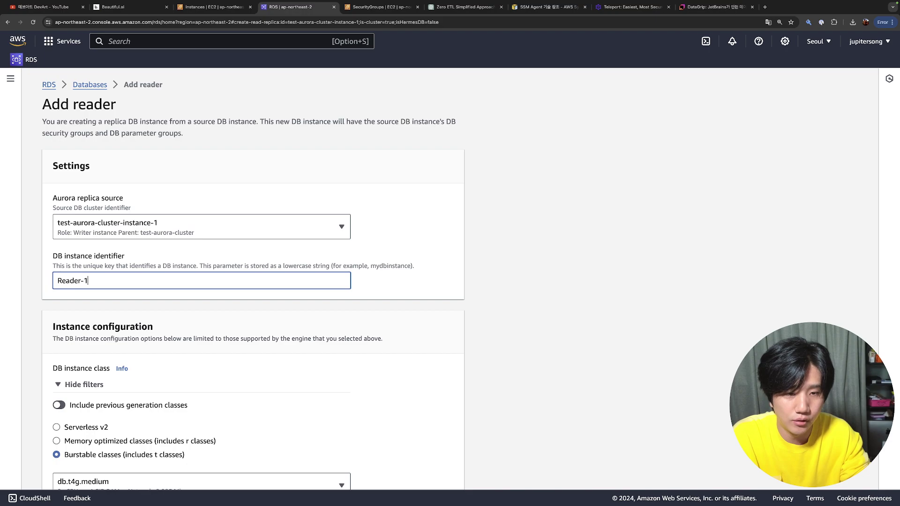
{"action": "scroll", "coordinate": [231, 341], "scroll_direction": "down", "scroll_amount": 4}
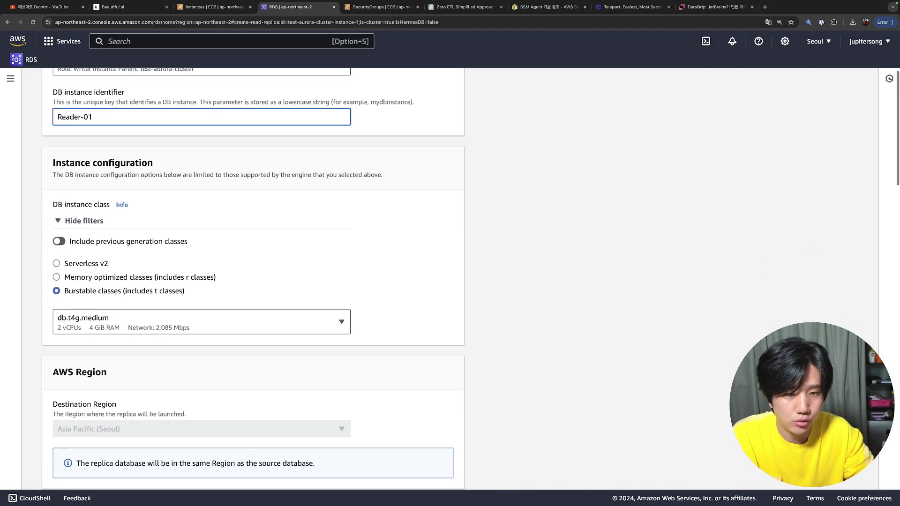
{"action": "scroll", "coordinate": [230, 341], "scroll_direction": "down", "scroll_amount": 8}
{"action": "scroll", "coordinate": [231, 338], "scroll_direction": "down", "scroll_amount": 1}
{"action": "scroll", "coordinate": [230, 338], "scroll_direction": "up", "scroll_amount": 2}
{"action": "scroll", "coordinate": [230, 338], "scroll_direction": "down", "scroll_amount": 2}
{"action": "scroll", "coordinate": [230, 340], "scroll_direction": "down", "scroll_amount": 8}
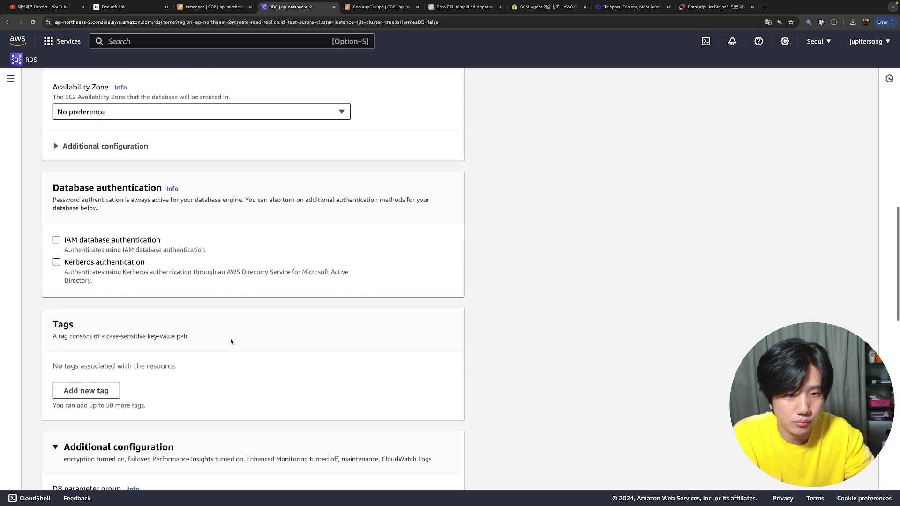
{"action": "scroll", "coordinate": [231, 338], "scroll_direction": "down", "scroll_amount": 1}
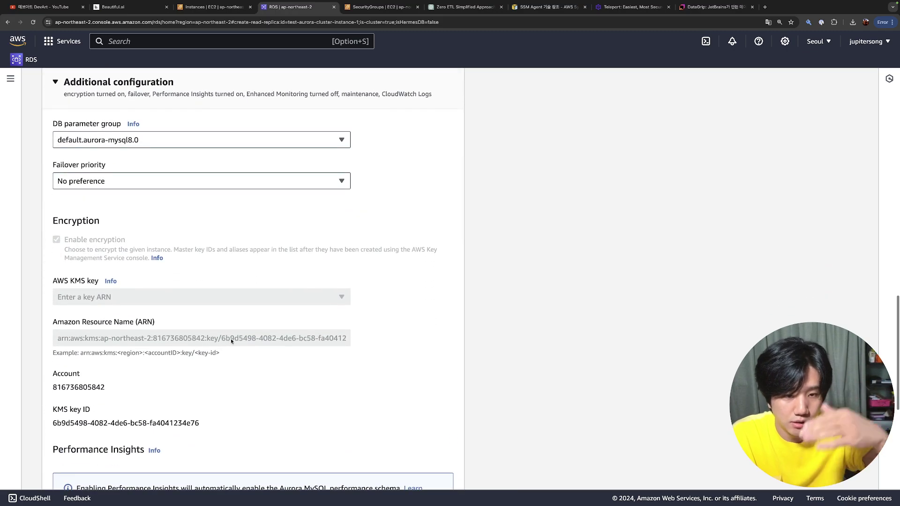
{"action": "scroll", "coordinate": [231, 339], "scroll_direction": "down", "scroll_amount": 8}
{"action": "scroll", "coordinate": [230, 340], "scroll_direction": "down", "scroll_amount": 1}
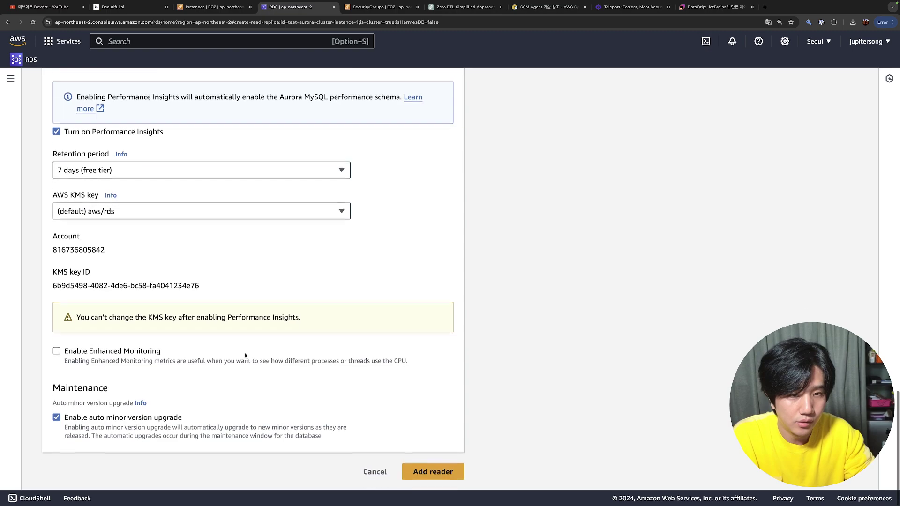
{"action": "left_click", "coordinate": [420, 471]}
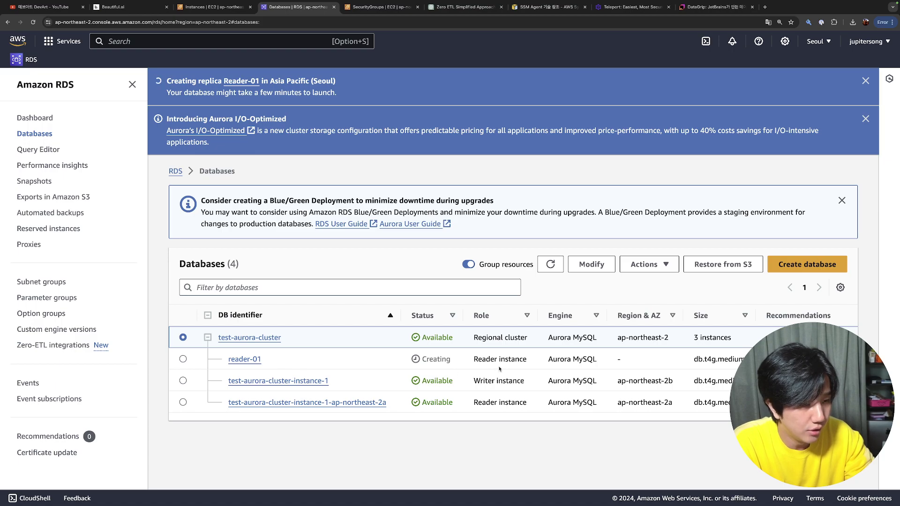
{"action": "key", "text": "ctrl+Left"}
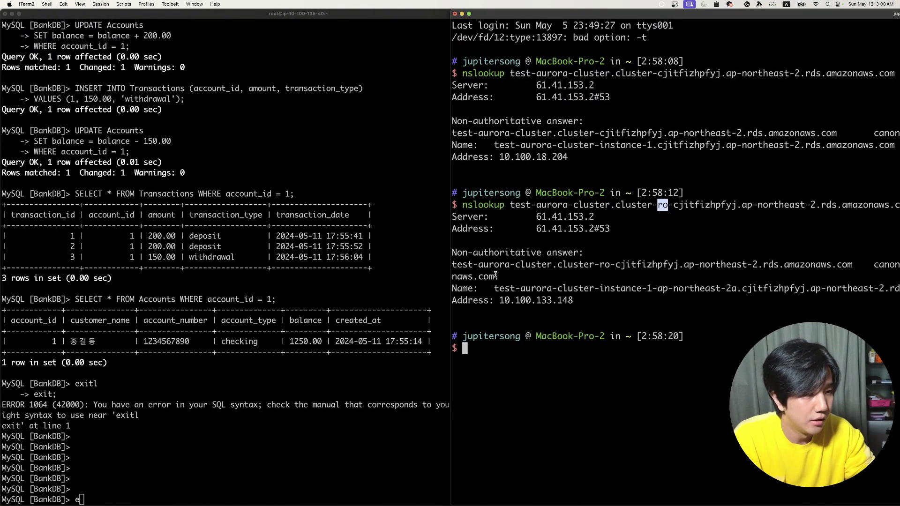
Check the -ro lookup result: test-aurora-cluster-instance-1-ap-northeast-2a at 10.100.133.148, then focus MySQL.
{"action": "double_click", "coordinate": [523, 301]}
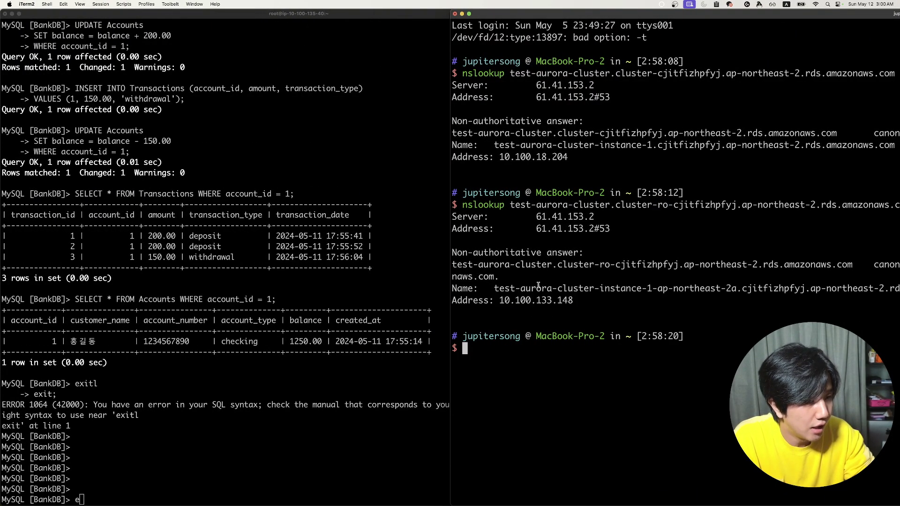
{"action": "double_click", "coordinate": [538, 287]}
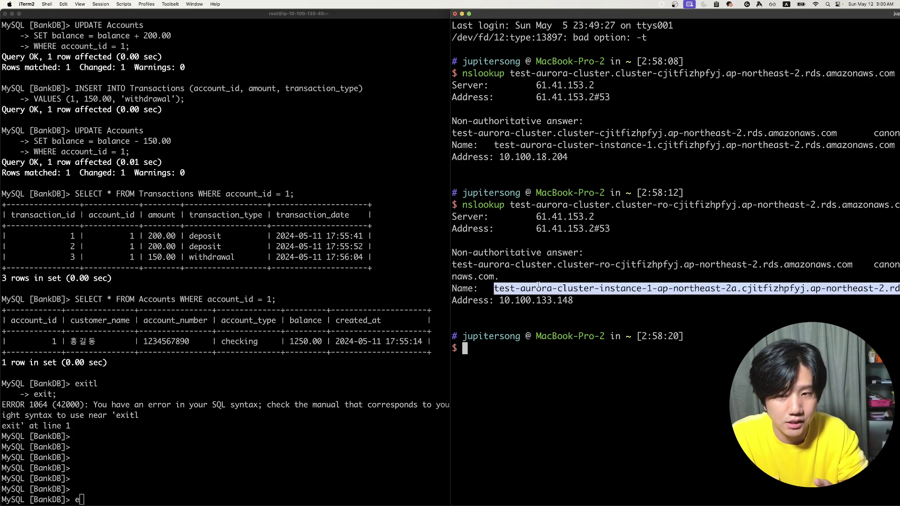
{"action": "left_click", "coordinate": [534, 366]}
{"action": "left_click", "coordinate": [263, 428]}
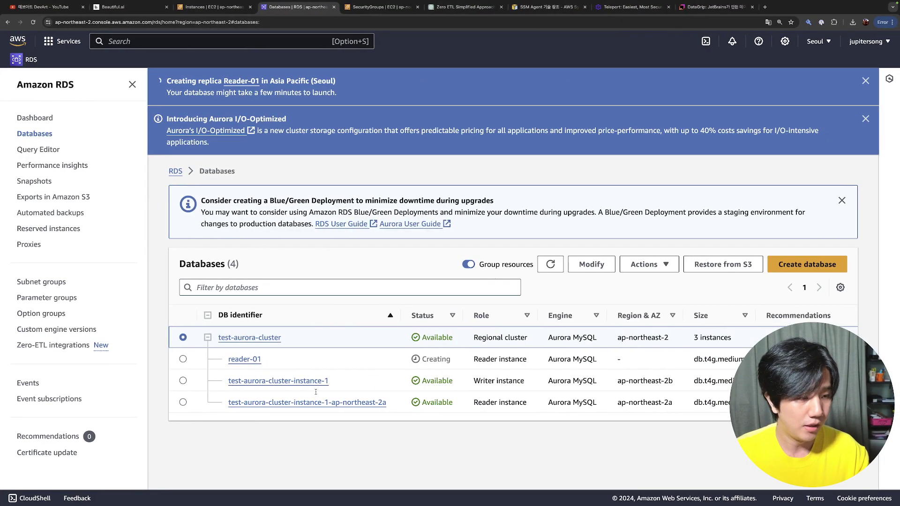
Select writer test-aurora-cluster-instance-1 and confirm Failover for test-aurora-cluster.
{"action": "left_click", "coordinate": [646, 264]}
{"action": "left_click", "coordinate": [564, 297]}
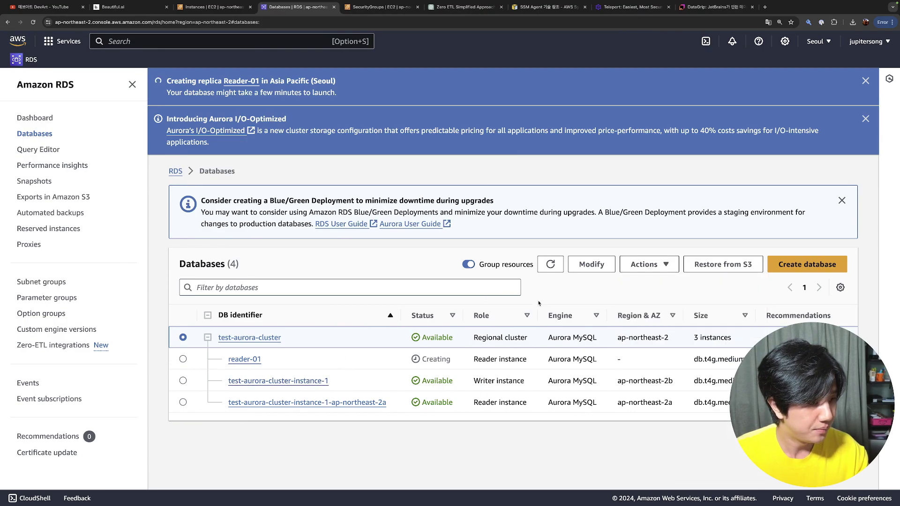
{"action": "left_click", "coordinate": [273, 371]}
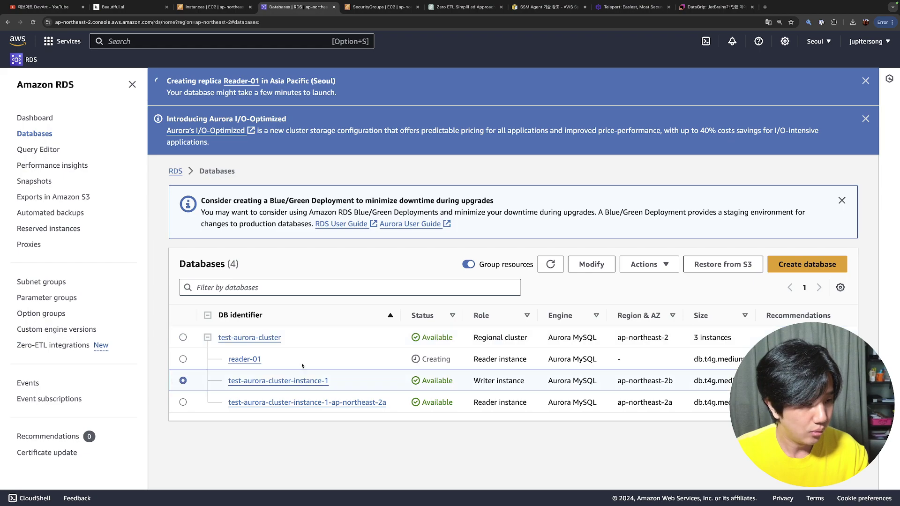
{"action": "left_click", "coordinate": [644, 264]}
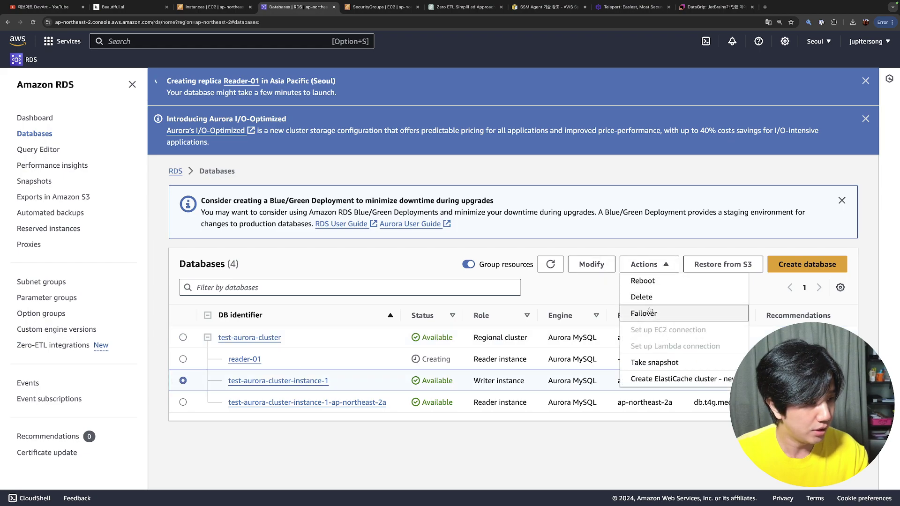
{"action": "left_click", "coordinate": [650, 312]}
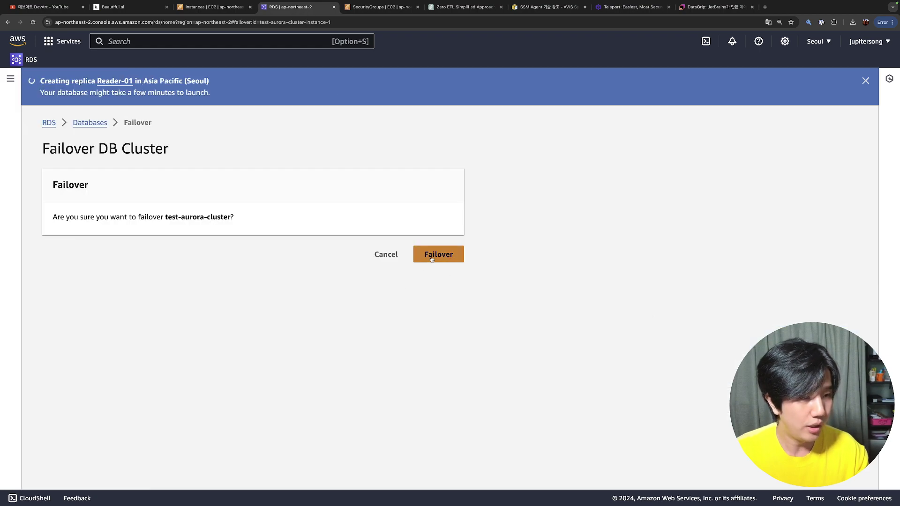
{"action": "left_click", "coordinate": [431, 256]}
{"action": "key", "text": "ctrl+Left"}
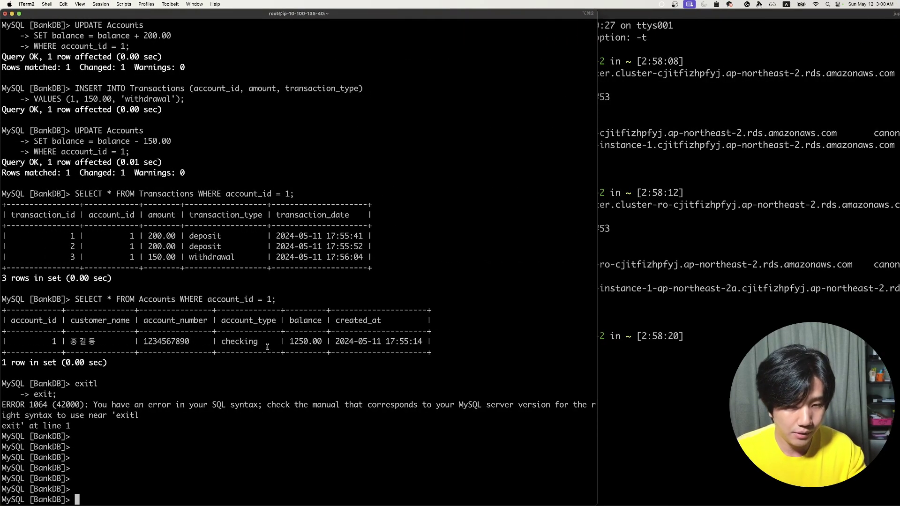
Rerun nslookup on the cluster endpoint, still at 10.100.18.204, then refresh the RDS Databases list.
{"action": "key", "text": "Return"}
{"action": "key", "text": "Return"}
{"action": "key", "text": "Return"}
{"action": "key", "text": "Return"}
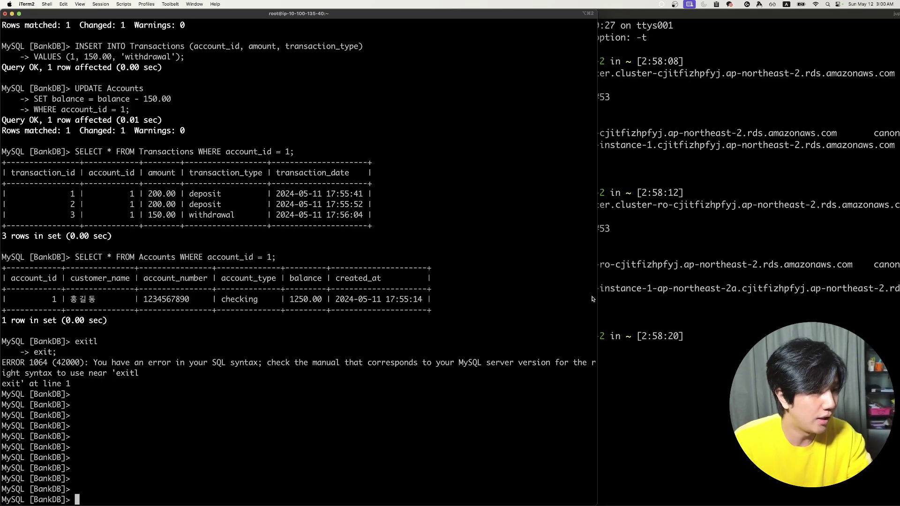
{"action": "left_click", "coordinate": [657, 279]}
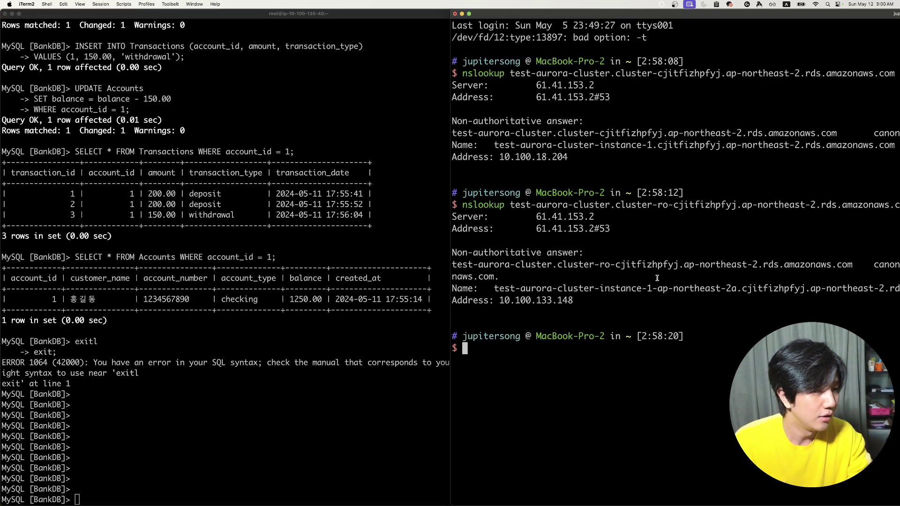
{"action": "double_click", "coordinate": [546, 158]}
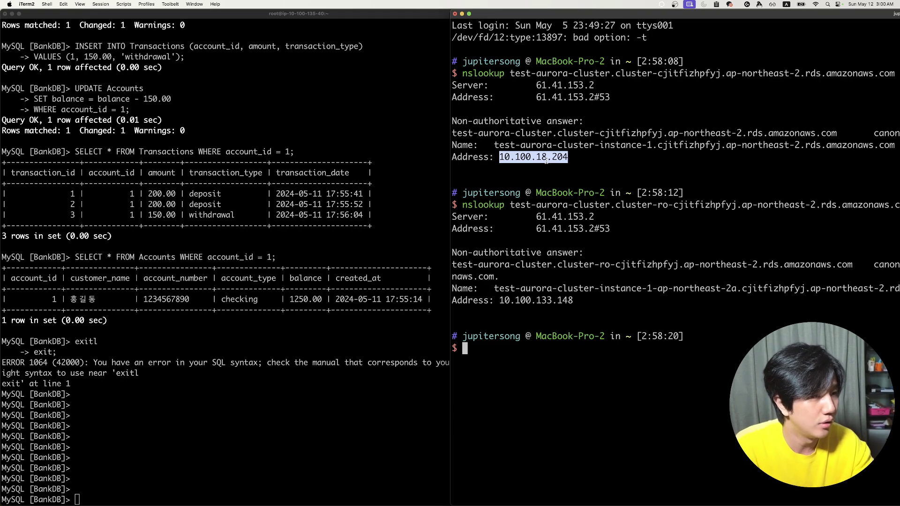
{"action": "left_click", "coordinate": [548, 147]}
{"action": "double_click", "coordinate": [555, 134]}
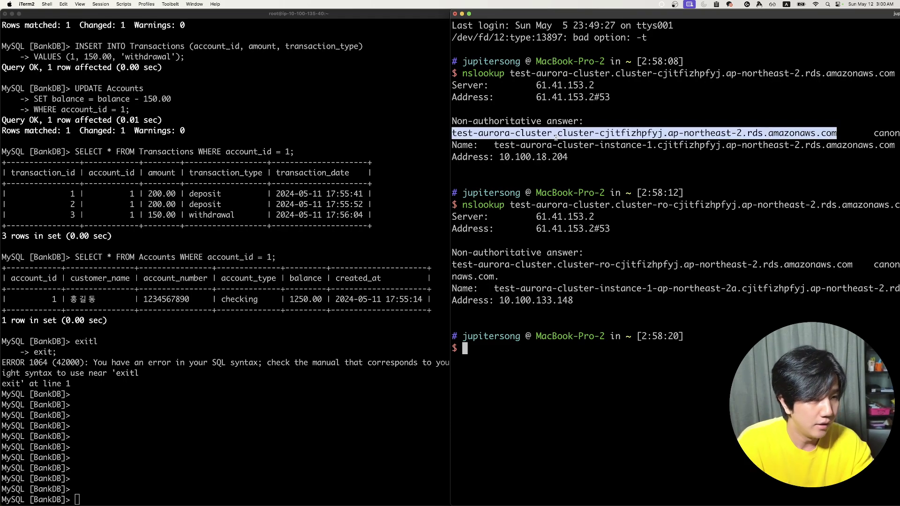
{"action": "key", "text": "super+c"}
{"action": "left_click", "coordinate": [535, 397]}
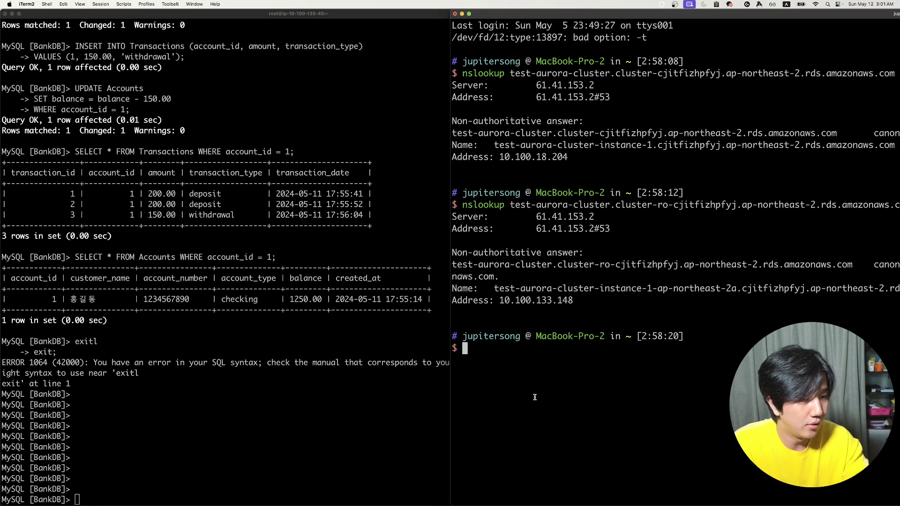
{"action": "type", "text": "nslookup"}
{"action": "key", "text": "super+v"}
{"action": "key", "text": "Return"}
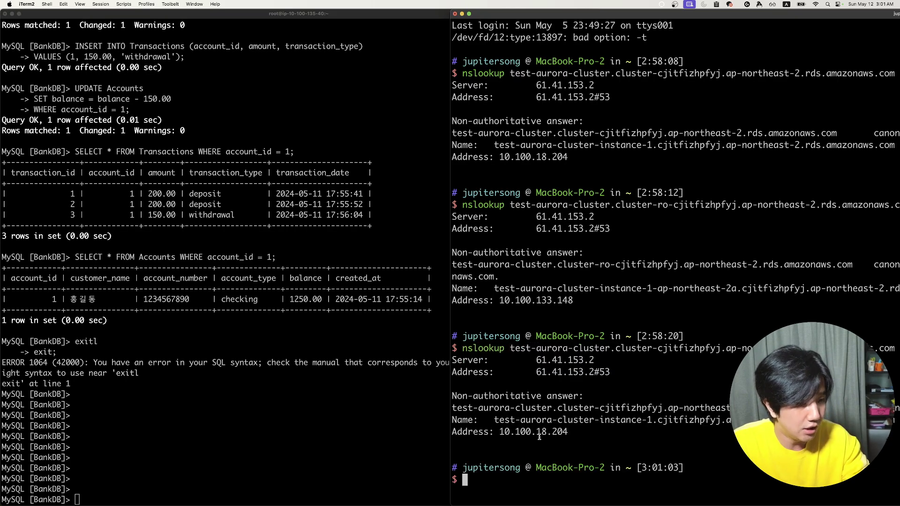
{"action": "key", "text": "ctrl+Right"}
{"action": "left_click", "coordinate": [552, 265]}
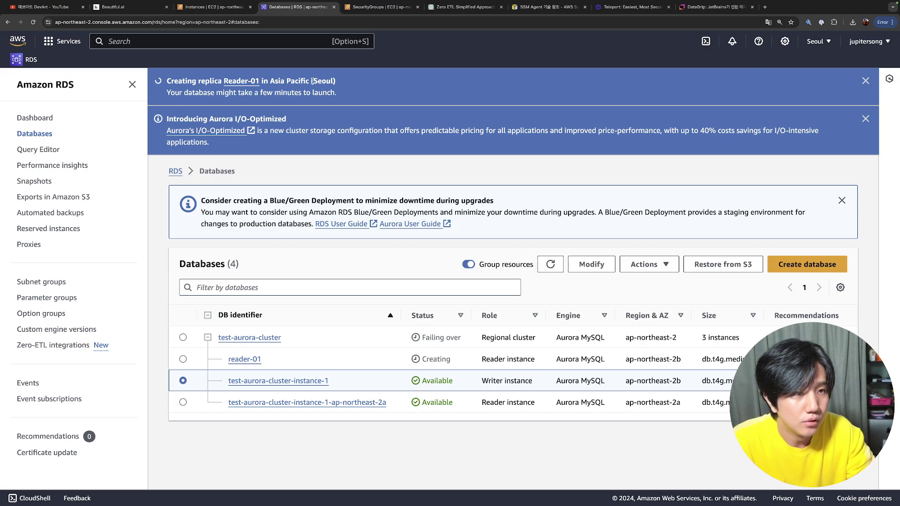
Dismiss the I/O-Optimized and replica banners, refresh, and rerun the cluster nslookup three times.
{"action": "left_click", "coordinate": [865, 119]}
{"action": "left_click", "coordinate": [865, 82]}
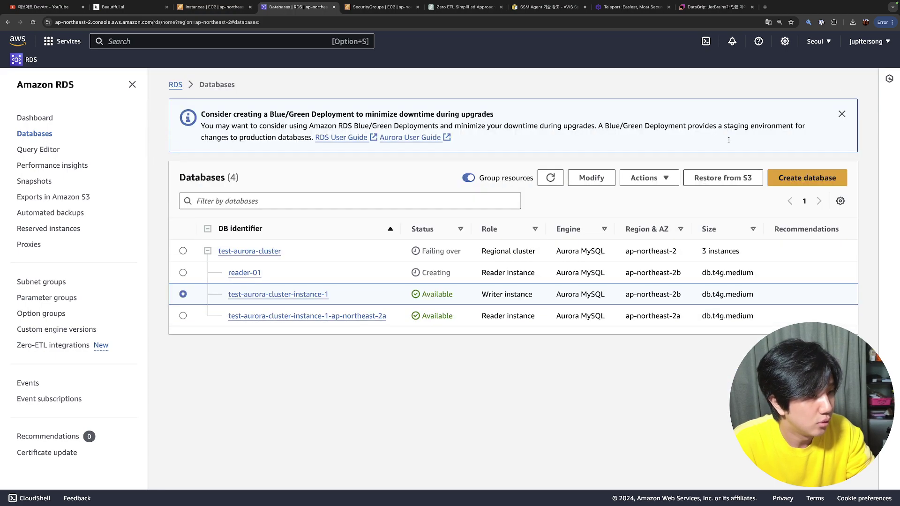
{"action": "left_click", "coordinate": [552, 179]}
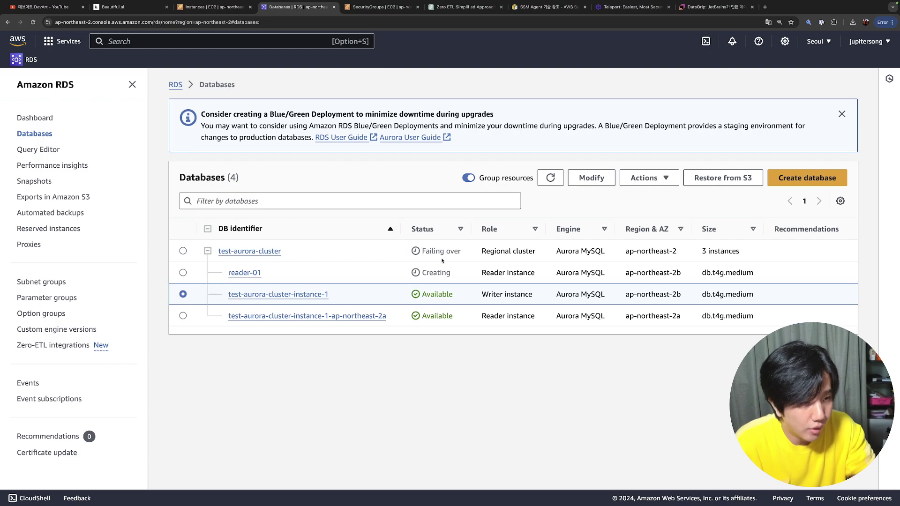
{"action": "key", "text": "ctrl+Left"}
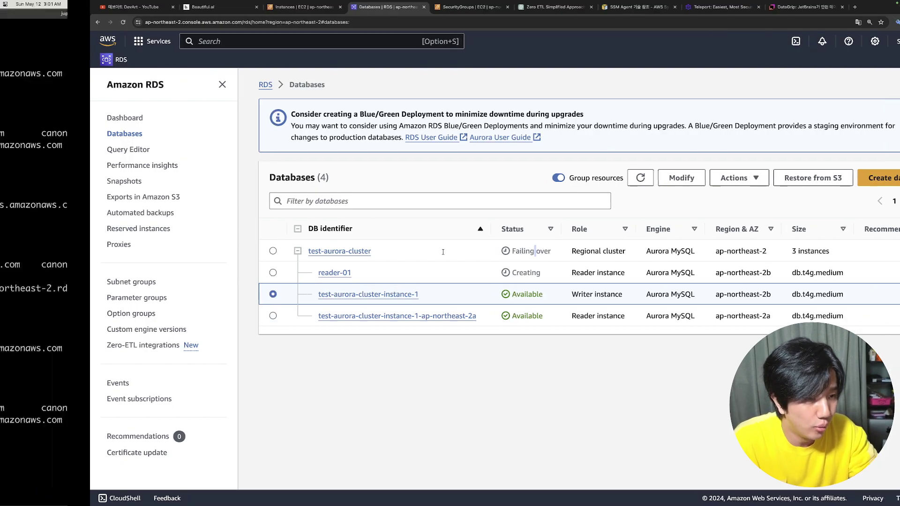
{"action": "key", "text": "Up"}
{"action": "key", "text": "Return"}
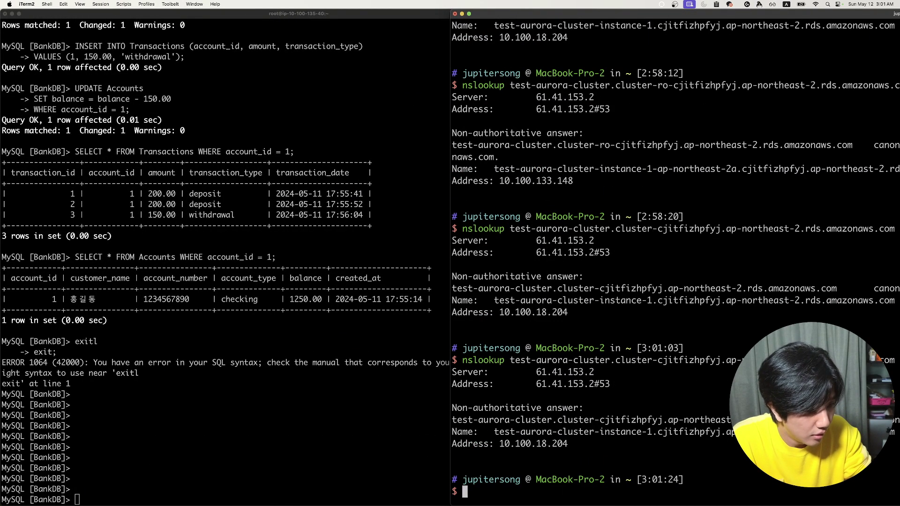
{"action": "key", "text": "Up"}
{"action": "key", "text": "Return"}
{"action": "key", "text": "Up"}
{"action": "key", "text": "Return"}
{"action": "key", "text": "ctrl+Right"}
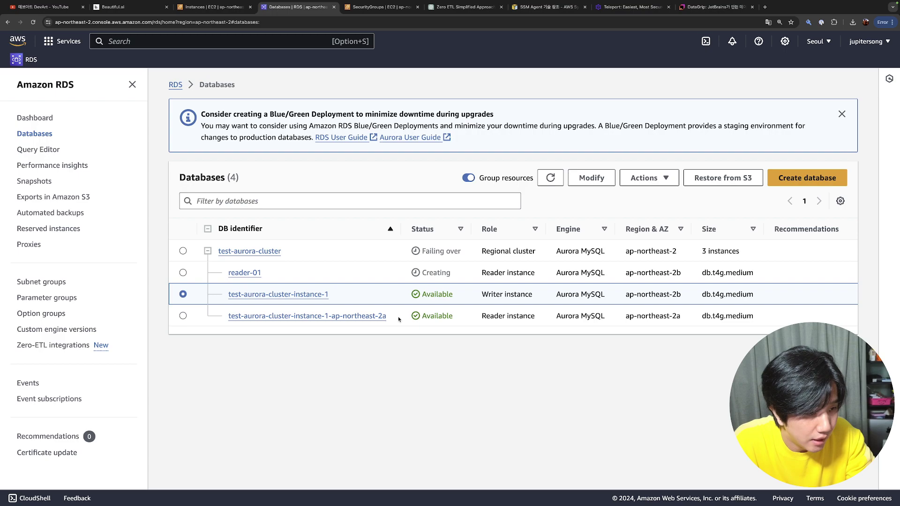
Check the instance rows, refresh, and rerun nslookup until the endpoint resolves to 10.100.133.148.
{"action": "left_click", "coordinate": [189, 315]}
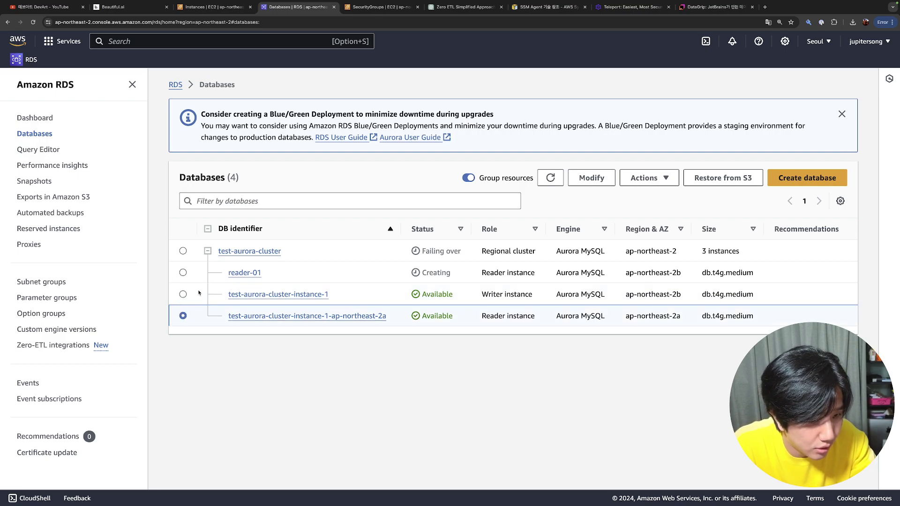
{"action": "left_click", "coordinate": [184, 295]}
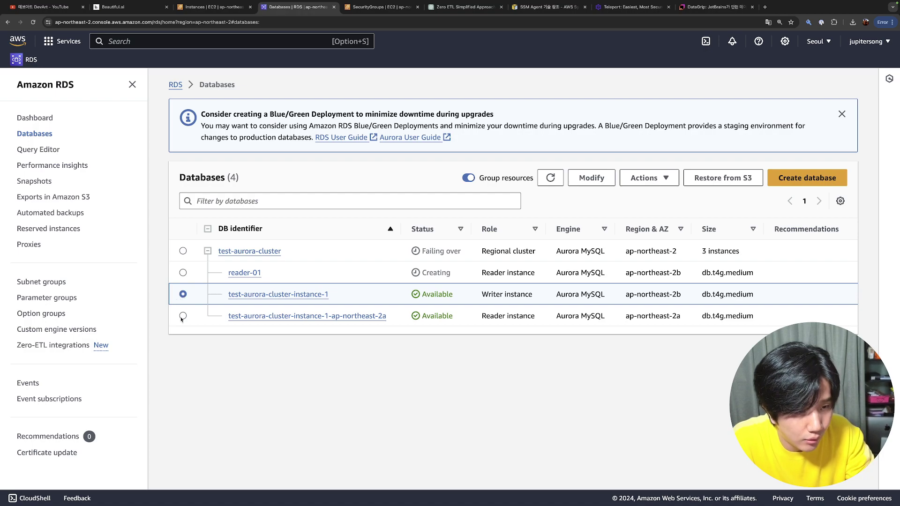
{"action": "left_click", "coordinate": [550, 177]}
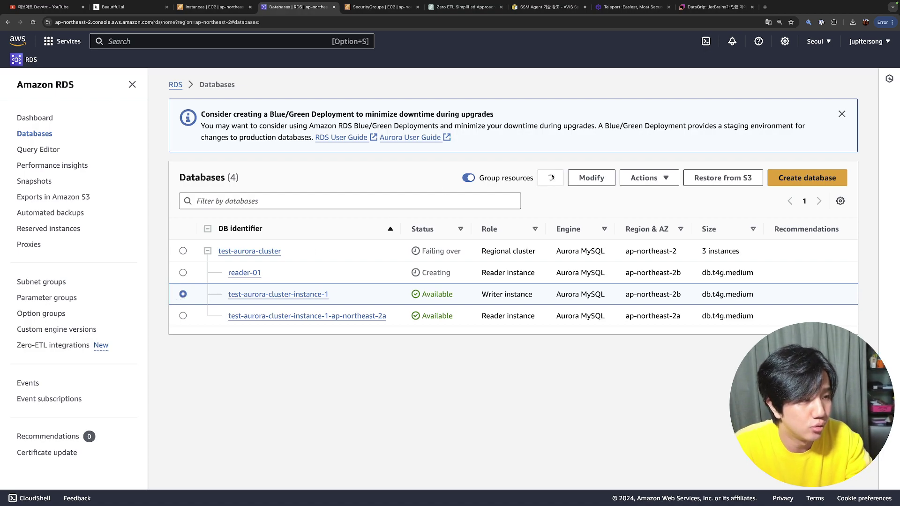
{"action": "key", "text": "ctrl+Left"}
{"action": "key", "text": "Up"}
{"action": "key", "text": "Return"}
{"action": "key", "text": "Up"}
{"action": "key", "text": "Return"}
{"action": "key", "text": "Up"}
{"action": "key", "text": "Return"}
{"action": "left_click", "coordinate": [278, 266]}
Run 'show databases;' in MySQL and review the server-gone-away error and reconnect to BankDB.
{"action": "key", "text": "Return"}
{"action": "key", "text": "Return"}
{"action": "key", "text": "Return"}
{"action": "key", "text": "Return"}
{"action": "type", "text": "show databases;"}
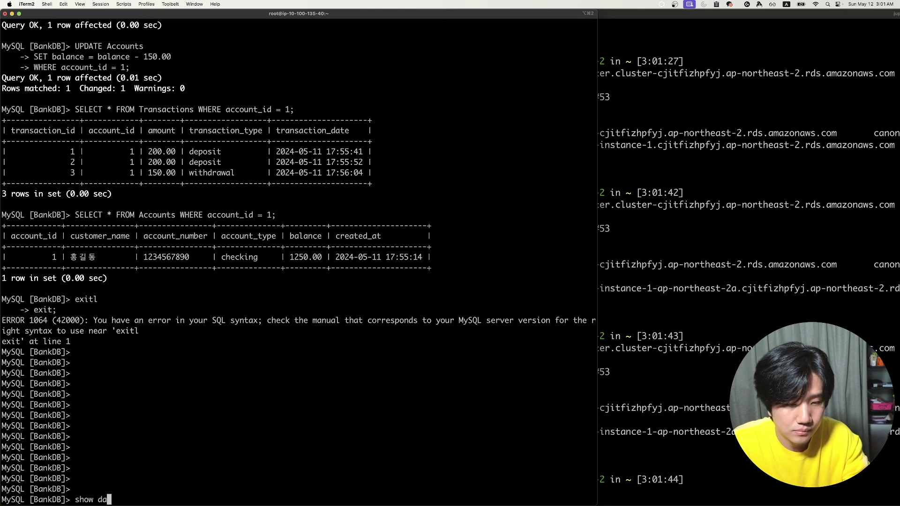
{"action": "key", "text": "Return"}
{"action": "key", "text": "Return"}
{"action": "key", "text": "Return"}
{"action": "key", "text": "Return"}
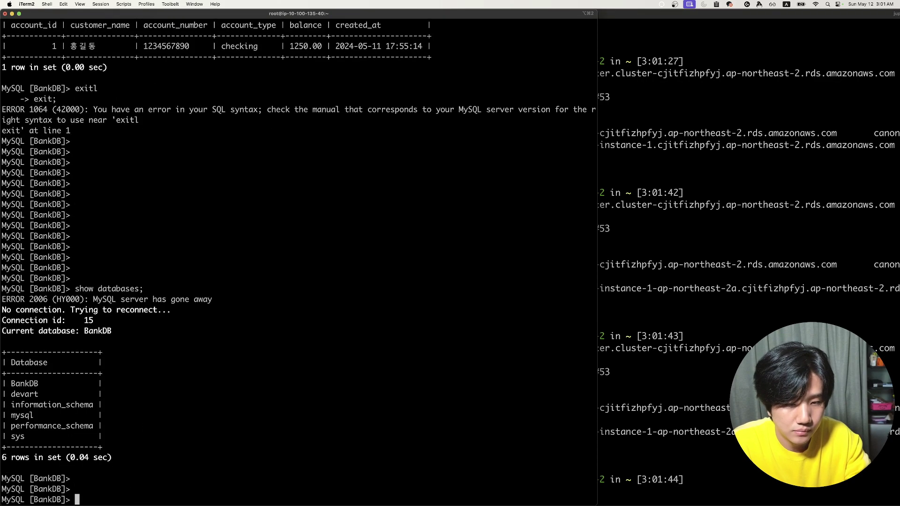
{"action": "key", "text": "ctrl+Right"}
{"action": "key", "text": "ctrl+Left"}
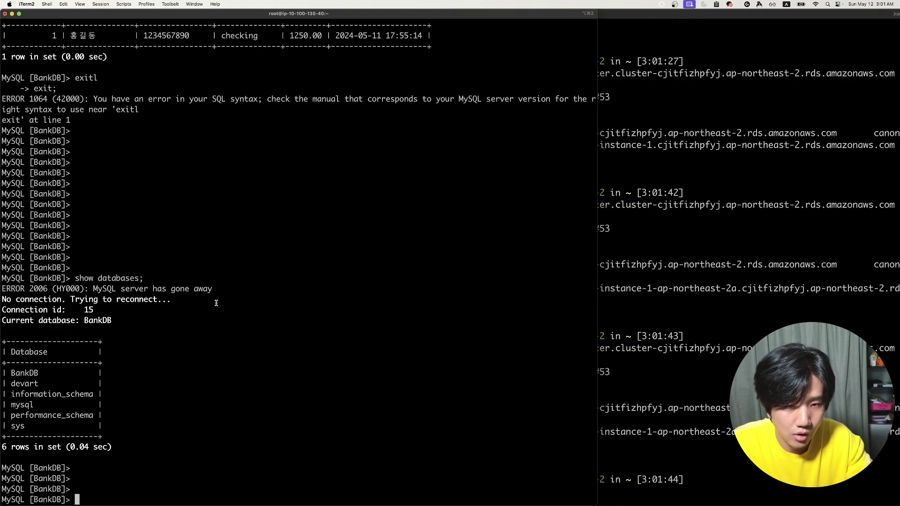
{"action": "double_click", "coordinate": [158, 302]}
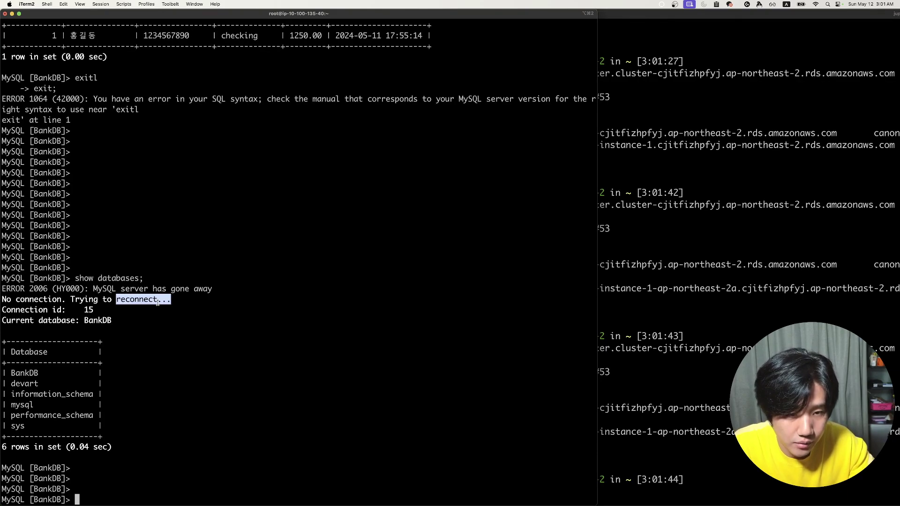
{"action": "triple_click", "coordinate": [128, 279]}
{"action": "triple_click", "coordinate": [120, 289]}
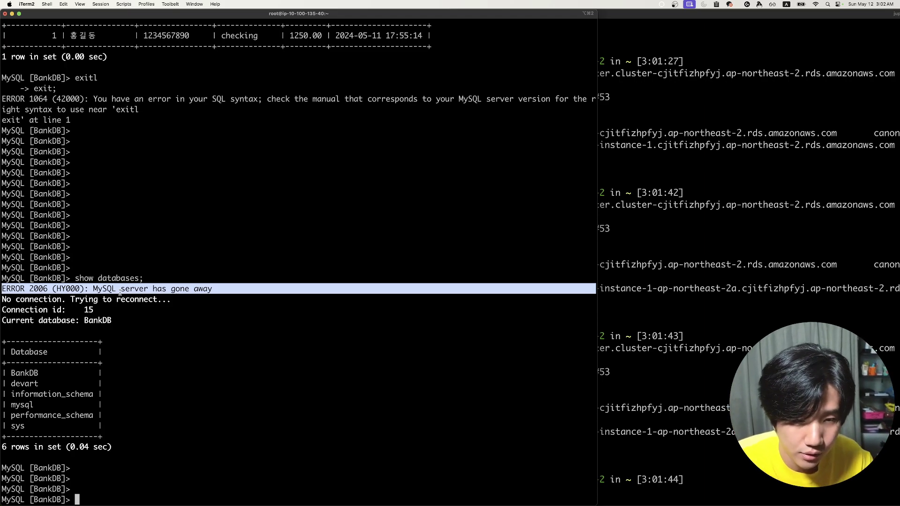
{"action": "double_click", "coordinate": [95, 321]}
{"action": "left_click", "coordinate": [95, 320]}
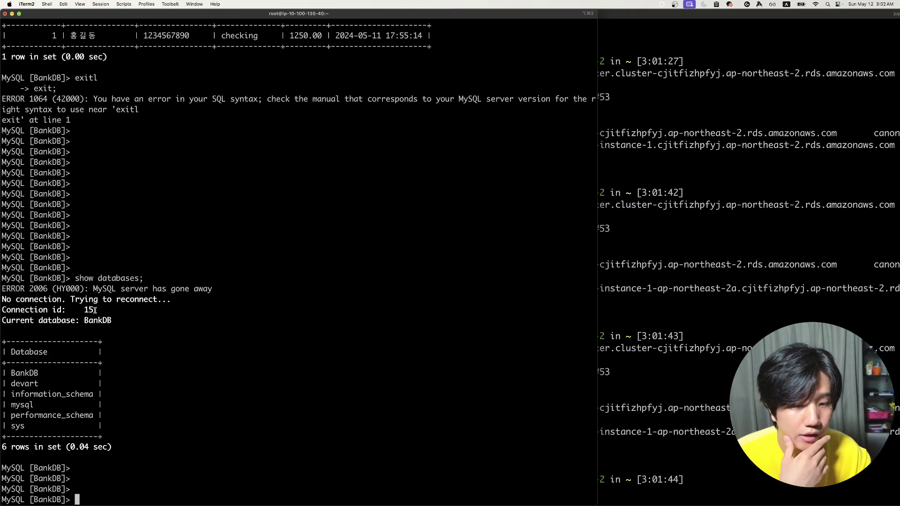
Rerun nslookup on the writer endpoint, now 10.100.133.148, and on the -ro reader endpoint.
{"action": "left_click", "coordinate": [644, 356]}
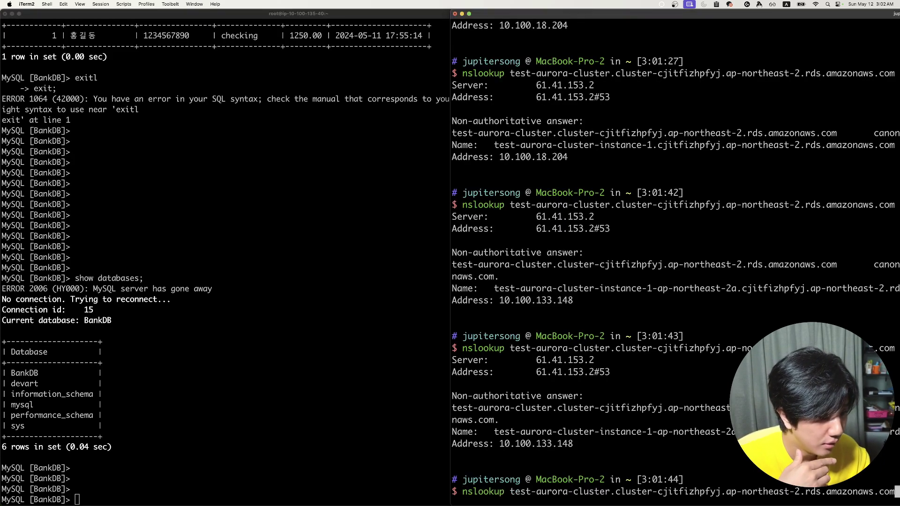
{"action": "type", "text": "nslookup test-aurora-cluster.cluster-ro-cjitfizhpfyj.ap-northeast-2.rds.amazonaws.com"}
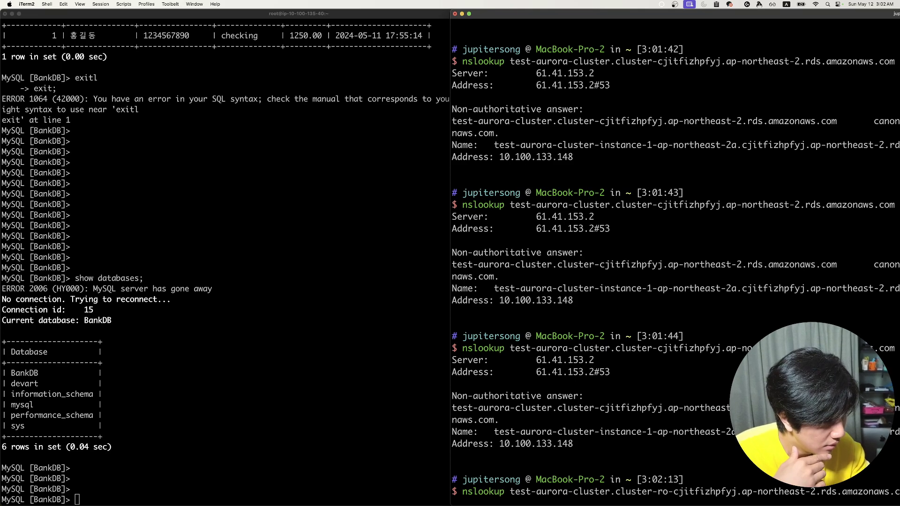
{"action": "key", "text": "Return"}
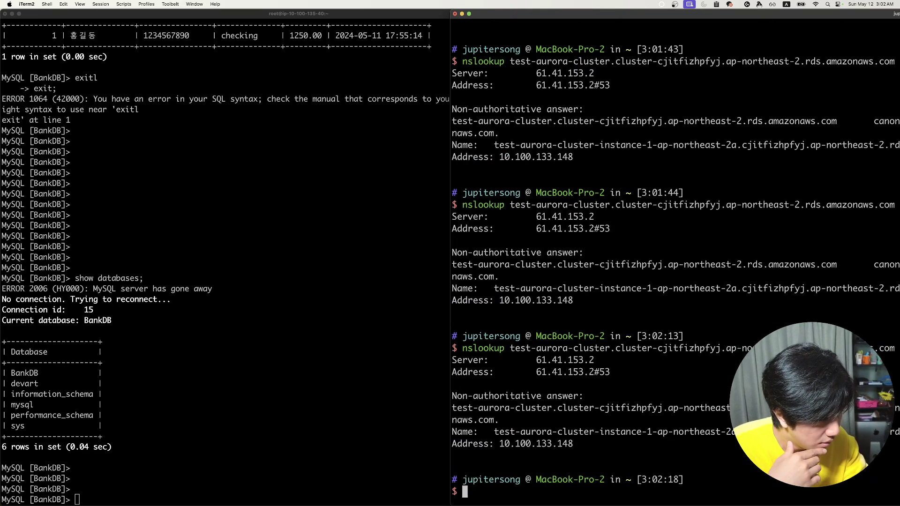
{"action": "type", "text": "nslookup test-aurora-cluster.cluster-ro-cjitfizhpfyj.ap-northeast-2.rds.amazonaws.com"}
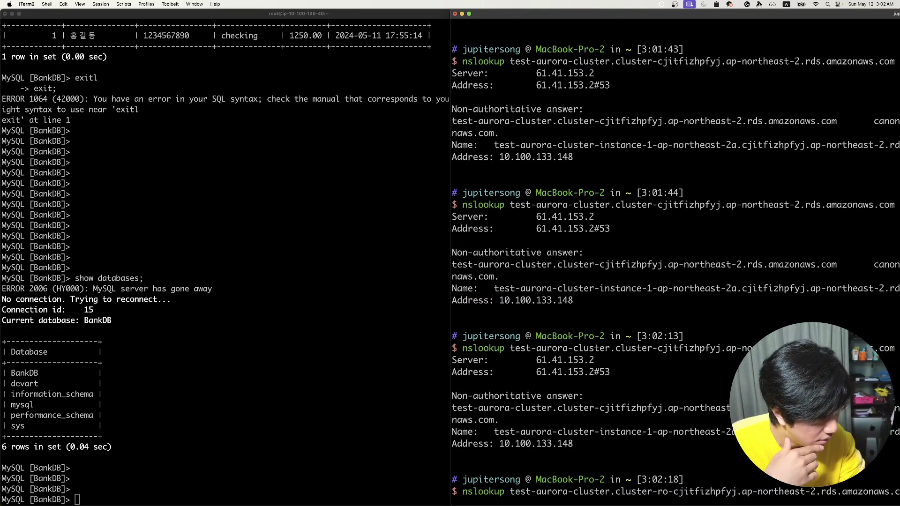
{"action": "key", "text": "Return"}
{"action": "key", "text": "ctrl+Right"}
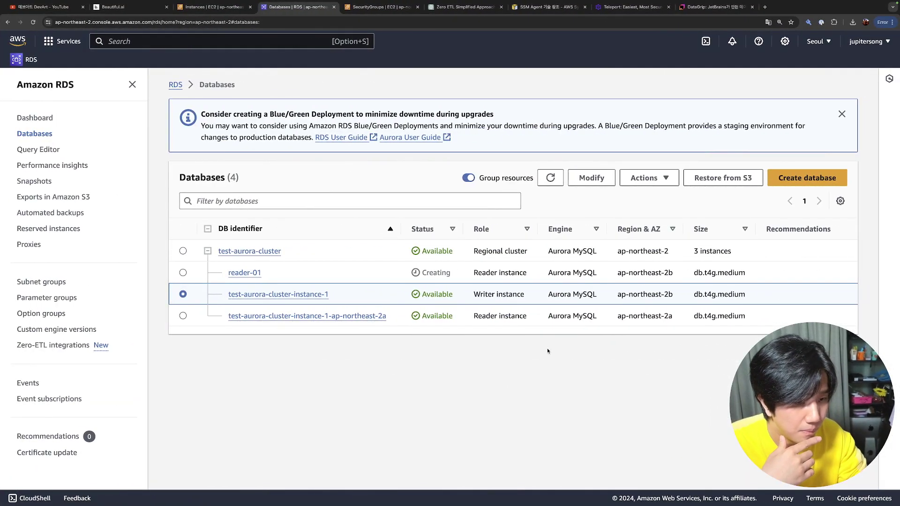
Refresh the Databases list and select test-aurora-cluster-instance-1-ap-northeast-2a, now the Writer.
{"action": "left_click", "coordinate": [551, 180]}
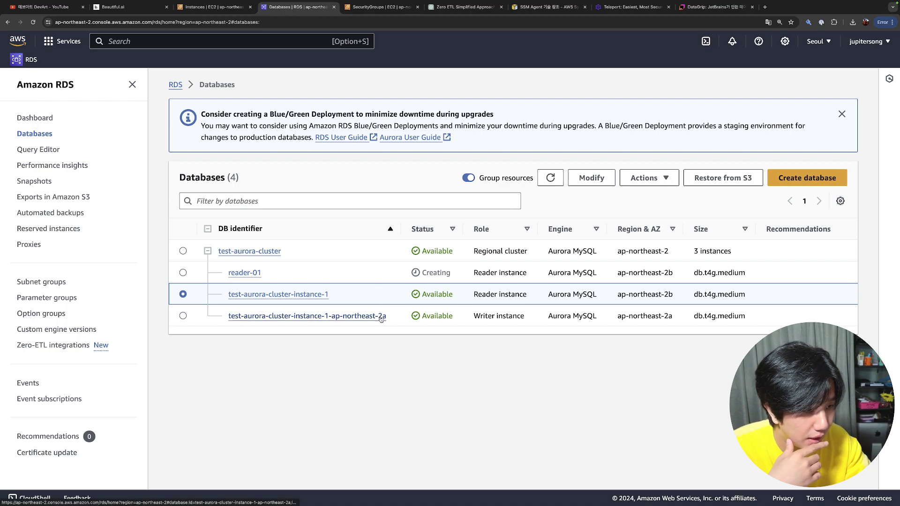
{"action": "left_click", "coordinate": [183, 316]}
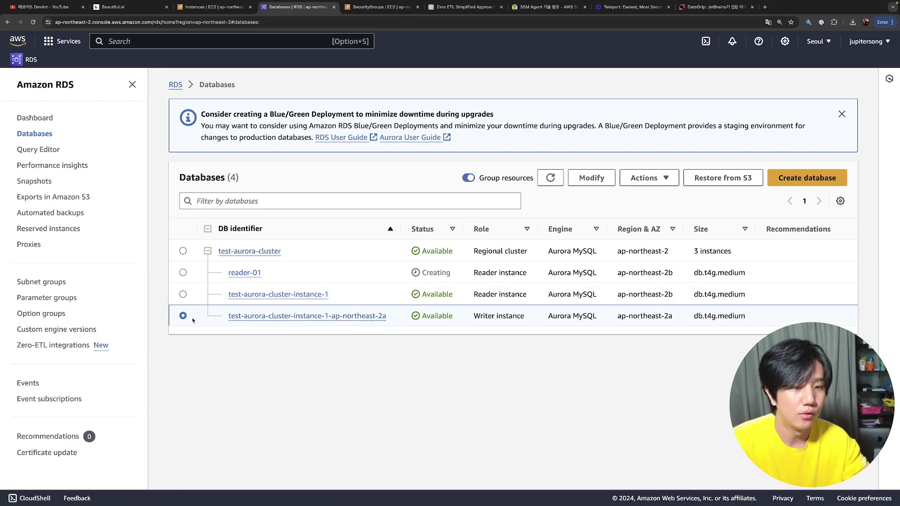
Clear the terminal, rerun nslookup on the reader endpoint and select the resolved address.
{"action": "key", "text": "ctrl+Left"}
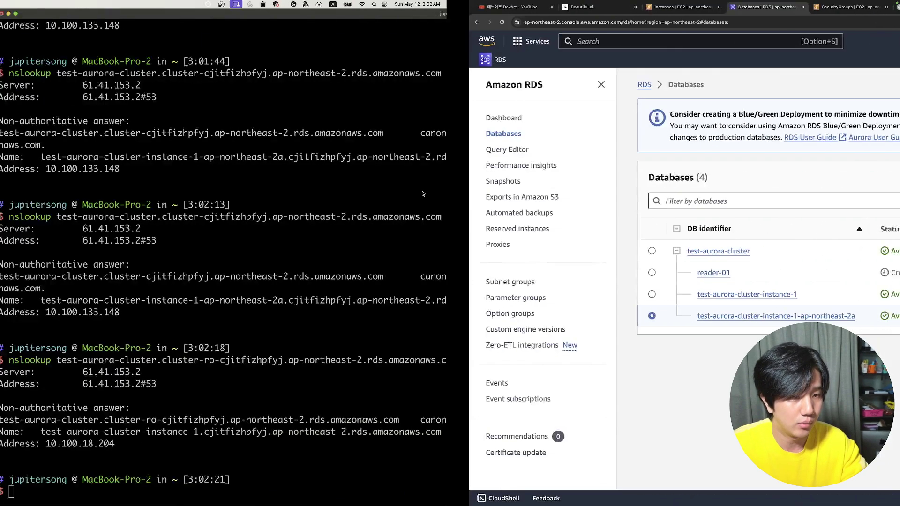
{"action": "type", "text": "clear"}
{"action": "key", "text": "Return"}
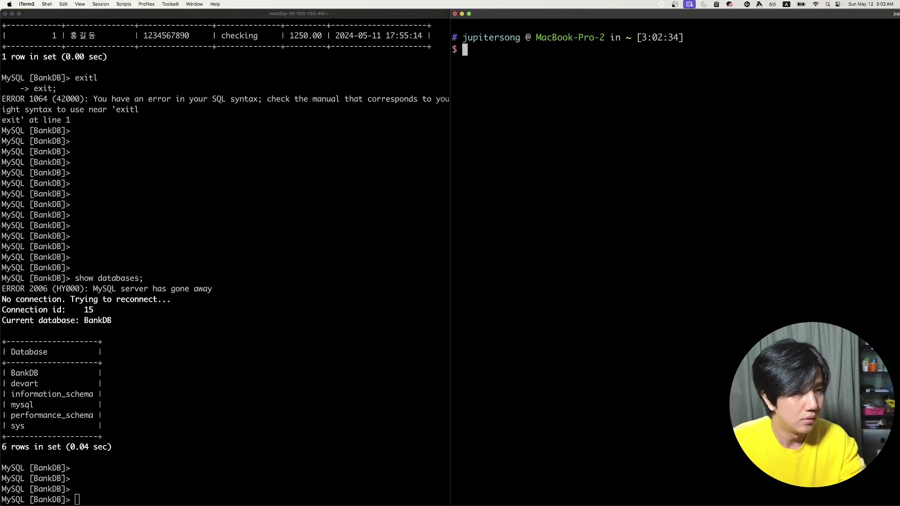
{"action": "key", "text": "Return"}
{"action": "type", "text": "ns"}
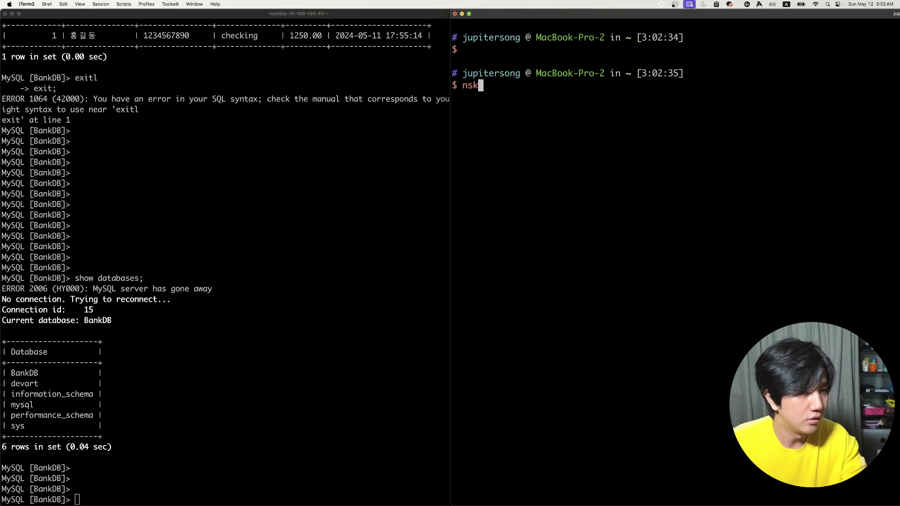
{"action": "key", "text": "Right"}
{"action": "key", "text": "Return"}
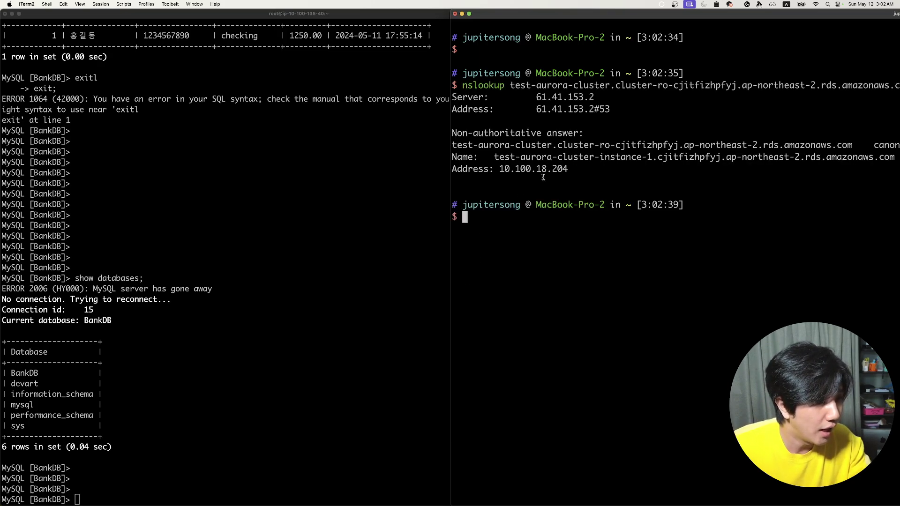
{"action": "left_click_drag", "start_coordinate": [552, 169], "coordinate": [518, 180]}
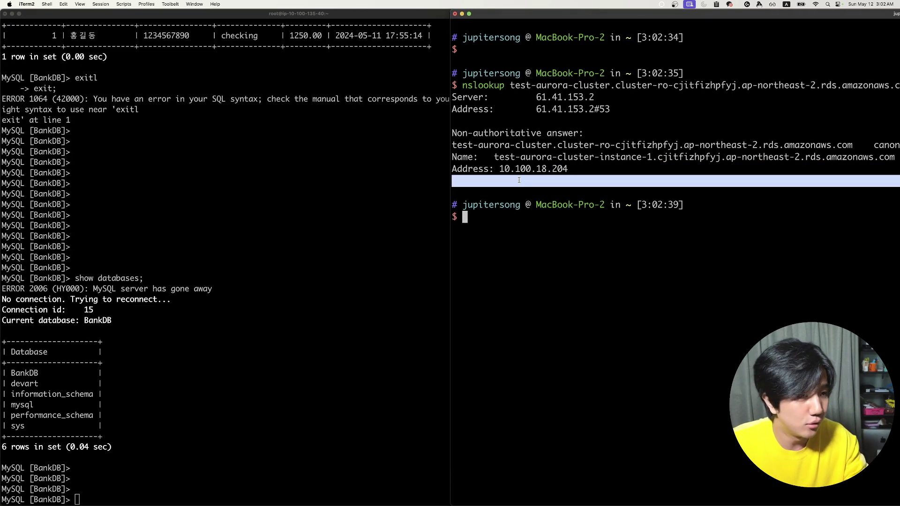
Look up the cluster writer endpoint, which now resolves to the ap-northeast-2a instance at 10.100.133.148.
{"action": "key", "text": "Up"}
{"action": "key", "text": "Up"}
{"action": "key", "text": "Up"}
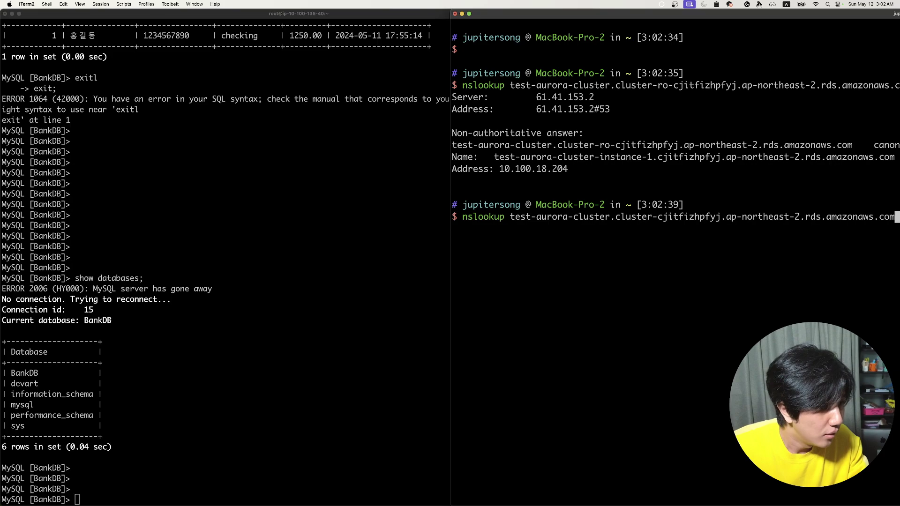
{"action": "key", "text": "Return"}
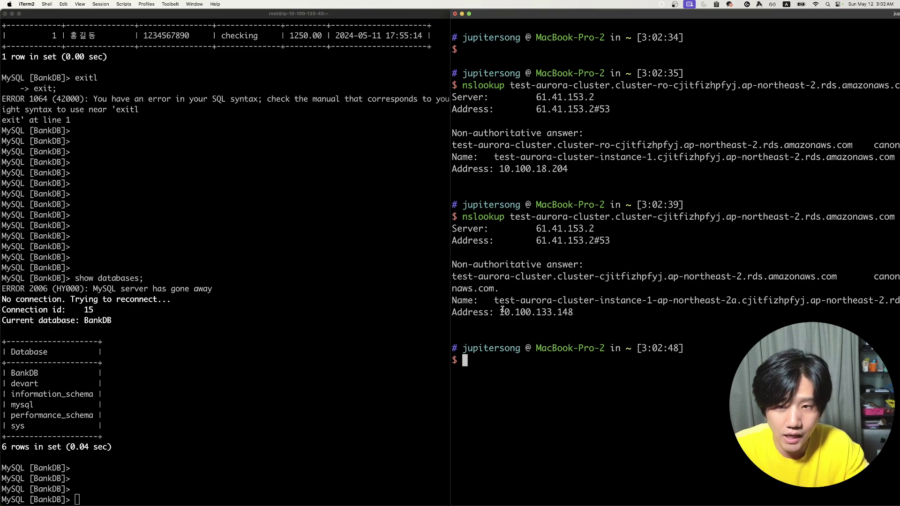
{"action": "key", "text": "ctrl+Right"}
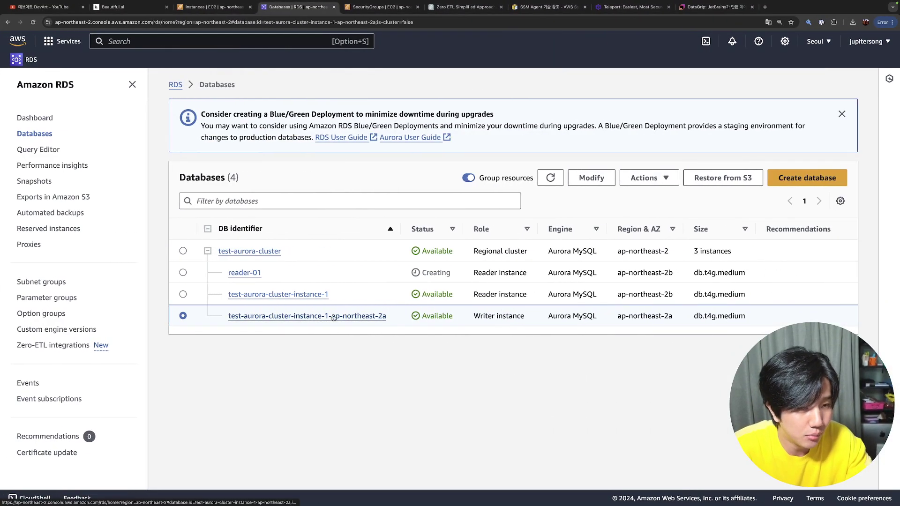
Copy the writer instance's endpoint and nslookup it, confirming it resolves to 10.100.133.148.
{"action": "left_click", "coordinate": [333, 316]}
{"action": "scroll", "coordinate": [185, 370], "scroll_direction": "down", "scroll_amount": 3}
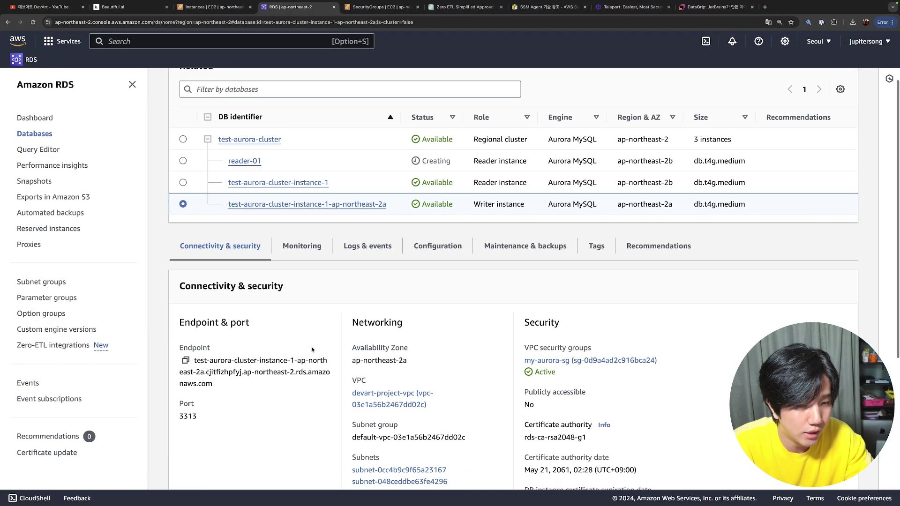
{"action": "left_click", "coordinate": [185, 360]}
{"action": "key", "text": "ctrl+Left"}
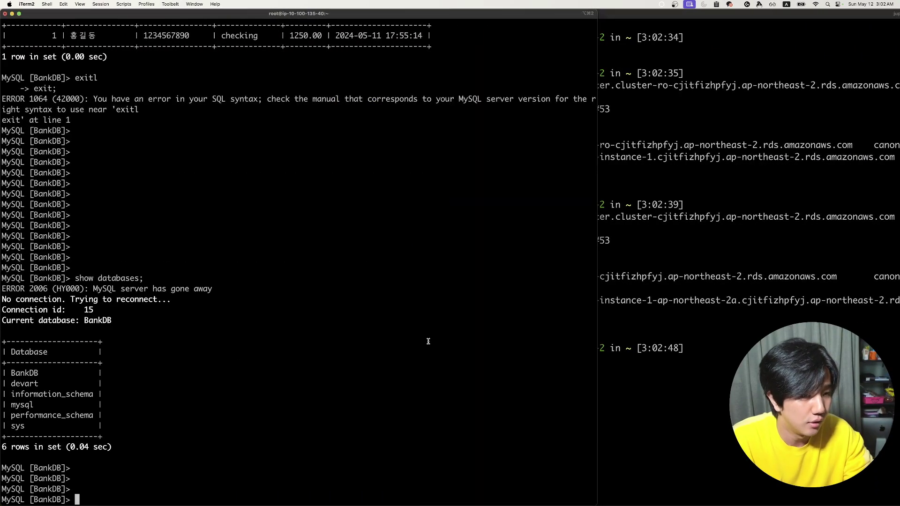
{"action": "left_click", "coordinate": [621, 352]}
{"action": "type", "text": "nslookup"}
{"action": "key", "text": "super+v"}
{"action": "key", "text": "Return"}
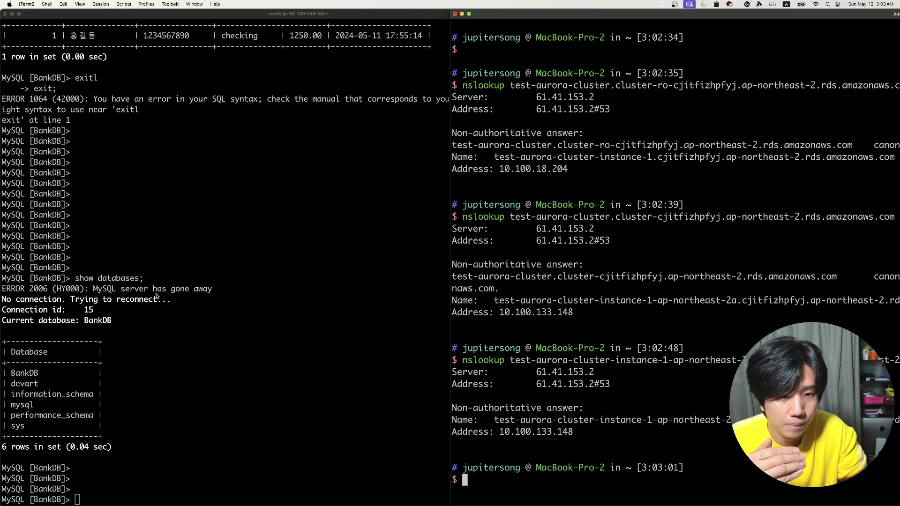
{"action": "scroll", "coordinate": [155, 301], "scroll_direction": "up", "scroll_amount": 15}
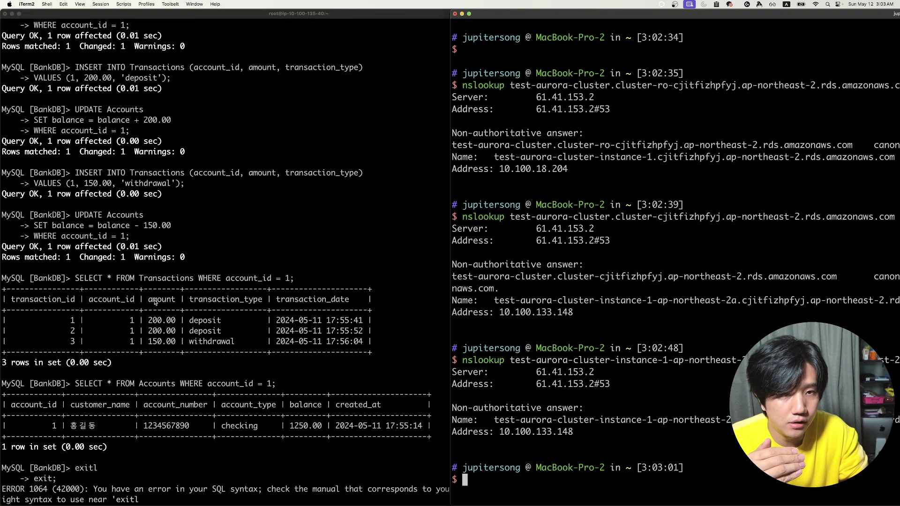
{"action": "scroll", "coordinate": [155, 301], "scroll_direction": "down", "scroll_amount": 15}
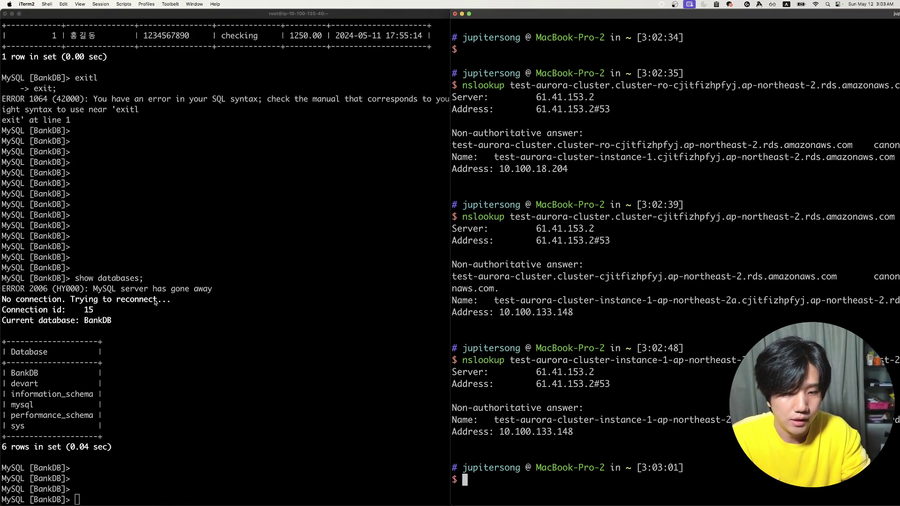
Copy the 200.00 deposit INSERT from the ChatGPT conversation and paste it at the MySQL prompt.
{"action": "key", "text": "ctrl+Right"}
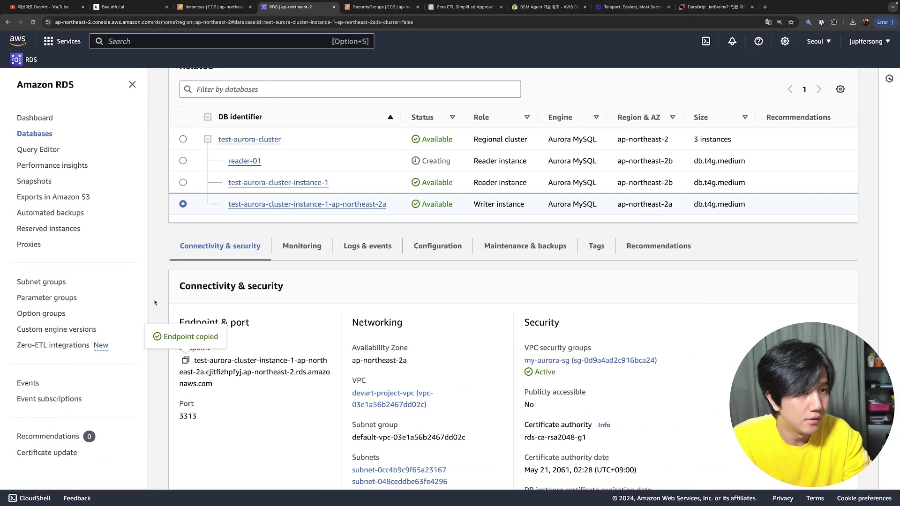
{"action": "left_click", "coordinate": [448, 9]}
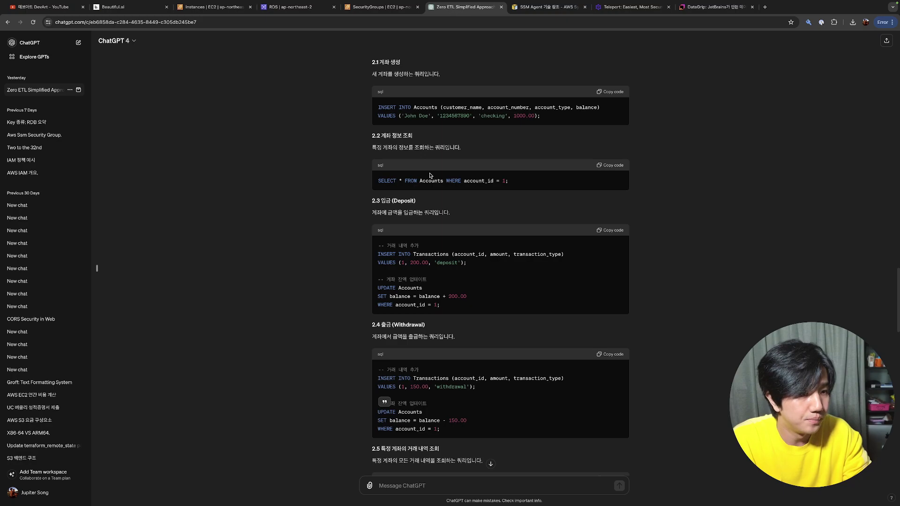
{"action": "left_click_drag", "start_coordinate": [378, 255], "coordinate": [466, 262]}
{"action": "key", "text": "super+c"}
{"action": "key", "text": "super+Tab"}
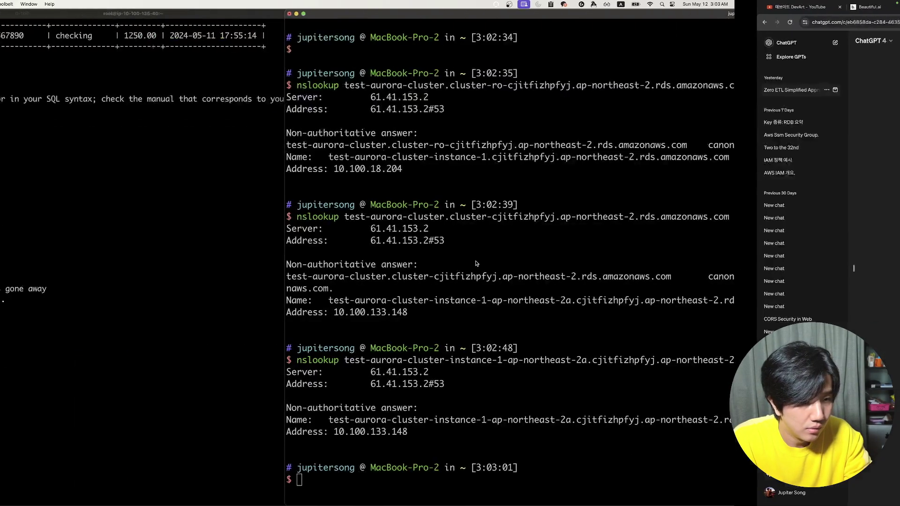
{"action": "key", "text": "super+v"}
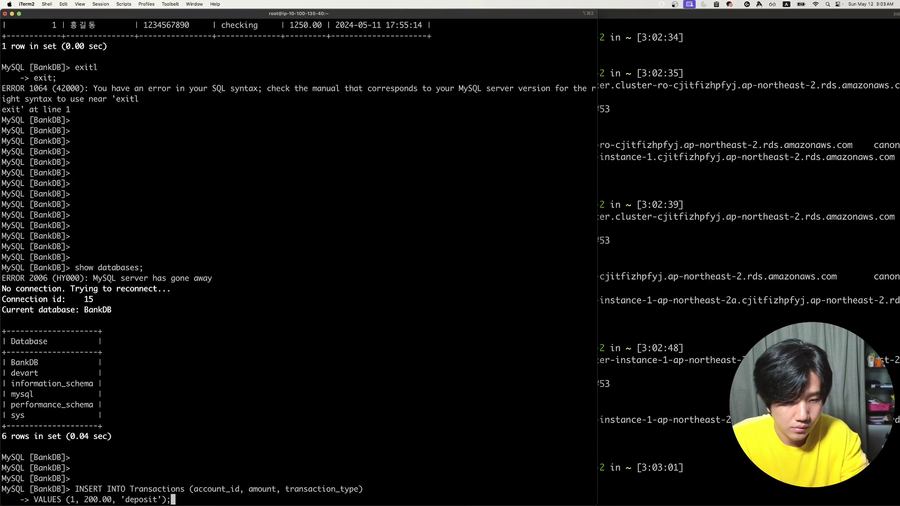
Run the deposit INSERT, which fails with ERROR 1836 read-only, then highlight the login host name and client IP.
{"action": "key", "text": "Return"}
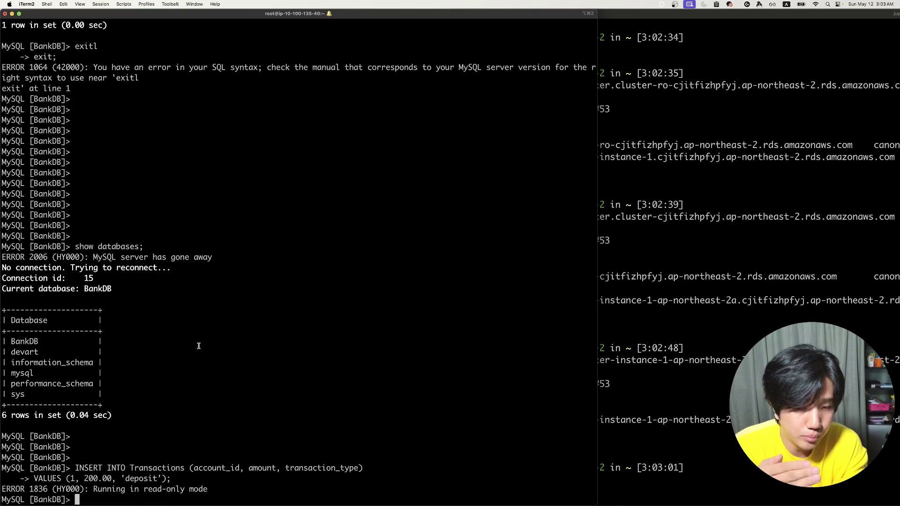
{"action": "scroll", "coordinate": [199, 346], "scroll_direction": "up", "scroll_amount": 20}
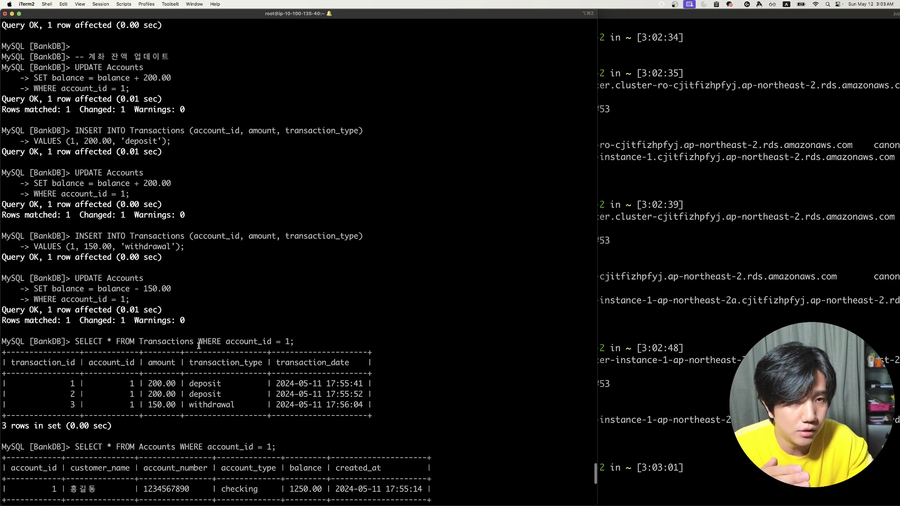
{"action": "scroll", "coordinate": [199, 346], "scroll_direction": "down", "scroll_amount": 2}
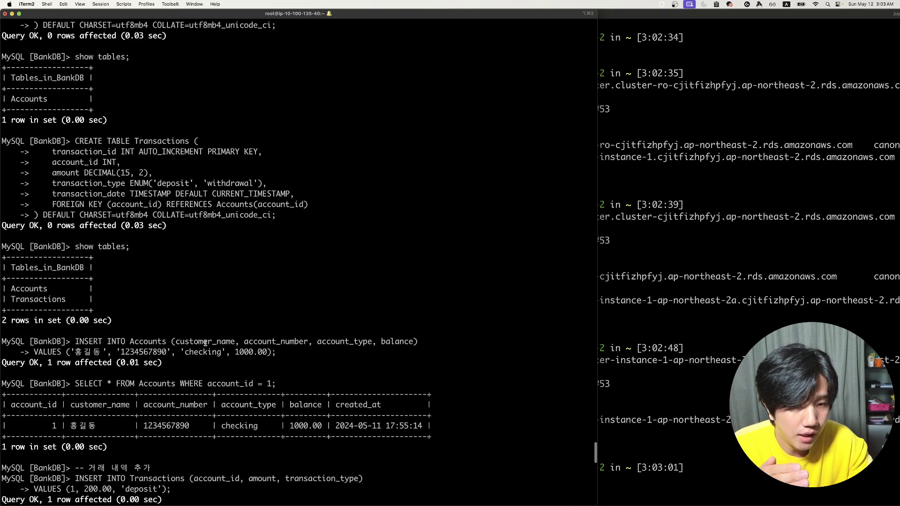
{"action": "scroll", "coordinate": [202, 343], "scroll_direction": "up", "scroll_amount": 20}
{"action": "scroll", "coordinate": [203, 341], "scroll_direction": "up", "scroll_amount": 10}
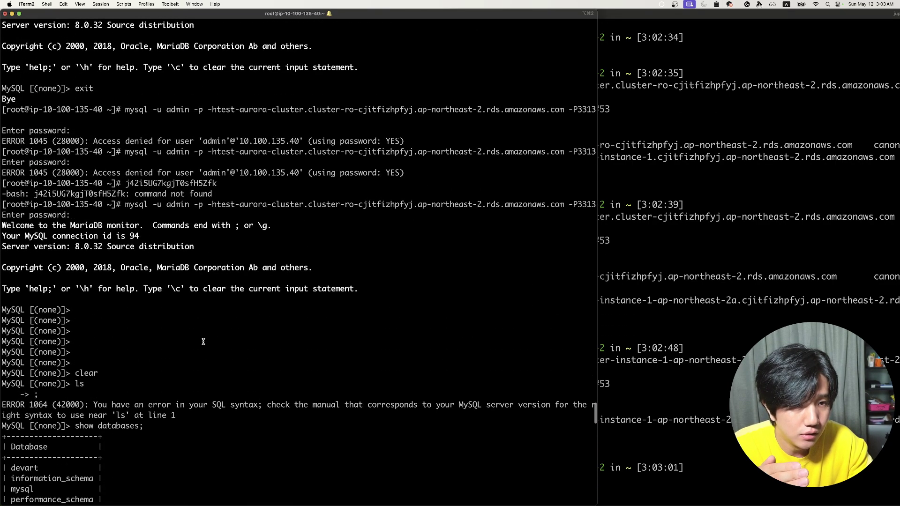
{"action": "left_click_drag", "start_coordinate": [216, 207], "coordinate": [321, 203]}
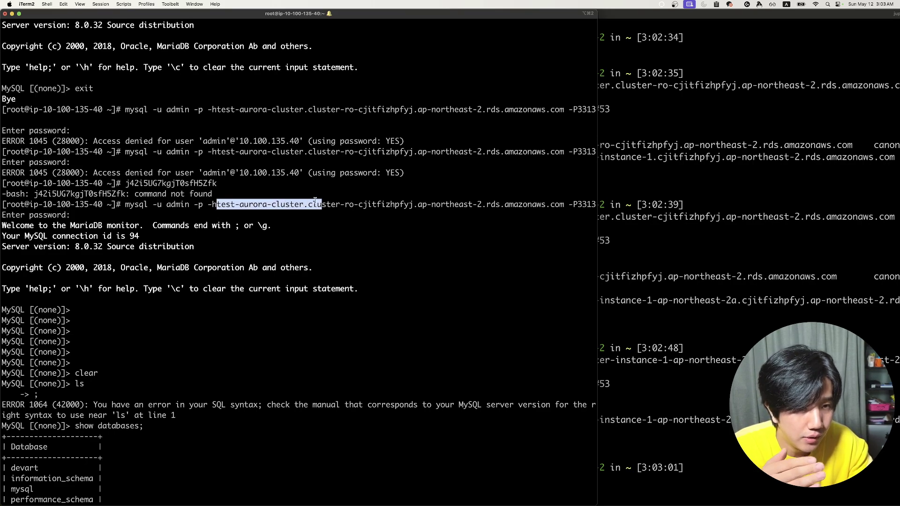
{"action": "left_click", "coordinate": [264, 179]}
{"action": "left_click_drag", "start_coordinate": [239, 173], "coordinate": [300, 173]}
Rerun the cluster-ro lookup, now resolving to test-aurora-cluster-instance-1 at 10.100.18.204.
{"action": "left_click", "coordinate": [655, 217]}
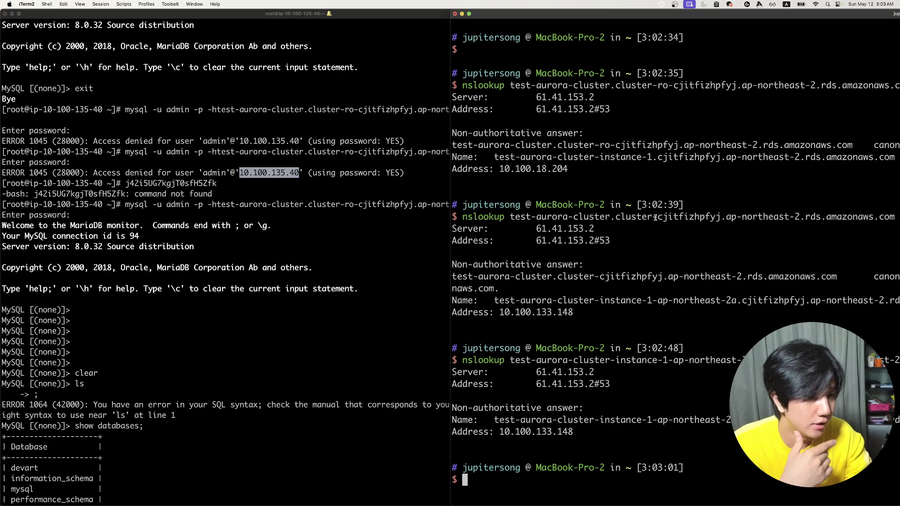
{"action": "key", "text": "Up"}
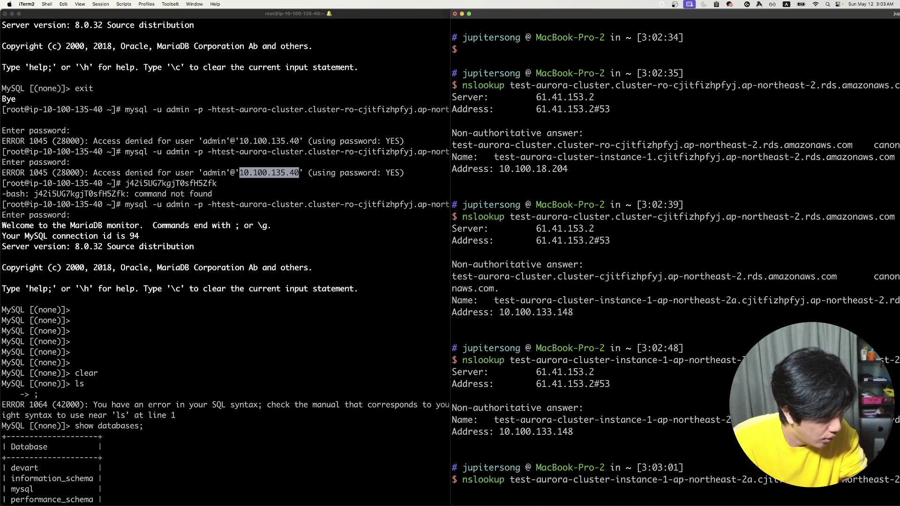
{"action": "key", "text": "Up"}
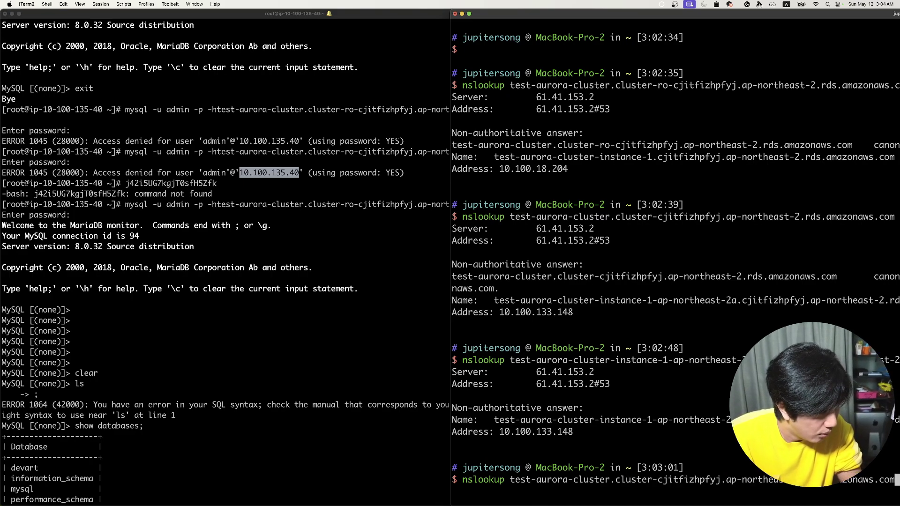
{"action": "key", "text": "Up"}
{"action": "key", "text": "Return"}
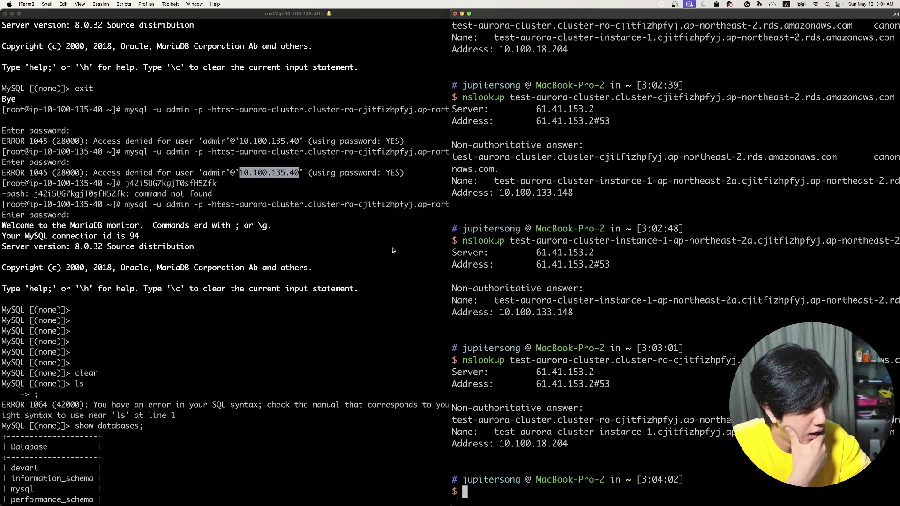
Check the MySQL terminal, then clear the lookup terminal's output.
{"action": "left_click", "coordinate": [308, 249]}
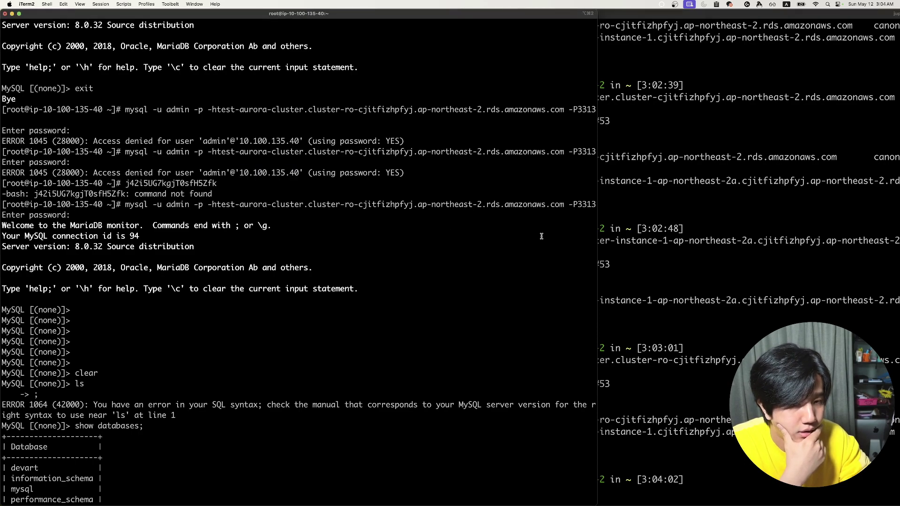
{"action": "scroll", "coordinate": [542, 237], "scroll_direction": "down", "scroll_amount": 20}
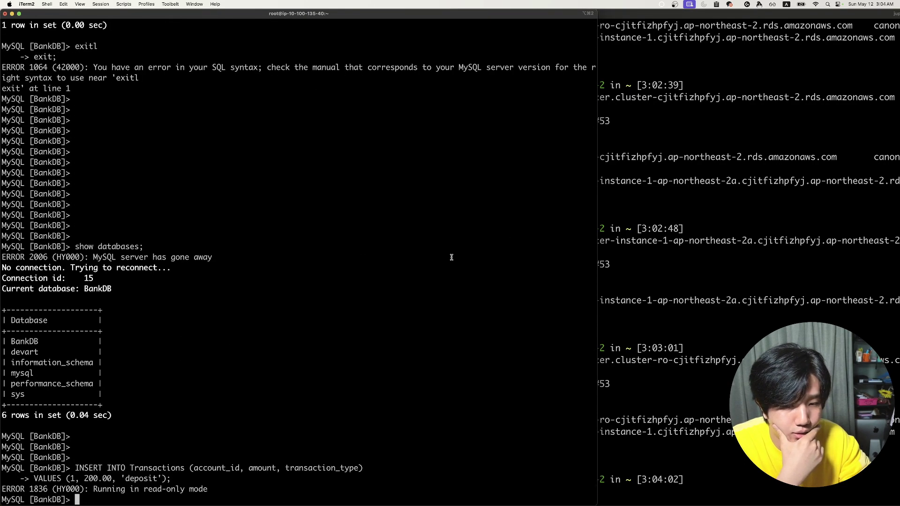
{"action": "left_click", "coordinate": [601, 337]}
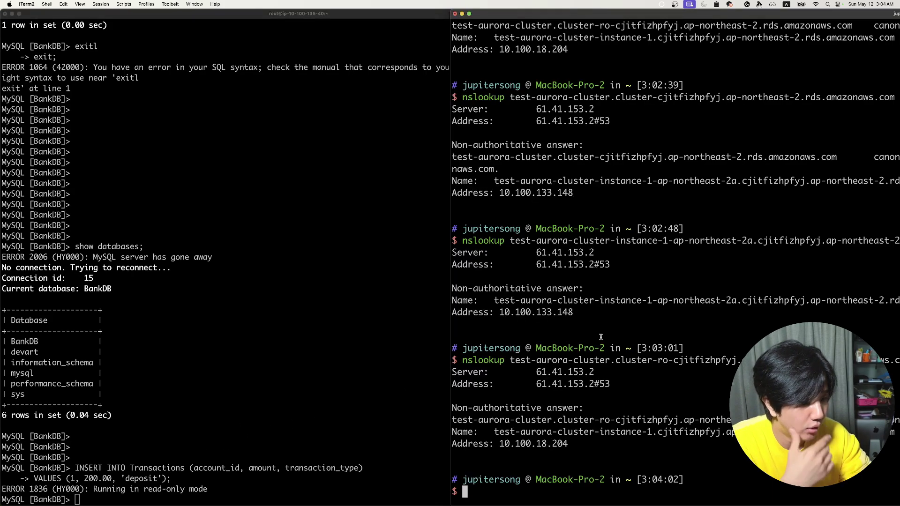
{"action": "type", "text": "clear"}
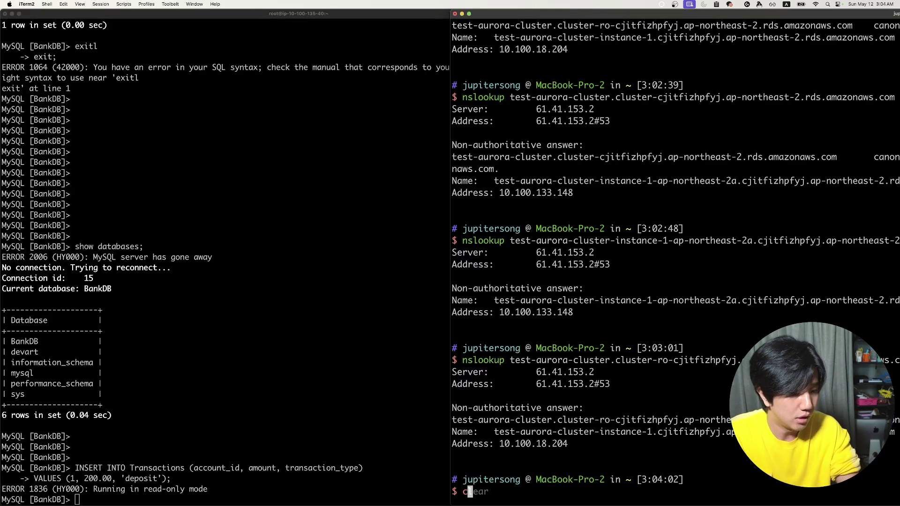
{"action": "key", "text": "Return"}
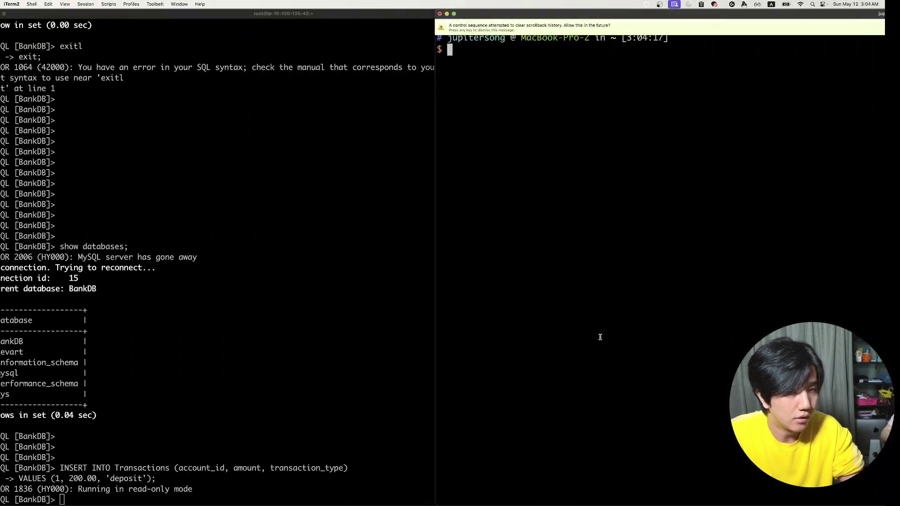
Reload the test-aurora-cluster details page and copy its cluster-ro reader endpoint address.
{"action": "key", "text": "ctrl+Right"}
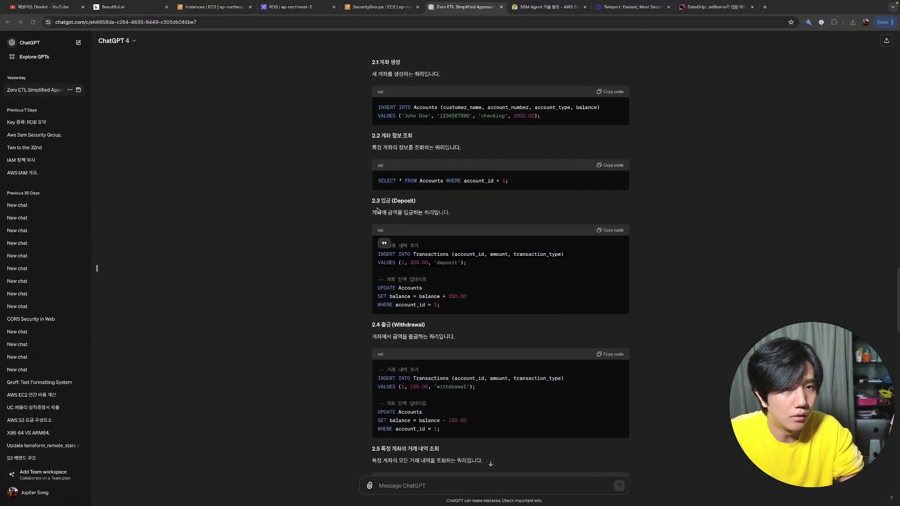
{"action": "left_click", "coordinate": [211, 7]}
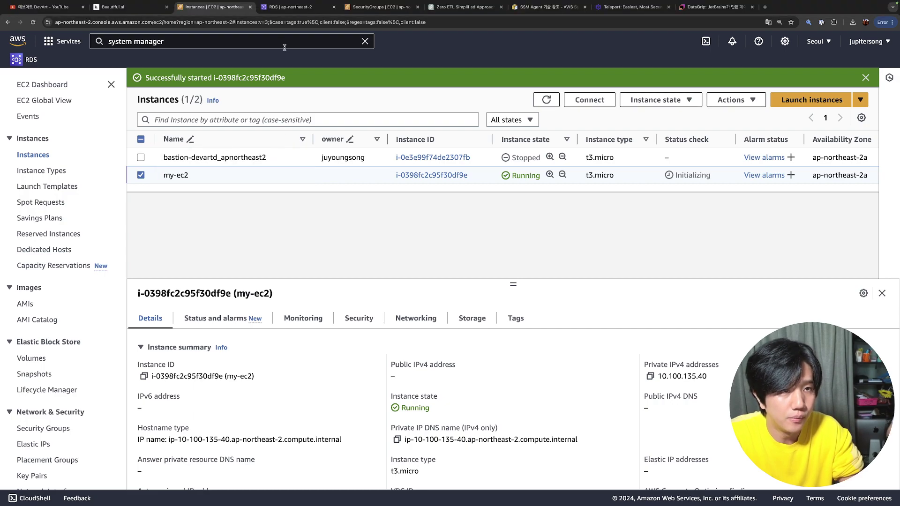
{"action": "left_click", "coordinate": [293, 7]}
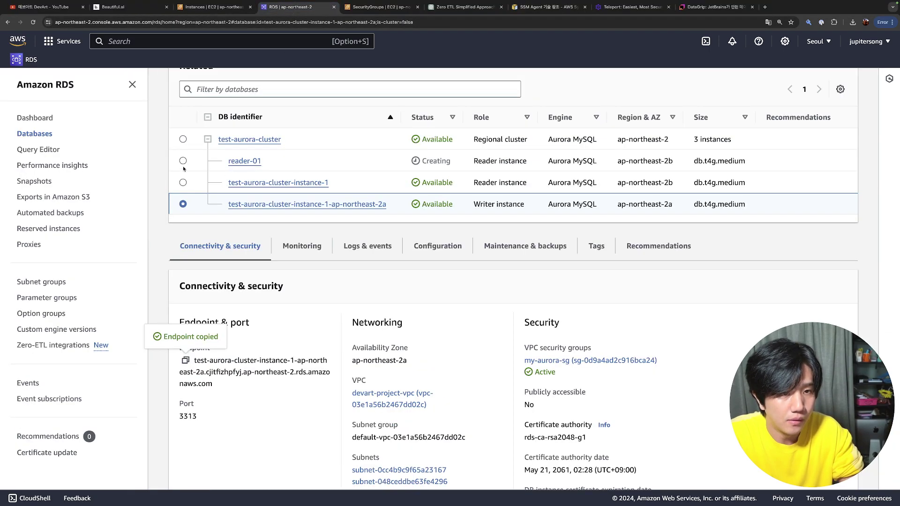
{"action": "left_click", "coordinate": [183, 140]}
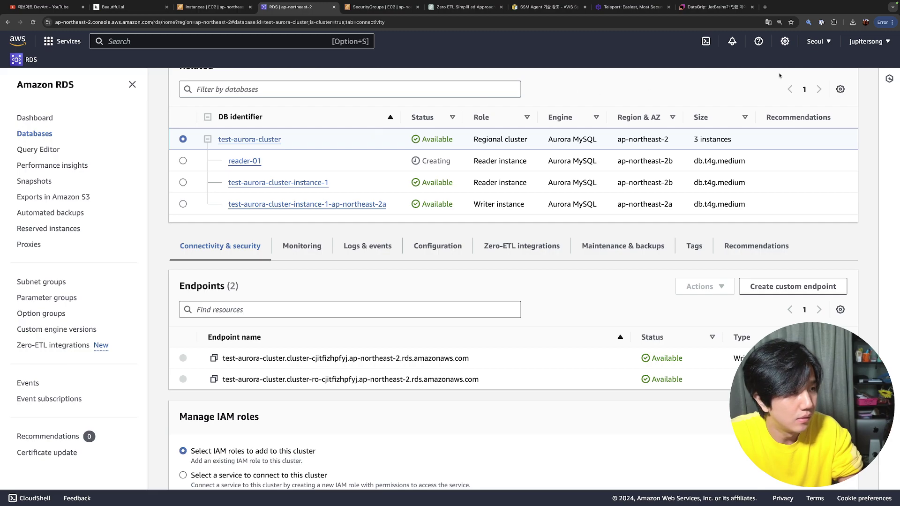
{"action": "scroll", "coordinate": [641, 101], "scroll_direction": "up", "scroll_amount": 2}
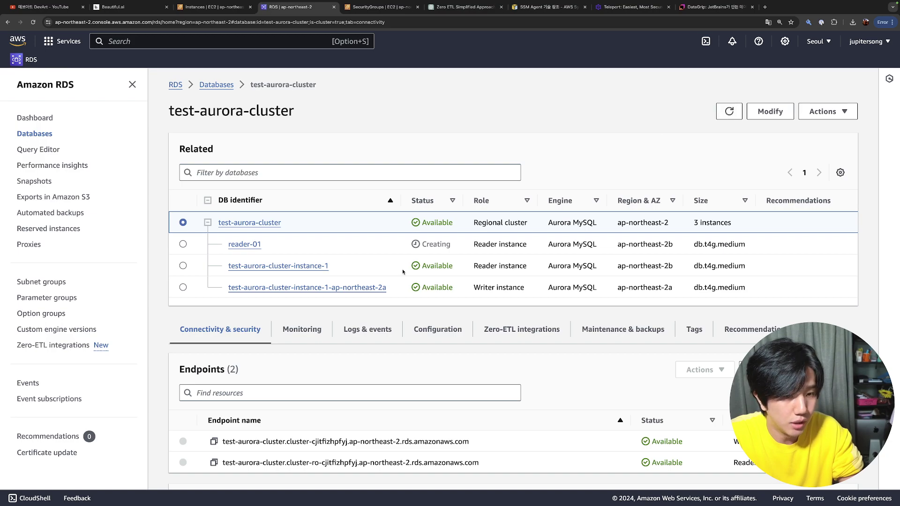
{"action": "left_click", "coordinate": [266, 226]}
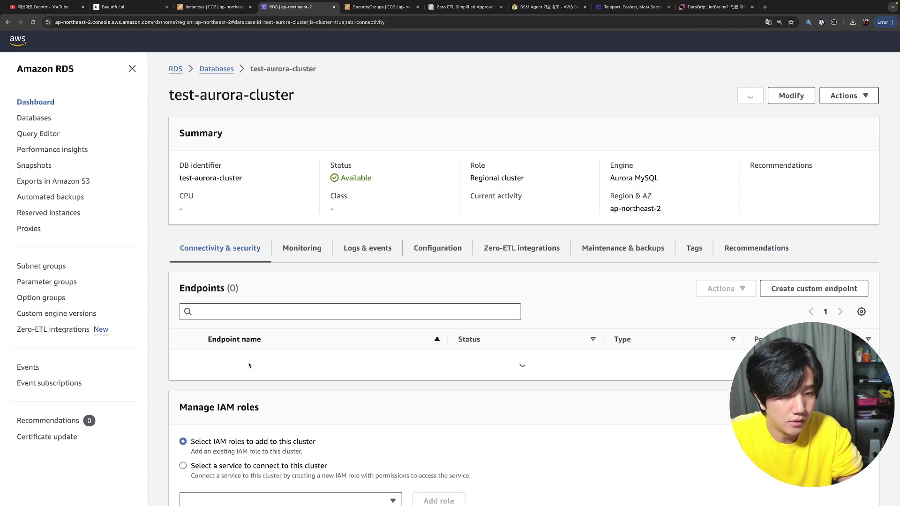
{"action": "scroll", "coordinate": [247, 370], "scroll_direction": "down", "scroll_amount": 1}
{"action": "scroll", "coordinate": [244, 384], "scroll_direction": "up", "scroll_amount": 1}
{"action": "left_click", "coordinate": [244, 394]}
{"action": "left_click", "coordinate": [214, 416]}
{"action": "key", "text": "ctrl+Up"}
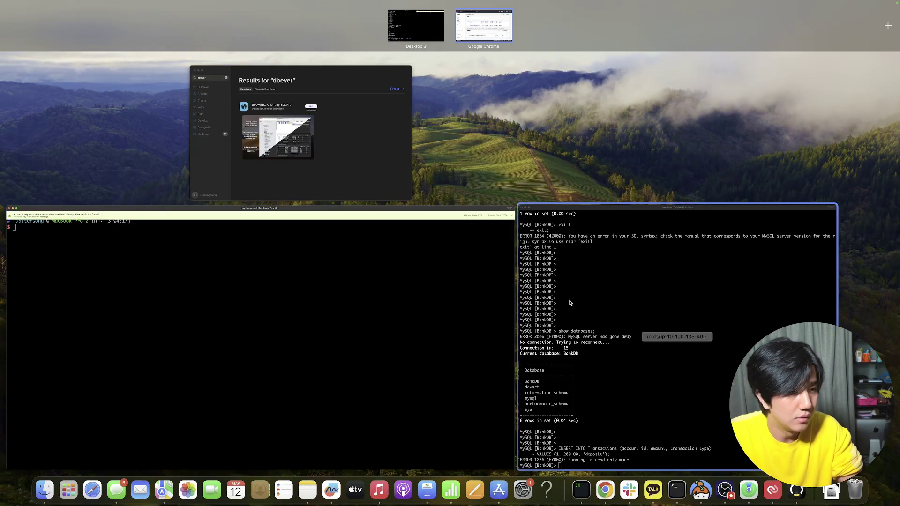
Clear the local shell terminal among the full-screen terminal windows.
{"action": "left_click", "coordinate": [570, 303]}
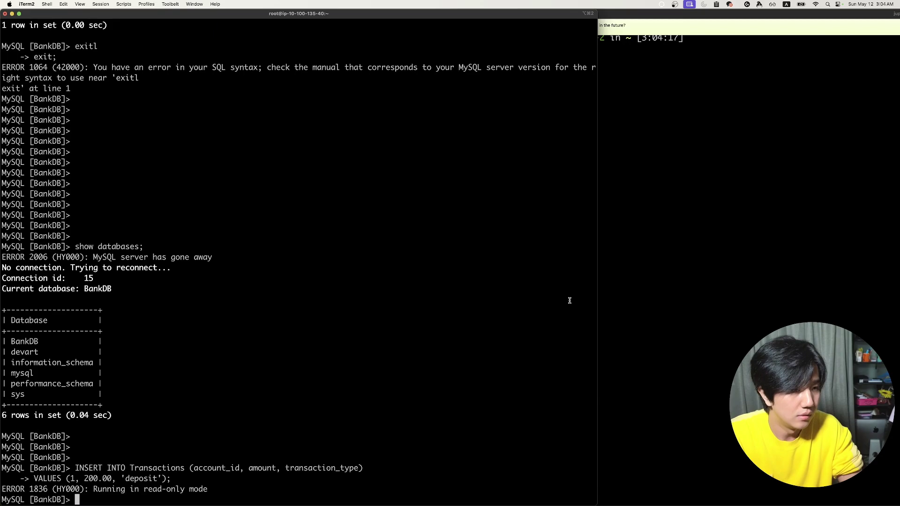
{"action": "left_click", "coordinate": [637, 281]}
{"action": "type", "text": "clear"}
{"action": "key", "text": "Return"}
Run nslookup on the cluster-ro reader endpoint, resolving to instance-1 at 10.100.18.204.
{"action": "type", "text": "slo"}
{"action": "key", "text": "BackSpace"}
{"action": "key", "text": "BackSpace"}
{"action": "key", "text": "BackSpace"}
{"action": "type", "text": "sloo"}
{"action": "key", "text": "ctrl+u"}
{"action": "key", "text": "Up"}
{"action": "key", "text": "ctrl+u"}
{"action": "type", "text": "nalo"}
{"action": "key", "text": "BackSpace"}
{"action": "key", "text": "BackSpace"}
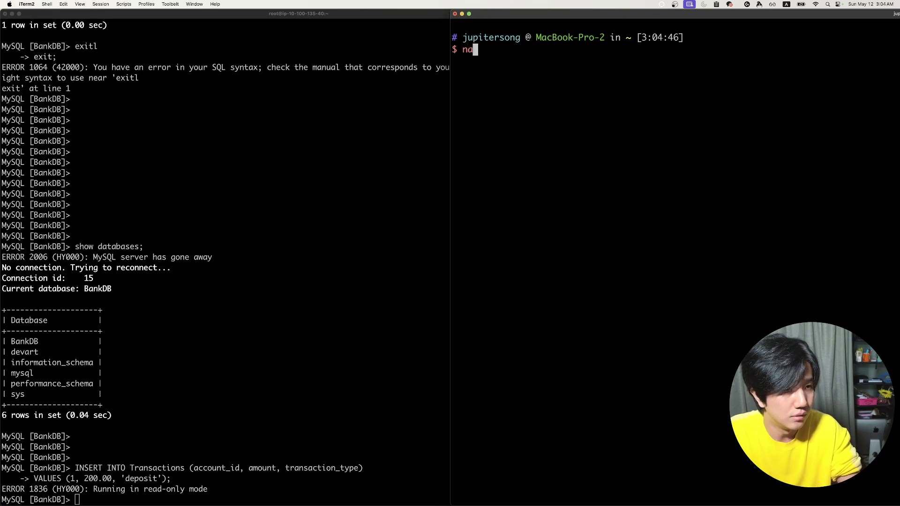
{"action": "key", "text": "BackSpace"}
{"action": "type", "text": "slookup test-aurora-cluster.cluster-ro-cjitfizhpfyj.ap-northeast-2.rds.amazonaws.c"}
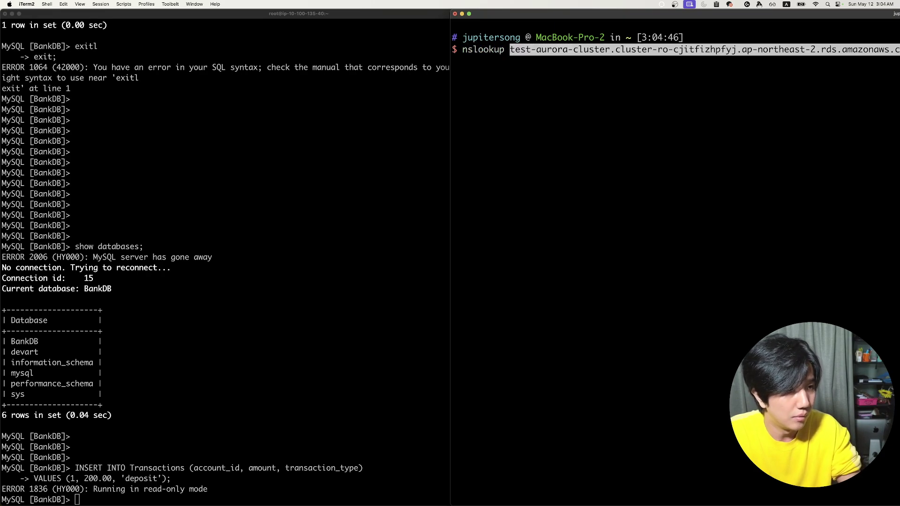
{"action": "key", "text": "Right"}
{"action": "key", "text": "Return"}
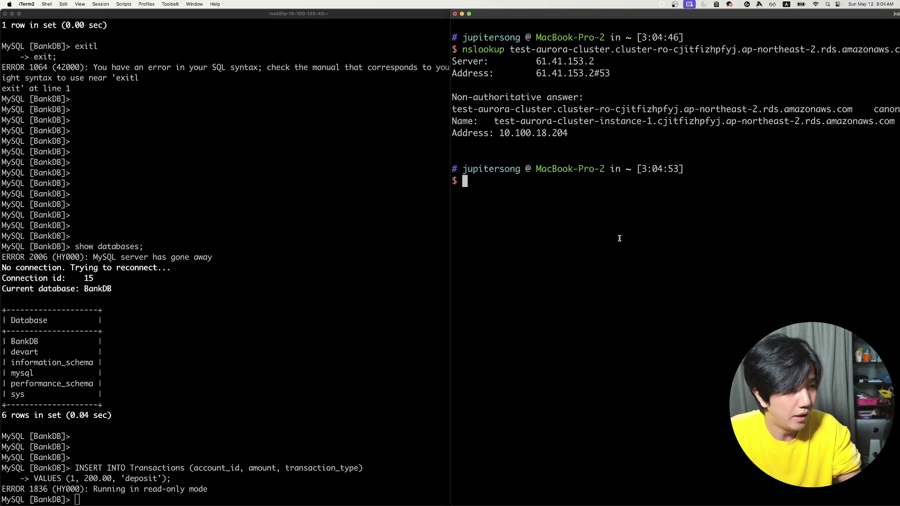
{"action": "scroll", "coordinate": [320, 250], "scroll_direction": "up", "scroll_amount": 10}
{"action": "scroll", "coordinate": [320, 251], "scroll_direction": "up", "scroll_amount": 14}
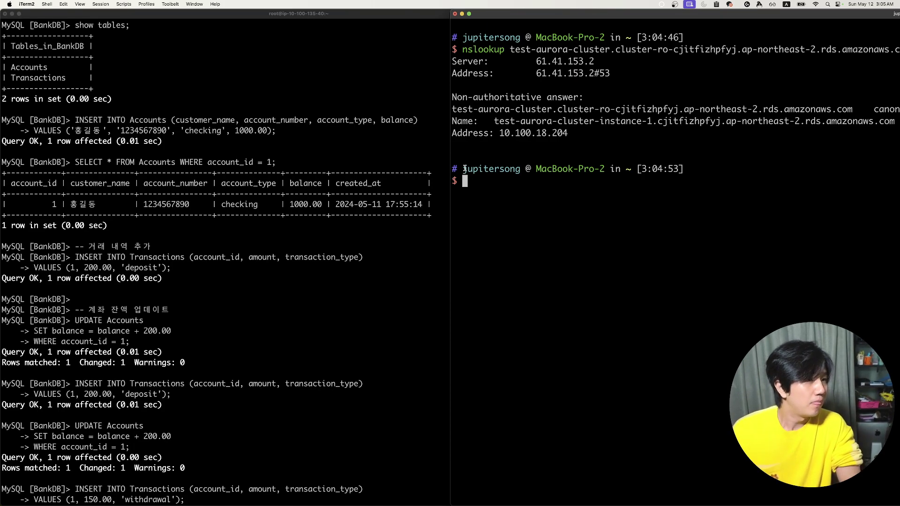
Copy the writer cluster endpoint from RDS and nslookup it, resolving to 10.100.133.148.
{"action": "key", "text": "ctrl+Right"}
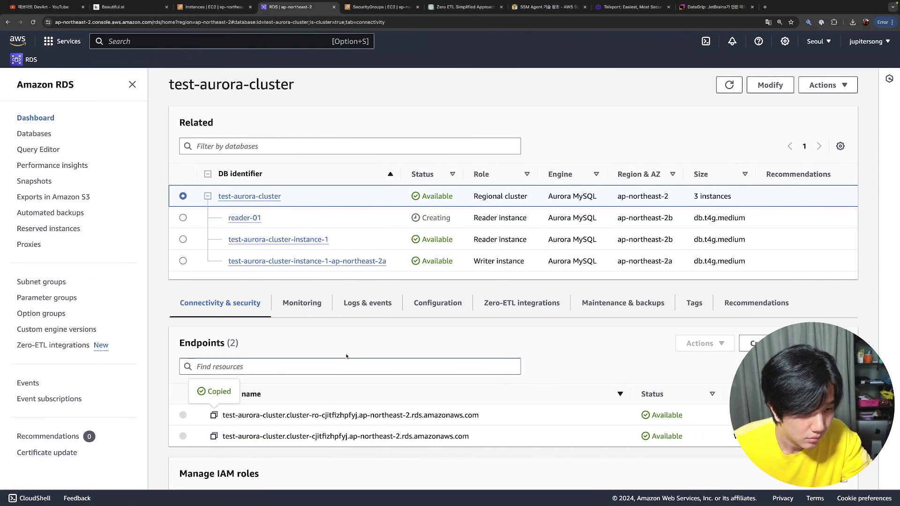
{"action": "left_click", "coordinate": [214, 436]}
{"action": "key", "text": "ctrl+Left"}
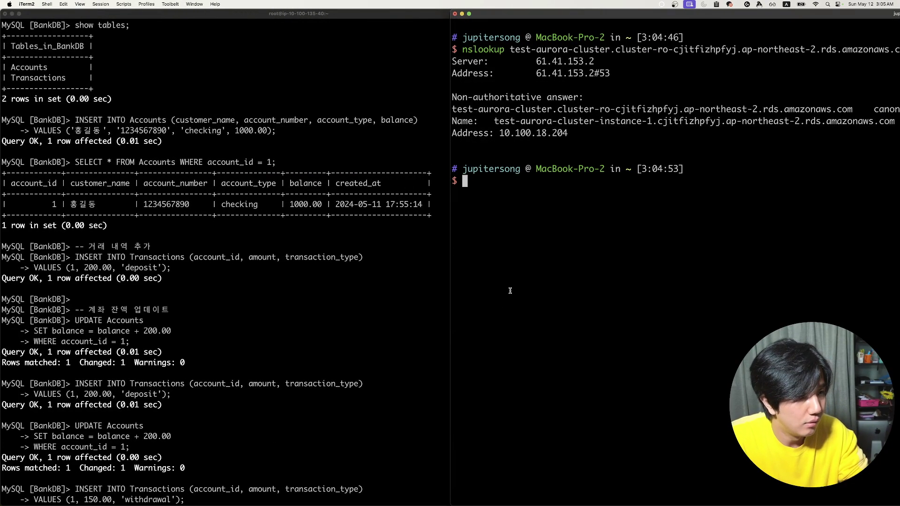
{"action": "type", "text": "nslookup"}
{"action": "key", "text": "super+v"}
{"action": "key", "text": "Return"}
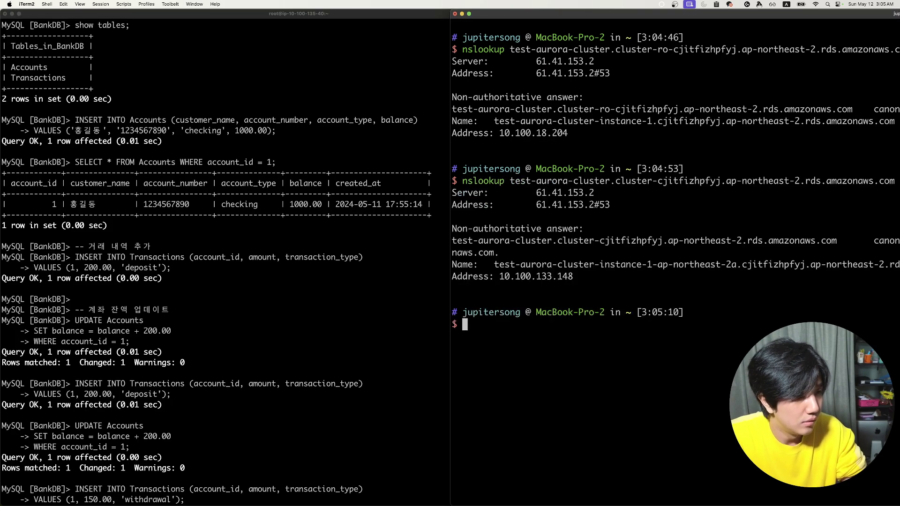
{"action": "scroll", "coordinate": [286, 290], "scroll_direction": "up", "scroll_amount": 10}
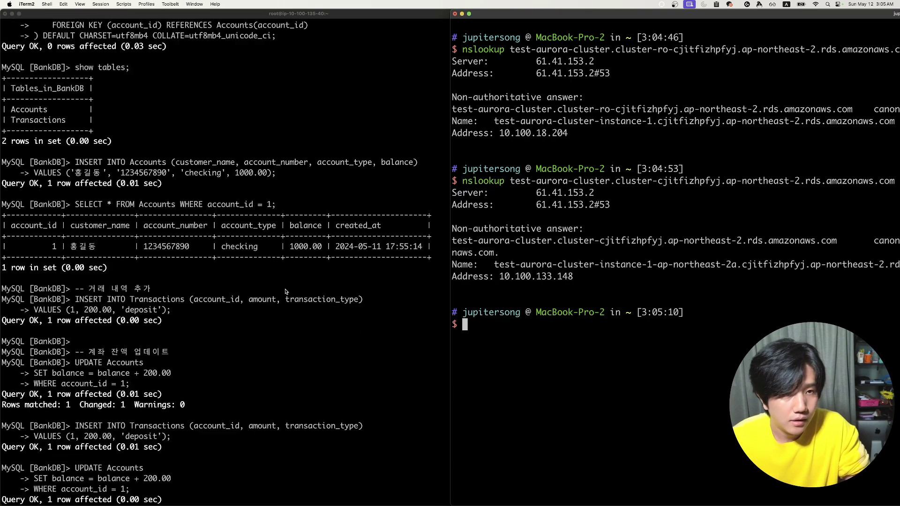
{"action": "scroll", "coordinate": [285, 292], "scroll_direction": "up", "scroll_amount": 20}
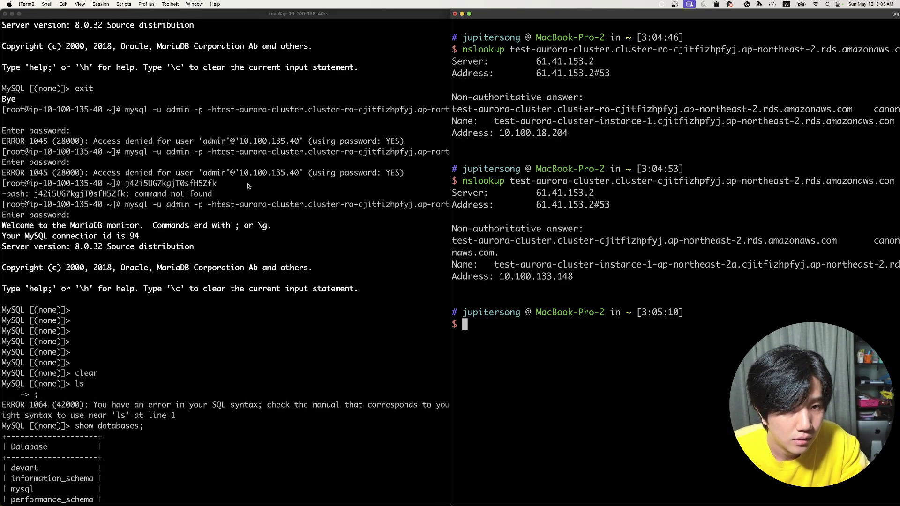
Highlight the reader's resolved address 10.100.18.204 in the lookup results.
{"action": "left_click", "coordinate": [239, 177]}
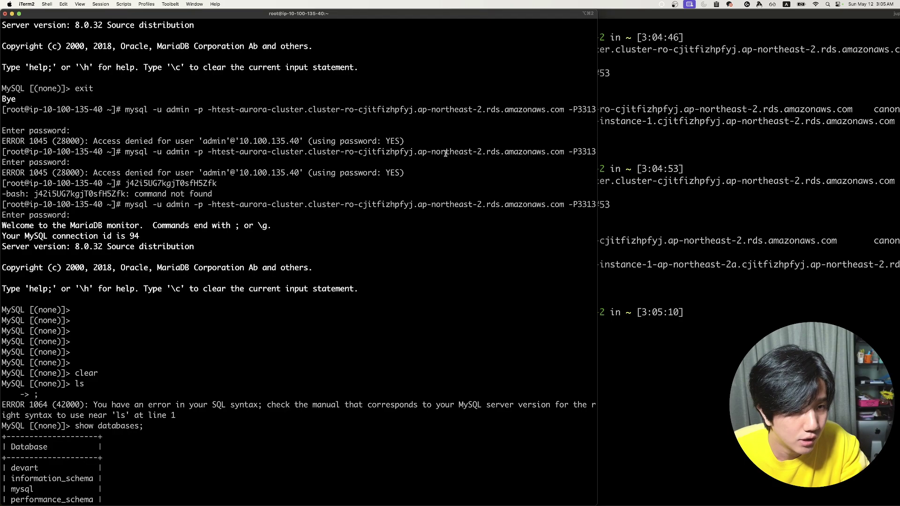
{"action": "left_click", "coordinate": [667, 163]}
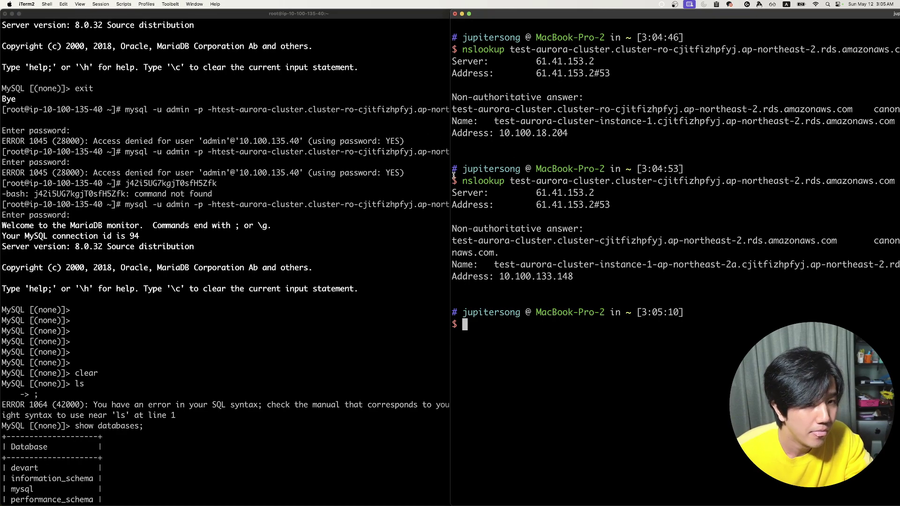
{"action": "double_click", "coordinate": [552, 134]}
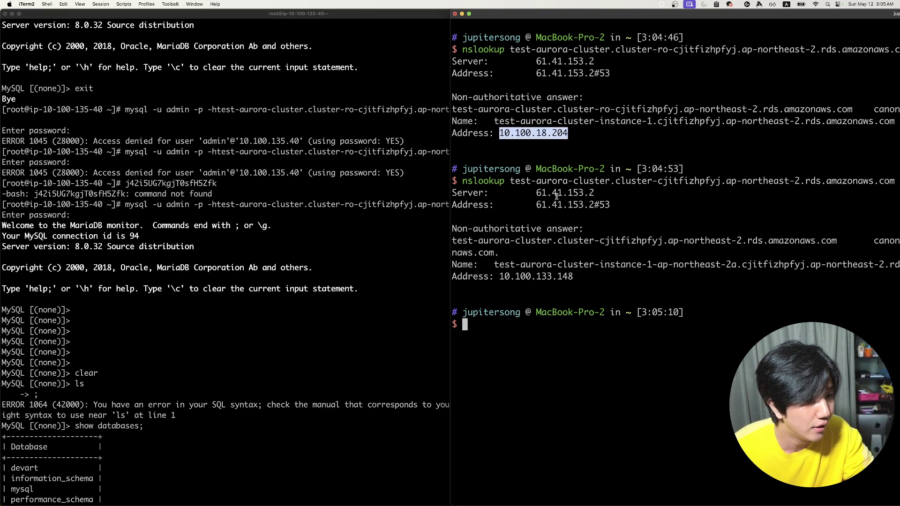
{"action": "left_click", "coordinate": [559, 266]}
{"action": "key", "text": "Up"}
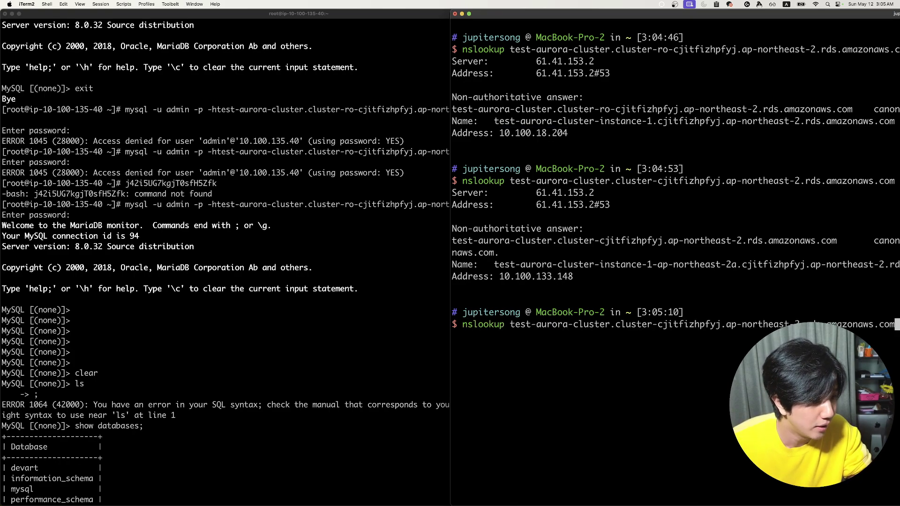
Rerun the cluster-ro lookup seven times, seeing it alternate between 10.100.161.101 and 10.100.18.204.
{"action": "key", "text": "Up"}
{"action": "key", "text": "Return"}
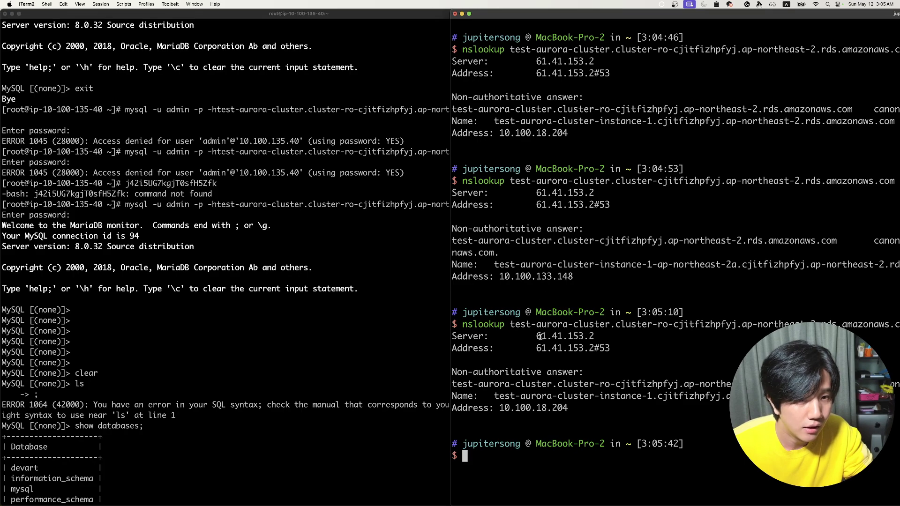
{"action": "key", "text": "Up"}
{"action": "key", "text": "Return"}
{"action": "key", "text": "Up"}
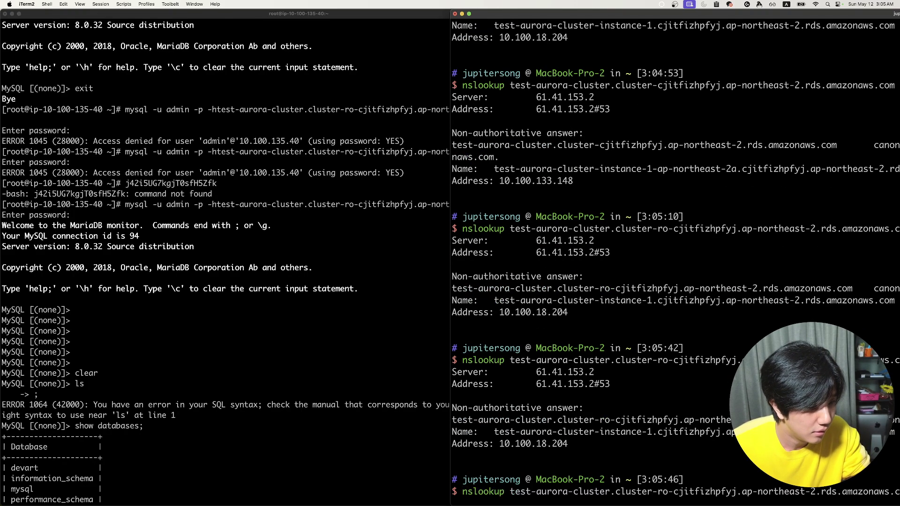
{"action": "key", "text": "Return"}
{"action": "key", "text": "Up"}
{"action": "key", "text": "Return"}
{"action": "key", "text": "Up"}
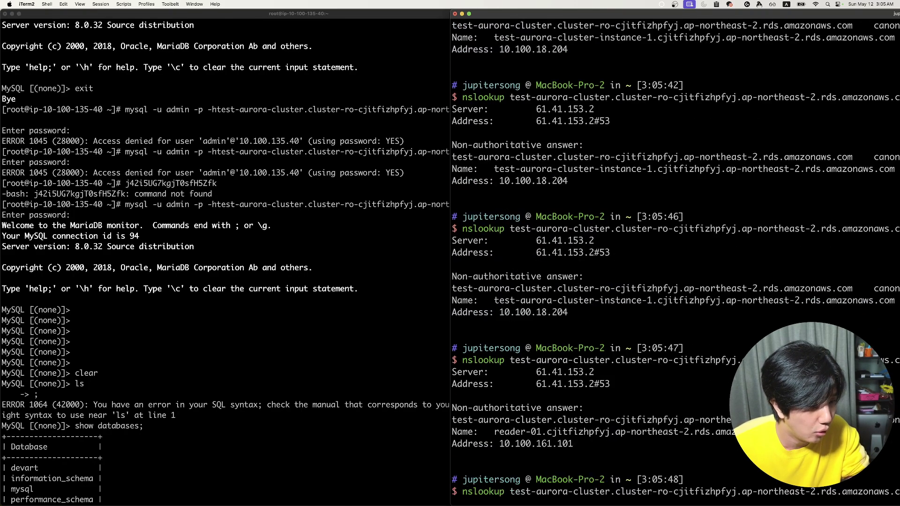
{"action": "key", "text": "Return"}
{"action": "key", "text": "Up"}
{"action": "key", "text": "Return"}
{"action": "key", "text": "Up"}
{"action": "key", "text": "Return"}
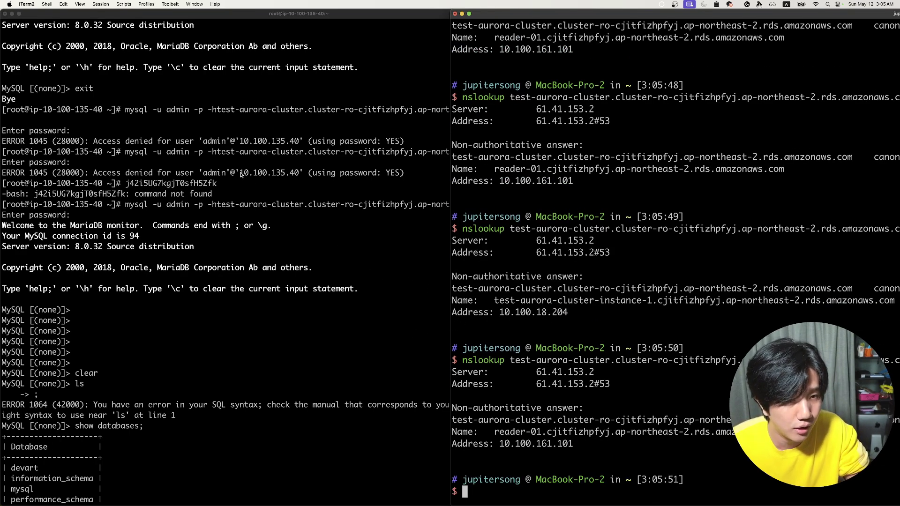
{"action": "left_click", "coordinate": [282, 175]}
{"action": "left_click", "coordinate": [647, 170]}
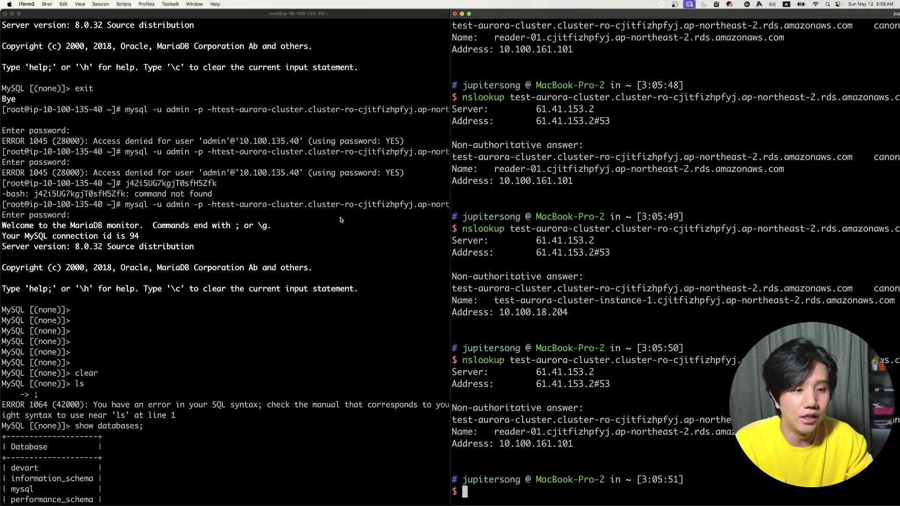
{"action": "scroll", "coordinate": [223, 284], "scroll_direction": "down", "scroll_amount": 15}
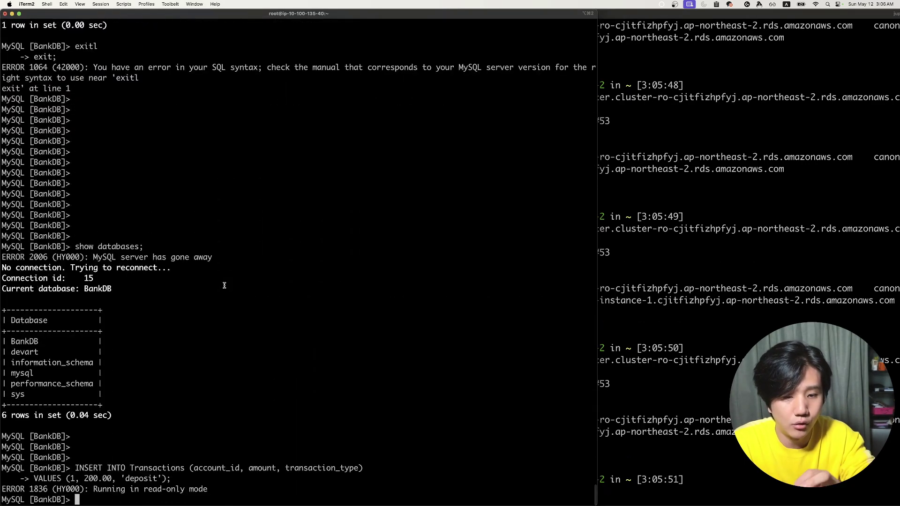
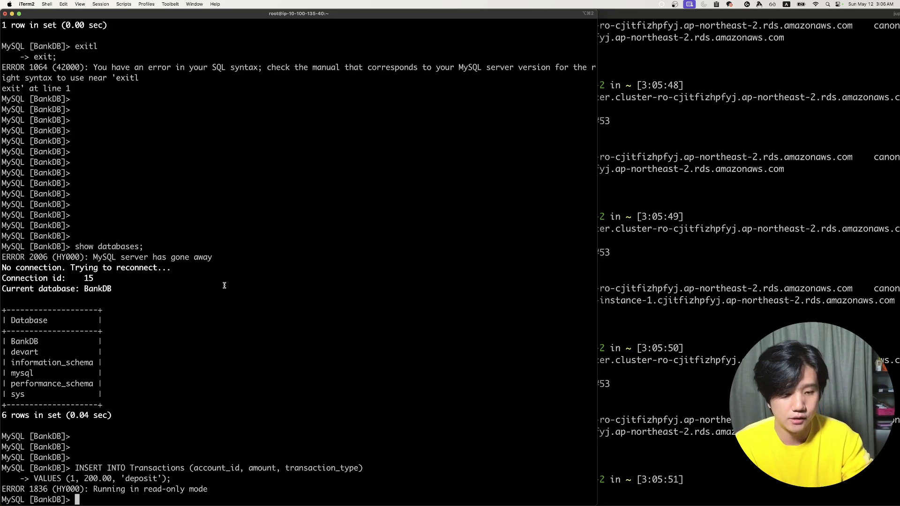
Rerun the Transactions INSERT eight times on the reader endpoint, then exit mysql.
{"action": "key", "text": "Up"}
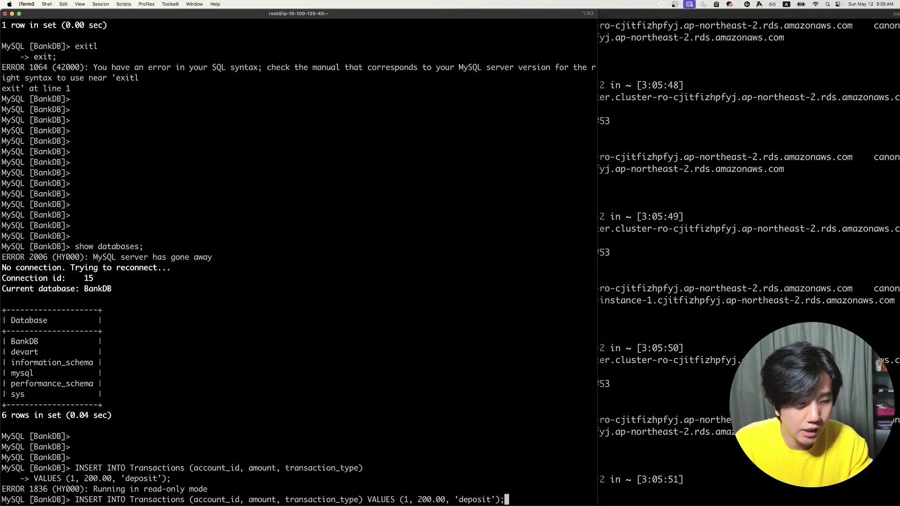
{"action": "key", "text": "Return"}
{"action": "key", "text": "Up"}
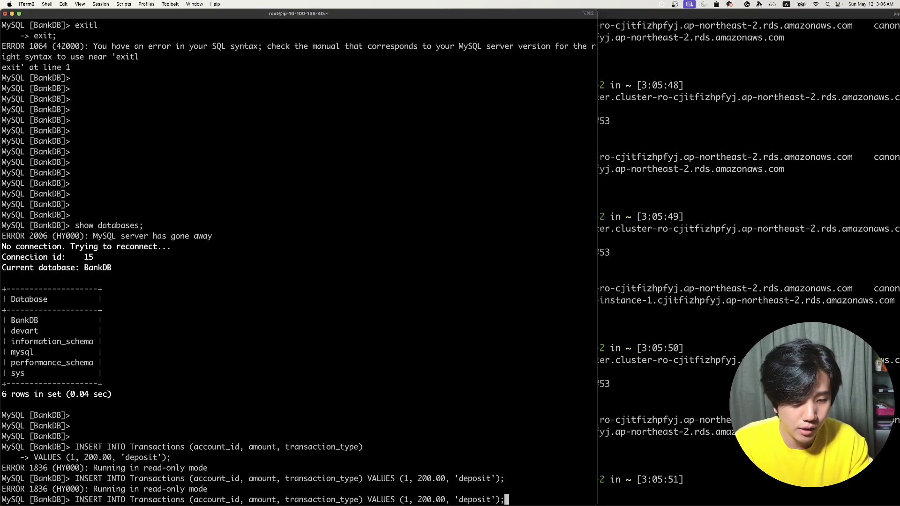
{"action": "key", "text": "Return"}
{"action": "key", "text": "Up"}
{"action": "key", "text": "Return"}
{"action": "key", "text": "Up"}
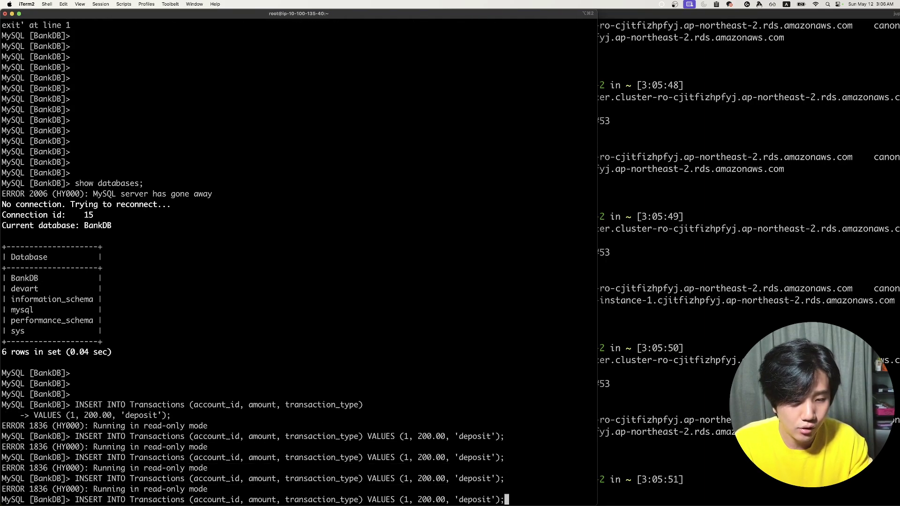
{"action": "key", "text": "Return"}
{"action": "key", "text": "Up"}
{"action": "key", "text": "Return"}
{"action": "key", "text": "Up"}
{"action": "key", "text": "Return"}
{"action": "key", "text": "Up"}
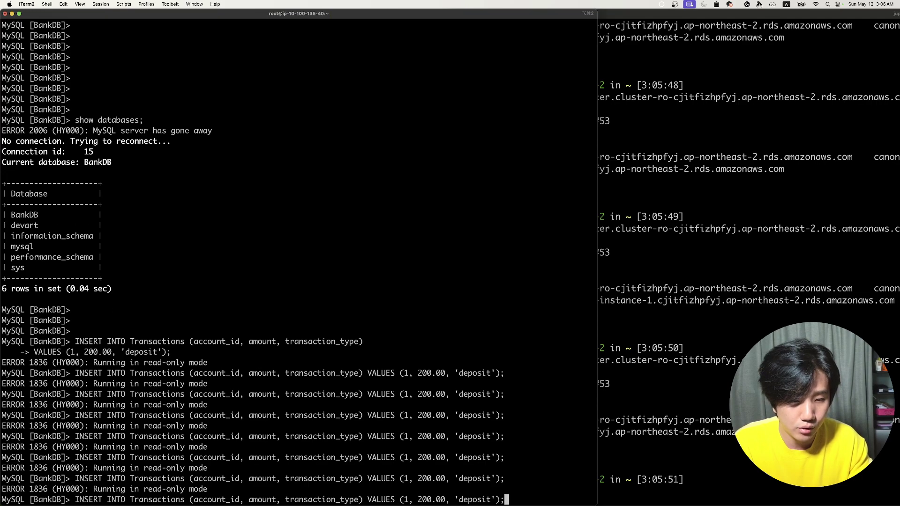
{"action": "key", "text": "Return"}
{"action": "key", "text": "Up"}
{"action": "key", "text": "Return"}
{"action": "type", "text": "exit"}
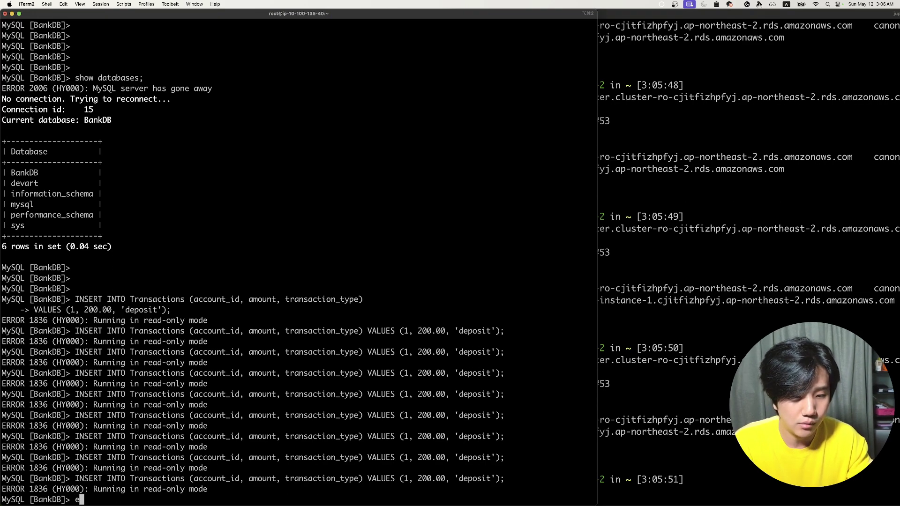
{"action": "key", "text": "Return"}
Reconnect mysql to the reader endpoint with the database password inline.
{"action": "key", "text": "Up"}
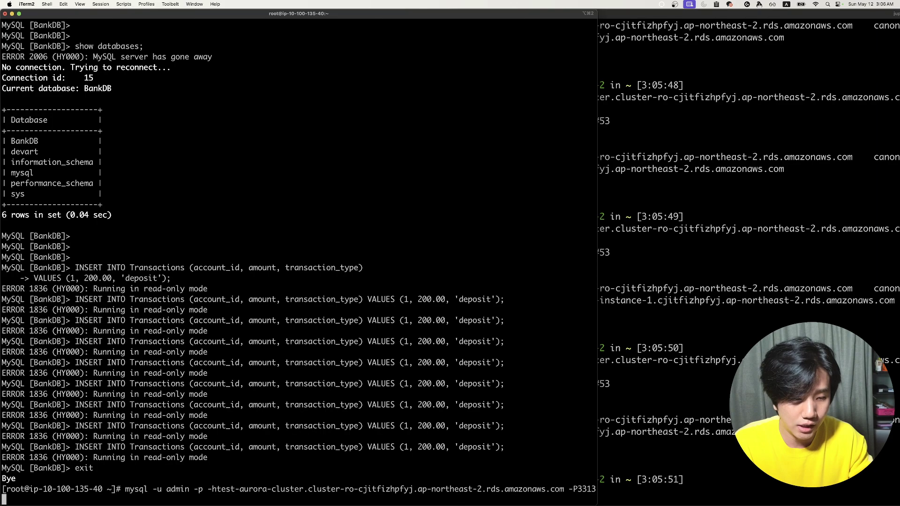
{"action": "key", "text": "super+shift+v"}
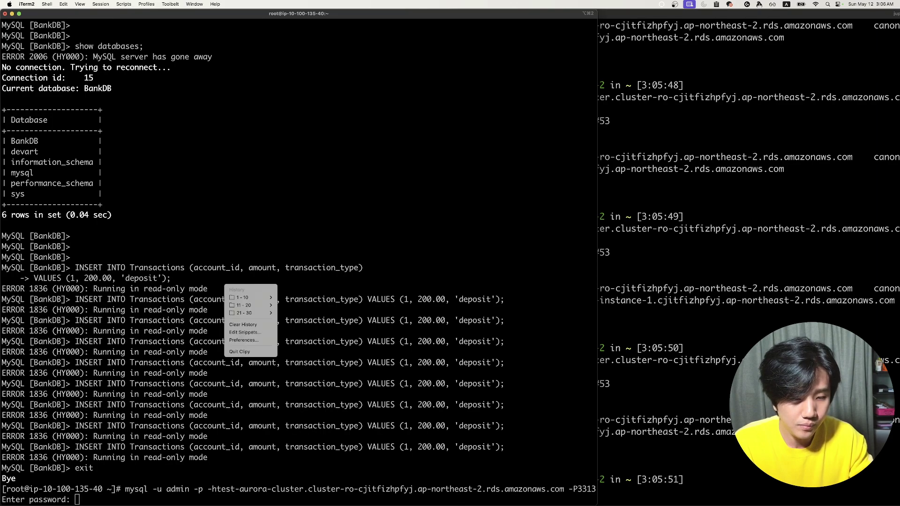
{"action": "key", "text": "Down"}
{"action": "key", "text": "Right"}
{"action": "key", "text": "Down"}
{"action": "key", "text": "Down"}
{"action": "key", "text": "Down"}
{"action": "key", "text": "Down"}
{"action": "key", "text": "Down"}
{"action": "key", "text": "Down"}
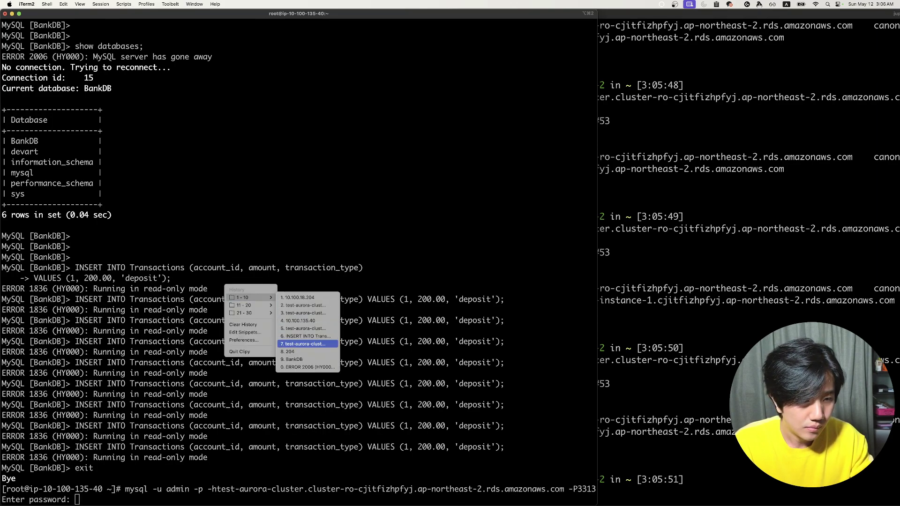
{"action": "key", "text": "Left"}
{"action": "key", "text": "Escape"}
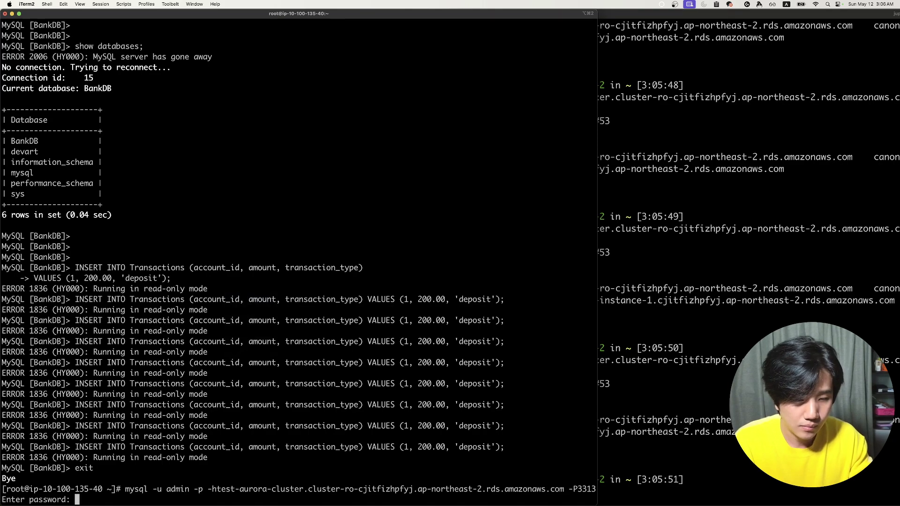
{"action": "key", "text": "Return"}
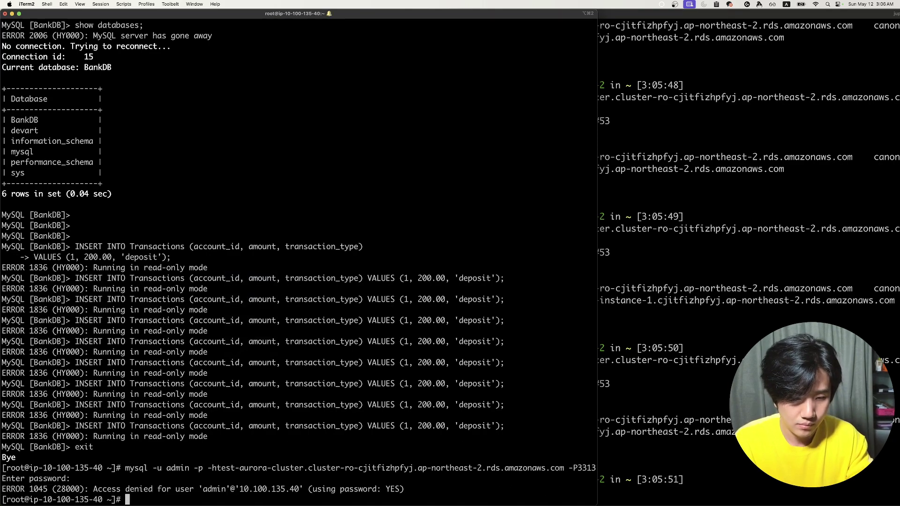
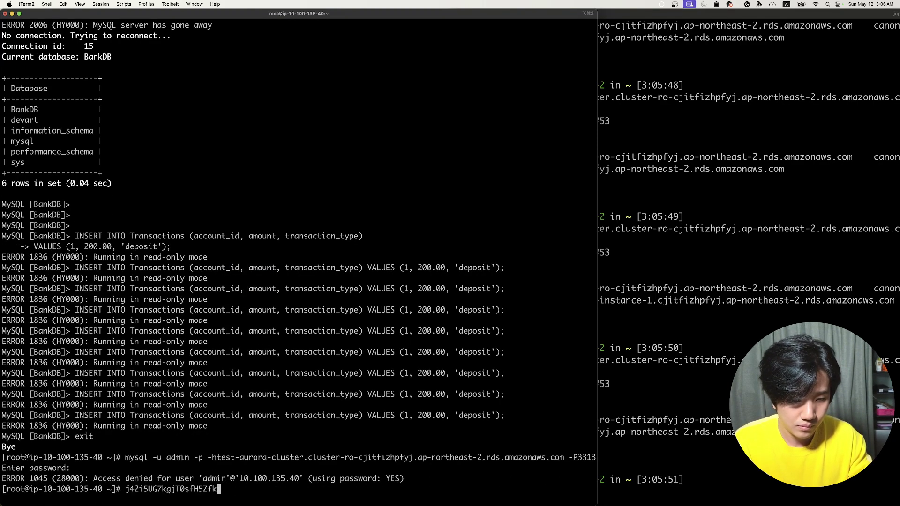
{"action": "key", "text": "ctrl+a"}
{"action": "key", "text": "super+v"}
{"action": "key", "text": "ctrl+e"}
{"action": "key", "text": "super+v"}
{"action": "key", "text": "Return"}
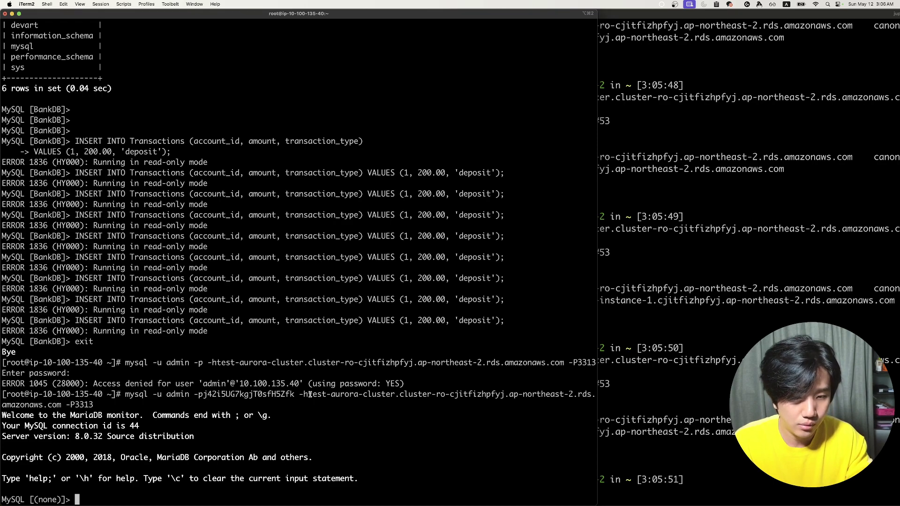
Switch to BankDB, retry the INSERT read-only, and exit mysql.
{"action": "type", "text": "s"}
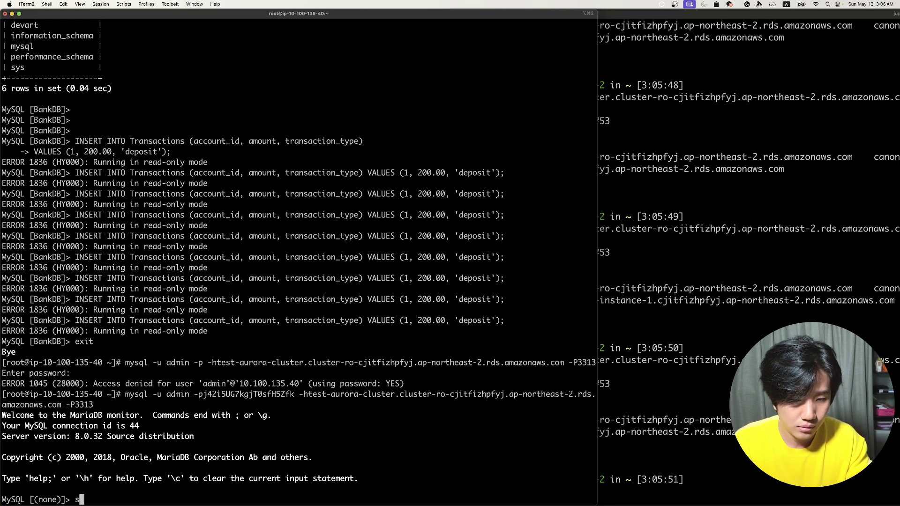
{"action": "type", "text": "how "}
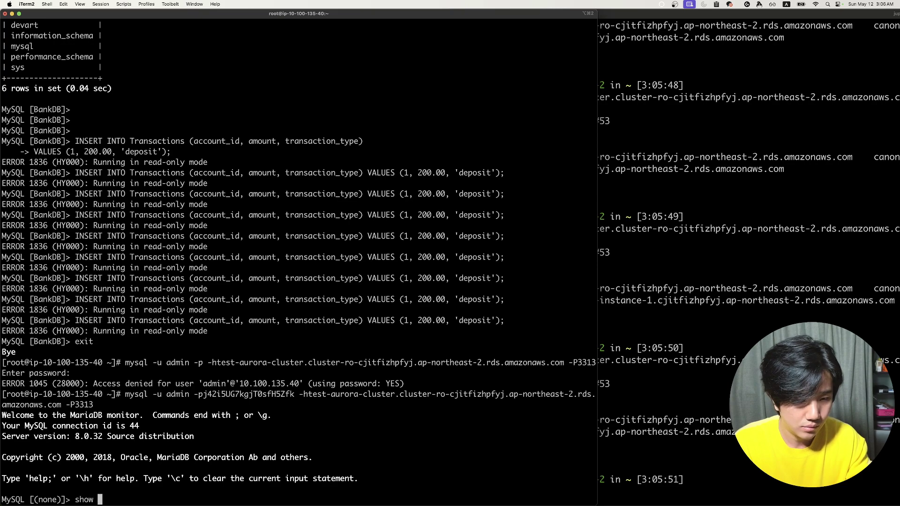
{"action": "type", "text": "database;"}
{"action": "key", "text": "Return"}
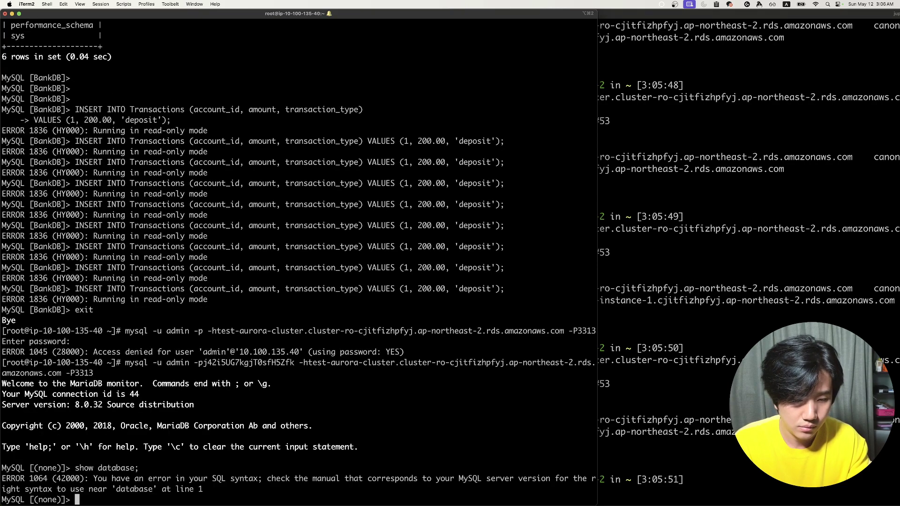
{"action": "type", "text": "e"}
{"action": "key", "text": "BackSpace"}
{"action": "type", "text": "show"}
{"action": "key", "text": "BackSpace"}
{"action": "key", "text": "BackSpace"}
{"action": "key", "text": "BackSpace"}
{"action": "key", "text": "BackSpace"}
{"action": "type", "text": "use BankDB;"}
{"action": "key", "text": "Return"}
{"action": "key", "text": "Up"}
{"action": "key", "text": "Up"}
{"action": "key", "text": "Up"}
{"action": "key", "text": "Up"}
{"action": "key", "text": "Return"}
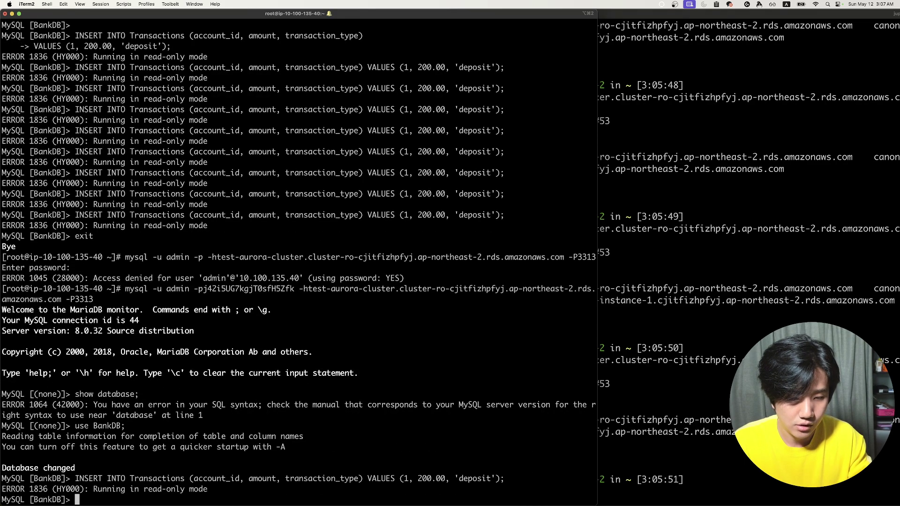
{"action": "type", "text": "exit"}
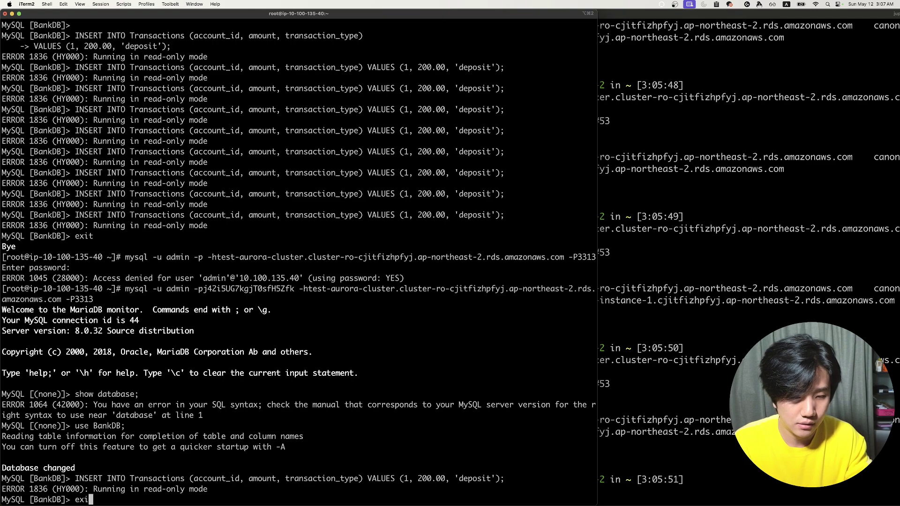
{"action": "key", "text": "Return"}
Browse shell history, clear the prompt, and move to the RDS console desktop.
{"action": "type", "text": "exi"}
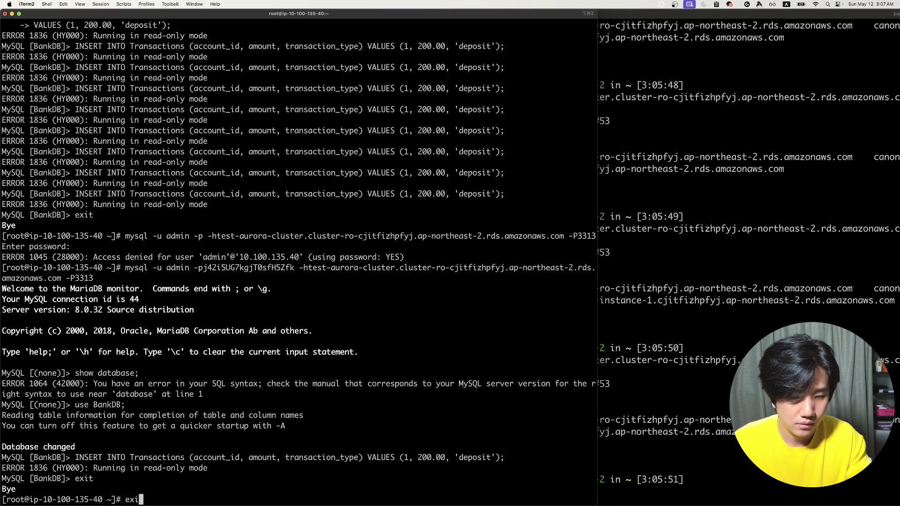
{"action": "key", "text": "BackSpace"}
{"action": "key", "text": "BackSpace"}
{"action": "key", "text": "BackSpace"}
{"action": "key", "text": "Up"}
{"action": "key", "text": "Up"}
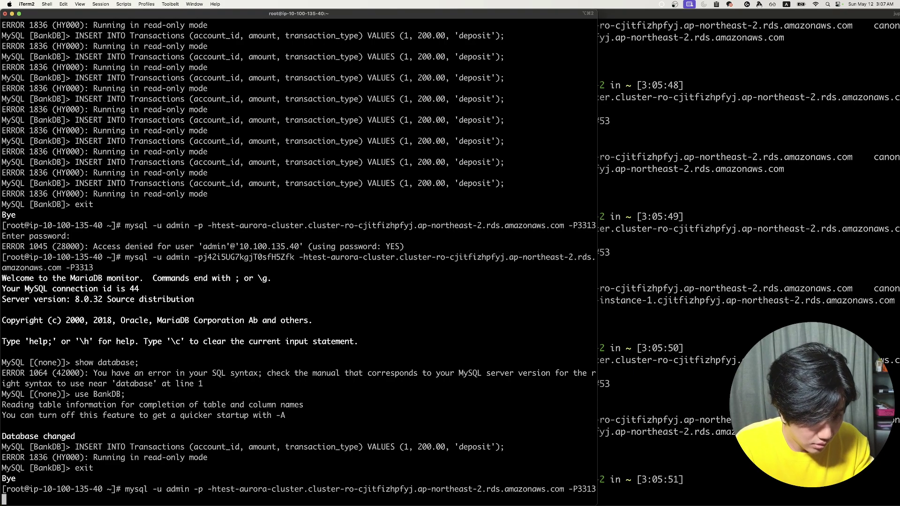
{"action": "key", "text": "Down"}
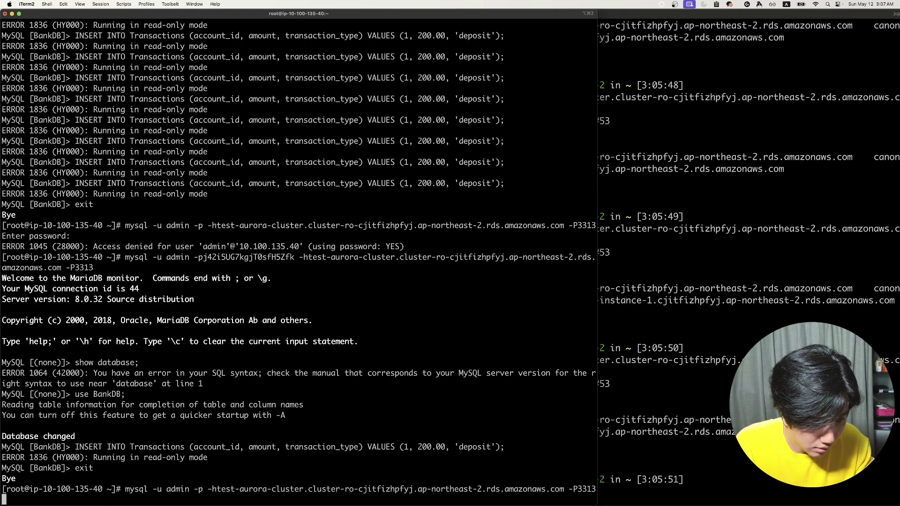
{"action": "key", "text": "Up"}
{"action": "key", "text": "Up"}
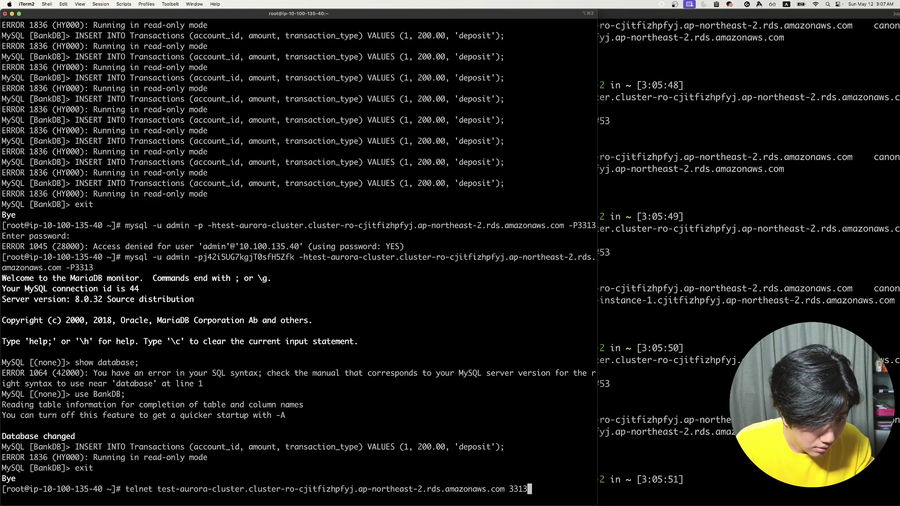
{"action": "key", "text": "Up"}
{"action": "key", "text": "Up"}
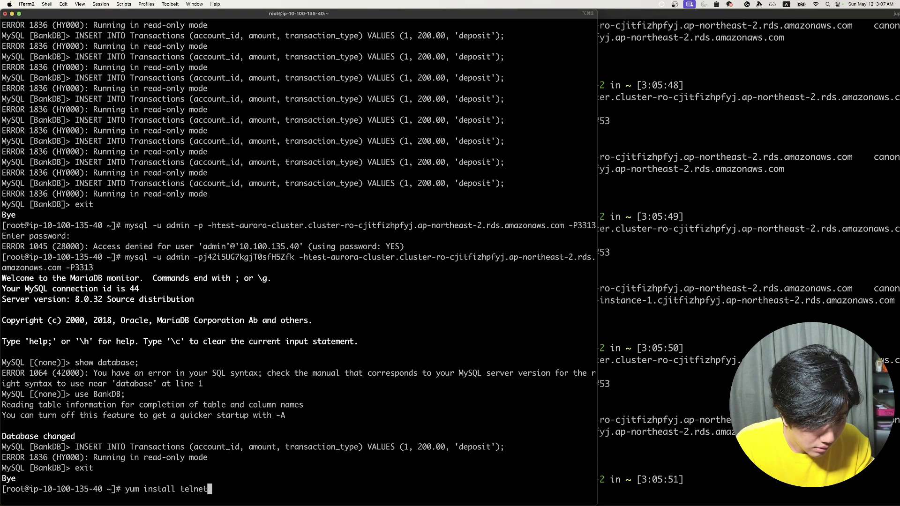
{"action": "key", "text": "Up"}
{"action": "key", "text": "Up"}
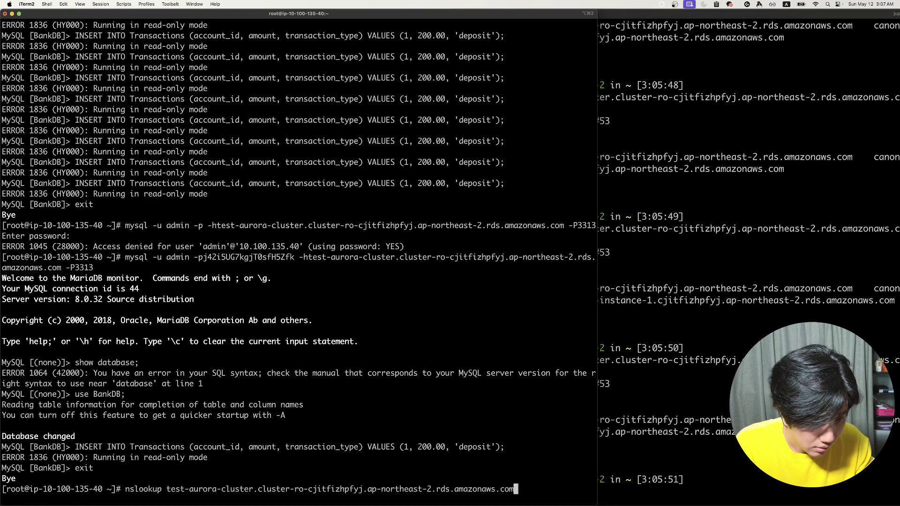
{"action": "key", "text": "Up"}
{"action": "key", "text": "Up"}
{"action": "key", "text": "Up"}
{"action": "key", "text": "Up"}
{"action": "key", "text": "Up"}
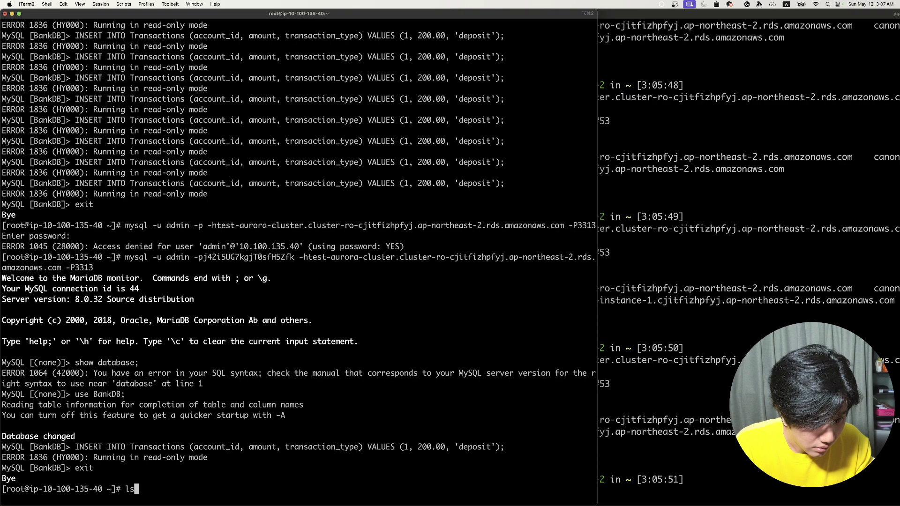
{"action": "key", "text": "BackSpace"}
{"action": "key", "text": "BackSpace"}
{"action": "key", "text": "BackSpace"}
{"action": "key", "text": "BackSpace"}
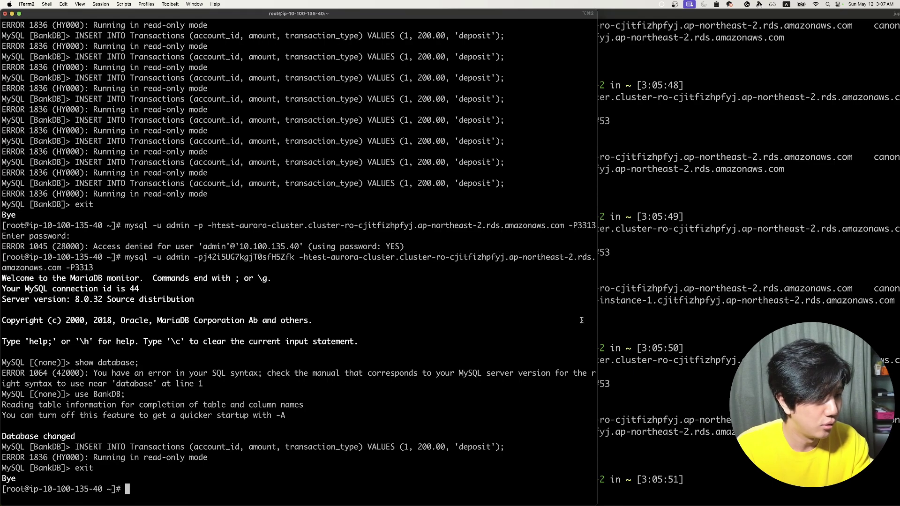
{"action": "key", "text": "ctrl+Right"}
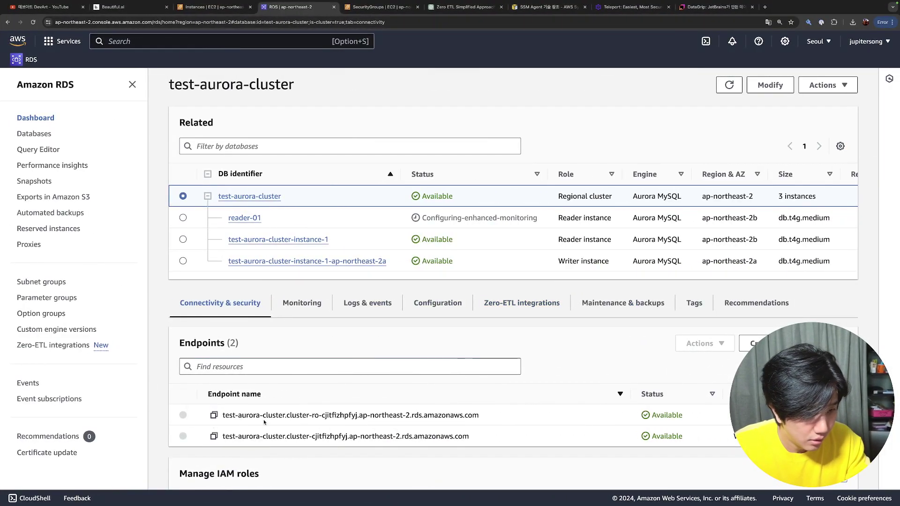
Copy test-aurora-cluster's writer endpoint from the Connectivity & security endpoints list.
{"action": "left_click", "coordinate": [658, 393]}
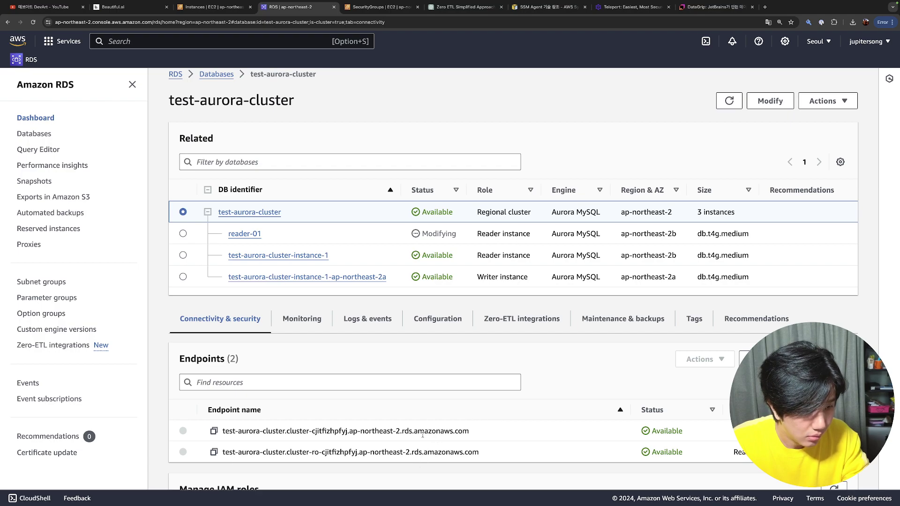
{"action": "left_click", "coordinate": [214, 431]}
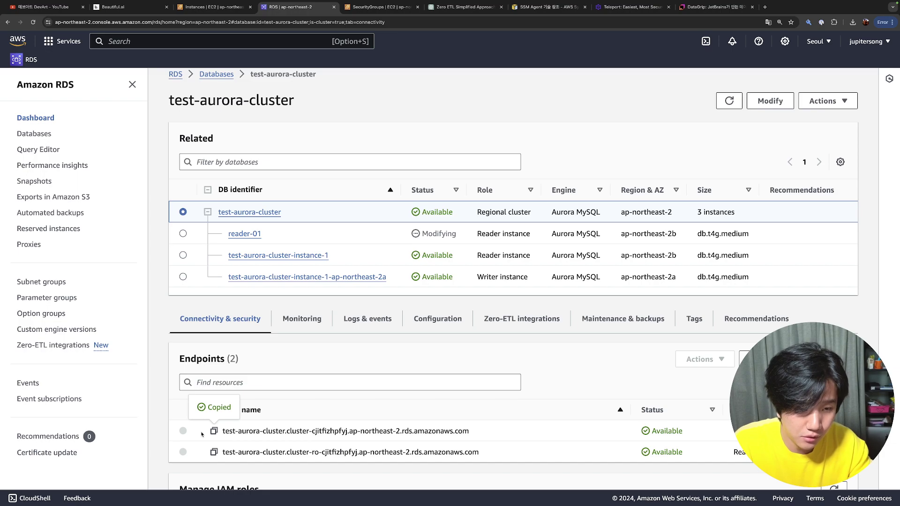
{"action": "left_click", "coordinate": [214, 431]}
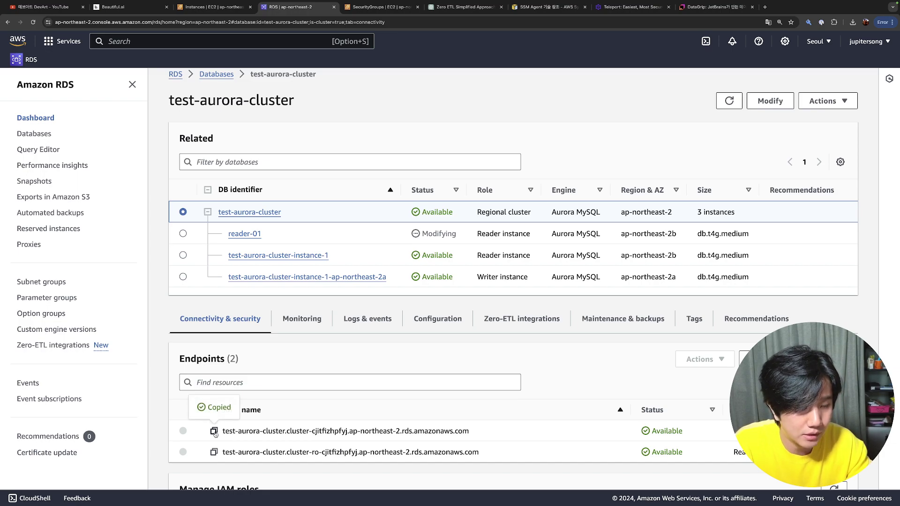
{"action": "key", "text": "super+Tab"}
Point the mysql connection command at the pasted writer endpoint instead of the -ro host.
{"action": "key", "text": "BackSpace"}
{"action": "type", "text": "myslq"}
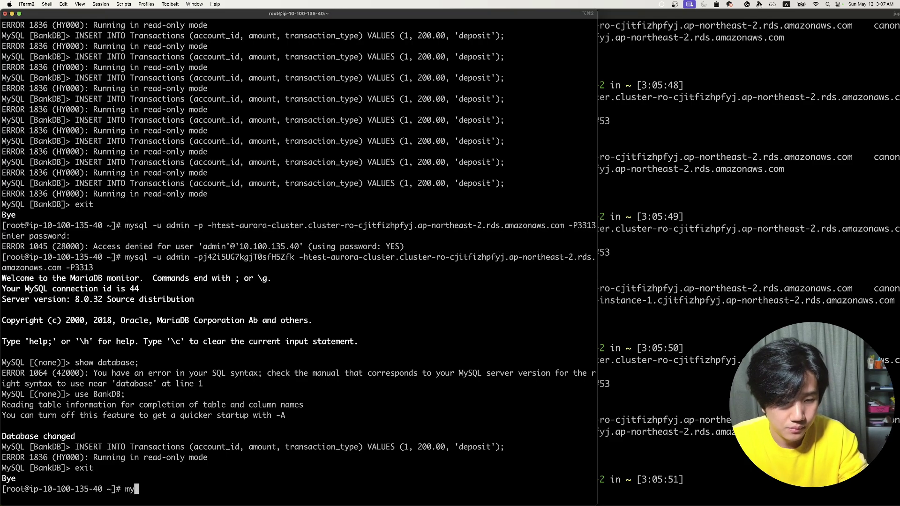
{"action": "key", "text": "BackSpace"}
{"action": "key", "text": "BackSpace"}
{"action": "key", "text": "BackSpace"}
{"action": "key", "text": "BackSpace"}
{"action": "key", "text": "BackSpace"}
{"action": "key", "text": "BackSpace"}
{"action": "key", "text": "BackSpace"}
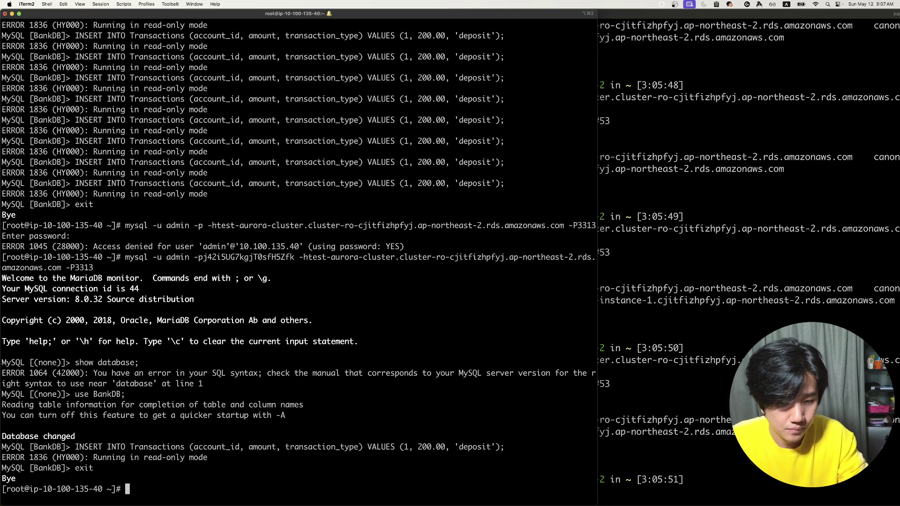
{"action": "type", "text": "mysql"}
{"action": "key", "text": "BackSpace"}
{"action": "key", "text": "BackSpace"}
{"action": "key", "text": "BackSpace"}
{"action": "key", "text": "BackSpace"}
{"action": "key", "text": "BackSpace"}
{"action": "type", "text": "exit"}
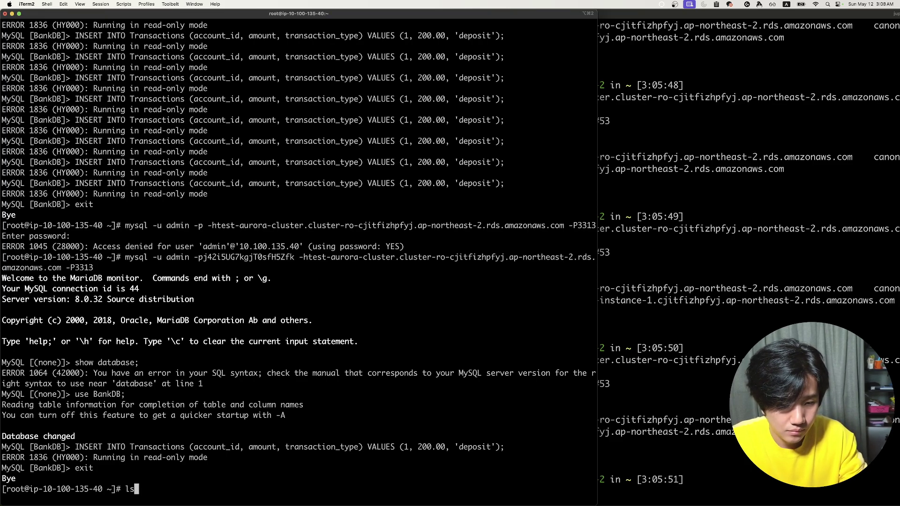
{"action": "key", "text": "BackSpace"}
{"action": "key", "text": "BackSpace"}
{"action": "key", "text": "BackSpace"}
{"action": "key", "text": "BackSpace"}
{"action": "type", "text": "nslookup"}
{"action": "key", "text": "super+v"}
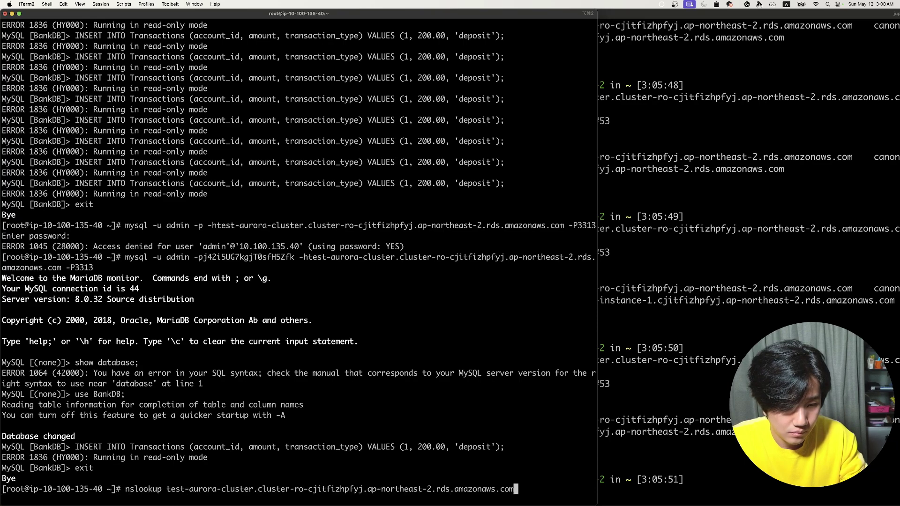
{"action": "key", "text": "Up"}
{"action": "key", "text": "Up"}
{"action": "key", "text": "Up"}
{"action": "key", "text": "Left"}
{"action": "key", "text": "Left"}
{"action": "key", "text": "Left"}
{"action": "key", "text": "Left"}
{"action": "key", "text": "Left"}
{"action": "key", "text": "Left"}
{"action": "key", "text": "Left"}
{"action": "key", "text": "Left"}
{"action": "key", "text": "Left"}
{"action": "key", "text": "Left"}
{"action": "key", "text": "Left"}
{"action": "key", "text": "Left"}
{"action": "key", "text": "Left"}
{"action": "key", "text": "Left"}
{"action": "key", "text": "Left"}
{"action": "key", "text": "Left"}
{"action": "key", "text": "Left"}
{"action": "key", "text": "Left"}
{"action": "key", "text": "Left"}
{"action": "key", "text": "Left"}
{"action": "key", "text": "Right"}
{"action": "key", "text": "Right"}
{"action": "key", "text": "Right"}
{"action": "key", "text": "Right"}
{"action": "key", "text": "Right"}
{"action": "key", "text": "Right"}
{"action": "key", "text": "Right"}
{"action": "key", "text": "Right"}
{"action": "key", "text": "Right"}
{"action": "key", "text": "Right"}
{"action": "key", "text": "Right"}
{"action": "key", "text": "Right"}
{"action": "key", "text": "Right"}
{"action": "key", "text": "Right"}
{"action": "key", "text": "Right"}
{"action": "key", "text": "Right"}
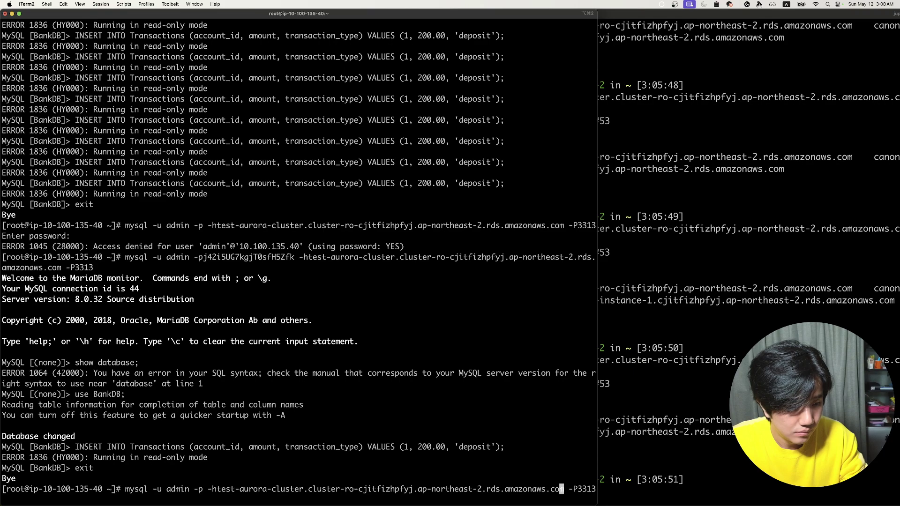
{"action": "key", "text": "BackSpace"}
{"action": "key", "text": "BackSpace"}
{"action": "key", "text": "BackSpace"}
{"action": "key", "text": "BackSpace"}
{"action": "key", "text": "BackSpace"}
{"action": "key", "text": "BackSpace"}
{"action": "key", "text": "BackSpace"}
{"action": "key", "text": "BackSpace"}
{"action": "key", "text": "BackSpace"}
{"action": "key", "text": "BackSpace"}
{"action": "key", "text": "BackSpace"}
{"action": "key", "text": "BackSpace"}
{"action": "key", "text": "BackSpace"}
{"action": "key", "text": "BackSpace"}
{"action": "key", "text": "BackSpace"}
{"action": "key", "text": "BackSpace"}
{"action": "key", "text": "BackSpace"}
{"action": "key", "text": "BackSpace"}
{"action": "key", "text": "BackSpace"}
{"action": "key", "text": "BackSpace"}
{"action": "key", "text": "BackSpace"}
{"action": "key", "text": "BackSpace"}
{"action": "key", "text": "BackSpace"}
{"action": "key", "text": "BackSpace"}
{"action": "key", "text": "BackSpace"}
{"action": "key", "text": "BackSpace"}
{"action": "key", "text": "BackSpace"}
{"action": "key", "text": "BackSpace"}
{"action": "key", "text": "BackSpace"}
{"action": "key", "text": "BackSpace"}
{"action": "key", "text": "BackSpace"}
{"action": "key", "text": "BackSpace"}
{"action": "key", "text": "BackSpace"}
{"action": "key", "text": "BackSpace"}
{"action": "key", "text": "BackSpace"}
{"action": "key", "text": "BackSpace"}
{"action": "key", "text": "BackSpace"}
{"action": "key", "text": "BackSpace"}
{"action": "key", "text": "BackSpace"}
{"action": "key", "text": "BackSpace"}
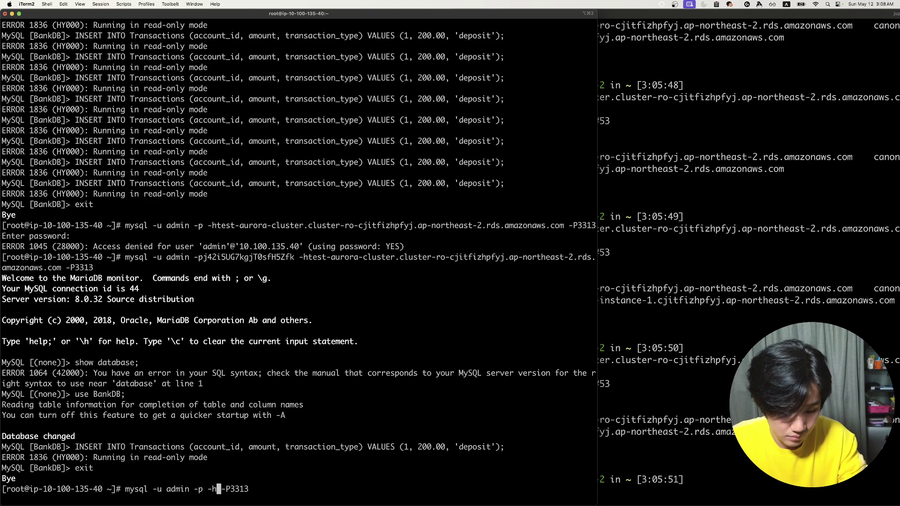
{"action": "key", "text": "super+v"}
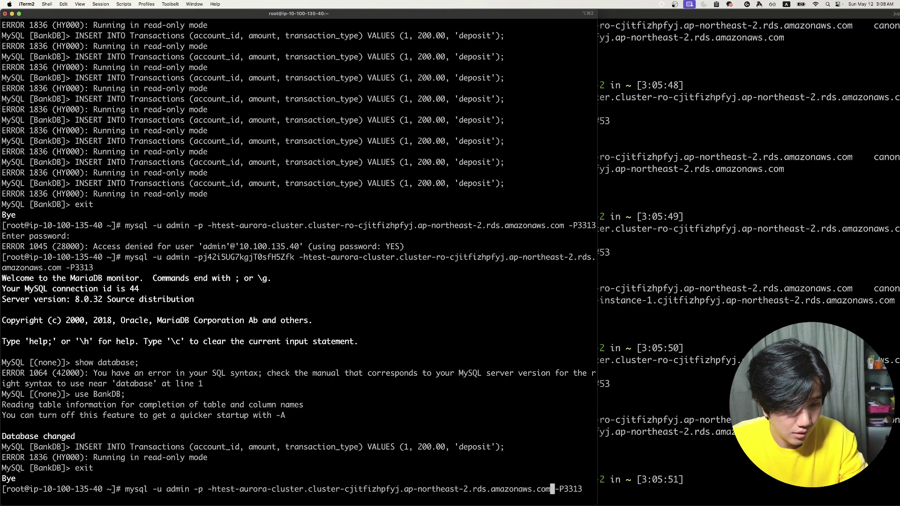
{"action": "key", "text": "Return"}
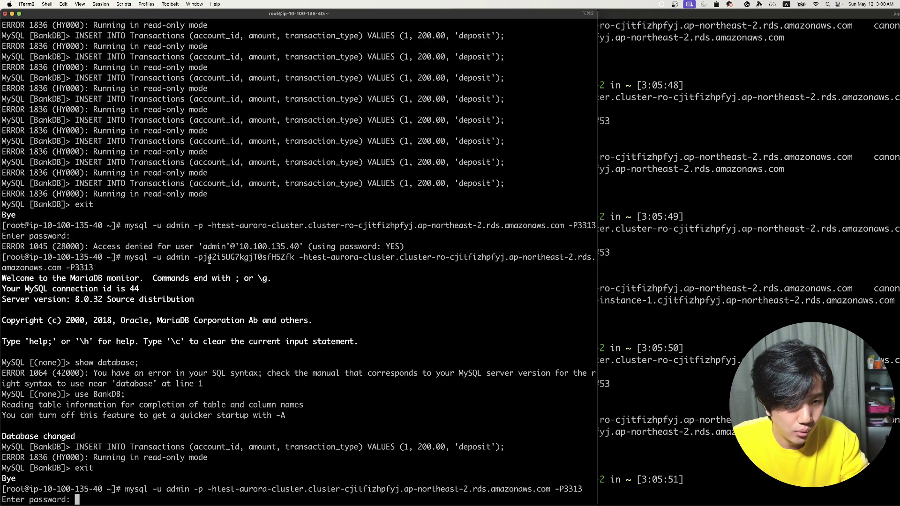
Log in with the copied password, run show databases;, and use BankDB;.
{"action": "left_click_drag", "start_coordinate": [205, 255], "coordinate": [294, 261]}
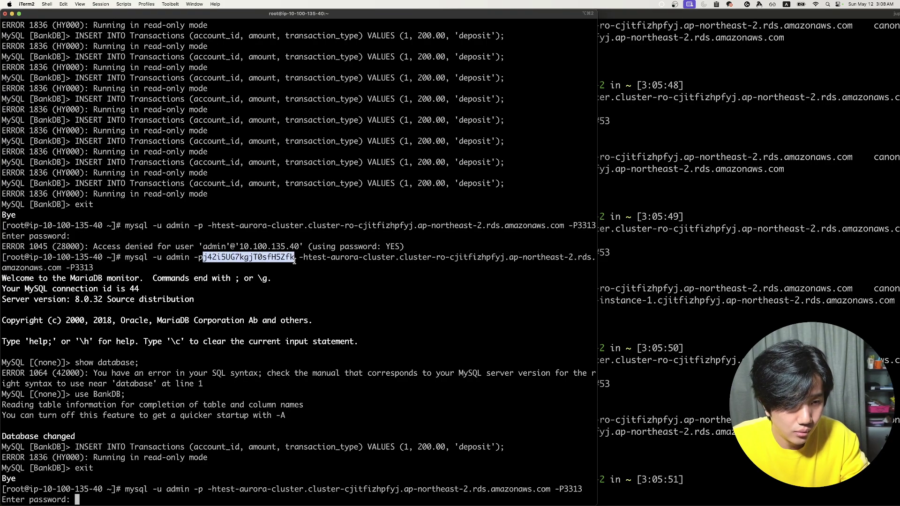
{"action": "left_click", "coordinate": [278, 317]}
{"action": "key", "text": "super+v"}
{"action": "key", "text": "Return"}
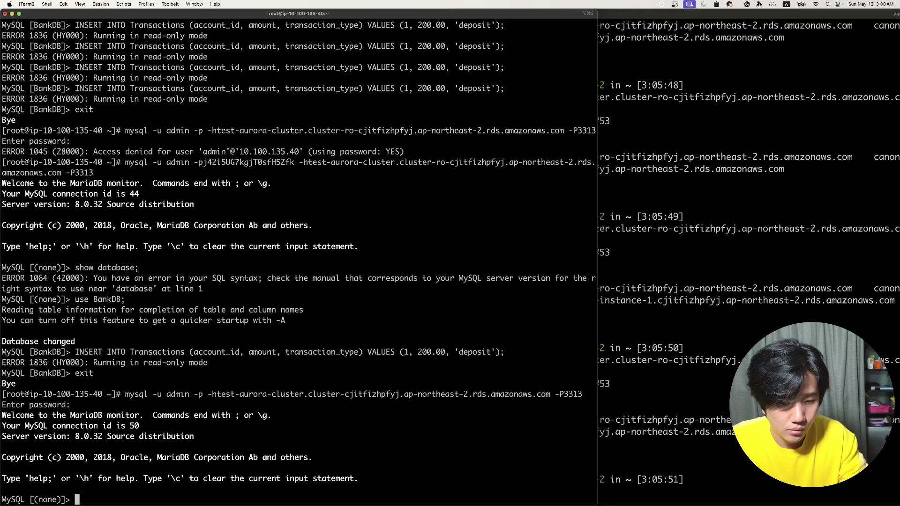
{"action": "type", "text": "show databases;"}
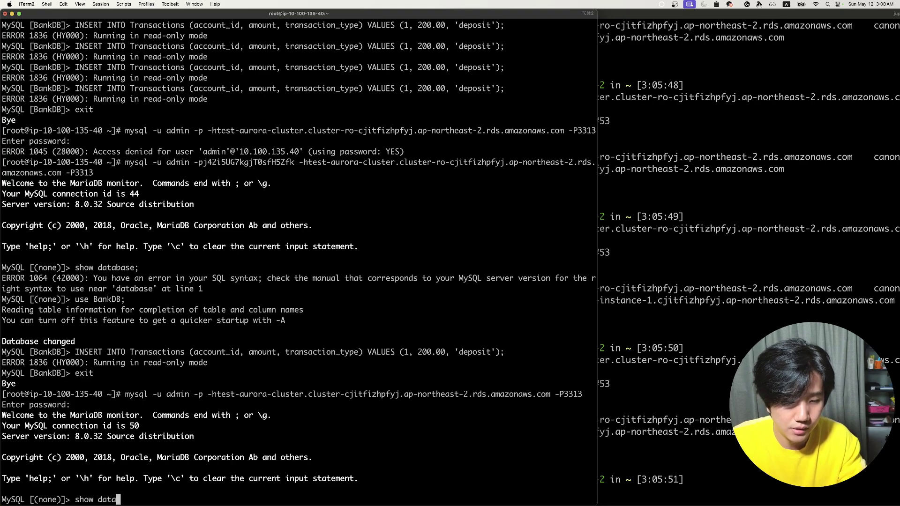
{"action": "key", "text": "Return"}
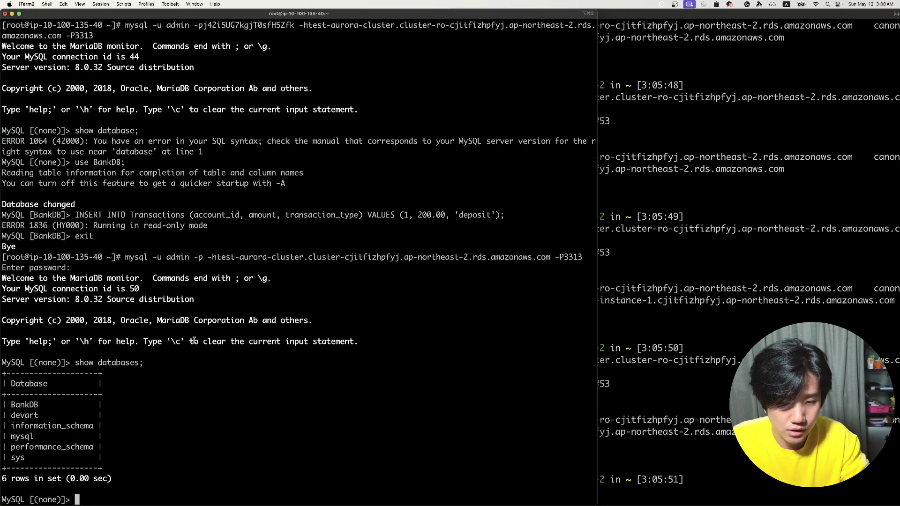
{"action": "type", "text": "use Ban"}
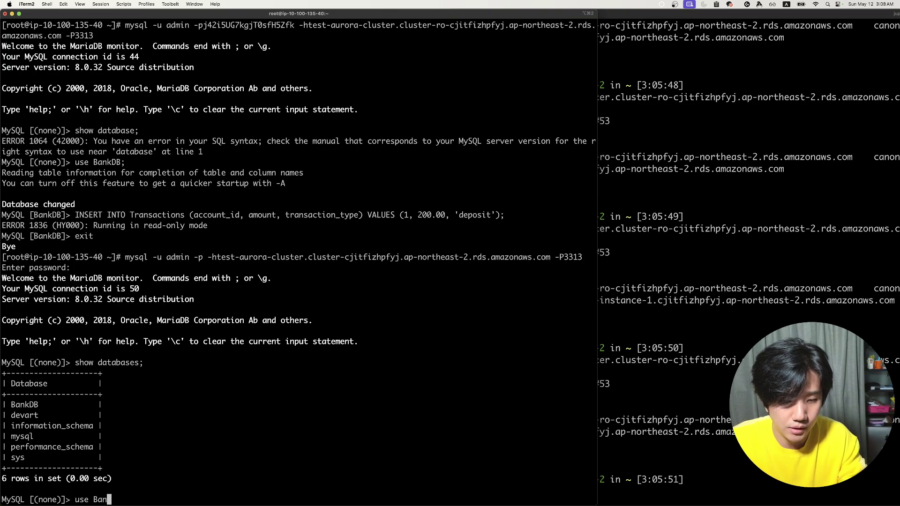
{"action": "type", "text": "kDB;"}
{"action": "key", "text": "Return"}
Compare the RDS cluster page with the terminal, then recall the deposit INSERT.
{"action": "key", "text": "super+Tab"}
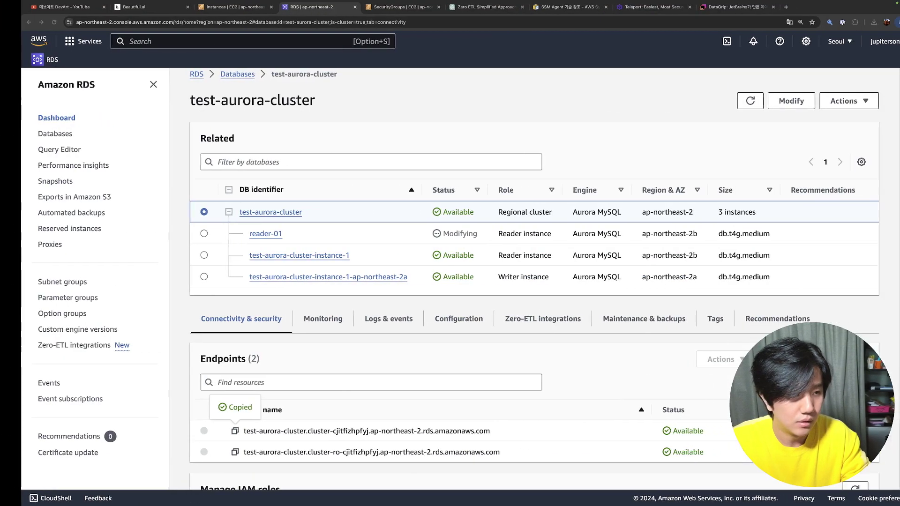
{"action": "key", "text": "super+Tab"}
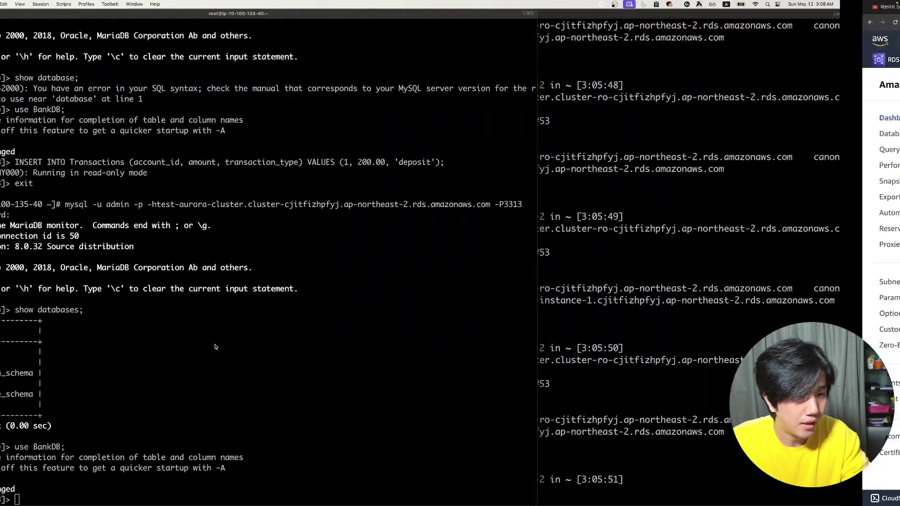
{"action": "key", "text": "super+Tab"}
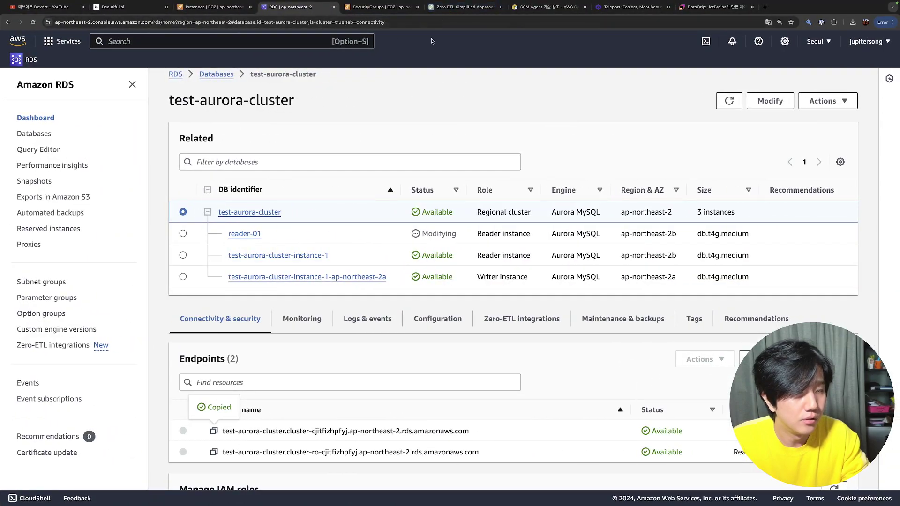
{"action": "key", "text": "super+Tab"}
{"action": "key", "text": "Up"}
{"action": "key", "text": "Up"}
{"action": "key", "text": "Up"}
Change the deposit amount from 200.00 to 1000.00 and run the INSERT.
{"action": "key", "text": "Left"}
{"action": "key", "text": "Left"}
{"action": "key", "text": "Left"}
{"action": "key", "text": "Left"}
{"action": "key", "text": "Left"}
{"action": "key", "text": "Left"}
{"action": "key", "text": "Left"}
{"action": "key", "text": "Left"}
{"action": "key", "text": "Left"}
{"action": "key", "text": "Left"}
{"action": "key", "text": "Left"}
{"action": "key", "text": "Left"}
{"action": "key", "text": "Left"}
{"action": "key", "text": "Left"}
{"action": "key", "text": "Left"}
{"action": "key", "text": "Left"}
{"action": "key", "text": "Left"}
{"action": "key", "text": "Left"}
{"action": "key", "text": "Left"}
{"action": "key", "text": "Left"}
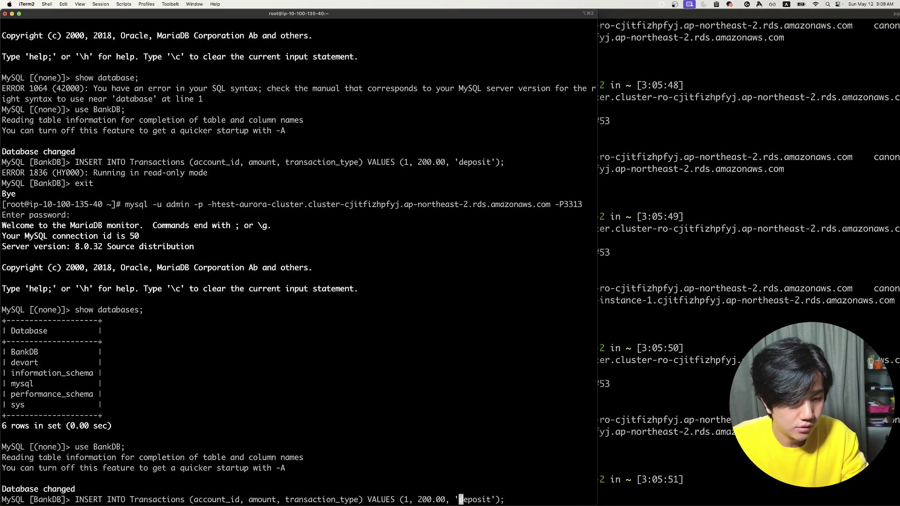
{"action": "key", "text": "Up"}
{"action": "key", "text": "Up"}
{"action": "key", "text": "Down"}
{"action": "key", "text": "Down"}
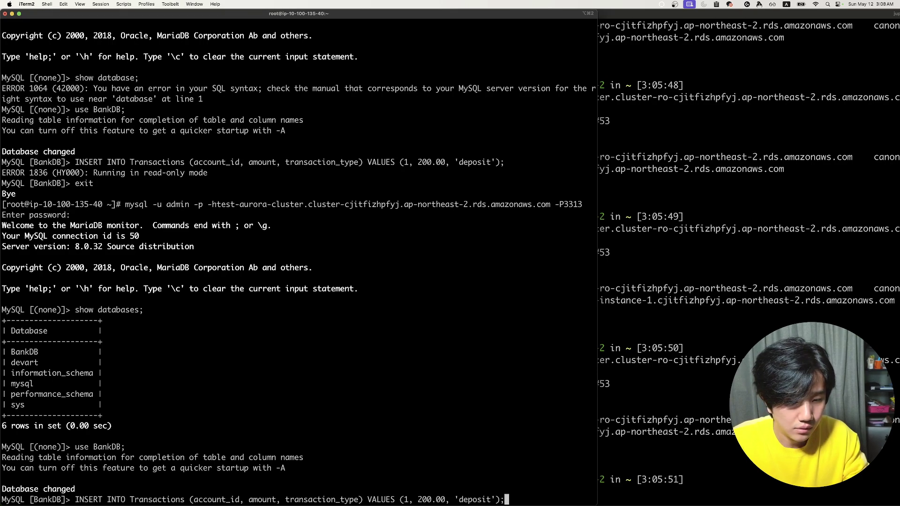
{"action": "key", "text": "Left"}
{"action": "key", "text": "Left"}
{"action": "key", "text": "Left"}
{"action": "key", "text": "Left"}
{"action": "key", "text": "Left"}
{"action": "key", "text": "Left"}
{"action": "key", "text": "Left"}
{"action": "key", "text": "Left"}
{"action": "key", "text": "Left"}
{"action": "key", "text": "Left"}
{"action": "key", "text": "Left"}
{"action": "key", "text": "Left"}
{"action": "key", "text": "Left"}
{"action": "key", "text": "Left"}
{"action": "key", "text": "Left"}
{"action": "key", "text": "Left"}
{"action": "key", "text": "Left"}
{"action": "key", "text": "Left"}
{"action": "key", "text": "BackSpace"}
{"action": "type", "text": "10"}
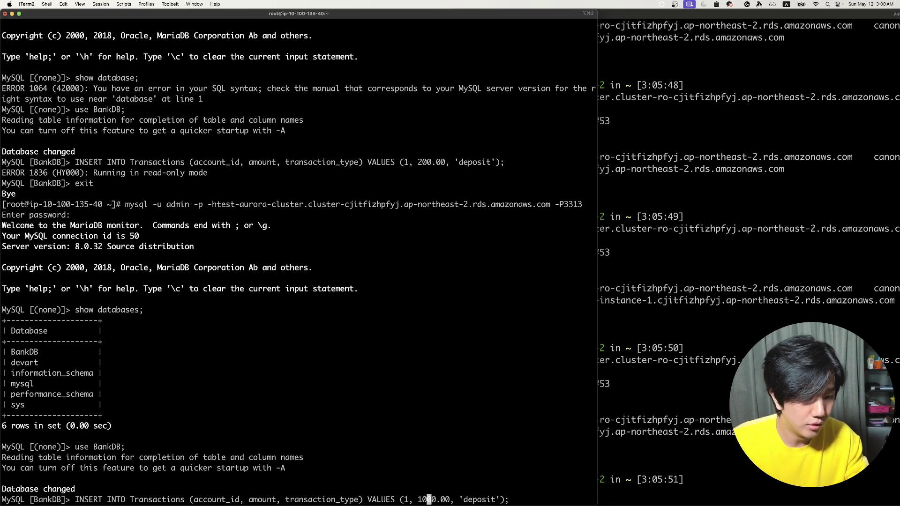
{"action": "key", "text": "Return"}
Run SELECT * FROM Accounts WHERE account_id = 1, showing balance 1250.00.
{"action": "type", "text": "sle"}
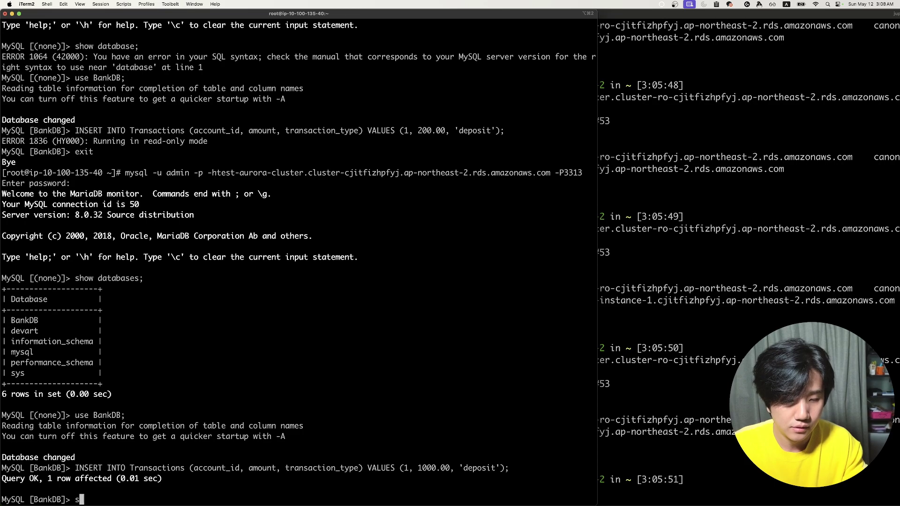
{"action": "key", "text": "Up"}
{"action": "key", "text": "Up"}
{"action": "key", "text": "Up"}
{"action": "key", "text": "Up"}
{"action": "key", "text": "Up"}
{"action": "key", "text": "Up"}
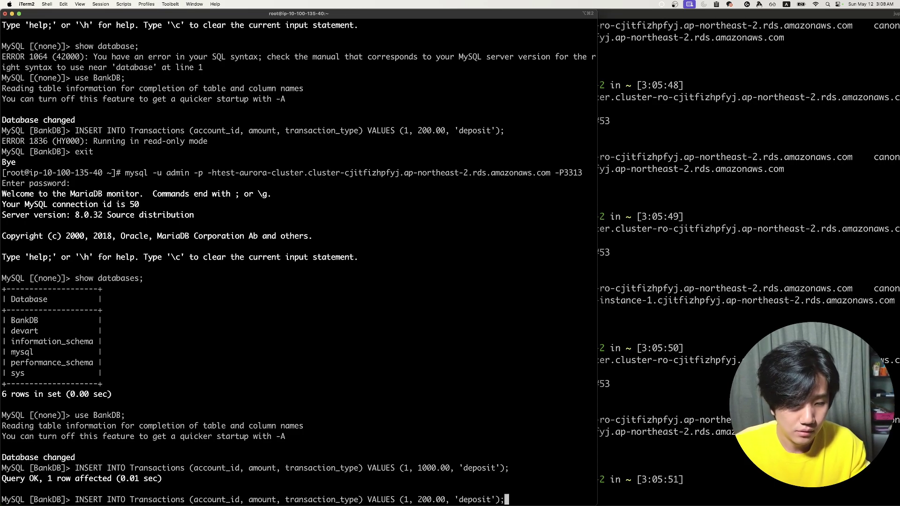
{"action": "key", "text": "Down"}
{"action": "key", "text": "BackSpace"}
{"action": "key", "text": "BackSpace"}
{"action": "key", "text": "BackSpace"}
{"action": "key", "text": "BackSpace"}
{"action": "key", "text": "BackSpace"}
{"action": "key", "text": "BackSpace"}
{"action": "key", "text": "BackSpace"}
{"action": "key", "text": "BackSpace"}
{"action": "key", "text": "BackSpace"}
{"action": "key", "text": "BackSpace"}
{"action": "key", "text": "BackSpace"}
{"action": "key", "text": "BackSpace"}
{"action": "key", "text": "BackSpace"}
{"action": "key", "text": "BackSpace"}
{"action": "key", "text": "BackSpace"}
{"action": "key", "text": "BackSpace"}
{"action": "key", "text": "BackSpace"}
{"action": "key", "text": "BackSpace"}
{"action": "key", "text": "BackSpace"}
{"action": "key", "text": "BackSpace"}
{"action": "type", "text": "exit;"}
{"action": "key", "text": "Up"}
{"action": "key", "text": "Up"}
{"action": "key", "text": "Down"}
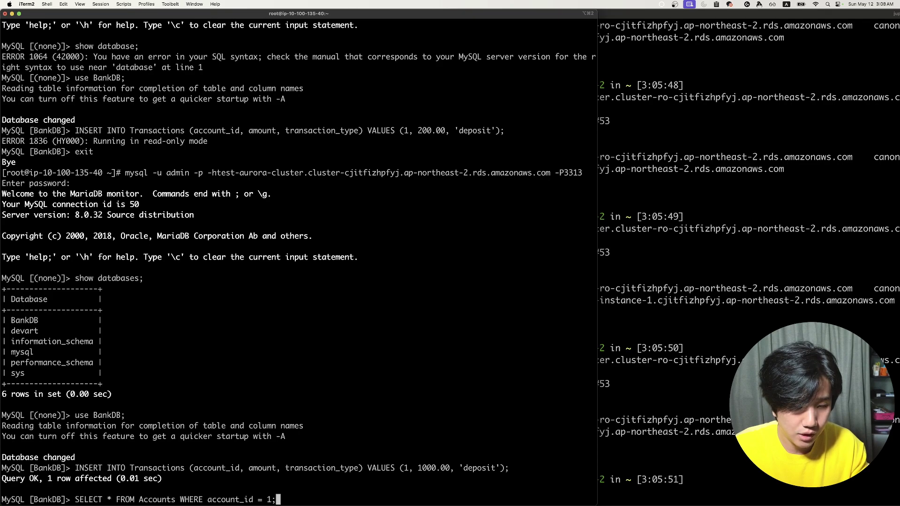
{"action": "key", "text": "Return"}
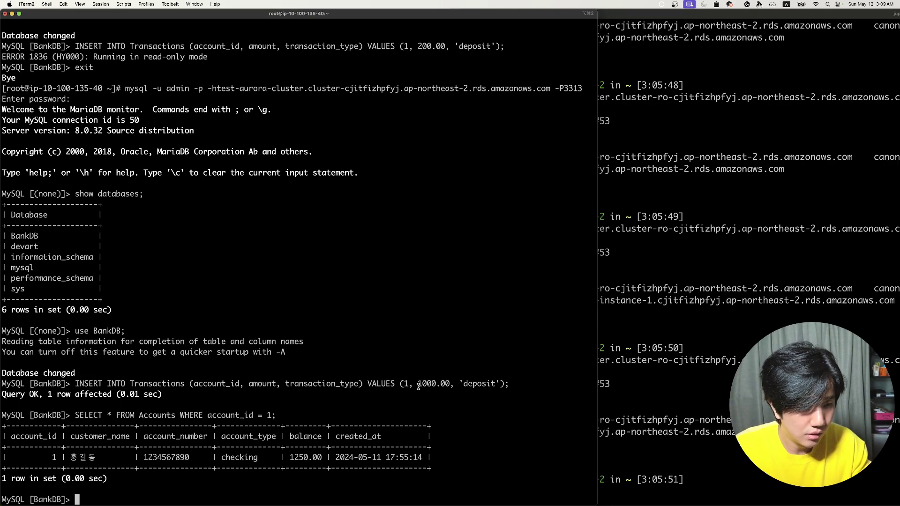
Highlight the executed 1000.00 INSERT line, then review command history and clear the prompt.
{"action": "triple_click", "coordinate": [427, 384]}
{"action": "left_click", "coordinate": [427, 384]}
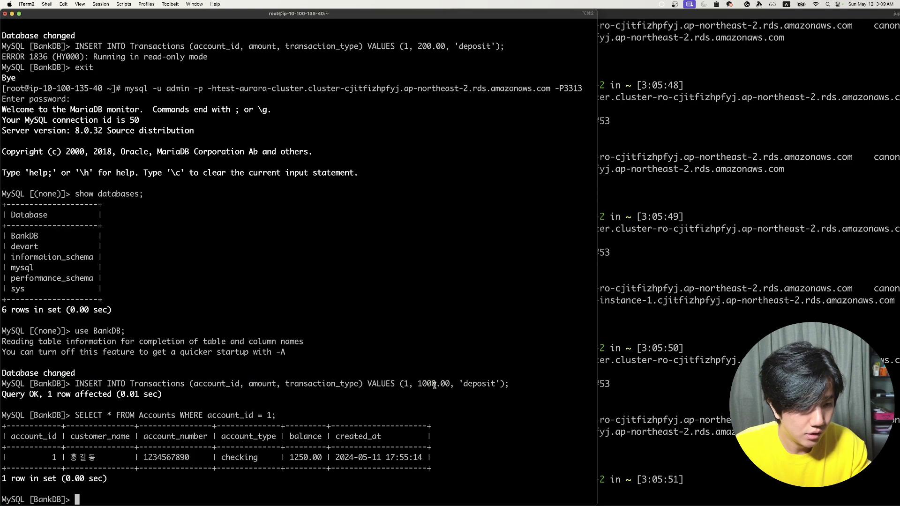
{"action": "key", "text": "Up"}
{"action": "key", "text": "Up"}
{"action": "key", "text": "Up"}
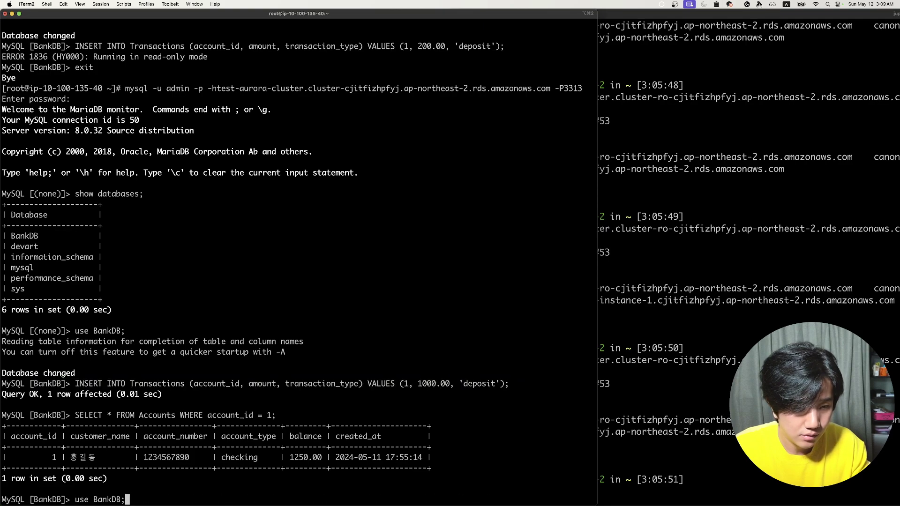
{"action": "key", "text": "Up"}
{"action": "key", "text": "Up"}
{"action": "key", "text": "Down"}
{"action": "key", "text": "Down"}
{"action": "key", "text": "Up"}
{"action": "key", "text": "Up"}
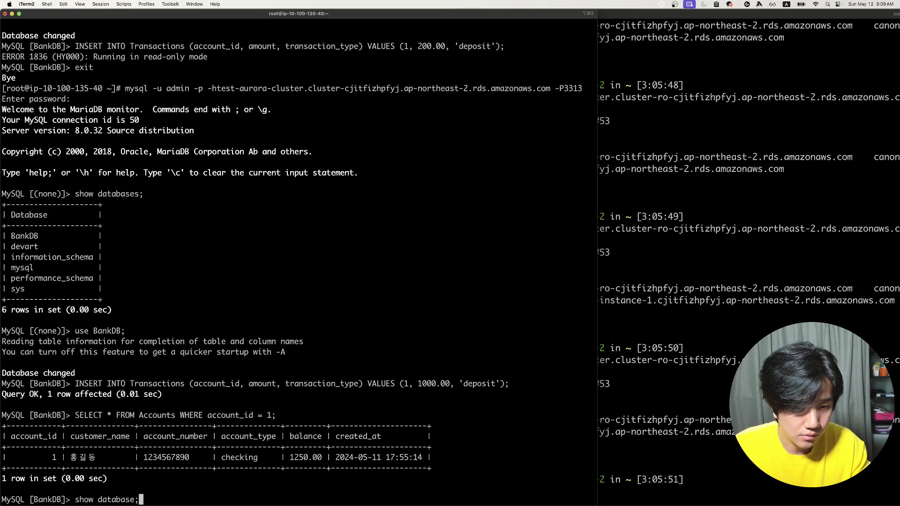
{"action": "key", "text": "Down"}
{"action": "key", "text": "Down"}
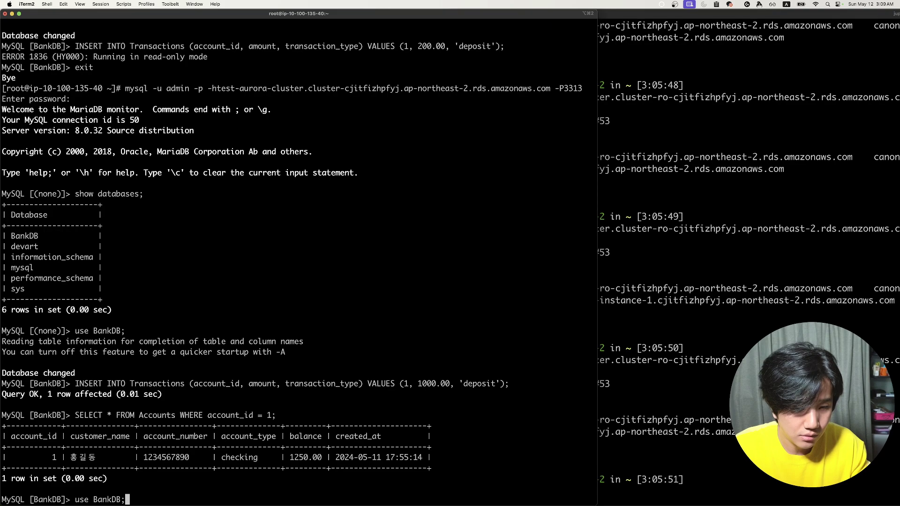
{"action": "key", "text": "Up"}
{"action": "key", "text": "Up"}
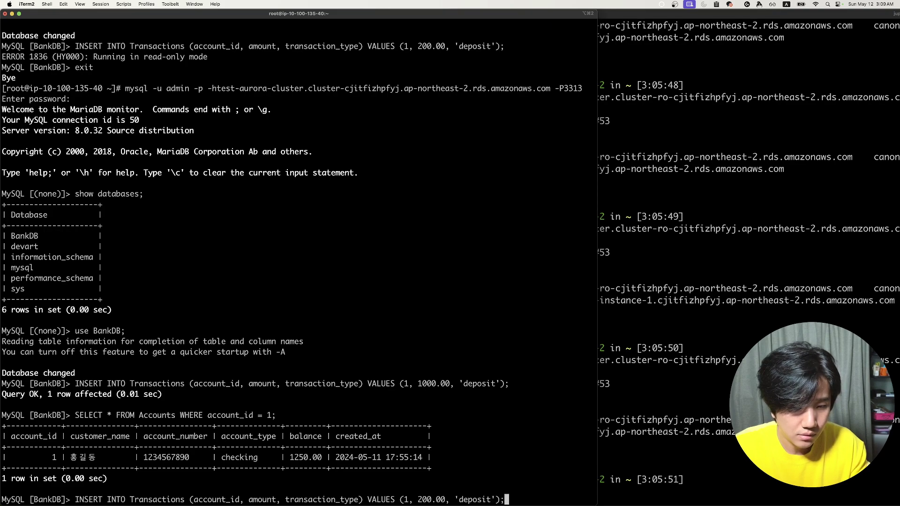
{"action": "key", "text": "Down"}
{"action": "key", "text": "Down"}
{"action": "key", "text": "BackSpace"}
{"action": "key", "text": "BackSpace"}
{"action": "key", "text": "BackSpace"}
{"action": "key", "text": "BackSpace"}
{"action": "key", "text": "BackSpace"}
{"action": "key", "text": "BackSpace"}
{"action": "key", "text": "BackSpace"}
{"action": "key", "text": "BackSpace"}
{"action": "key", "text": "BackSpace"}
{"action": "key", "text": "BackSpace"}
{"action": "key", "text": "BackSpace"}
Commit the transaction and rerun the account 1 lookup, still 1250.00.
{"action": "type", "text": "commit;"}
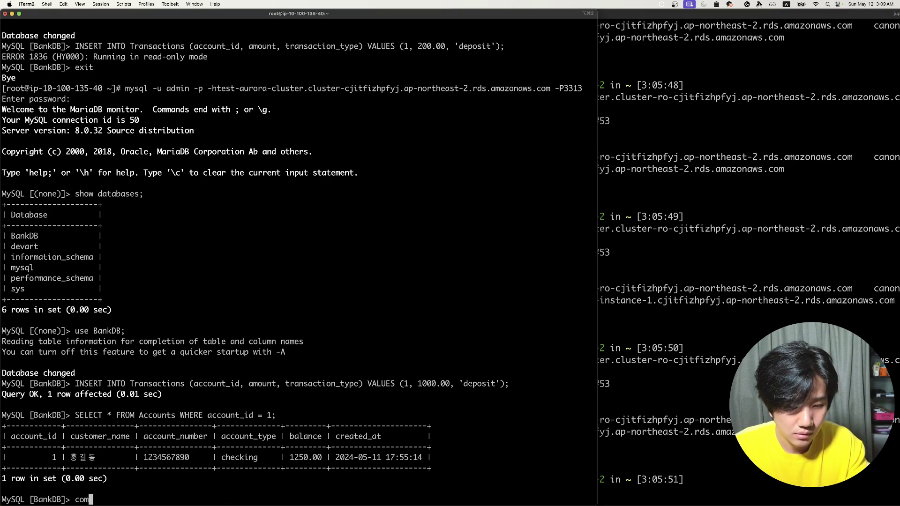
{"action": "key", "text": "Return"}
{"action": "key", "text": "Up"}
{"action": "key", "text": "Up"}
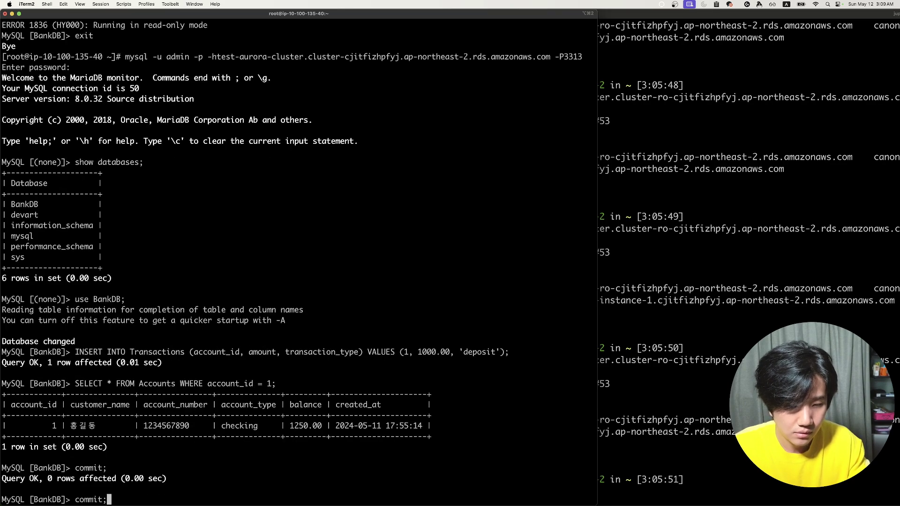
{"action": "key", "text": "Return"}
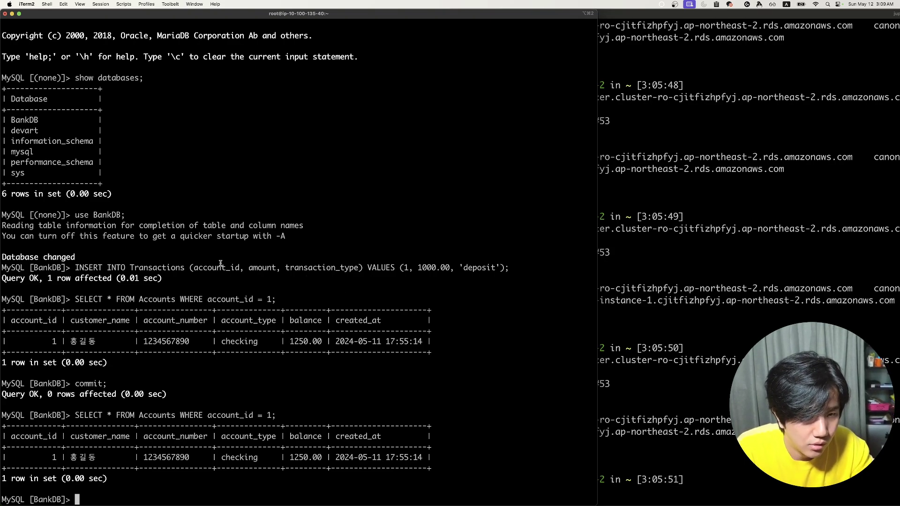
Highlight the INSERT's account_id, amount, and transaction_type columns and its 1000.00 value.
{"action": "double_click", "coordinate": [220, 267]}
{"action": "double_click", "coordinate": [262, 268]}
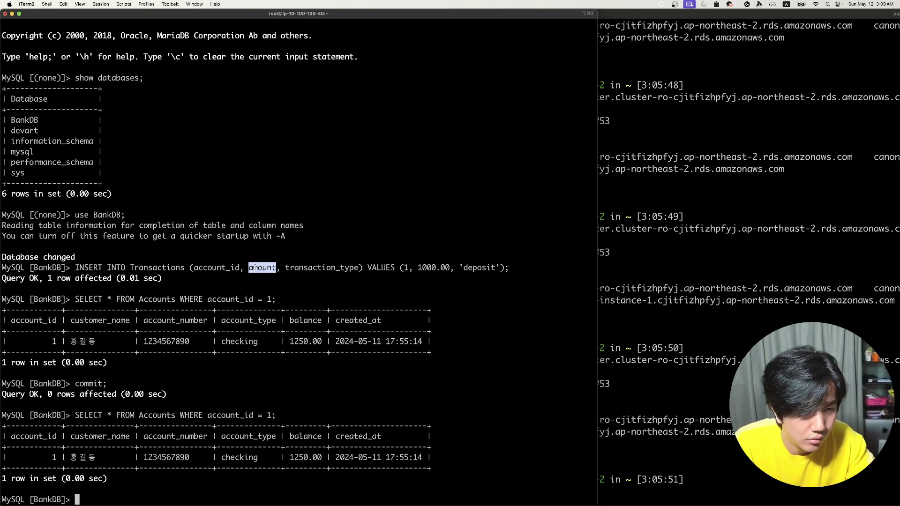
{"action": "double_click", "coordinate": [307, 269]}
{"action": "left_click", "coordinate": [409, 272]}
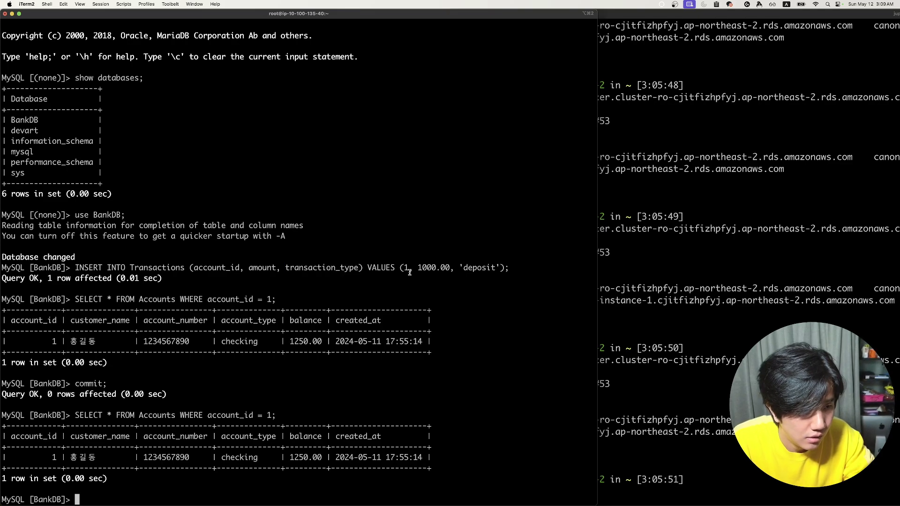
{"action": "double_click", "coordinate": [434, 267]}
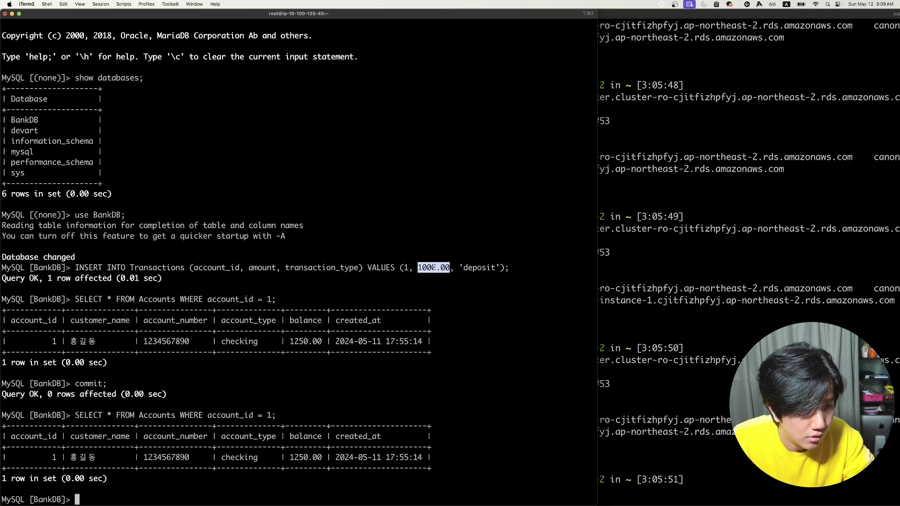
{"action": "left_click", "coordinate": [464, 273]}
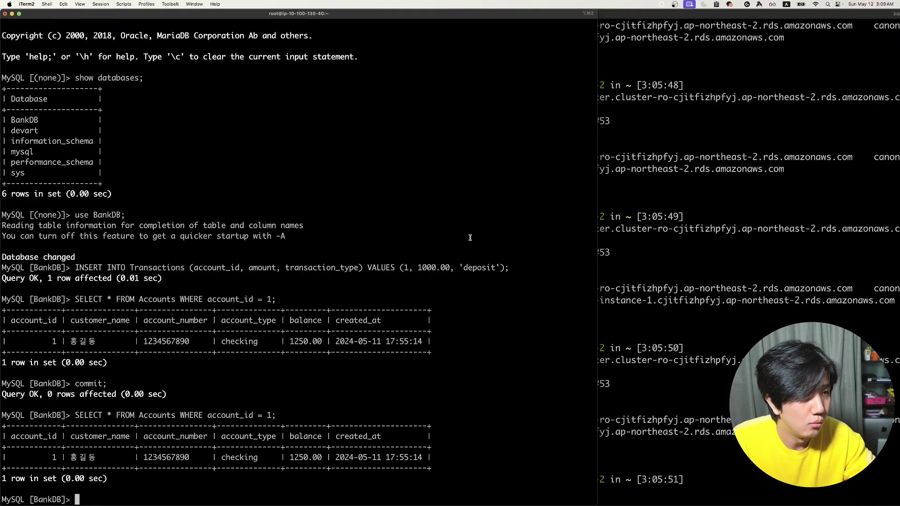
Rerun the account 1 lookup twice more, then go to the RDS console desktop.
{"action": "key", "text": "ctrl+Up"}
{"action": "key", "text": "Escape"}
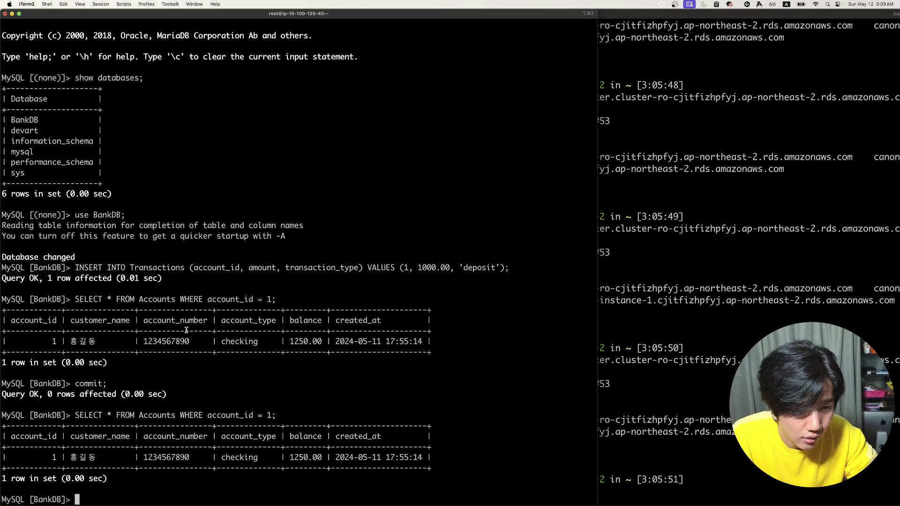
{"action": "key", "text": "Up"}
{"action": "key", "text": "Return"}
{"action": "key", "text": "Up"}
{"action": "key", "text": "Return"}
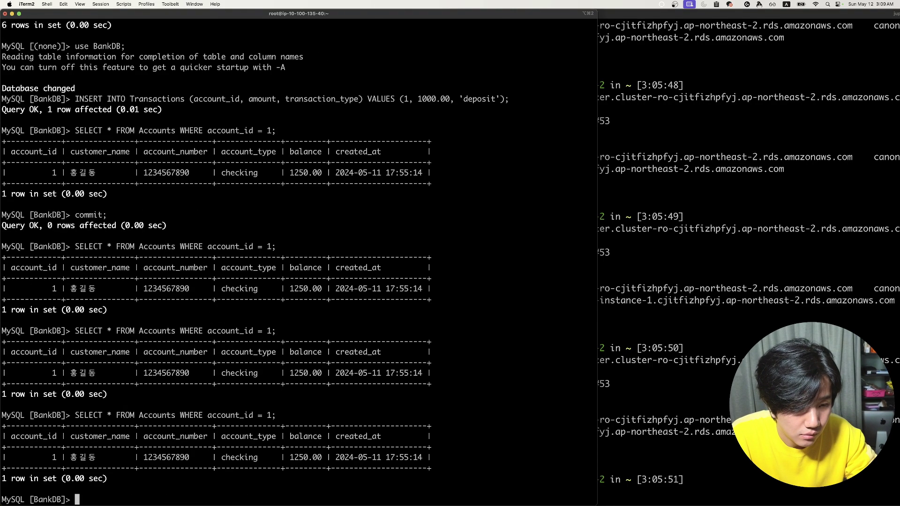
{"action": "key", "text": "ctrl+Right"}
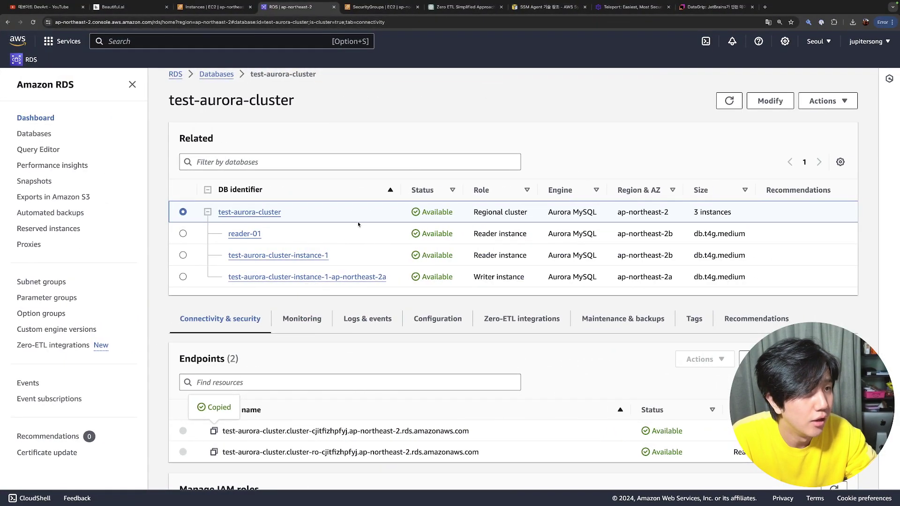
Copy the balance UPDATE from ChatGPT's deposit example and paste it at the mysql prompt.
{"action": "left_click", "coordinate": [464, 7]}
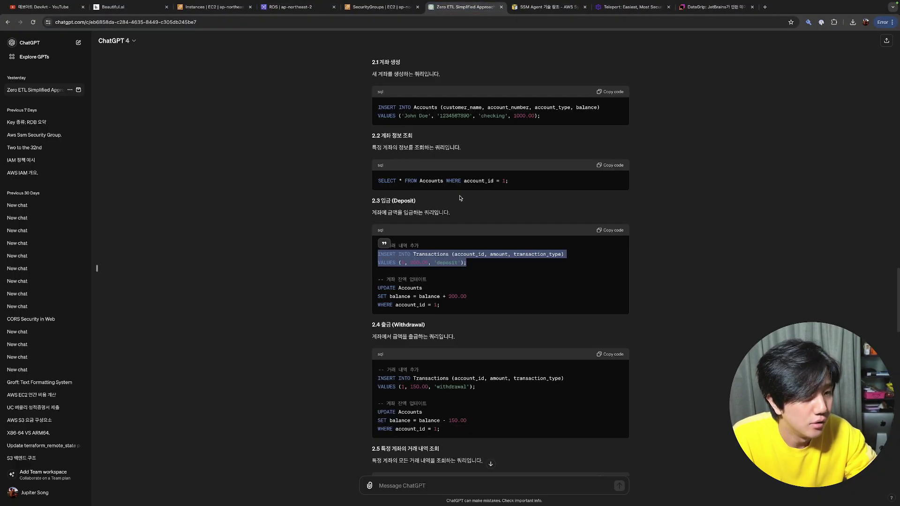
{"action": "left_click", "coordinate": [459, 262]}
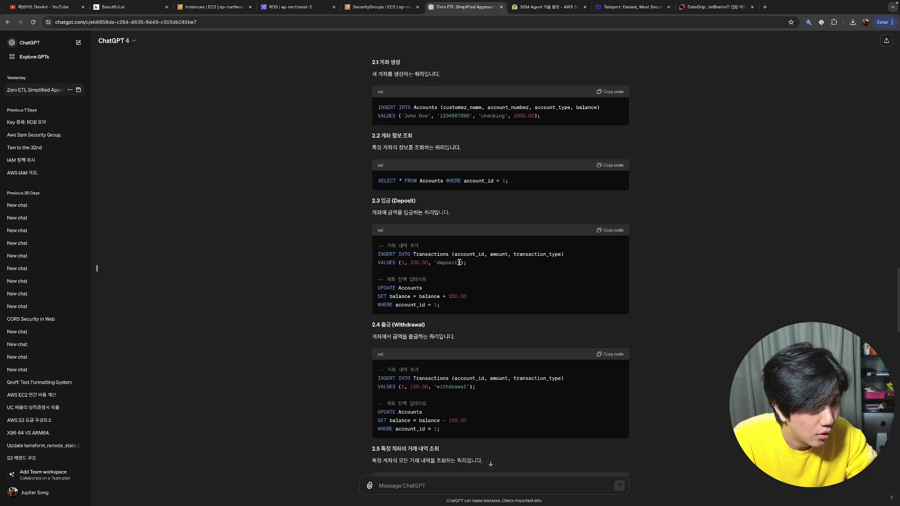
{"action": "left_click_drag", "start_coordinate": [378, 288], "coordinate": [452, 303]}
{"action": "key", "text": "super+c"}
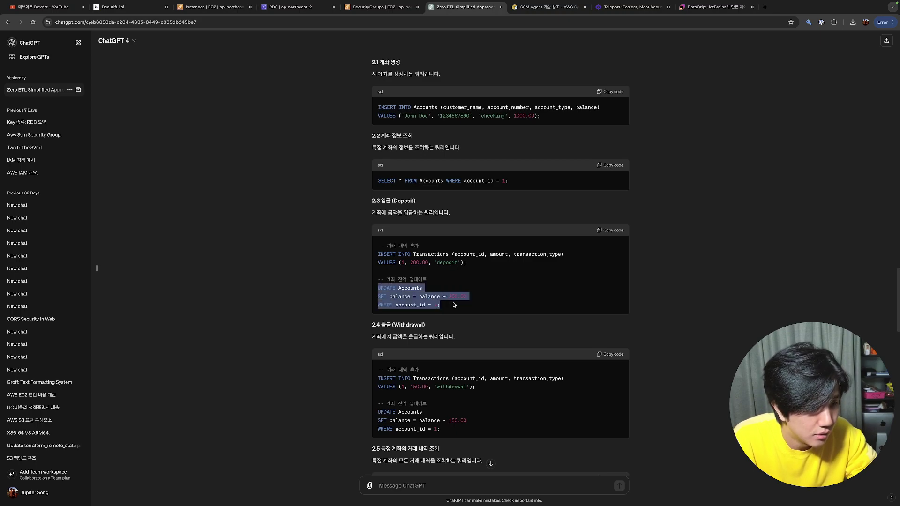
{"action": "key", "text": "ctrl+Left"}
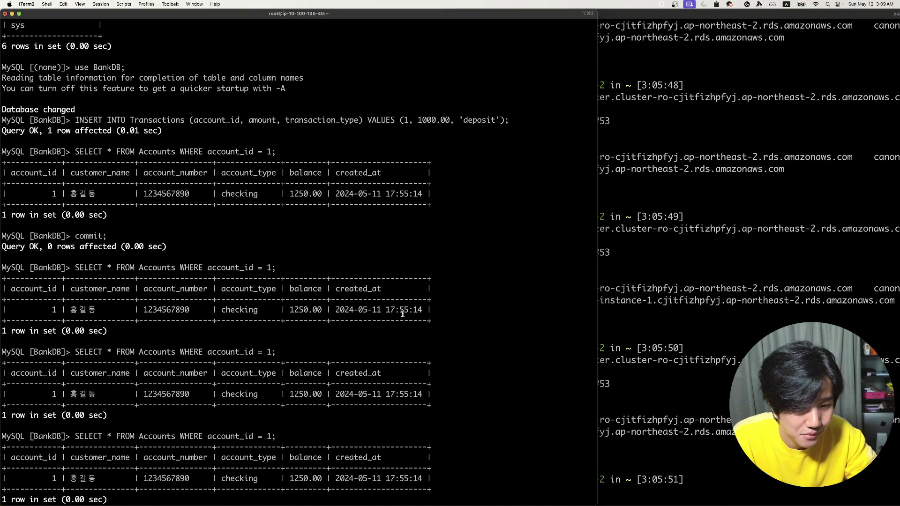
{"action": "key", "text": "super+v"}
Look over the pasted UPDATE's SET and WHERE lines, then abort it with Ctrl-C.
{"action": "key", "text": "Up"}
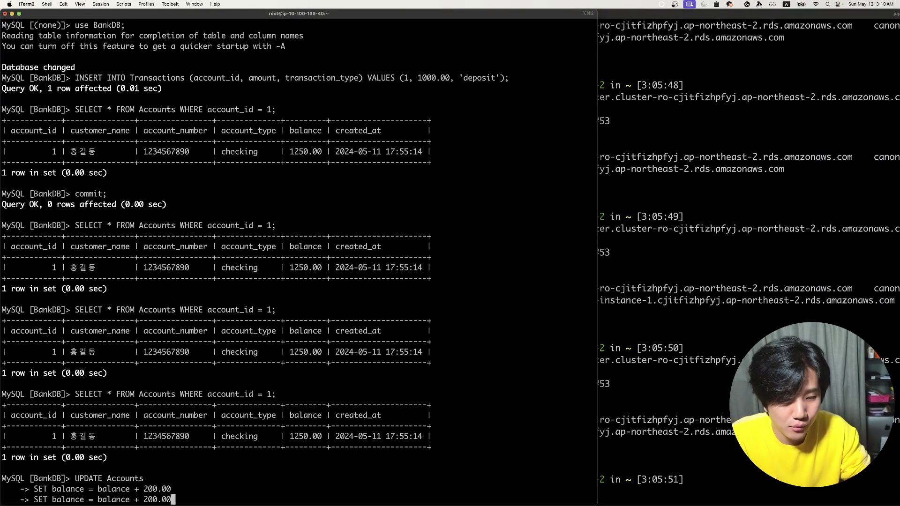
{"action": "key", "text": "Down"}
{"action": "key", "text": "Left"}
{"action": "key", "text": "Left"}
{"action": "key", "text": "Left"}
{"action": "key", "text": "Left"}
{"action": "key", "text": "Left"}
{"action": "key", "text": "Left"}
{"action": "key", "text": "Left"}
{"action": "key", "text": "Left"}
{"action": "key", "text": "Left"}
{"action": "key", "text": "Left"}
{"action": "key", "text": "Left"}
{"action": "key", "text": "Left"}
{"action": "key", "text": "Left"}
{"action": "key", "text": "Left"}
{"action": "key", "text": "Left"}
{"action": "key", "text": "Left"}
{"action": "key", "text": "Left"}
{"action": "key", "text": "Left"}
{"action": "key", "text": "Left"}
{"action": "key", "text": "Left"}
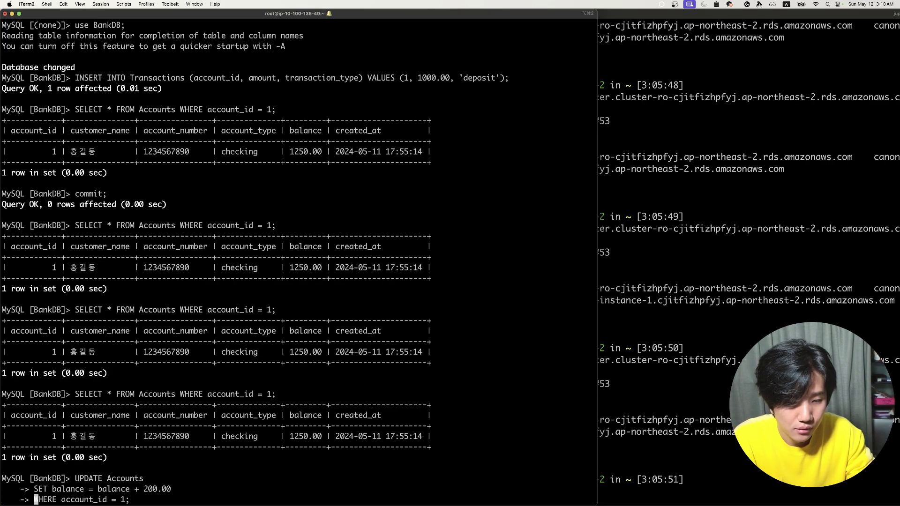
{"action": "key", "text": "Right"}
{"action": "key", "text": "Right"}
{"action": "key", "text": "Right"}
{"action": "key", "text": "Right"}
{"action": "key", "text": "Right"}
{"action": "key", "text": "Right"}
{"action": "key", "text": "Right"}
{"action": "key", "text": "Right"}
{"action": "key", "text": "Right"}
{"action": "key", "text": "Right"}
{"action": "key", "text": "Right"}
{"action": "key", "text": "Right"}
{"action": "key", "text": "Right"}
{"action": "key", "text": "Right"}
{"action": "key", "text": "Right"}
{"action": "key", "text": "Right"}
{"action": "key", "text": "Right"}
{"action": "key", "text": "Right"}
{"action": "key", "text": "Right"}
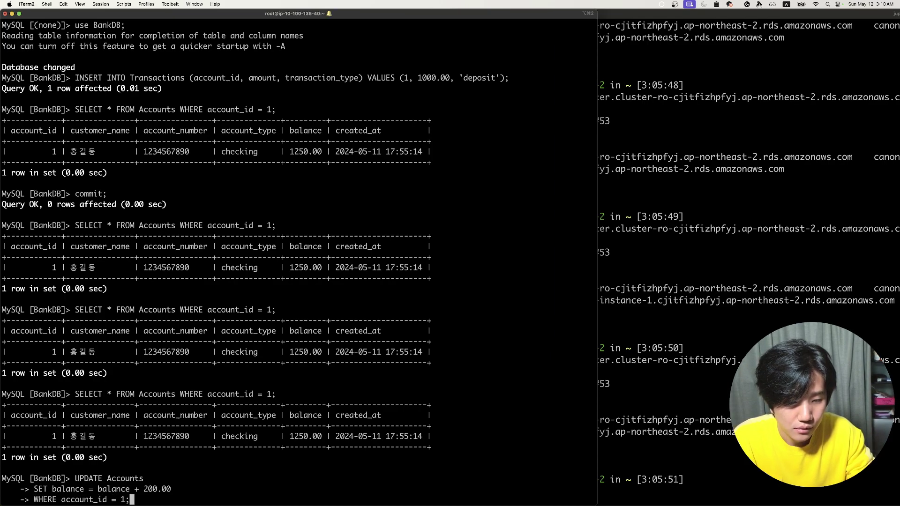
{"action": "key", "text": "Left"}
{"action": "key", "text": "Left"}
{"action": "key", "text": "Left"}
{"action": "key", "text": "Left"}
{"action": "key", "text": "Left"}
{"action": "key", "text": "Left"}
{"action": "key", "text": "Left"}
{"action": "key", "text": "Left"}
{"action": "key", "text": "Left"}
{"action": "key", "text": "Left"}
{"action": "key", "text": "Left"}
{"action": "key", "text": "Left"}
{"action": "key", "text": "Left"}
{"action": "key", "text": "Left"}
{"action": "key", "text": "Left"}
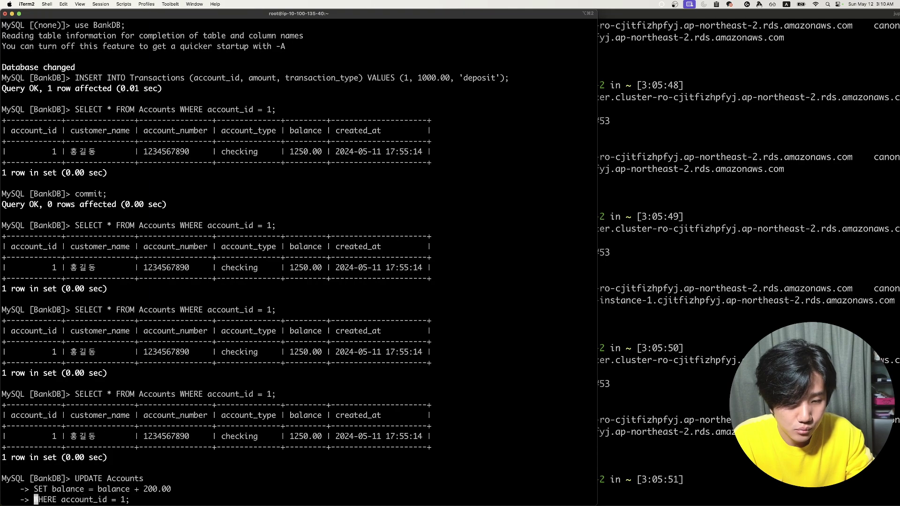
{"action": "key", "text": "Up"}
{"action": "key", "text": "Down"}
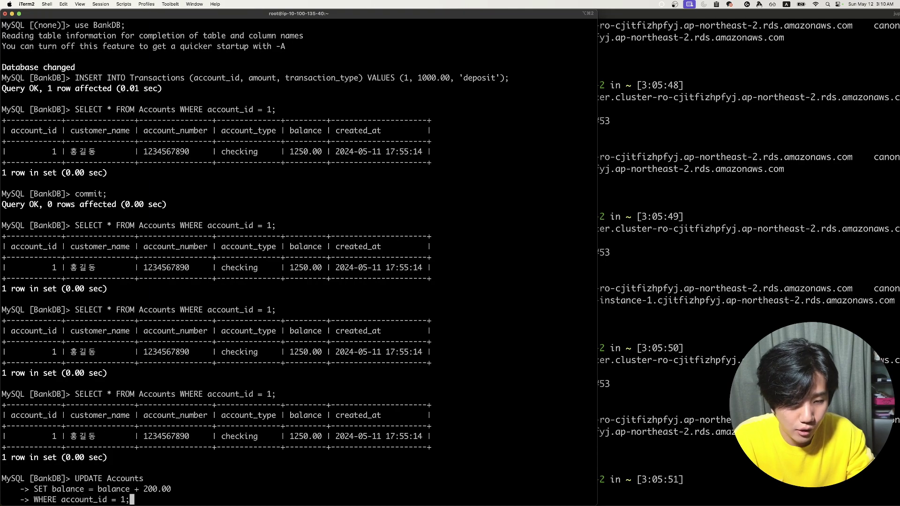
{"action": "key", "text": "ctrl+c"}
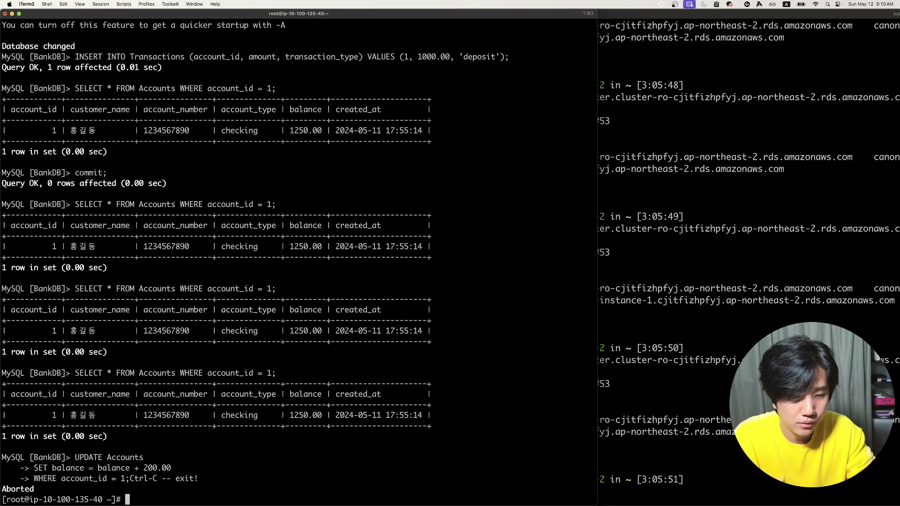
Recopy the UPDATE statement and paste it into scratch file 'a' in vim.
{"action": "key", "text": "ctrl+Right"}
{"action": "left_click_drag", "start_coordinate": [443, 309], "coordinate": [378, 290]}
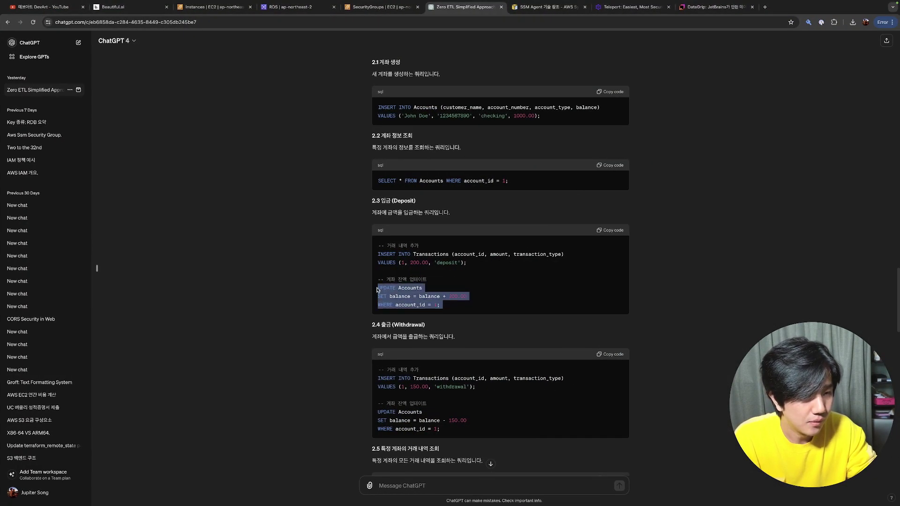
{"action": "key", "text": "ctrl+Left"}
{"action": "type", "text": "vim a"}
{"action": "key", "text": "Return"}
{"action": "type", "text": "vim a"}
{"action": "key", "text": "Return"}
{"action": "key", "text": "i"}
{"action": "key", "text": "super+v"}
Change the amount to 1000.00, copy the edited UPDATE, and recall the mysql connection command.
{"action": "key", "text": "Up"}
{"action": "key", "text": "Up"}
{"action": "key", "text": "Right"}
{"action": "key", "text": "Right"}
{"action": "key", "text": "Right"}
{"action": "key", "text": "Right"}
{"action": "key", "text": "Right"}
{"action": "key", "text": "Right"}
{"action": "key", "text": "Right"}
{"action": "key", "text": "Right"}
{"action": "key", "text": "Right"}
{"action": "key", "text": "Right"}
{"action": "key", "text": "Right"}
{"action": "key", "text": "Right"}
{"action": "key", "text": "Right"}
{"action": "key", "text": "Right"}
{"action": "key", "text": "Right"}
{"action": "key", "text": "Right"}
{"action": "key", "text": "Right"}
{"action": "key", "text": "Right"}
{"action": "key", "text": "Right"}
{"action": "key", "text": "Right"}
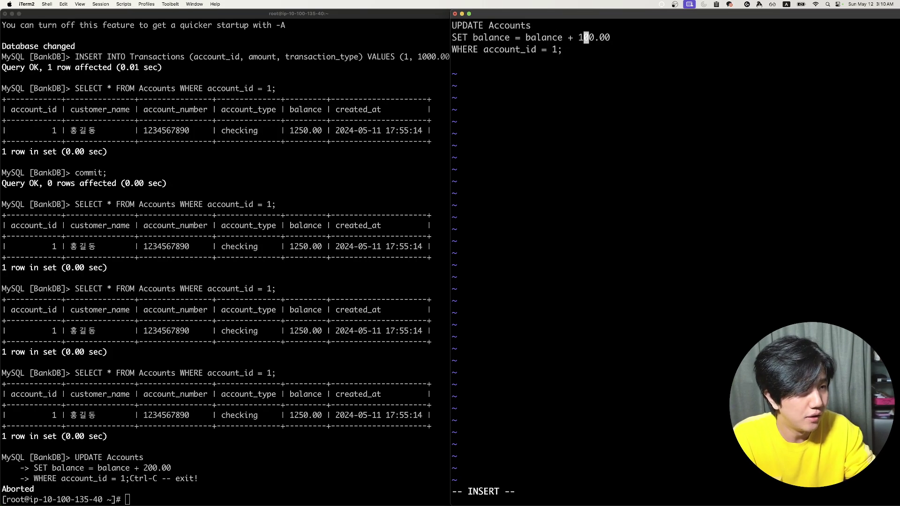
{"action": "type", "text": "0"}
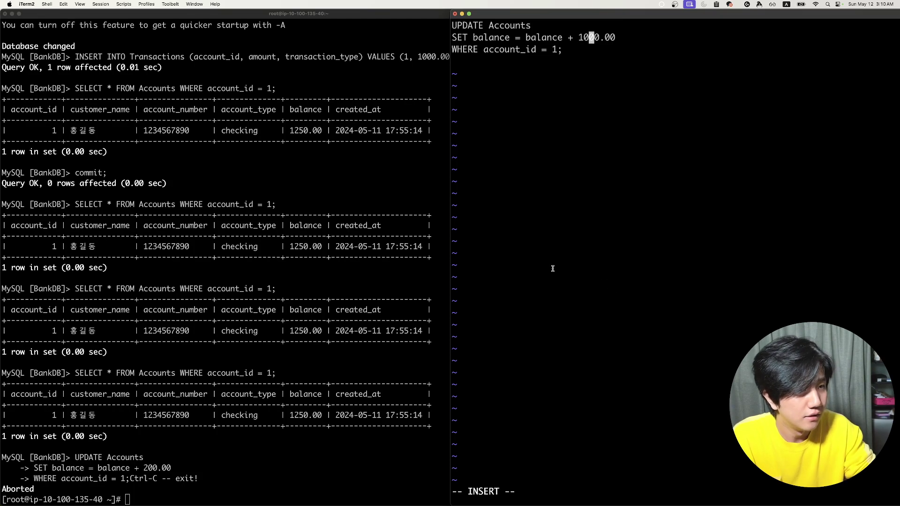
{"action": "left_click_drag", "start_coordinate": [452, 25], "coordinate": [565, 50]}
{"action": "left_click", "coordinate": [298, 206]}
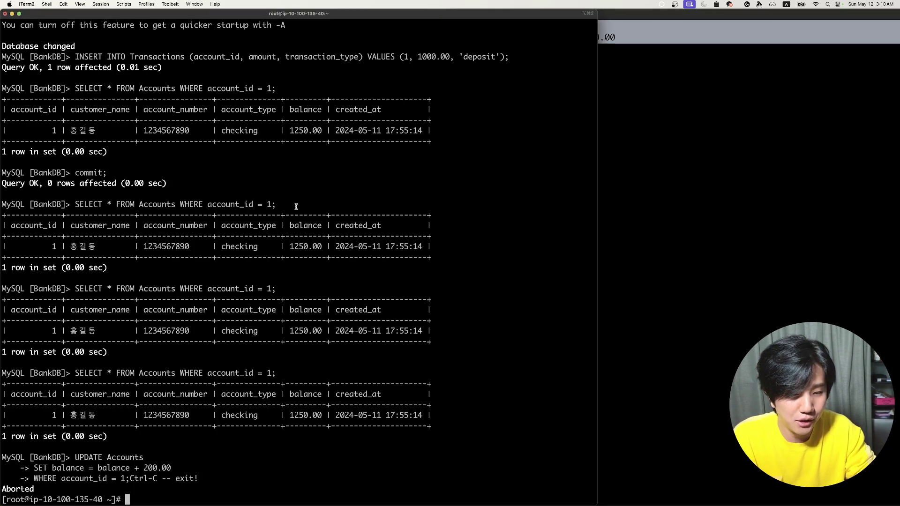
{"action": "key", "text": "Up"}
Connect to the cluster's reader endpoint and switch to the BankDB database.
{"action": "key", "text": "Up"}
{"action": "key", "text": "Down"}
{"action": "key", "text": "Up"}
{"action": "key", "text": "Return"}
{"action": "type", "text": "use bas"}
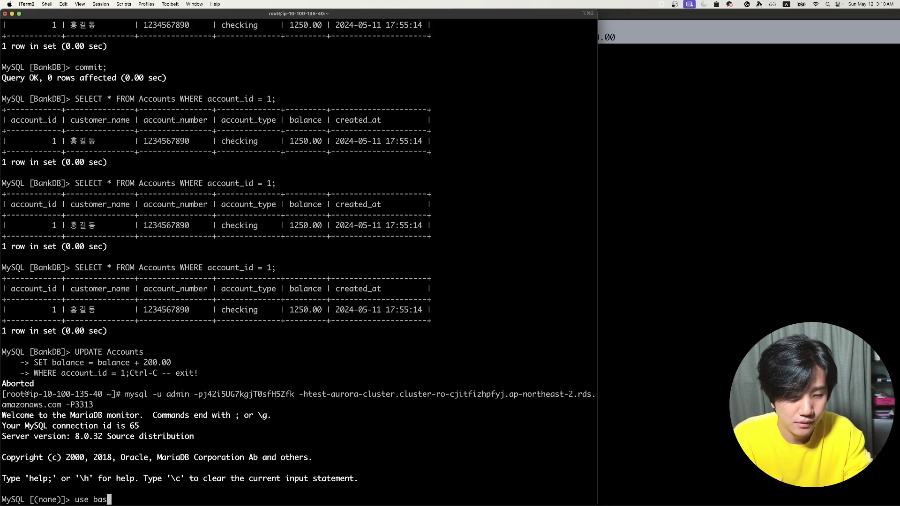
{"action": "key", "text": "BackSpace"}
{"action": "key", "text": "BackSpace"}
{"action": "type", "text": "BankDB;"}
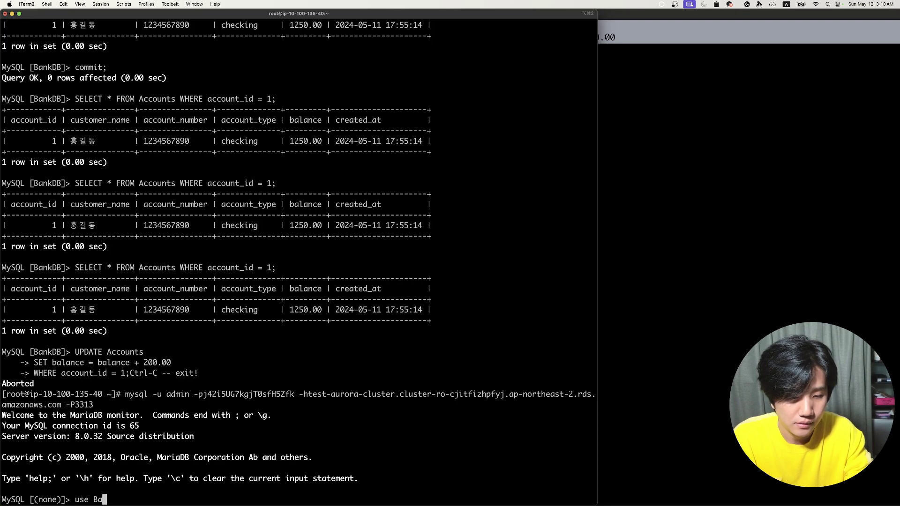
{"action": "key", "text": "Return"}
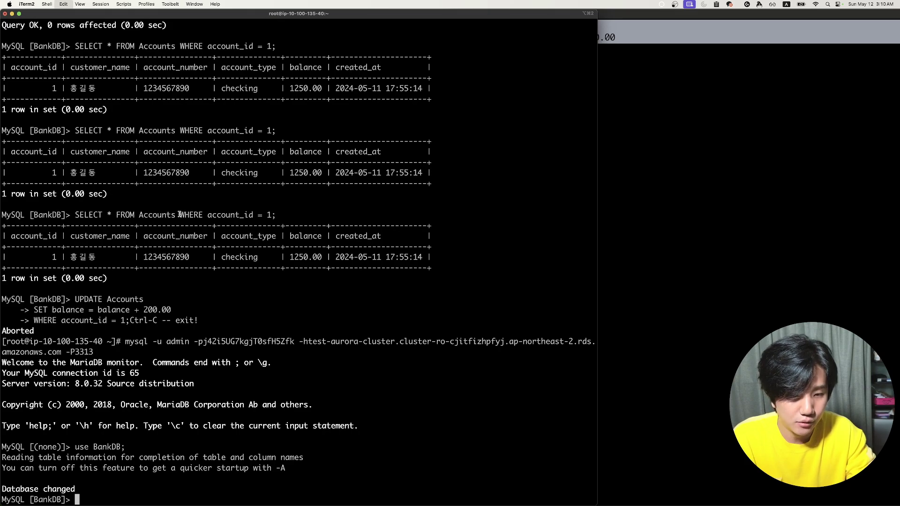
Run the 1000.00 UPDATE on the reader, which fails in read-only mode, then exit.
{"action": "key", "text": "super+v"}
{"action": "key", "text": "Return"}
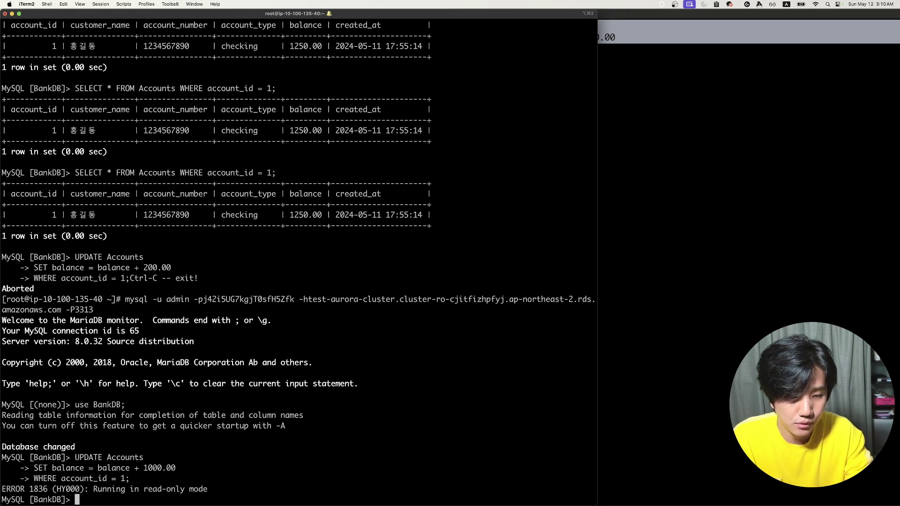
{"action": "type", "text": "exit"}
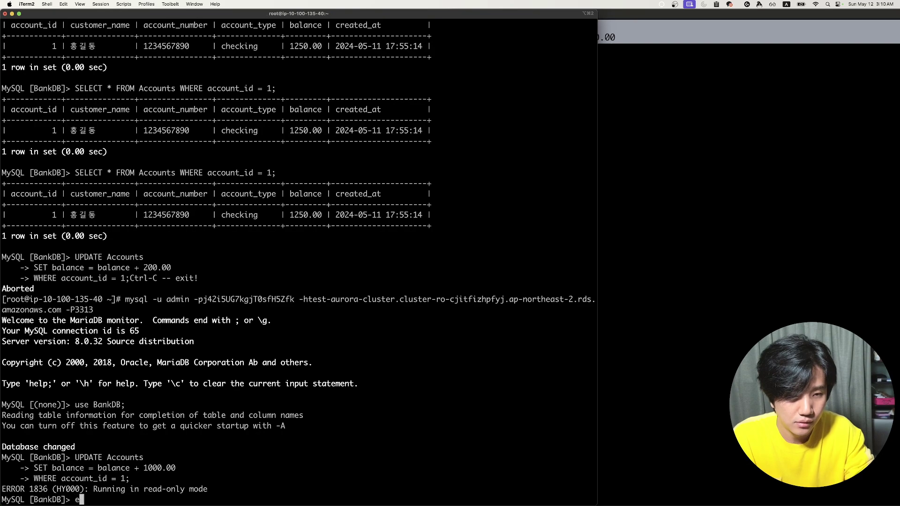
{"action": "key", "text": "Return"}
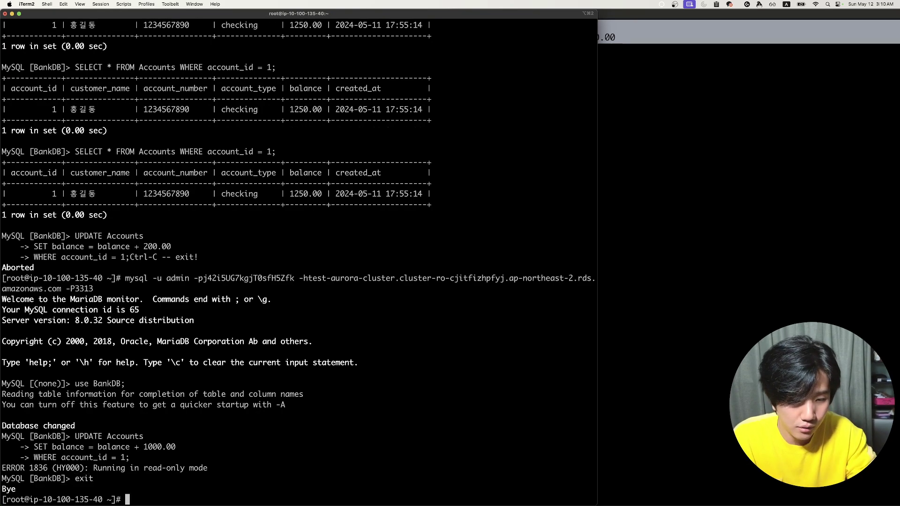
Recall the mysql connection command and start deleting its read-only endpoint host.
{"action": "key", "text": "Up"}
{"action": "key", "text": "Left"}
{"action": "key", "text": "Left"}
{"action": "key", "text": "Left"}
{"action": "key", "text": "Left"}
{"action": "key", "text": "Left"}
{"action": "key", "text": "Left"}
{"action": "key", "text": "Left"}
{"action": "key", "text": "Left"}
{"action": "key", "text": "Left"}
{"action": "key", "text": "Left"}
{"action": "key", "text": "Left"}
{"action": "key", "text": "Left"}
{"action": "key", "text": "Left"}
{"action": "key", "text": "Left"}
{"action": "key", "text": "Left"}
{"action": "key", "text": "Left"}
{"action": "key", "text": "Left"}
{"action": "key", "text": "Left"}
{"action": "key", "text": "Left"}
{"action": "key", "text": "Left"}
{"action": "key", "text": "Left"}
{"action": "key", "text": "Left"}
{"action": "key", "text": "Left"}
{"action": "key", "text": "Left"}
{"action": "key", "text": "Left"}
{"action": "key", "text": "Left"}
{"action": "key", "text": "Left"}
{"action": "key", "text": "Left"}
{"action": "key", "text": "Left"}
{"action": "key", "text": "Left"}
{"action": "key", "text": "Left"}
{"action": "key", "text": "Left"}
{"action": "key", "text": "Left"}
{"action": "key", "text": "Left"}
{"action": "key", "text": "Left"}
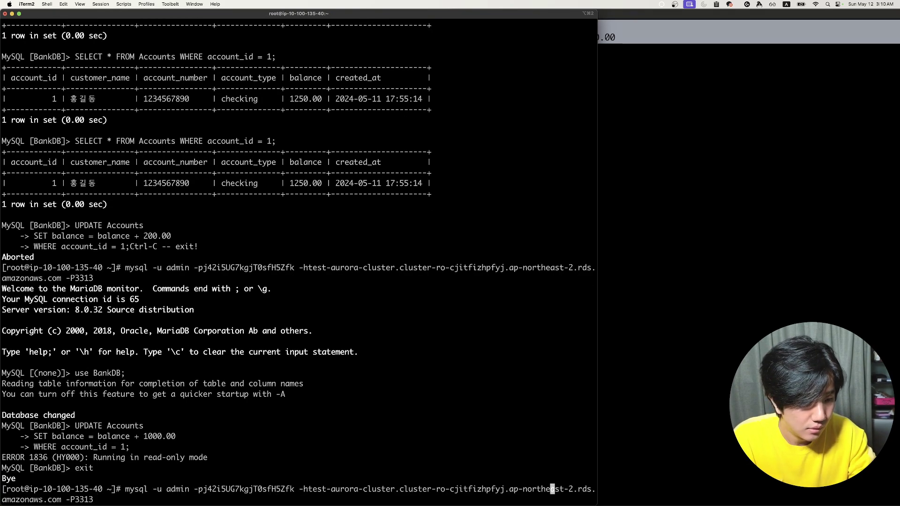
{"action": "key", "text": "super+Tab"}
{"action": "key", "text": "super+Tab"}
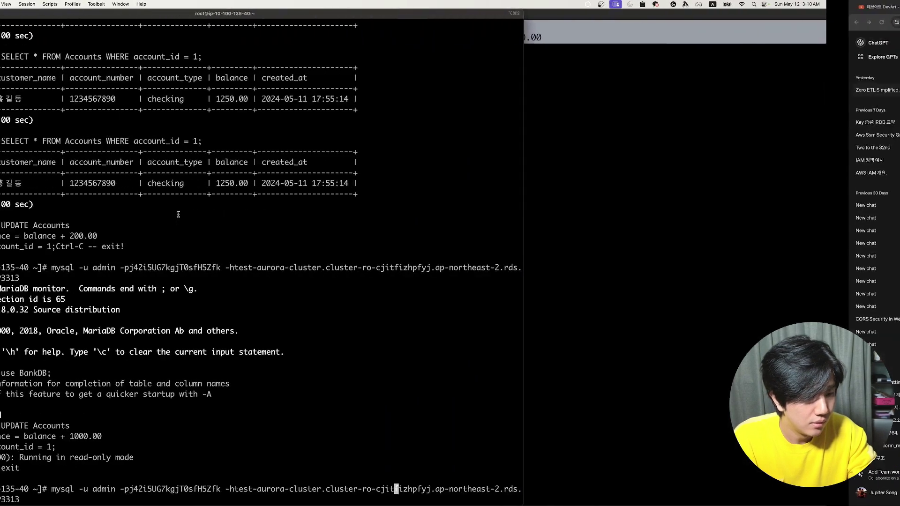
{"action": "key", "text": "Right"}
{"action": "key", "text": "Right"}
{"action": "key", "text": "Right"}
{"action": "key", "text": "Right"}
{"action": "key", "text": "Right"}
{"action": "key", "text": "Right"}
{"action": "key", "text": "Right"}
{"action": "key", "text": "Right"}
{"action": "key", "text": "Right"}
{"action": "key", "text": "Right"}
{"action": "key", "text": "Right"}
{"action": "key", "text": "Right"}
{"action": "key", "text": "Right"}
{"action": "key", "text": "Right"}
{"action": "key", "text": "Right"}
{"action": "key", "text": "Right"}
{"action": "key", "text": "Right"}
{"action": "key", "text": "Right"}
{"action": "key", "text": "Right"}
{"action": "key", "text": "Right"}
{"action": "key", "text": "Right"}
{"action": "key", "text": "Right"}
{"action": "key", "text": "Right"}
{"action": "key", "text": "Right"}
{"action": "key", "text": "Right"}
{"action": "key", "text": "Right"}
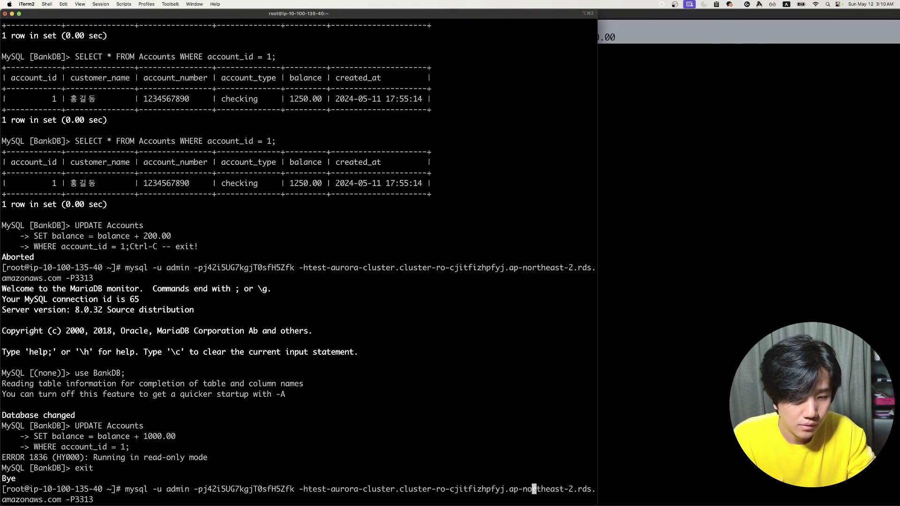
{"action": "key", "text": "BackSpace"}
{"action": "key", "text": "BackSpace"}
{"action": "key", "text": "BackSpace"}
{"action": "key", "text": "BackSpace"}
{"action": "key", "text": "BackSpace"}
{"action": "key", "text": "BackSpace"}
{"action": "key", "text": "BackSpace"}
{"action": "key", "text": "BackSpace"}
{"action": "key", "text": "BackSpace"}
{"action": "key", "text": "BackSpace"}
{"action": "key", "text": "BackSpace"}
{"action": "key", "text": "BackSpace"}
{"action": "key", "text": "BackSpace"}
{"action": "key", "text": "BackSpace"}
{"action": "key", "text": "BackSpace"}
{"action": "key", "text": "BackSpace"}
{"action": "key", "text": "BackSpace"}
{"action": "key", "text": "BackSpace"}
{"action": "key", "text": "BackSpace"}
{"action": "key", "text": "BackSpace"}
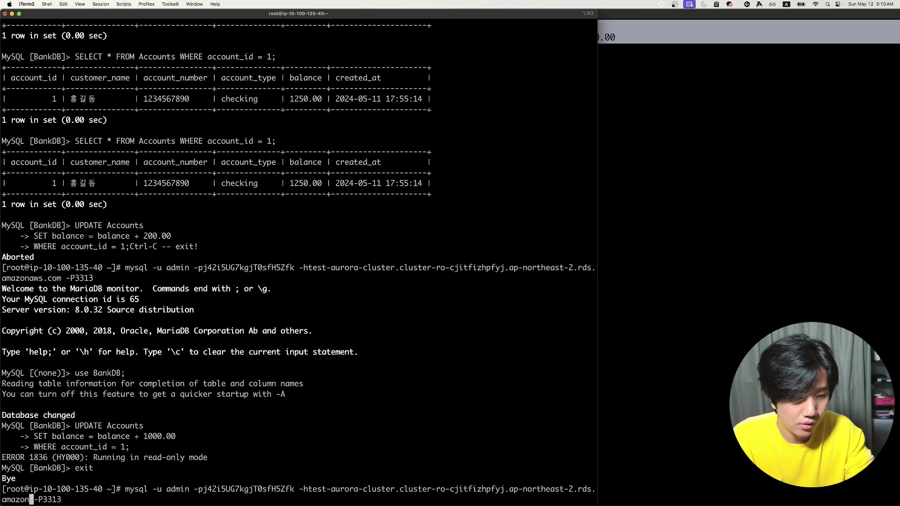
Replace the host with the writer endpoint from the RDS cluster page and connect.
{"action": "key", "text": "BackSpace"}
{"action": "key", "text": "BackSpace"}
{"action": "key", "text": "BackSpace"}
{"action": "key", "text": "BackSpace"}
{"action": "key", "text": "BackSpace"}
{"action": "key", "text": "BackSpace"}
{"action": "key", "text": "BackSpace"}
{"action": "key", "text": "BackSpace"}
{"action": "key", "text": "BackSpace"}
{"action": "key", "text": "BackSpace"}
{"action": "key", "text": "BackSpace"}
{"action": "key", "text": "BackSpace"}
{"action": "key", "text": "BackSpace"}
{"action": "key", "text": "BackSpace"}
{"action": "key", "text": "BackSpace"}
{"action": "key", "text": "BackSpace"}
{"action": "key", "text": "BackSpace"}
{"action": "key", "text": "BackSpace"}
{"action": "key", "text": "BackSpace"}
{"action": "key", "text": "BackSpace"}
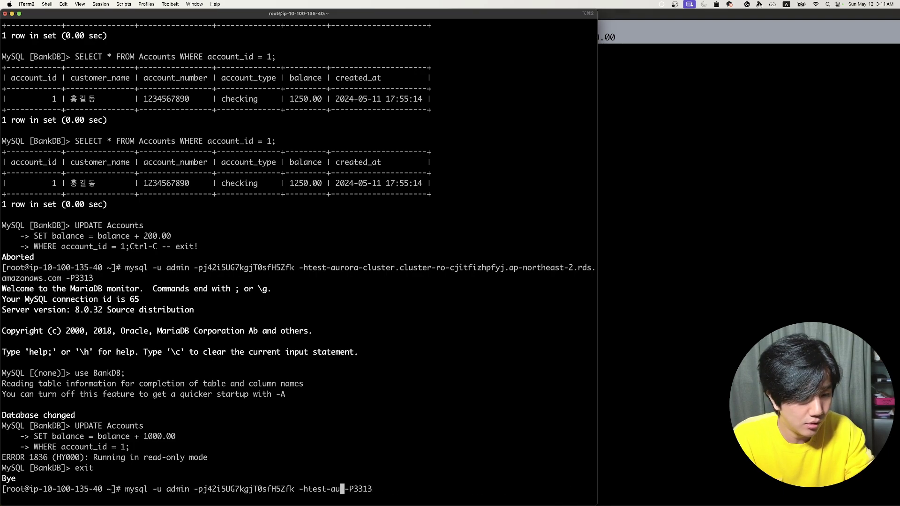
{"action": "key", "text": "super+Tab"}
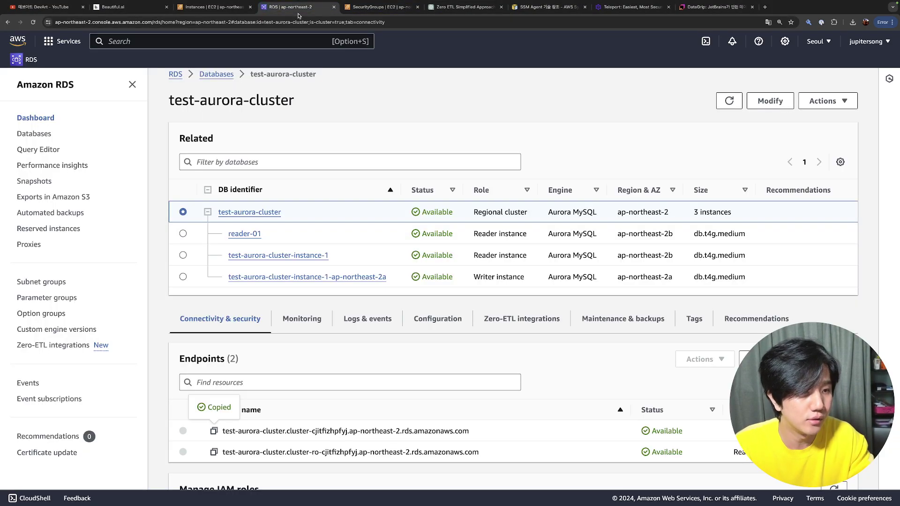
{"action": "left_click", "coordinate": [293, 7]}
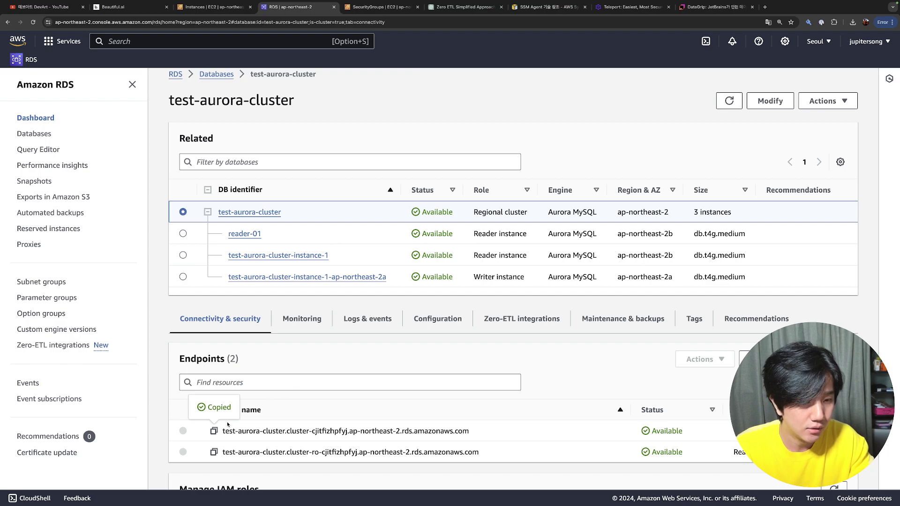
{"action": "key", "text": "ctrl+Left"}
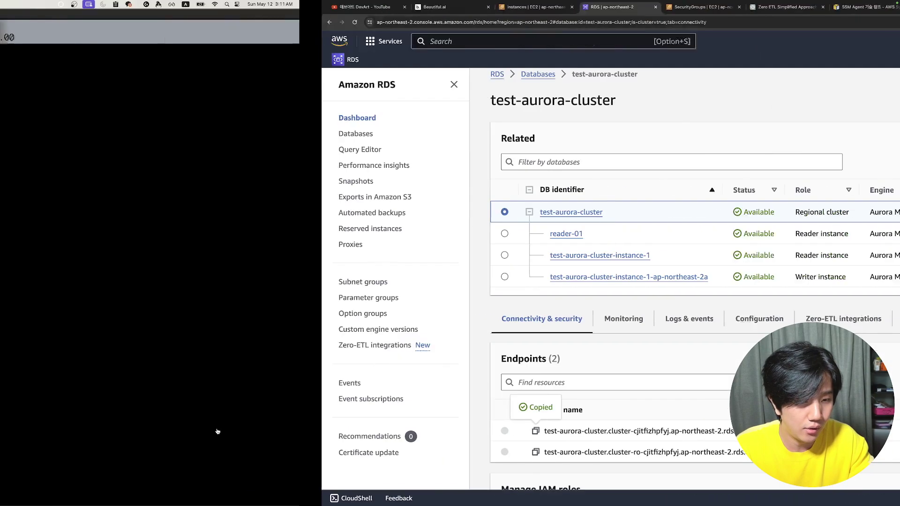
{"action": "type", "text": "test-aurora-cluster.cluster-cjitfizhpfyj.ap-northeast-2.rds.amazonaws.com"}
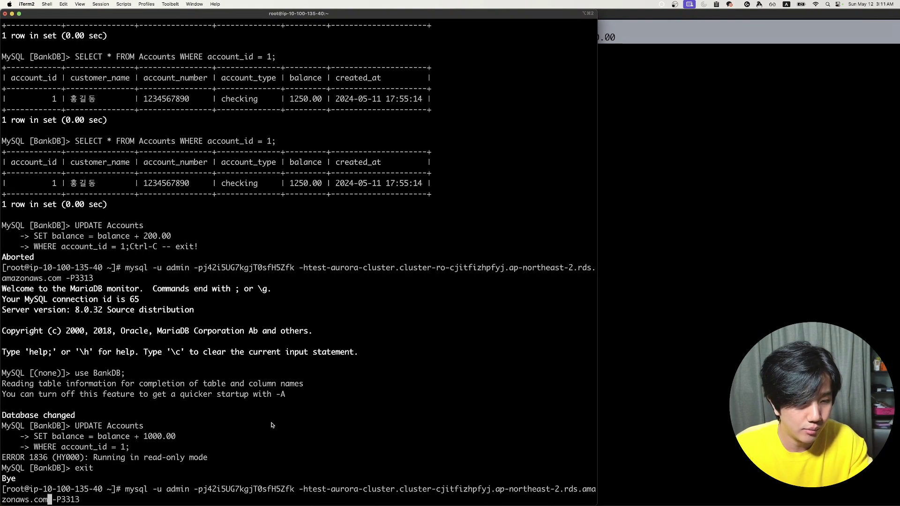
{"action": "key", "text": "Return"}
Use BankDB and rerun the UPDATE adding 1000.00 to account 1.
{"action": "type", "text": "use "}
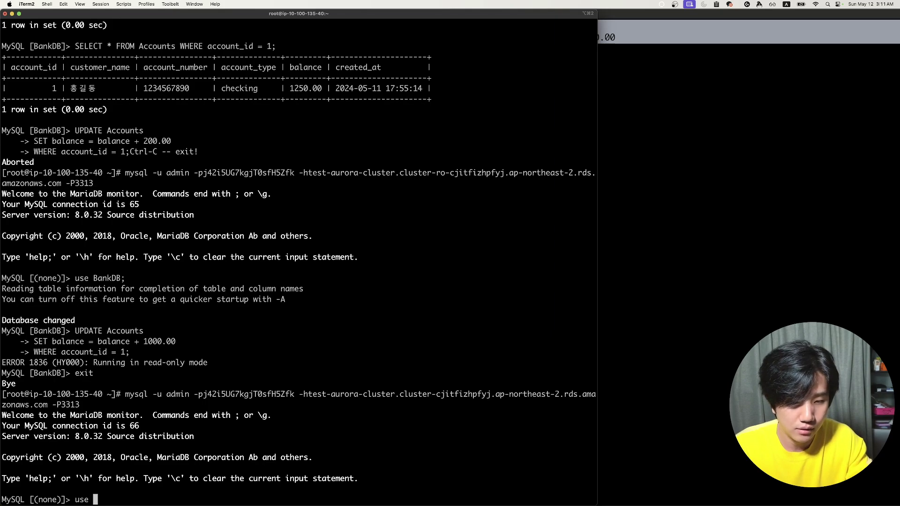
{"action": "type", "text": "BankDB;"}
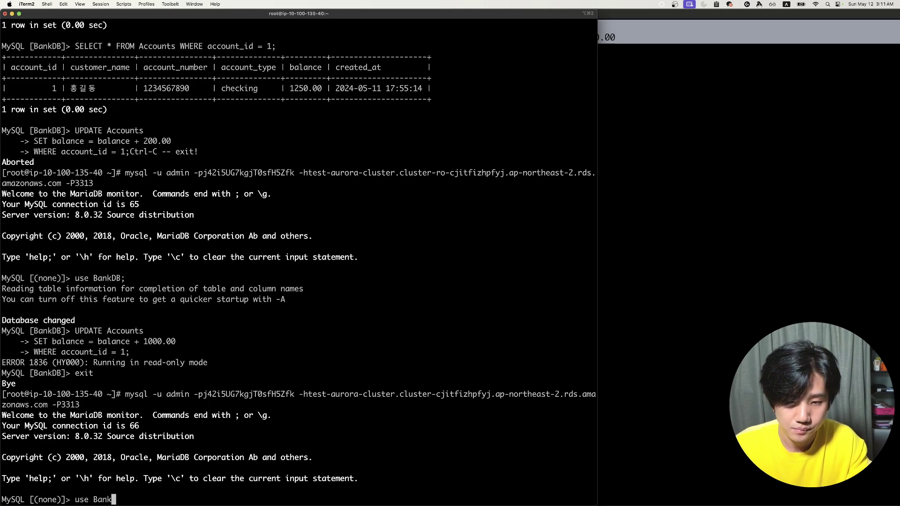
{"action": "key", "text": "Return"}
{"action": "key", "text": "Up"}
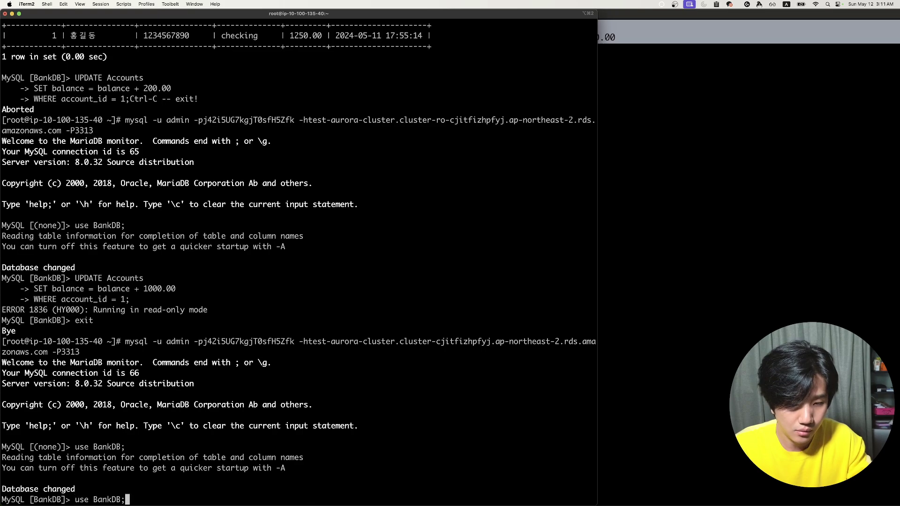
{"action": "key", "text": "Up"}
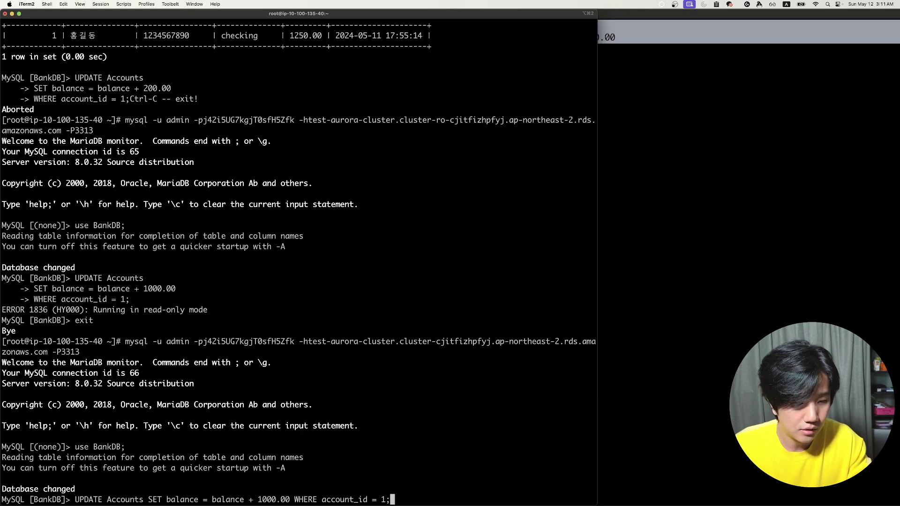
{"action": "key", "text": "Return"}
Rerun the account 1 SELECT from history to confirm the balance is 2250.00.
{"action": "type", "text": "show"}
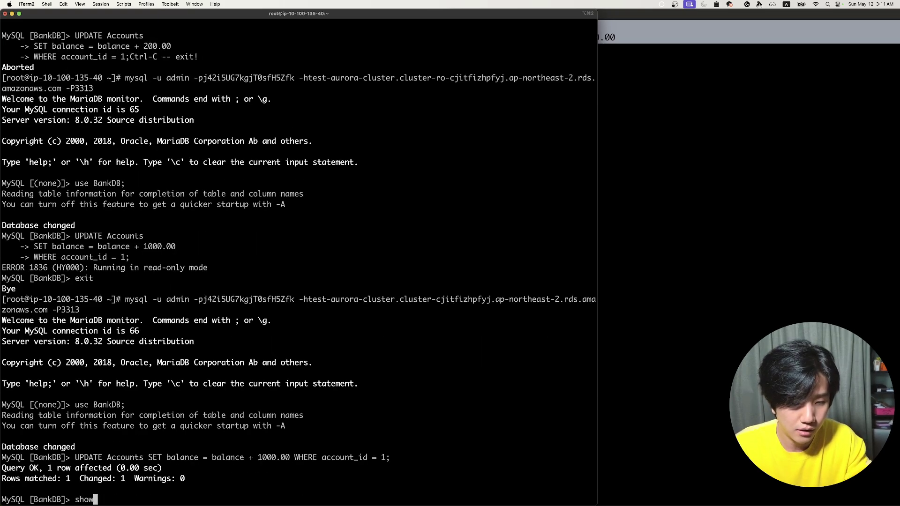
{"action": "key", "text": "BackSpace"}
{"action": "key", "text": "BackSpace"}
{"action": "key", "text": "BackSpace"}
{"action": "key", "text": "BackSpace"}
{"action": "key", "text": "BackSpace"}
{"action": "type", "text": "s"}
{"action": "key", "text": "BackSpace"}
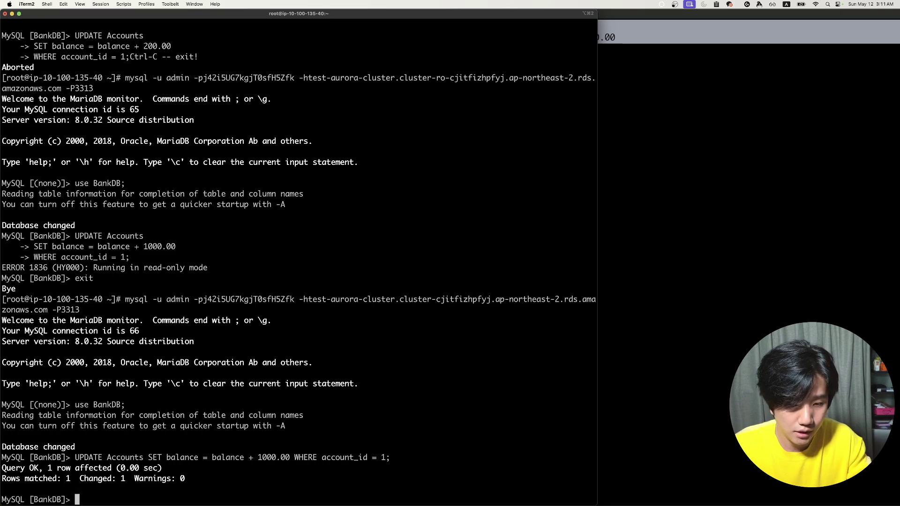
{"action": "key", "text": "Up"}
{"action": "key", "text": "Up"}
{"action": "key", "text": "Down"}
{"action": "key", "text": "Up"}
{"action": "key", "text": "Up"}
{"action": "key", "text": "Up"}
{"action": "key", "text": "Up"}
{"action": "key", "text": "Up"}
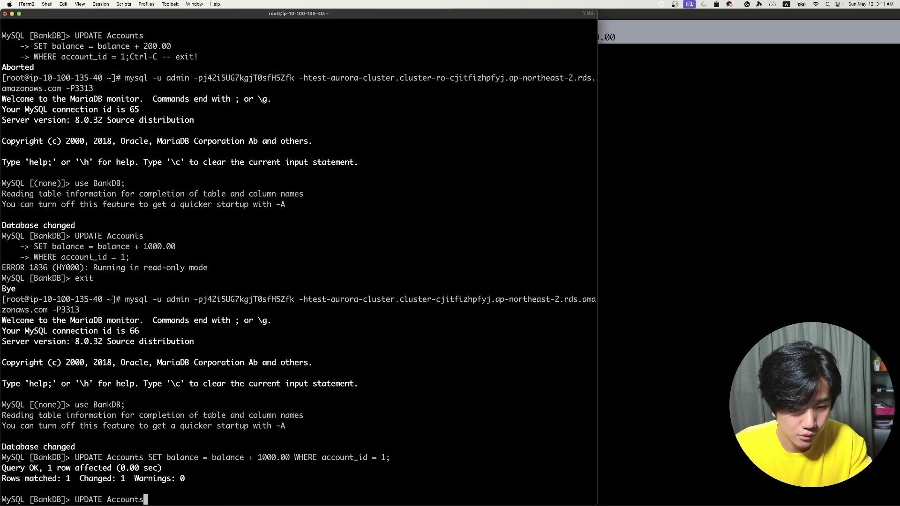
{"action": "key", "text": "Up"}
{"action": "key", "text": "Down"}
{"action": "key", "text": "Up"}
{"action": "key", "text": "Down"}
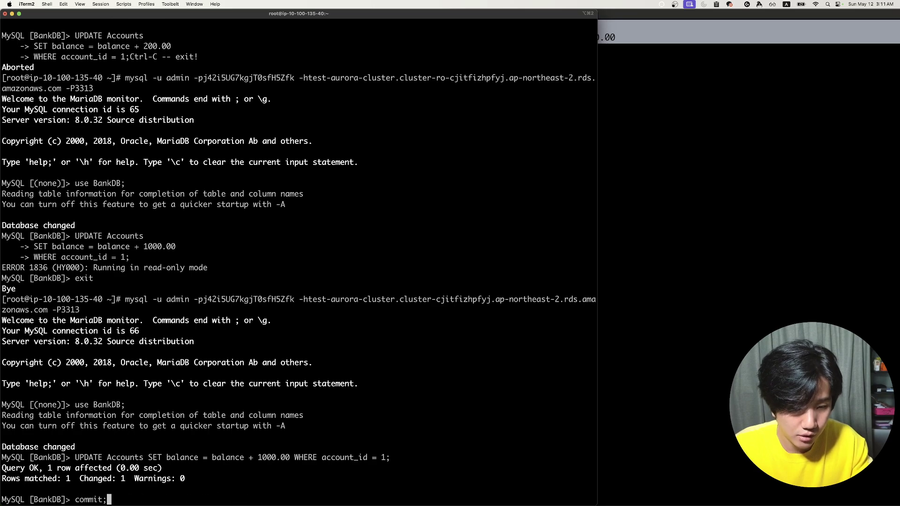
{"action": "key", "text": "Up"}
{"action": "key", "text": "Return"}
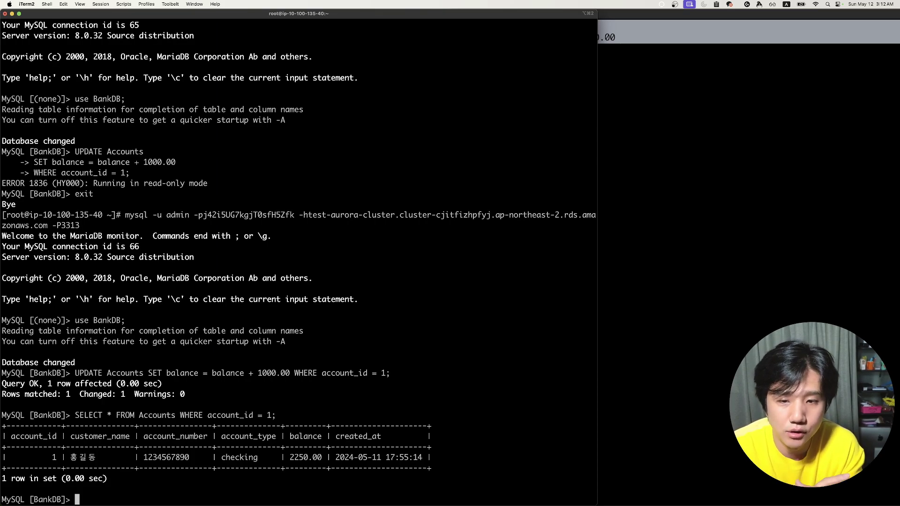
{"action": "key", "text": "ctrl+Right"}
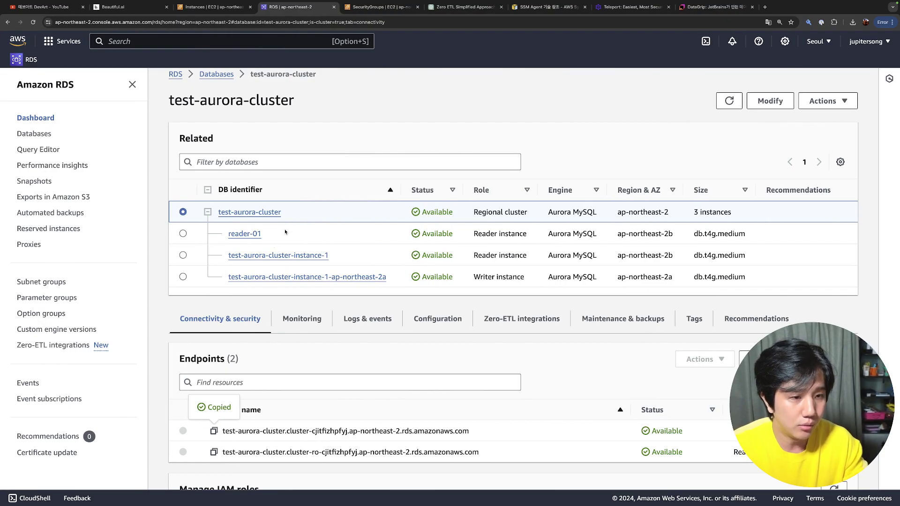
Open Performance Insights for the writer instance in the legacy view and scroll its metrics.
{"action": "right_click", "coordinate": [303, 218]}
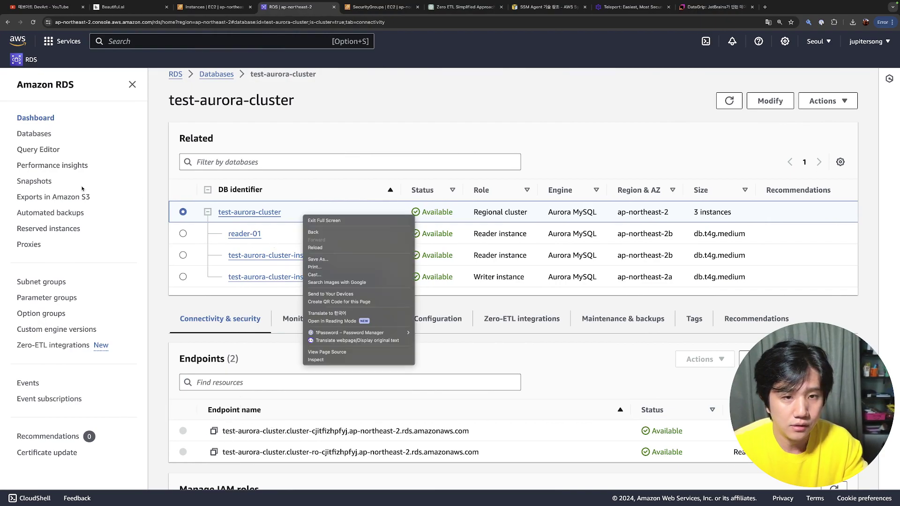
{"action": "left_click", "coordinate": [78, 170]}
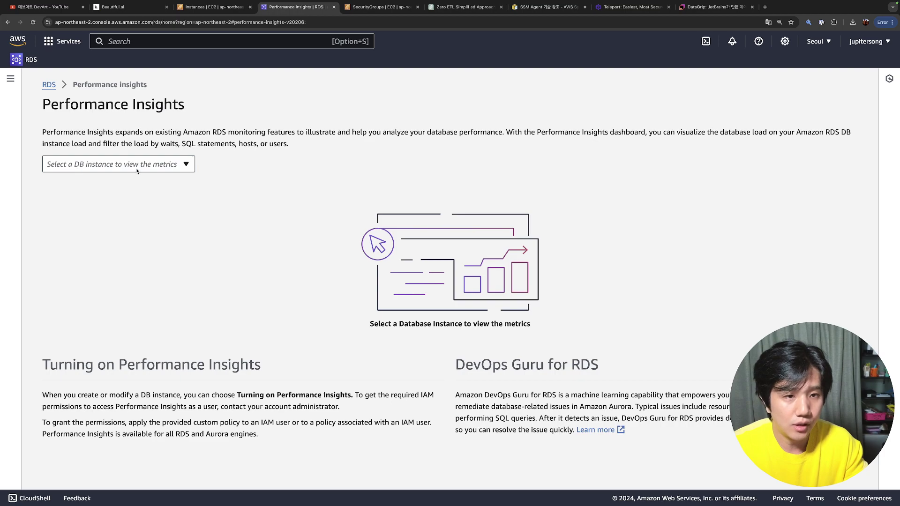
{"action": "left_click", "coordinate": [138, 170]}
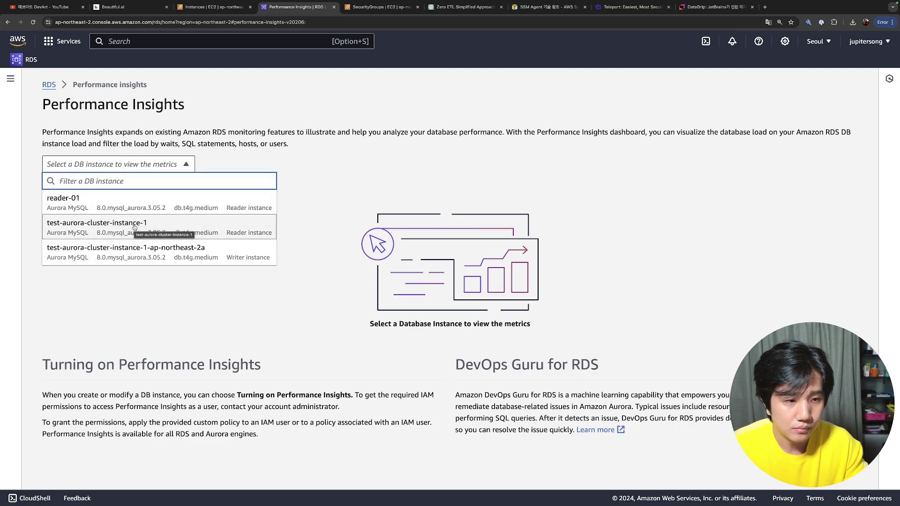
{"action": "left_click", "coordinate": [121, 254]}
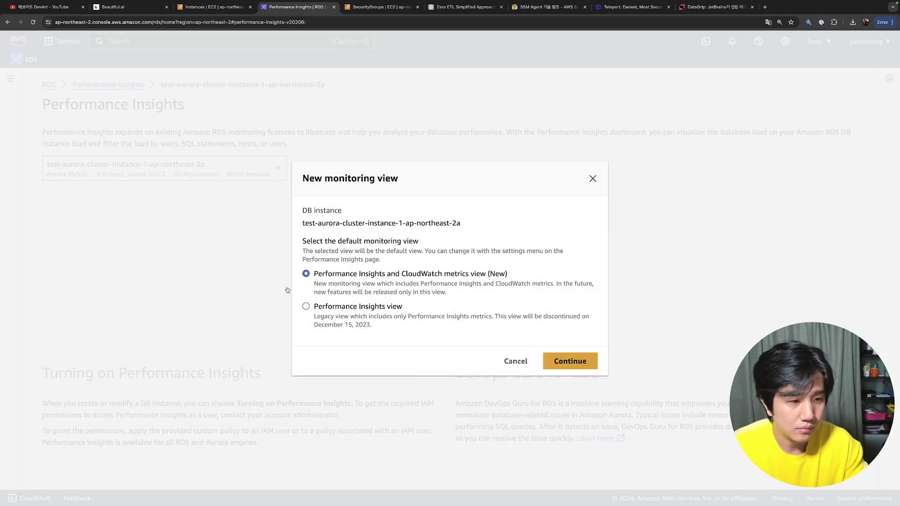
{"action": "left_click", "coordinate": [522, 323]}
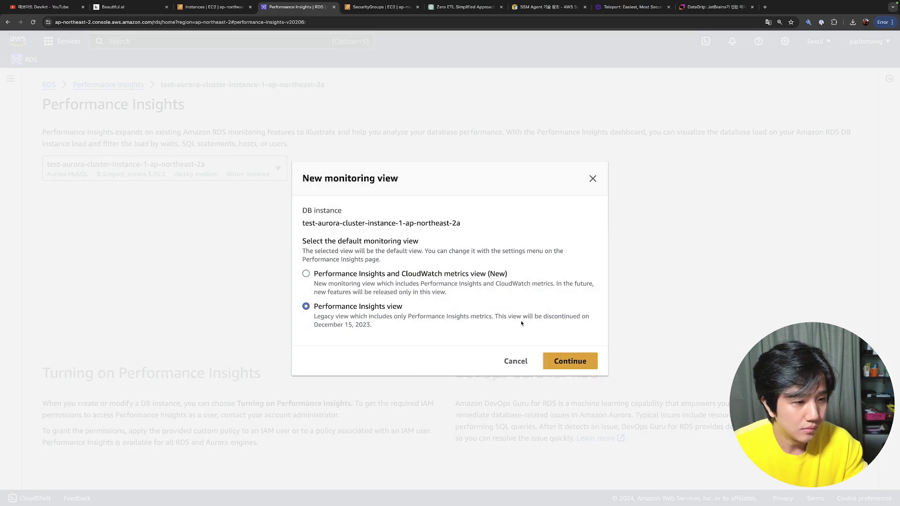
{"action": "left_click", "coordinate": [566, 362]}
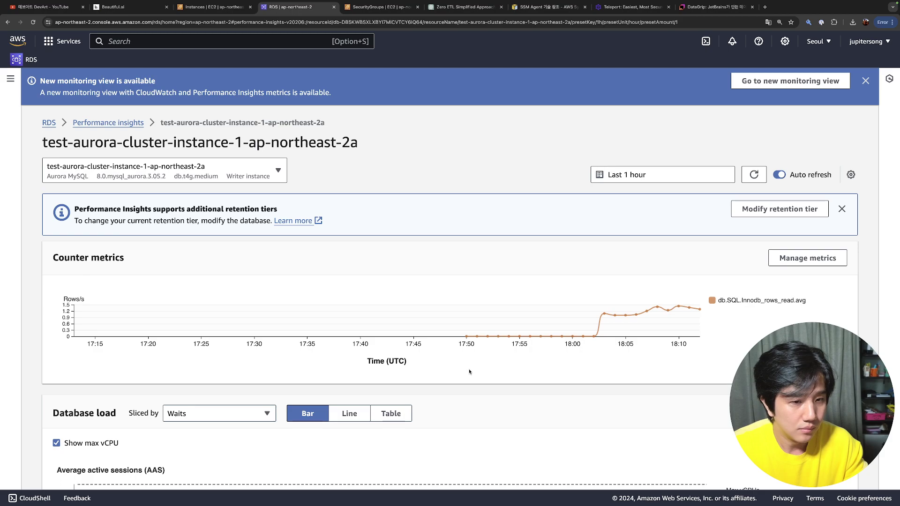
{"action": "scroll", "coordinate": [469, 370], "scroll_direction": "down", "scroll_amount": 1}
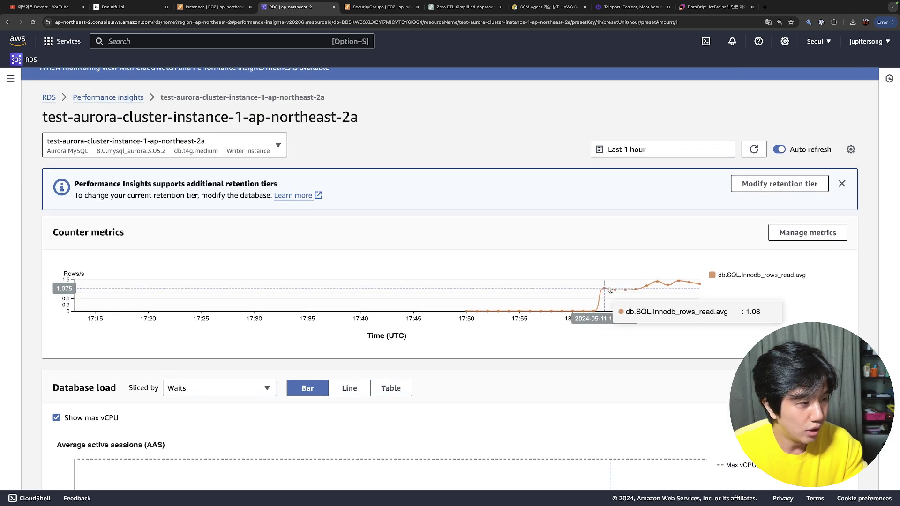
{"action": "scroll", "coordinate": [600, 293], "scroll_direction": "down", "scroll_amount": 5}
{"action": "scroll", "coordinate": [611, 290], "scroll_direction": "down", "scroll_amount": 7}
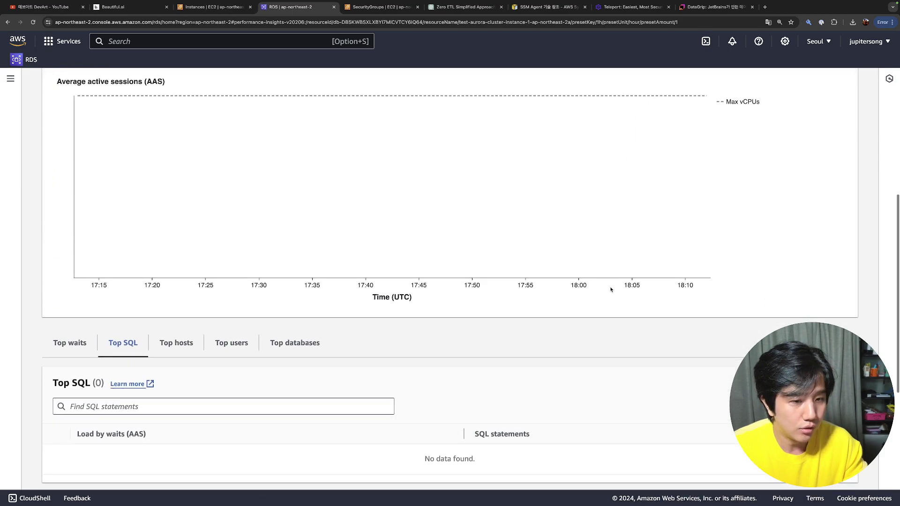
{"action": "scroll", "coordinate": [610, 289], "scroll_direction": "up", "scroll_amount": 13}
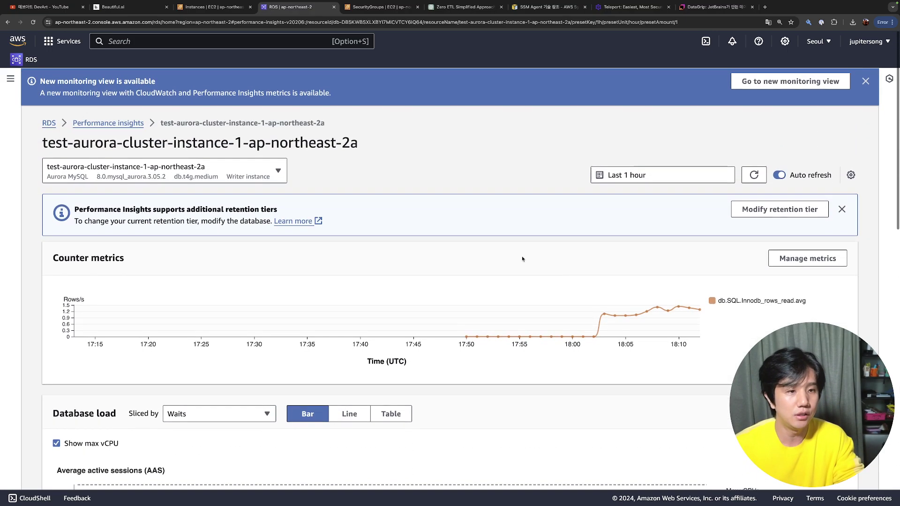
Switch the Performance Insights instance to test-aurora-cluster-instance-1 and review its charts.
{"action": "left_click", "coordinate": [220, 171]}
{"action": "left_click", "coordinate": [222, 252]}
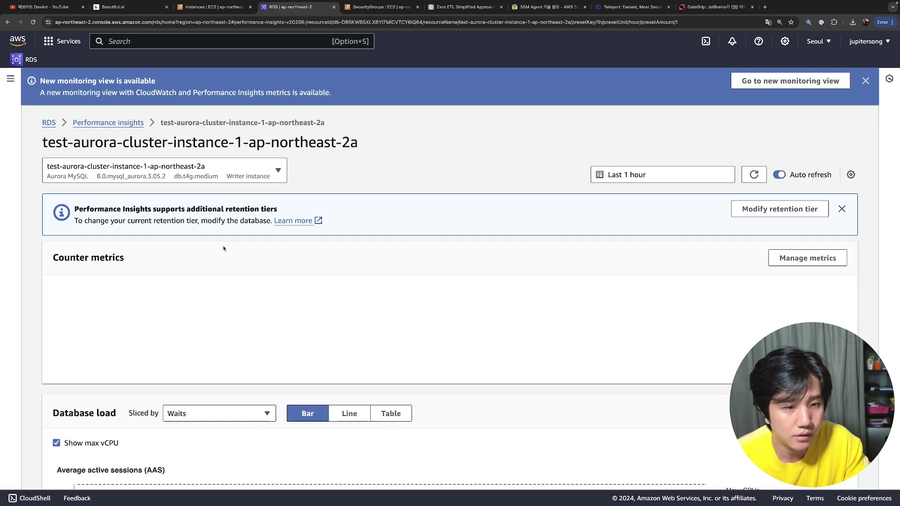
{"action": "left_click", "coordinate": [225, 171]}
{"action": "left_click", "coordinate": [234, 241]}
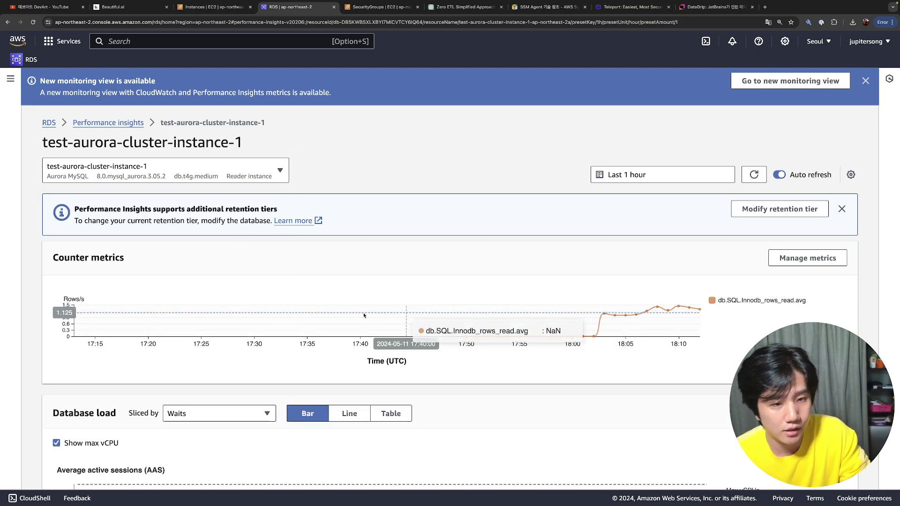
{"action": "scroll", "coordinate": [478, 320], "scroll_direction": "down", "scroll_amount": 5}
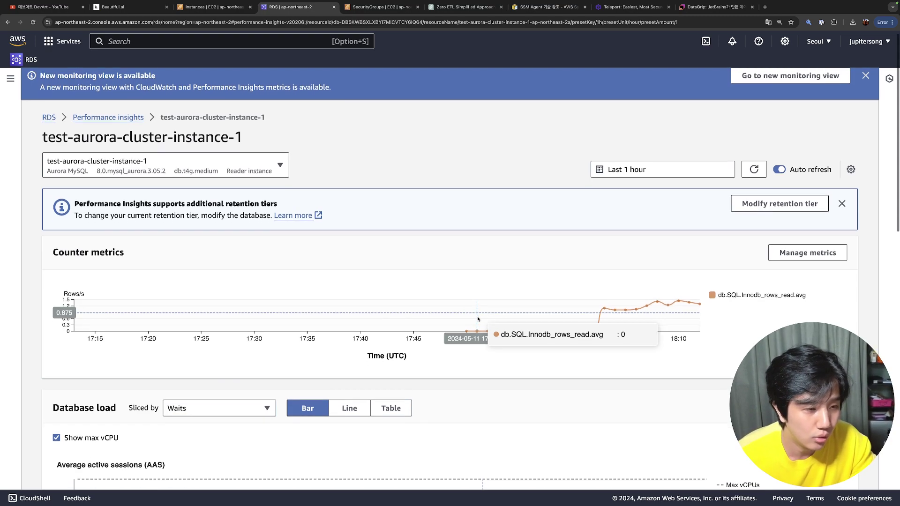
{"action": "scroll", "coordinate": [477, 317], "scroll_direction": "down", "scroll_amount": 5}
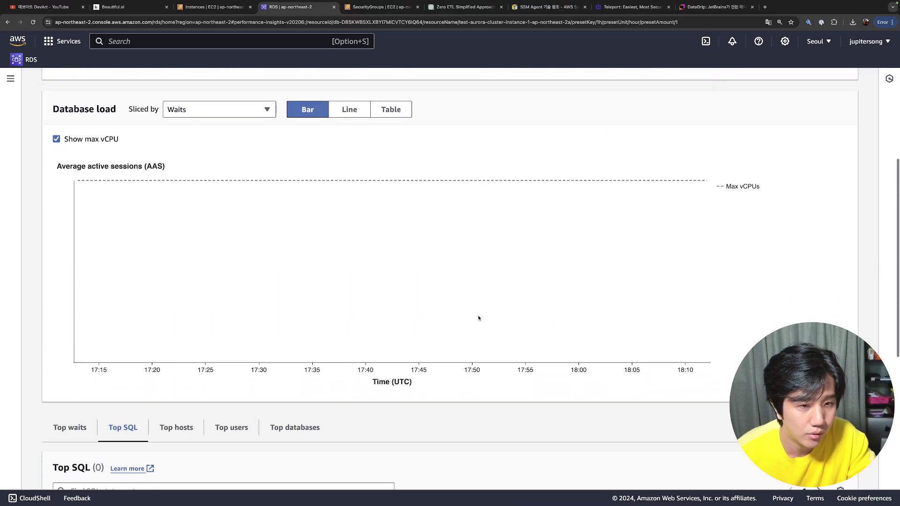
{"action": "scroll", "coordinate": [346, 312], "scroll_direction": "down", "scroll_amount": 1}
{"action": "scroll", "coordinate": [346, 312], "scroll_direction": "down", "scroll_amount": 4}
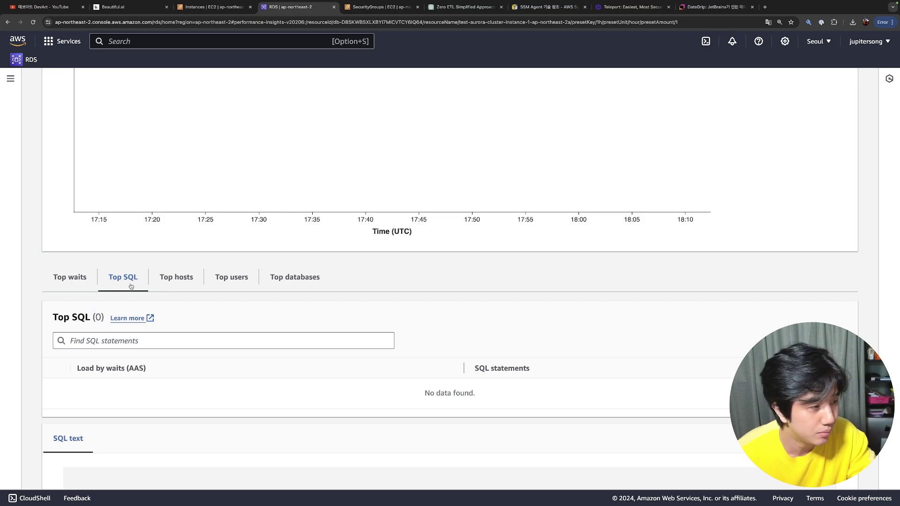
Check the Top hosts, Top users and Top databases breakdowns.
{"action": "left_click", "coordinate": [172, 281]}
{"action": "left_click", "coordinate": [220, 328]}
{"action": "left_click", "coordinate": [279, 342]}
{"action": "left_click", "coordinate": [240, 346]}
{"action": "scroll", "coordinate": [205, 355], "scroll_direction": "up", "scroll_amount": 10}
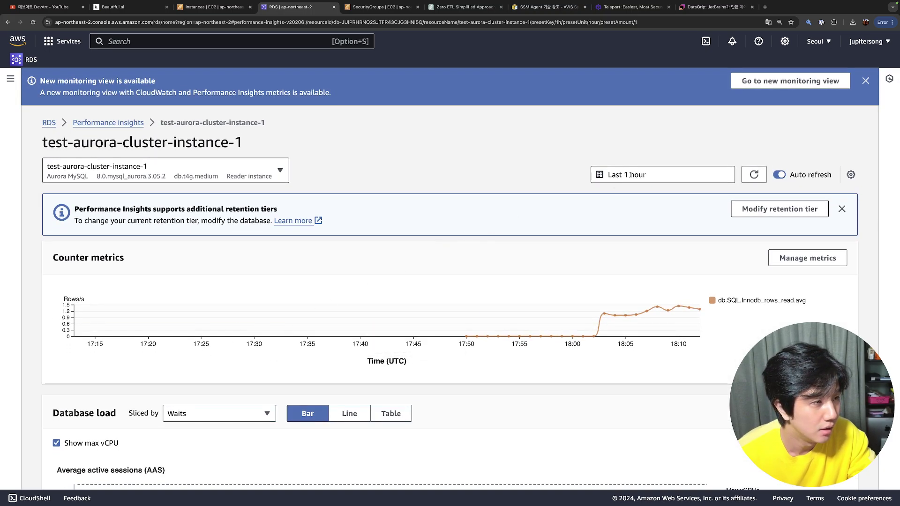
Set the Performance Insights time range to Last 5 minutes.
{"action": "left_click", "coordinate": [629, 175]}
{"action": "left_click", "coordinate": [632, 236]}
{"action": "left_click", "coordinate": [837, 352]}
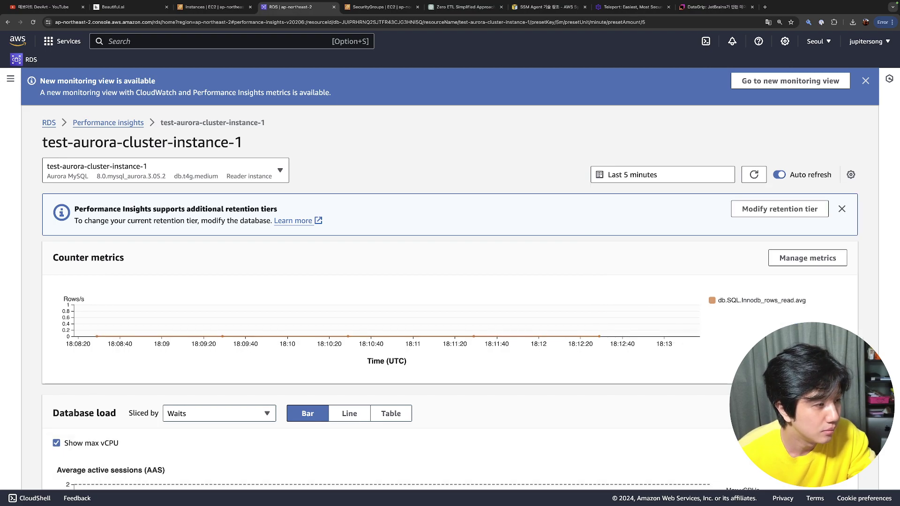
{"action": "scroll", "coordinate": [541, 271], "scroll_direction": "down", "scroll_amount": 5}
{"action": "scroll", "coordinate": [541, 271], "scroll_direction": "up", "scroll_amount": 5}
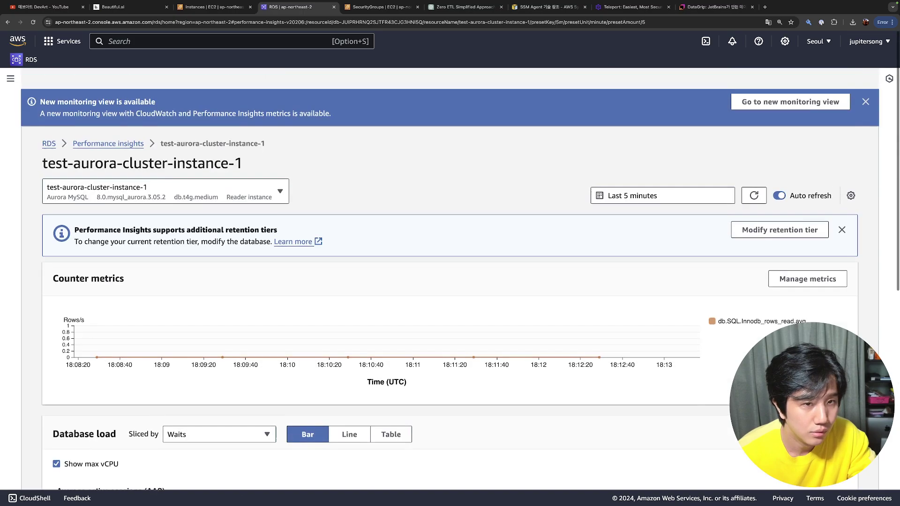
Switch to the writer instance and review its Top hosts, waits, SQL, users and databases.
{"action": "left_click", "coordinate": [238, 175]}
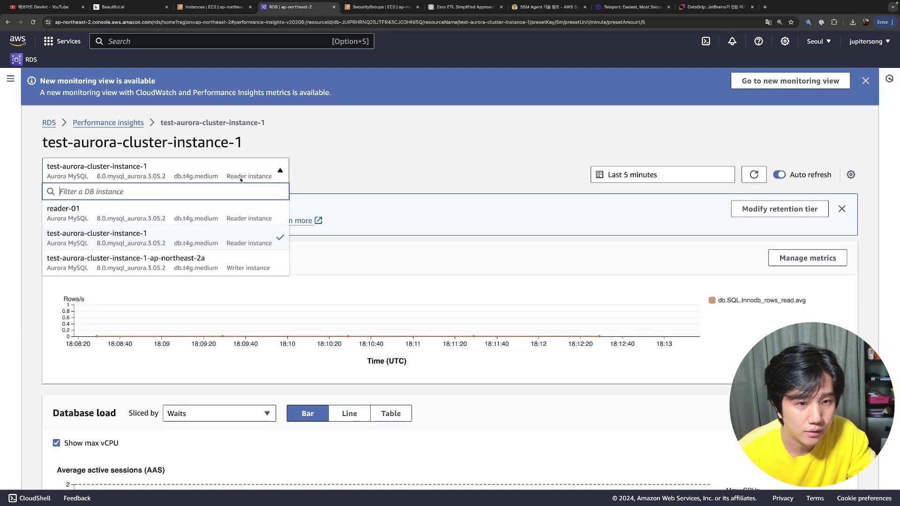
{"action": "left_click", "coordinate": [228, 260]}
{"action": "scroll", "coordinate": [229, 259], "scroll_direction": "down", "scroll_amount": 9}
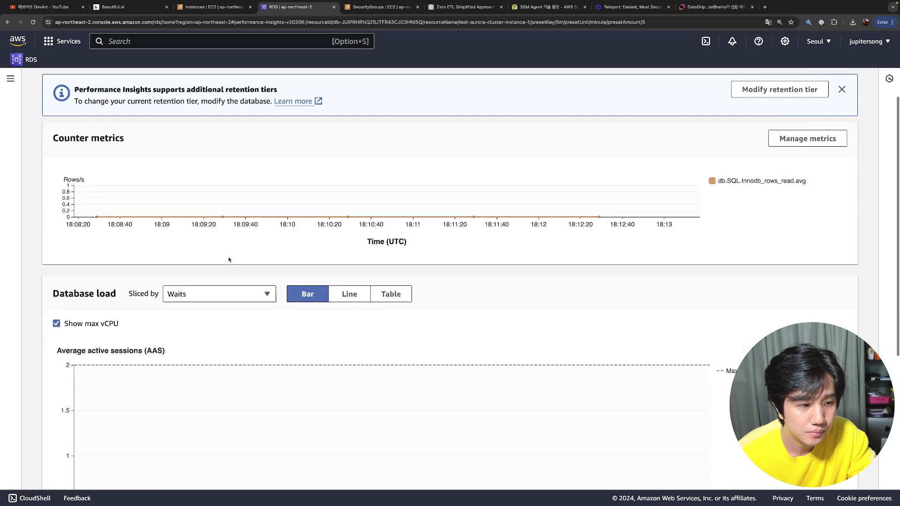
{"action": "left_click", "coordinate": [161, 340]}
{"action": "left_click", "coordinate": [79, 341]}
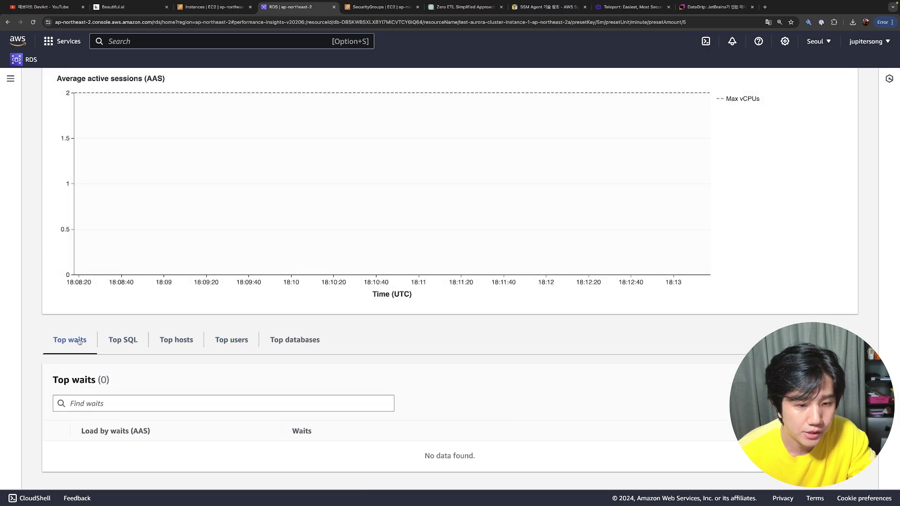
{"action": "left_click", "coordinate": [129, 344]}
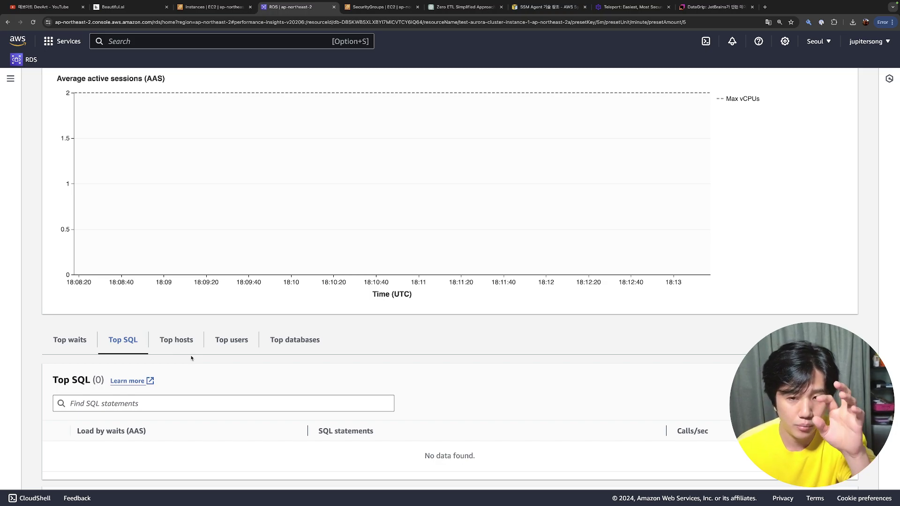
{"action": "left_click", "coordinate": [230, 345]}
{"action": "left_click", "coordinate": [292, 345]}
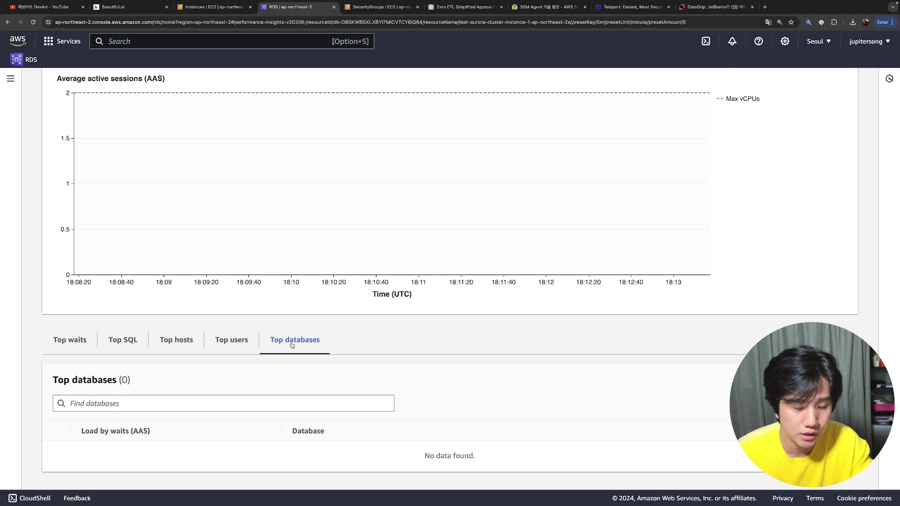
{"action": "scroll", "coordinate": [292, 345], "scroll_direction": "up", "scroll_amount": 10}
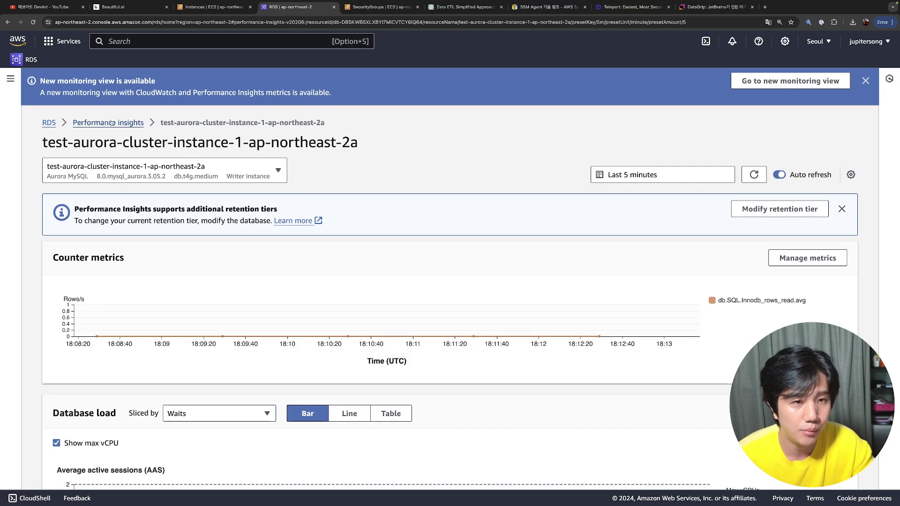
Go back to the RDS dashboard and show its navigation panel.
{"action": "left_click", "coordinate": [109, 123]}
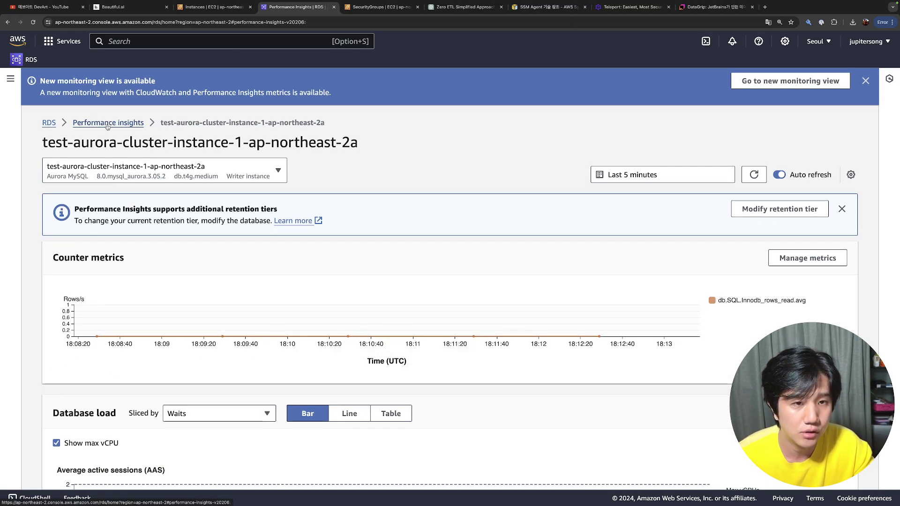
{"action": "left_click", "coordinate": [50, 124]}
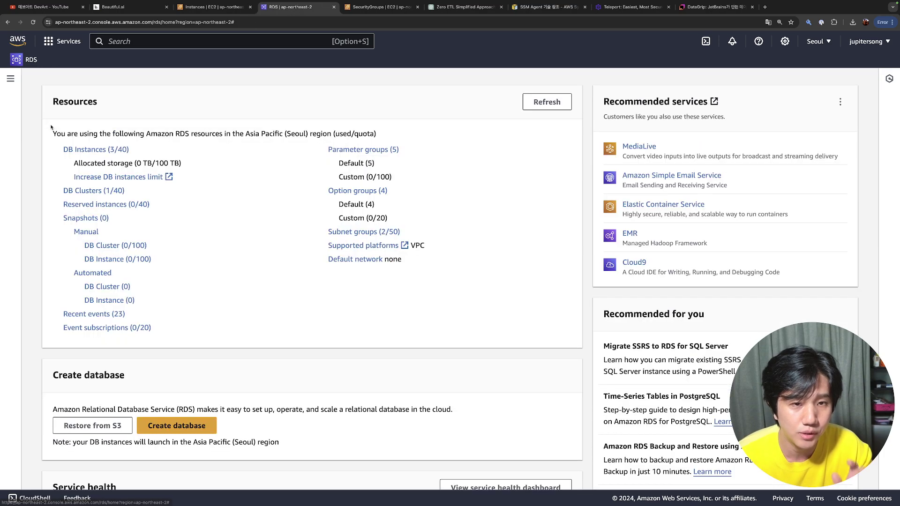
{"action": "left_click", "coordinate": [10, 79]}
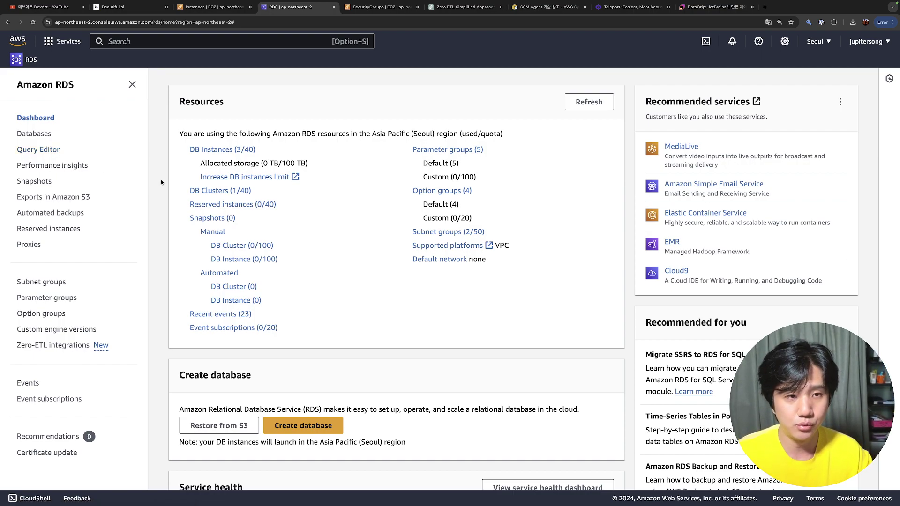
{"action": "key", "text": "ctrl+Up"}
Exit the writer-endpoint MySQL session with 'exit;' and return to the RDS dashboard.
{"action": "left_click", "coordinate": [165, 268]}
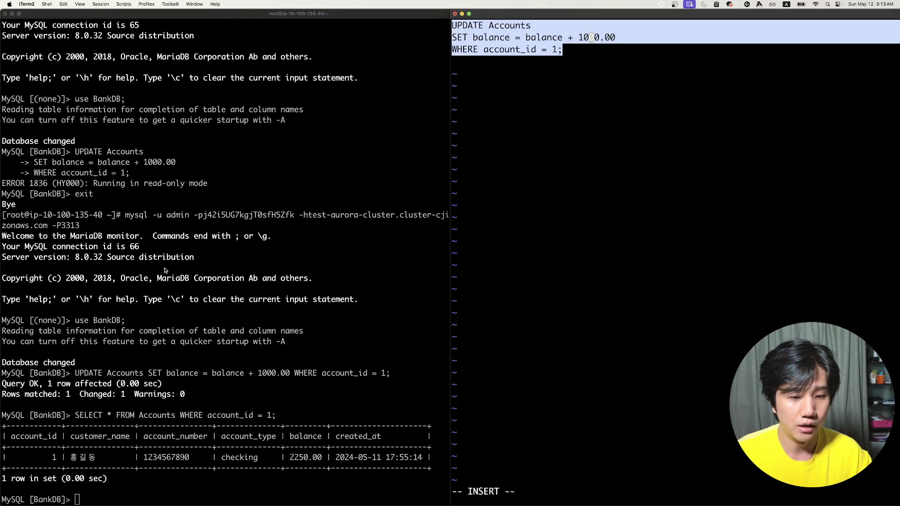
{"action": "type", "text": "exit;"}
{"action": "key", "text": "Return"}
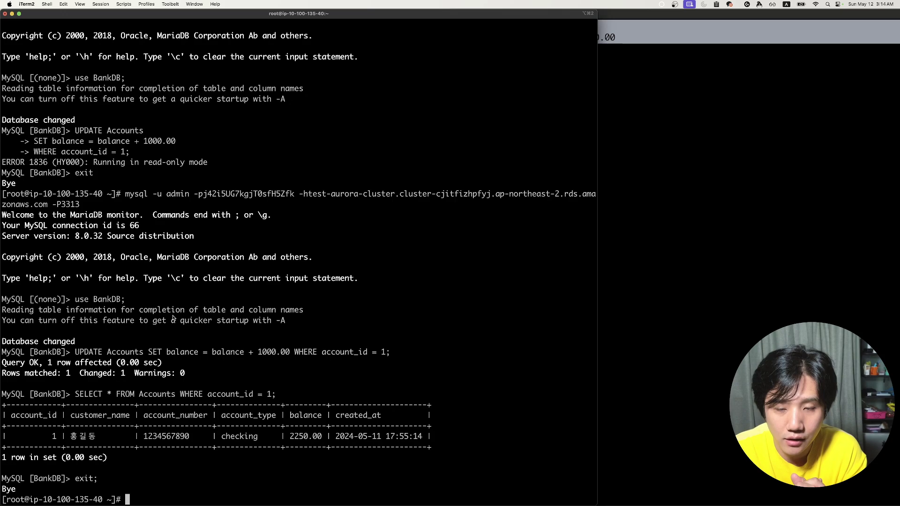
{"action": "key", "text": "ctrl+Right"}
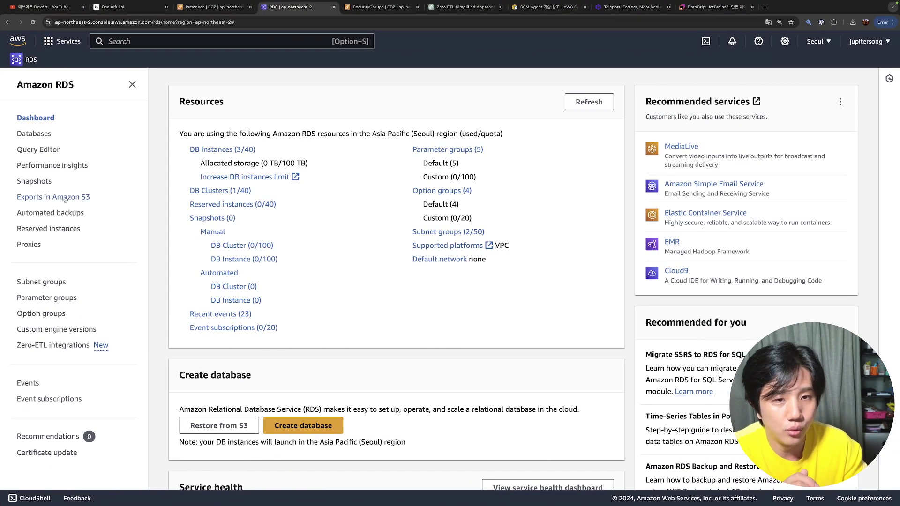
Open Databases, check test-aurora-cluster's Actions (Delete disabled), then select the writer instance.
{"action": "left_click", "coordinate": [34, 135]}
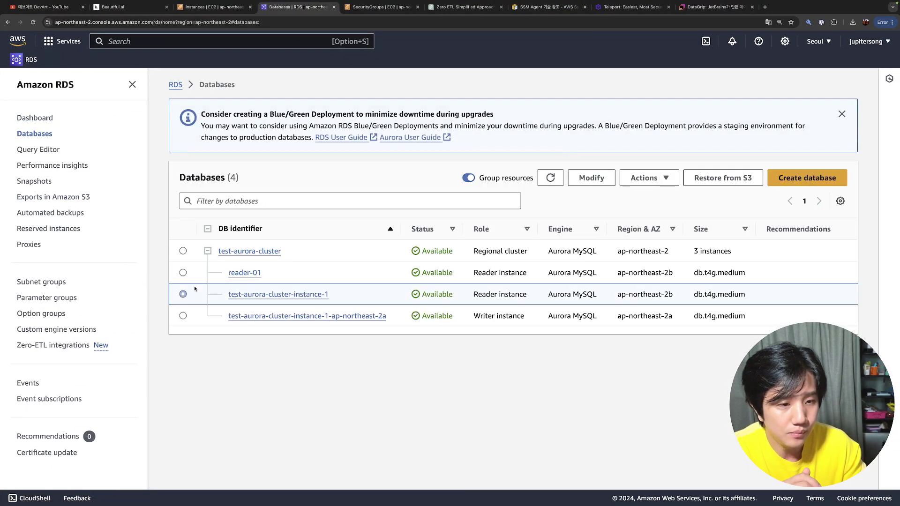
{"action": "left_click", "coordinate": [181, 252]}
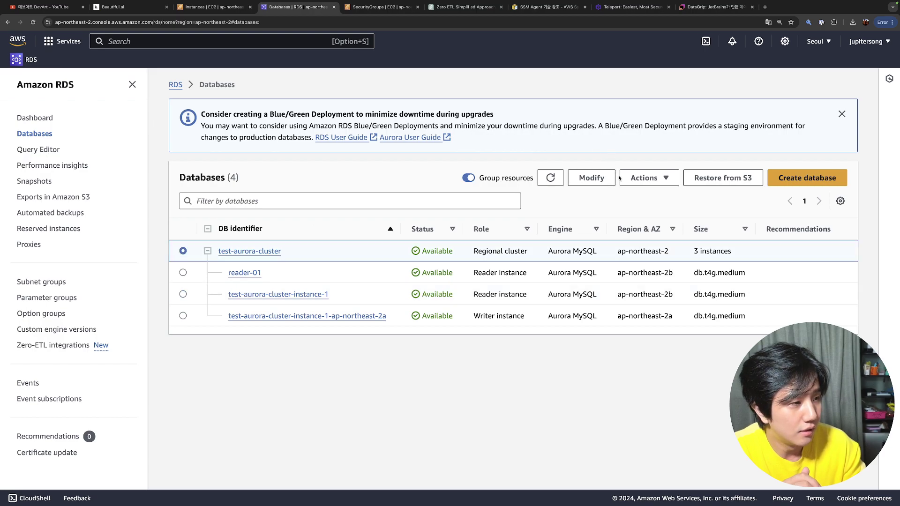
{"action": "left_click", "coordinate": [646, 178]}
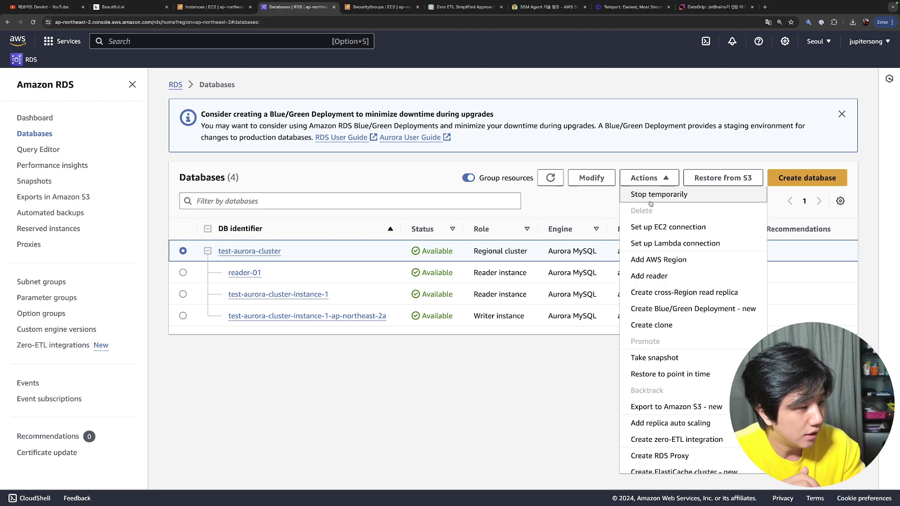
{"action": "scroll", "coordinate": [650, 226], "scroll_direction": "down", "scroll_amount": 1}
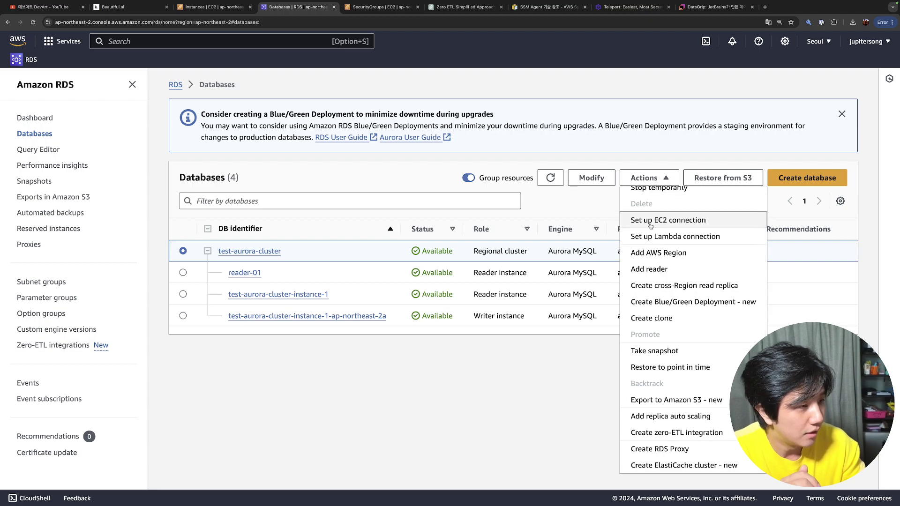
{"action": "left_click", "coordinate": [182, 315]}
{"action": "left_click", "coordinate": [183, 316]}
Delete the writer instance test-aurora-cluster-instance-1-ap-northeast-2a, confirming with 'delete me'.
{"action": "left_click", "coordinate": [645, 177]}
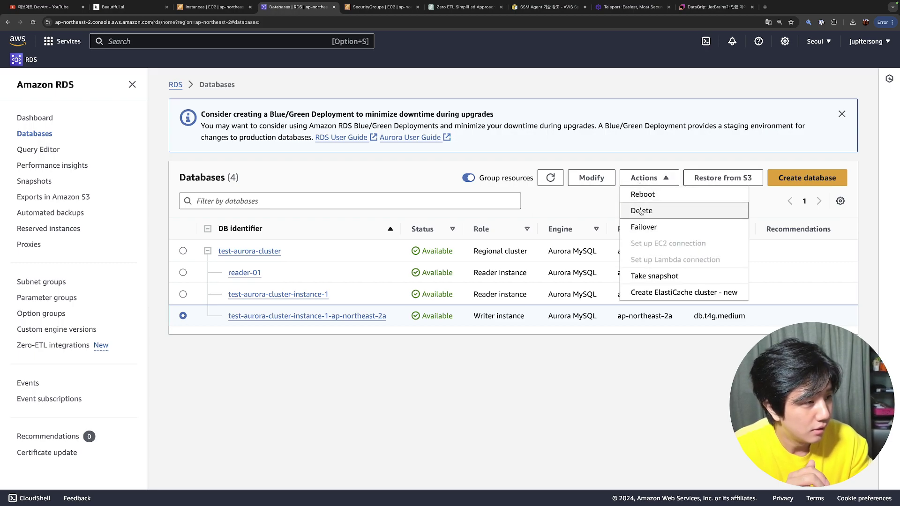
{"action": "left_click", "coordinate": [641, 211]}
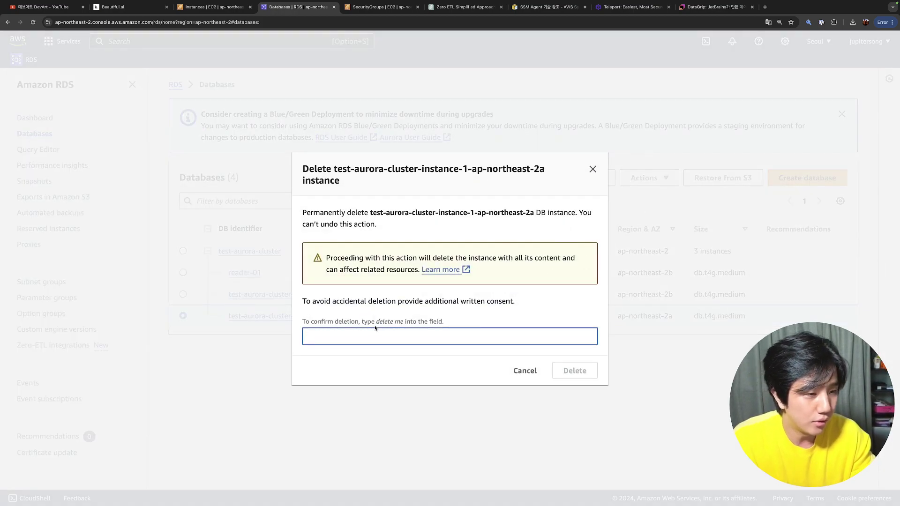
{"action": "left_click_drag", "start_coordinate": [376, 322], "coordinate": [405, 323]}
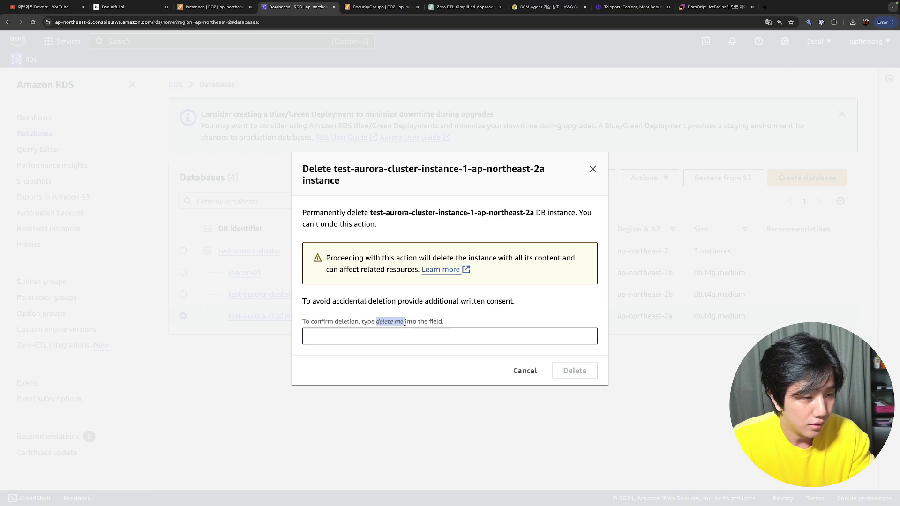
{"action": "key", "text": "super+c"}
{"action": "left_click", "coordinate": [399, 341]}
{"action": "key", "text": "super+v"}
{"action": "left_click", "coordinate": [568, 369]}
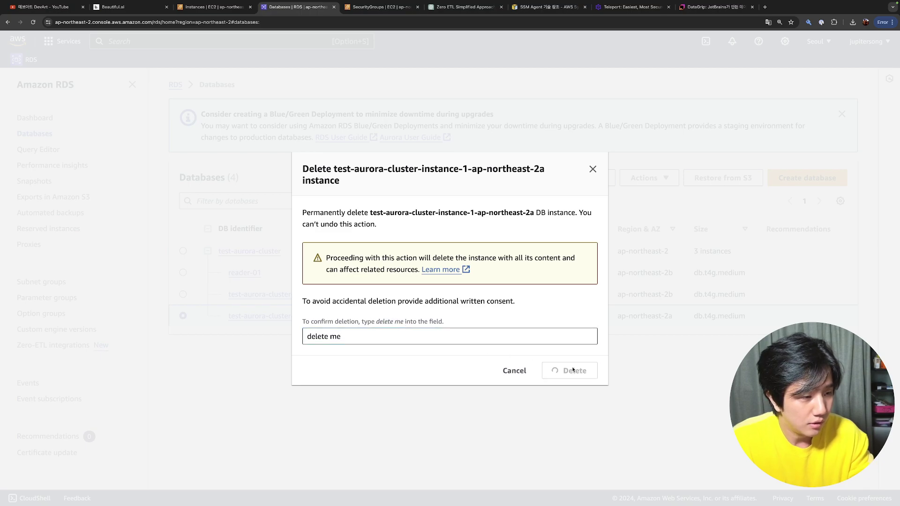
Delete test-aurora-cluster-instance-1, confirming with 'delete me'.
{"action": "left_click", "coordinate": [182, 321]}
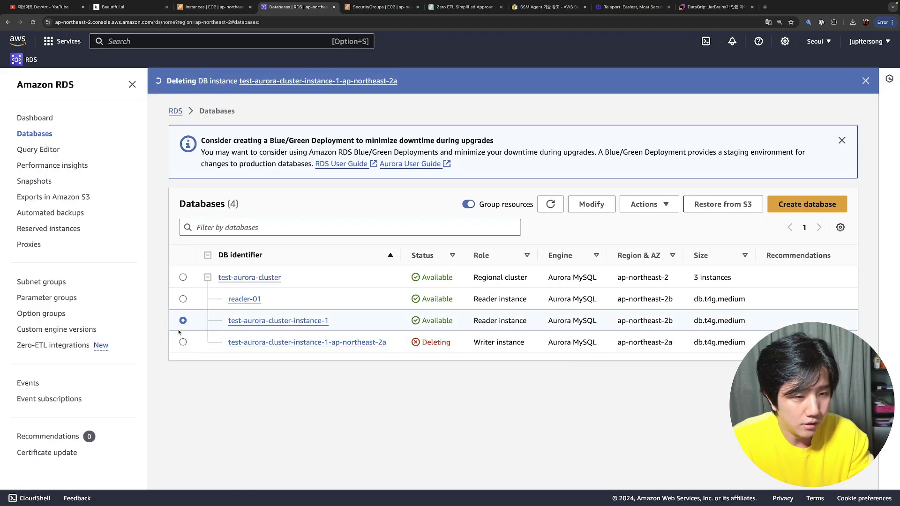
{"action": "left_click", "coordinate": [644, 204]}
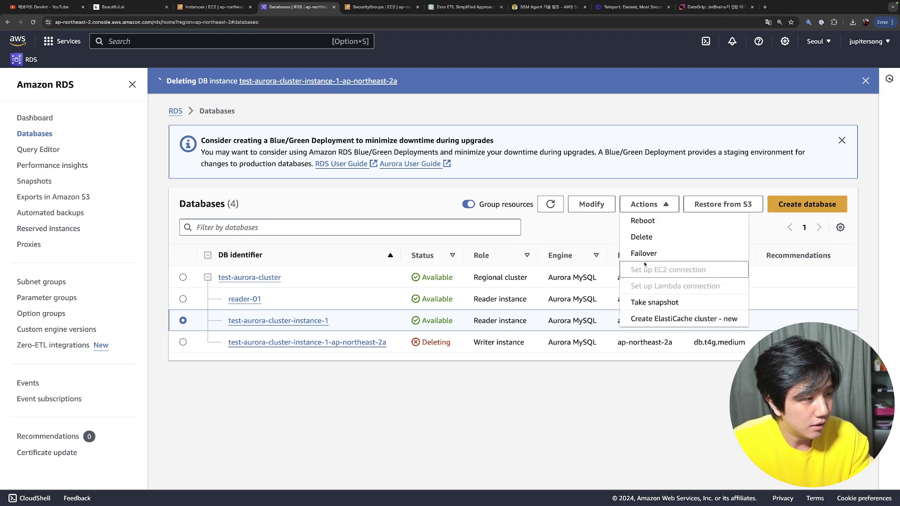
{"action": "left_click", "coordinate": [652, 238]}
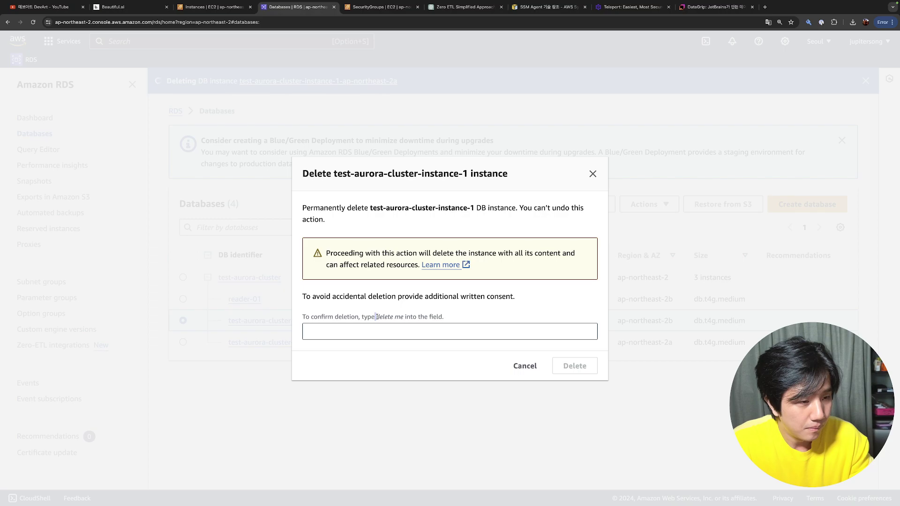
{"action": "left_click_drag", "start_coordinate": [377, 317], "coordinate": [402, 316]}
{"action": "left_click", "coordinate": [396, 334]}
{"action": "key", "text": "ctrl+v"}
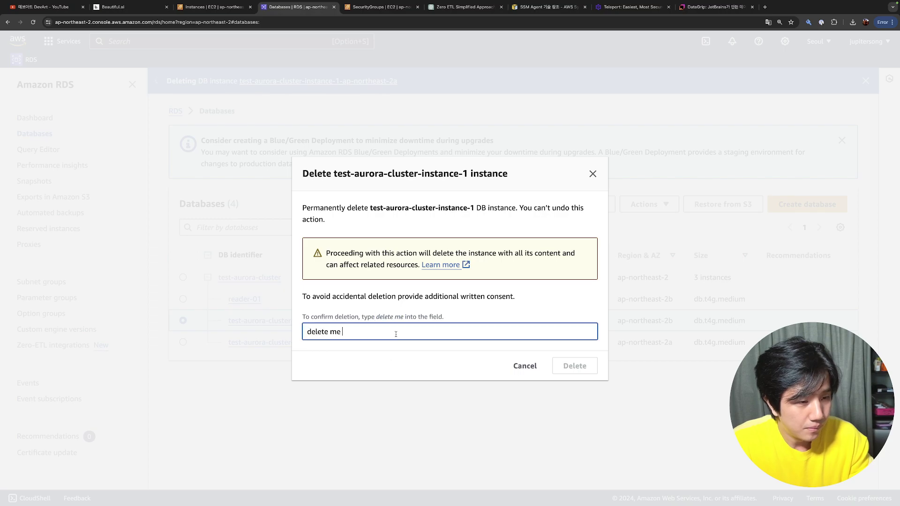
{"action": "key", "text": "Return"}
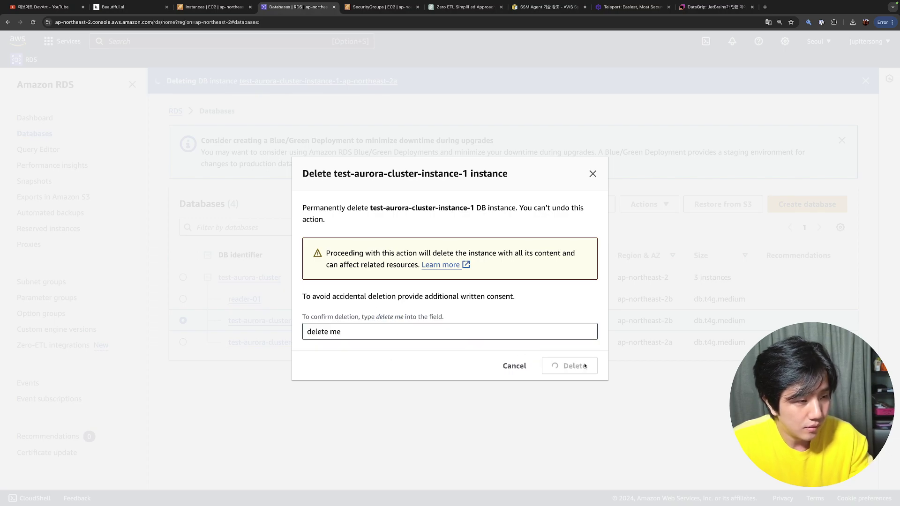
{"action": "left_click", "coordinate": [188, 312]}
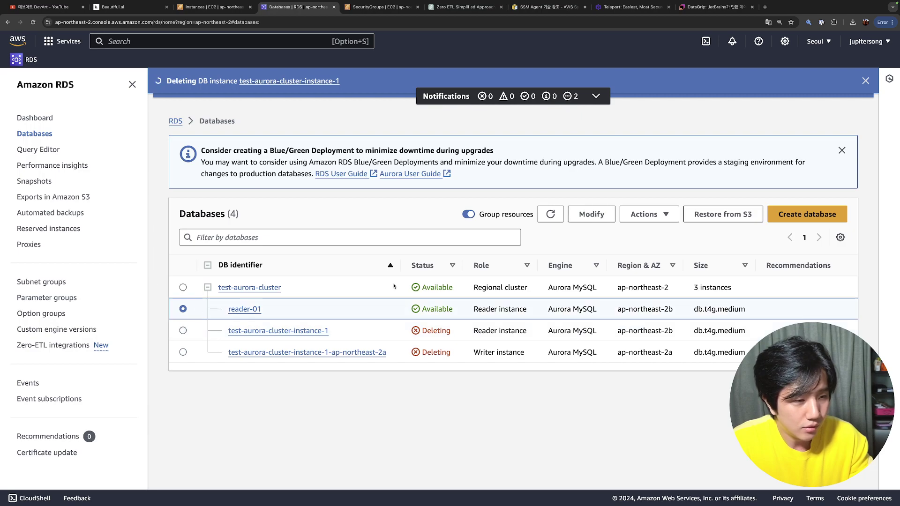
{"action": "left_click", "coordinate": [644, 214]}
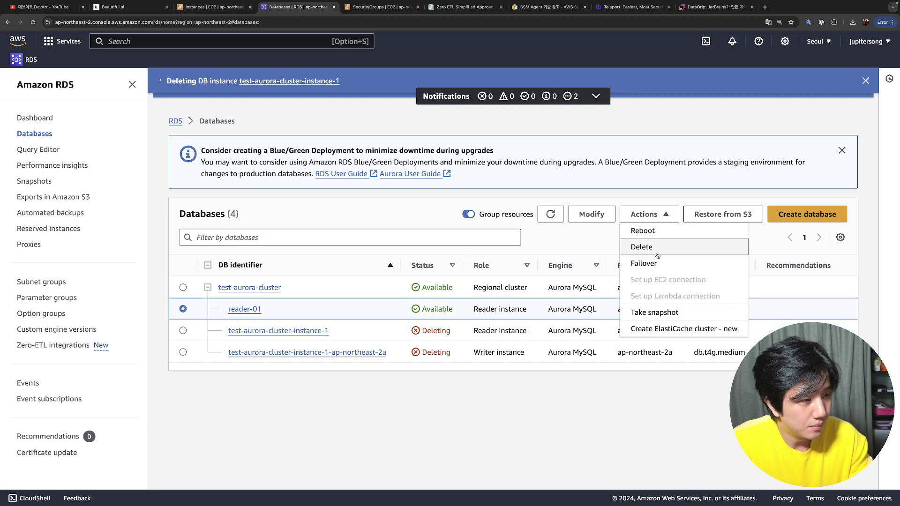
{"action": "left_click", "coordinate": [658, 248]}
{"action": "left_click", "coordinate": [589, 308]}
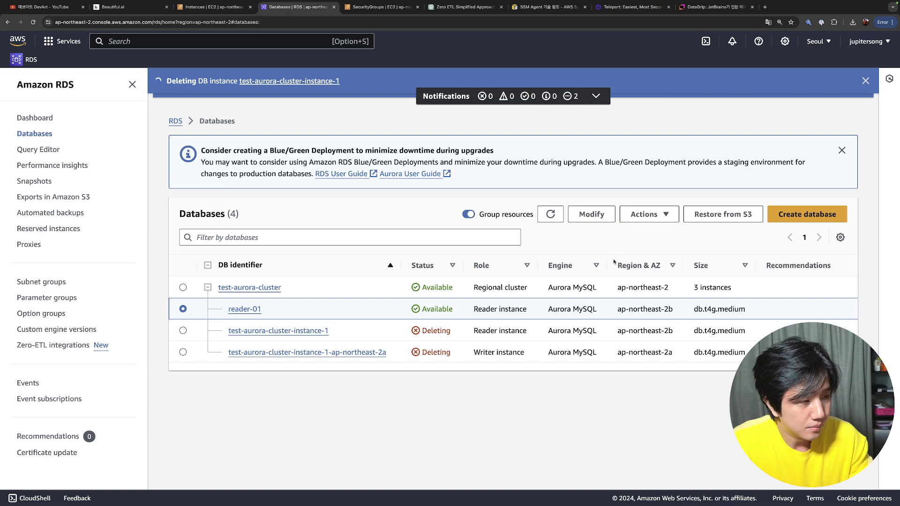
{"action": "left_click", "coordinate": [644, 215]}
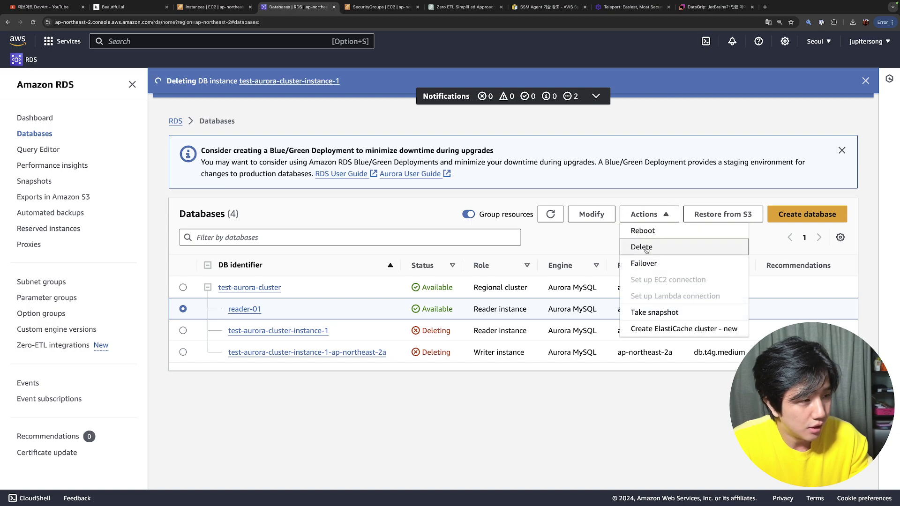
{"action": "left_click", "coordinate": [646, 249]}
{"action": "left_click", "coordinate": [589, 308]}
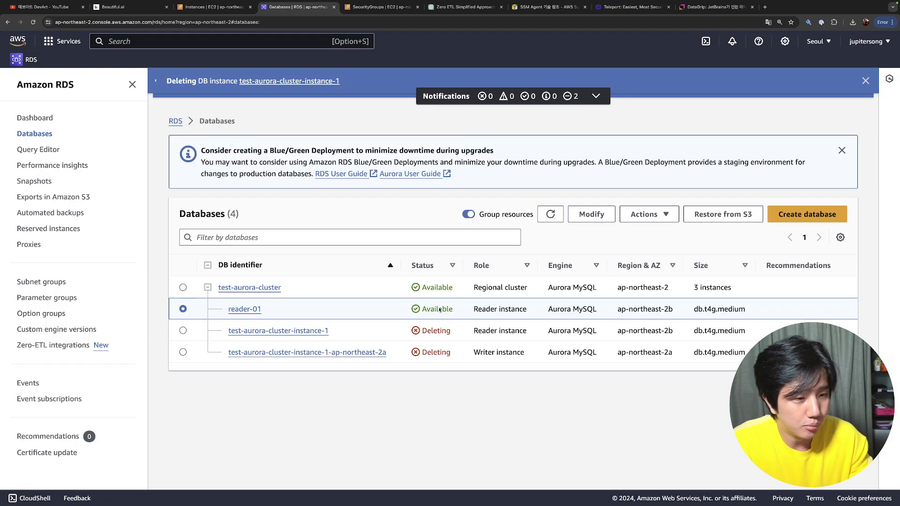
{"action": "right_click", "coordinate": [321, 318]}
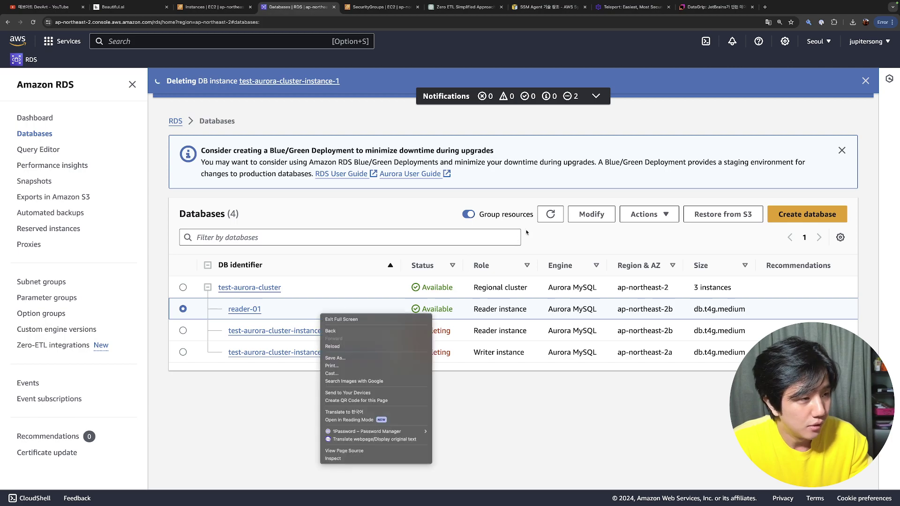
{"action": "left_click", "coordinate": [588, 215]}
{"action": "left_click", "coordinate": [589, 215]}
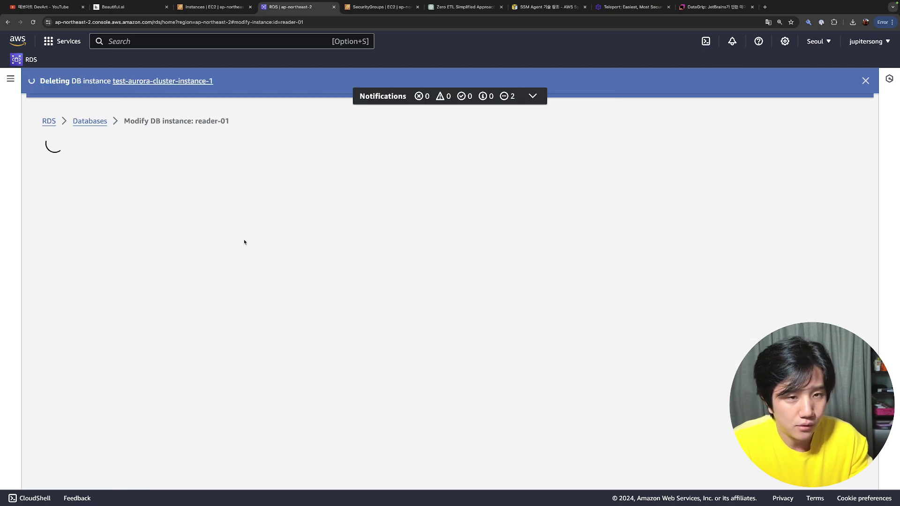
{"action": "scroll", "coordinate": [244, 241], "scroll_direction": "down", "scroll_amount": 10}
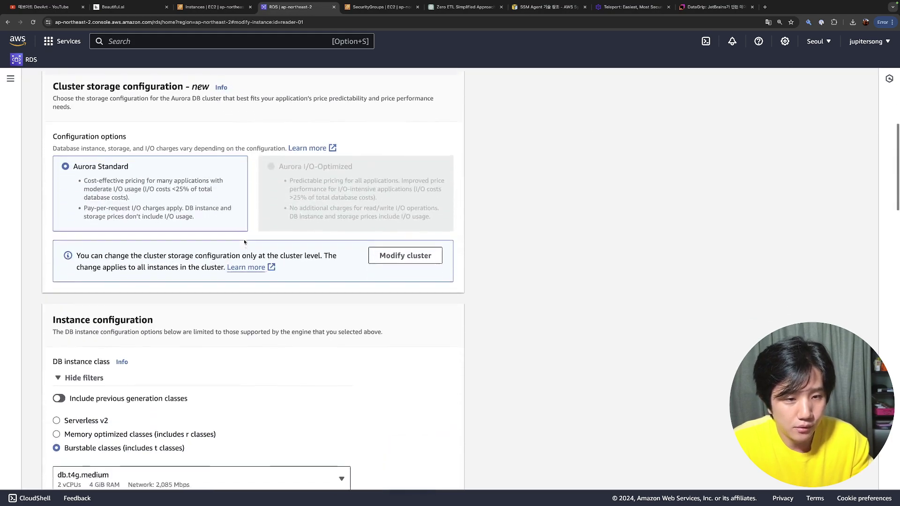
{"action": "scroll", "coordinate": [243, 242], "scroll_direction": "down", "scroll_amount": 15}
{"action": "scroll", "coordinate": [243, 240], "scroll_direction": "down", "scroll_amount": 7}
{"action": "scroll", "coordinate": [243, 239], "scroll_direction": "up", "scroll_amount": 2}
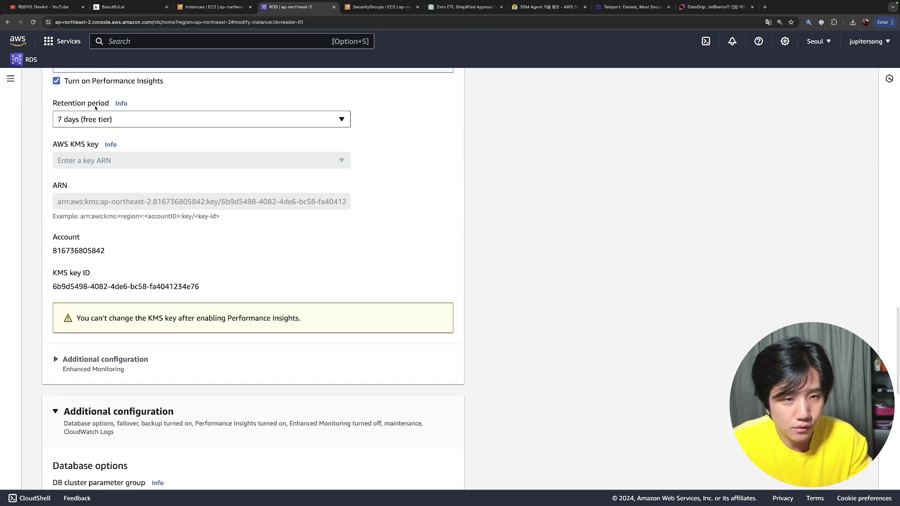
{"action": "scroll", "coordinate": [136, 198], "scroll_direction": "down", "scroll_amount": 12}
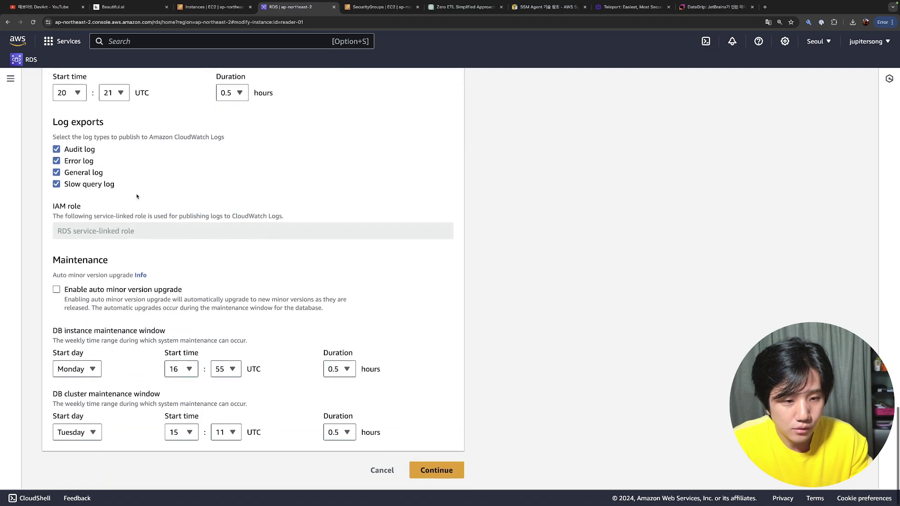
{"action": "scroll", "coordinate": [137, 197], "scroll_direction": "up", "scroll_amount": 5}
{"action": "scroll", "coordinate": [137, 197], "scroll_direction": "up", "scroll_amount": 7}
{"action": "scroll", "coordinate": [137, 197], "scroll_direction": "up", "scroll_amount": 3}
{"action": "left_click", "coordinate": [136, 383]}
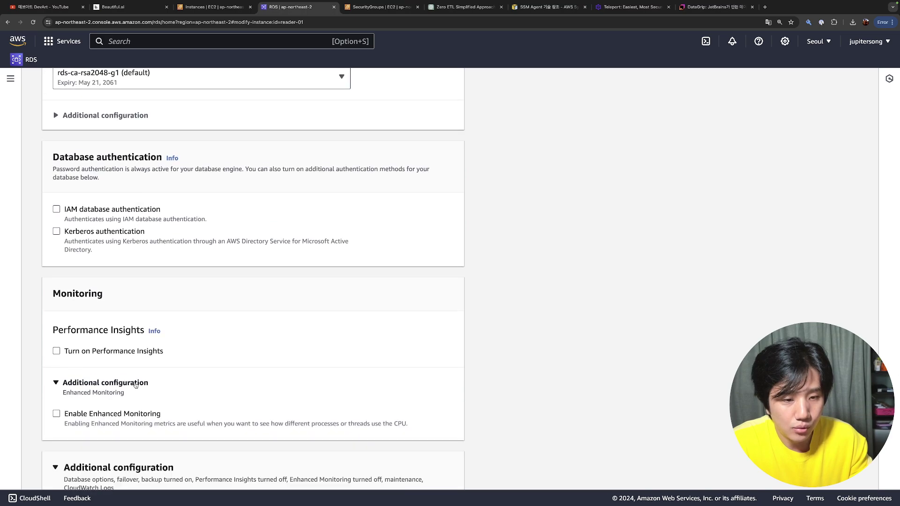
{"action": "scroll", "coordinate": [136, 384], "scroll_direction": "down", "scroll_amount": 12}
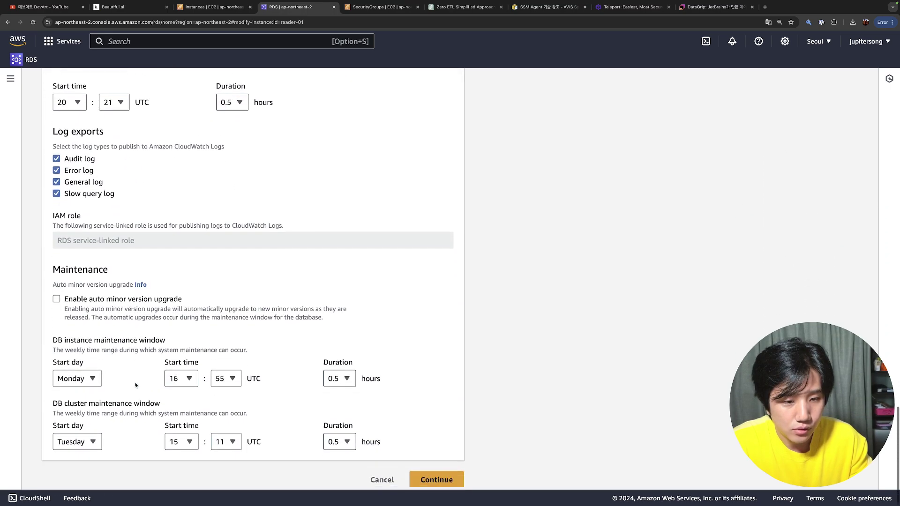
{"action": "scroll", "coordinate": [136, 385], "scroll_direction": "up", "scroll_amount": 8}
{"action": "scroll", "coordinate": [135, 384], "scroll_direction": "up", "scroll_amount": 8}
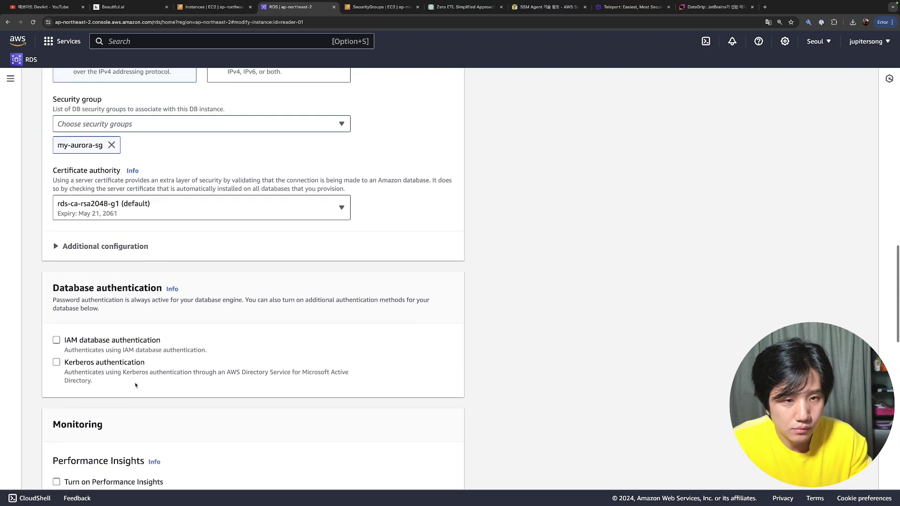
{"action": "scroll", "coordinate": [136, 385], "scroll_direction": "up", "scroll_amount": 2}
{"action": "left_click", "coordinate": [127, 294]}
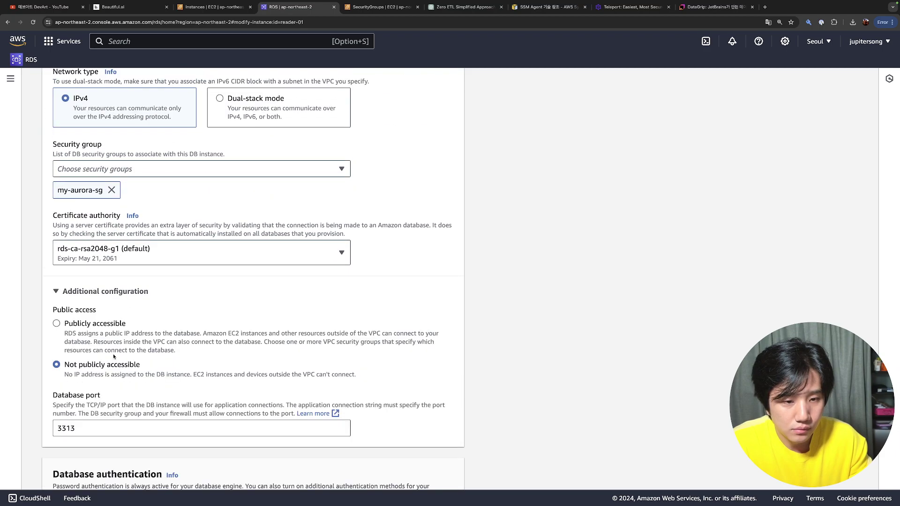
{"action": "scroll", "coordinate": [114, 356], "scroll_direction": "up", "scroll_amount": 9}
{"action": "scroll", "coordinate": [113, 357], "scroll_direction": "up", "scroll_amount": 15}
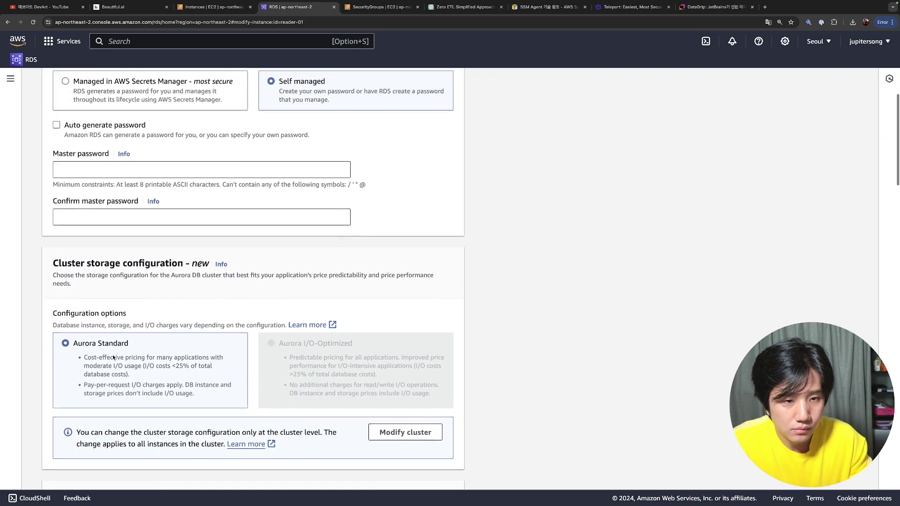
{"action": "scroll", "coordinate": [113, 357], "scroll_direction": "up", "scroll_amount": 12}
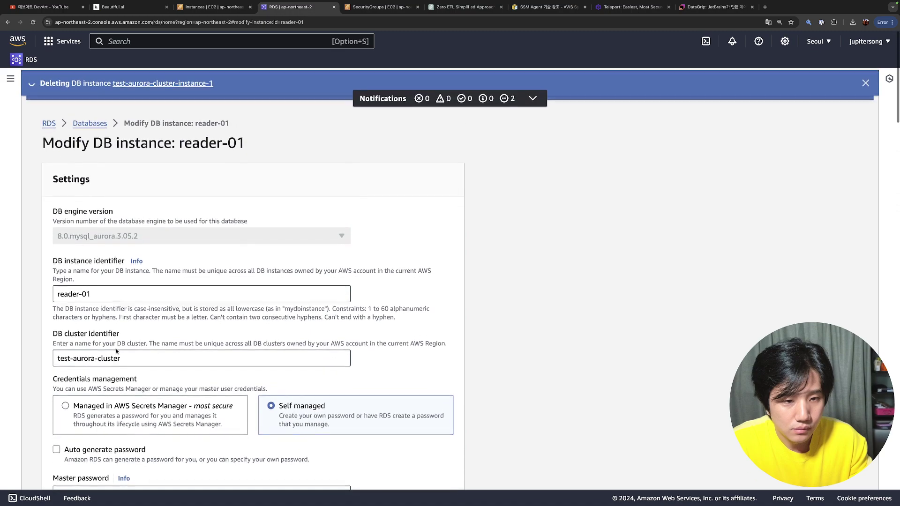
{"action": "left_click", "coordinate": [89, 123]}
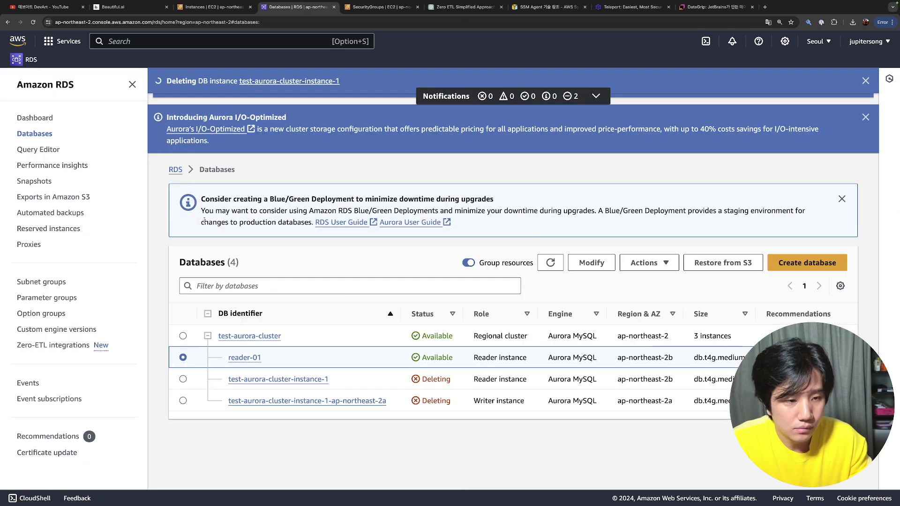
Uncheck Enable deletion protection on test-aurora-cluster and submit the change with Apply immediately.
{"action": "left_click", "coordinate": [183, 336]}
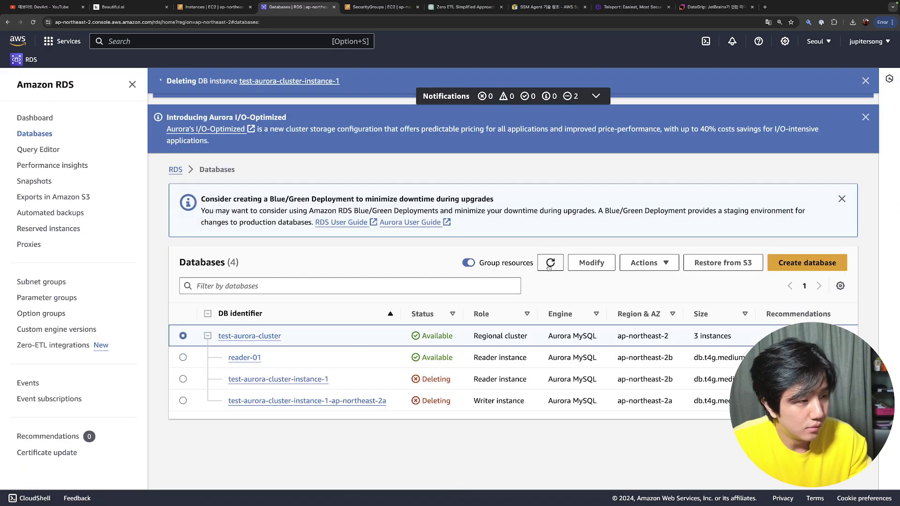
{"action": "left_click", "coordinate": [590, 263]}
{"action": "scroll", "coordinate": [290, 274], "scroll_direction": "down", "scroll_amount": 3}
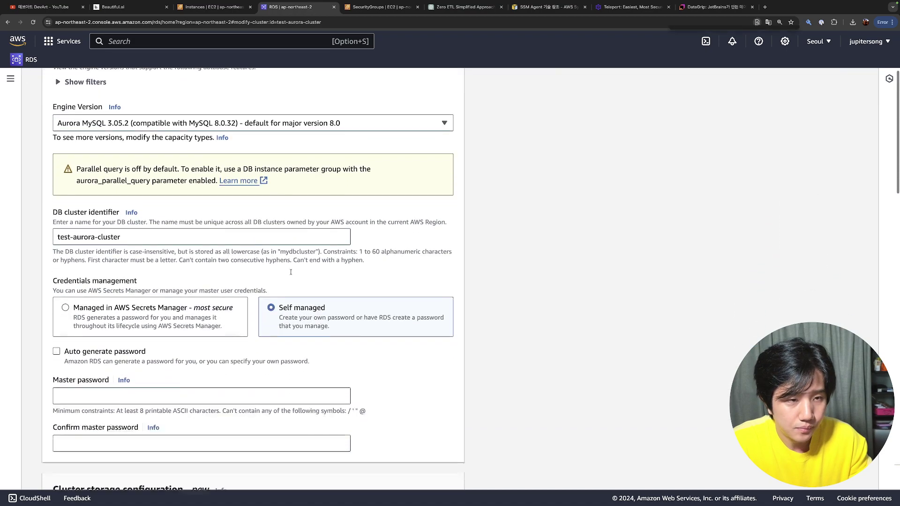
{"action": "key", "text": "super+f"}
{"action": "type", "text": "delete"}
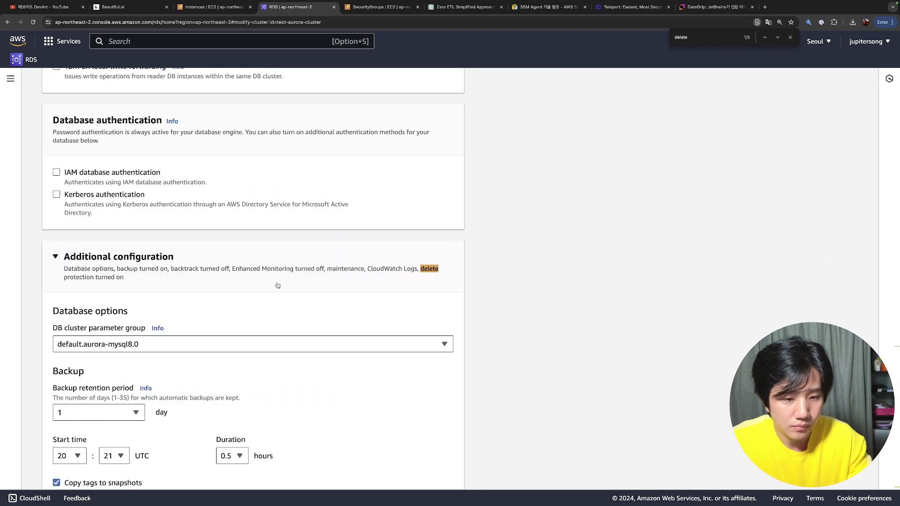
{"action": "key", "text": "Return"}
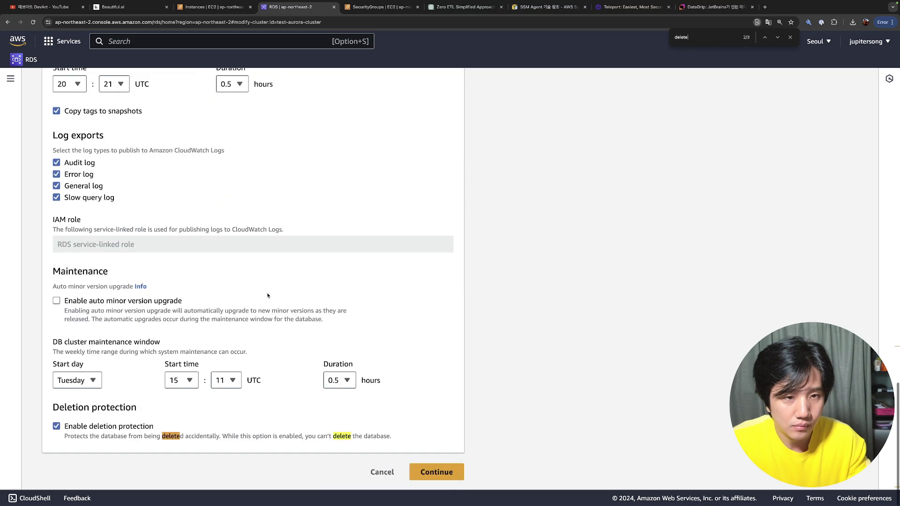
{"action": "left_click", "coordinate": [56, 426]}
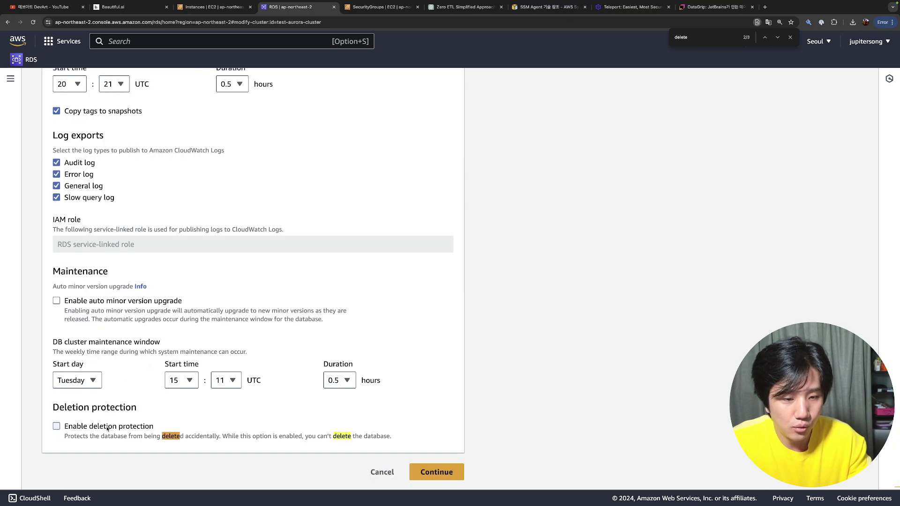
{"action": "left_click", "coordinate": [429, 478]}
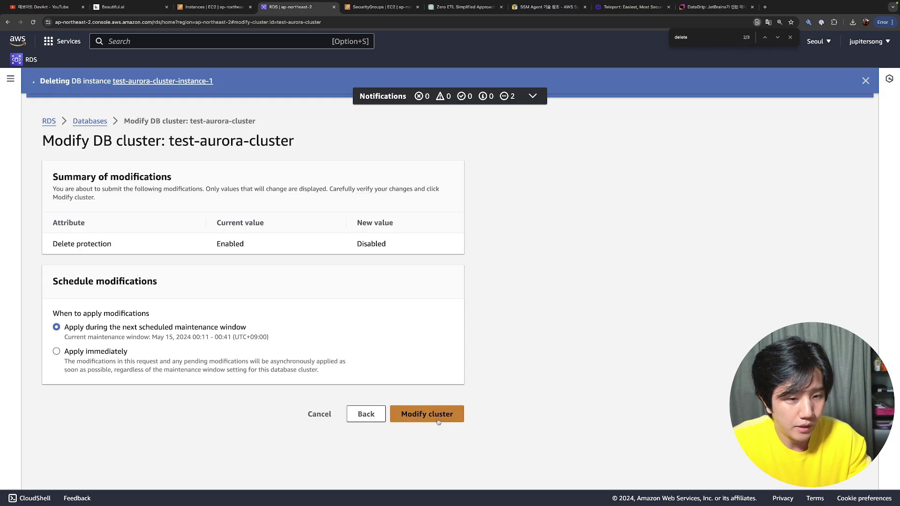
{"action": "left_click", "coordinate": [222, 366]}
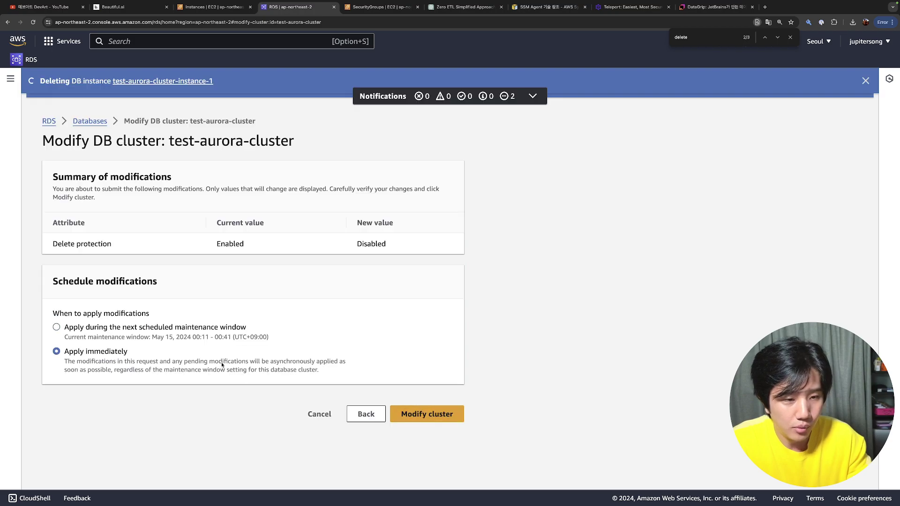
{"action": "left_click", "coordinate": [438, 417]}
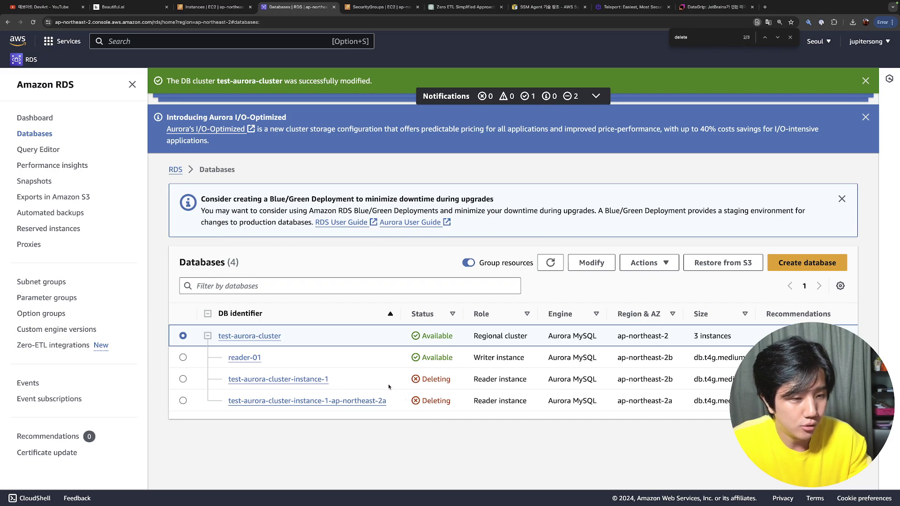
Delete the reader-01 instance by confirming with 'delete me', then select test-aurora-cluster.
{"action": "left_click", "coordinate": [424, 357]}
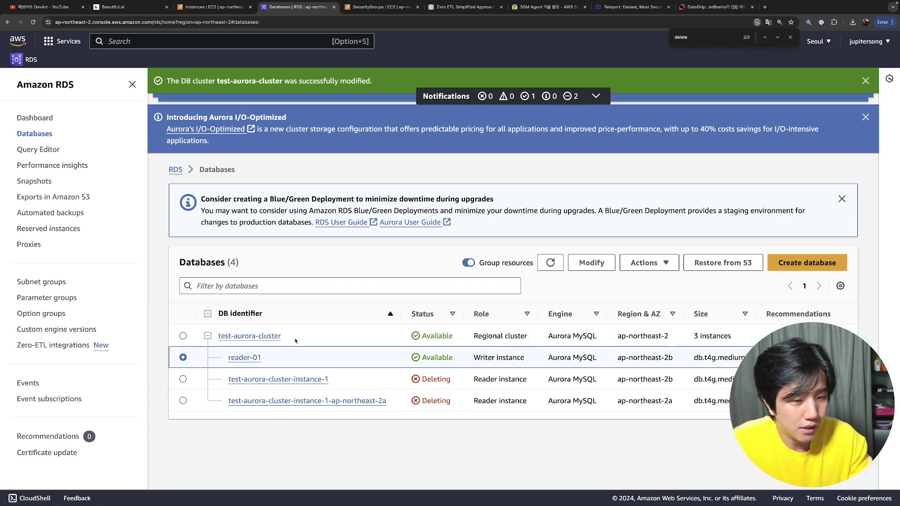
{"action": "left_click", "coordinate": [632, 269]}
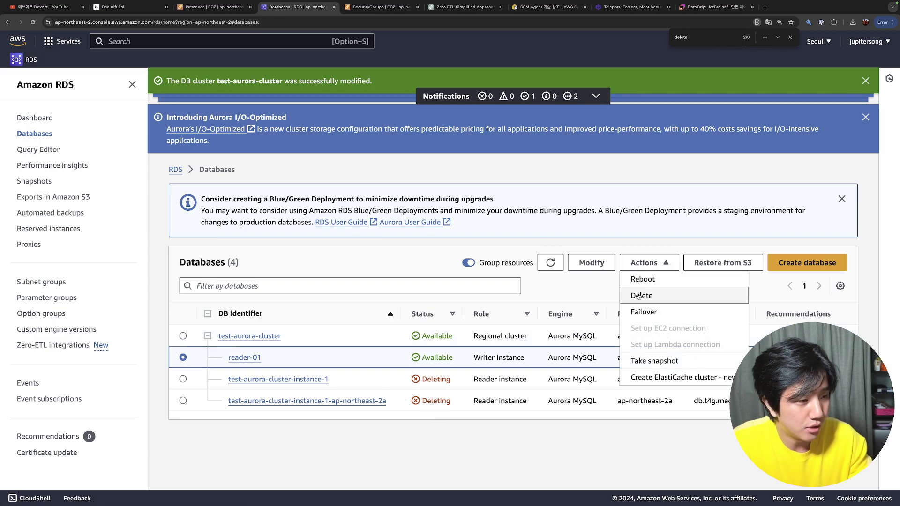
{"action": "left_click", "coordinate": [638, 296]}
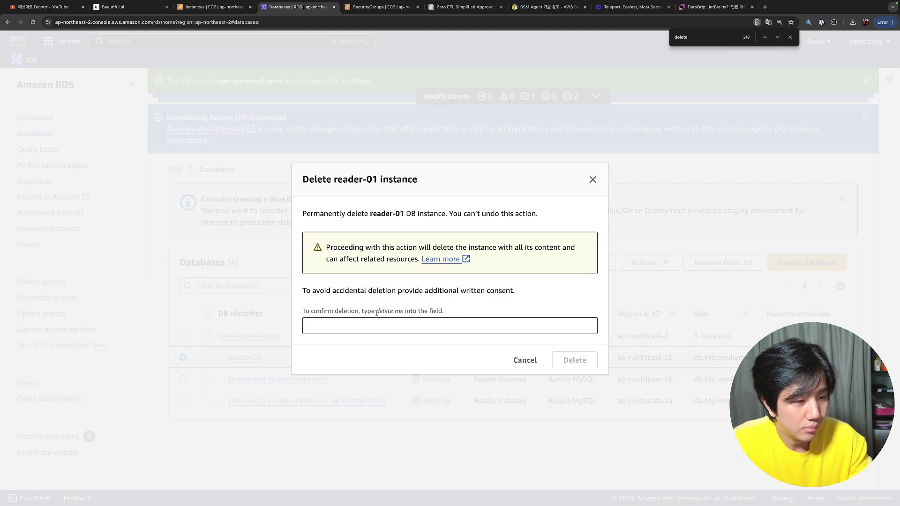
{"action": "left_click_drag", "start_coordinate": [377, 312], "coordinate": [403, 313]}
{"action": "key", "text": "super+c"}
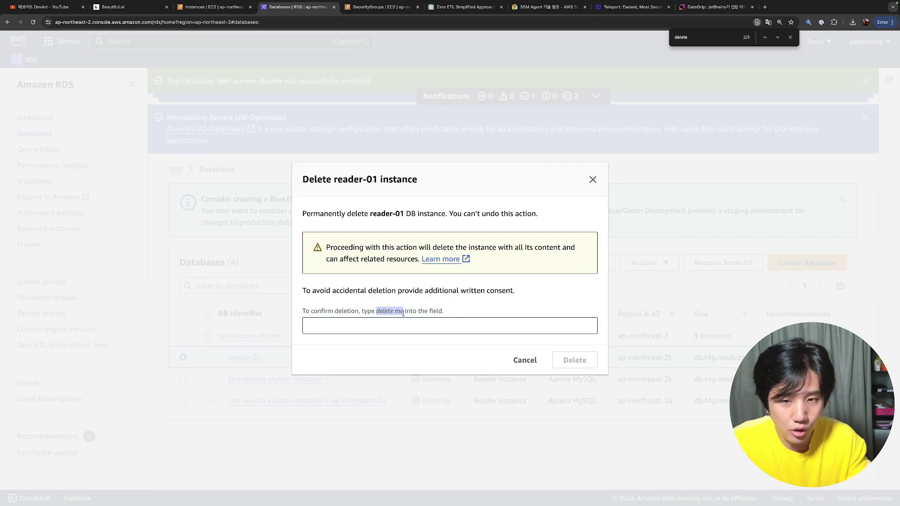
{"action": "left_click", "coordinate": [402, 325]}
{"action": "key", "text": "super+v"}
{"action": "left_click", "coordinate": [582, 366]}
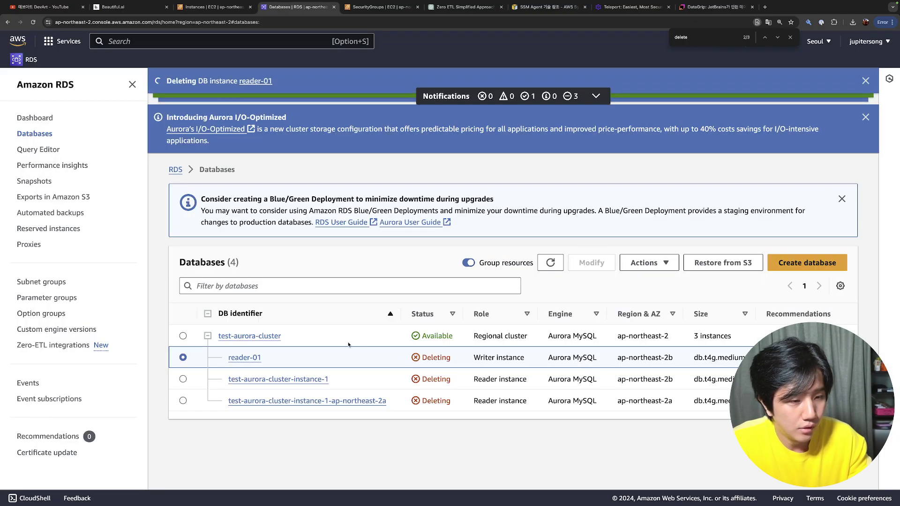
{"action": "double_click", "coordinate": [196, 341]}
{"action": "left_click", "coordinate": [183, 336]}
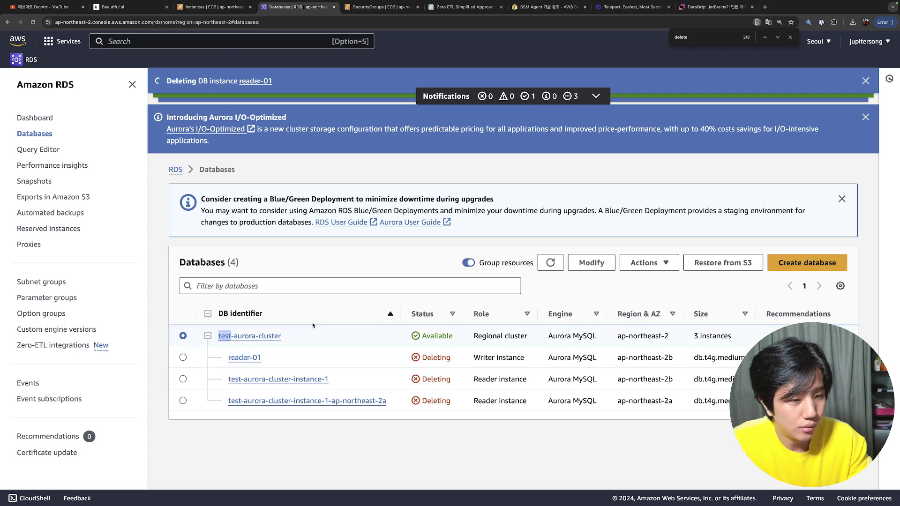
Begin deleting test-aurora-cluster with no final snapshot and enter the 'delete me' confirmation.
{"action": "left_click", "coordinate": [636, 268]}
{"action": "left_click", "coordinate": [641, 295]}
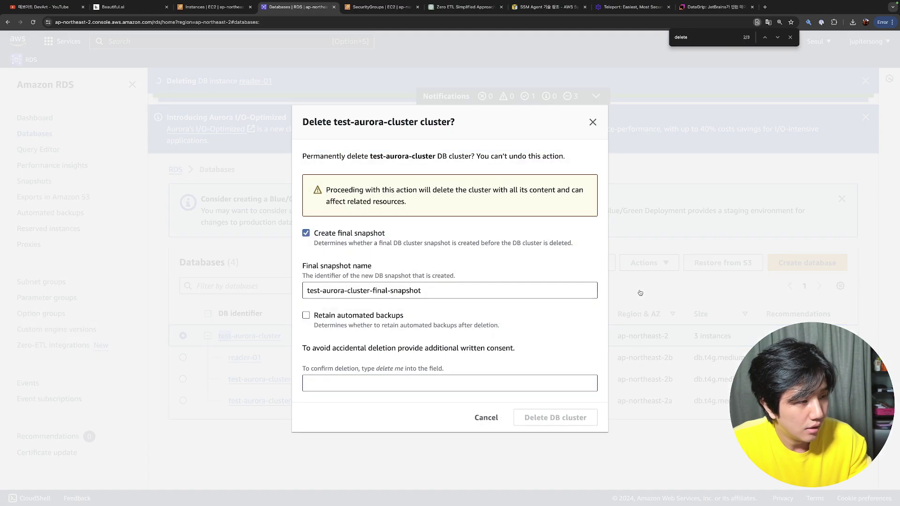
{"action": "left_click", "coordinate": [378, 234]}
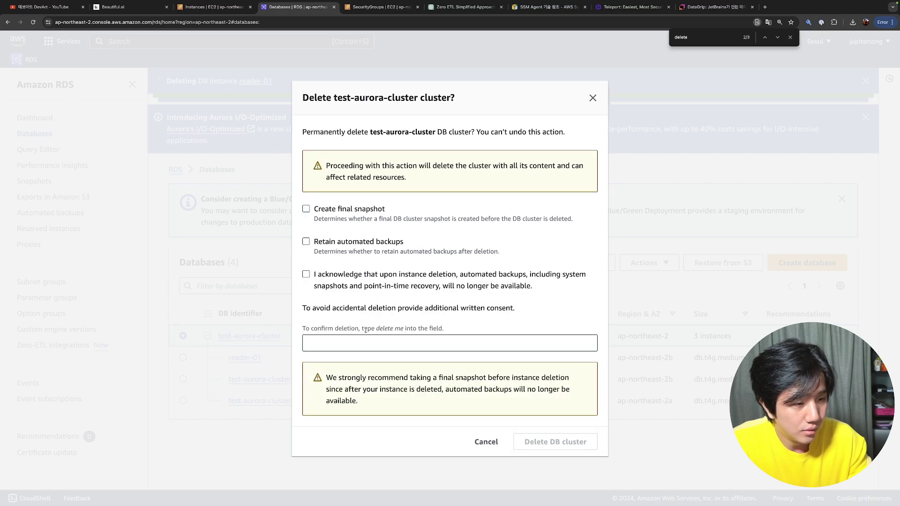
{"action": "left_click_drag", "start_coordinate": [376, 328], "coordinate": [400, 328]}
{"action": "key", "text": "super+c"}
{"action": "left_click", "coordinate": [403, 343]}
{"action": "key", "text": "super+v"}
Cancel the cluster deletion and go to the Parameter groups list.
{"action": "triple_click", "coordinate": [558, 451]}
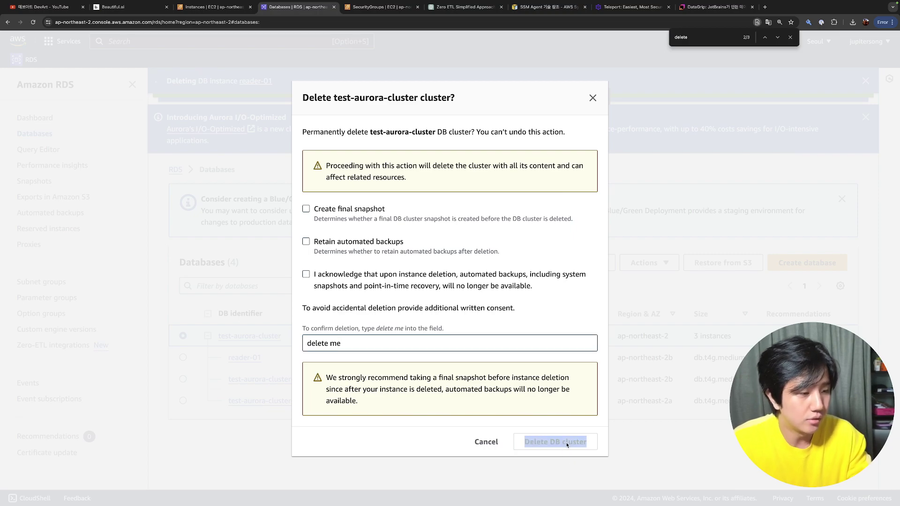
{"action": "key", "text": "Escape"}
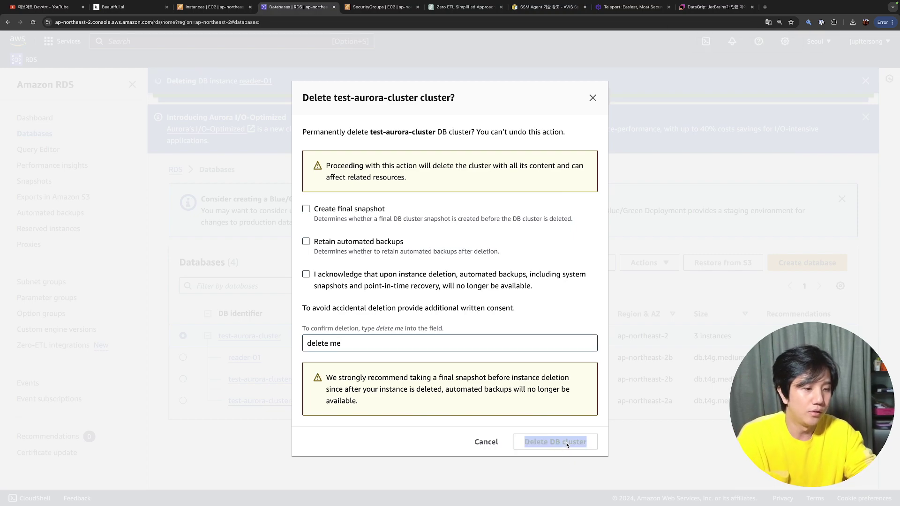
{"action": "left_click", "coordinate": [499, 452]}
{"action": "left_click", "coordinate": [497, 449]}
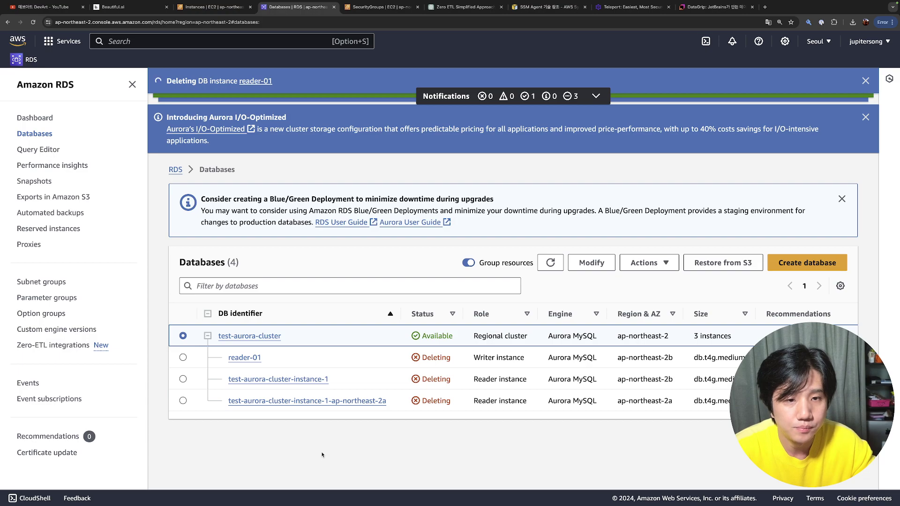
{"action": "left_click", "coordinate": [67, 300]}
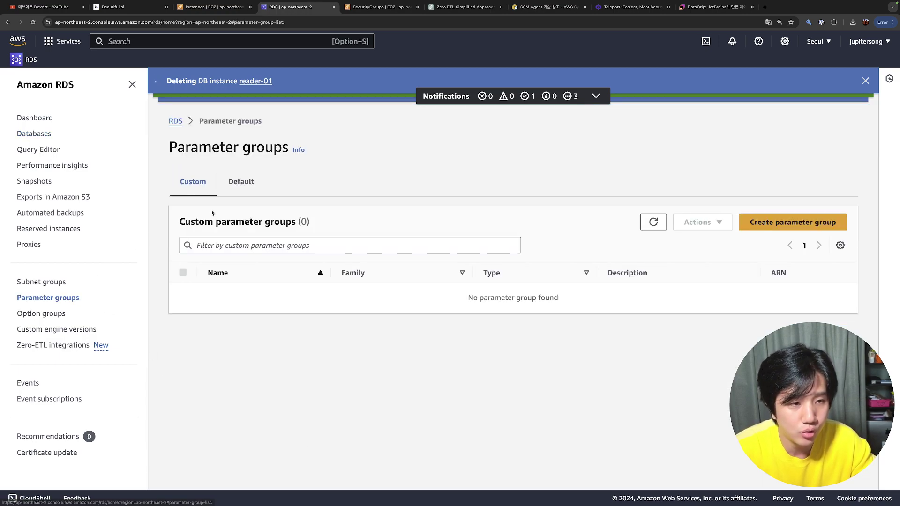
Open the default.aurora-mysql8.0 cluster parameter group from the Default tab and browse its second page.
{"action": "left_click", "coordinate": [241, 186]}
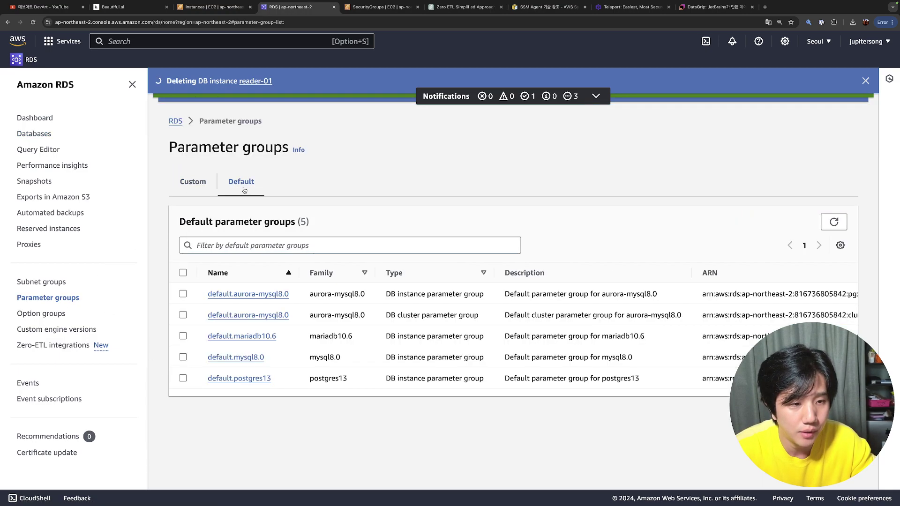
{"action": "left_click", "coordinate": [184, 314]}
{"action": "left_click", "coordinate": [187, 309]}
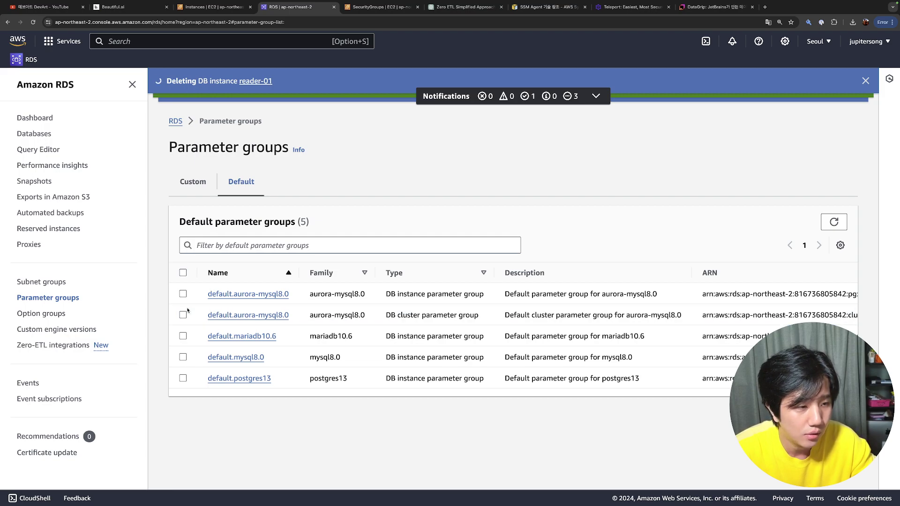
{"action": "left_click", "coordinate": [248, 314]}
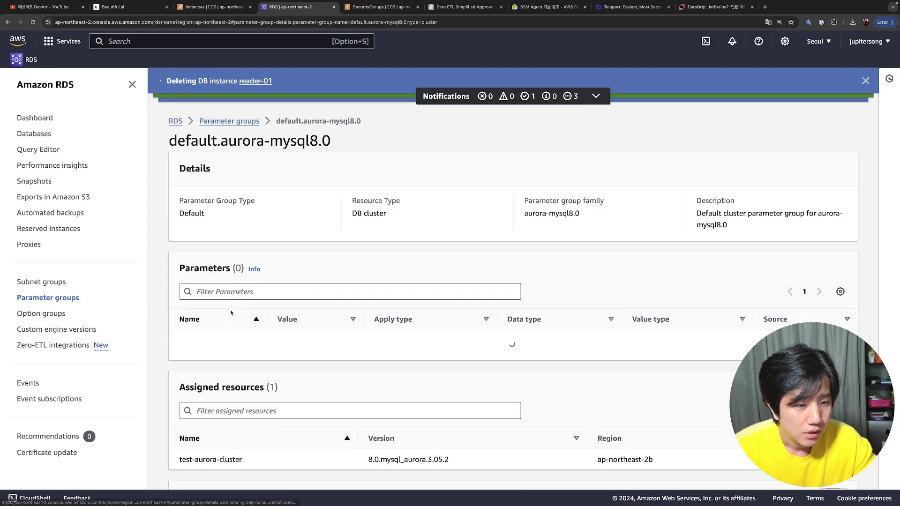
{"action": "scroll", "coordinate": [249, 290], "scroll_direction": "down", "scroll_amount": 3}
{"action": "scroll", "coordinate": [248, 290], "scroll_direction": "down", "scroll_amount": 5}
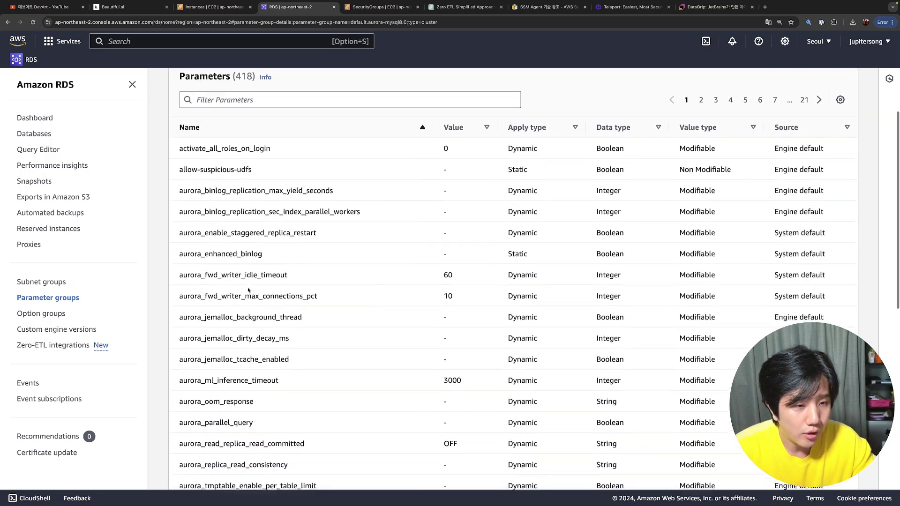
{"action": "scroll", "coordinate": [248, 290], "scroll_direction": "down", "scroll_amount": 2}
{"action": "scroll", "coordinate": [248, 290], "scroll_direction": "up", "scroll_amount": 7}
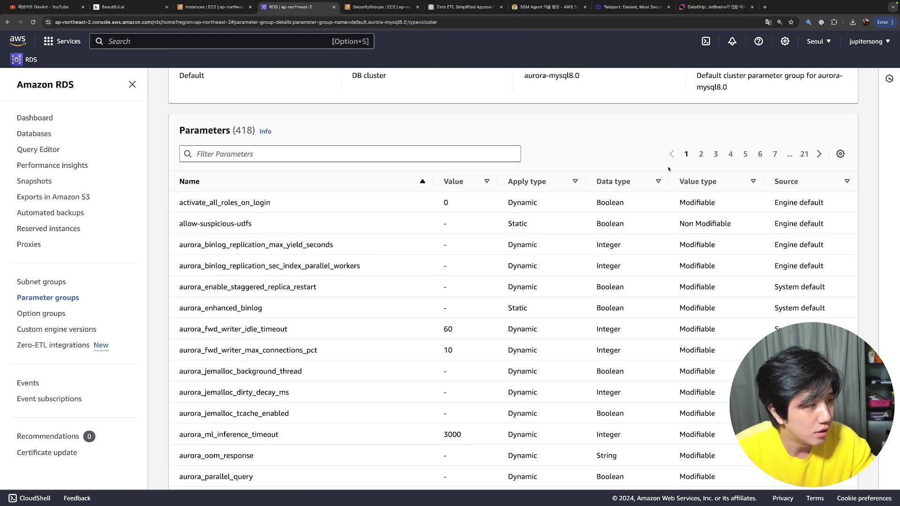
{"action": "left_click", "coordinate": [700, 154]}
Filter the parameters by max_conn, row and isola, then clear the filter.
{"action": "left_click", "coordinate": [456, 158]}
{"action": "type", "text": "ma"}
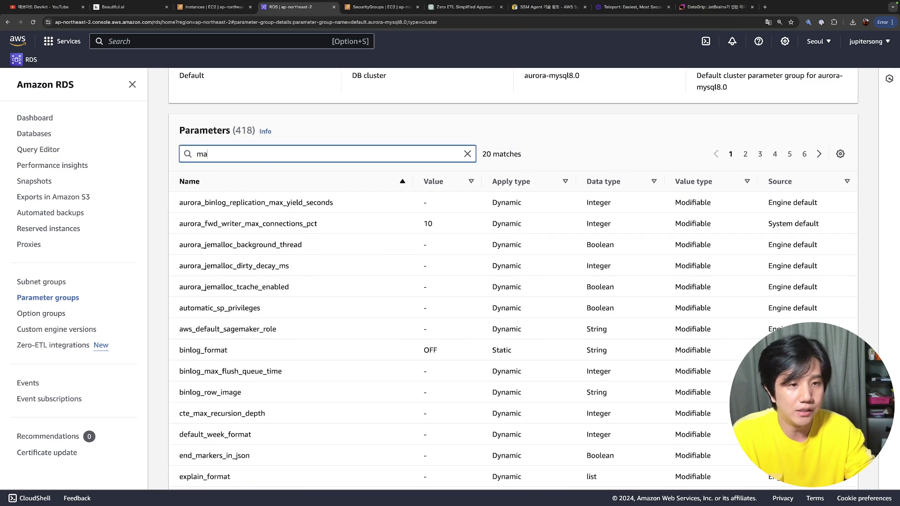
{"action": "type", "text": "x_conn"}
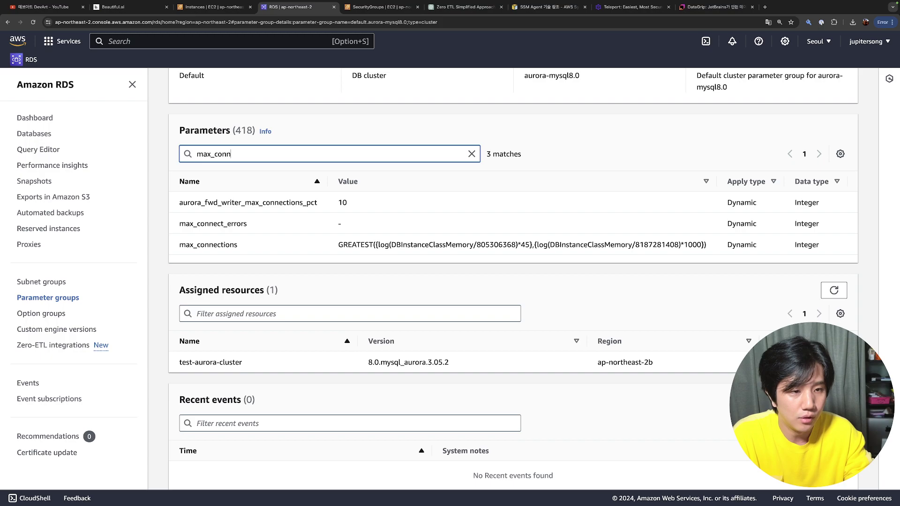
{"action": "triple_click", "coordinate": [394, 244]}
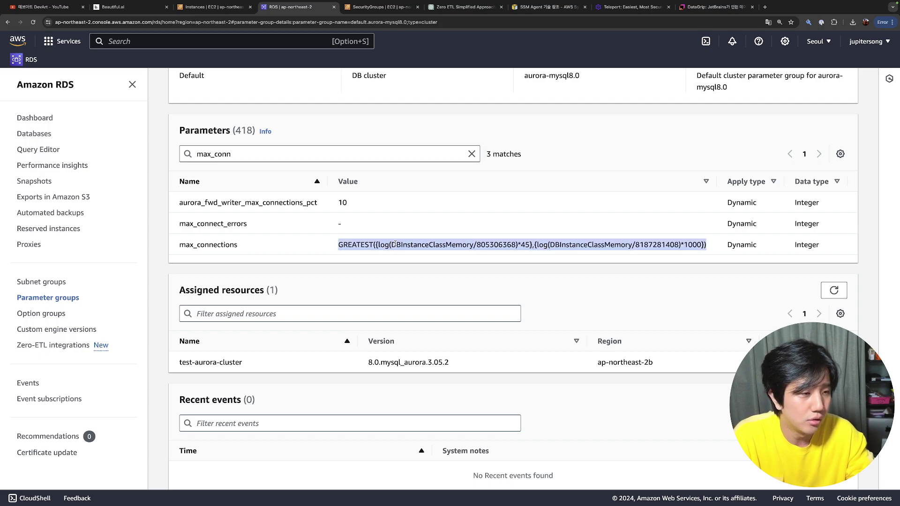
{"action": "left_click", "coordinate": [325, 154]}
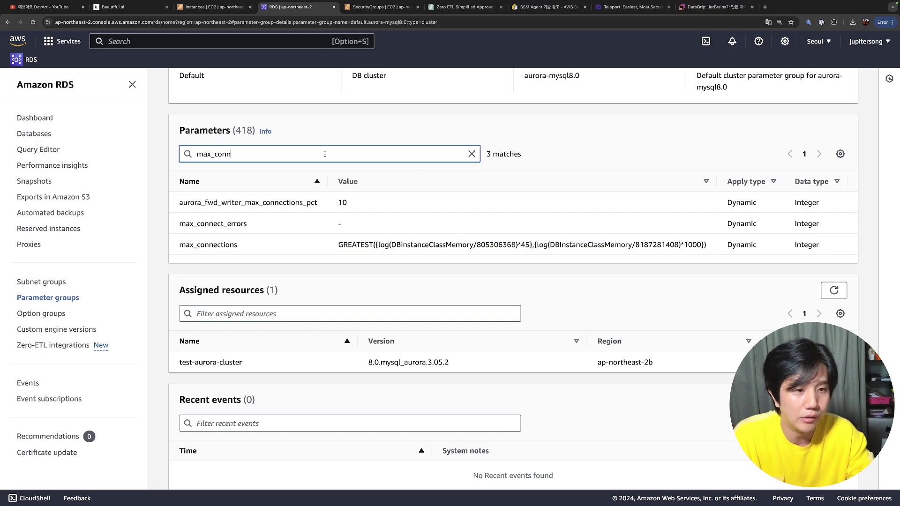
{"action": "key", "text": "BackSpace"}
{"action": "key", "text": "BackSpace"}
{"action": "key", "text": "BackSpace"}
{"action": "key", "text": "BackSpace"}
{"action": "key", "text": "BackSpace"}
{"action": "key", "text": "BackSpace"}
{"action": "key", "text": "BackSpace"}
{"action": "key", "text": "BackSpace"}
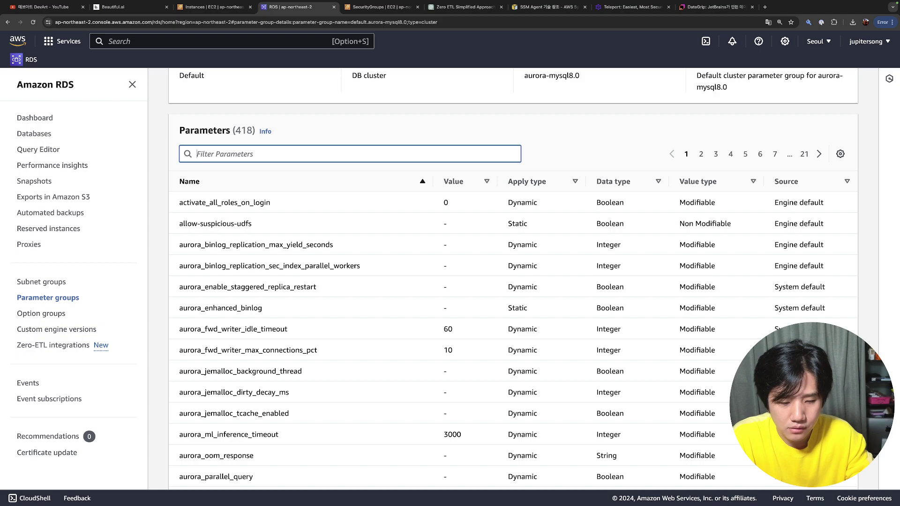
{"action": "type", "text": "row"}
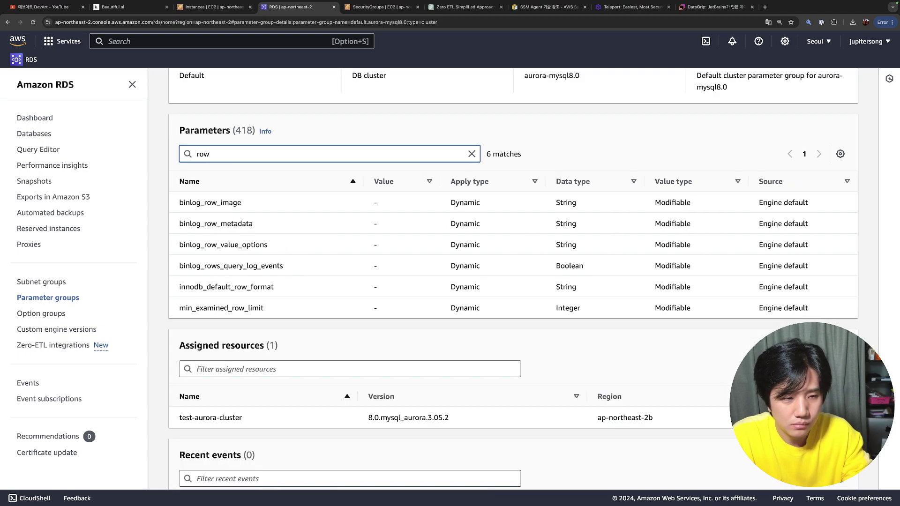
{"action": "key", "text": "BackSpace"}
{"action": "key", "text": "BackSpace"}
{"action": "key", "text": "BackSpace"}
{"action": "type", "text": "isola"}
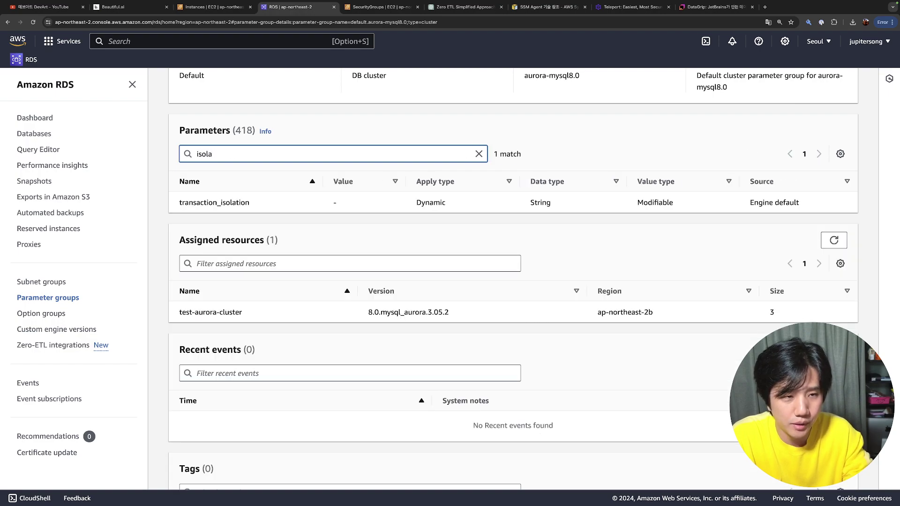
{"action": "key", "text": "BackSpace"}
{"action": "key", "text": "BackSpace"}
{"action": "key", "text": "BackSpace"}
{"action": "key", "text": "BackSpace"}
{"action": "key", "text": "BackSpace"}
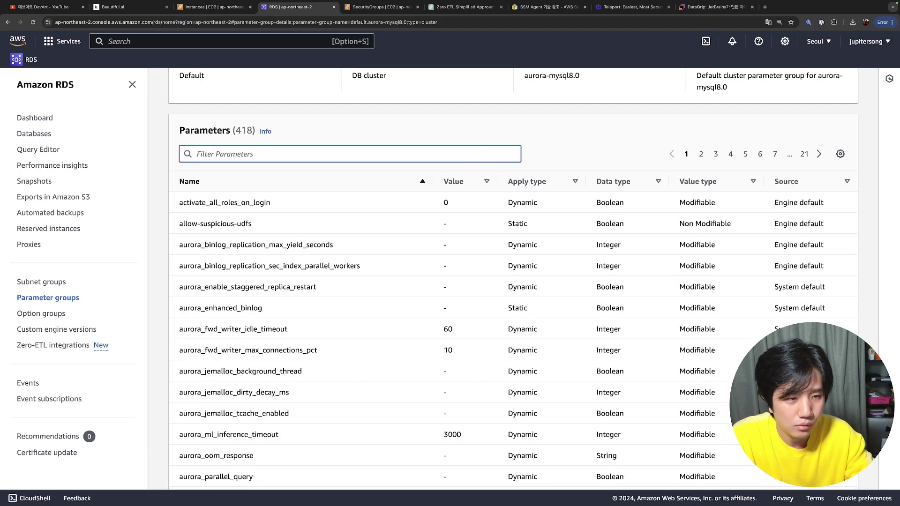
{"action": "scroll", "coordinate": [513, 281], "scroll_direction": "down", "scroll_amount": 5}
{"action": "scroll", "coordinate": [513, 281], "scroll_direction": "up", "scroll_amount": 10}
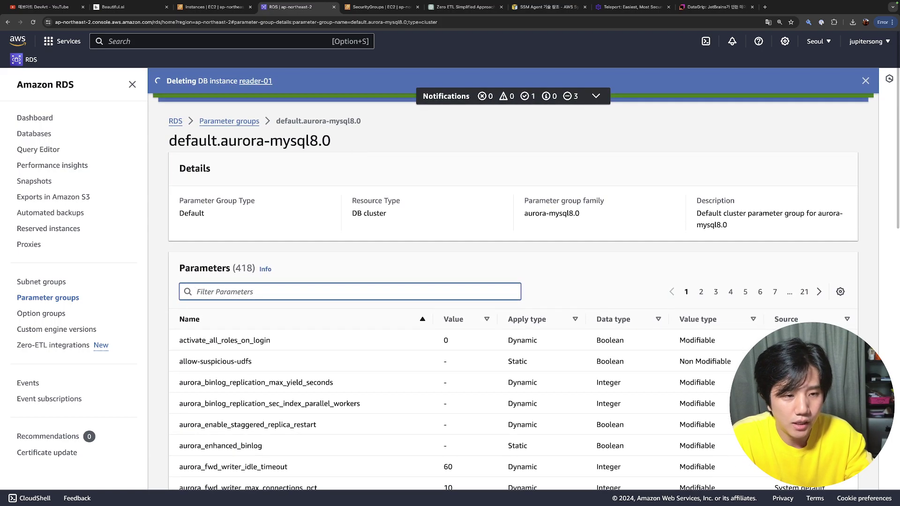
Filter the cluster parameters for utf, lang and time in turn.
{"action": "type", "text": "utf"}
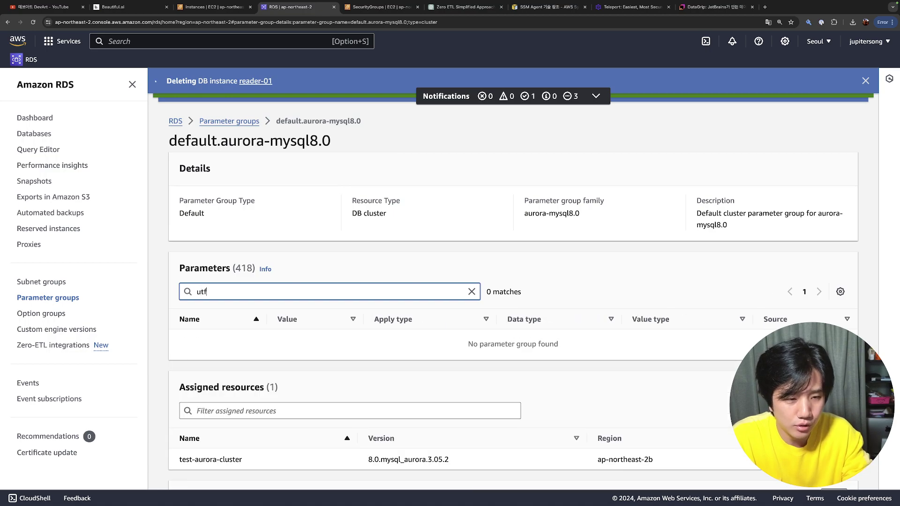
{"action": "key", "text": "BackSpace"}
{"action": "key", "text": "BackSpace"}
{"action": "key", "text": "BackSpace"}
{"action": "type", "text": "lang"}
{"action": "key", "text": "BackSpace"}
{"action": "key", "text": "BackSpace"}
{"action": "key", "text": "BackSpace"}
{"action": "key", "text": "BackSpace"}
{"action": "type", "text": "time"}
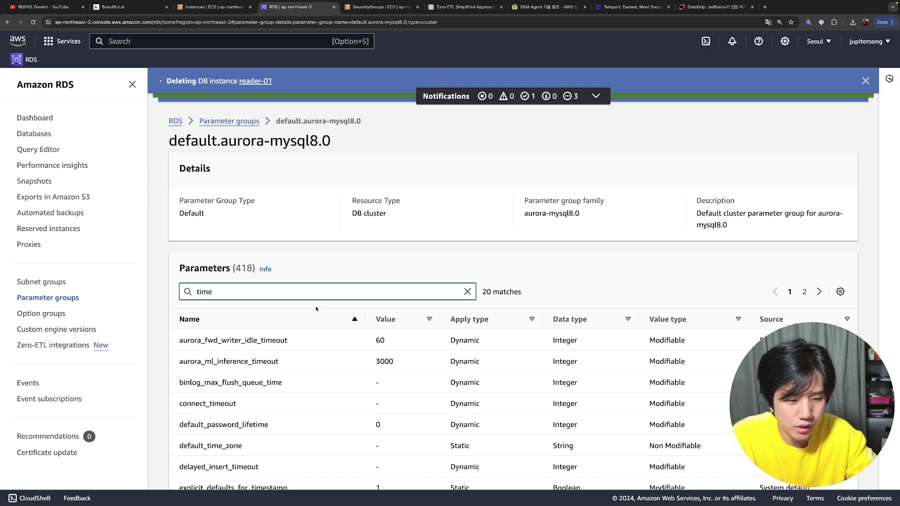
Scroll through the time parameters and return to the Databases list.
{"action": "scroll", "coordinate": [253, 422], "scroll_direction": "down", "scroll_amount": 2}
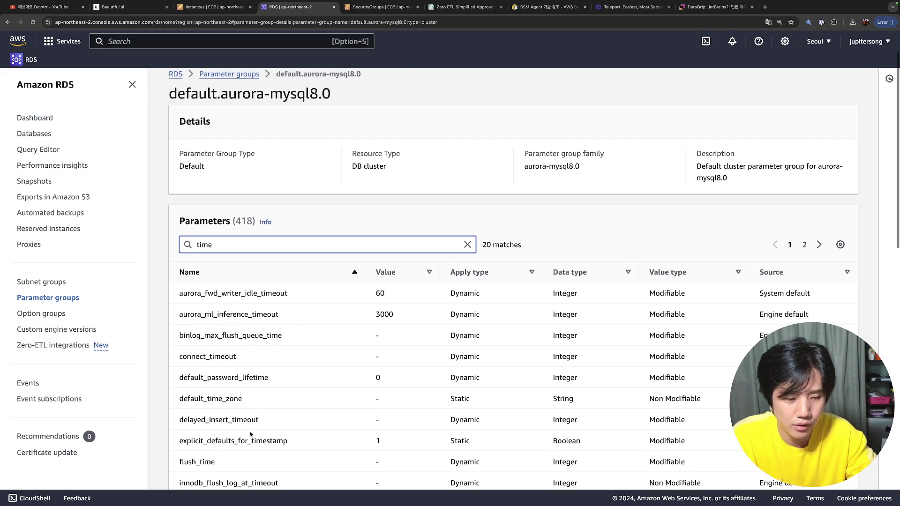
{"action": "scroll", "coordinate": [251, 434], "scroll_direction": "down", "scroll_amount": 2}
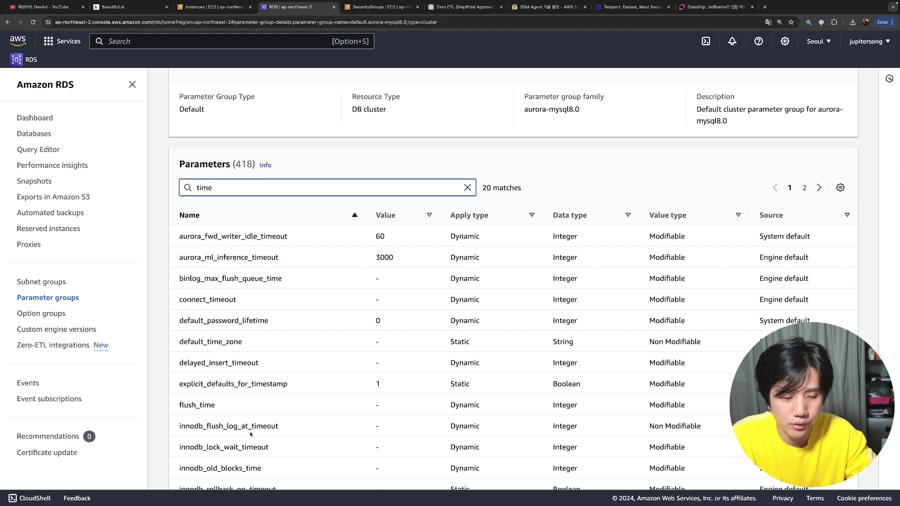
{"action": "scroll", "coordinate": [251, 435], "scroll_direction": "down", "scroll_amount": 3}
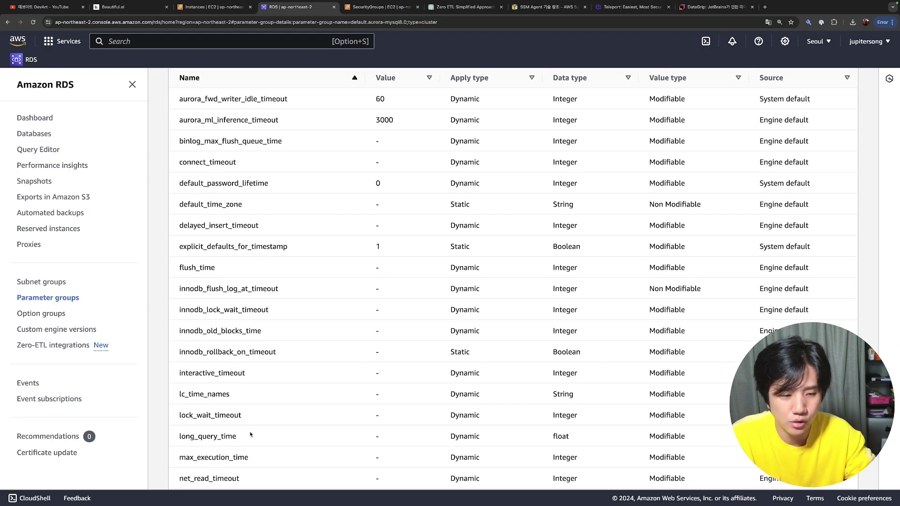
{"action": "scroll", "coordinate": [251, 435], "scroll_direction": "down", "scroll_amount": 2}
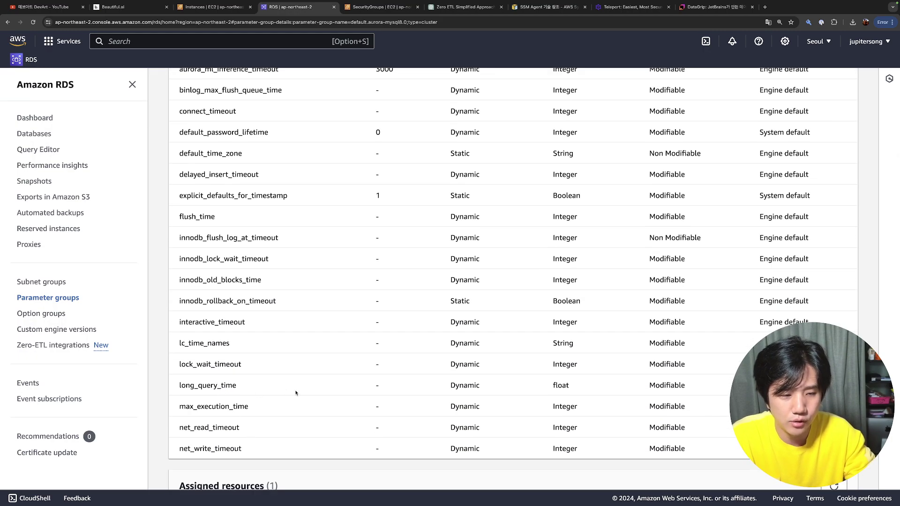
{"action": "scroll", "coordinate": [296, 393], "scroll_direction": "down", "scroll_amount": 8}
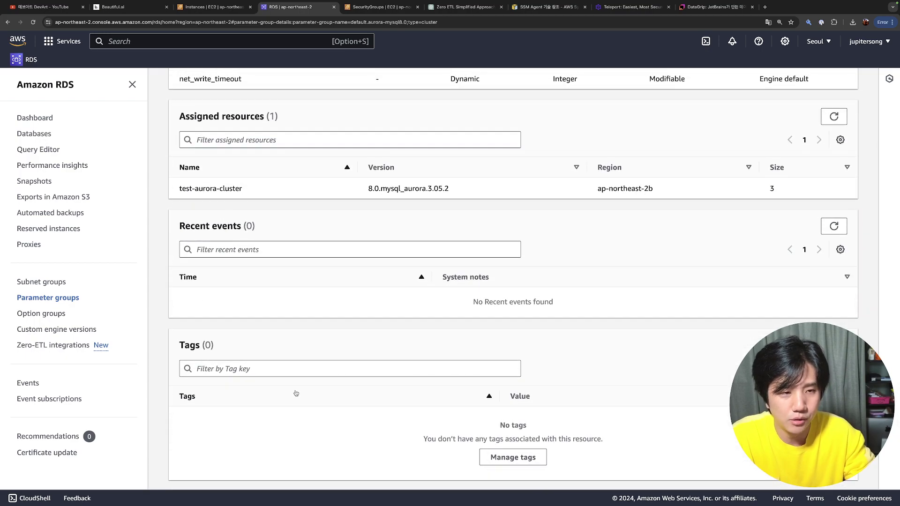
{"action": "scroll", "coordinate": [296, 393], "scroll_direction": "up", "scroll_amount": 13}
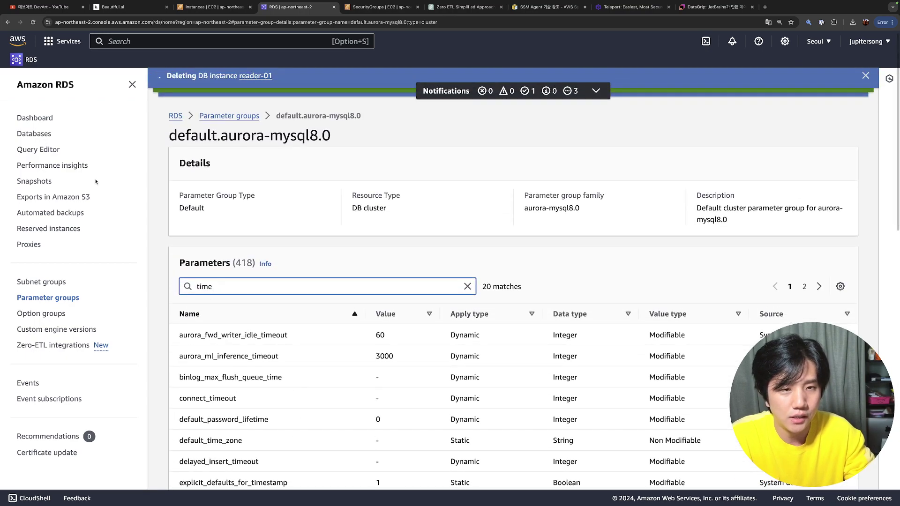
{"action": "left_click", "coordinate": [45, 135]}
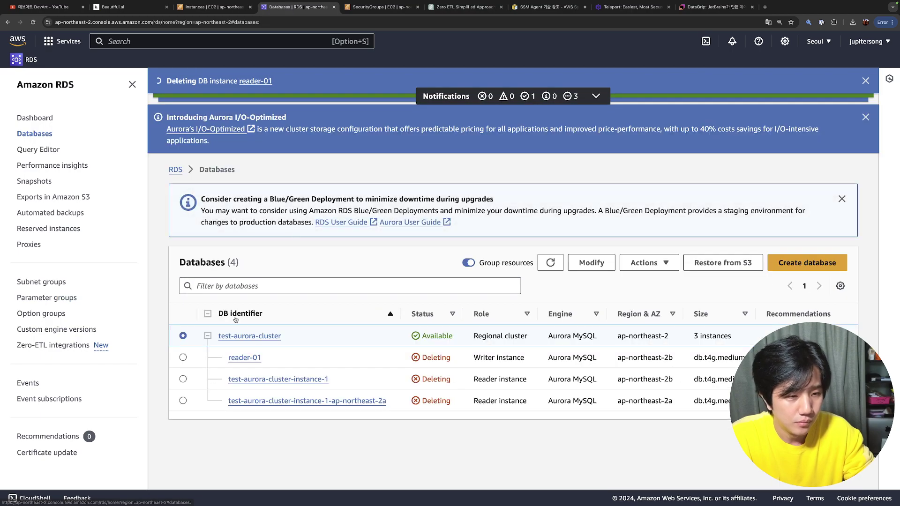
Open test-aurora-cluster and view its Logs & events tab.
{"action": "left_click", "coordinate": [267, 337]}
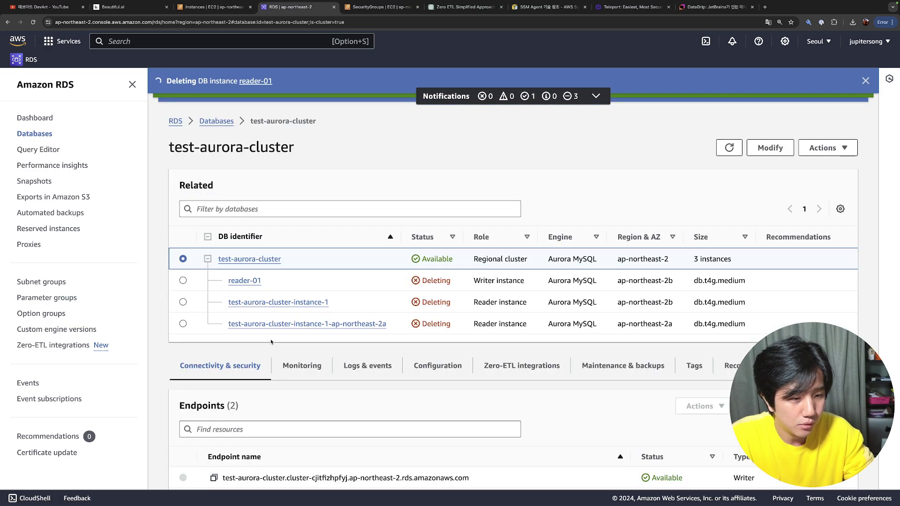
{"action": "left_click", "coordinate": [368, 366]}
{"action": "scroll", "coordinate": [369, 365], "scroll_direction": "down", "scroll_amount": 5}
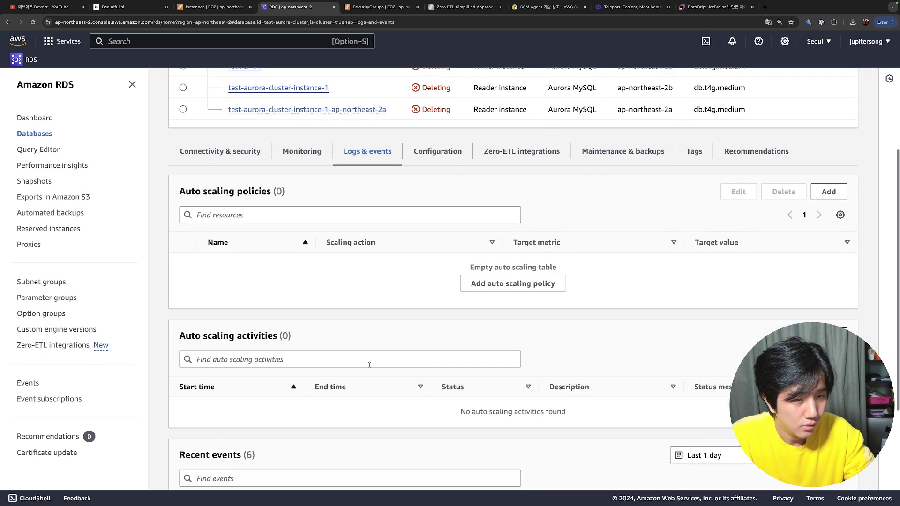
{"action": "scroll", "coordinate": [369, 365], "scroll_direction": "down", "scroll_amount": 2}
{"action": "scroll", "coordinate": [482, 226], "scroll_direction": "down", "scroll_amount": 3}
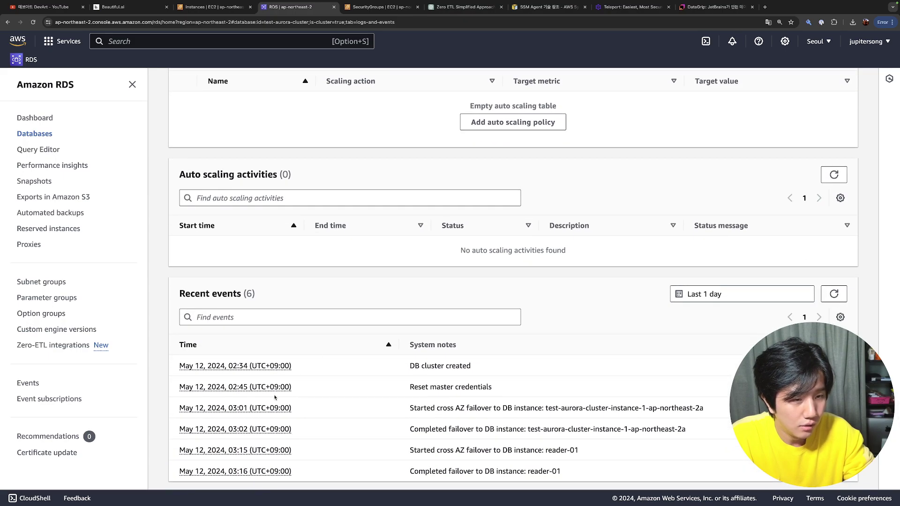
{"action": "scroll", "coordinate": [279, 382], "scroll_direction": "up", "scroll_amount": 4}
{"action": "scroll", "coordinate": [275, 398], "scroll_direction": "up", "scroll_amount": 2}
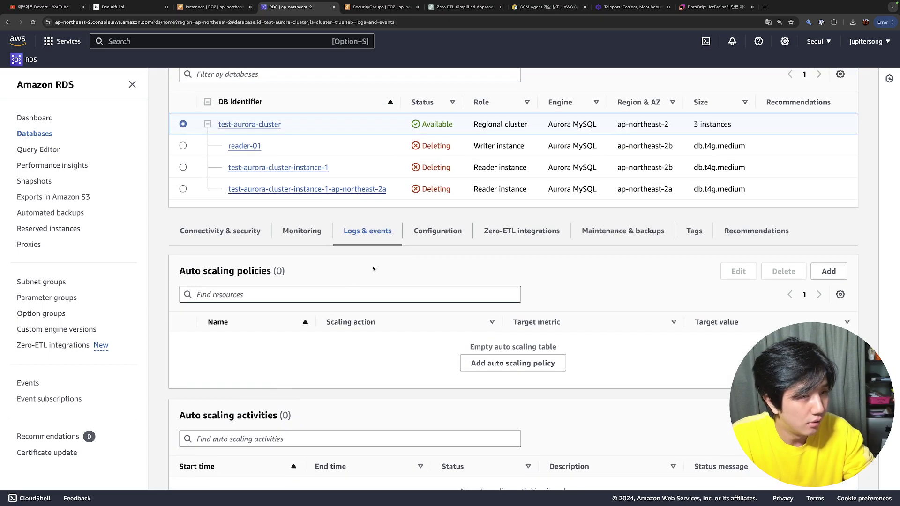
Switch to reader-01's logs and events and select error/mysql-error.log.
{"action": "left_click", "coordinate": [183, 146]}
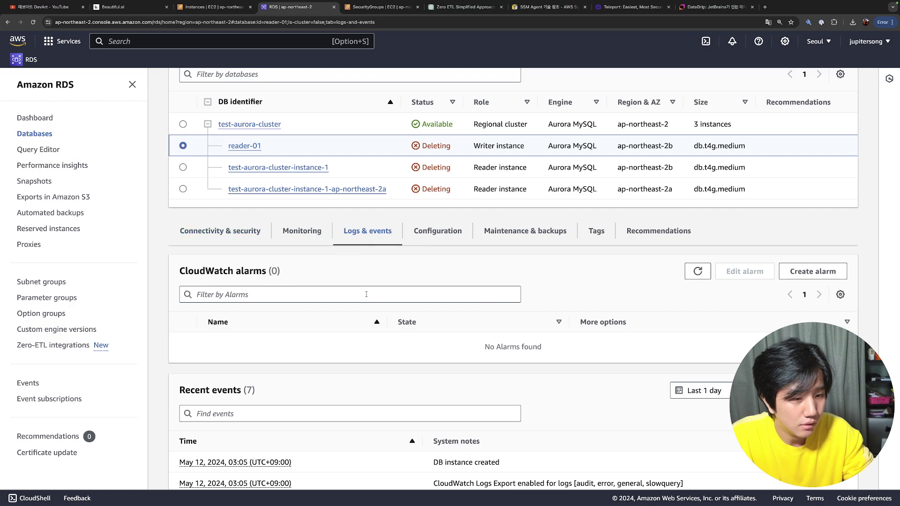
{"action": "scroll", "coordinate": [367, 294], "scroll_direction": "down", "scroll_amount": 5}
{"action": "scroll", "coordinate": [368, 295], "scroll_direction": "up", "scroll_amount": 2}
{"action": "scroll", "coordinate": [361, 352], "scroll_direction": "down", "scroll_amount": 4}
{"action": "left_click", "coordinate": [183, 461]}
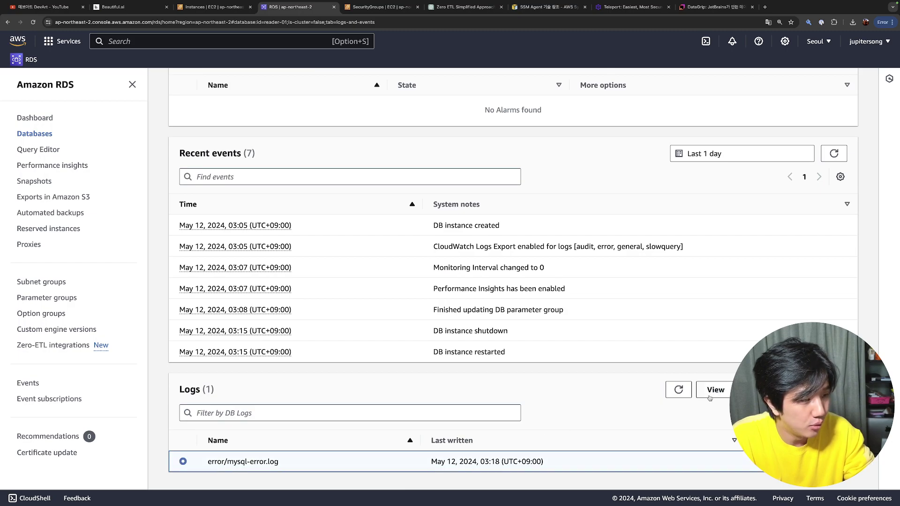
View reader-01's error/mysql-error.log, scroll through it, then go back to the cluster page.
{"action": "left_click", "coordinate": [710, 389]}
{"action": "scroll", "coordinate": [511, 379], "scroll_direction": "down", "scroll_amount": 3}
{"action": "scroll", "coordinate": [510, 379], "scroll_direction": "up", "scroll_amount": 3}
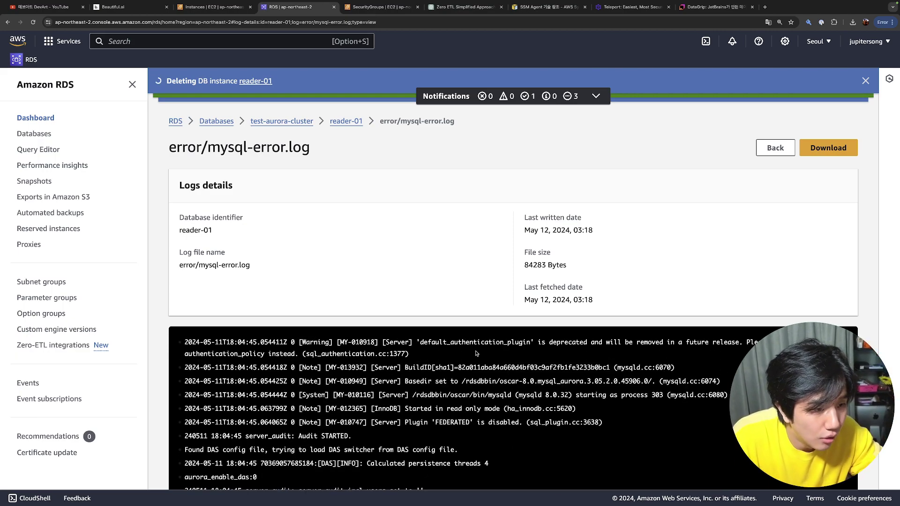
{"action": "scroll", "coordinate": [476, 353], "scroll_direction": "down", "scroll_amount": 3}
{"action": "scroll", "coordinate": [476, 353], "scroll_direction": "down", "scroll_amount": 5}
{"action": "scroll", "coordinate": [476, 351], "scroll_direction": "down", "scroll_amount": 10}
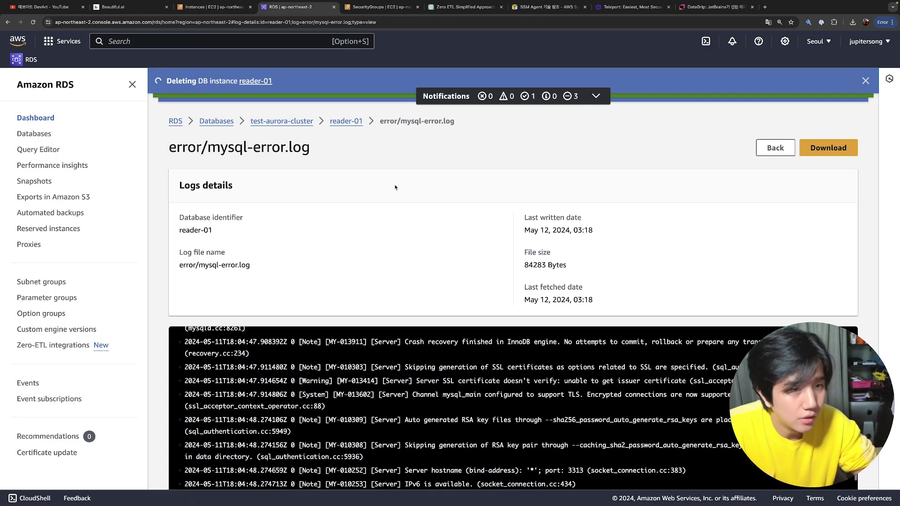
{"action": "key", "text": "super+bracketleft"}
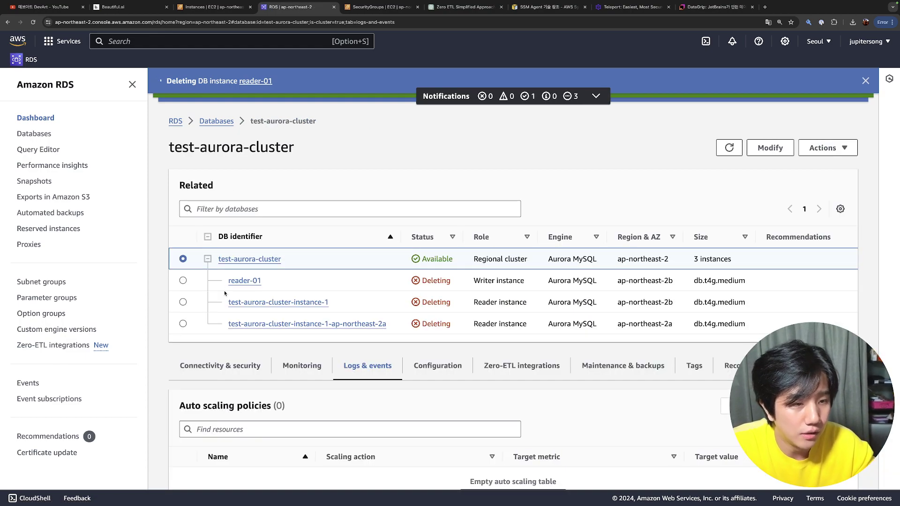
Open the test-aurora-cluster-instance-1-ap-northeast-2a instance, refresh its logs, and view Maintenance & backups.
{"action": "left_click", "coordinate": [244, 302]}
{"action": "scroll", "coordinate": [341, 399], "scroll_direction": "down", "scroll_amount": 2}
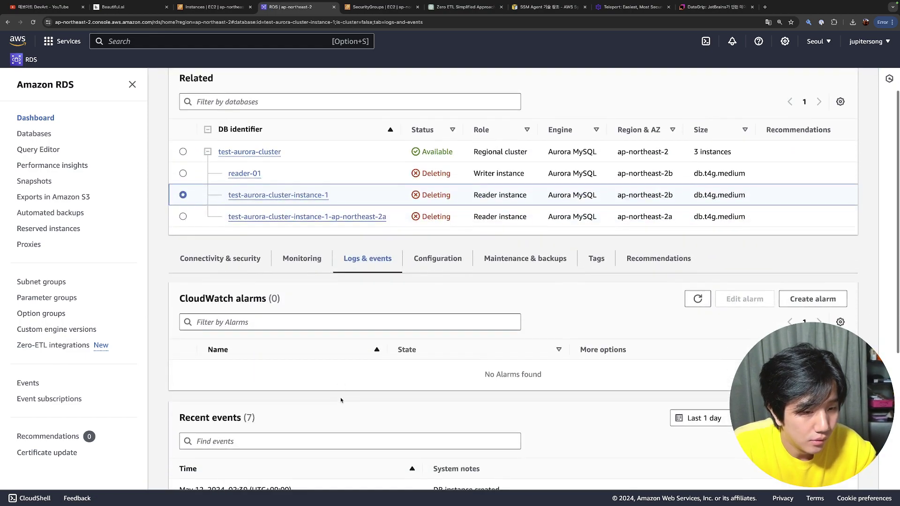
{"action": "scroll", "coordinate": [341, 400], "scroll_direction": "down", "scroll_amount": 5}
{"action": "scroll", "coordinate": [349, 361], "scroll_direction": "up", "scroll_amount": 7}
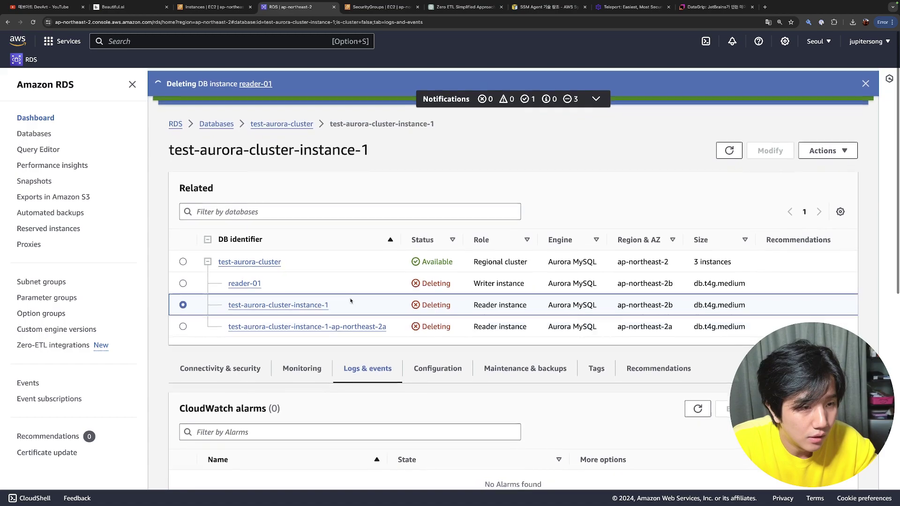
{"action": "left_click", "coordinate": [183, 323]}
{"action": "scroll", "coordinate": [229, 387], "scroll_direction": "down", "scroll_amount": 10}
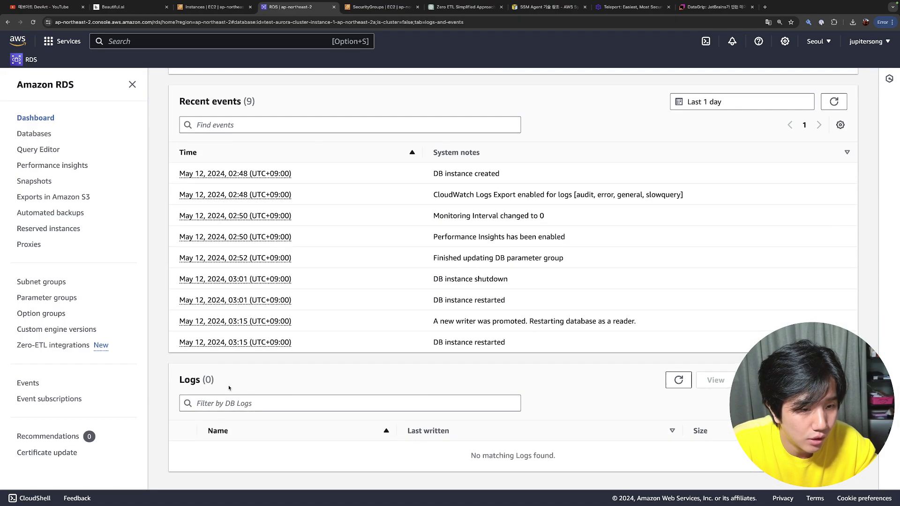
{"action": "left_click", "coordinate": [678, 380]}
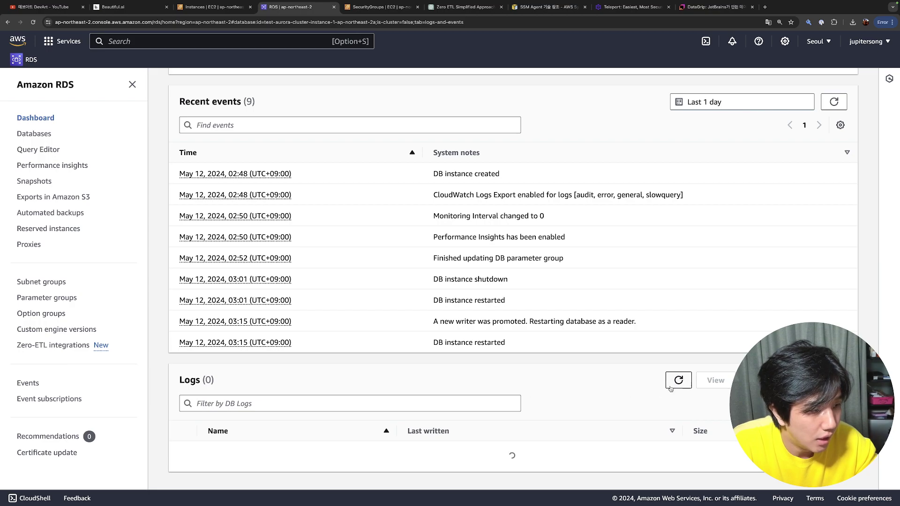
{"action": "scroll", "coordinate": [623, 407], "scroll_direction": "up", "scroll_amount": 9}
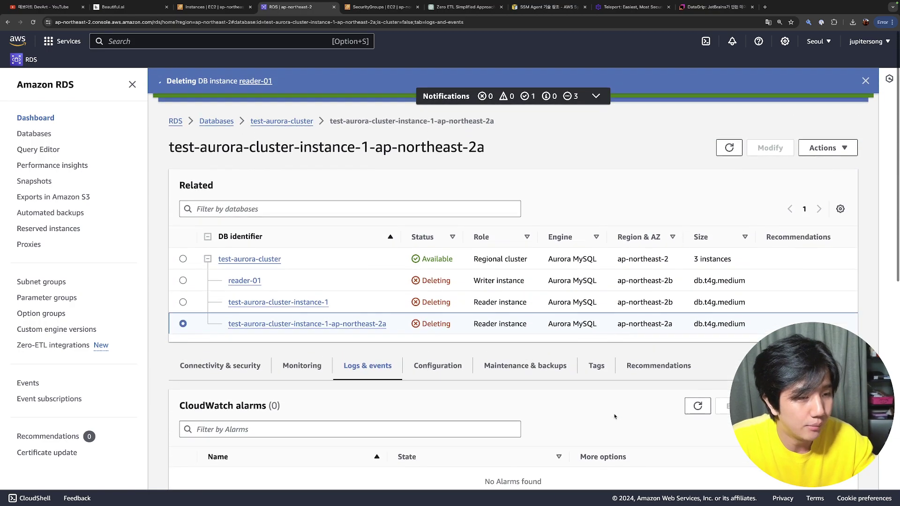
{"action": "left_click", "coordinate": [505, 374]}
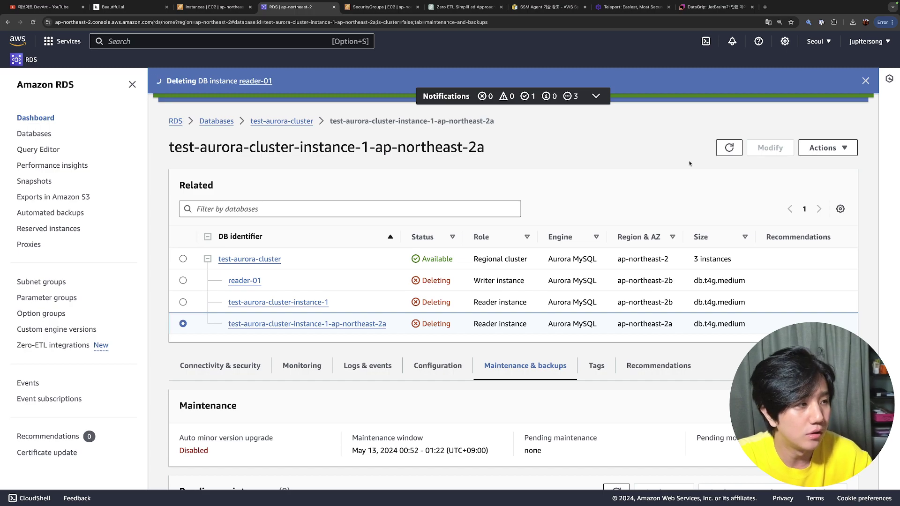
Refresh the instance's deletion status, then switch to the iTerm2 terminal.
{"action": "left_click", "coordinate": [729, 149]}
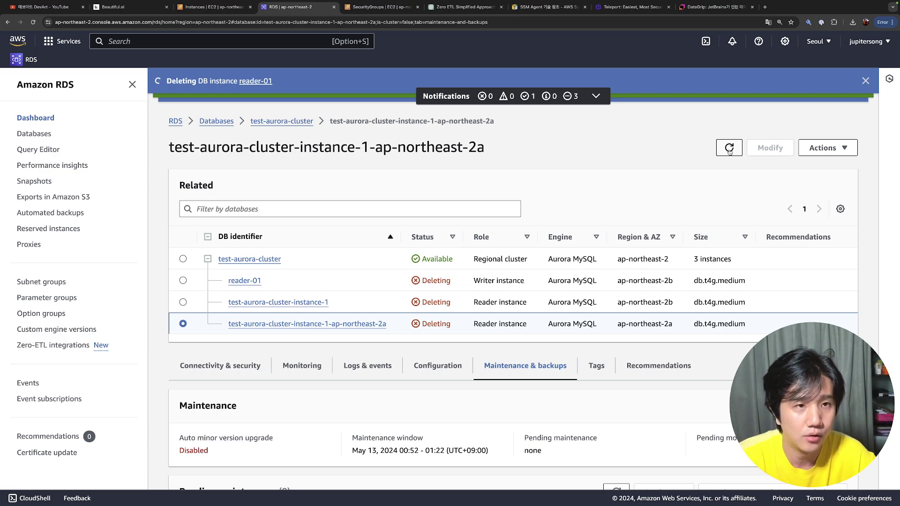
{"action": "key", "text": "super+Tab"}
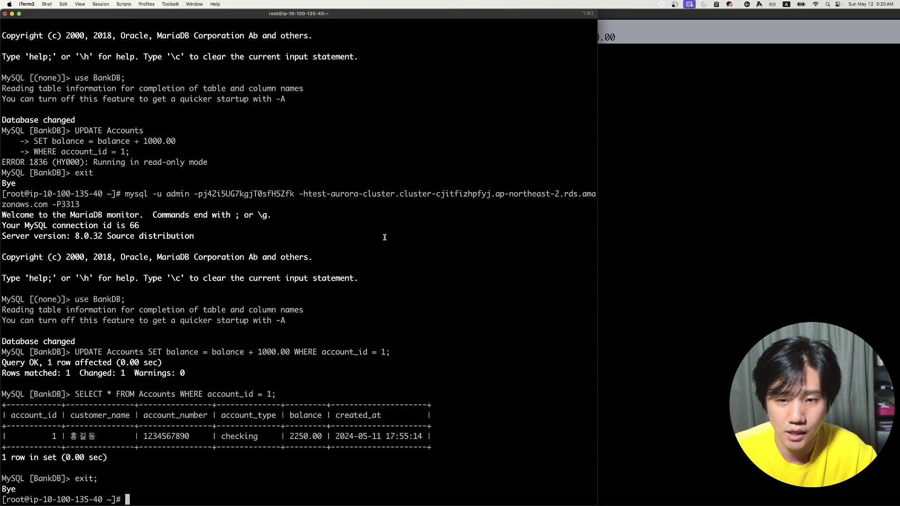
Confirm the remaining databases in RDS, then go to the Beautiful.ai Aurora Security and Compliance slide.
{"action": "key", "text": "ctrl+Right"}
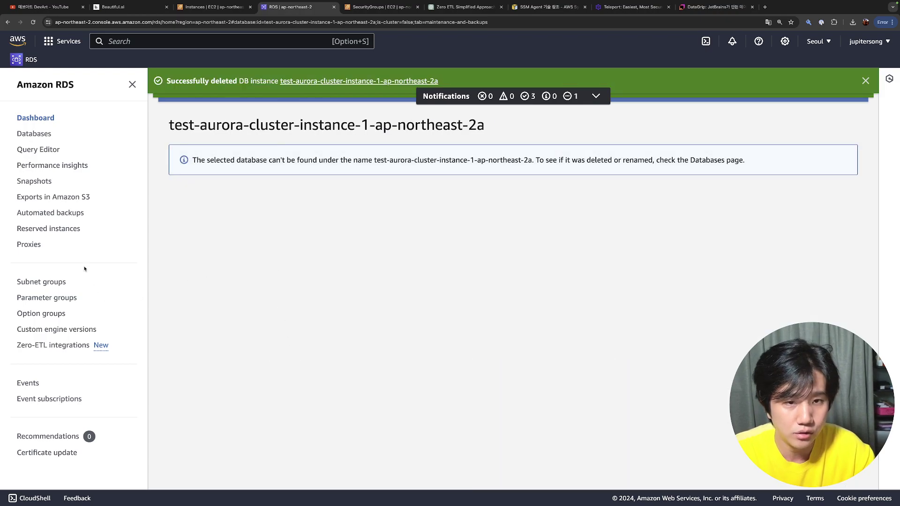
{"action": "left_click", "coordinate": [41, 135]}
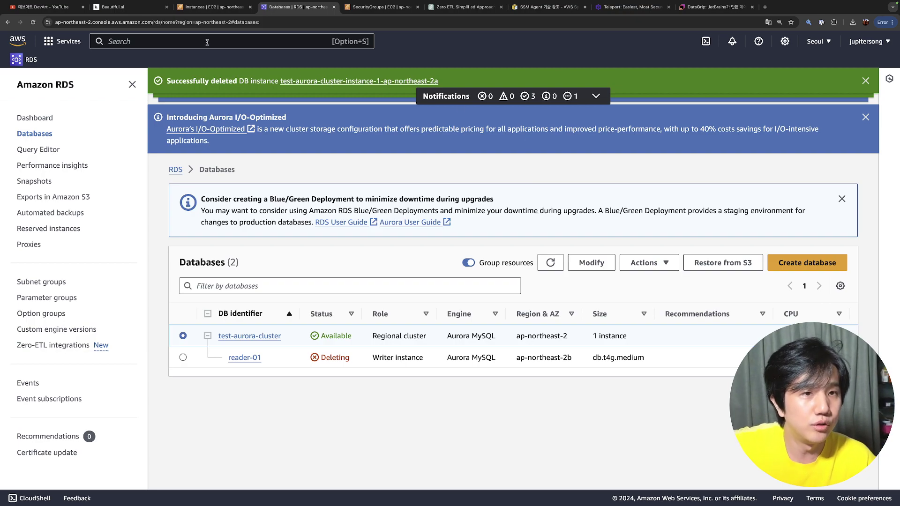
{"action": "left_click", "coordinate": [113, 7]}
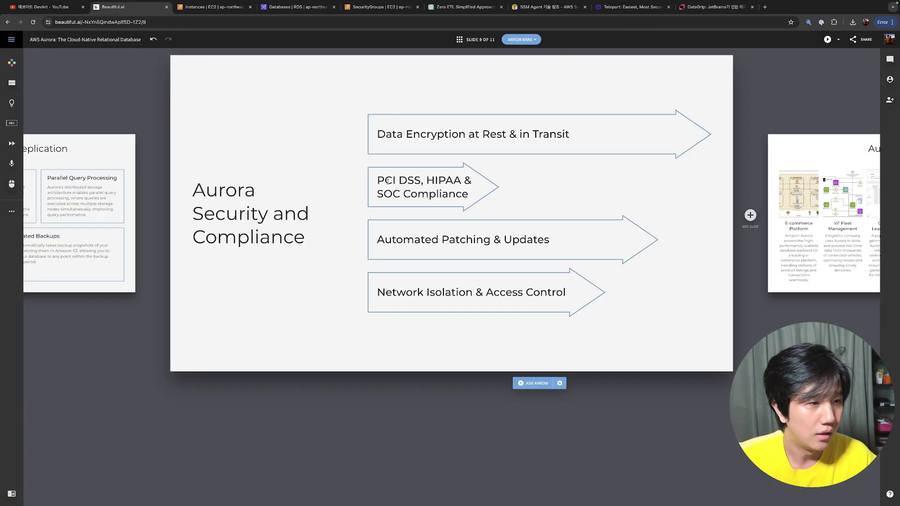